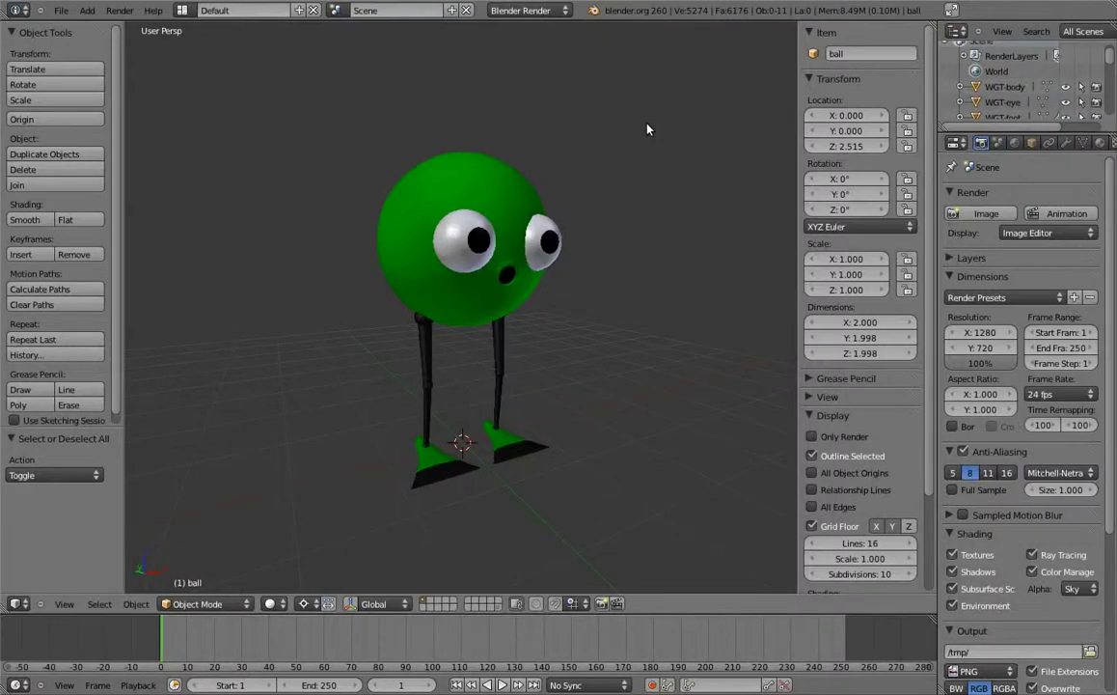
# Confirm the ellipsoid's stretch, tilt it about 38°, and rescale it.
pyautogui.moveTo(671, 228)
pyautogui.mouseDown(button='middle')
pyautogui.moveTo(666, 286)
pyautogui.moveTo(562, 306)
pyautogui.moveTo(499, 349)
pyautogui.moveTo(411, 340)
pyautogui.moveTo(399, 367)
pyautogui.moveTo(502, 295)
pyautogui.moveTo(571, 405)
pyautogui.moveTo(516, 402)
pyautogui.moveTo(719, 178)
pyautogui.mouseUp(button='middle')
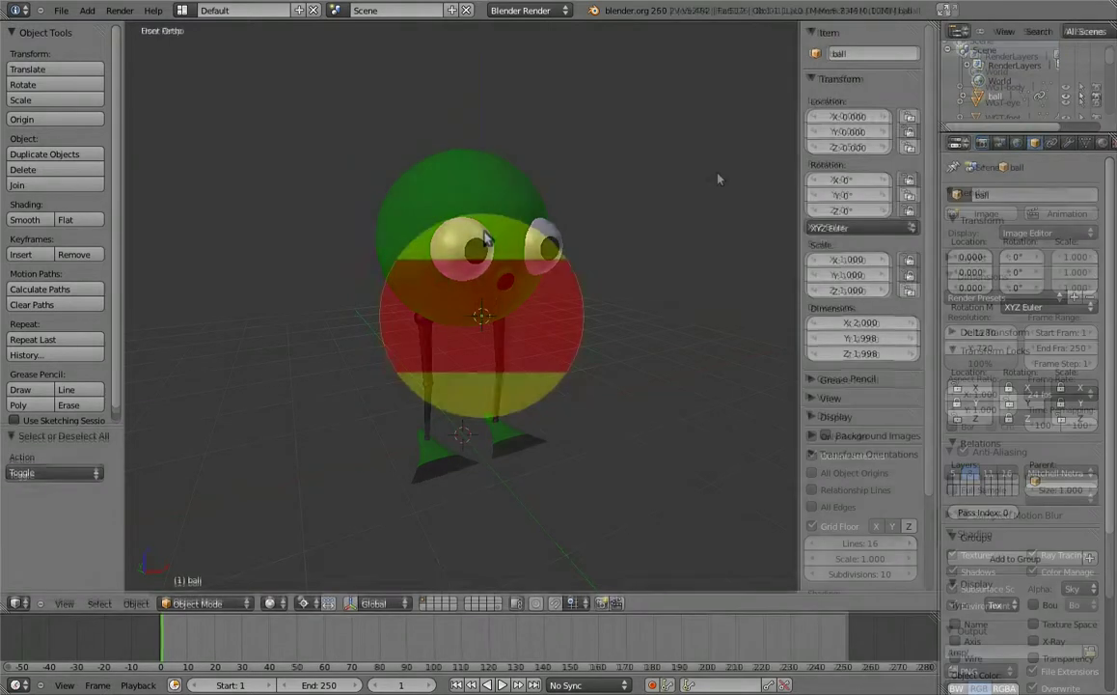
pyautogui.click(496, 156)
pyautogui.press('r')
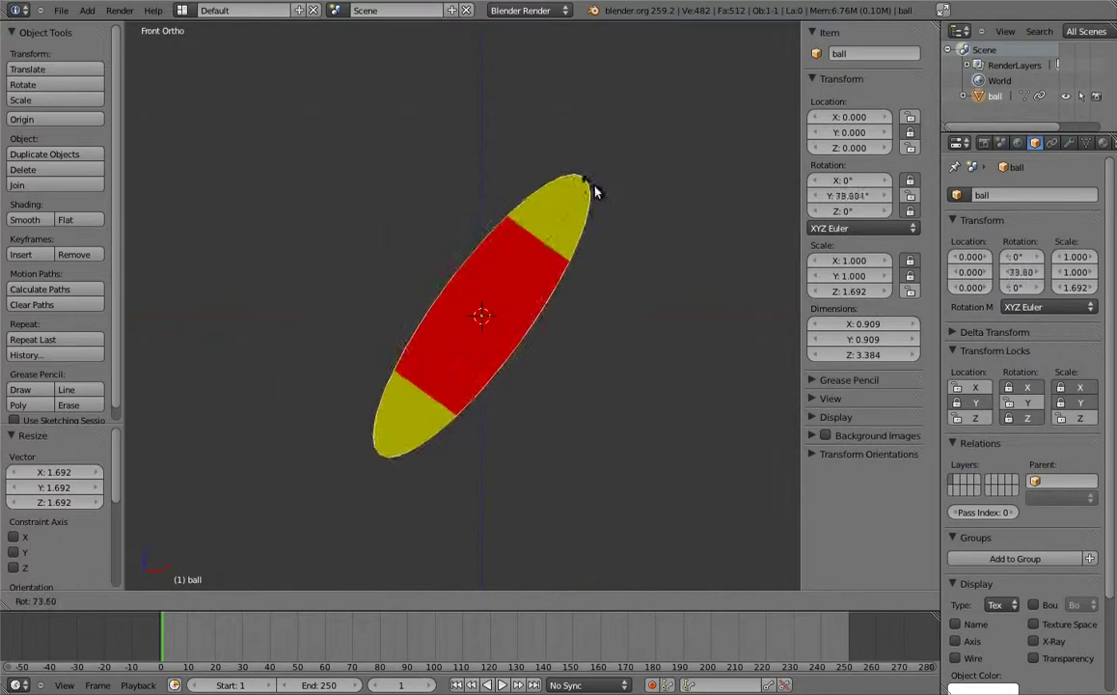
pyautogui.click(603, 182)
pyautogui.press('s')
pyautogui.click(592, 218)
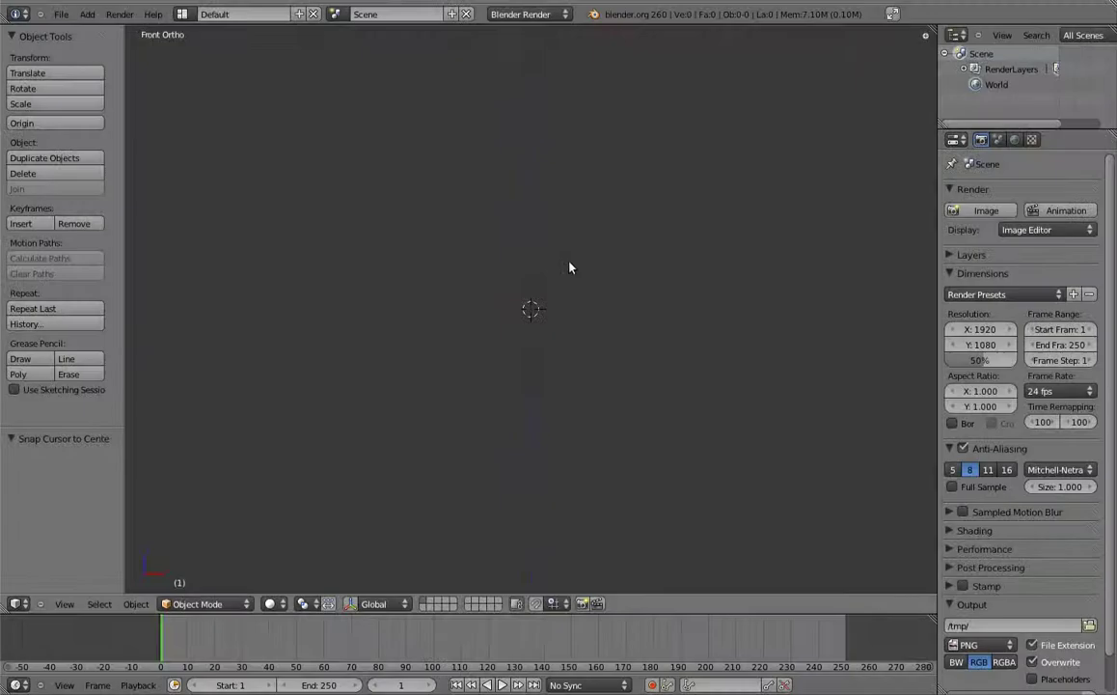
# Add a Single Bone armature, enter Edit Mode, and switch to Right Ortho view.
pyautogui.hotkey('shift', 'a')
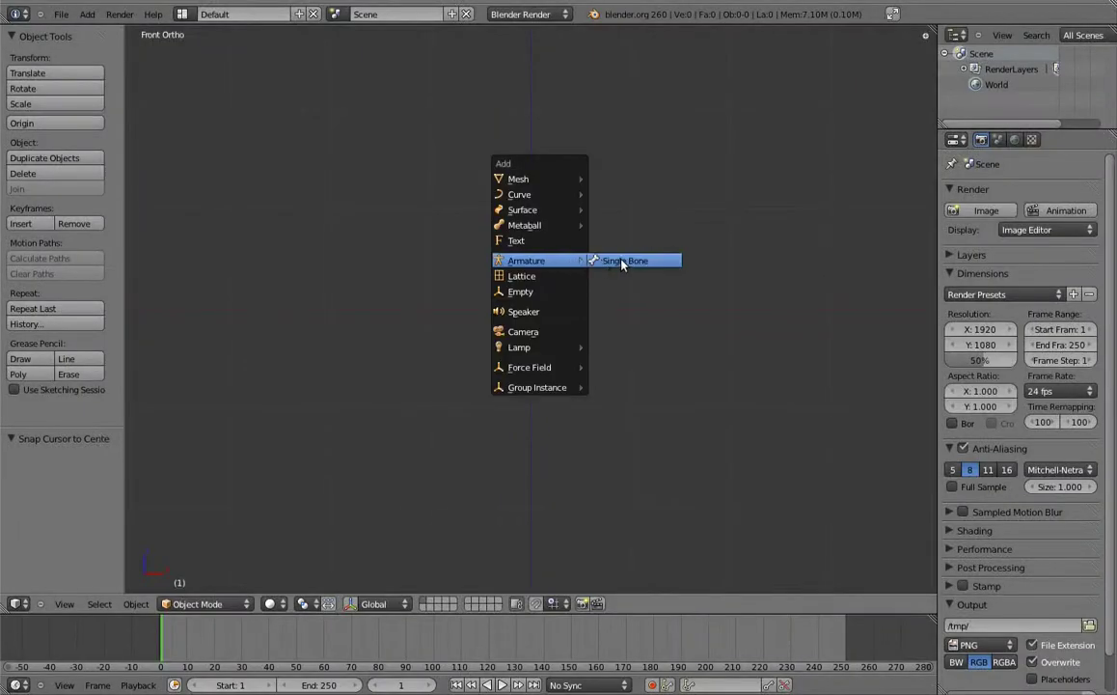
pyautogui.click(622, 265)
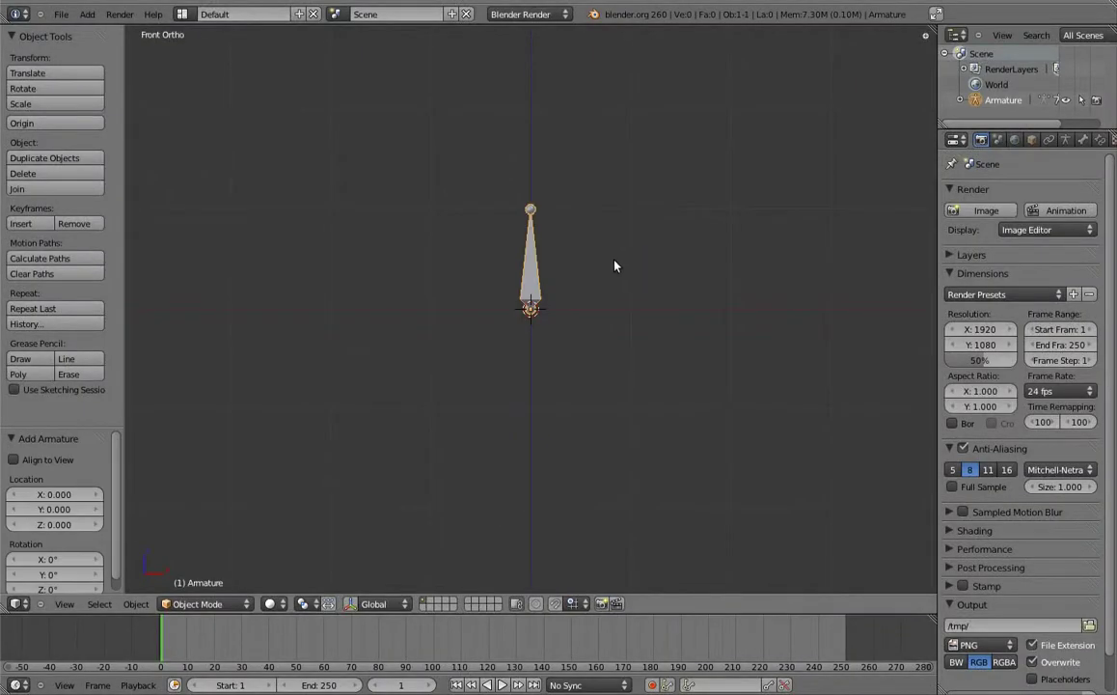
pyautogui.press('Tab')
pyautogui.press('KP_3')
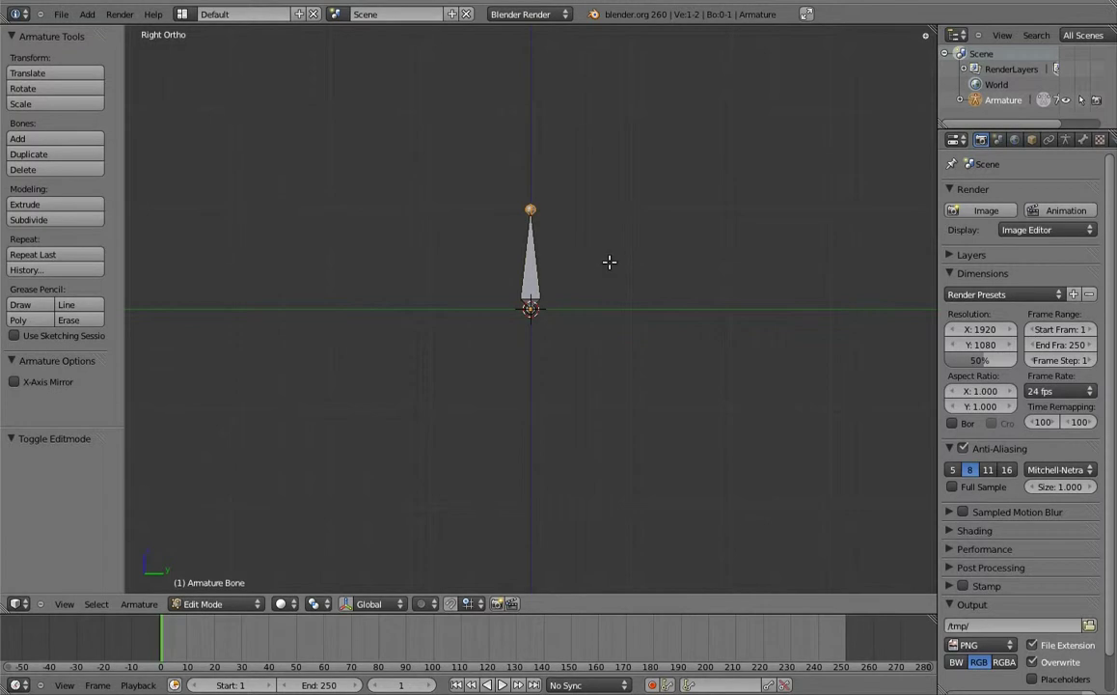
# Add two new bones at the 3D cursor and move them below the body bone.
pyautogui.click(598, 262)
pyautogui.hotkey('shift', 'a')
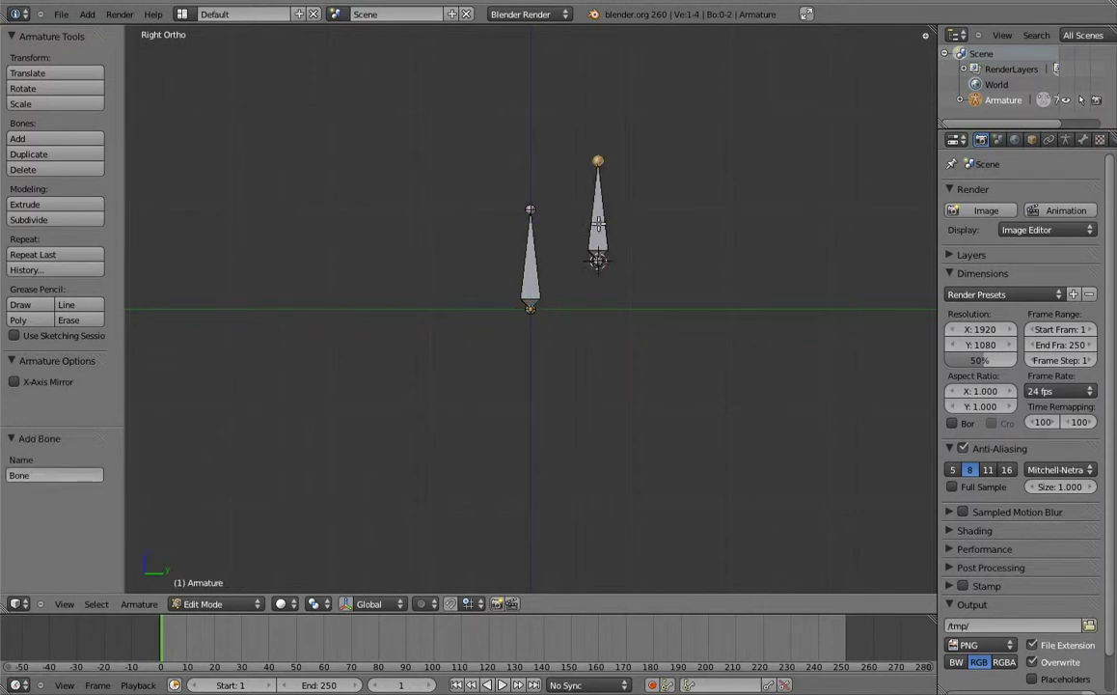
pyautogui.rightClick(606, 215)
pyautogui.press('g')
pyautogui.click(582, 318)
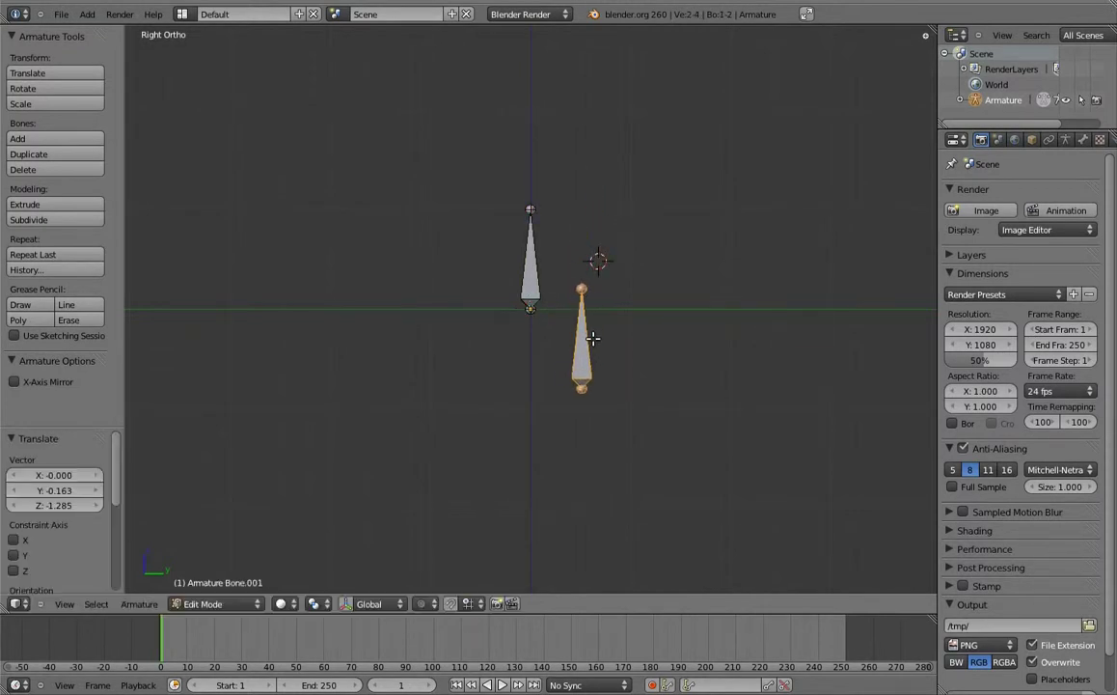
pyautogui.hotkey('shift', 'a')
pyautogui.rightClick(598, 222)
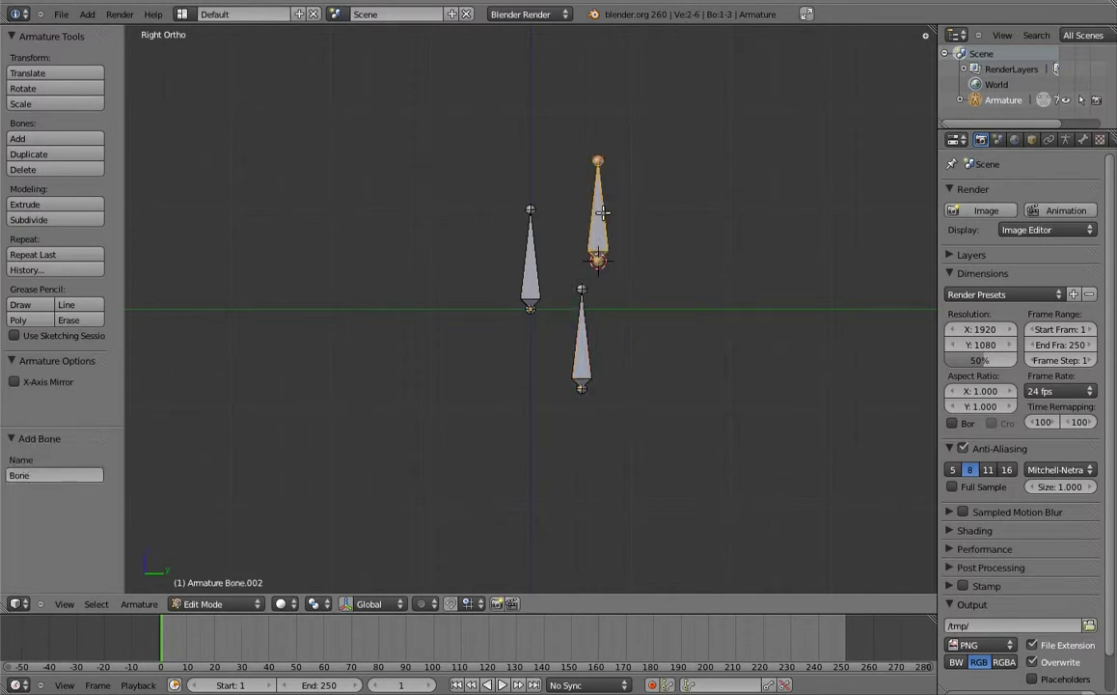
pyautogui.press('g')
pyautogui.click(501, 402)
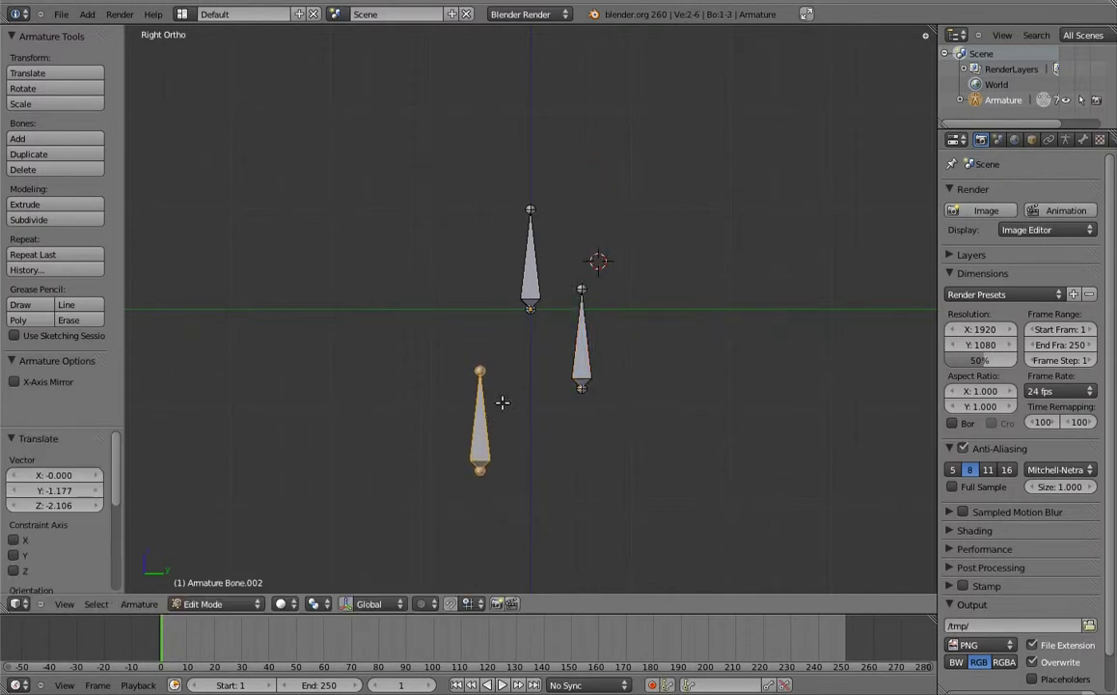
# Tilt Bone.001 and place it under the body bone as the thigh.
pyautogui.rightClick(580, 292)
pyautogui.press('r')
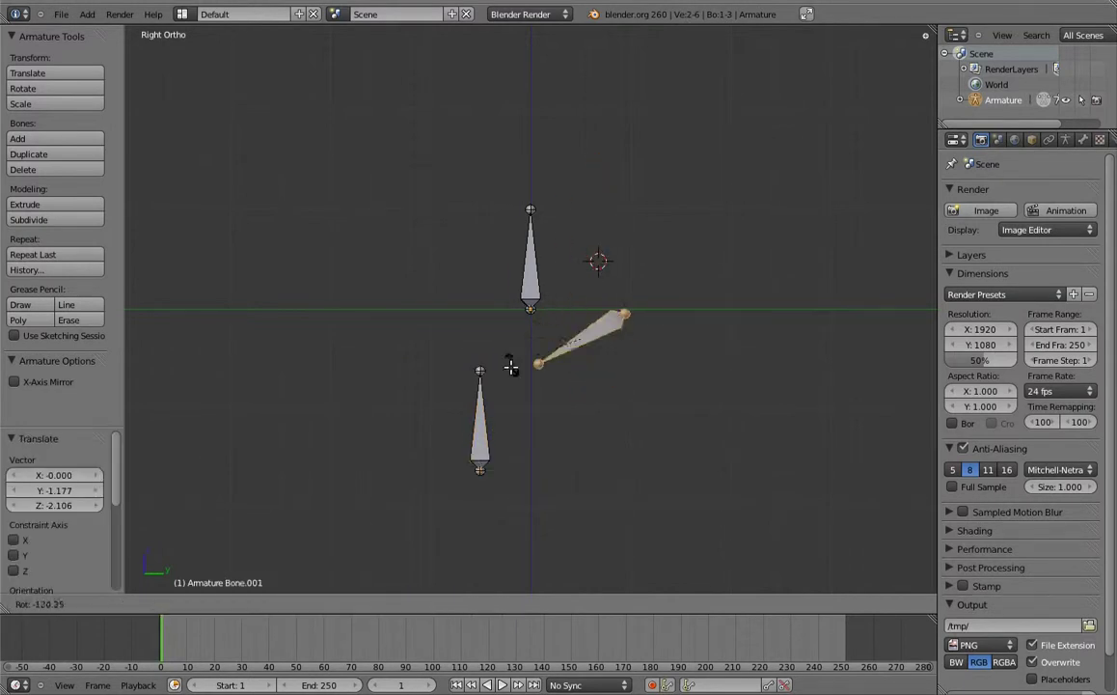
pyautogui.click(521, 405)
pyautogui.press('g')
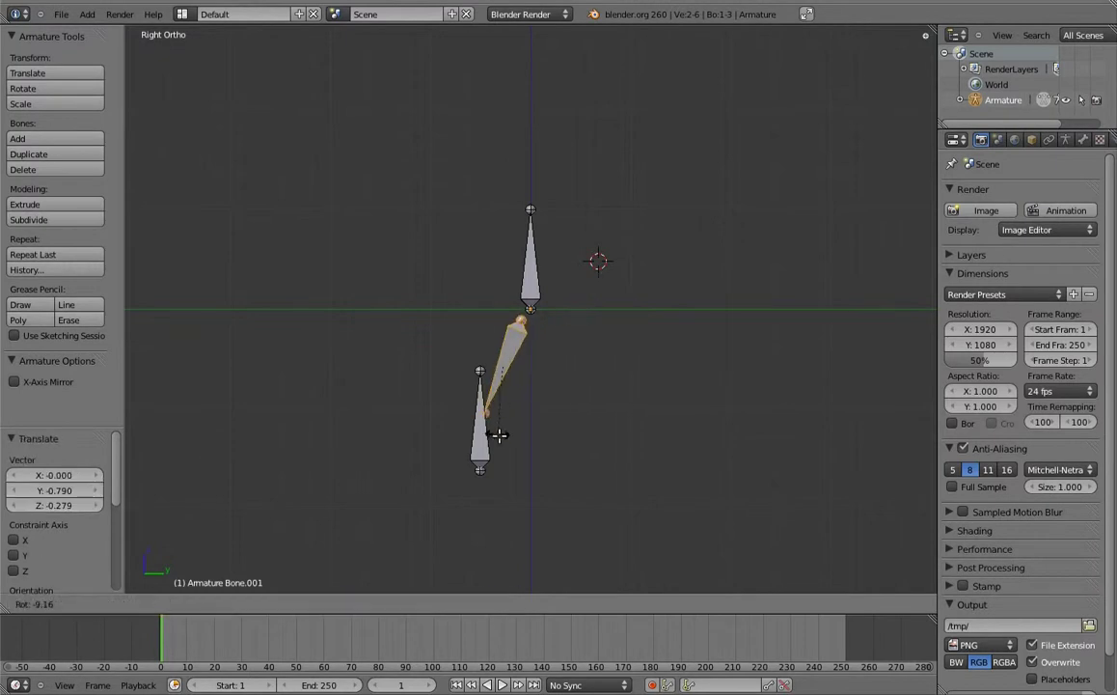
pyautogui.click(506, 439)
# Rotate Bone.002 downward and set it below the thigh as the shin.
pyautogui.rightClick(492, 379)
pyautogui.press('r')
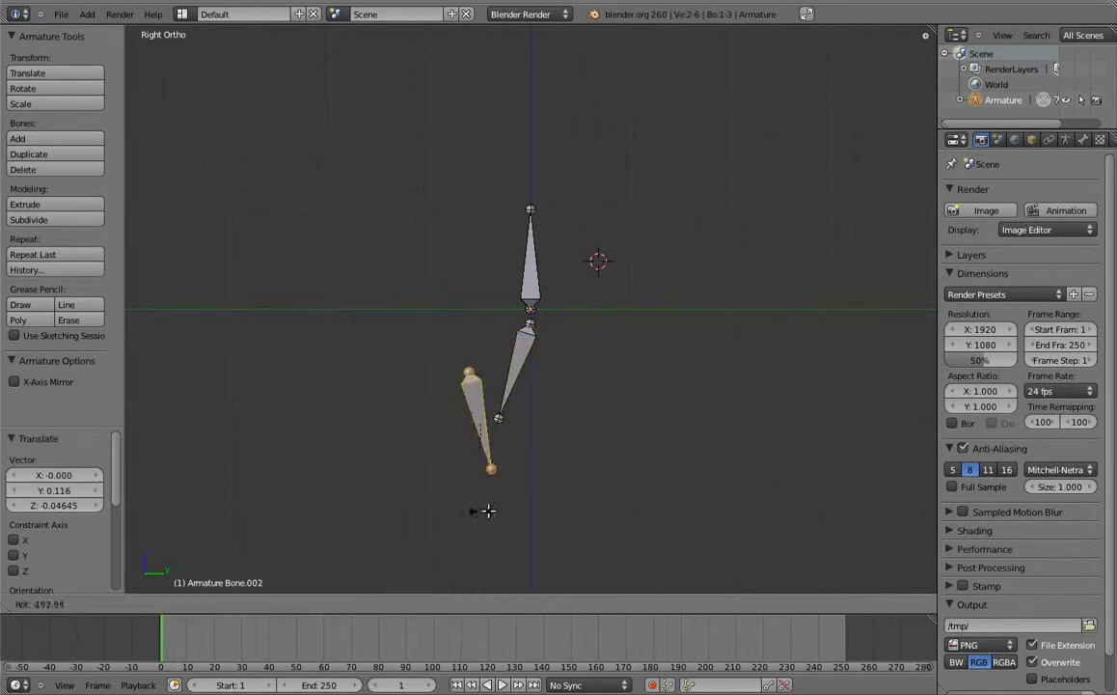
pyautogui.click(495, 508)
pyautogui.press('g')
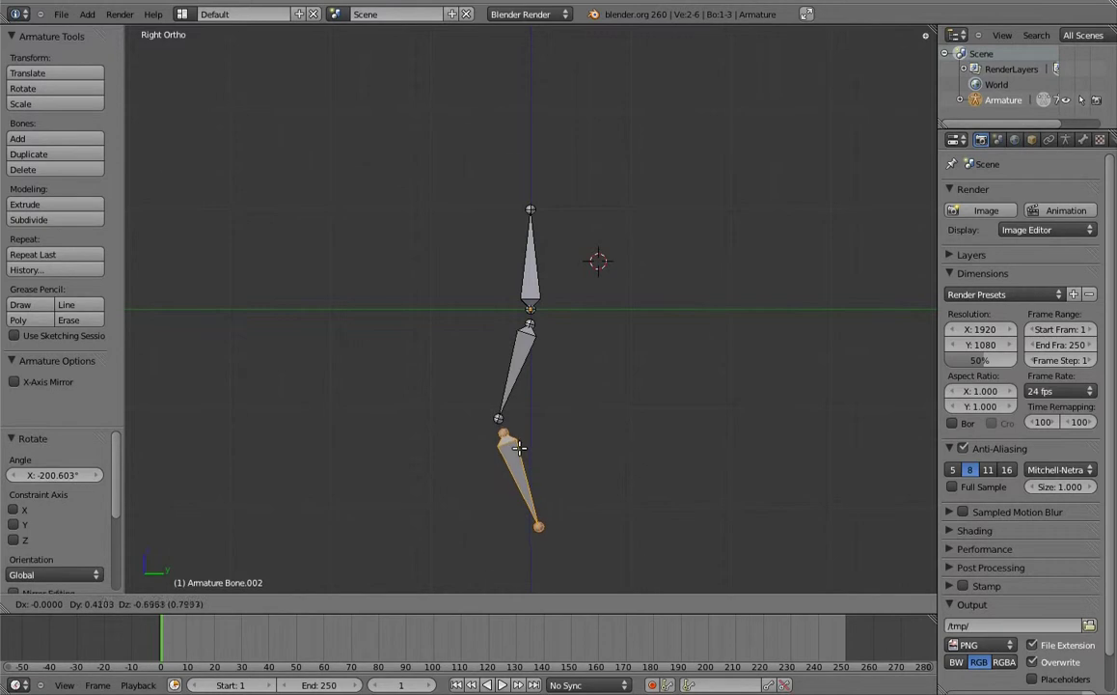
pyautogui.click(521, 447)
pyautogui.rightClick(517, 370)
pyautogui.keyDown('shift'); pyautogui.rightClick(537, 278); pyautogui.keyUp('shift')
# Parent the thigh to the body with Keep Offset and the shin to the thigh as Connected.
pyautogui.hotkey('ctrl', 'p')
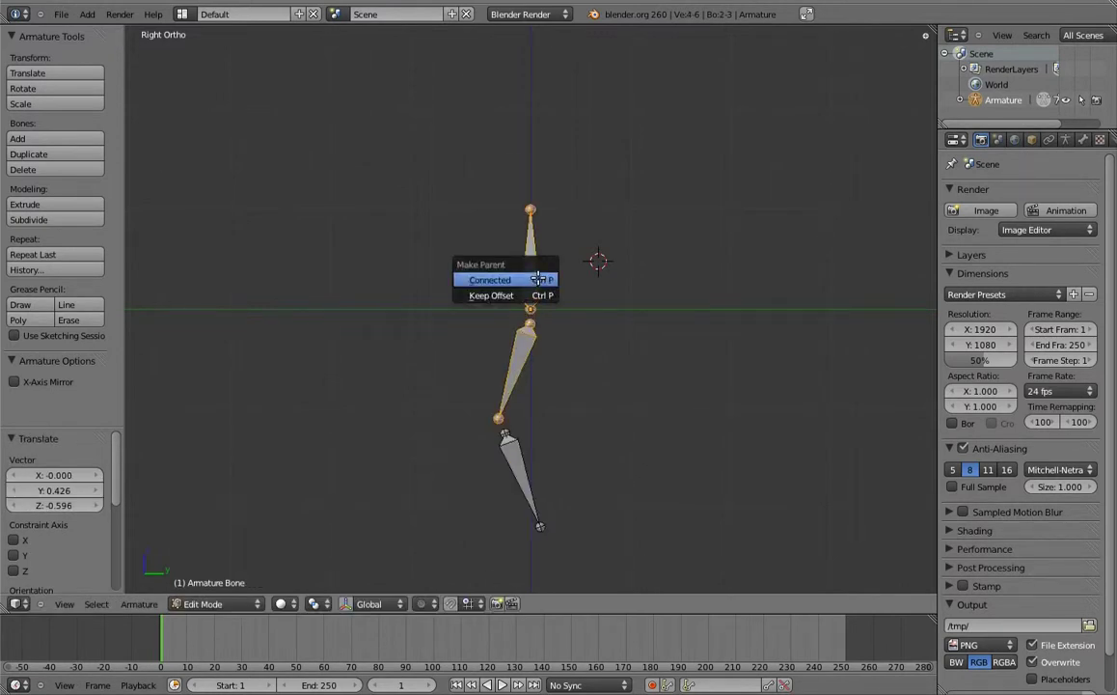
pyautogui.click(516, 301)
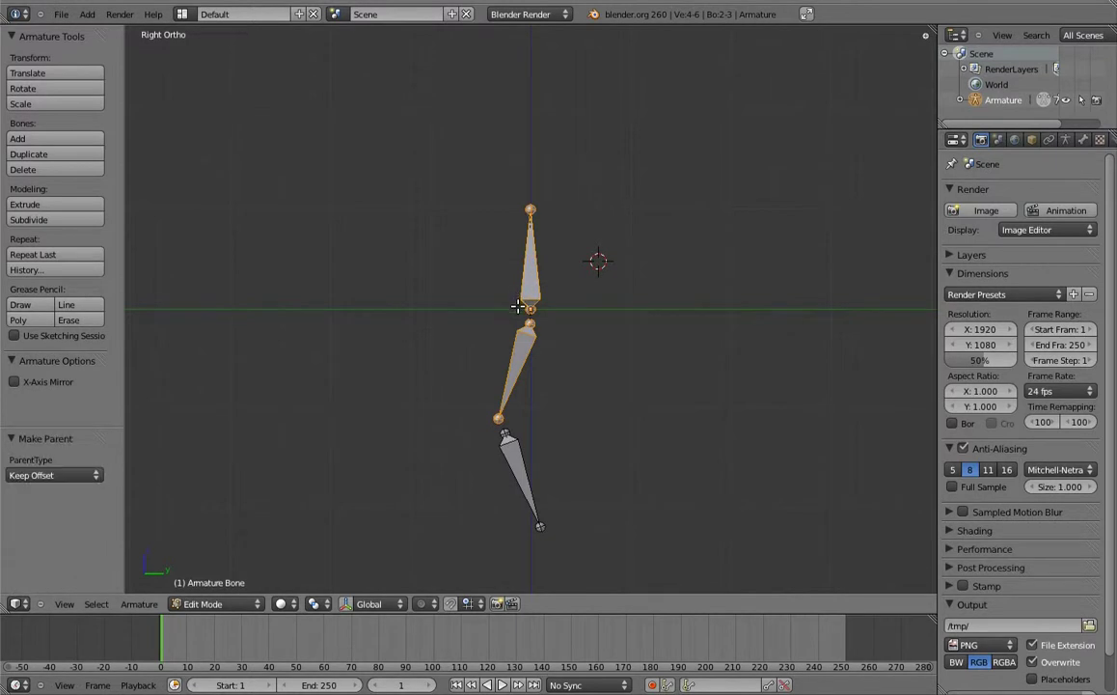
pyautogui.rightClick(514, 448)
pyautogui.keyDown('shift'); pyautogui.rightClick(519, 370); pyautogui.keyUp('shift')
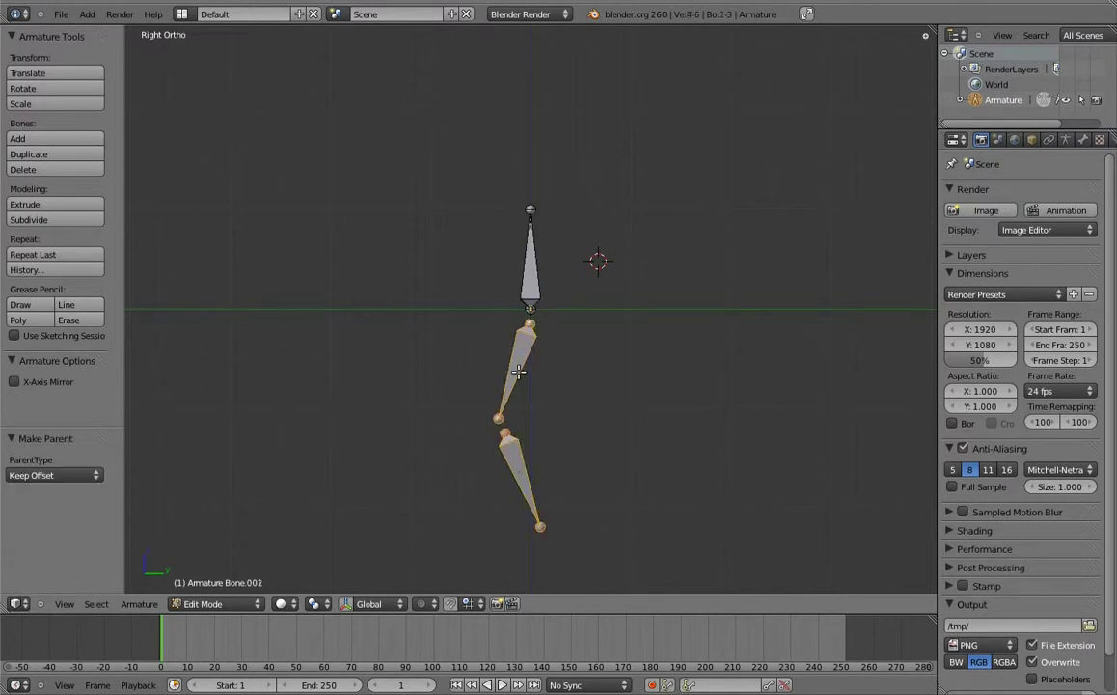
pyautogui.hotkey('ctrl', 'p')
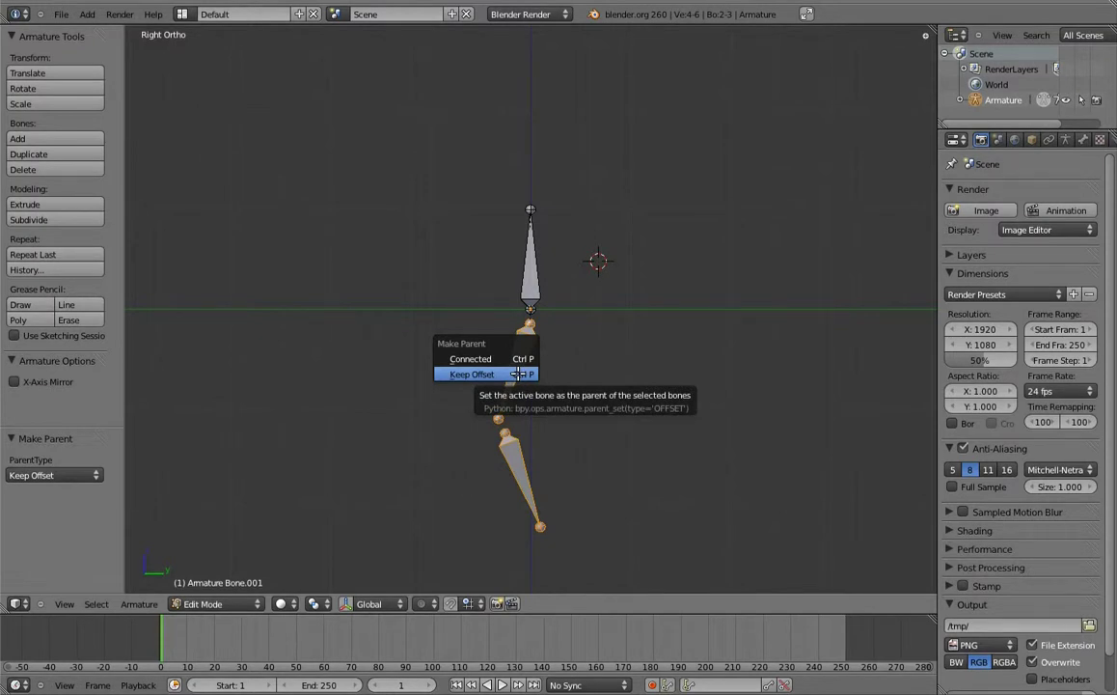
pyautogui.click(505, 358)
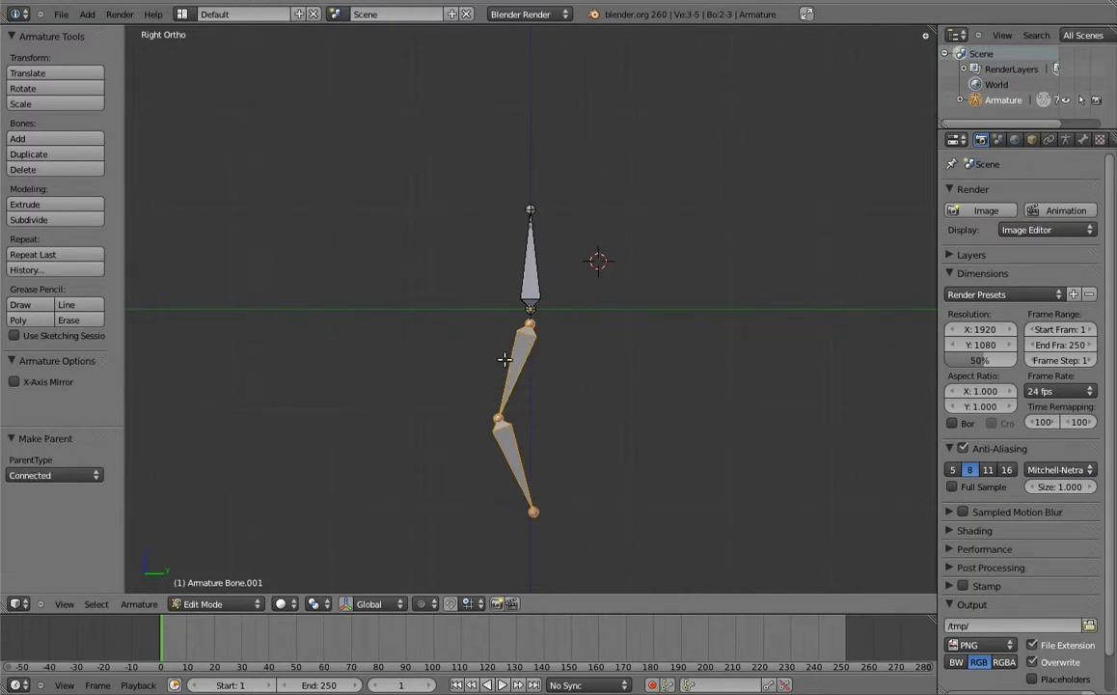
pyautogui.click(498, 416)
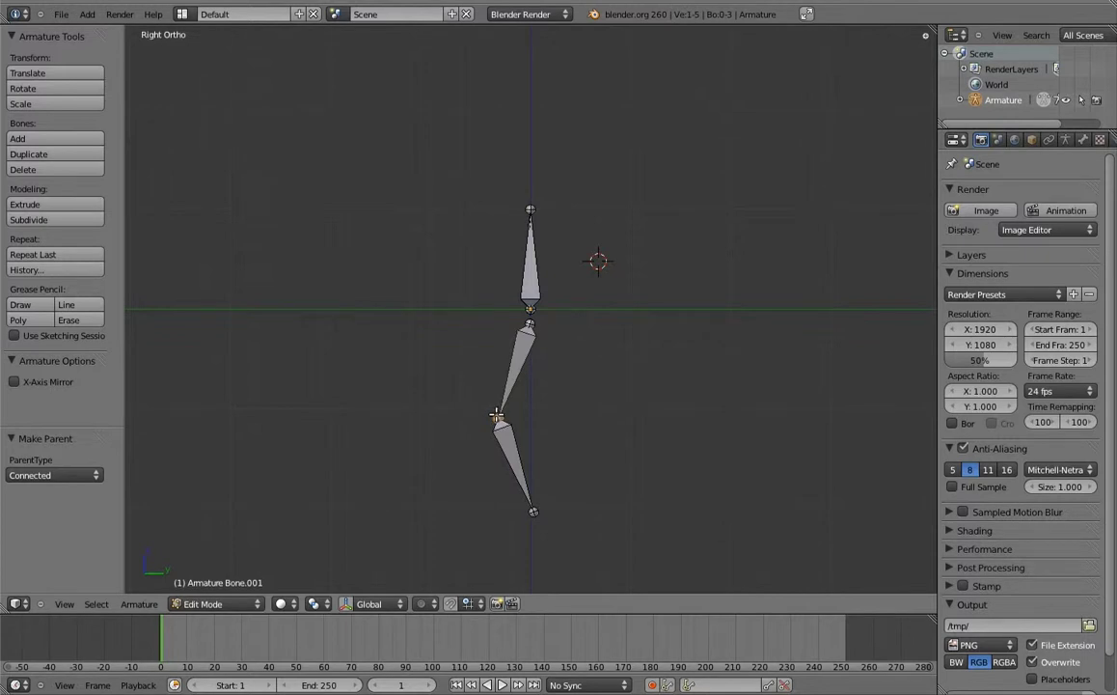
# Raise the knee joint slightly and select the shin's tip.
pyautogui.press('g')
pyautogui.click(490, 408)
pyautogui.rightClick(533, 512)
pyautogui.keyDown('shift'); pyautogui.moveTo(551, 466); pyautogui.dragTo(492, 282, button='middle'); pyautogui.keyUp('shift')
# Extrude seven bones from the shin tip in a curving chain up to Bone.010.
pyautogui.press('e')
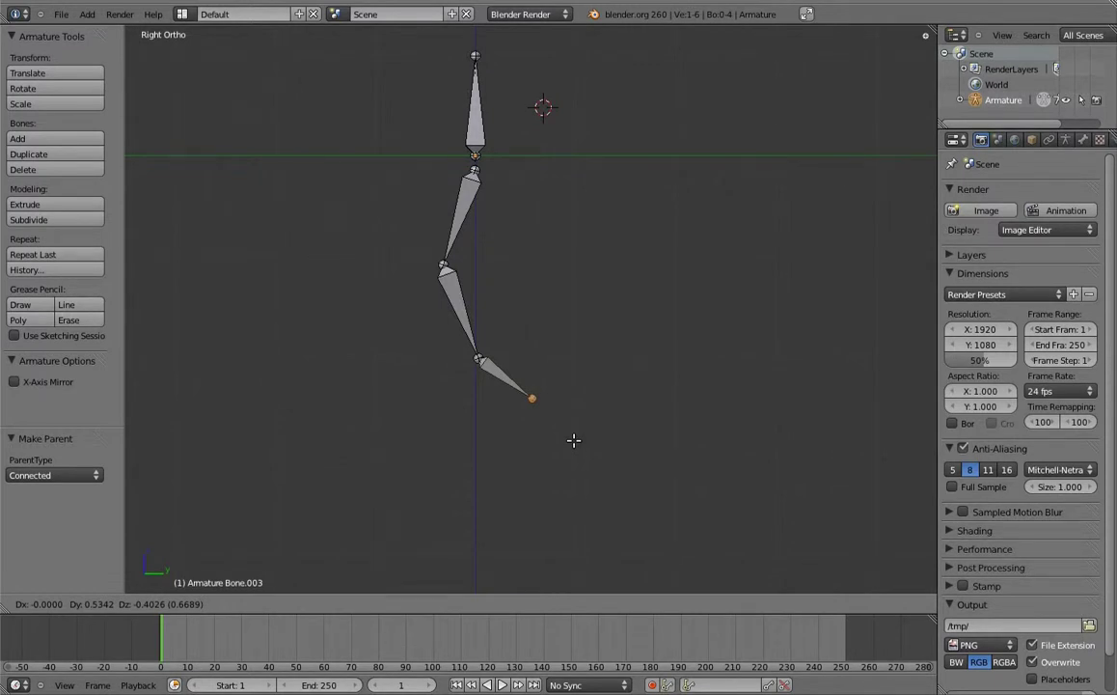
pyautogui.click(573, 443)
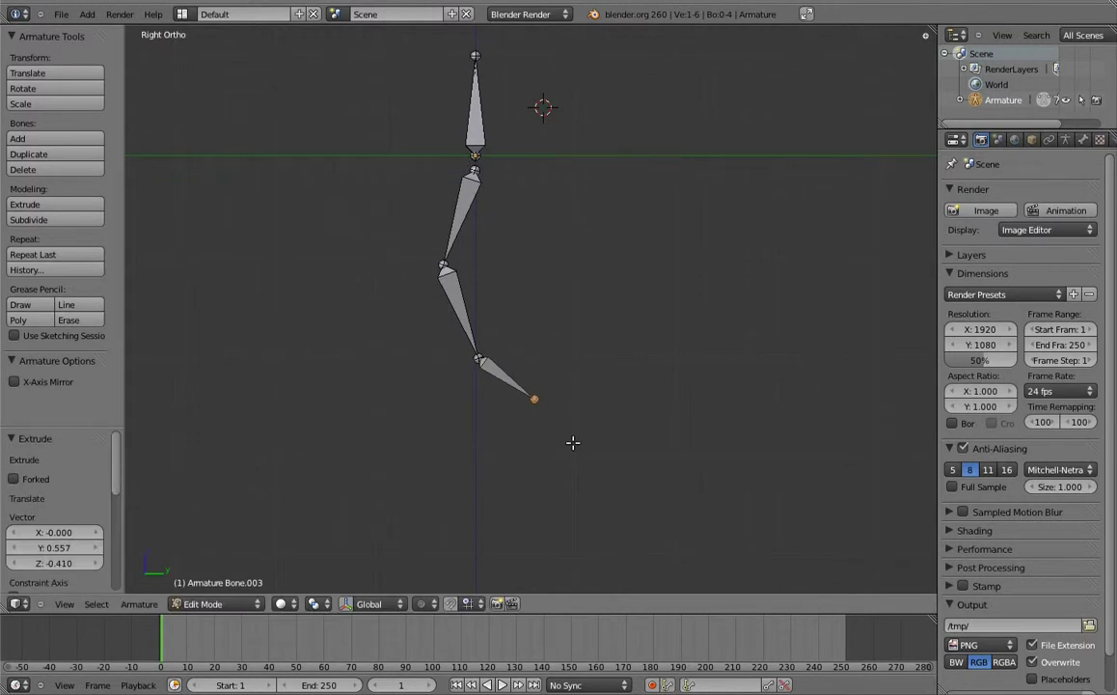
pyautogui.press('e')
pyautogui.click(620, 432)
pyautogui.press('e')
pyautogui.click(682, 391)
pyautogui.press('e')
pyautogui.click(706, 345)
pyautogui.press('e')
pyautogui.click(729, 236)
pyautogui.press('e')
pyautogui.click(773, 218)
pyautogui.press('e')
pyautogui.click(820, 230)
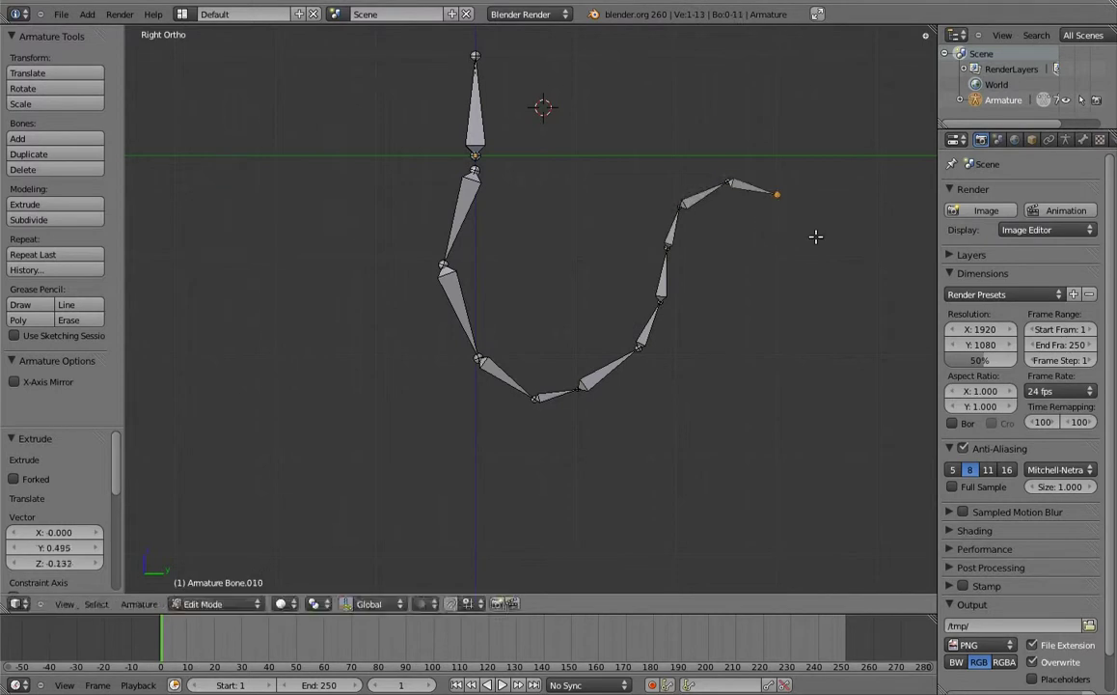
# Switch to Pose Mode, show the transform properties panel, and select Bone.010.
pyautogui.hotkey('ctrl', 'Tab')
pyautogui.press('n')
pyautogui.rightClick(656, 210)
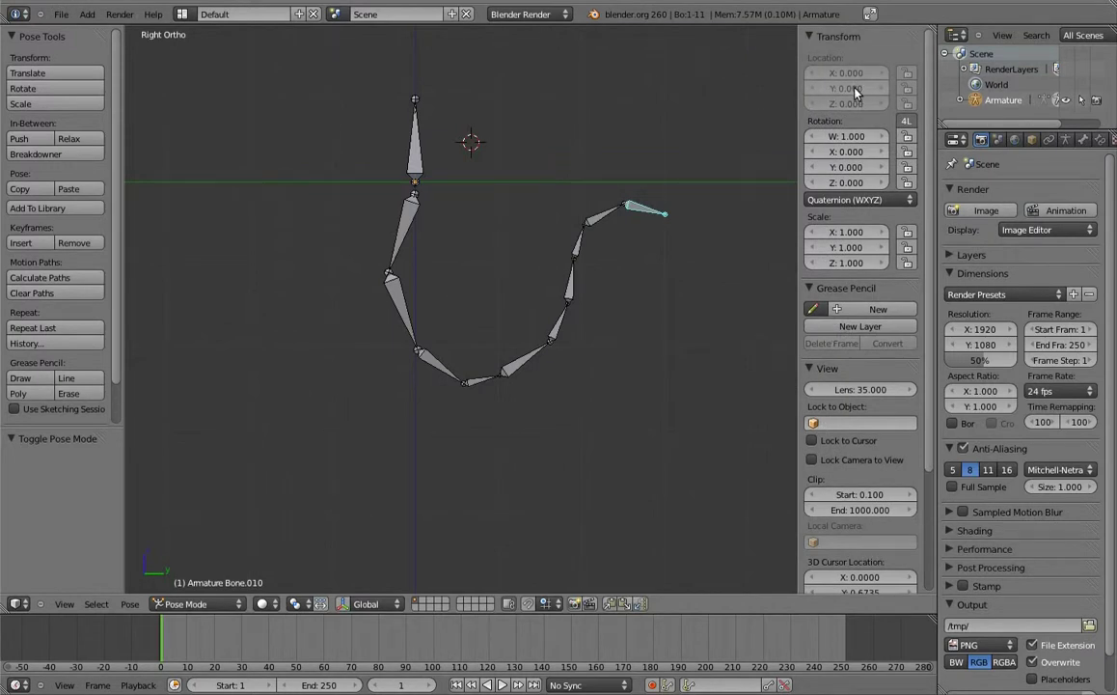
# Rotate Bone.002, Bone.005 and Bone.006 to bend the chain downward.
pyautogui.rightClick(404, 307)
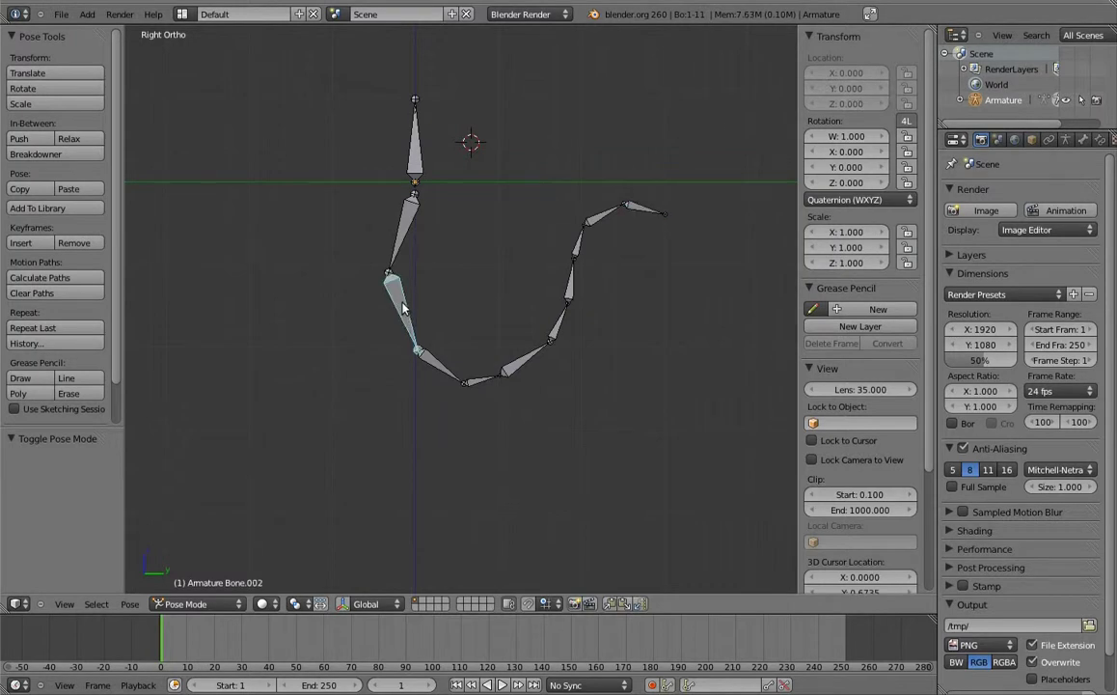
pyautogui.press('r')
pyautogui.click(473, 328)
pyautogui.rightClick(531, 289)
pyautogui.press('r')
pyautogui.click(560, 275)
pyautogui.rightClick(613, 290)
pyautogui.rightClick(623, 289)
pyautogui.press('r')
pyautogui.click(599, 356)
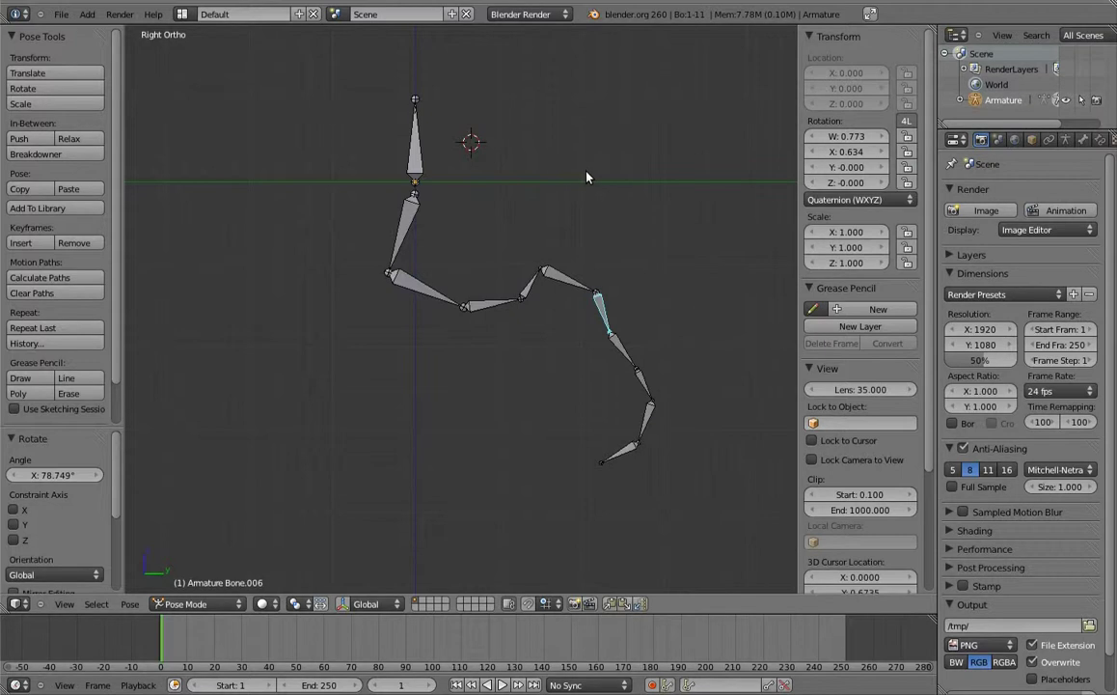
# In Edit Mode, select the surplus chain bones from Bone.003 through Bone.010.
pyautogui.press('Tab')
pyautogui.rightClick(479, 371)
pyautogui.keyDown('shift'); pyautogui.rightClick(487, 378); pyautogui.keyUp('shift')
pyautogui.keyDown('shift'); pyautogui.rightClick(529, 355); pyautogui.keyUp('shift')
pyautogui.keyDown('shift'); pyautogui.rightClick(560, 323); pyautogui.keyUp('shift')
pyautogui.keyDown('shift'); pyautogui.rightClick(573, 275); pyautogui.keyUp('shift')
pyautogui.keyDown('shift'); pyautogui.rightClick(582, 237); pyautogui.keyUp('shift')
pyautogui.keyDown('shift'); pyautogui.rightClick(606, 213); pyautogui.keyUp('shift')
pyautogui.keyDown('shift'); pyautogui.rightClick(648, 210); pyautogui.keyUp('shift')
# Delete the selected surplus bones, then clear all bones' pose rotation in Pose Mode.
pyautogui.press('x')
pyautogui.click(645, 225)
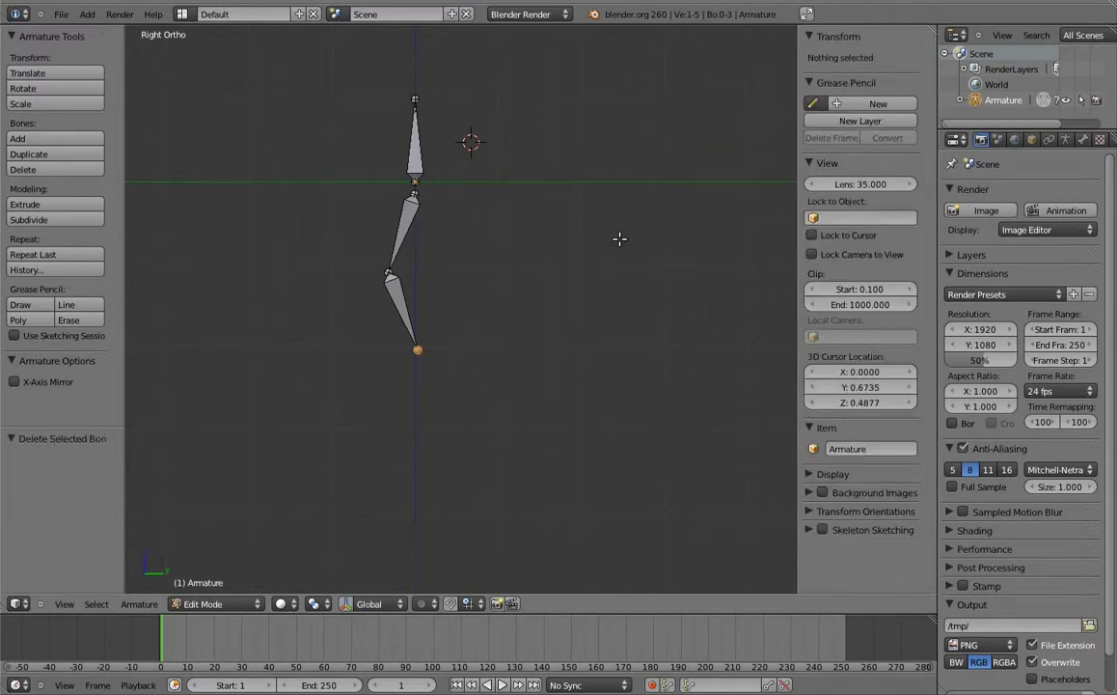
pyautogui.hotkey('ctrl', 'Tab')
pyautogui.press('a')
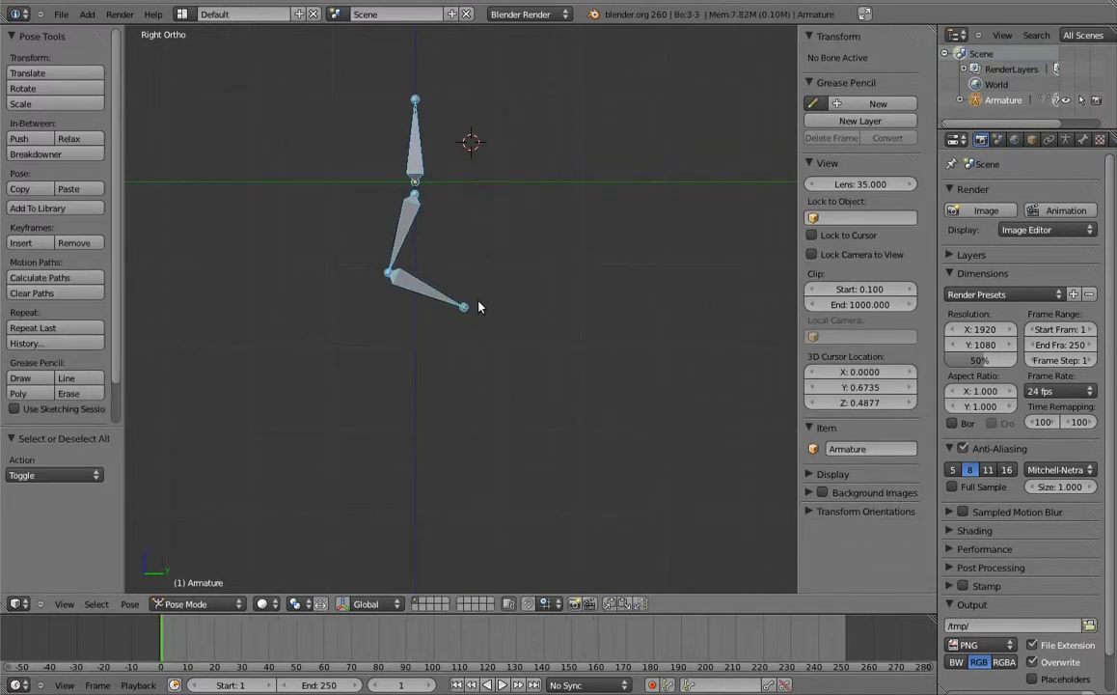
pyautogui.hotkey('alt', 'r')
pyautogui.press('a')
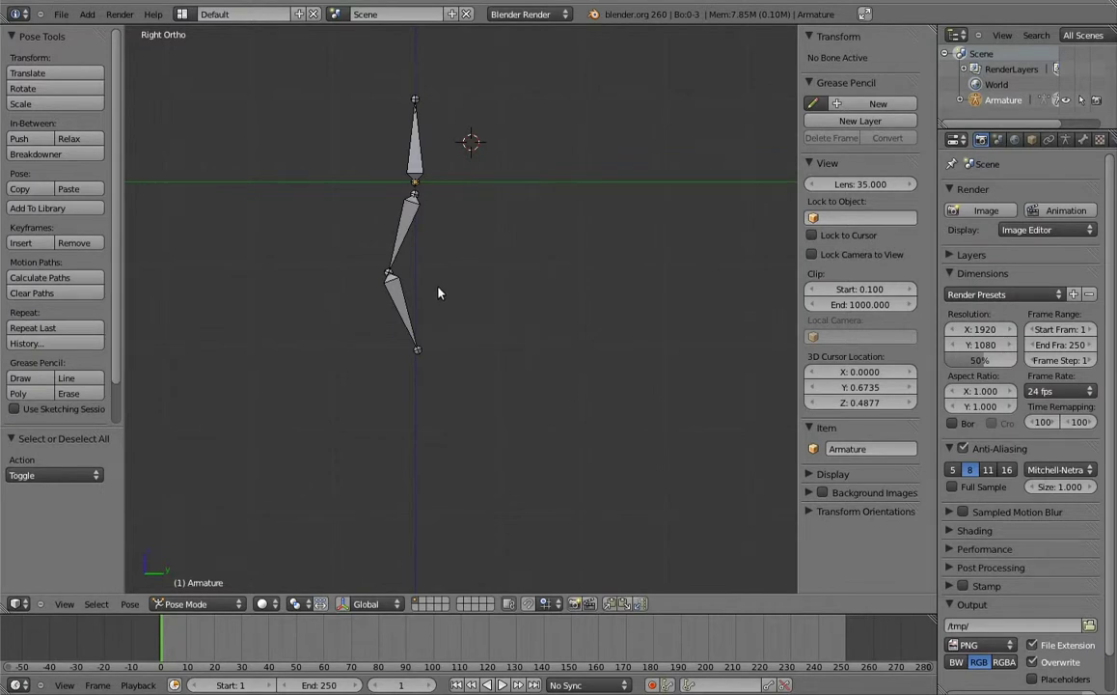
# Add an Empty at the 3D cursor by the foot and return the leg armature to Pose Mode.
pyautogui.keyDown('shift'); pyautogui.moveTo(439, 290); pyautogui.dragTo(519, 267, button='middle'); pyautogui.keyUp('shift')
pyautogui.scroll(5, 506, 397)
pyautogui.hotkey('ctrl', 'Tab')
pyautogui.hotkey('shift', 'a')
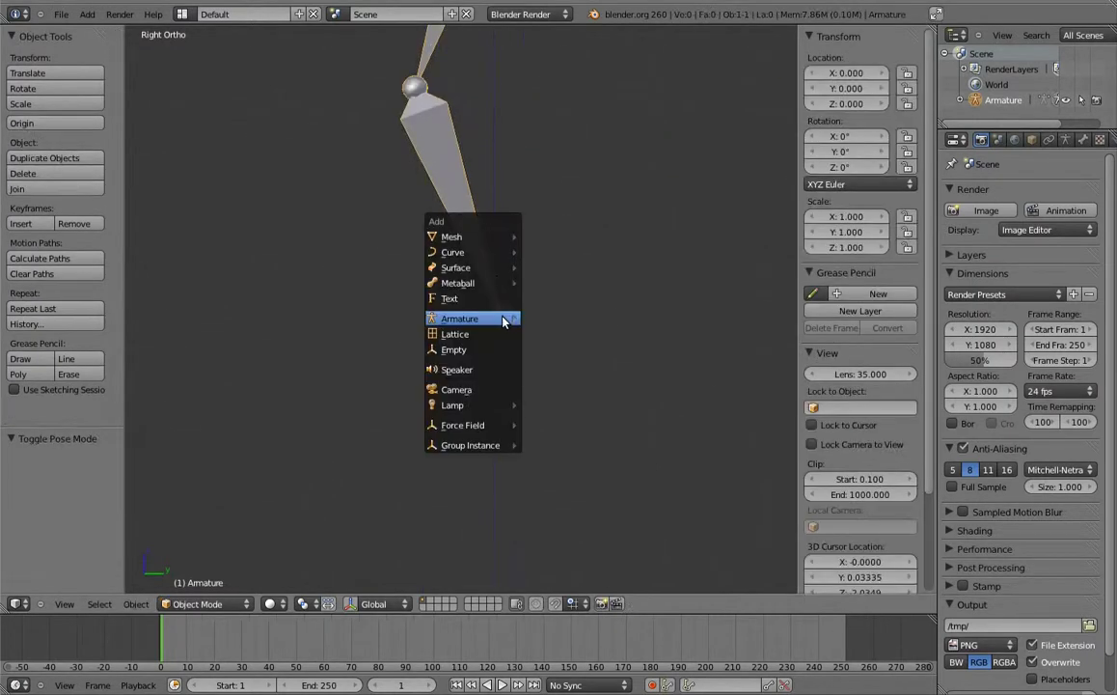
pyautogui.click(476, 352)
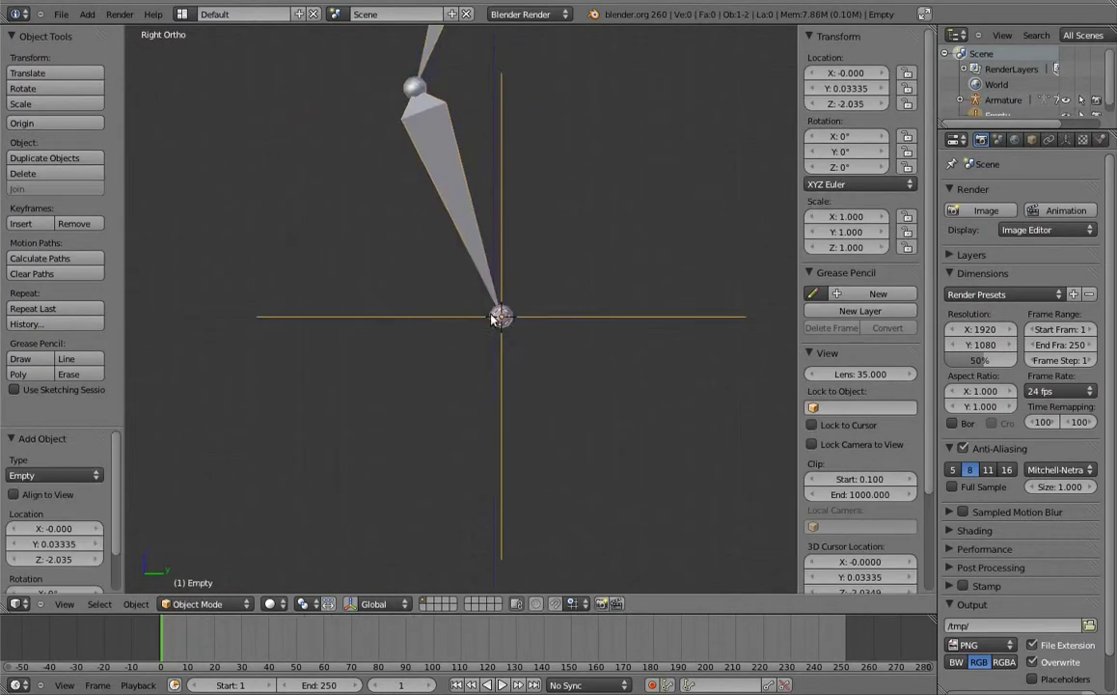
pyautogui.rightClick(482, 251)
pyautogui.hotkey('ctrl', 'Tab')
pyautogui.keyDown('shift'); pyautogui.moveTo(512, 179); pyautogui.dragTo(516, 357, button='middle'); pyautogui.keyUp('shift')
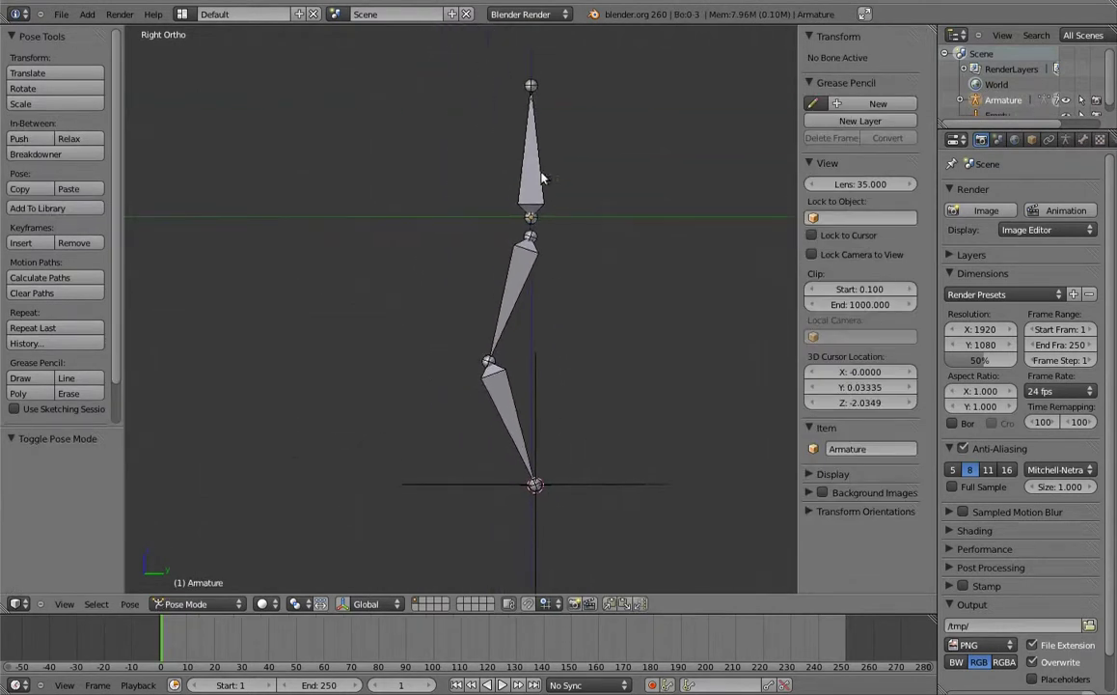
# Slide the top bone along Y and bend Bone.001 and Bone.002 to test the leg.
pyautogui.rightClick(540, 179)
pyautogui.press('g')
pyautogui.press('y')
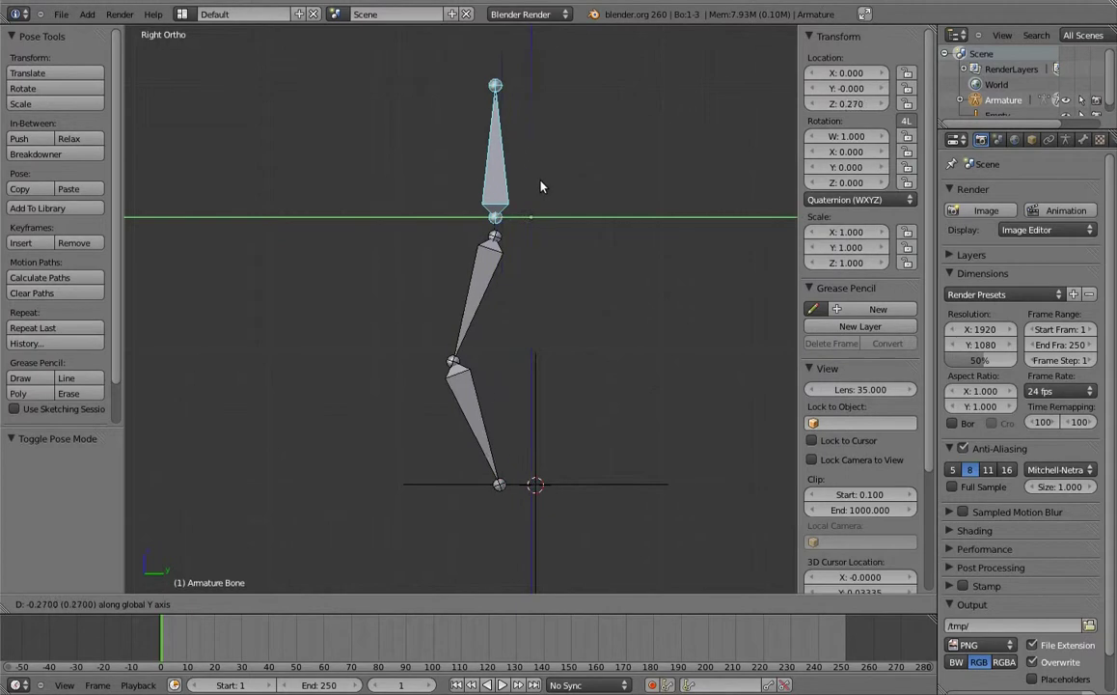
pyautogui.click(544, 207)
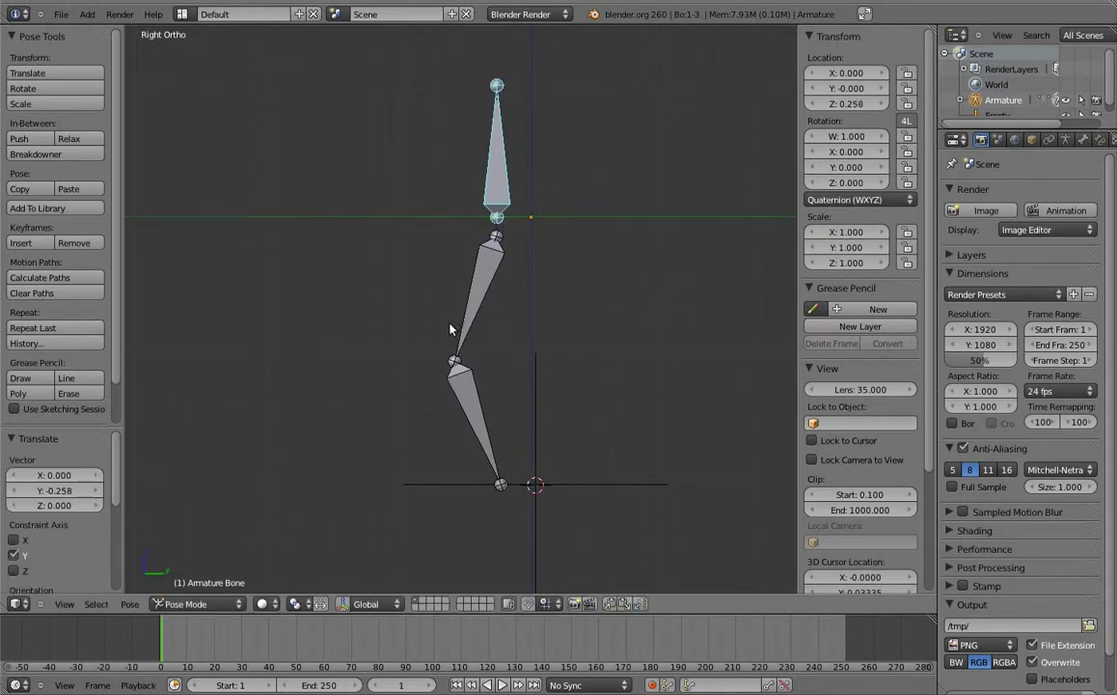
pyautogui.rightClick(463, 348)
pyautogui.press('r')
pyautogui.click(490, 381)
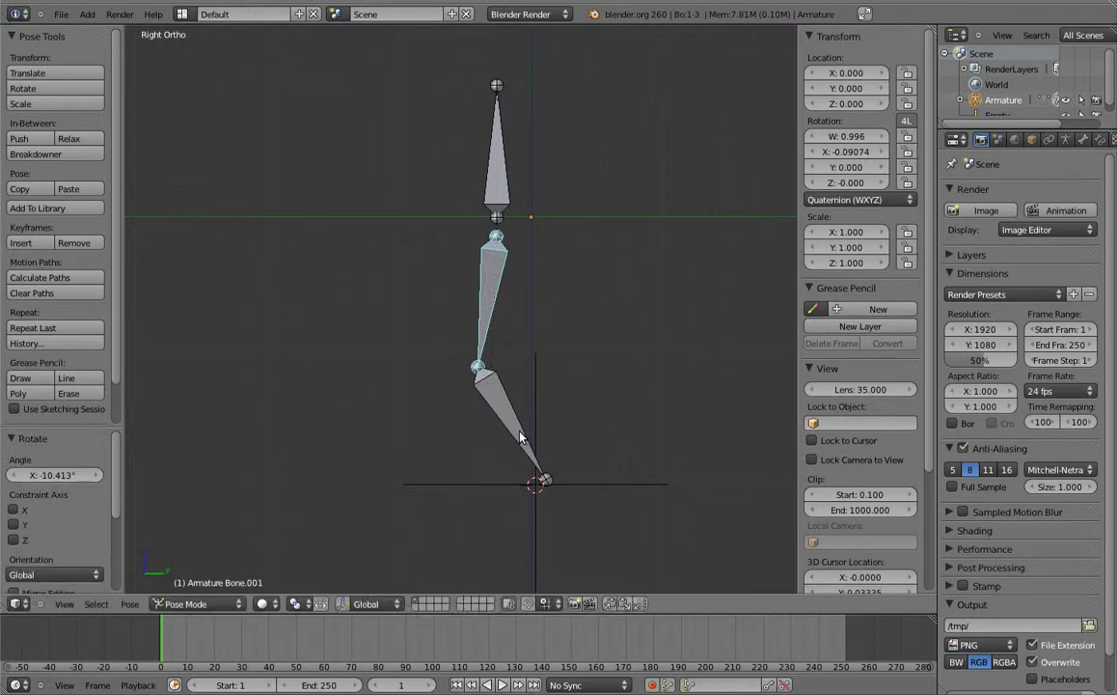
pyautogui.rightClick(471, 389)
pyautogui.press('r')
pyautogui.click(515, 361)
# Rotate Bone.001 and Bone.002 further to test how the knee bends.
pyautogui.rightClick(483, 334)
pyautogui.press('r')
pyautogui.click(645, 417)
pyautogui.rightClick(529, 451)
pyautogui.press('r')
pyautogui.click(576, 397)
pyautogui.rightClick(484, 319)
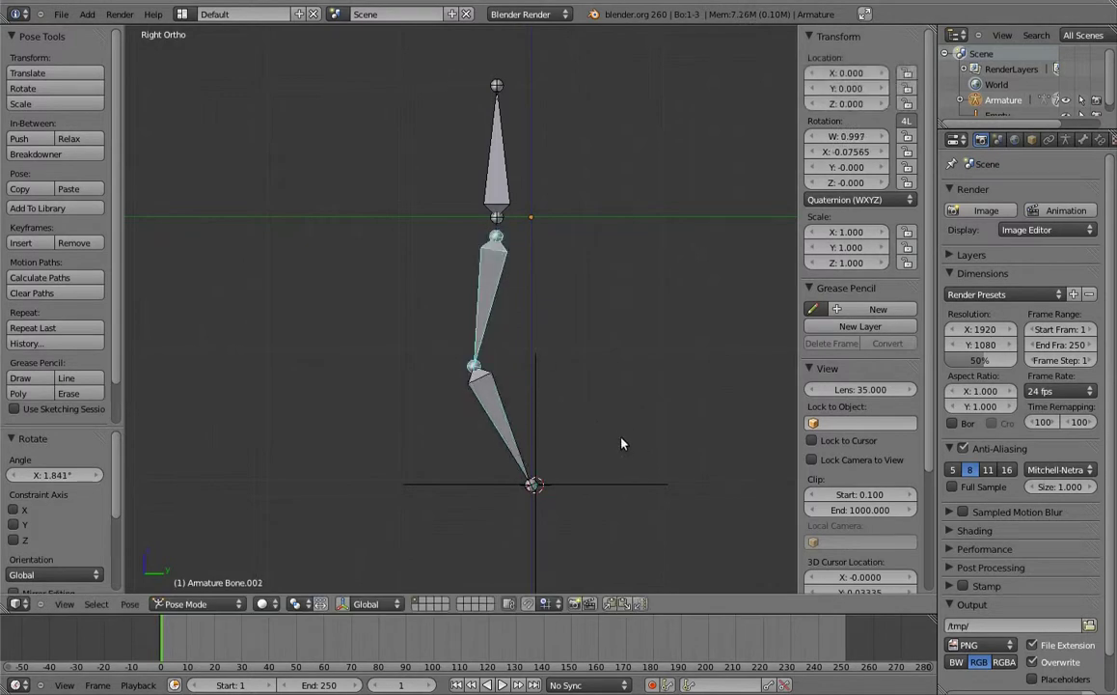
pyautogui.press('r')
pyautogui.click(599, 427)
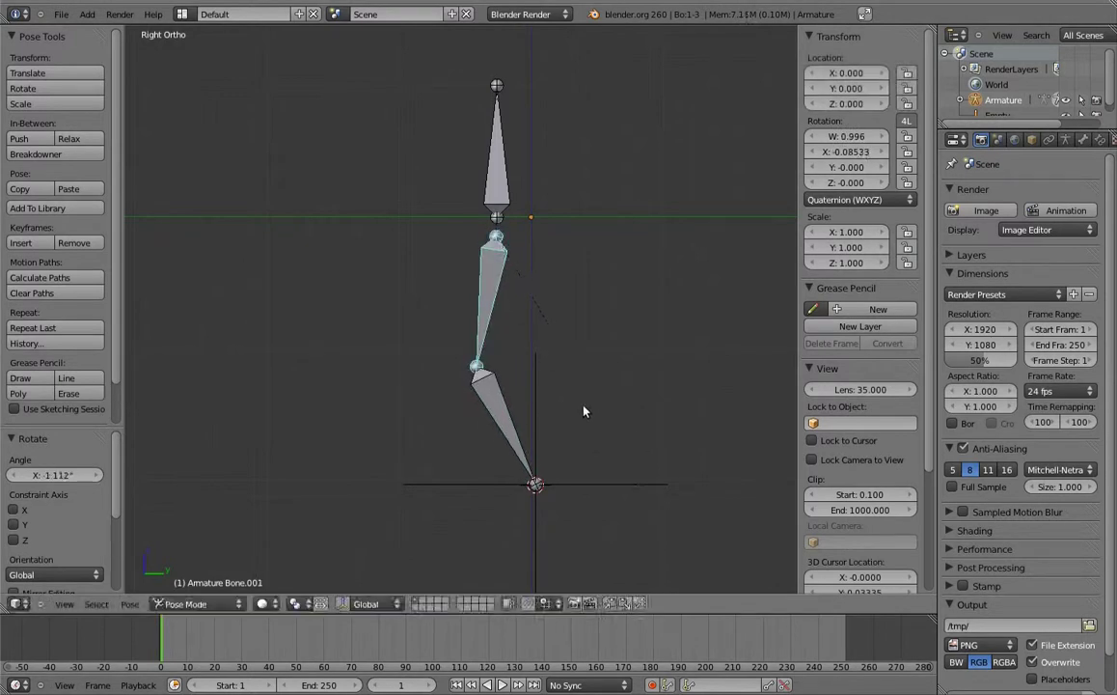
# Slide the top bone along Y again and swing Bone.001 and Bone.002 back.
pyautogui.rightClick(498, 168)
pyautogui.press('g')
pyautogui.press('y')
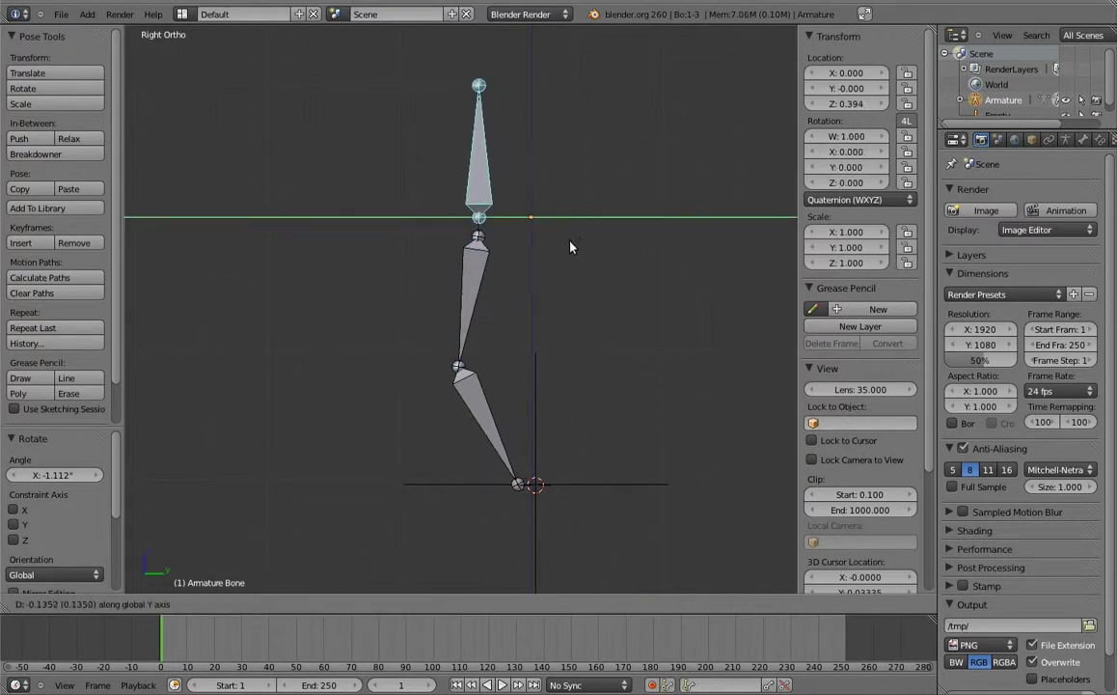
pyautogui.click(505, 290)
pyautogui.rightClick(470, 326)
pyautogui.press('r')
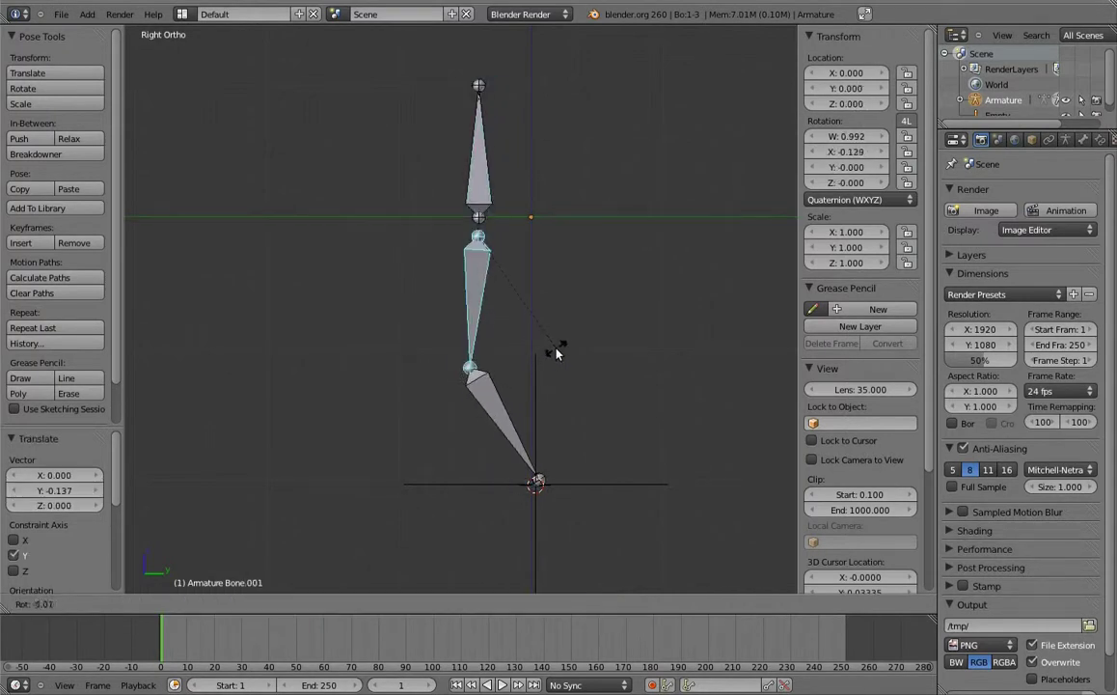
pyautogui.click(560, 350)
pyautogui.rightClick(510, 439)
pyautogui.press('r')
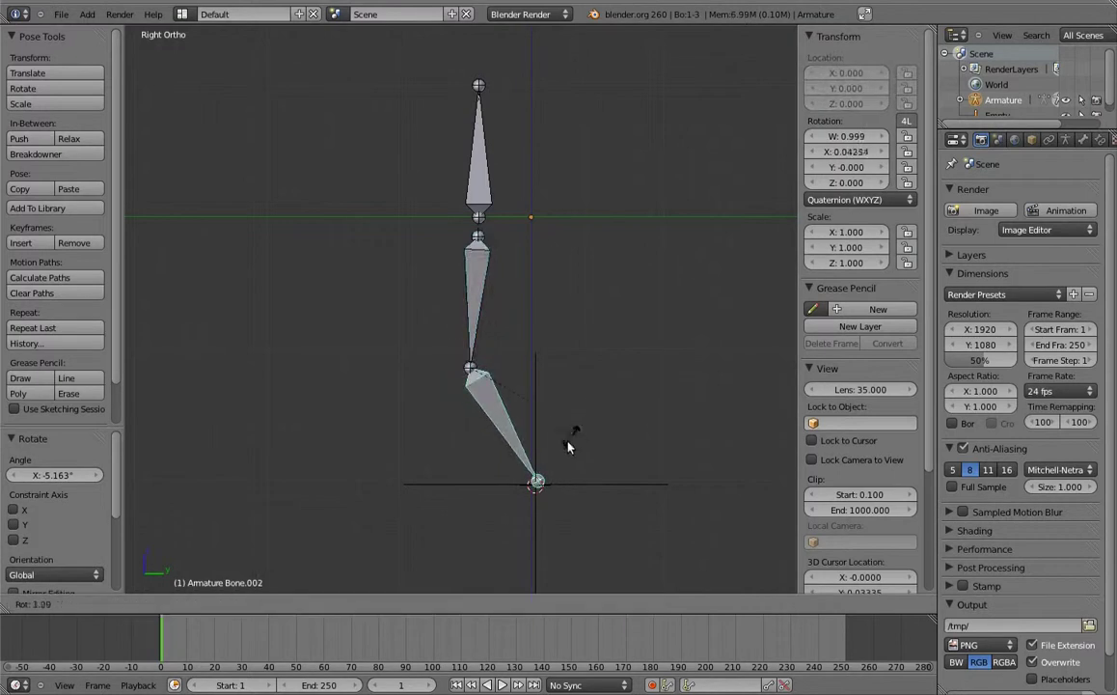
pyautogui.click(346, 506)
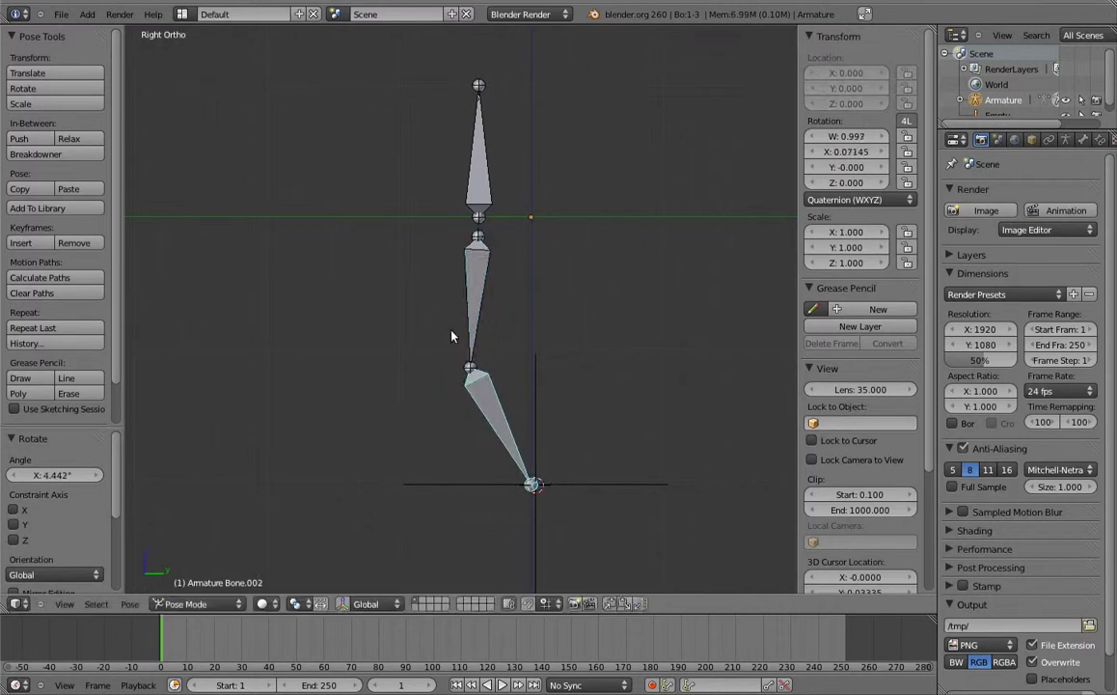
pyautogui.rightClick(472, 323)
pyautogui.press('r')
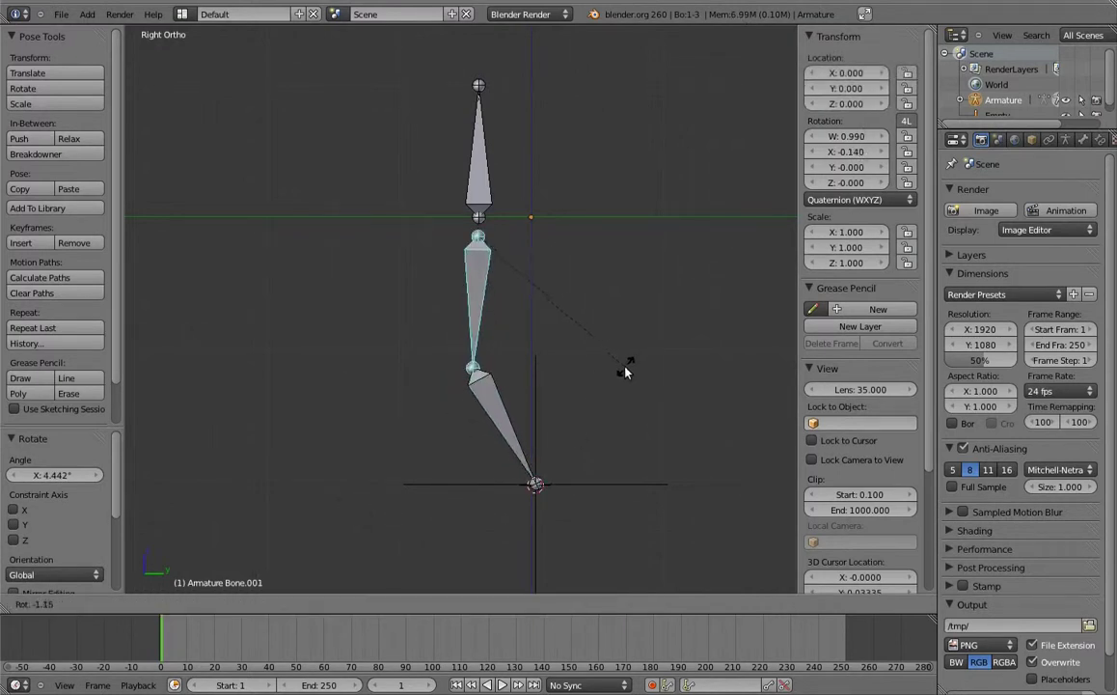
pyautogui.click(621, 376)
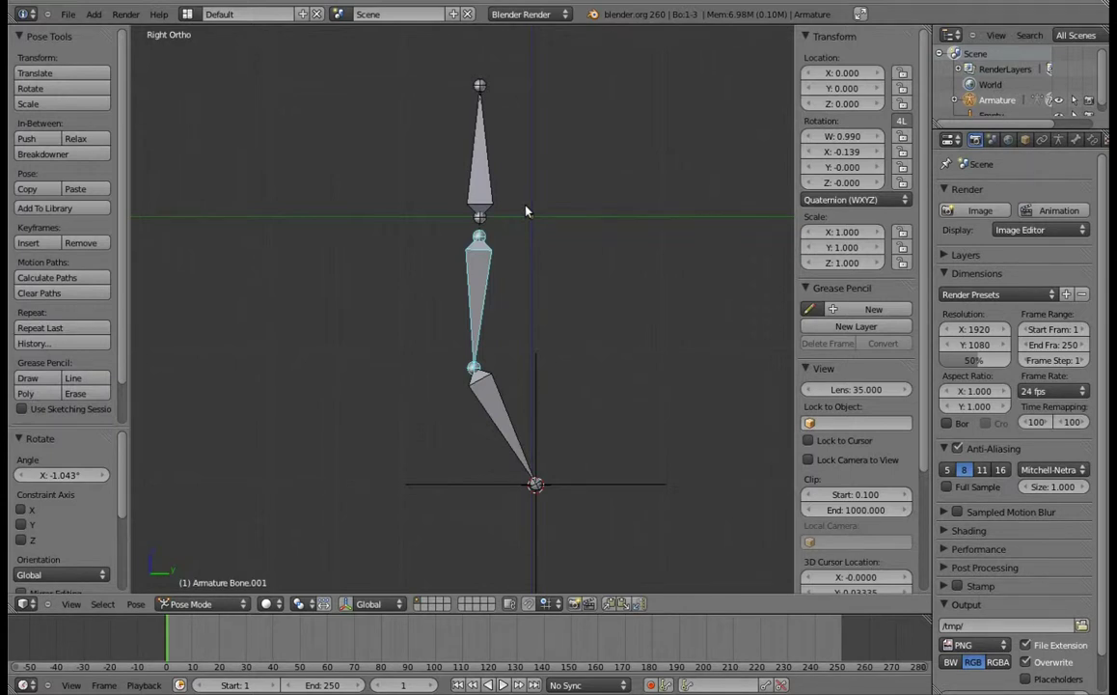
# Delete the Empty, then clear the rotation and scale of all leg bones.
pyautogui.hotkey('ctrl', 'Tab')
pyautogui.press('x')
pyautogui.click(499, 403)
pyautogui.hotkey('ctrl', 'Tab')
pyautogui.press('a')
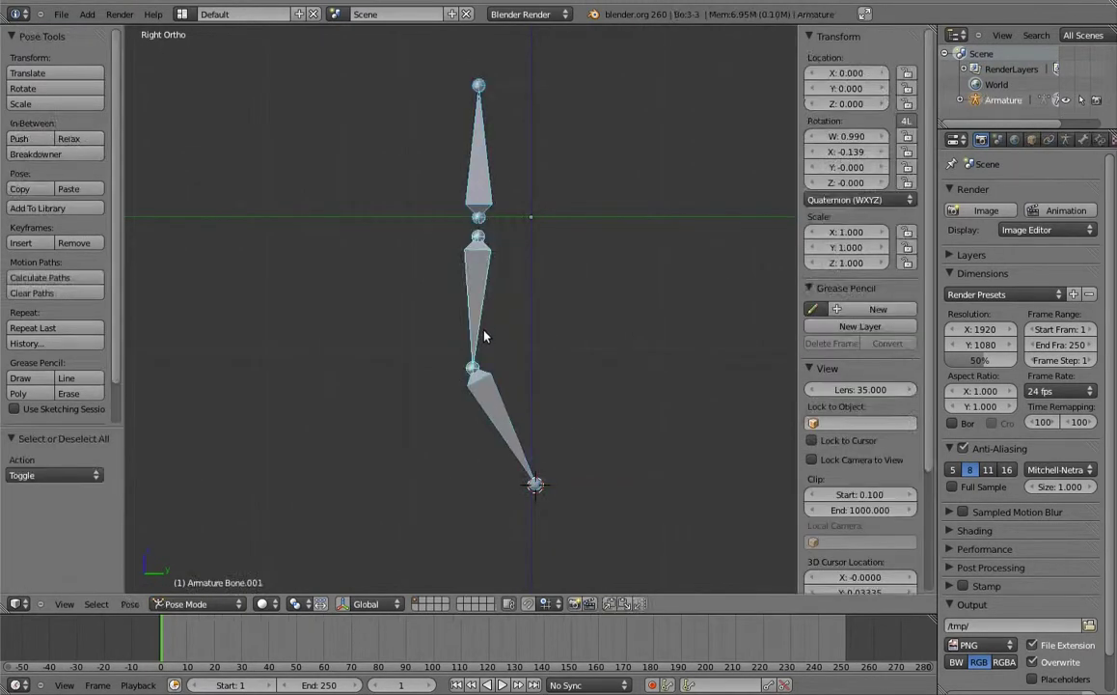
pyautogui.hotkey('alt', 'r')
pyautogui.hotkey('alt', 's')
# Deselect all the leg bones.
pyautogui.press('a')
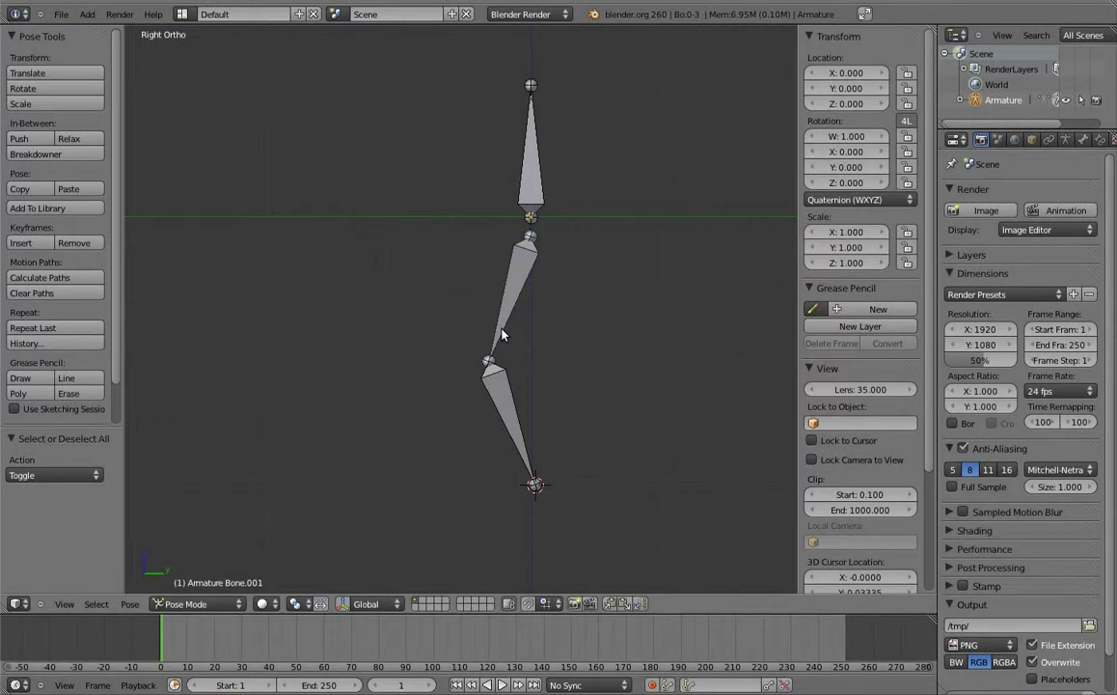
# In Edit Mode, add Bone.003 at the ankle and rotate it horizontal as a foot, then return to Pose Mode.
pyautogui.press('Tab')
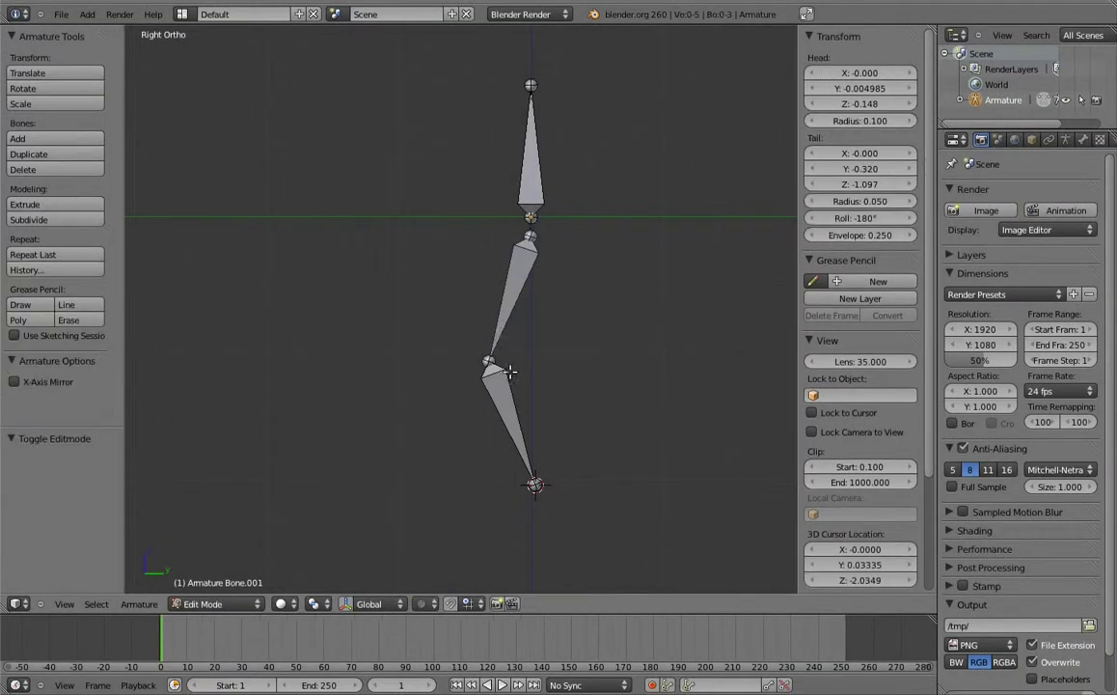
pyautogui.click(534, 501)
pyautogui.hotkey('shift', 'a')
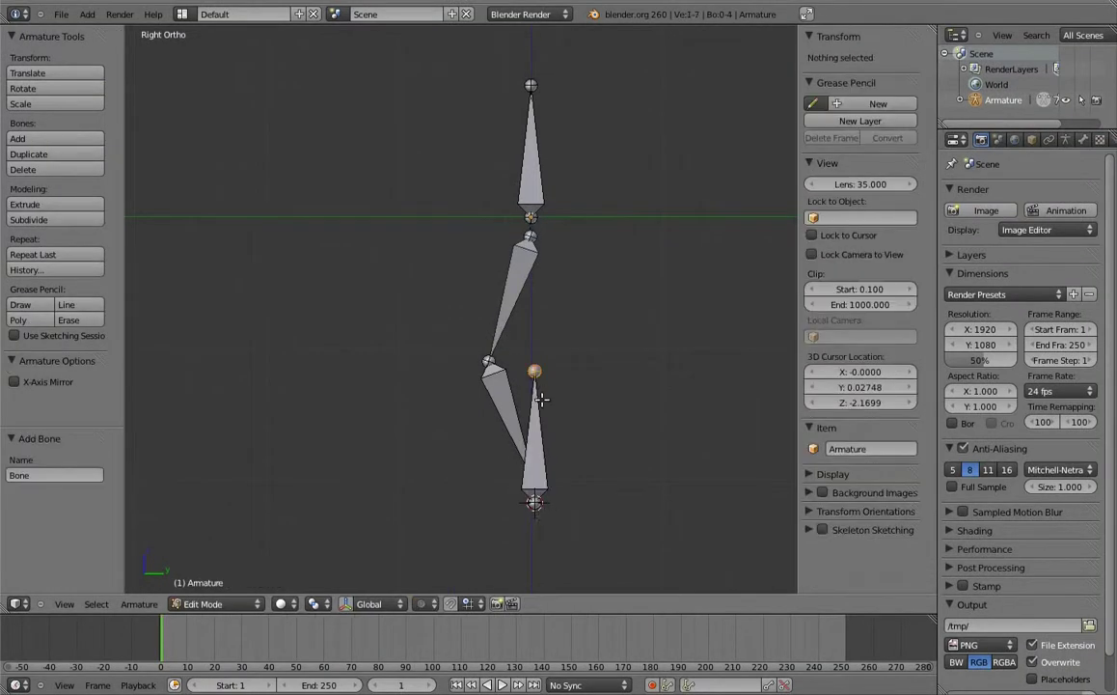
pyautogui.press('r')
pyautogui.click(454, 442)
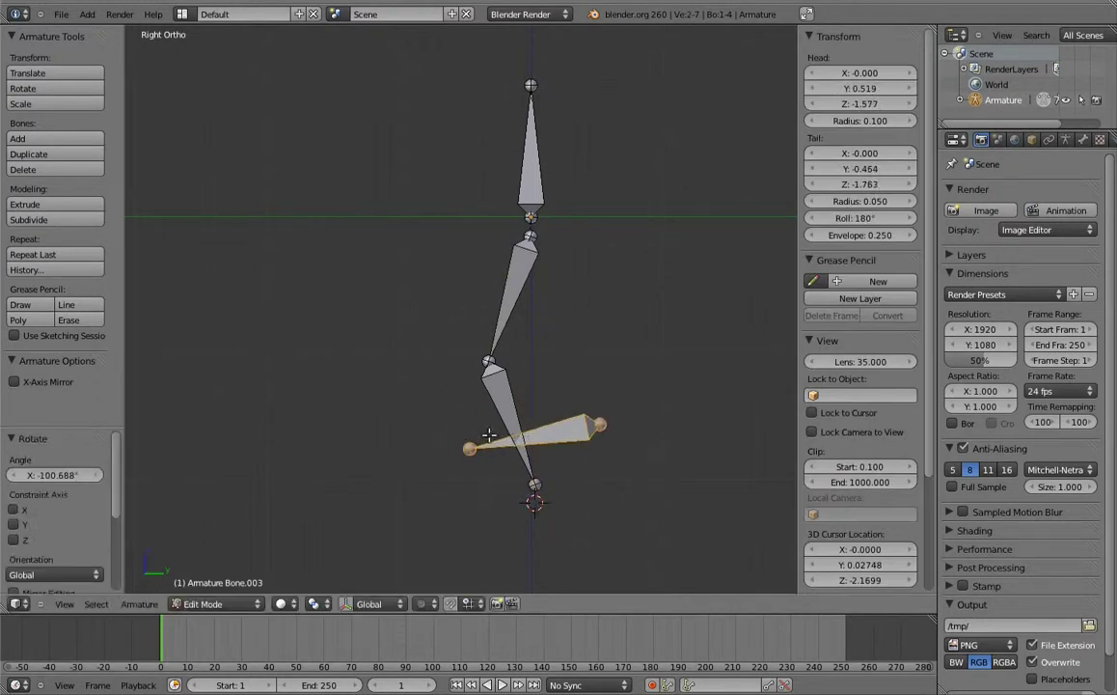
pyautogui.press('g')
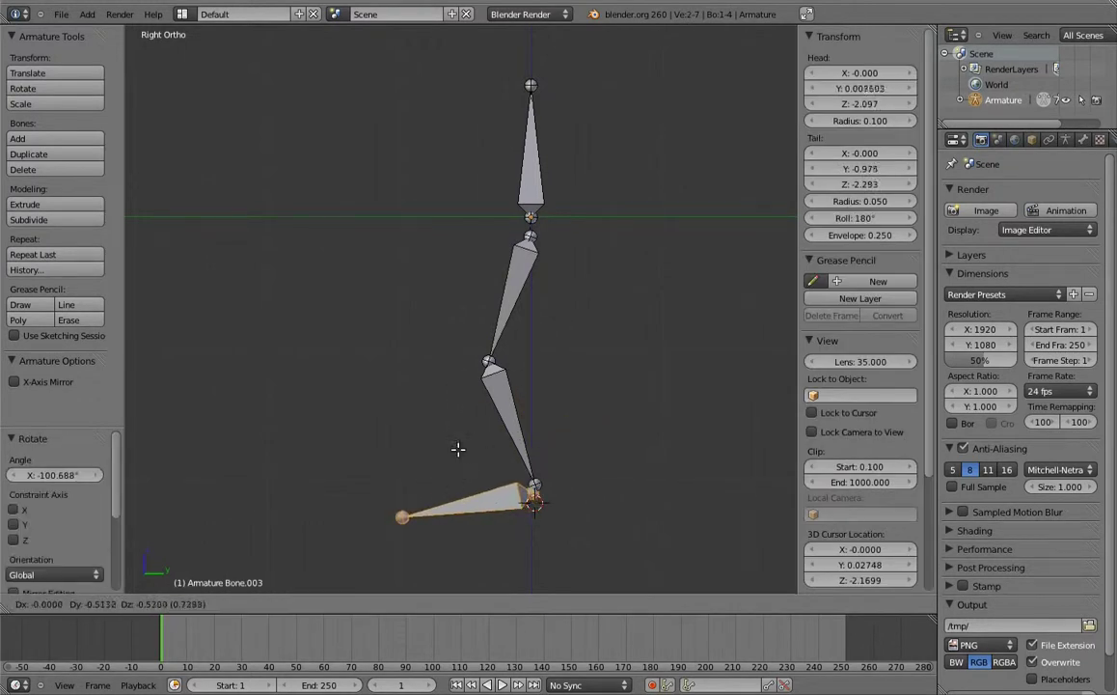
pyautogui.click(457, 452)
pyautogui.hotkey('ctrl', 'Tab')
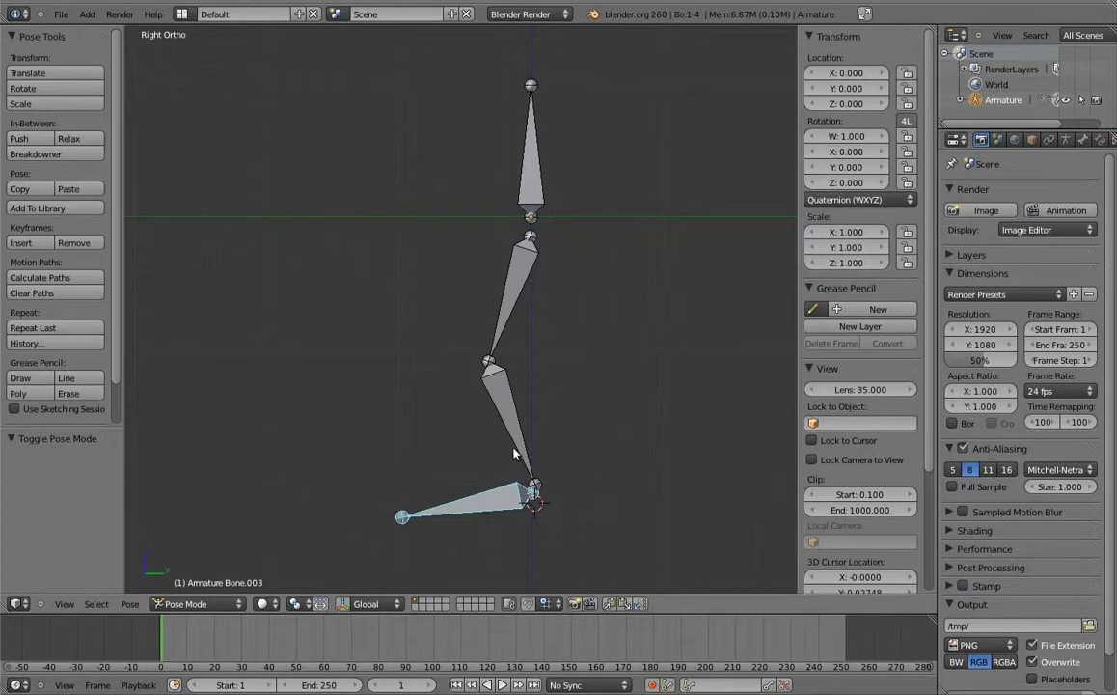
# Select Bone.002 and add an Inverse Kinematics constraint in the Bone Constraints settings.
pyautogui.click(1101, 140)
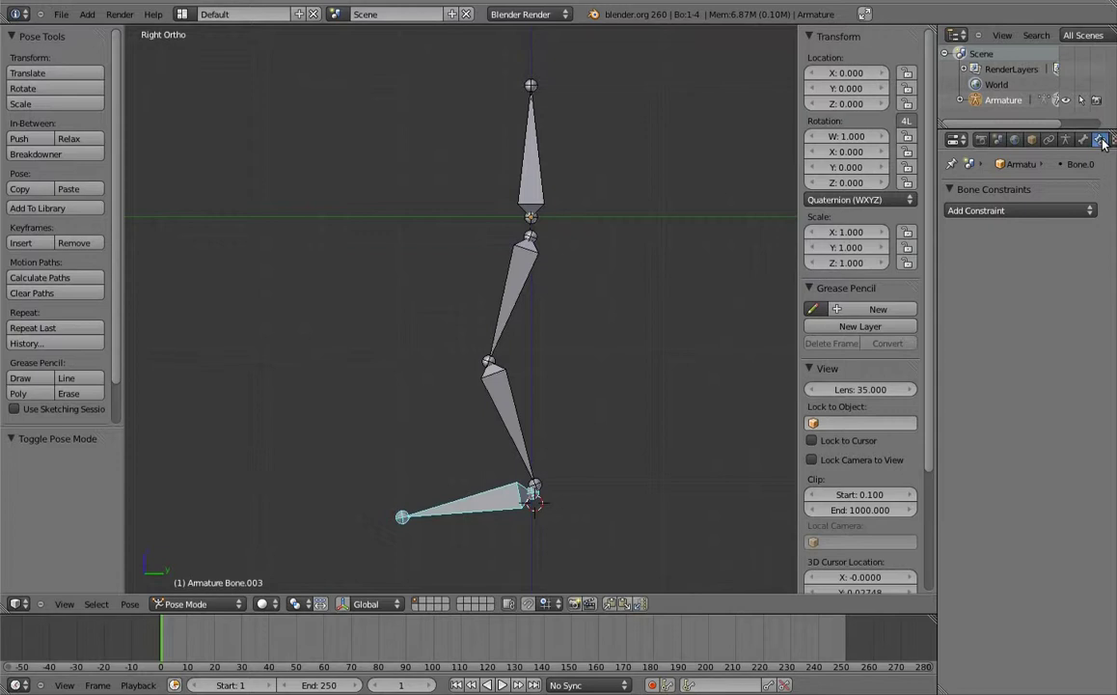
pyautogui.rightClick(507, 395)
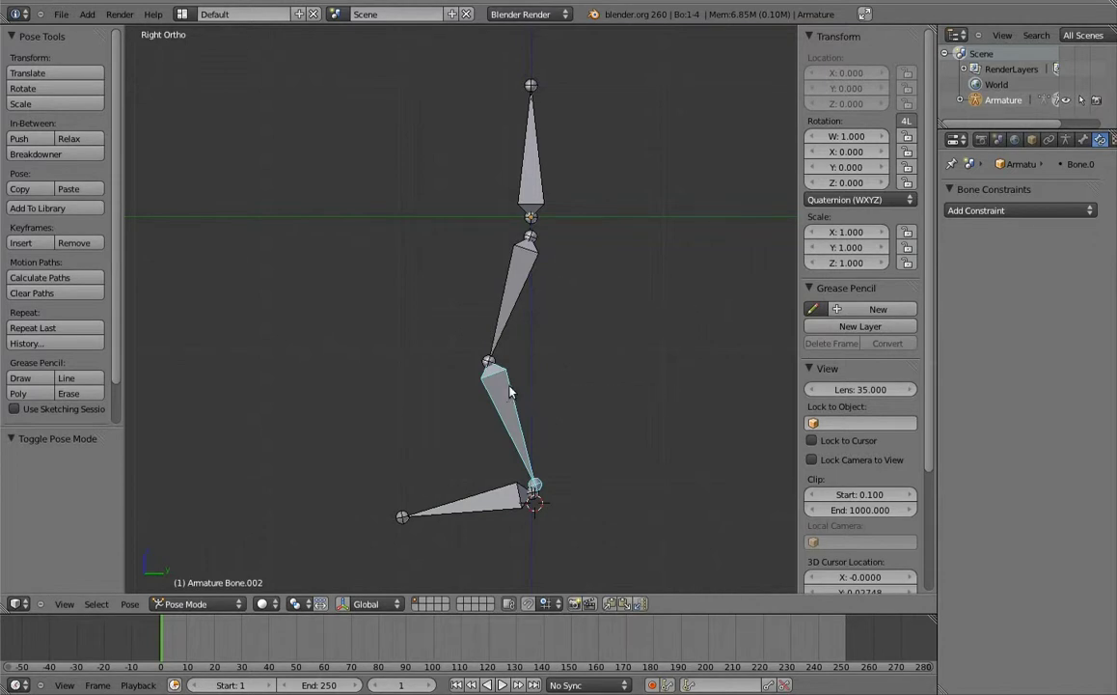
pyautogui.click(1013, 211)
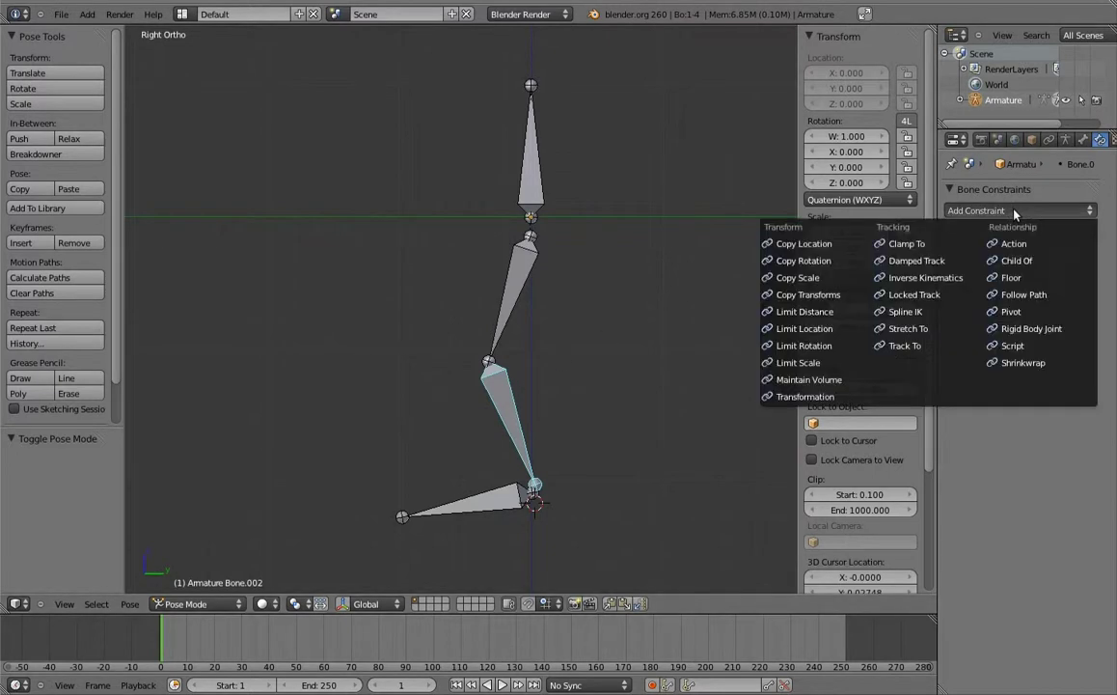
pyautogui.click(941, 280)
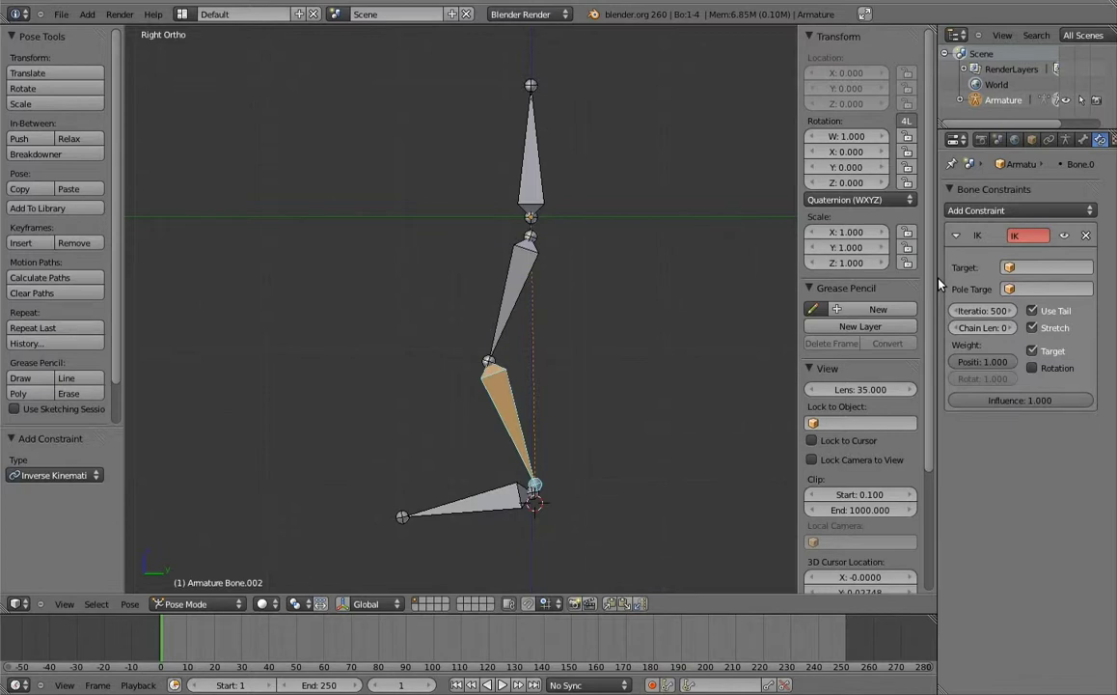
# Set the IK constraint's Target to Armature, then select the top bone of the leg.
pyautogui.click(1044, 267)
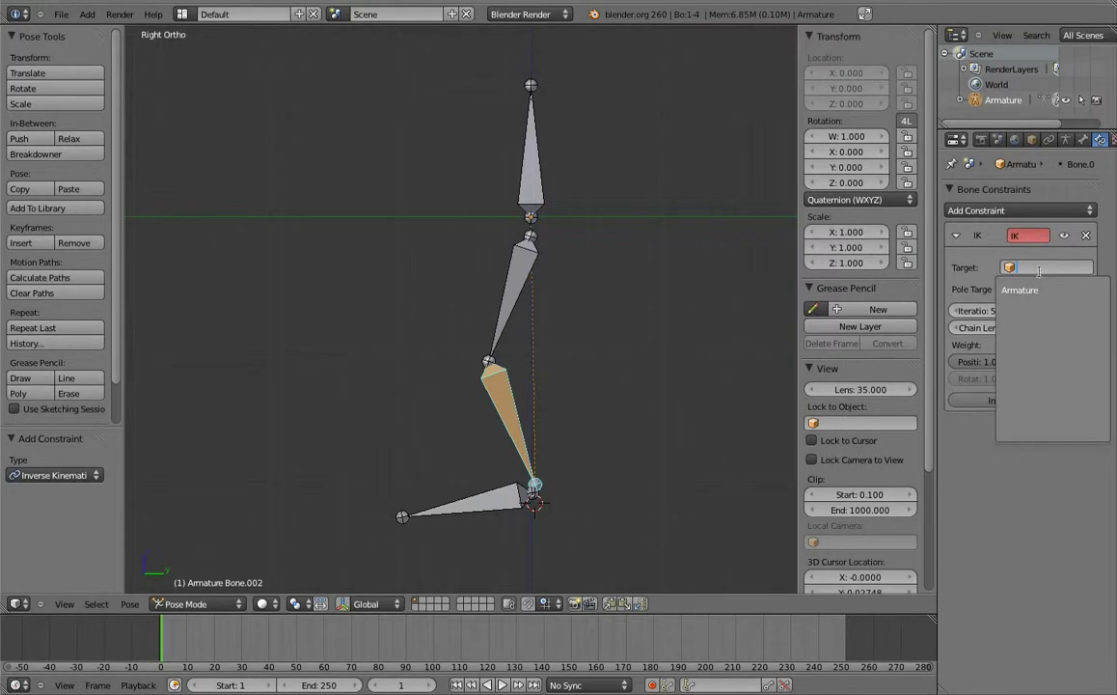
pyautogui.click(1028, 291)
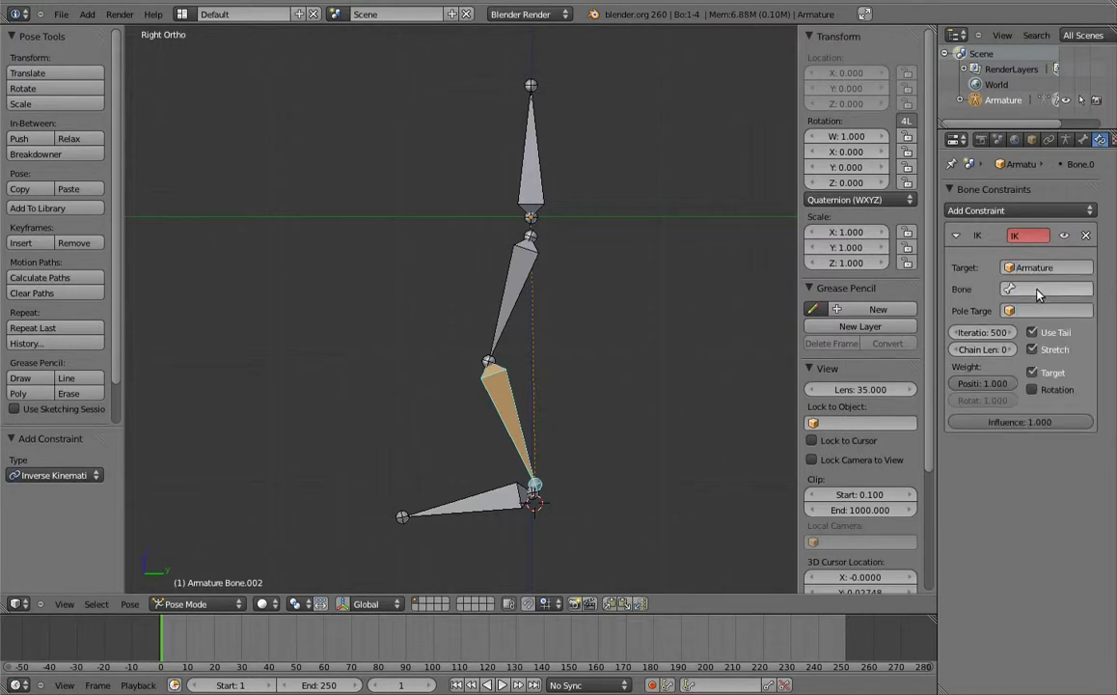
pyautogui.click(1039, 290)
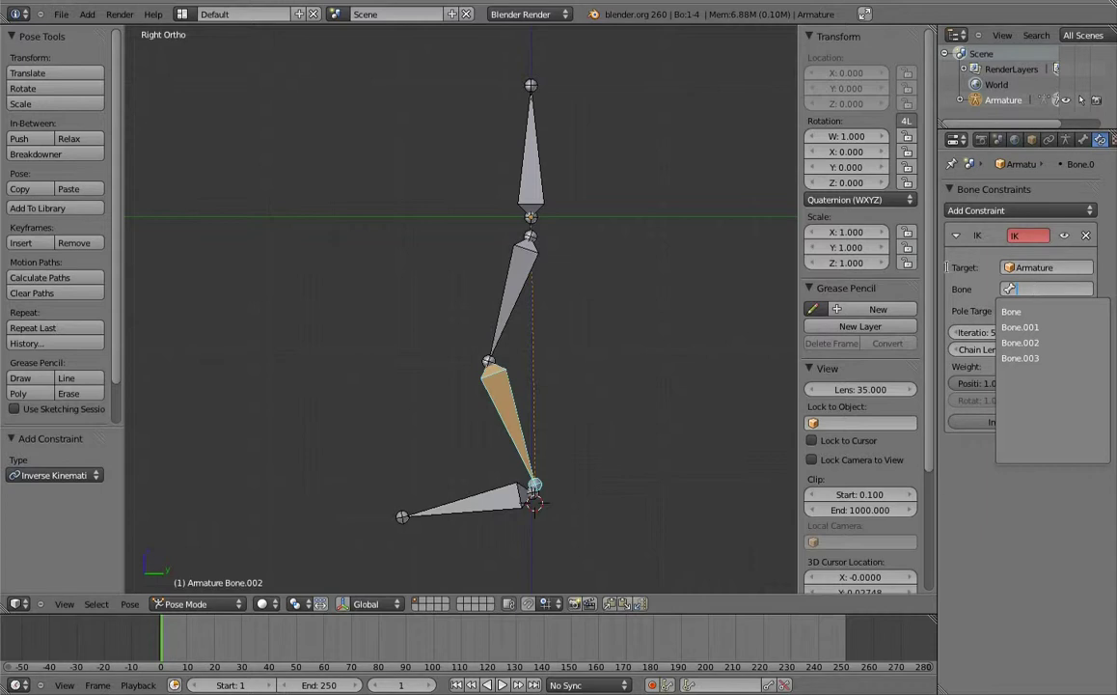
pyautogui.rightClick(534, 185)
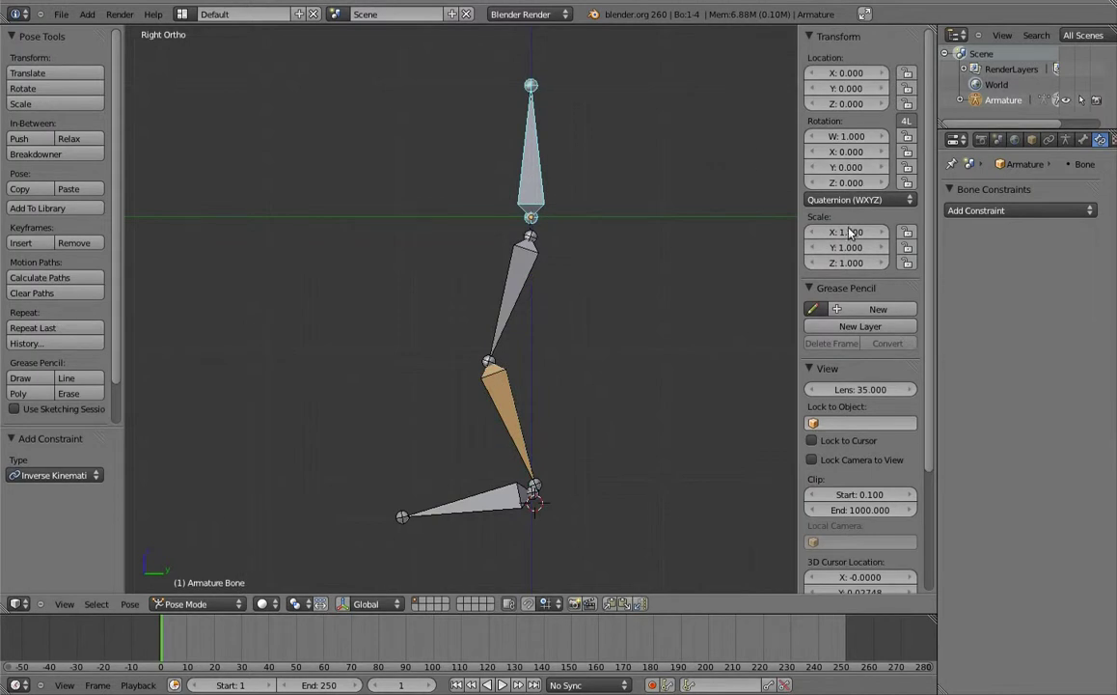
# Collapse the View and Grease Pencil panels and move Item settings to the sidebar top.
pyautogui.click(811, 368)
pyautogui.click(809, 294)
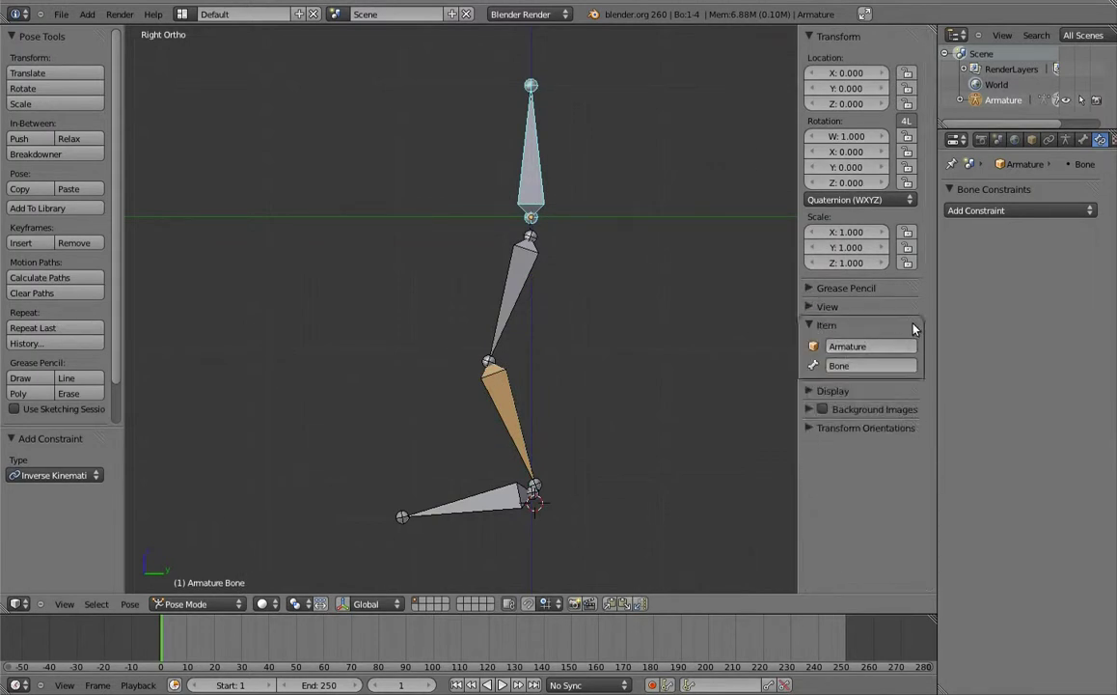
pyautogui.moveTo(825, 325); pyautogui.dragTo(918, 31)
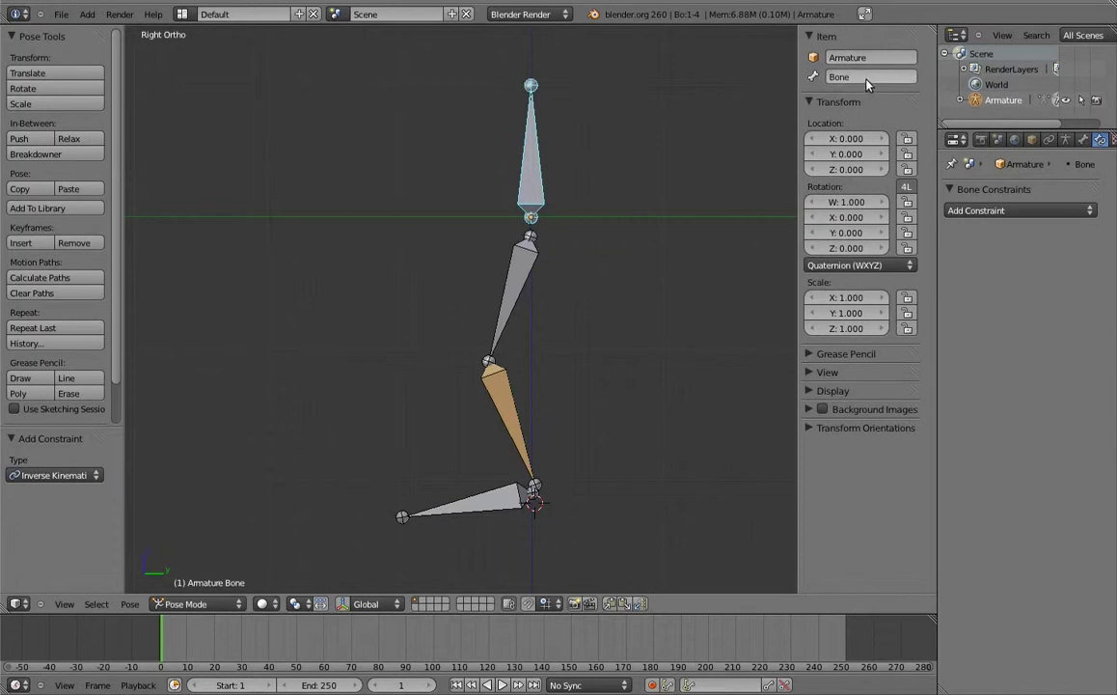
# Rename the top bone to 'bon' and Bone.001 to 'thigh'.
pyautogui.click(870, 78)
pyautogui.write('bon')
pyautogui.press('Return')
pyautogui.rightClick(514, 289)
pyautogui.click(845, 77)
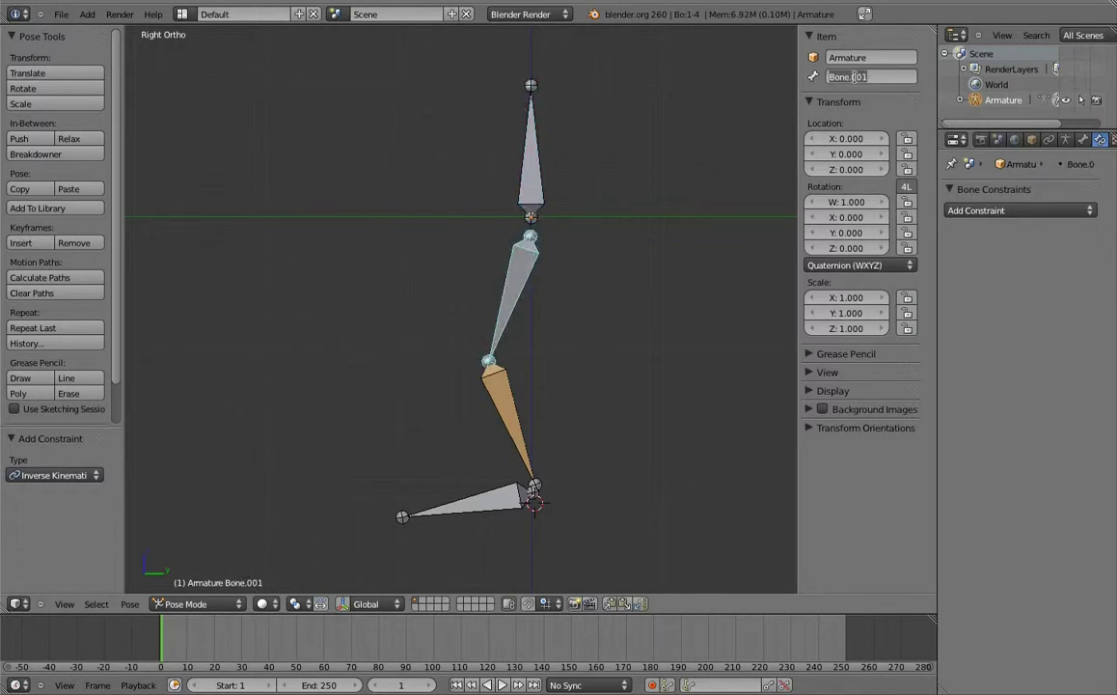
pyautogui.write('thigh')
pyautogui.press('Return')
# Rename Bone.002 to 'shin' and the last bone to 'foot'.
pyautogui.rightClick(535, 484)
pyautogui.click(859, 77)
pyautogui.write('shin')
pyautogui.press('Return')
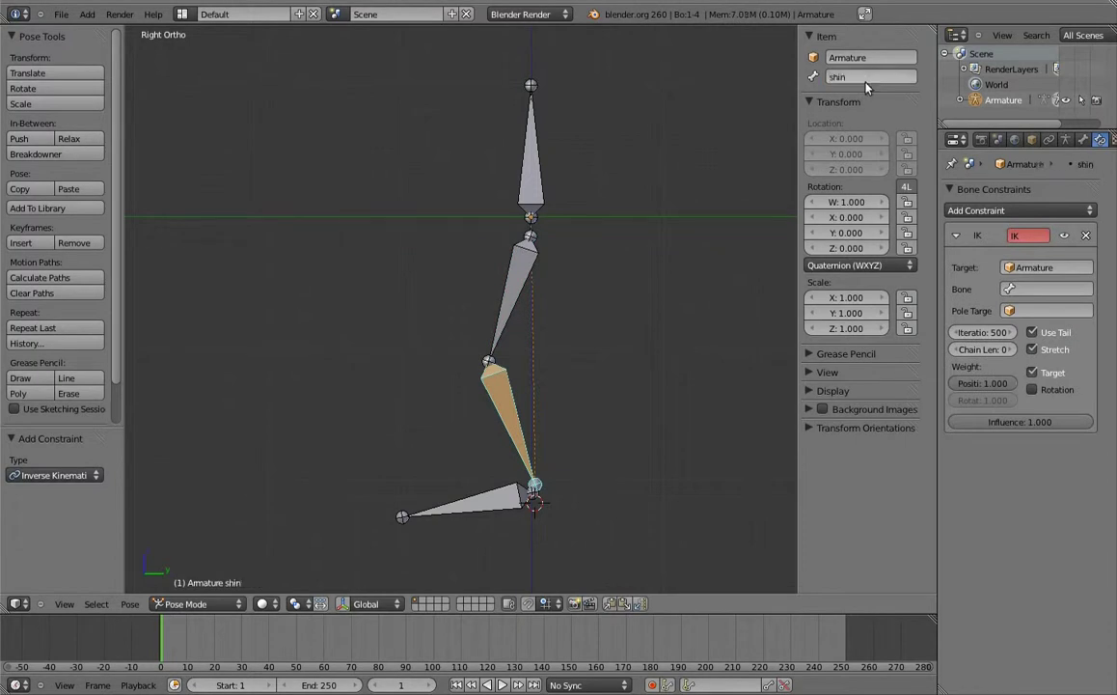
pyautogui.rightClick(487, 500)
pyautogui.click(843, 79)
pyautogui.write('foot')
pyautogui.press('Return')
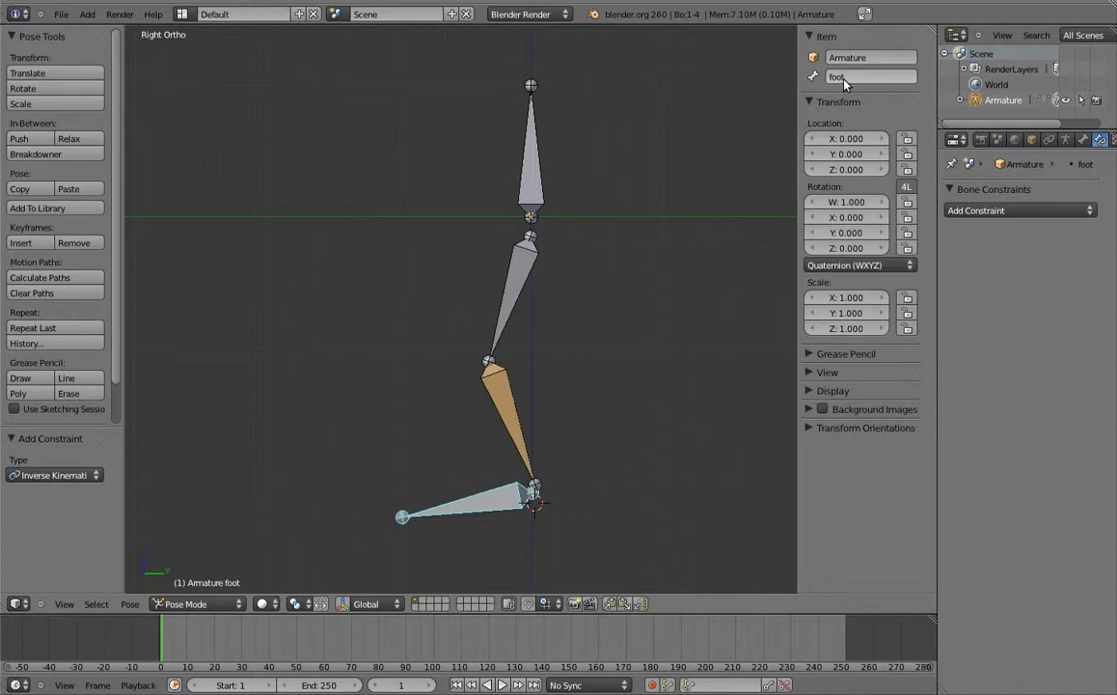
# Select the shin and set its IK constraint's target bone to foot.
pyautogui.rightClick(506, 401)
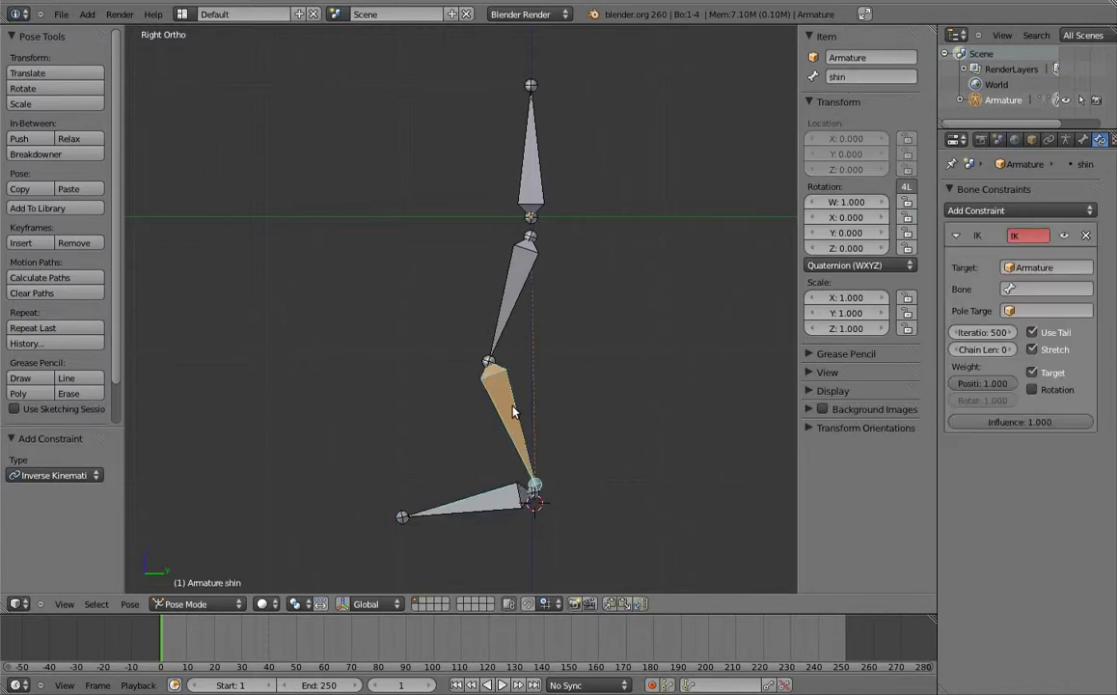
pyautogui.click(1042, 292)
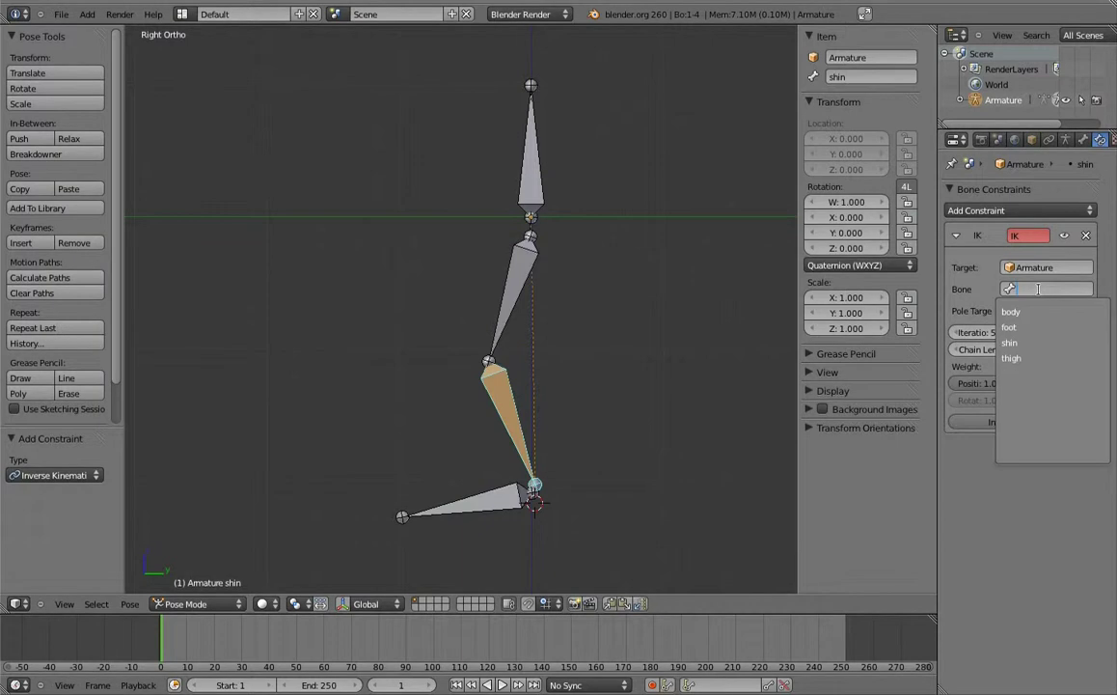
pyautogui.click(1028, 327)
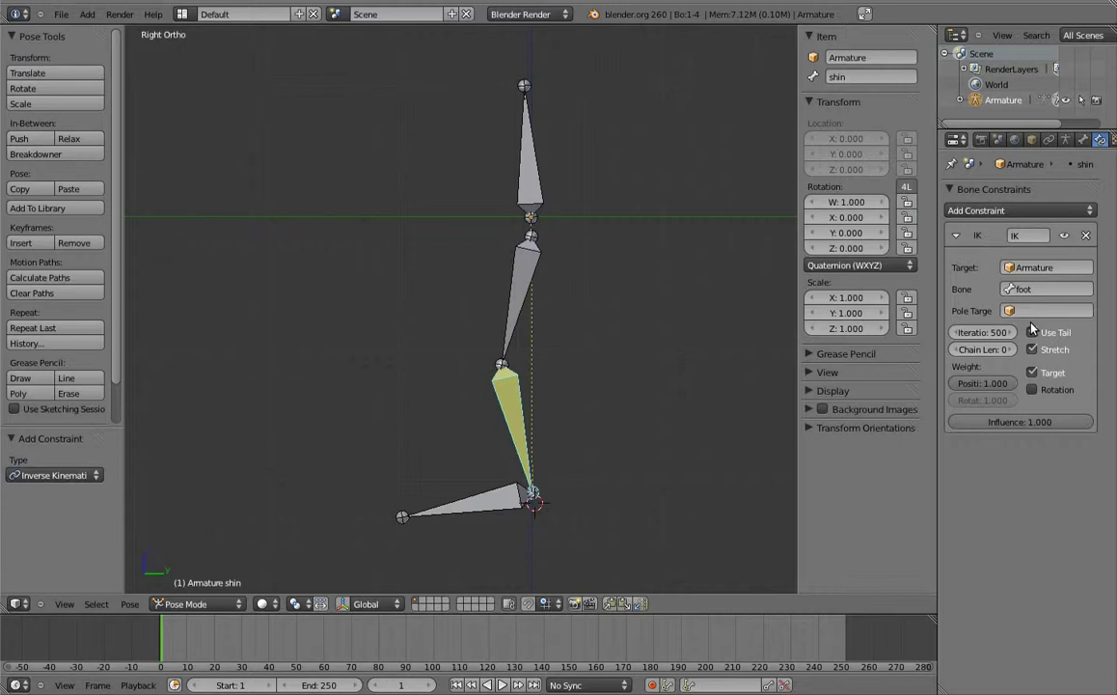
# Delete the shin's IK constraint, then select the foot and the shin.
pyautogui.click(1086, 235)
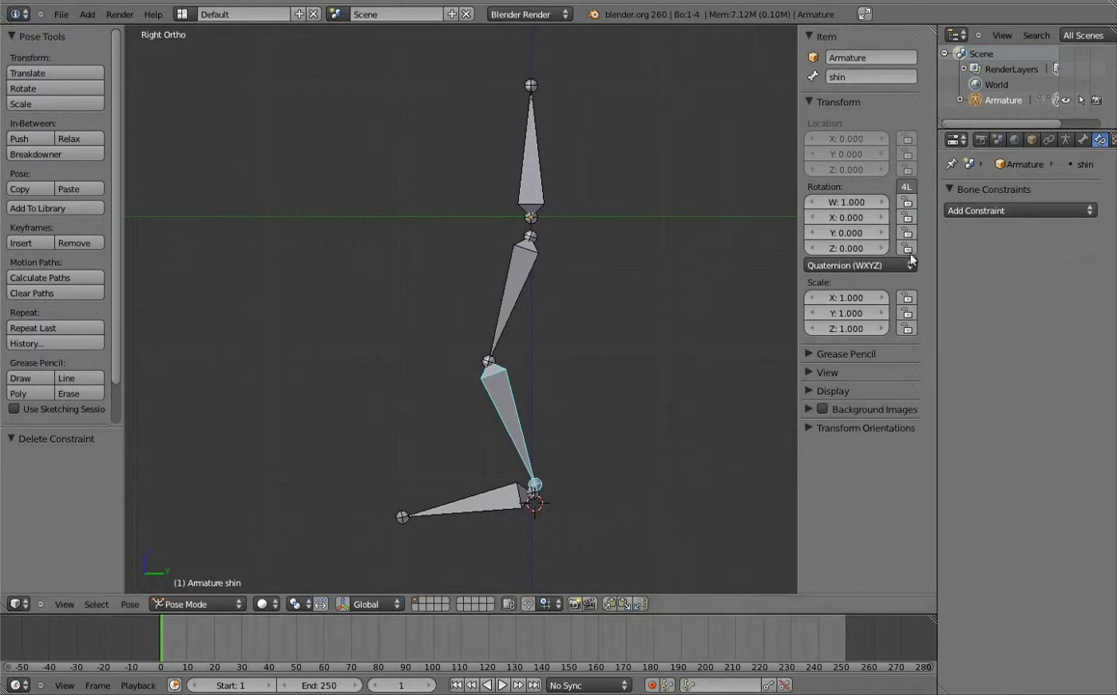
pyautogui.rightClick(499, 501)
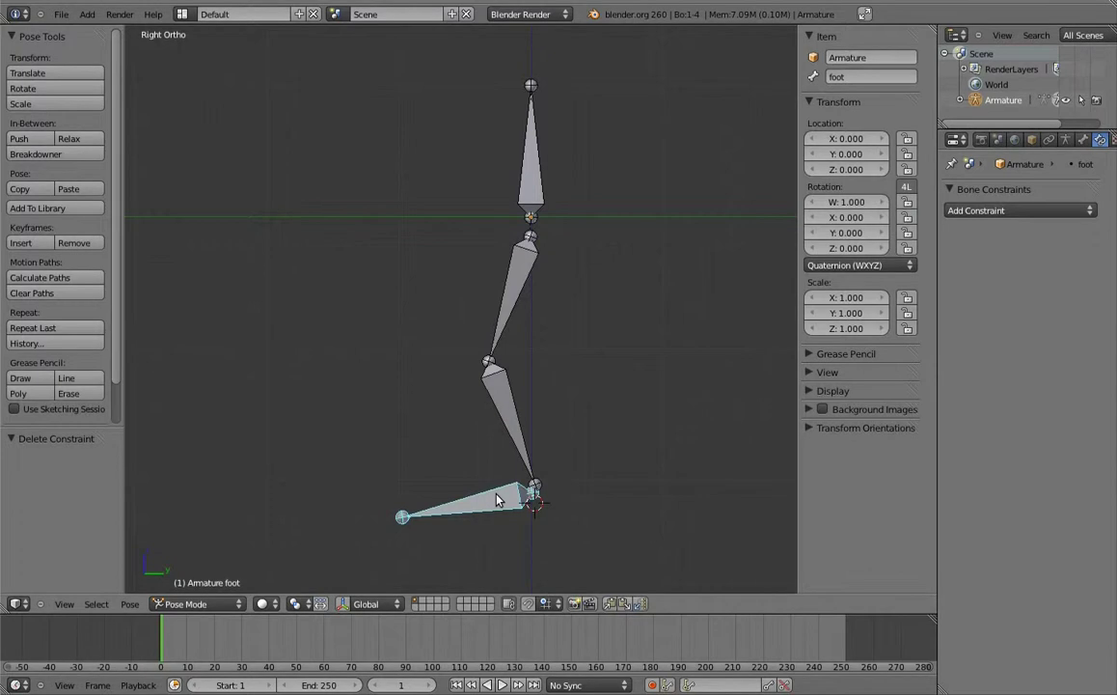
pyautogui.rightClick(519, 423)
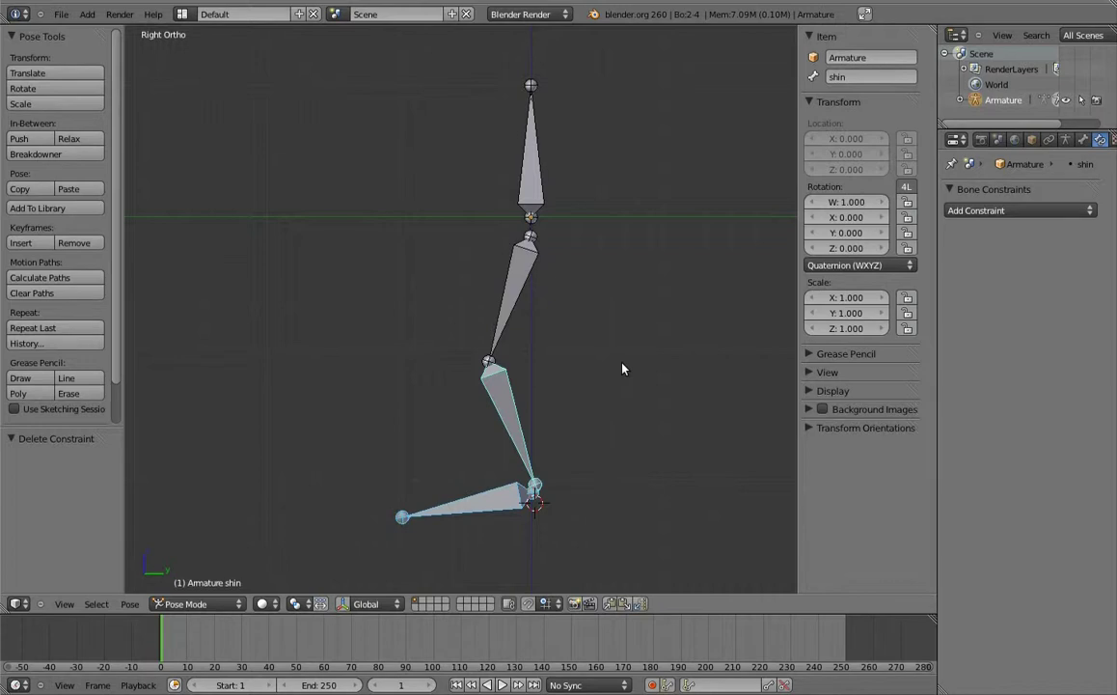
# Add an IK constraint to the shin targeting foot, then test-move the foot twice and cancel.
pyautogui.hotkey('ctrl', 'shift', 'c')
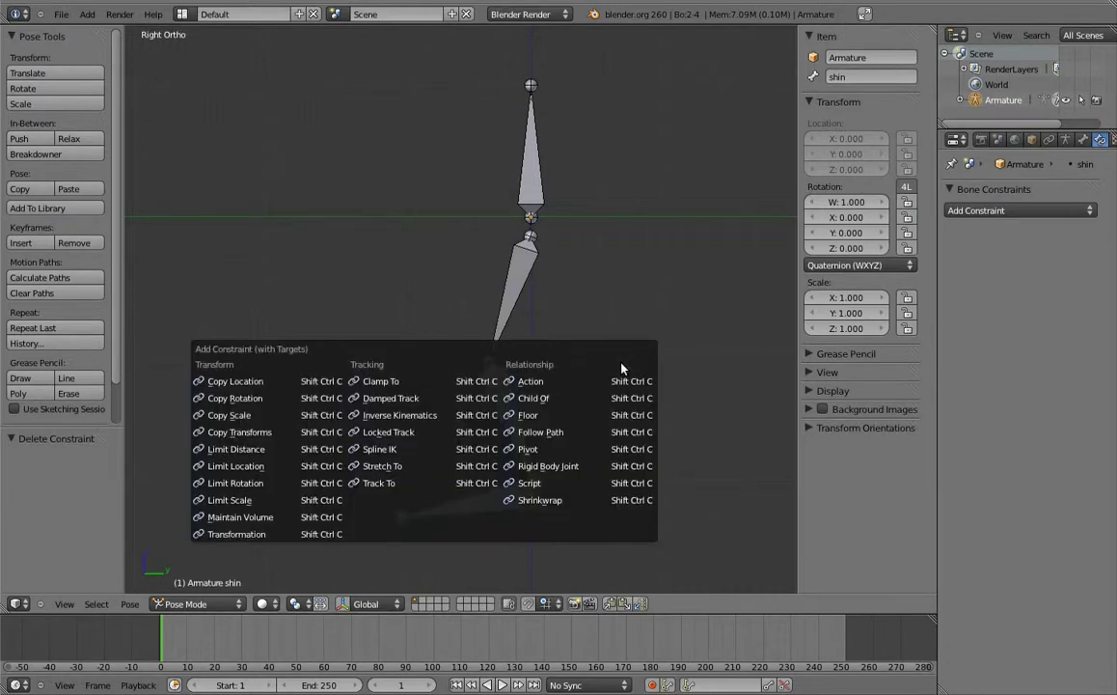
pyautogui.click(430, 416)
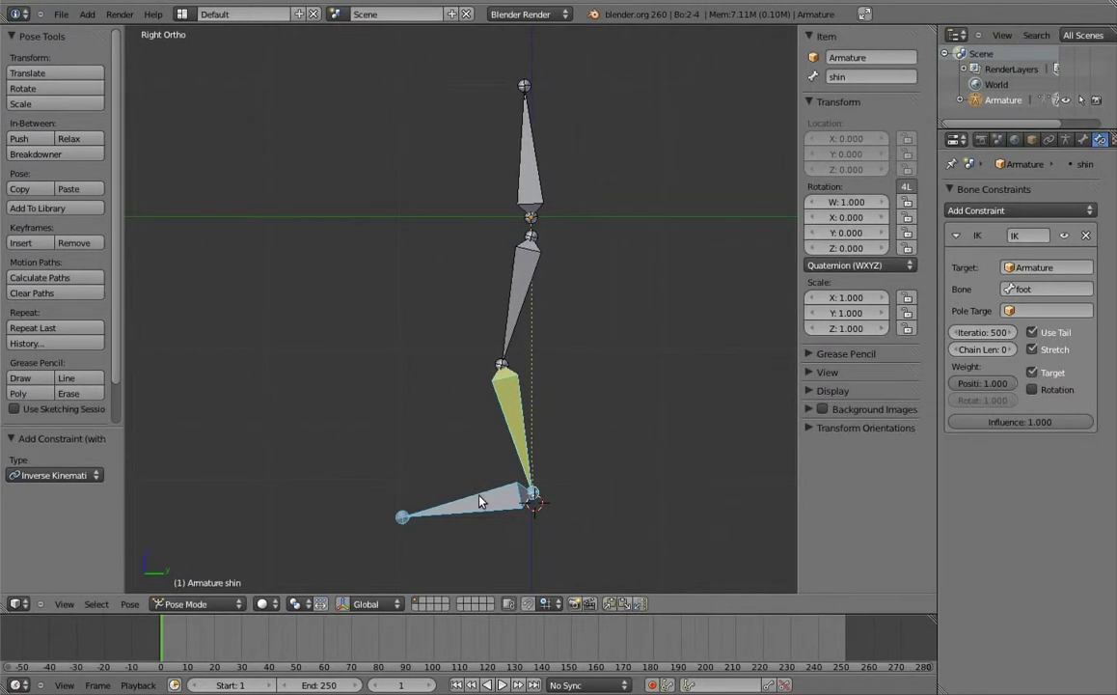
pyautogui.rightClick(480, 501)
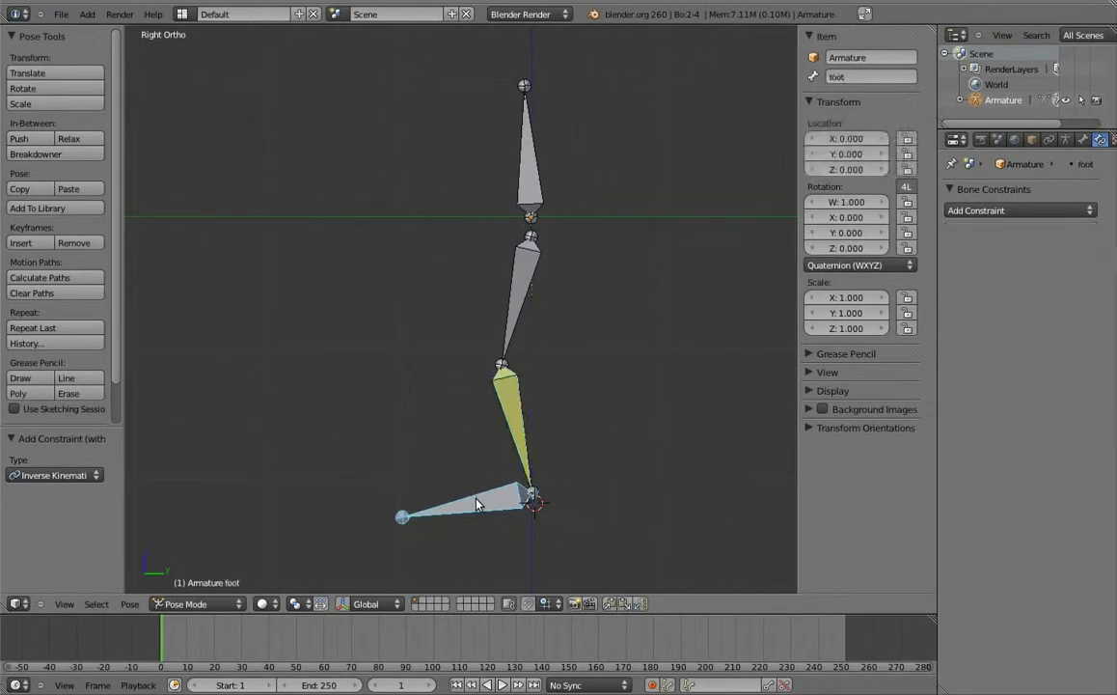
pyautogui.press('g')
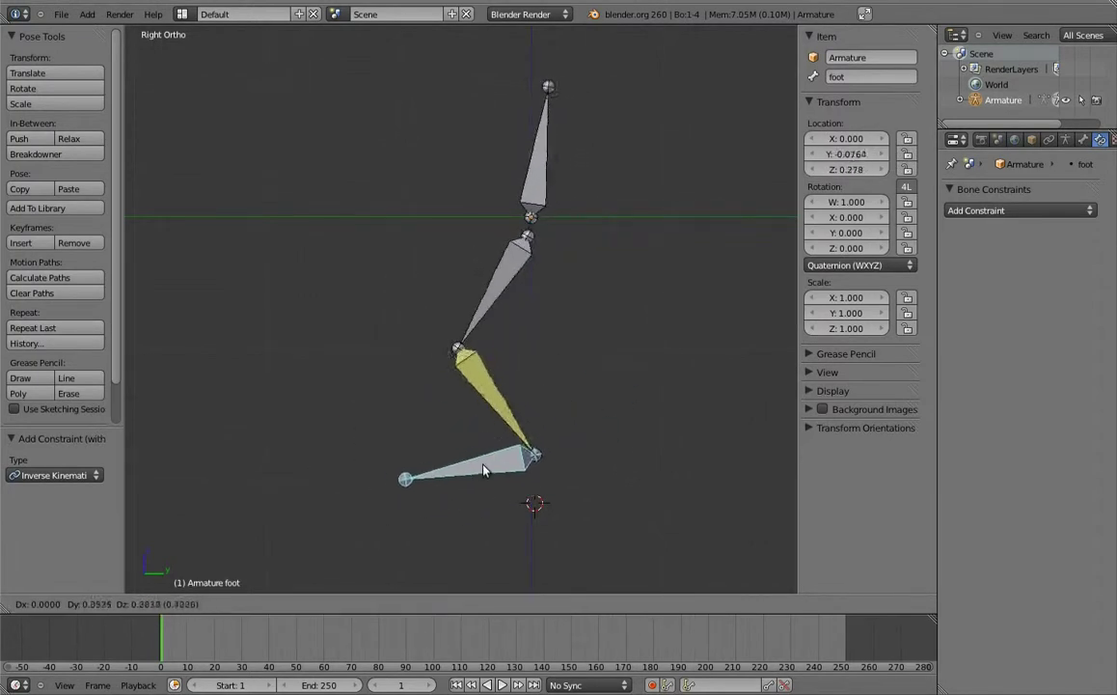
pyautogui.rightClick(495, 474)
pyautogui.press('g')
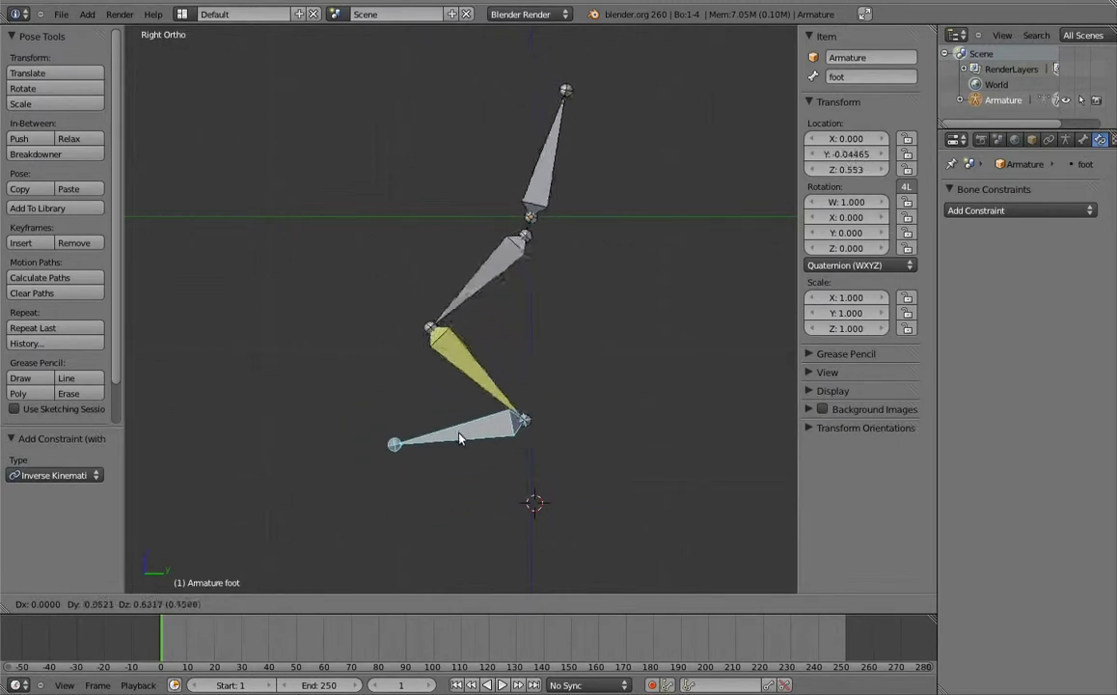
pyautogui.rightClick(495, 473)
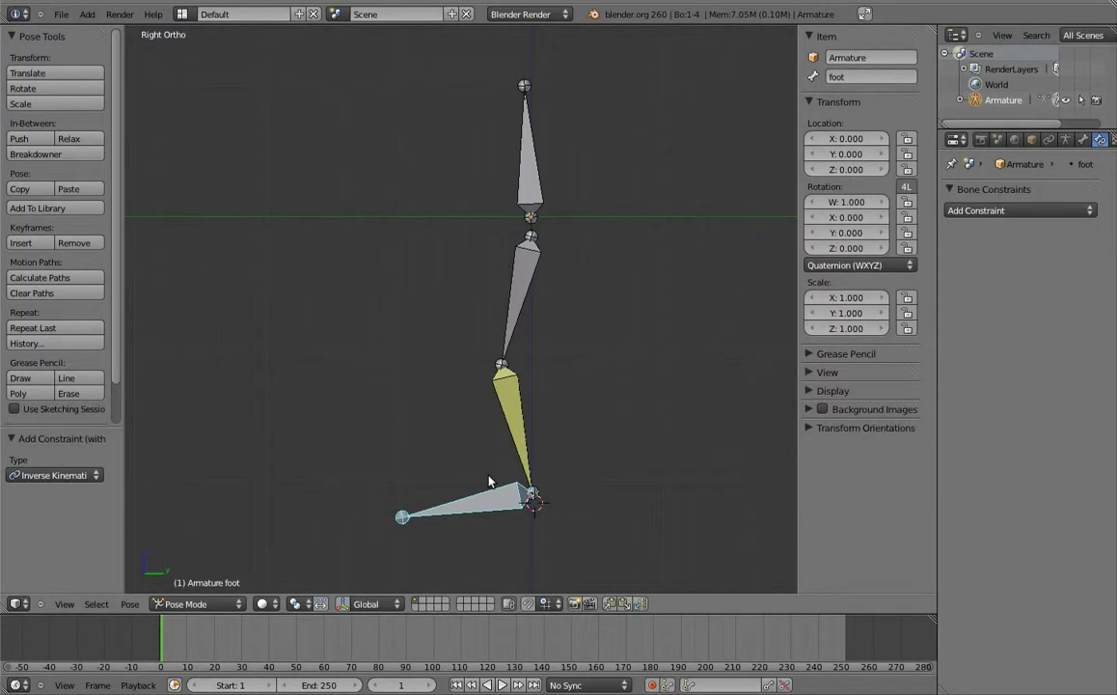
# Select the shin and raise its IK Chain Length to 2.
pyautogui.rightClick(522, 416)
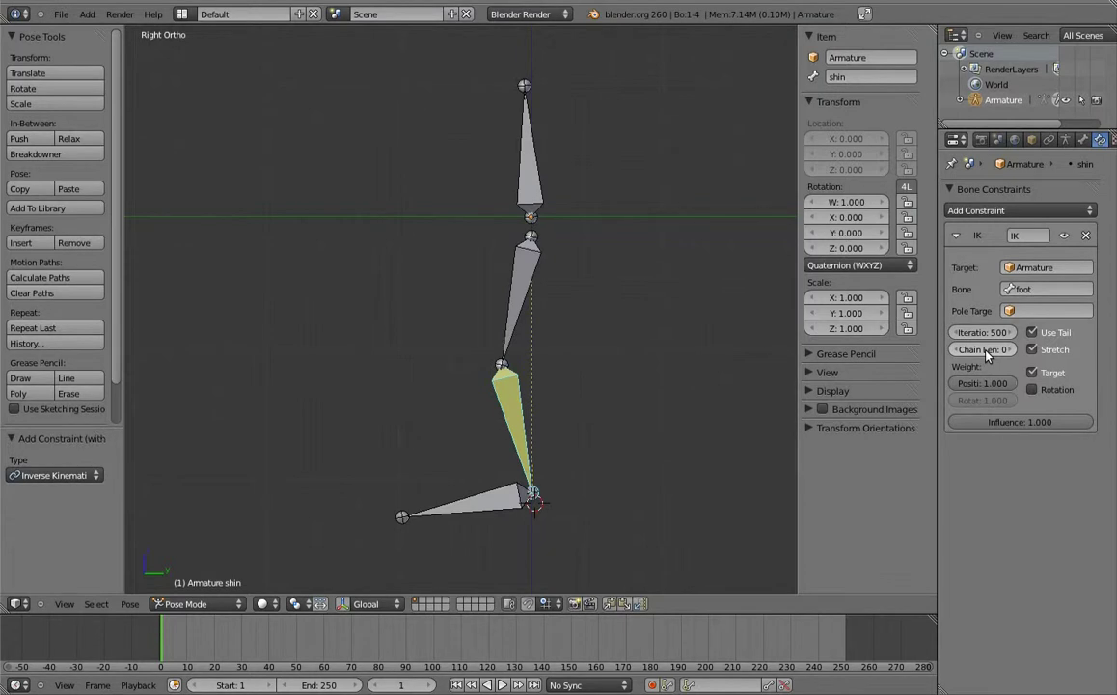
pyautogui.click(1013, 353)
pyautogui.click(1013, 353)
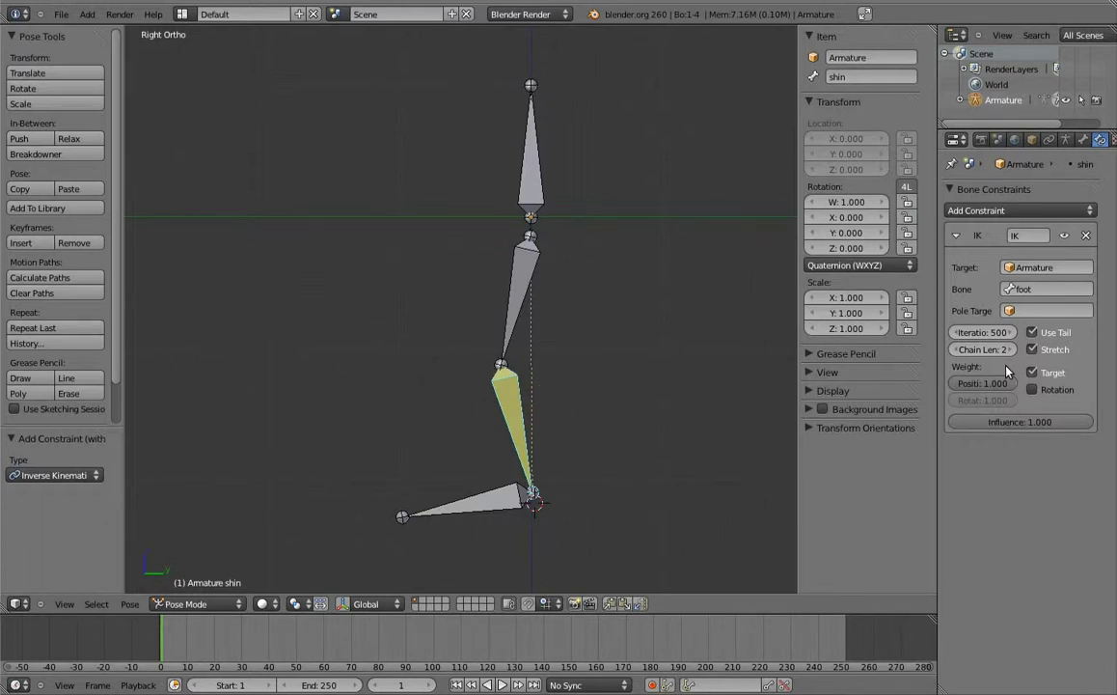
# Test the chain by grabbing the foot and cancelling, then grabbing the top body bone.
pyautogui.rightClick(450, 500)
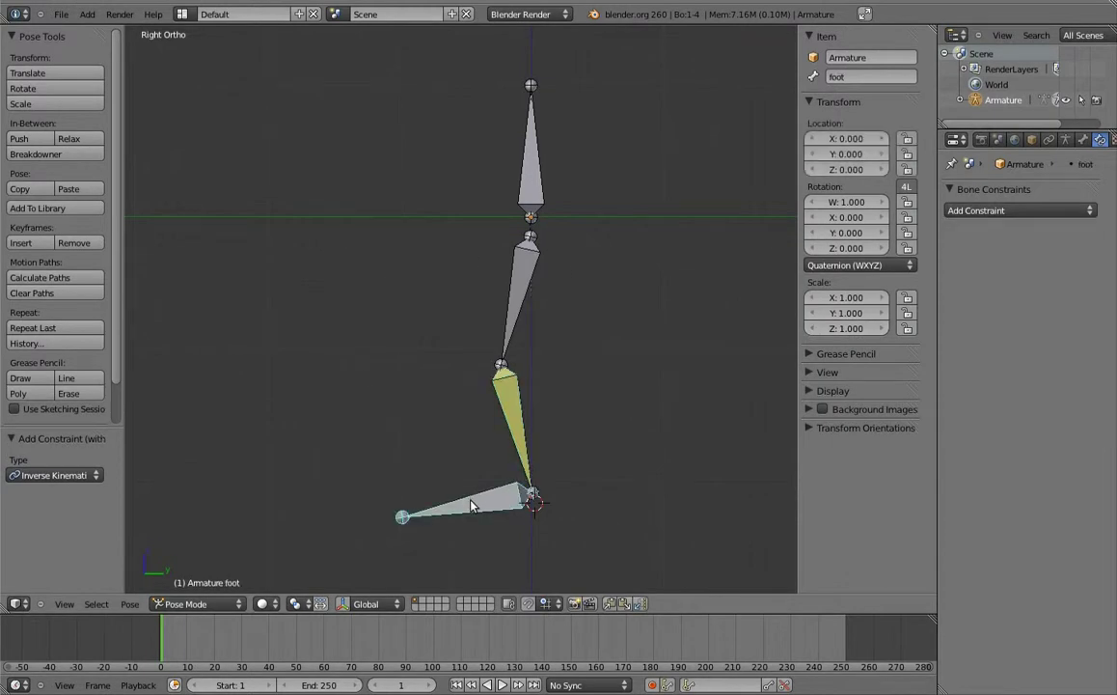
pyautogui.press('g')
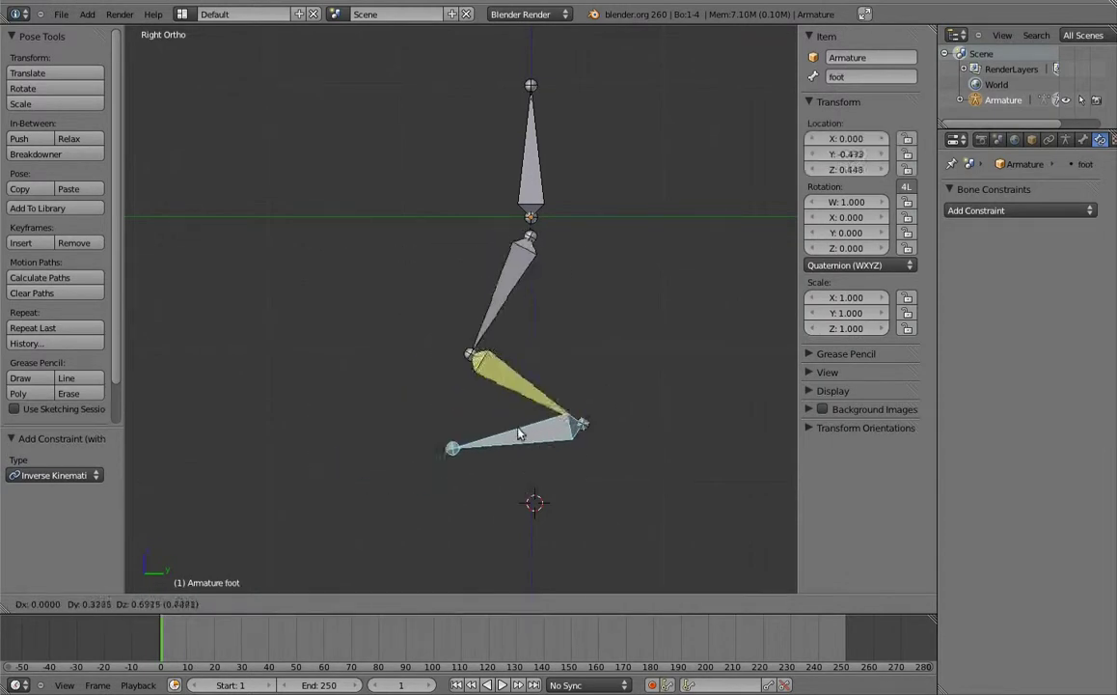
pyautogui.rightClick(443, 452)
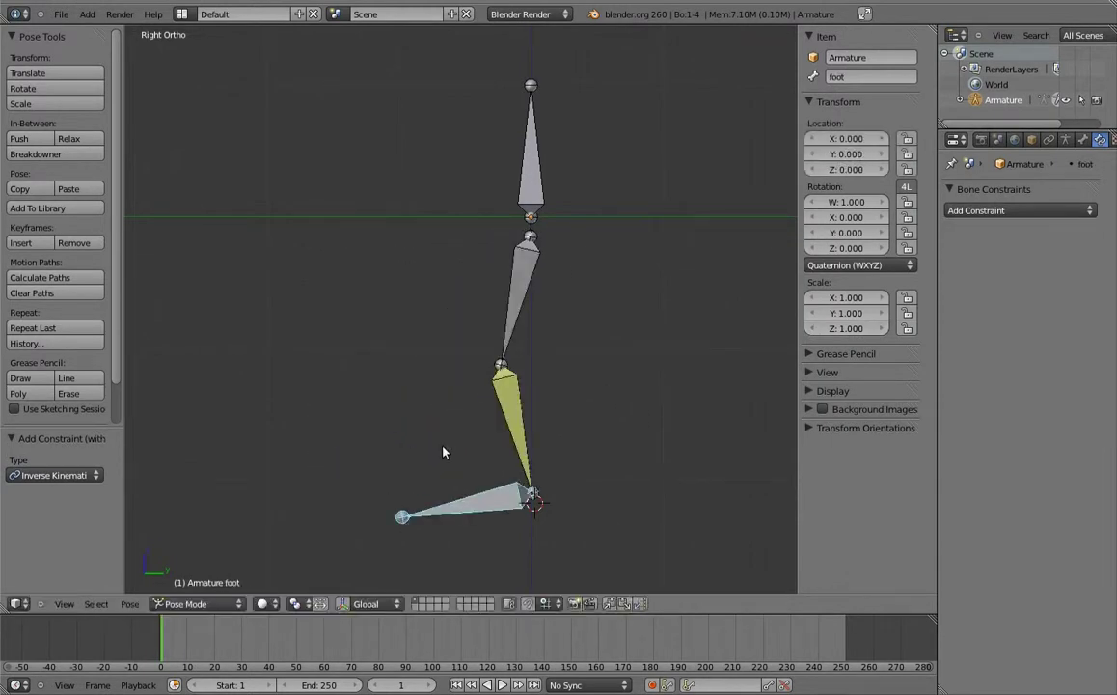
pyautogui.rightClick(536, 162)
pyautogui.press('g')
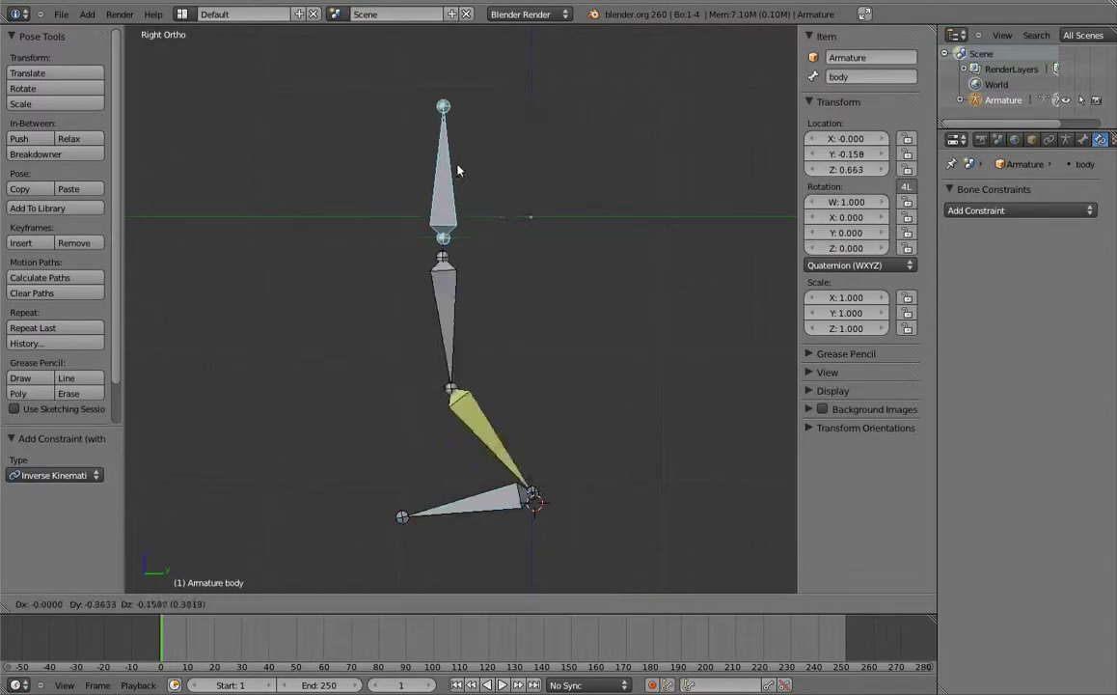
pyautogui.rightClick(536, 180)
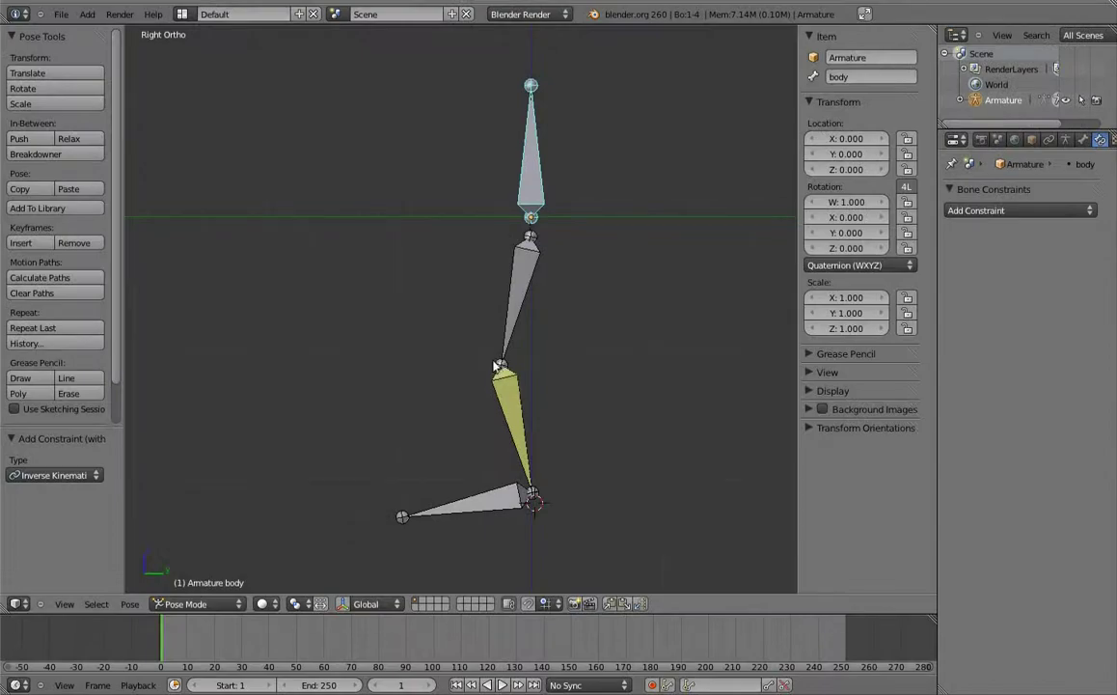
# From the front view, test-move the foot sideways and cancel, then select the shin.
pyautogui.hotkey('alt', 'r')
pyautogui.rightClick(472, 498)
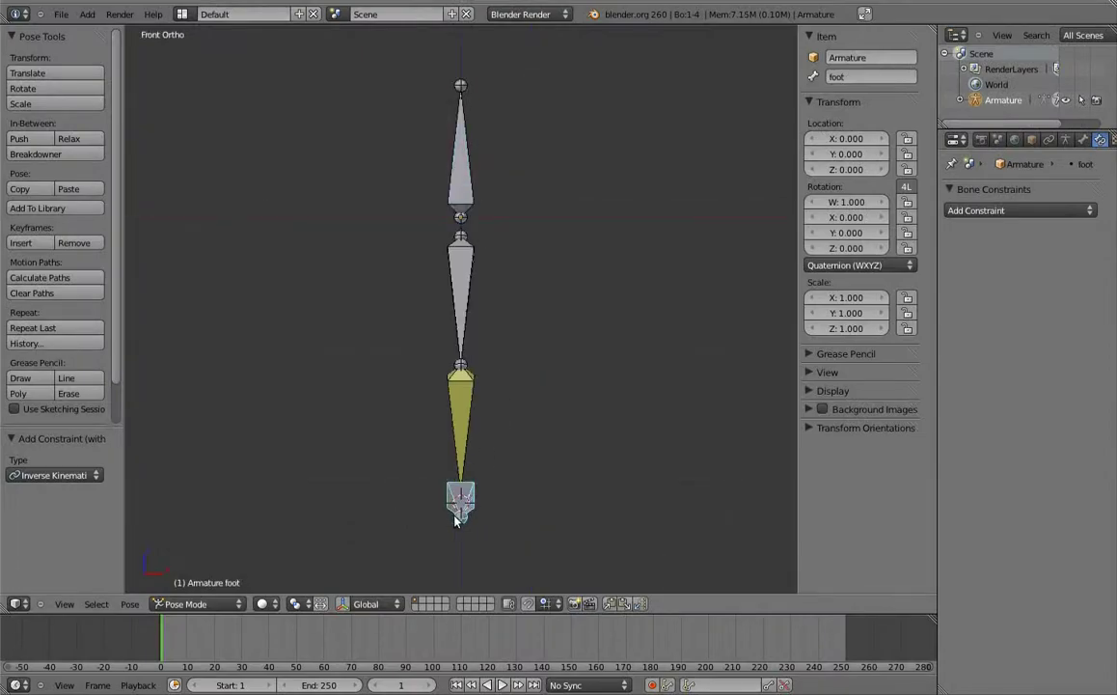
pyautogui.press('g')
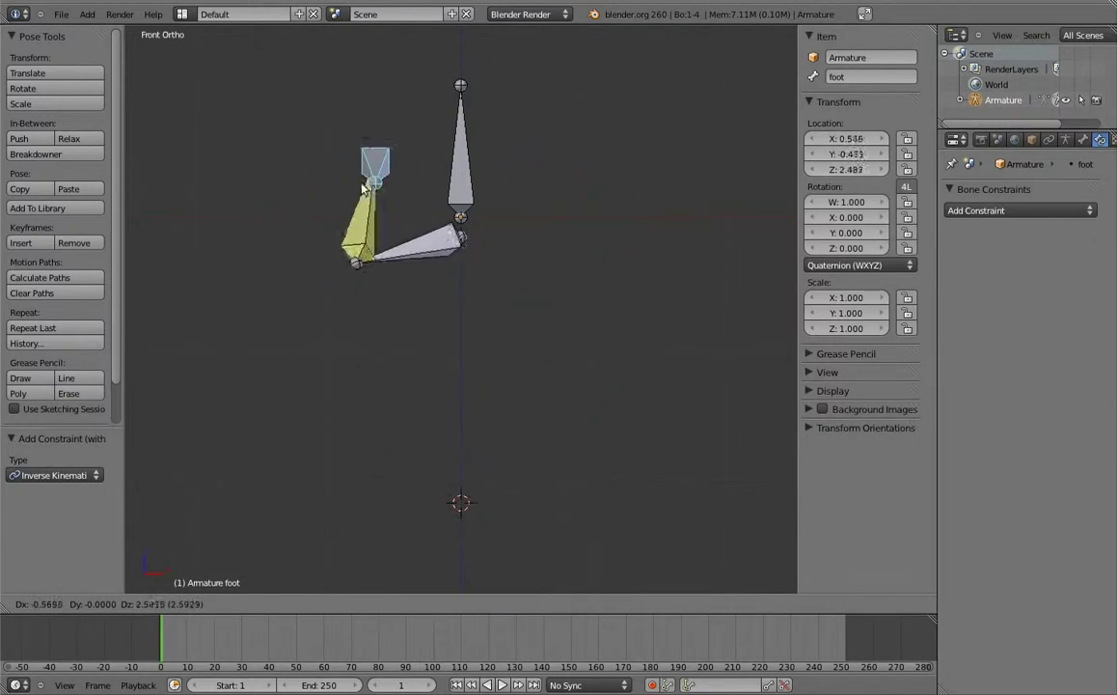
pyautogui.rightClick(460, 475)
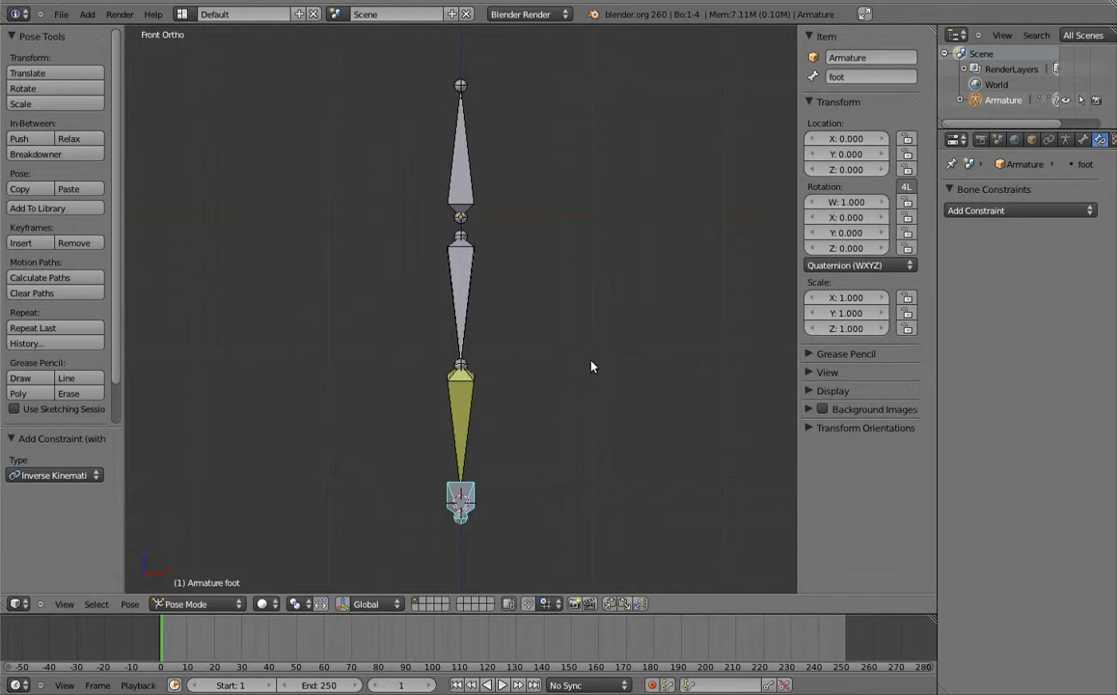
pyautogui.keyDown('shift'); pyautogui.rightClick(460, 420); pyautogui.keyUp('shift')
pyautogui.hotkey('shift', 'i')
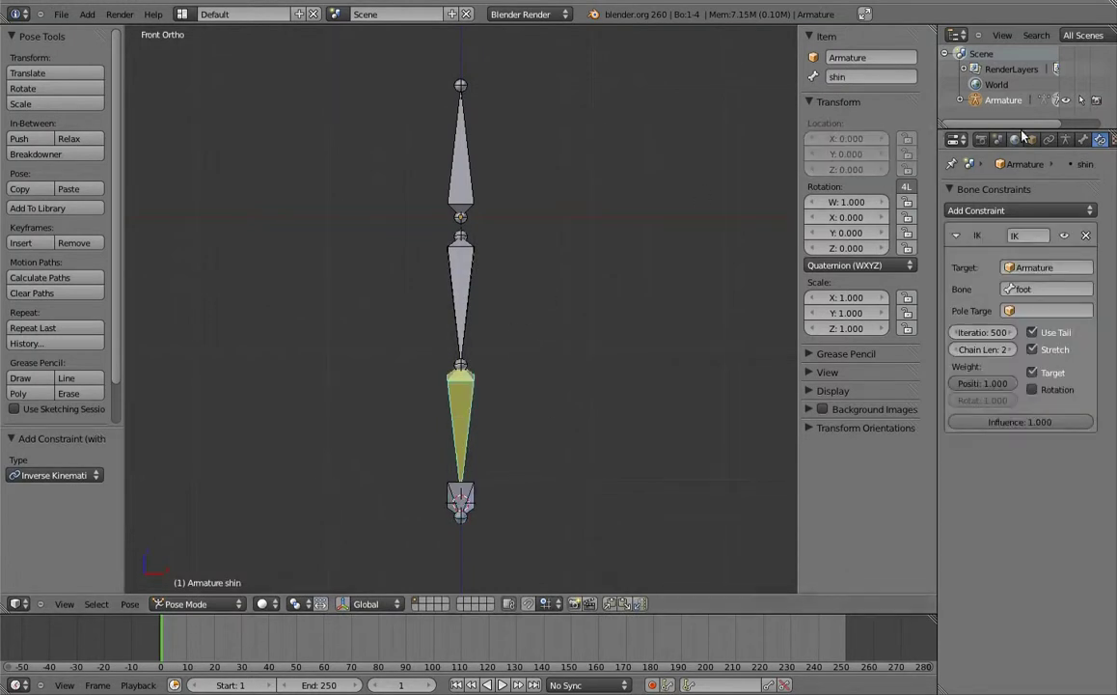
# Expand the shin's Bone-tab Inverse Kinematics panel, showing per-axis stiffness and stretch at 0.000.
pyautogui.click(1083, 141)
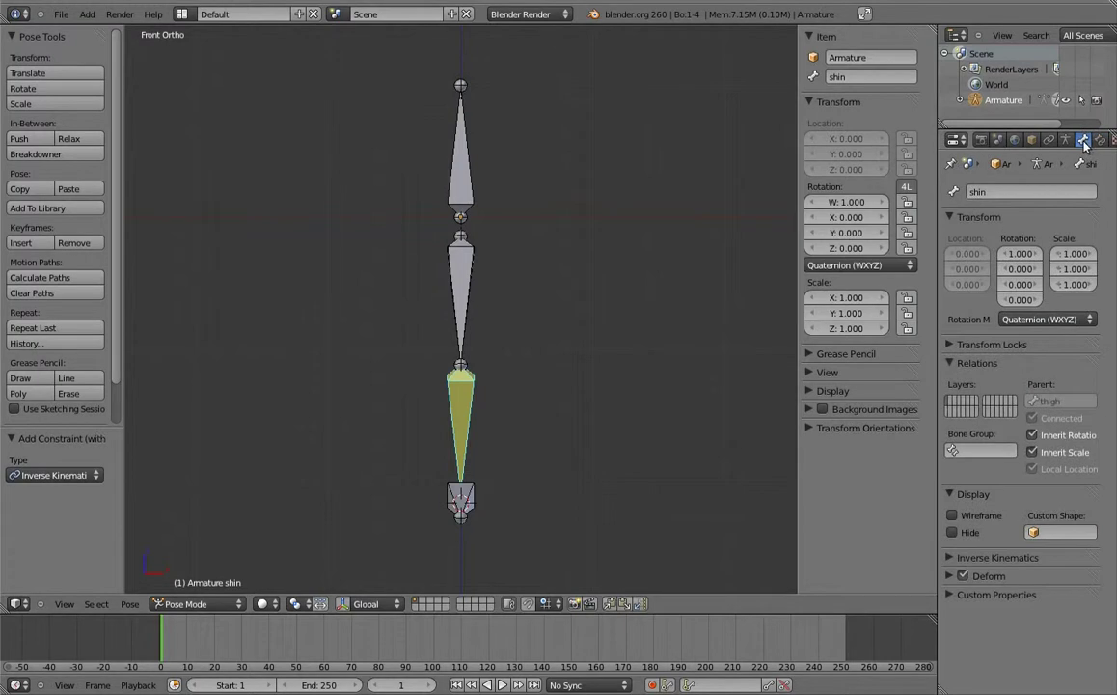
pyautogui.click(948, 557)
pyautogui.scroll(-2, 975, 444)
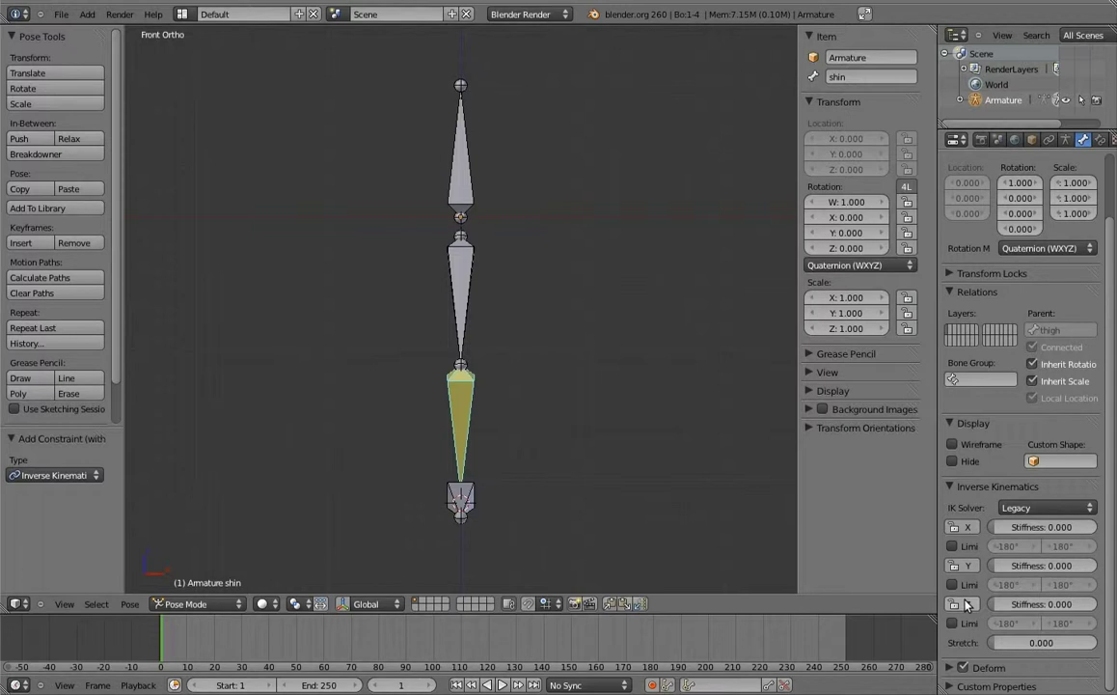
# Tick Axes in the armature's display settings, then pan and zoom in on the foot bone.
pyautogui.click(1067, 140)
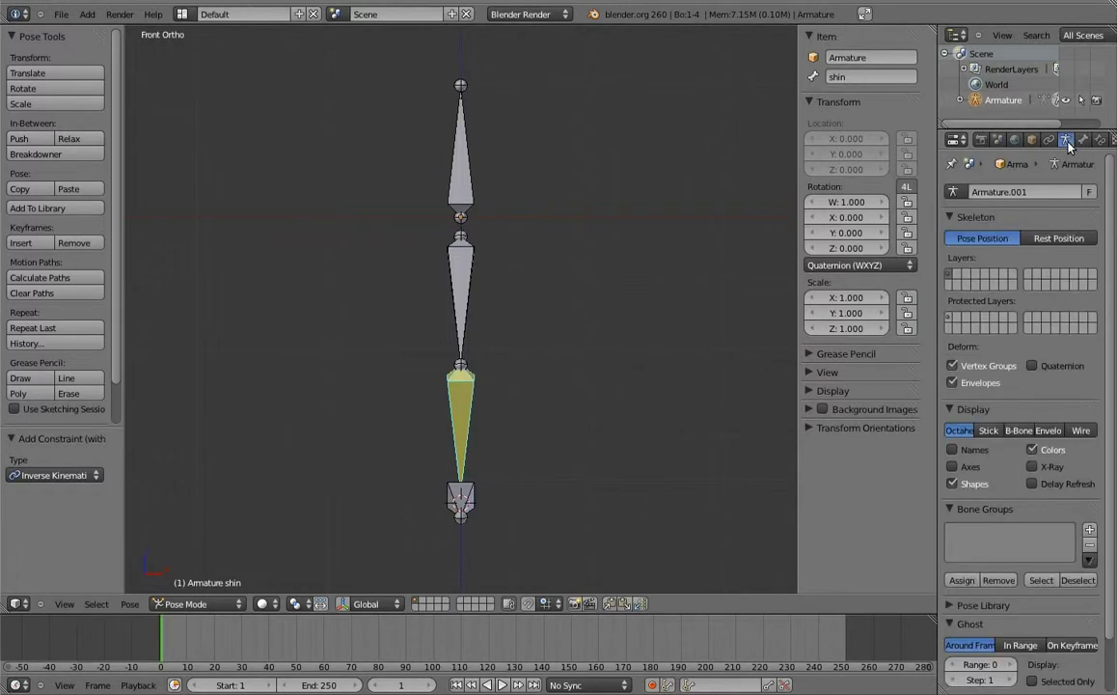
pyautogui.click(954, 468)
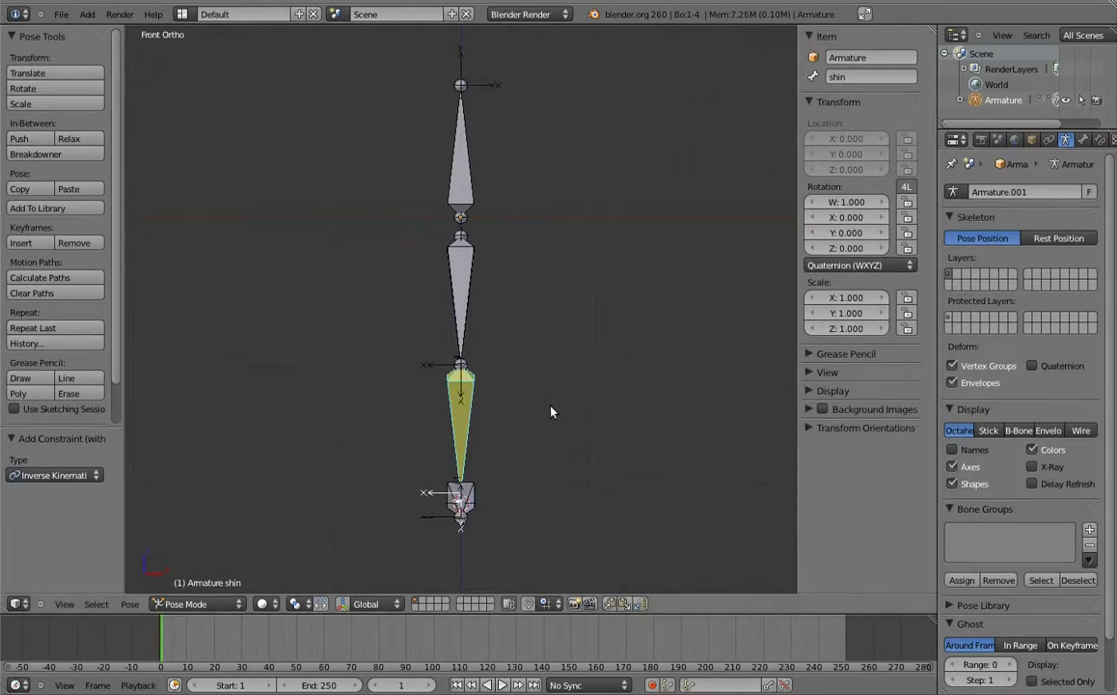
pyautogui.moveTo(551, 412)
pyautogui.keyDown('shift'); pyautogui.mouseDown(button='middle')
pyautogui.moveTo(614, 269)
pyautogui.moveTo(609, 312)
pyautogui.moveTo(647, 357)
pyautogui.moveTo(626, 345)
pyautogui.moveTo(512, 398)
pyautogui.moveTo(516, 421)
pyautogui.mouseUp(button='middle'); pyautogui.keyUp('shift')
pyautogui.scroll(3, 627, 344)
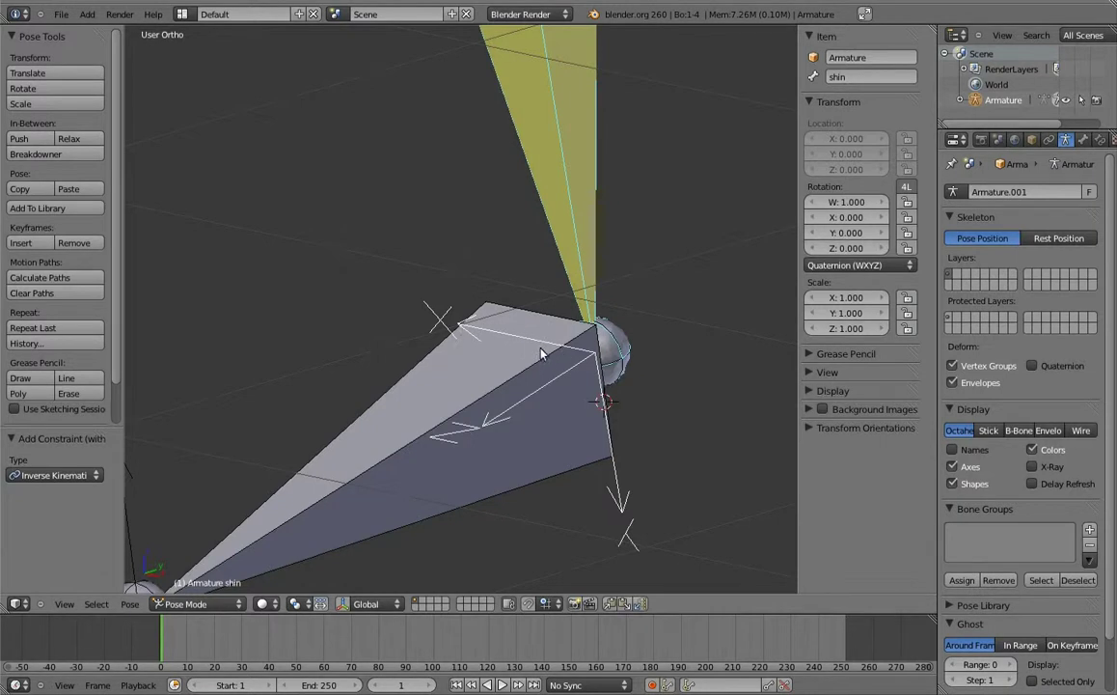
# Lock the shin bone's IK rotation on the Y and Z axes.
pyautogui.click(1084, 141)
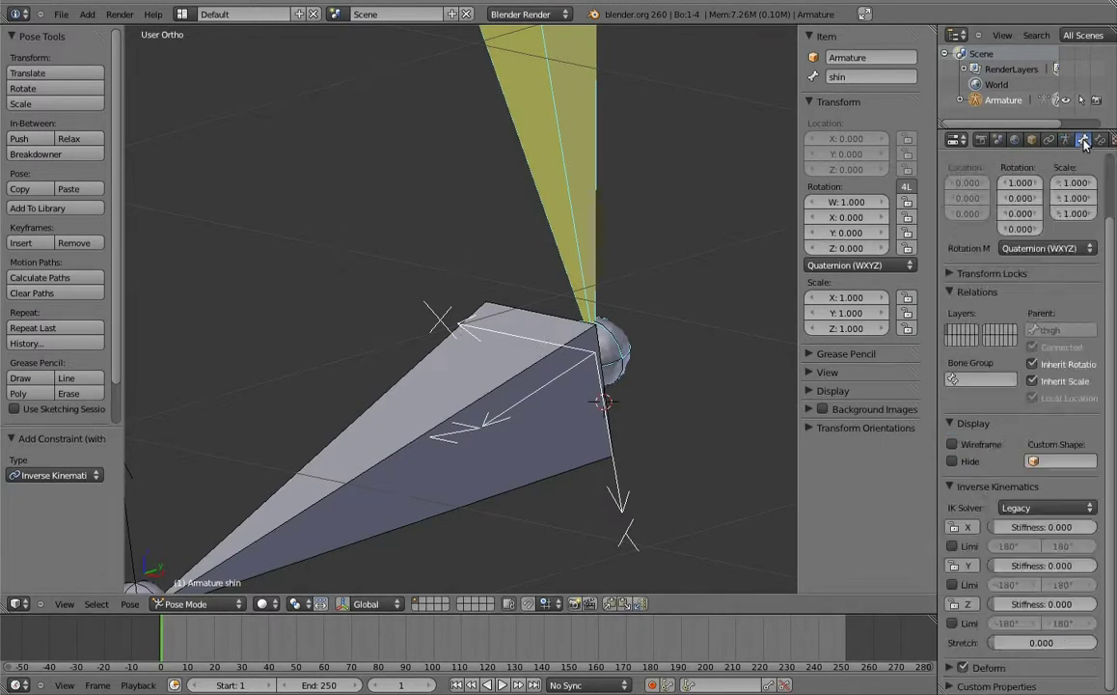
pyautogui.click(954, 565)
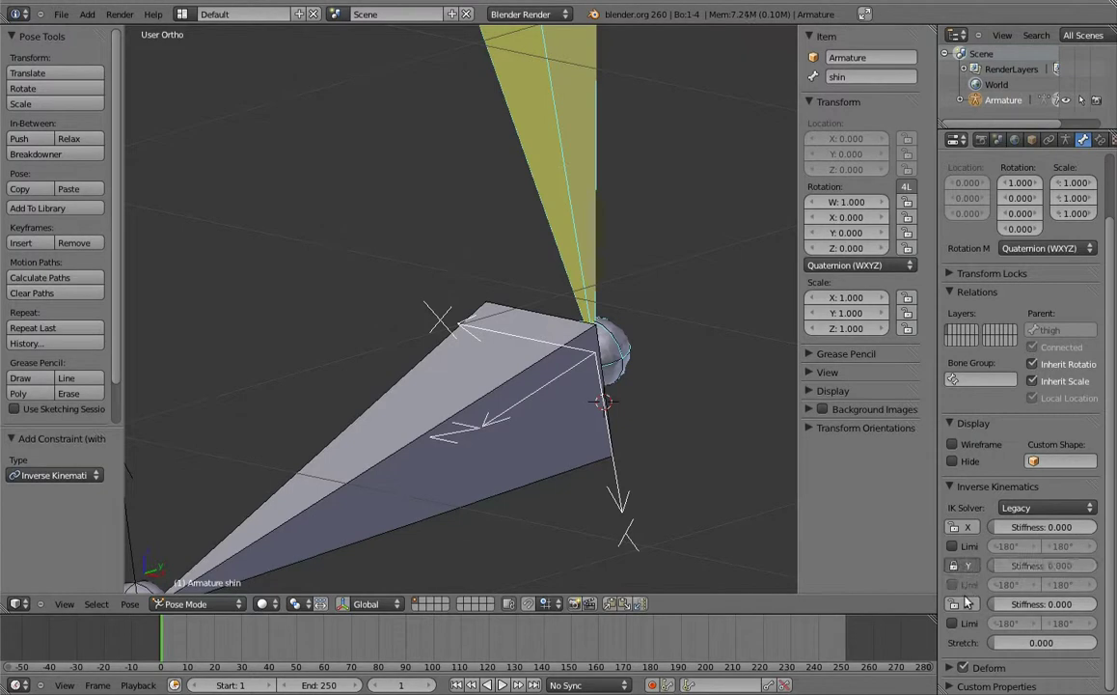
pyautogui.click(959, 603)
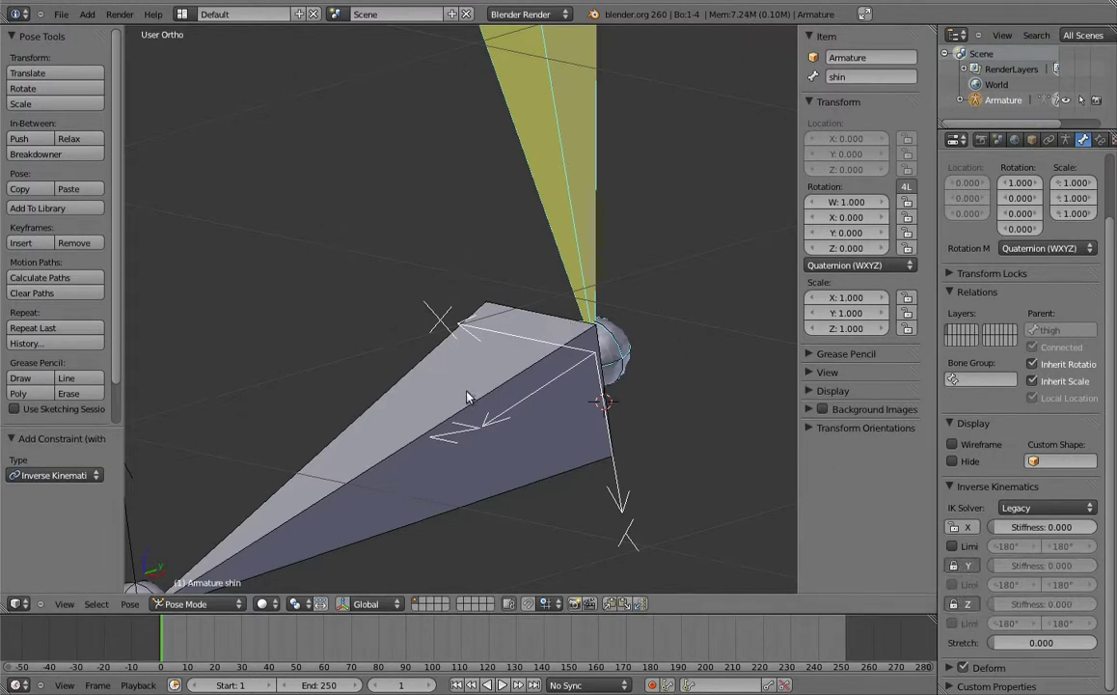
# Select the foot bone in front view and start a trial grab to test the leg.
pyautogui.rightClick(467, 396)
pyautogui.press('KP_1')
pyautogui.scroll(-8, 574, 406)
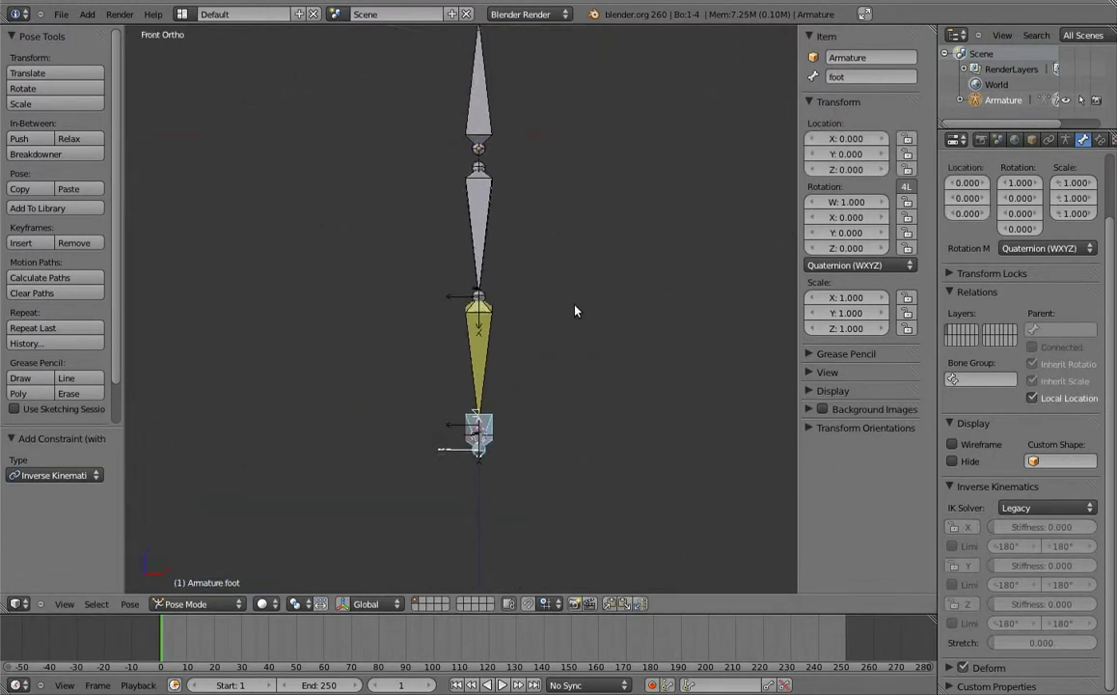
pyautogui.scroll(1, 514, 399)
pyautogui.press('g')
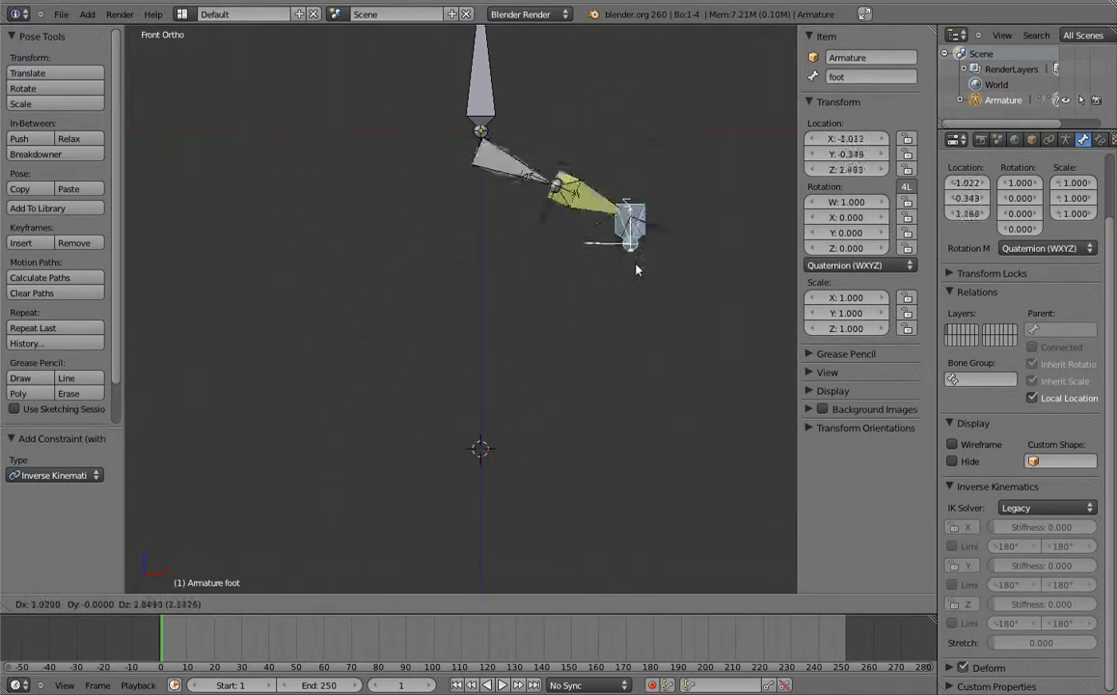
# Cancel the foot grab so the two-bone leg returns to its straight rest pose.
pyautogui.rightClick(487, 436)
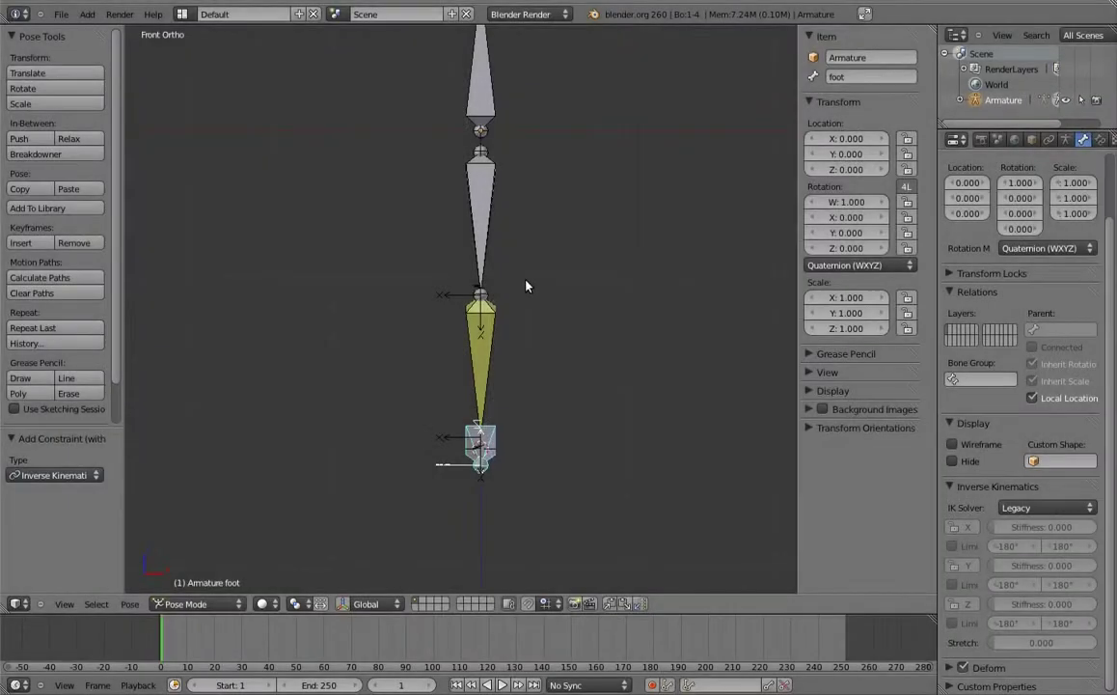
# In Edit Mode, add a short new bone level with the knee and name it pole_target.
pyautogui.press('KP_3')
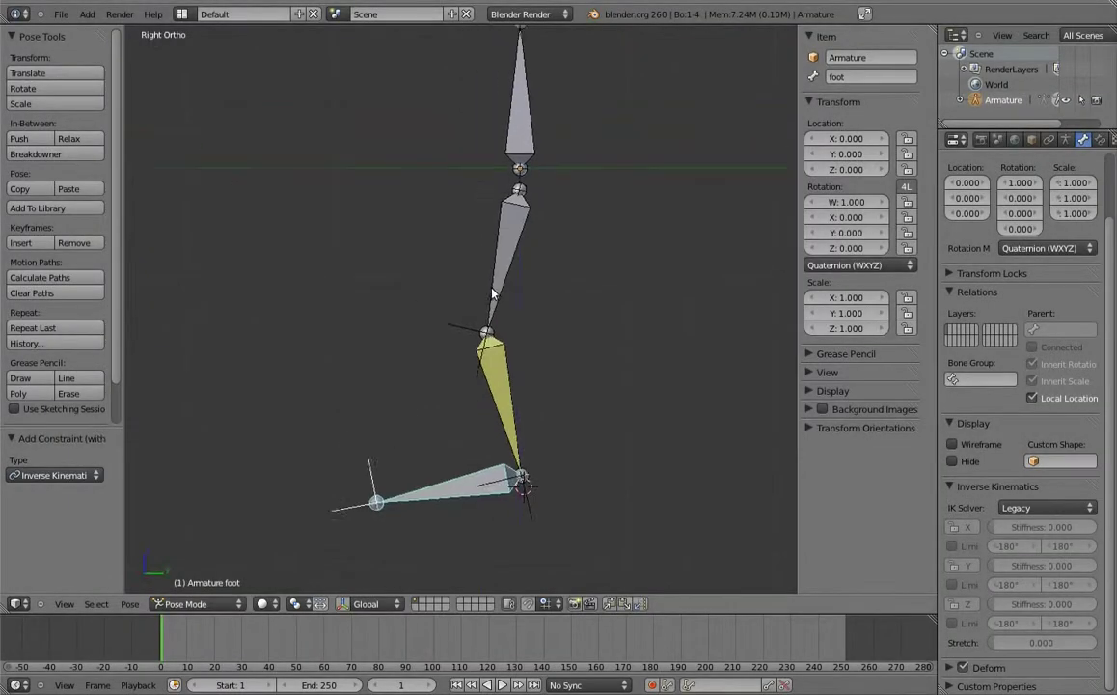
pyautogui.press('Tab')
pyautogui.click(309, 332)
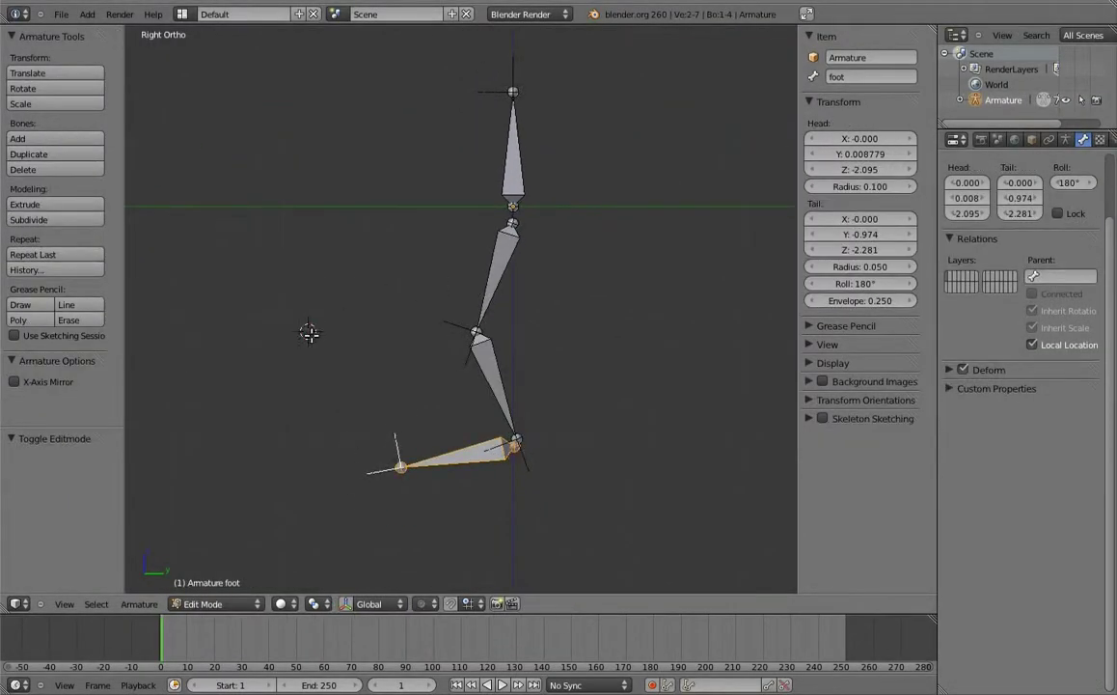
pyautogui.hotkey('shift', 'a')
pyautogui.rightClick(308, 216)
pyautogui.press('g')
pyautogui.press('z')
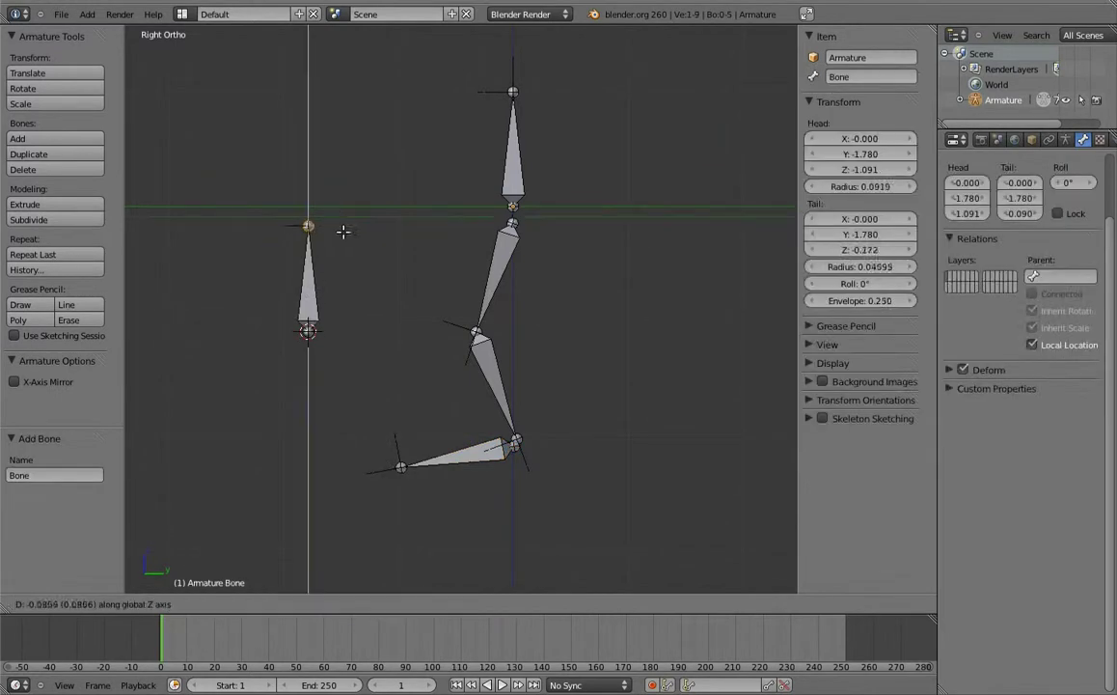
pyautogui.click(335, 281)
pyautogui.rightClick(279, 280)
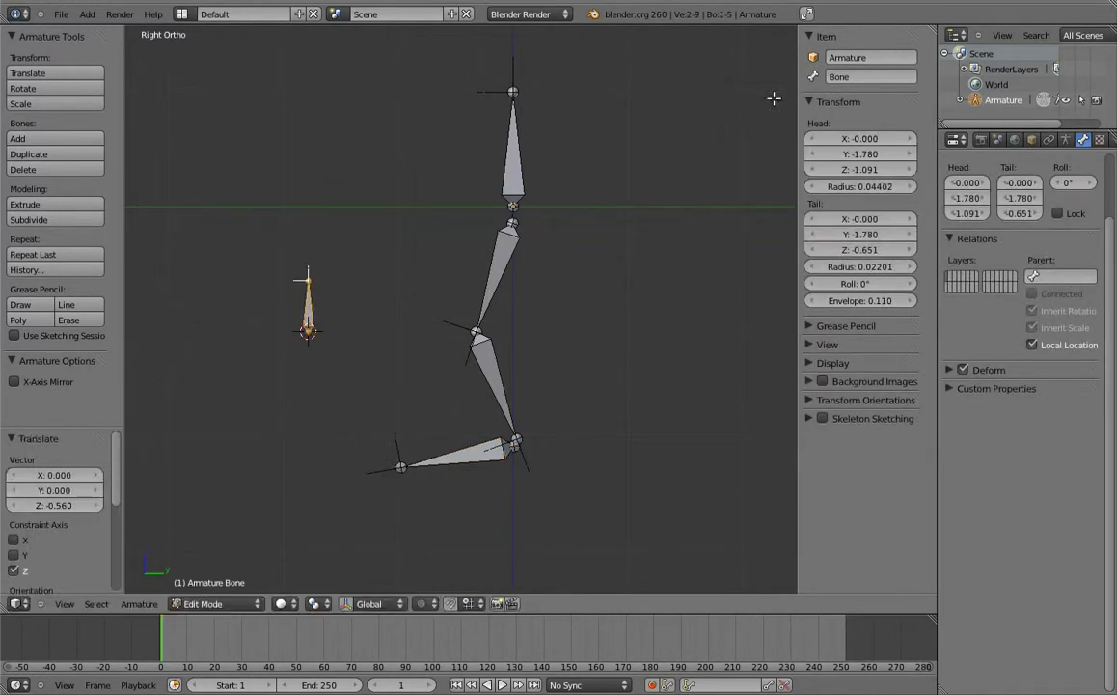
pyautogui.click(848, 79)
pyautogui.write('_target')
pyautogui.press('Return')
# Set Armature / pole_target as the Pole Target of the shin's IK constraint.
pyautogui.hotkey('ctrl', 'Tab')
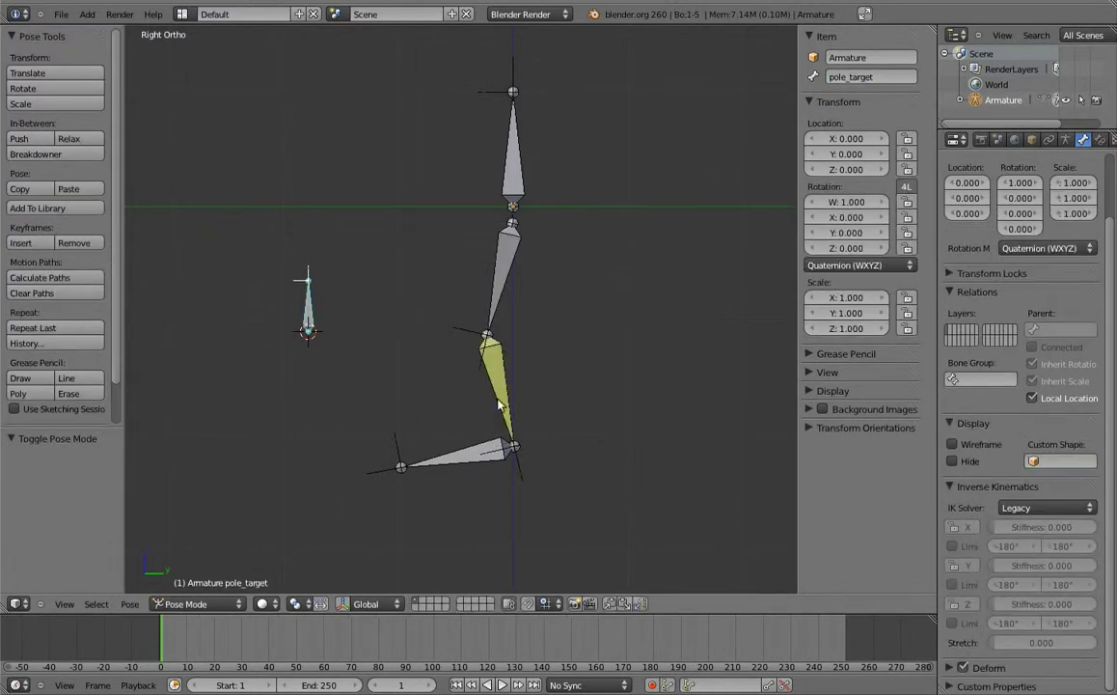
pyautogui.rightClick(499, 404)
pyautogui.click(1100, 141)
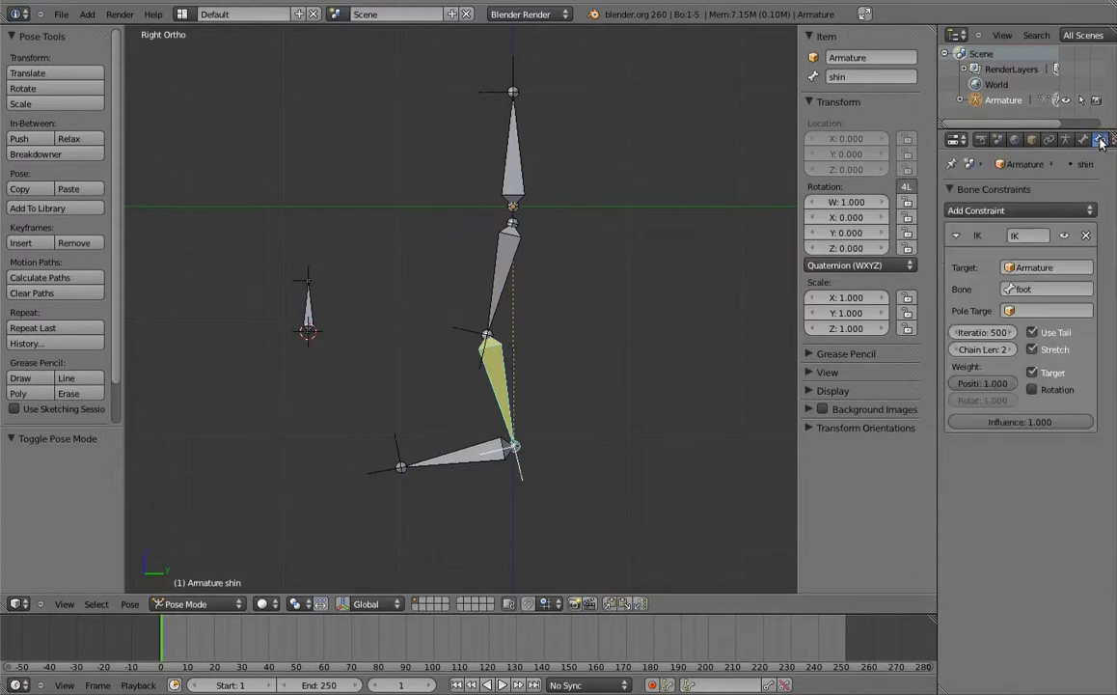
pyautogui.click(1050, 311)
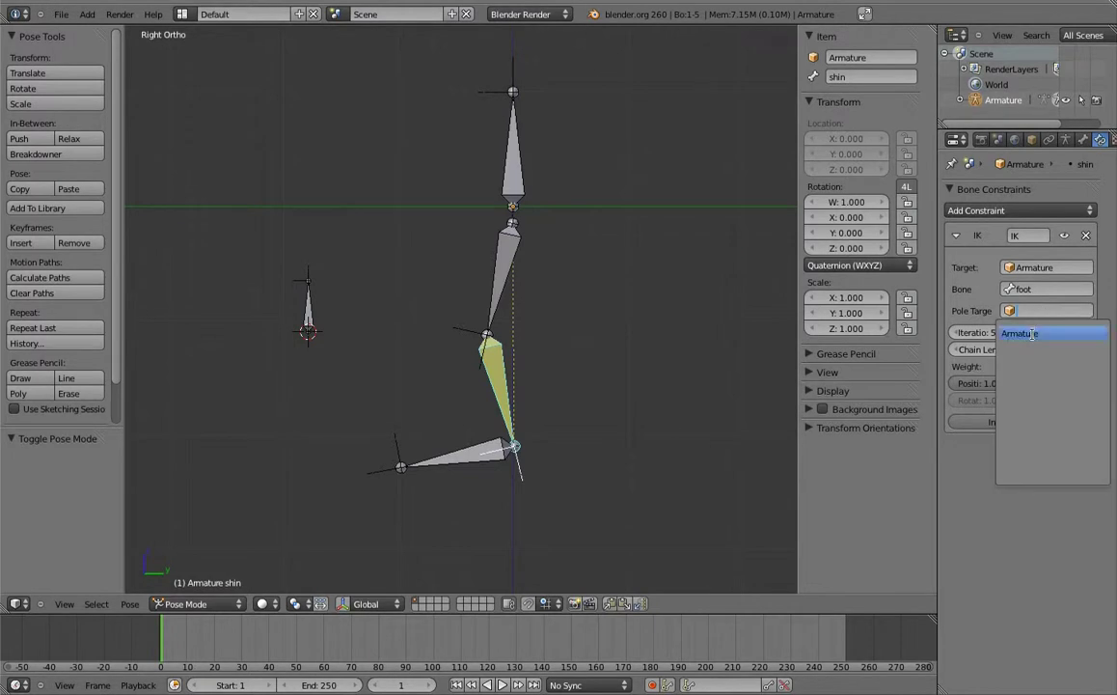
pyautogui.click(1042, 330)
pyautogui.click(1038, 336)
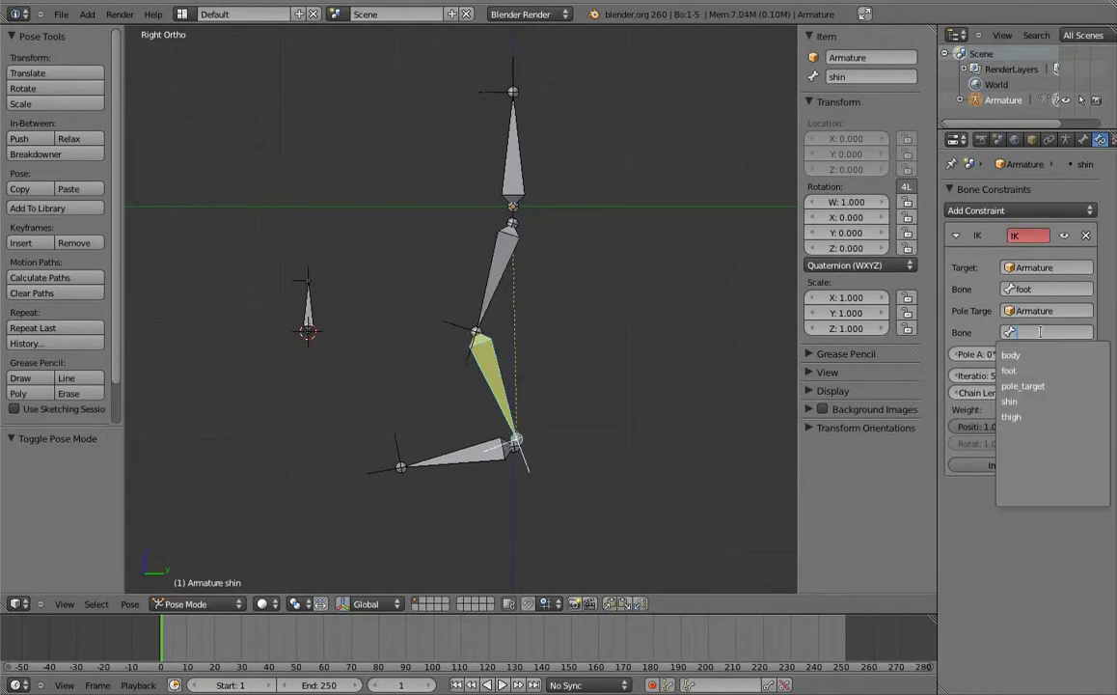
pyautogui.click(1038, 386)
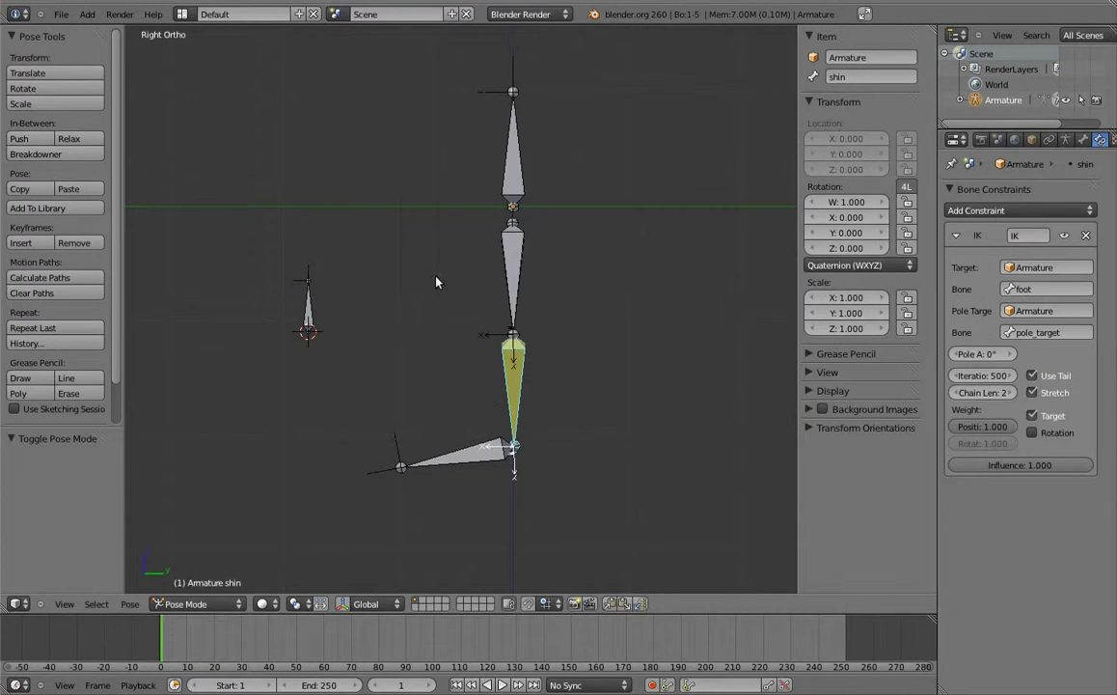
pyautogui.moveTo(436, 281); pyautogui.dragTo(555, 357, button='middle')
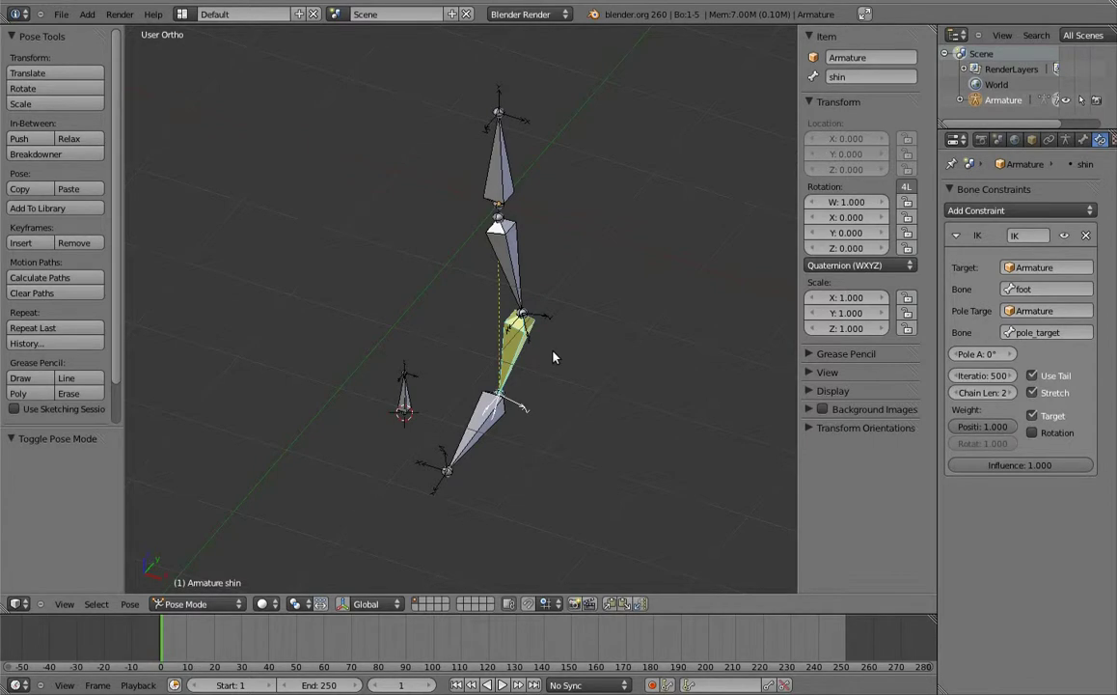
# From top view, test-move pole_target to check the knee, then cancel.
pyautogui.press('KP_7')
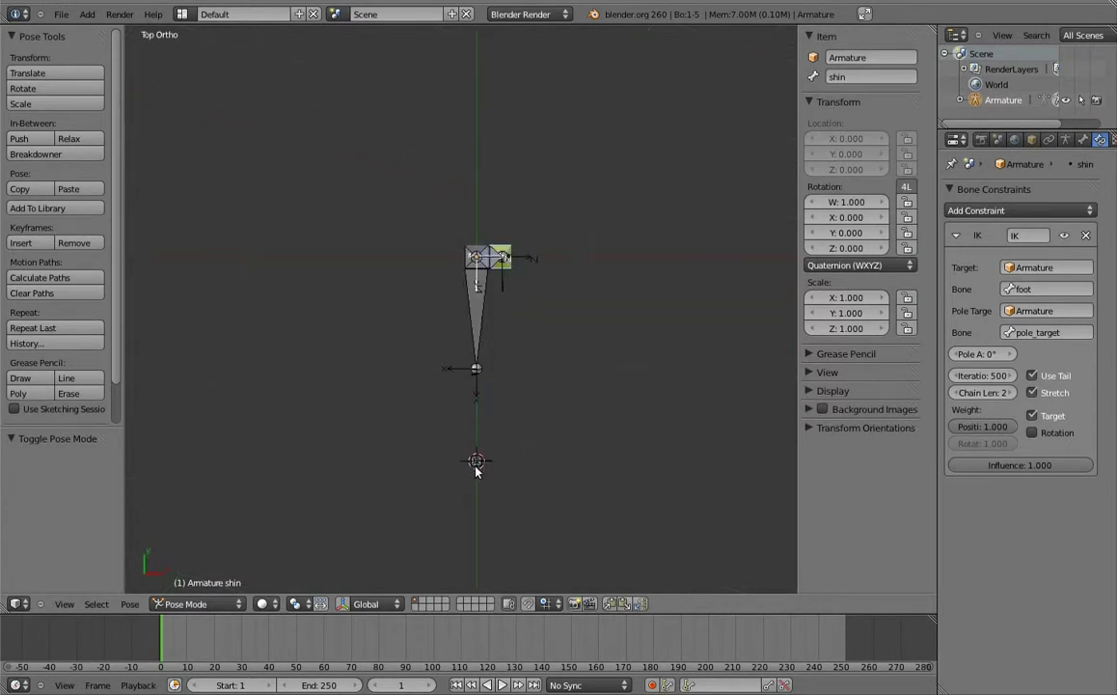
pyautogui.rightClick(477, 463)
pyautogui.press('g')
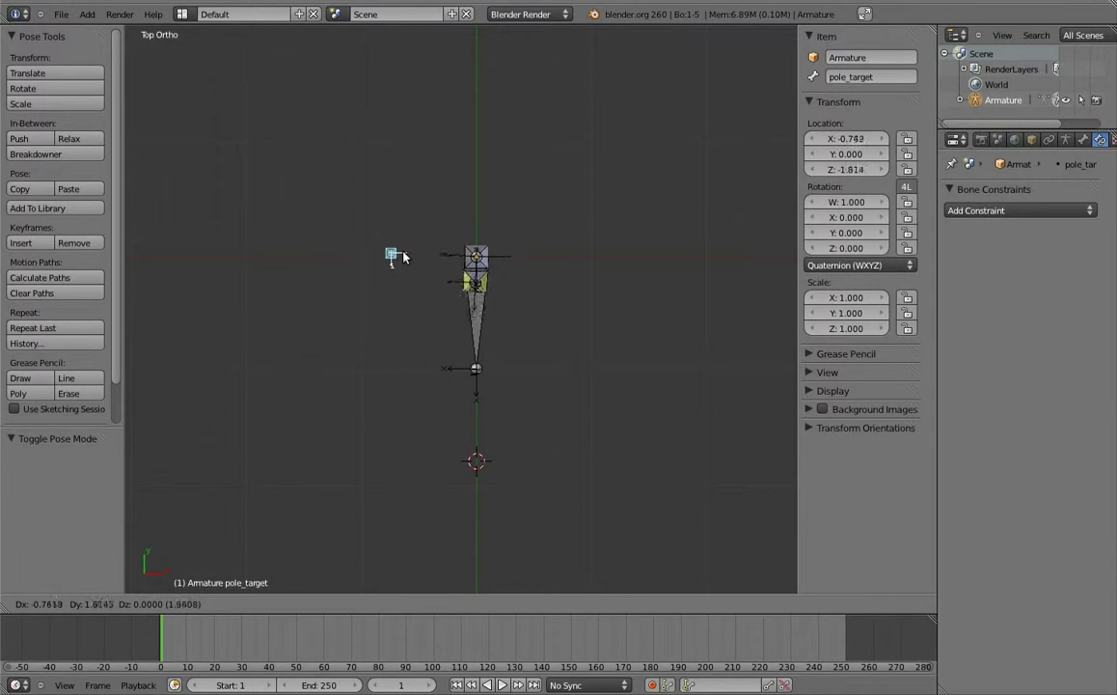
pyautogui.press('Escape')
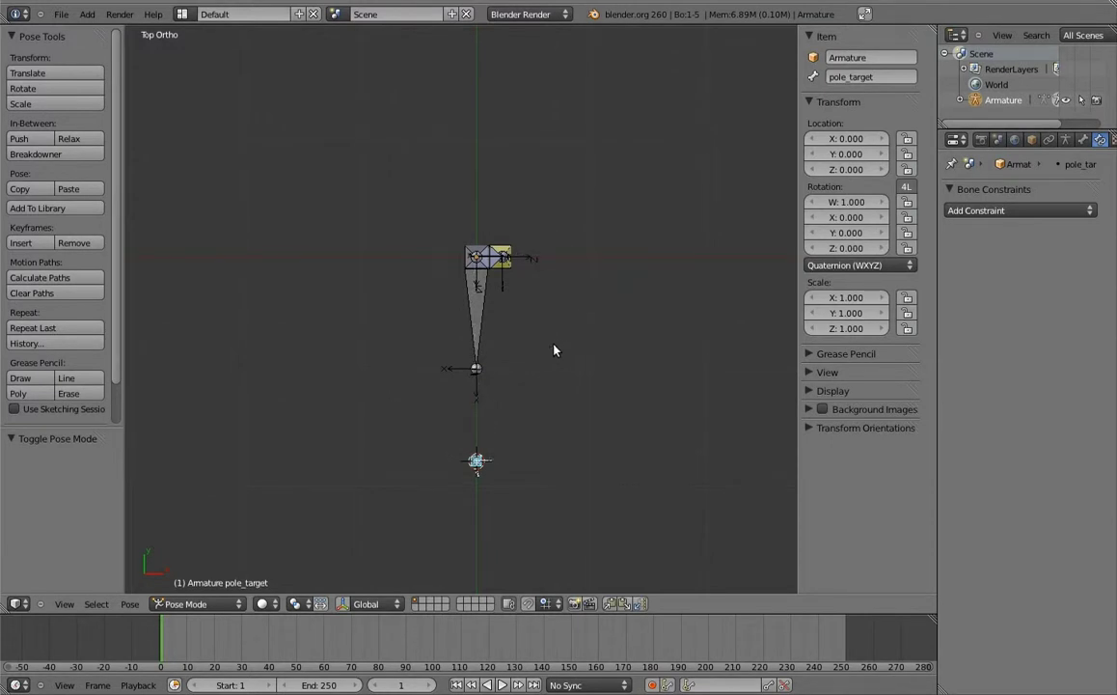
# Set the shin IK Pole Angle to 90° and retest by moving pole_target.
pyautogui.rightClick(513, 271)
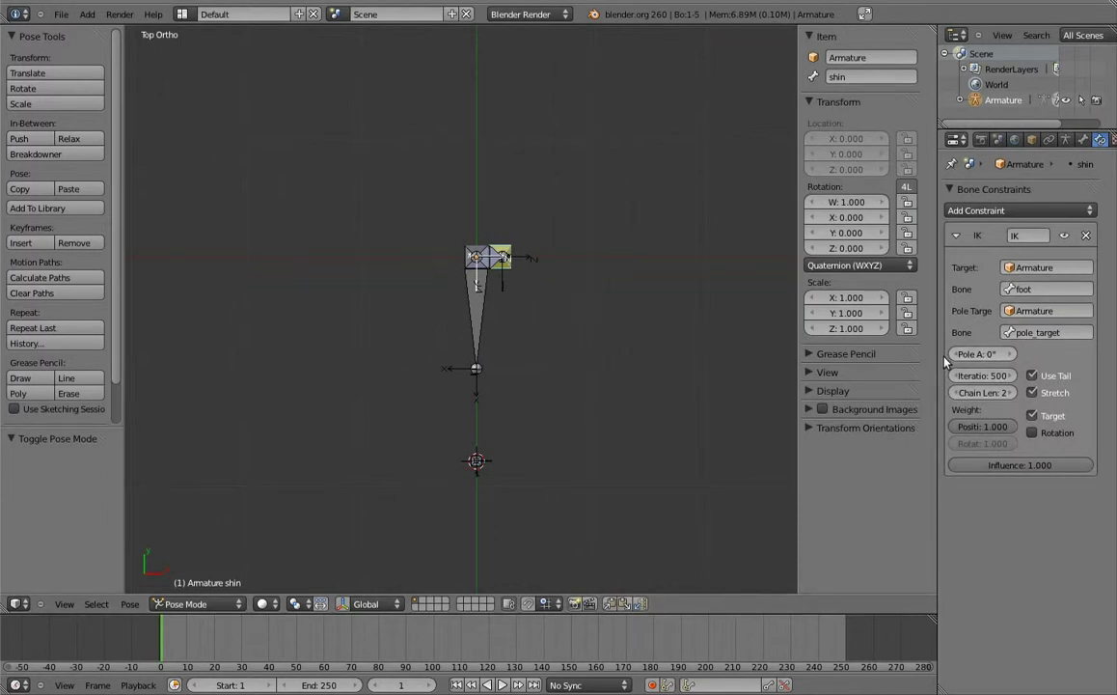
pyautogui.moveTo(978, 357); pyautogui.dragTo(1089, 350)
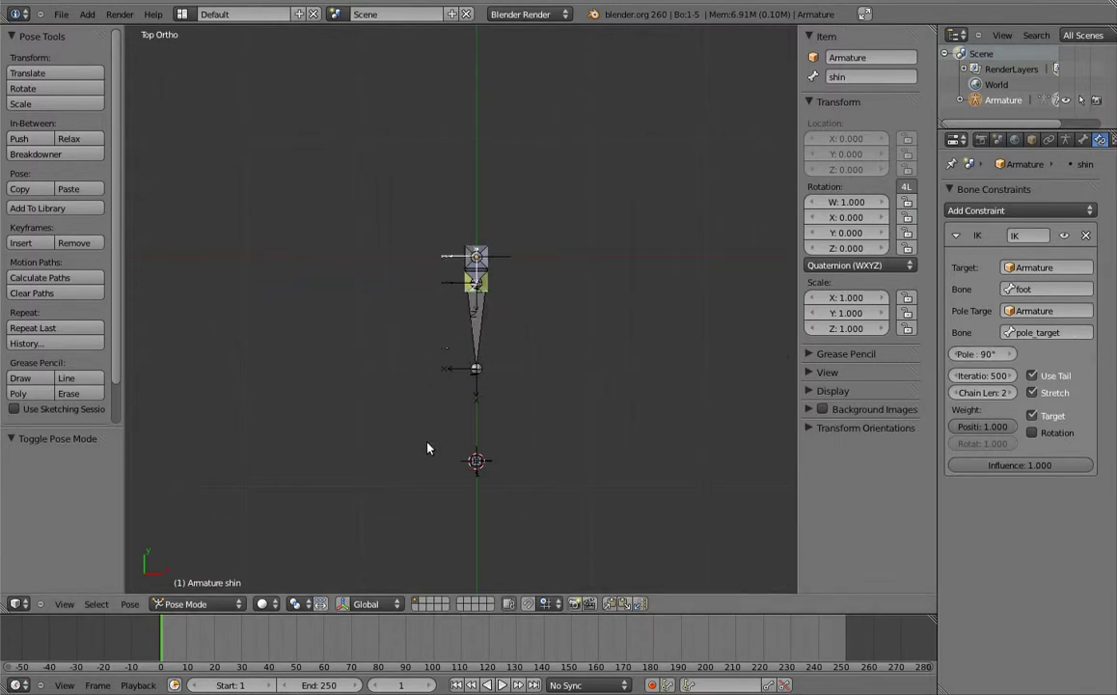
pyautogui.rightClick(480, 461)
pyautogui.press('g')
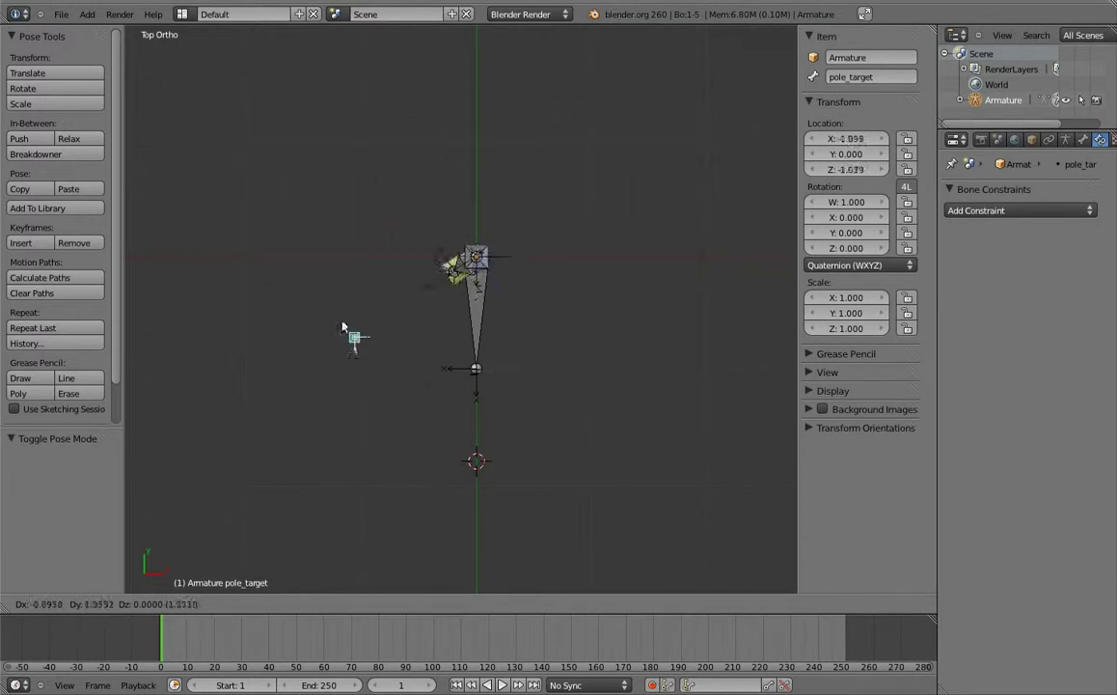
pyautogui.press('Escape')
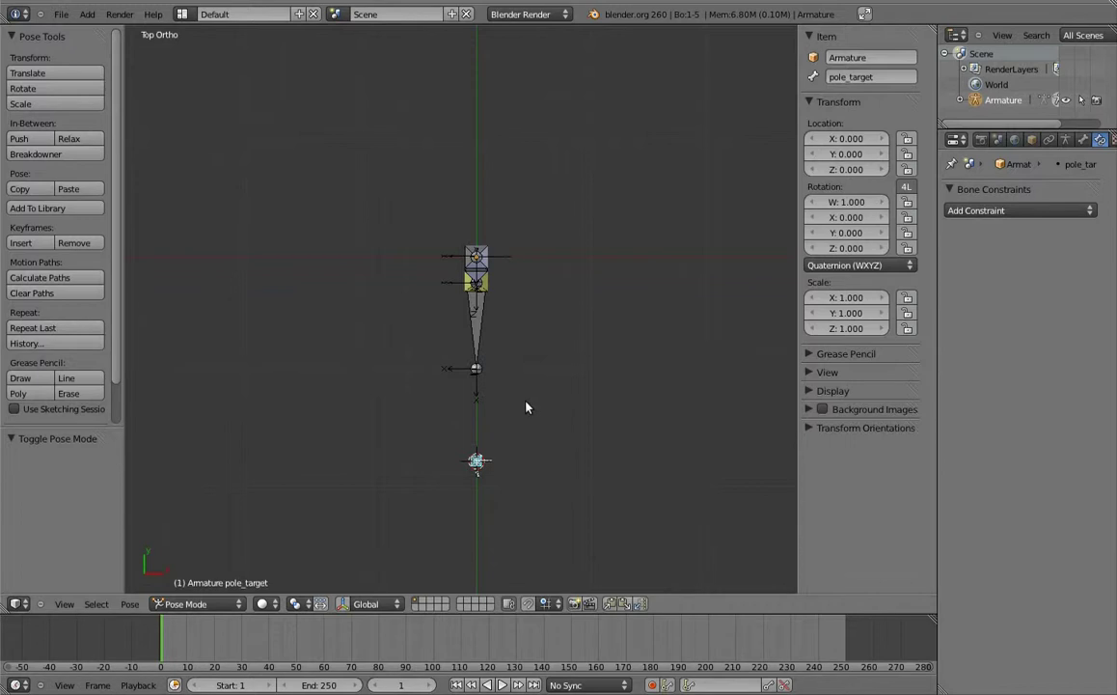
pyautogui.press('KP_3')
# Test-move pole_target vertically and freely, cancelling each move, while orbiting the view.
pyautogui.press('g')
pyautogui.press('z')
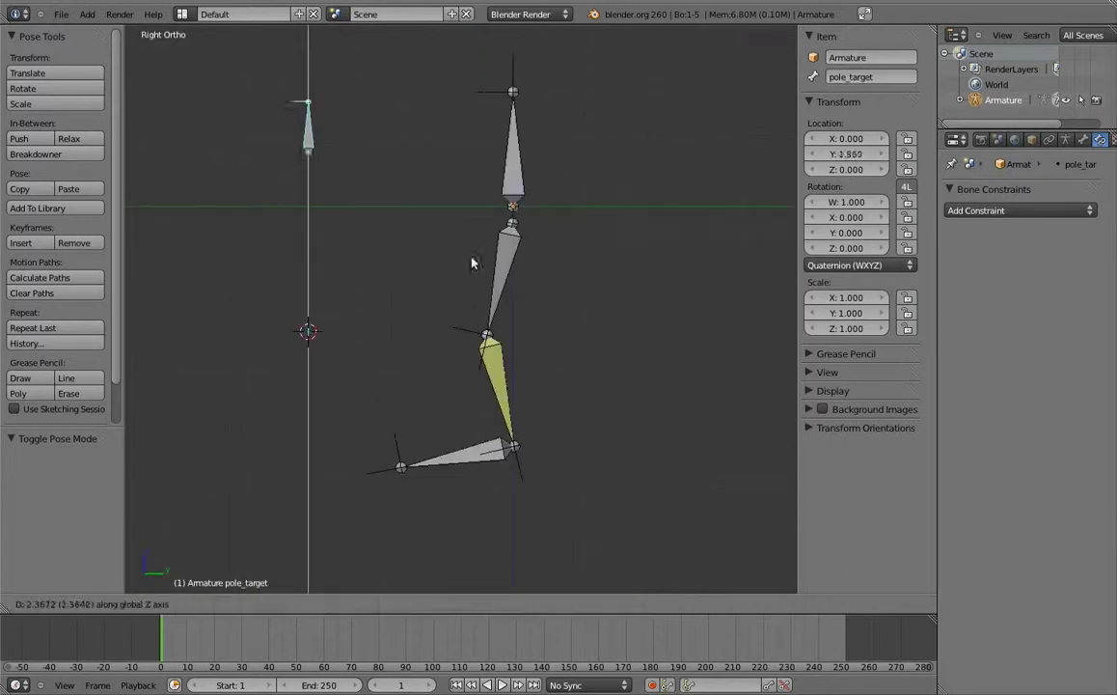
pyautogui.press('Escape')
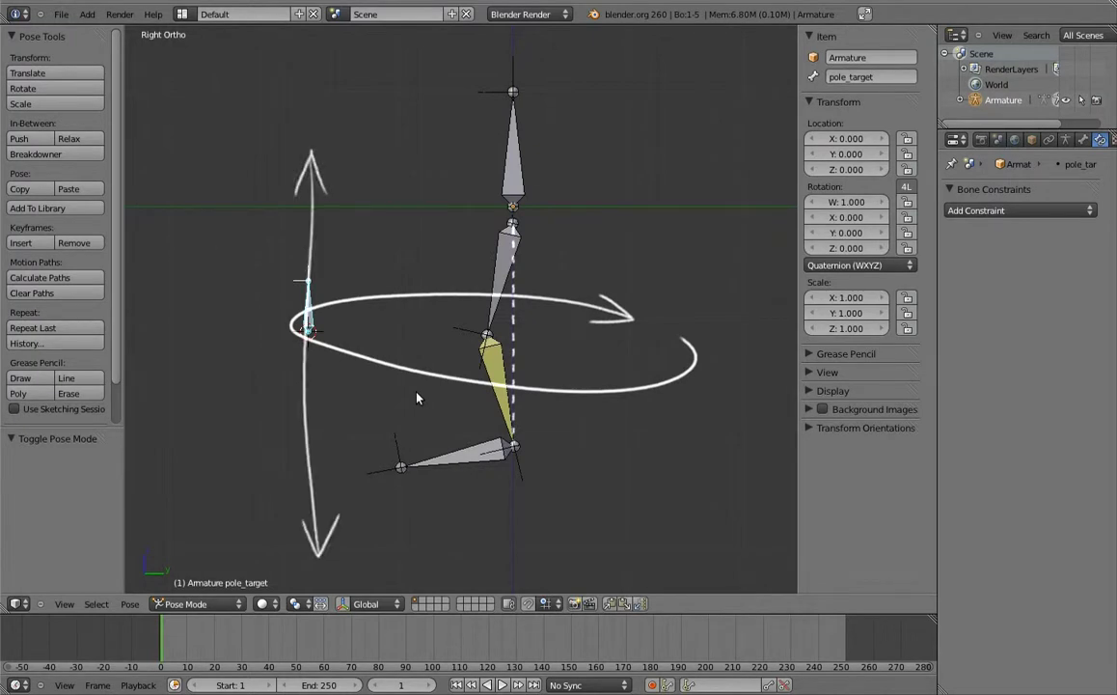
pyautogui.moveTo(417, 397)
pyautogui.mouseDown(button='middle')
pyautogui.moveTo(591, 242)
pyautogui.moveTo(549, 334)
pyautogui.moveTo(567, 315)
pyautogui.moveTo(561, 297)
pyautogui.mouseUp(button='middle')
pyautogui.scroll(3, 561, 297)
pyautogui.scroll(4, 479, 332)
pyautogui.moveTo(480, 333)
pyautogui.mouseDown(button='middle')
pyautogui.moveTo(300, 241)
pyautogui.moveTo(264, 152)
pyautogui.moveTo(695, 259)
pyautogui.moveTo(678, 375)
pyautogui.moveTo(686, 334)
pyautogui.moveTo(486, 167)
pyautogui.mouseUp(button='middle')
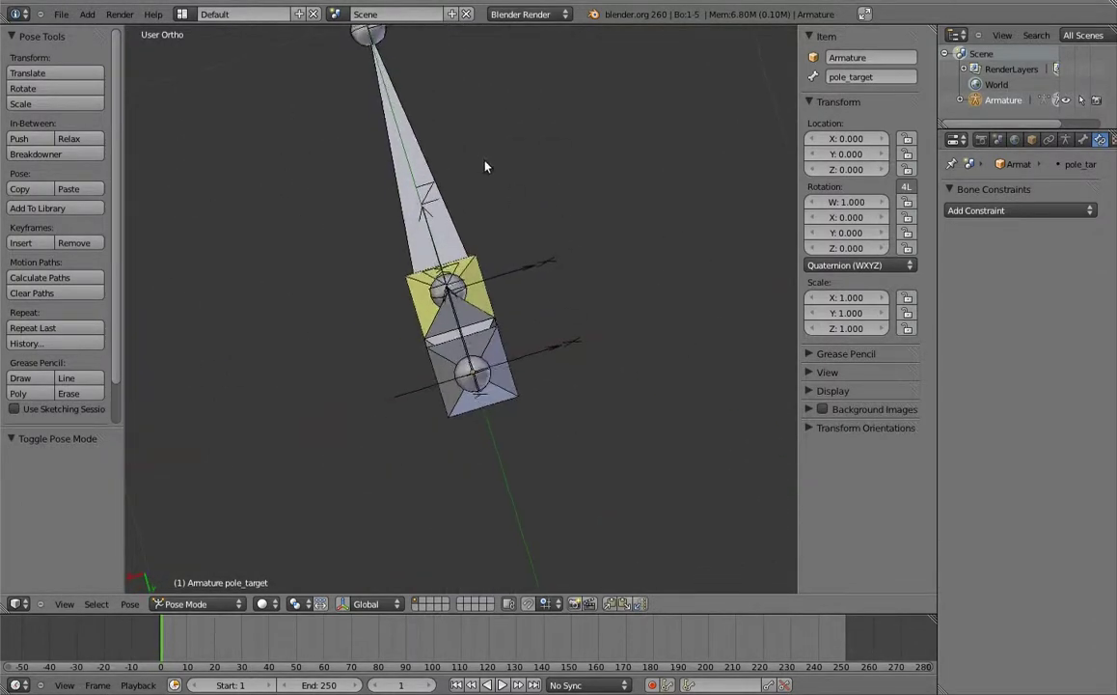
pyautogui.scroll(-3, 516, 282)
pyautogui.scroll(-2, 516, 207)
pyautogui.press('g')
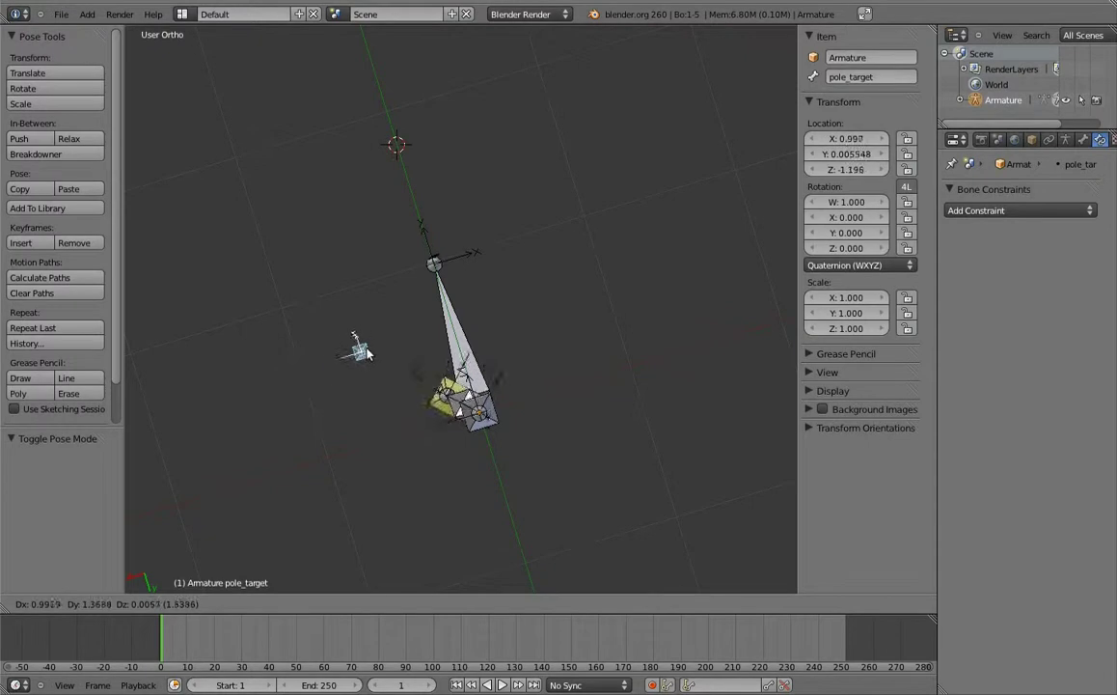
pyautogui.rightClick(368, 353)
# Drag the foot bone to new positions in side and front views to test the IK bend.
pyautogui.press('KP_3')
pyautogui.scroll(-1, 412, 362)
pyautogui.scroll(-1, 454, 392)
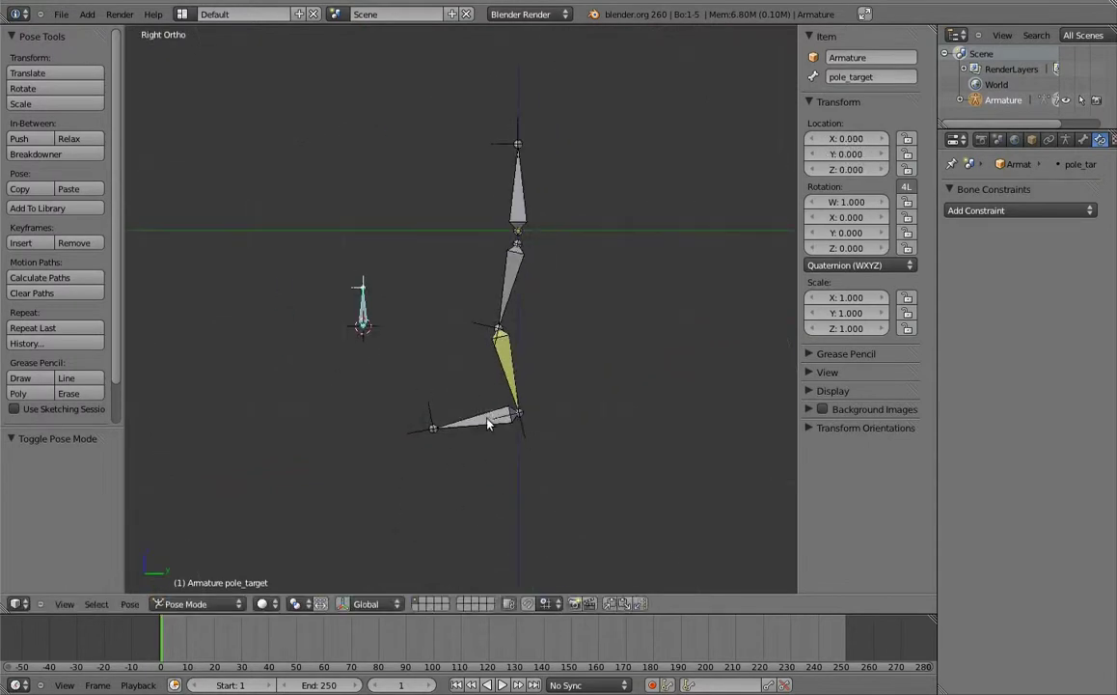
pyautogui.rightClick(488, 422)
pyautogui.press('g')
pyautogui.click(412, 359)
pyautogui.press('KP_4')
pyautogui.press('KP_1')
pyautogui.press('g')
pyautogui.click(534, 383)
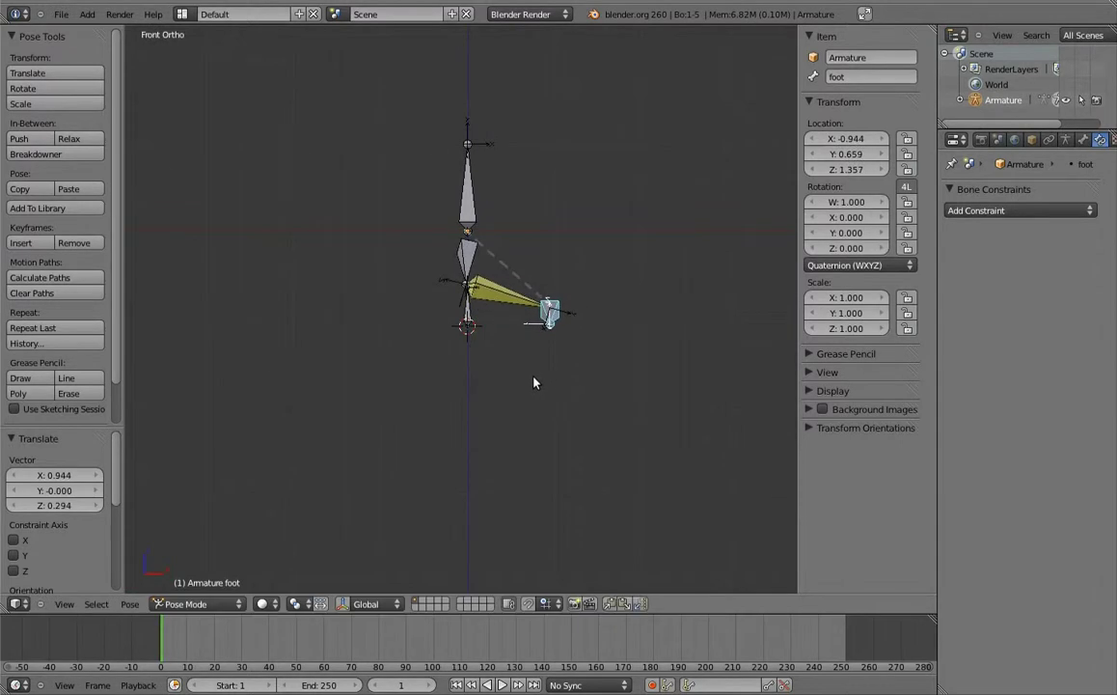
# Select pole_target and try moving it around the leg, cancelling the move.
pyautogui.moveTo(399, 287)
pyautogui.mouseDown(button='middle')
pyautogui.moveTo(417, 323)
pyautogui.moveTo(470, 309)
pyautogui.mouseUp(button='middle')
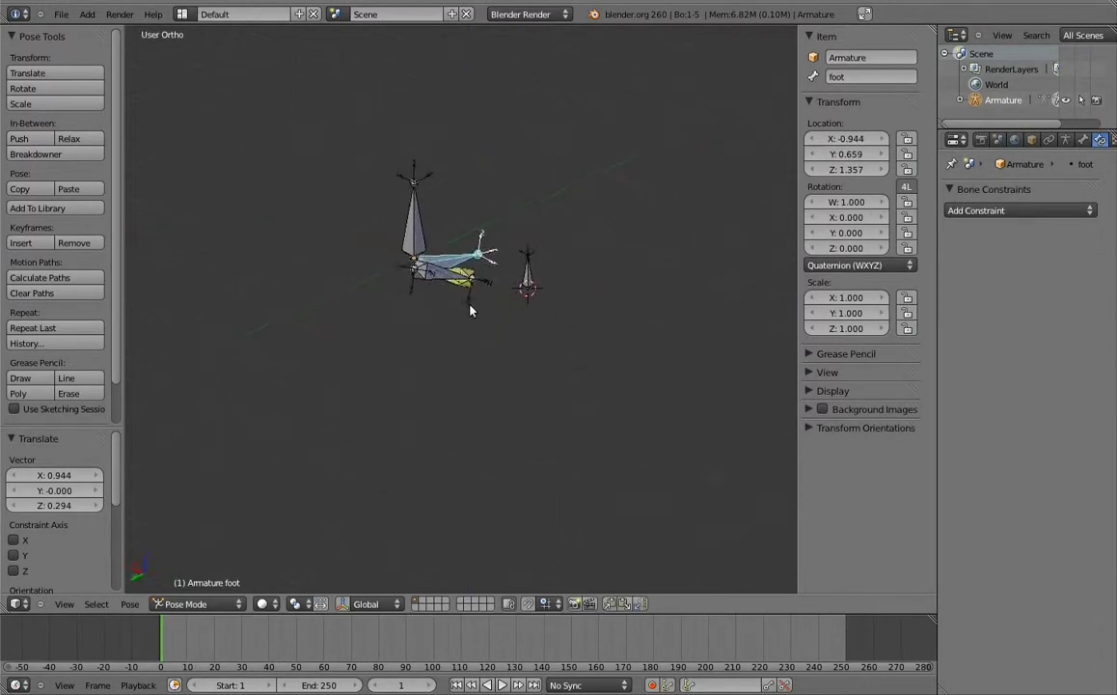
pyautogui.scroll(5, 470, 310)
pyautogui.rightClick(624, 333)
pyautogui.press('g')
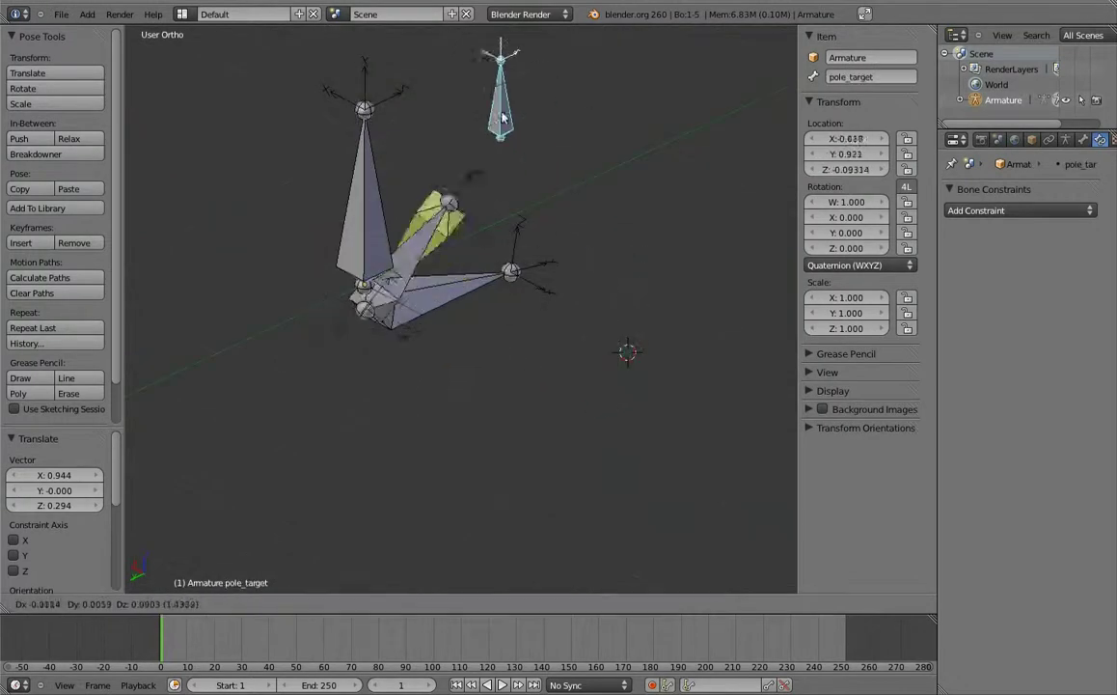
pyautogui.press('Escape')
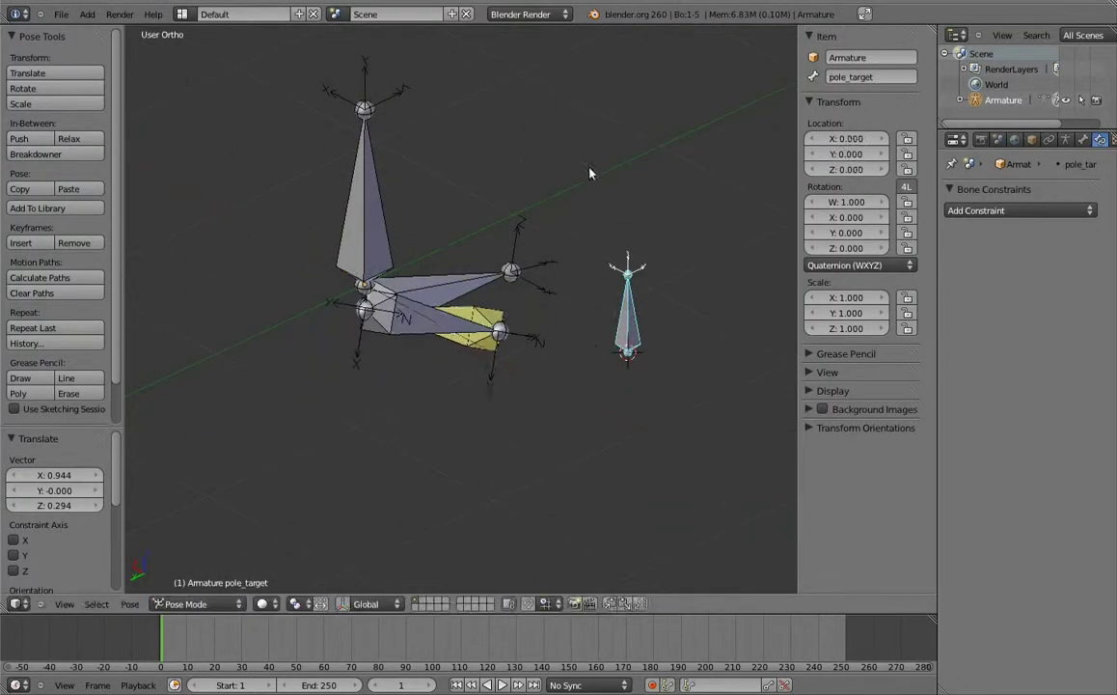
pyautogui.moveTo(590, 173); pyautogui.dragTo(344, 279, button='middle')
pyautogui.scroll(-3, 367, 241)
pyautogui.scroll(-2, 424, 208)
# Move pole_target to several positions away from the leg, watching the knee follow.
pyautogui.press('g')
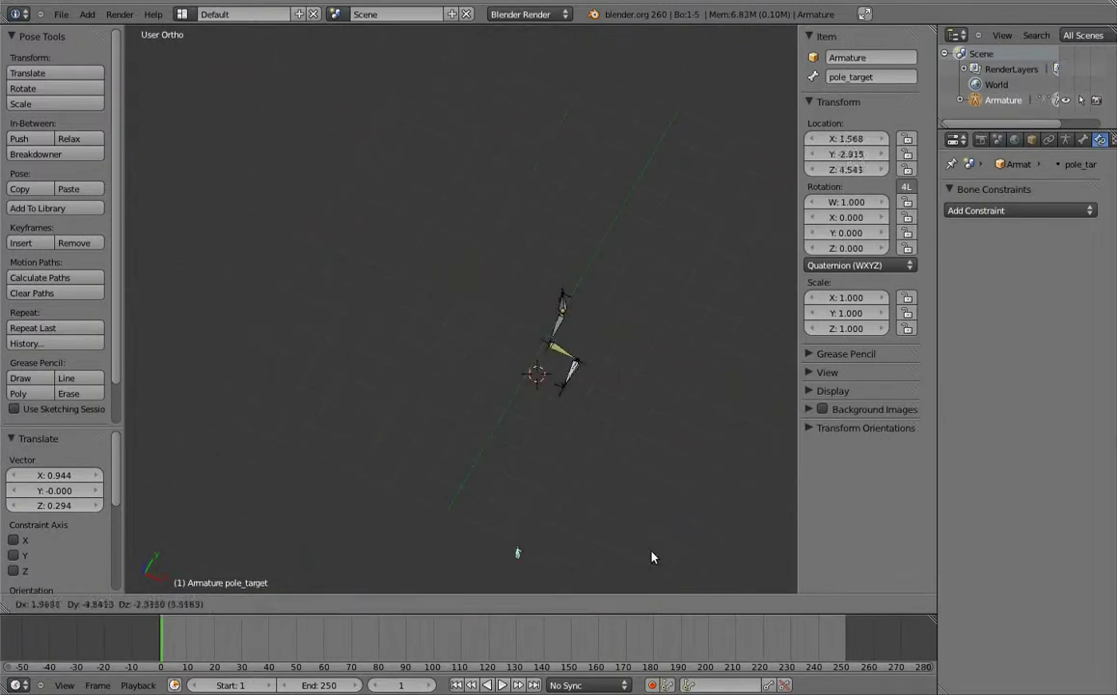
pyautogui.click(660, 562)
pyautogui.keyDown('shift'); pyautogui.moveTo(647, 524); pyautogui.dragTo(562, 351, button='middle'); pyautogui.keyUp('shift')
pyautogui.press('g')
pyautogui.click(593, 435)
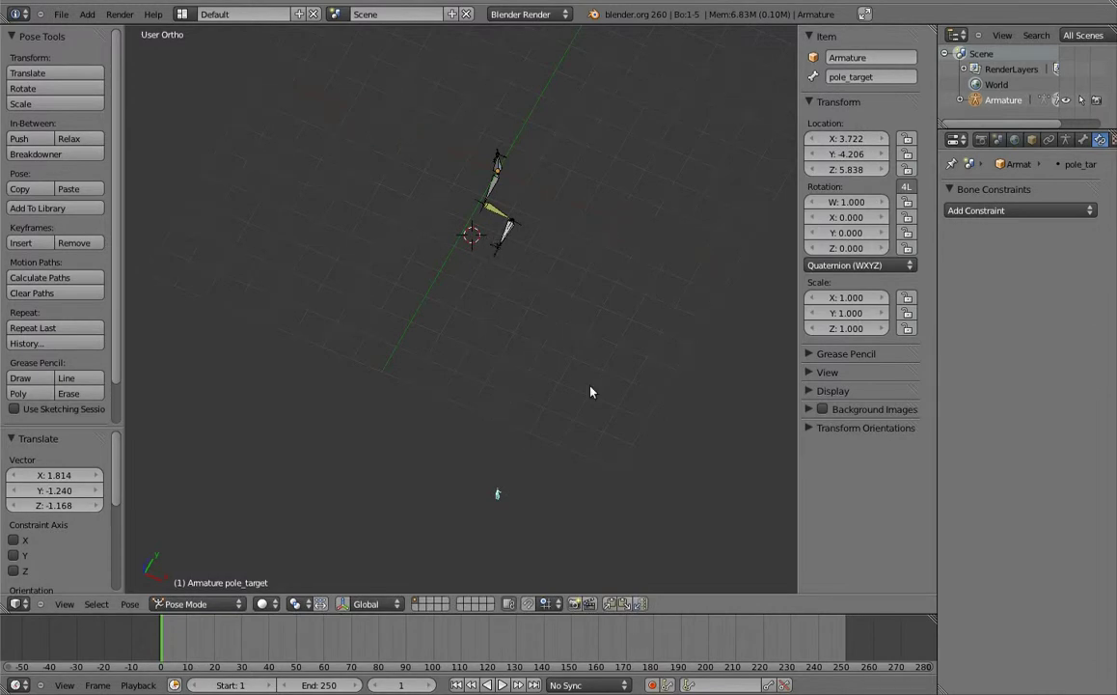
pyautogui.scroll(3, 611, 209)
pyautogui.scroll(3, 381, 357)
pyautogui.scroll(2, 318, 299)
pyautogui.scroll(-4, 288, 265)
pyautogui.scroll(-2, 287, 265)
pyautogui.moveTo(287, 264); pyautogui.dragTo(699, 369, button='middle')
pyautogui.press('g')
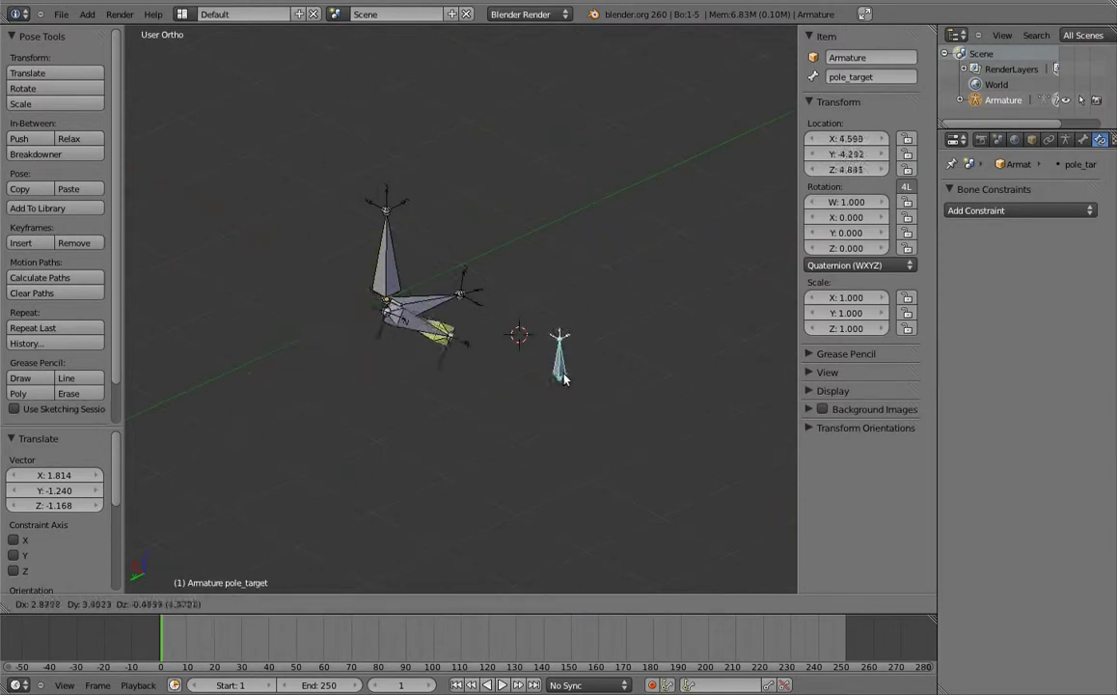
pyautogui.click(550, 365)
# Clear pole_target's location, rotation and scale back to zero, viewed from the side.
pyautogui.hotkey('alt', 'g')
pyautogui.hotkey('alt', 'r')
pyautogui.hotkey('alt', 's')
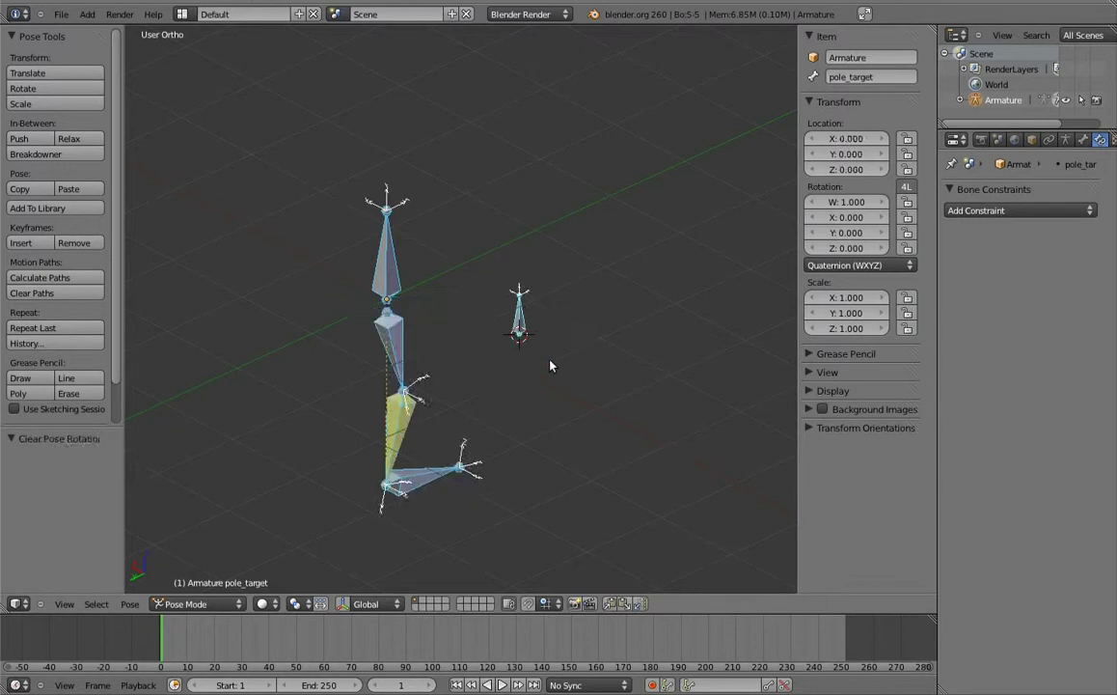
pyautogui.press('KP_3')
pyautogui.scroll(1, 520, 366)
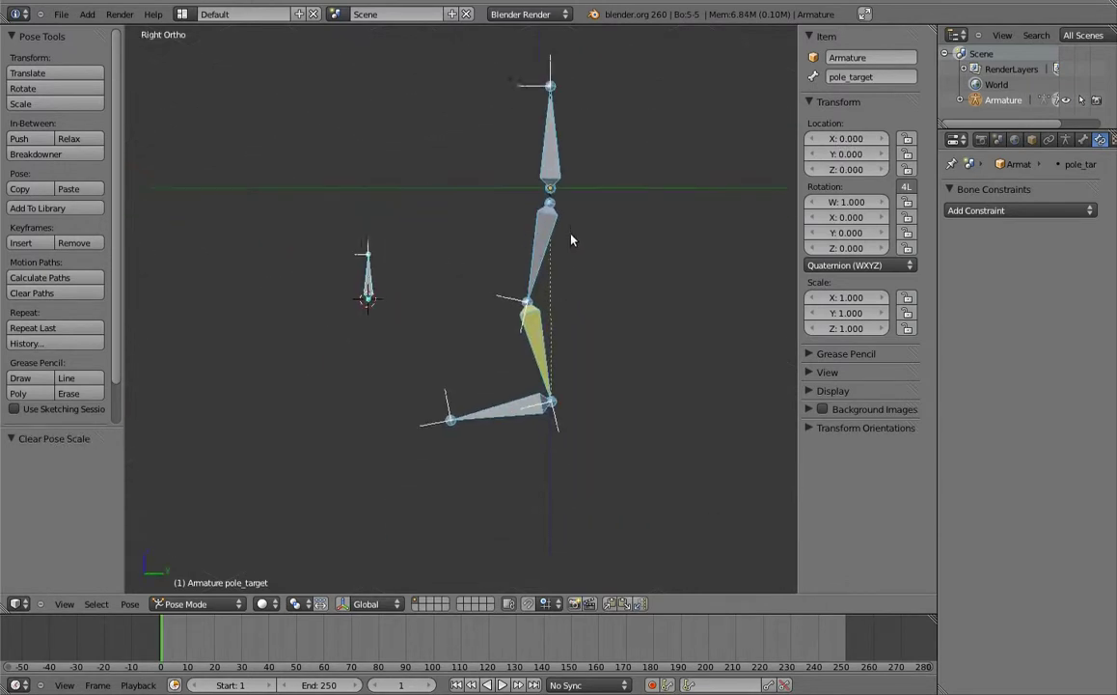
# Parent pole_target to the foot bone with Keep Offset, then return to Pose Mode.
pyautogui.press('Tab')
pyautogui.rightClick(353, 275)
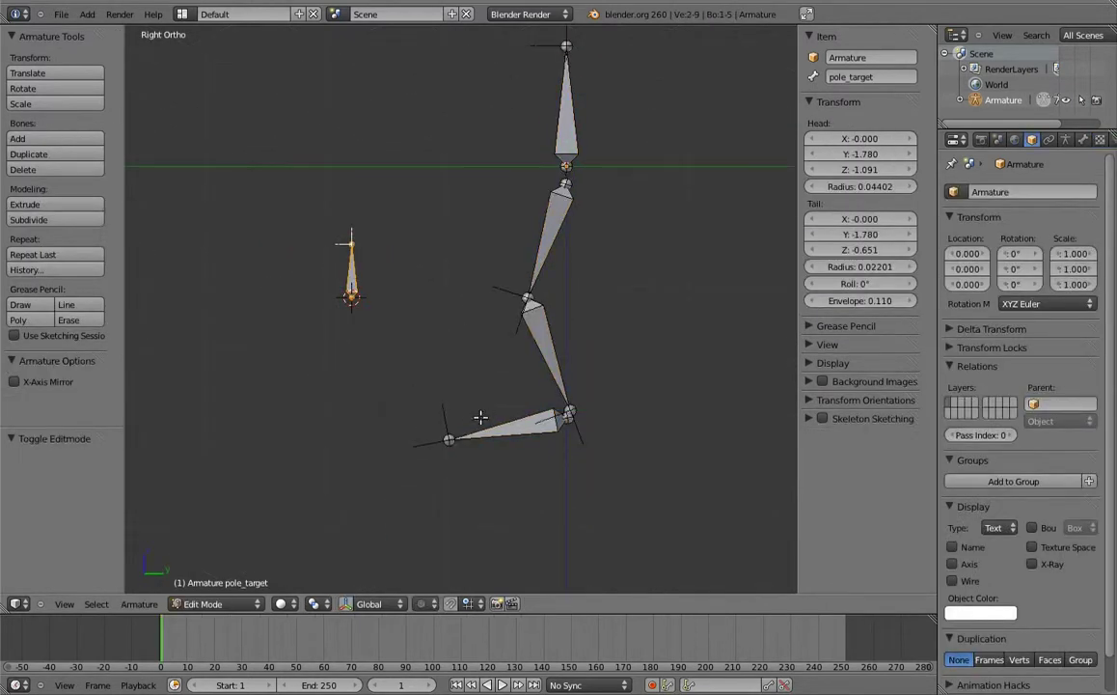
pyautogui.keyDown('shift'); pyautogui.rightClick(454, 434); pyautogui.keyUp('shift')
pyautogui.hotkey('ctrl', 'p')
pyautogui.click(458, 442)
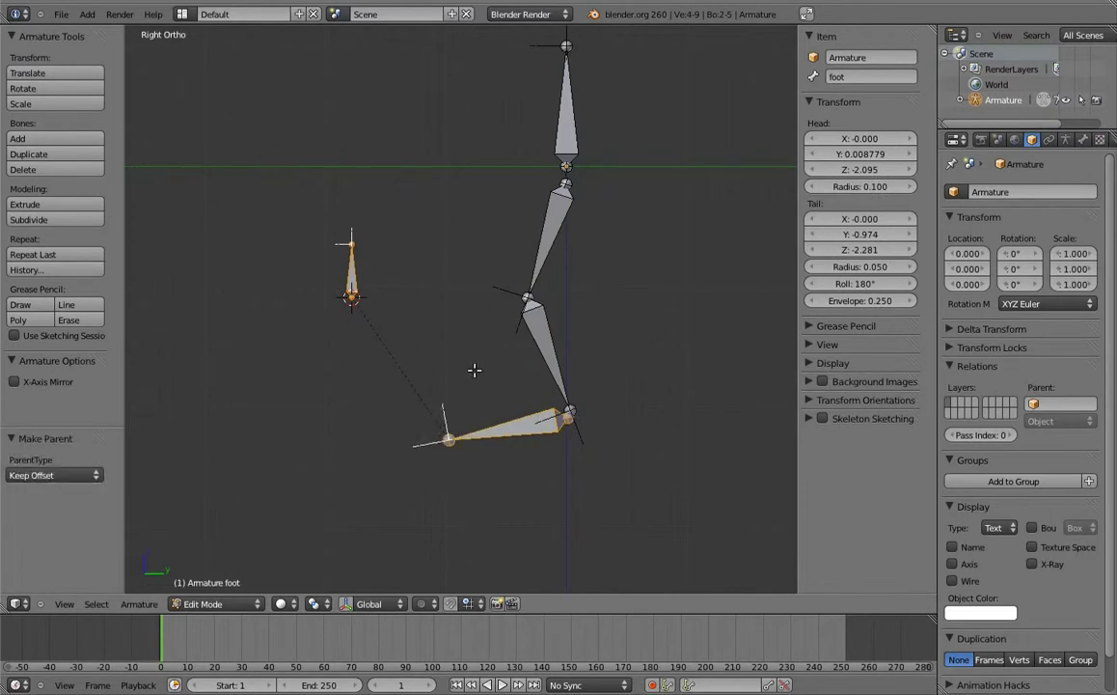
pyautogui.scroll(-1, 474, 370)
pyautogui.hotkey('ctrl', 'Tab')
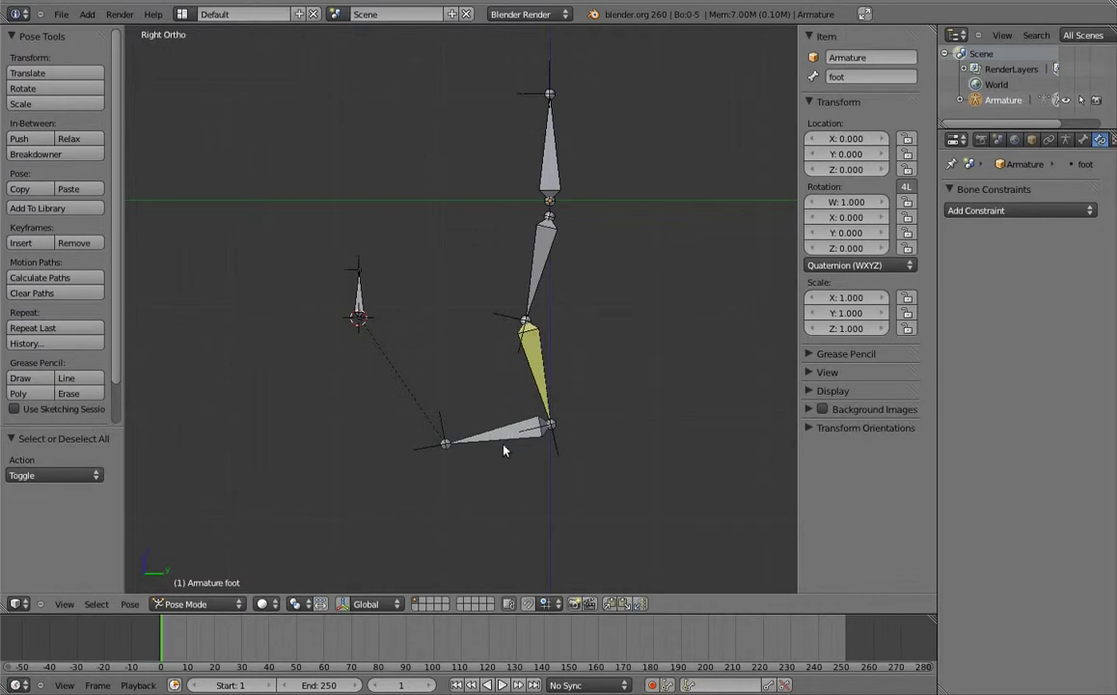
# Drag the foot up and lower the body bone to flex the IK leg.
pyautogui.moveTo(502, 450); pyautogui.dragTo(451, 391, button='right')
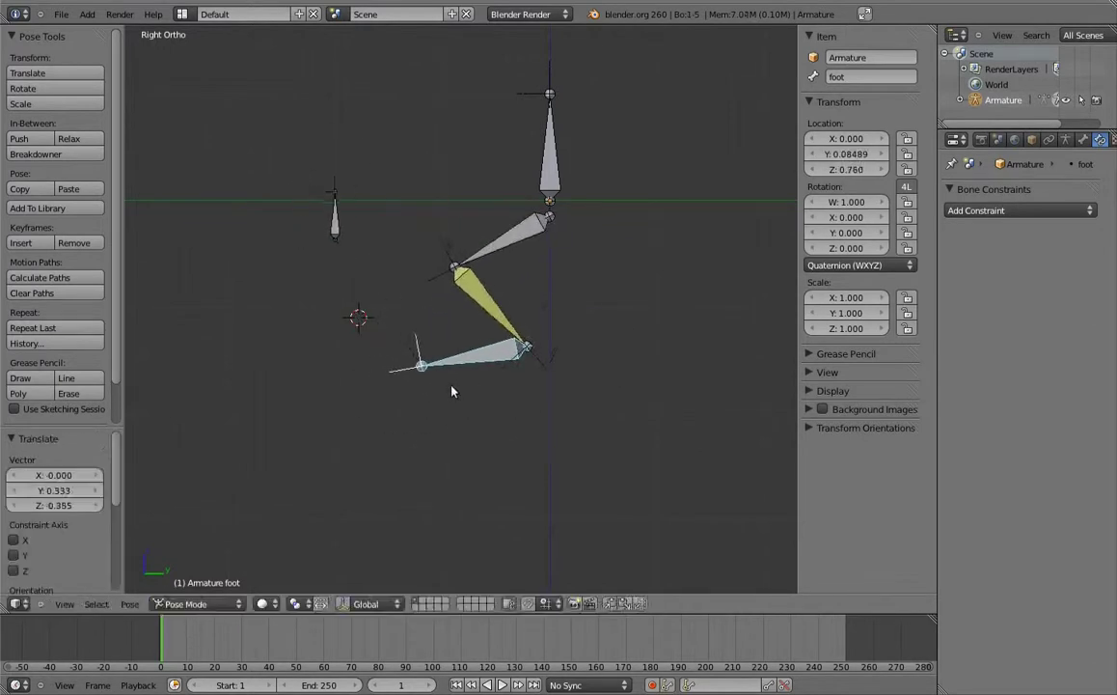
pyautogui.moveTo(549, 154); pyautogui.dragTo(528, 299, button='right')
pyautogui.moveTo(528, 300)
pyautogui.mouseDown(button='middle')
pyautogui.moveTo(592, 309)
pyautogui.moveTo(622, 300)
pyautogui.mouseUp(button='middle')
pyautogui.moveTo(471, 439)
pyautogui.mouseDown(button='right')
pyautogui.moveTo(476, 452)
pyautogui.moveTo(628, 310)
pyautogui.mouseUp(button='right')
# Move pole_target to swing the knee, then rotate the plain armature's Bone.001 to -10.413°.
pyautogui.moveTo(628, 309); pyautogui.dragTo(472, 489, button='middle')
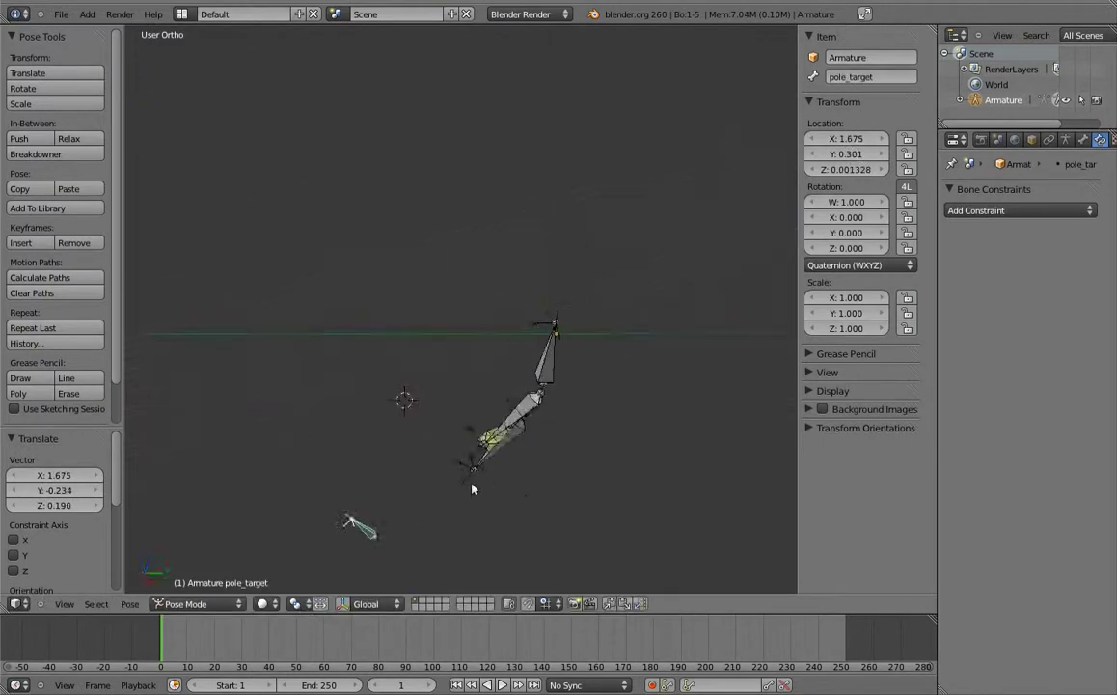
pyautogui.moveTo(471, 489); pyautogui.dragTo(441, 337, button='right')
pyautogui.moveTo(609, 377); pyautogui.dragTo(541, 276, button='middle')
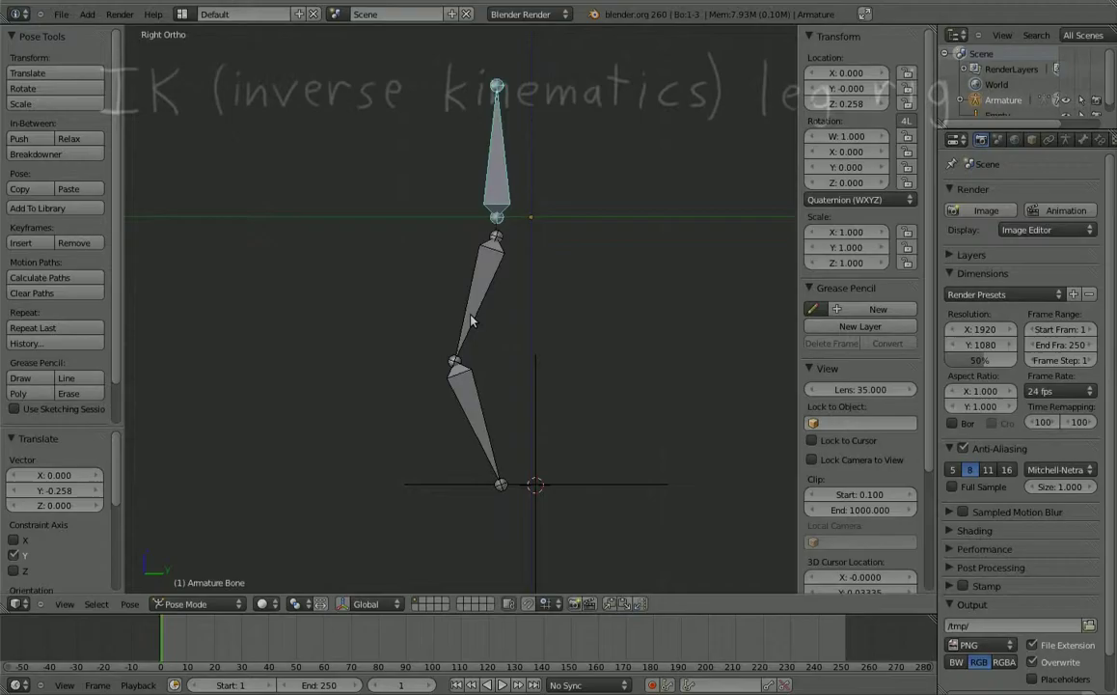
pyautogui.press('r')
pyautogui.click(524, 420)
# Rotate the lower leg bone back toward vertical.
pyautogui.press('r')
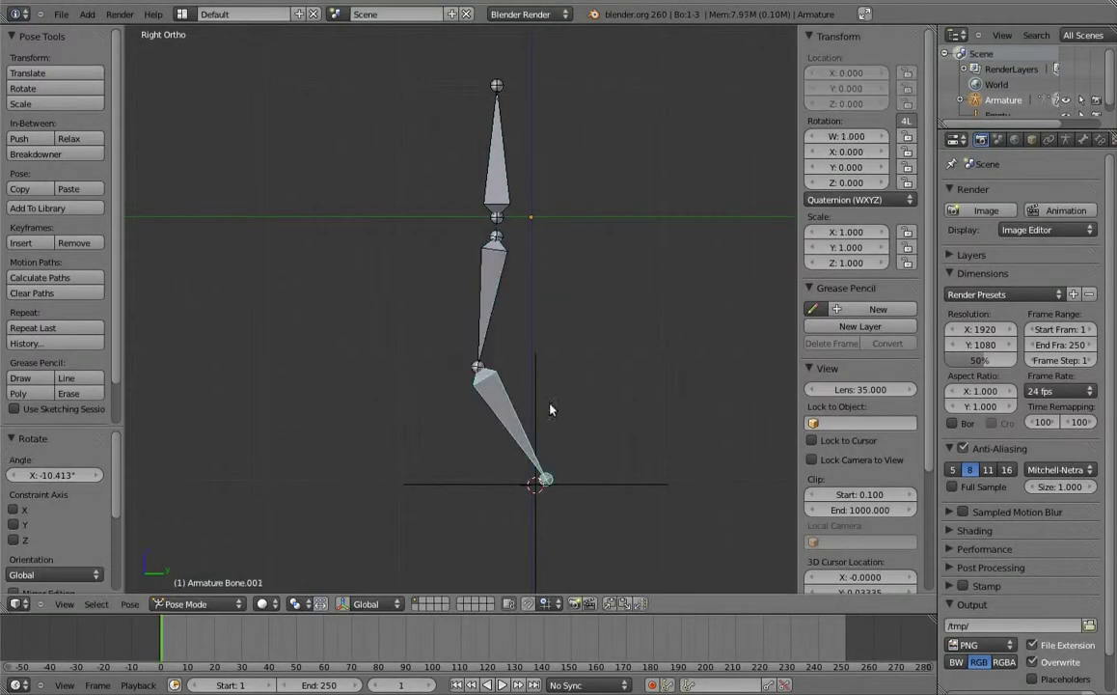
pyautogui.click(513, 361)
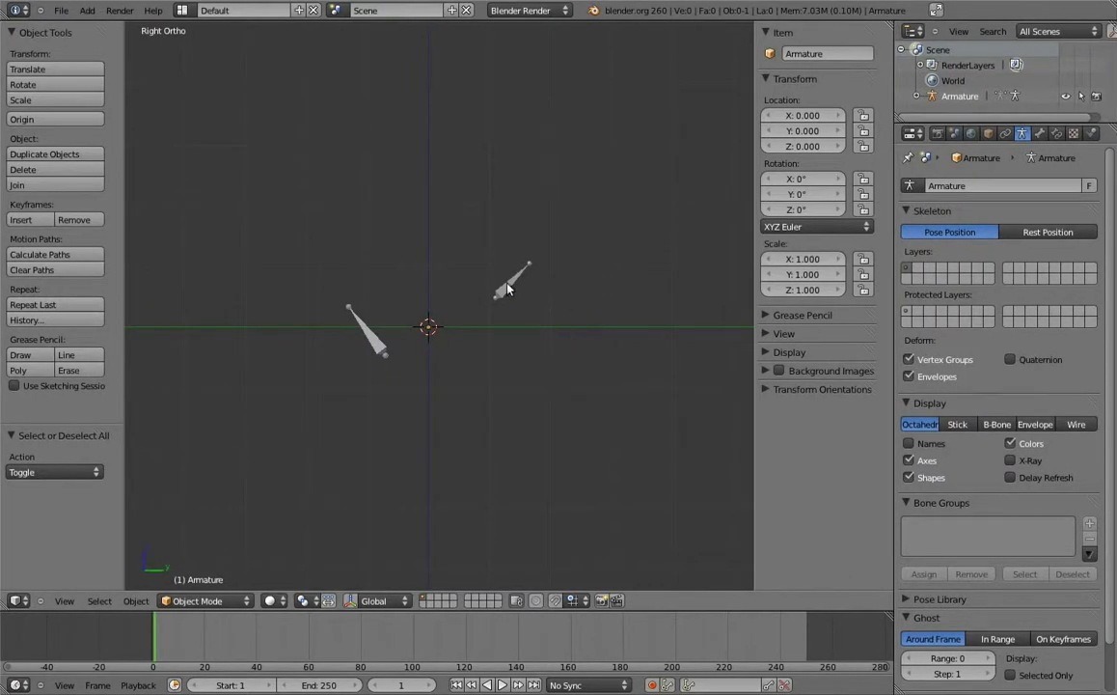
# Select Bone.001 in Edit Mode and inspect it by orbiting and from the side view.
pyautogui.press('Tab')
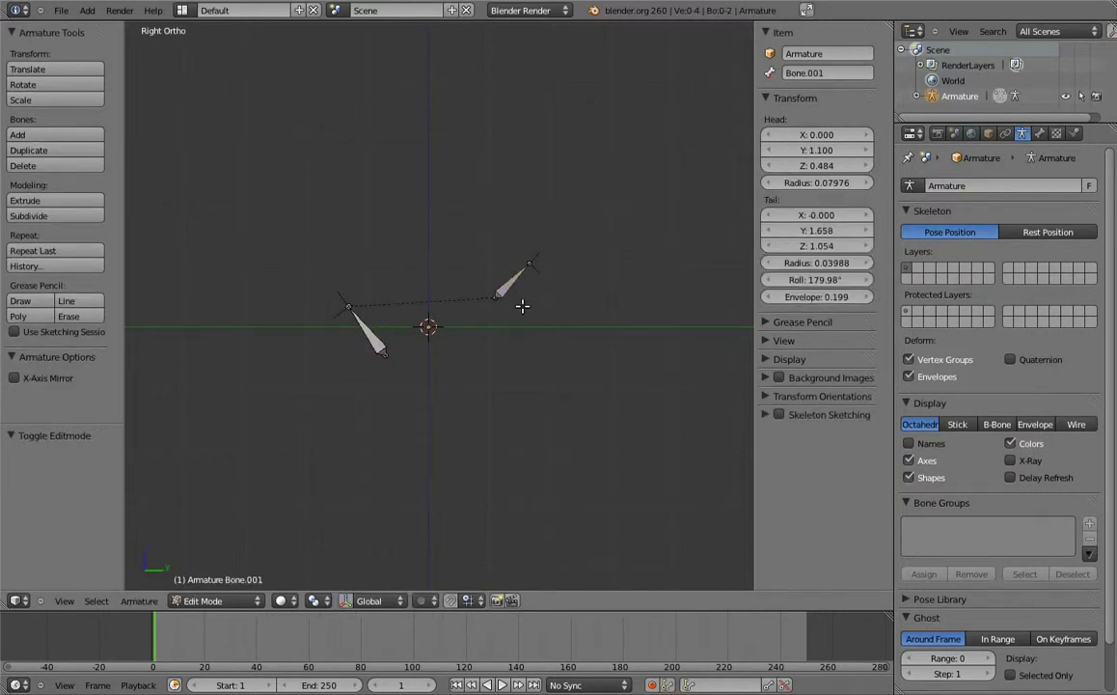
pyautogui.rightClick(510, 280)
pyautogui.scroll(6, 606, 291)
pyautogui.moveTo(606, 291)
pyautogui.keyDown('shift'); pyautogui.mouseDown(button='middle')
pyautogui.moveTo(489, 291)
pyautogui.moveTo(554, 387)
pyautogui.mouseUp(button='middle'); pyautogui.keyUp('shift')
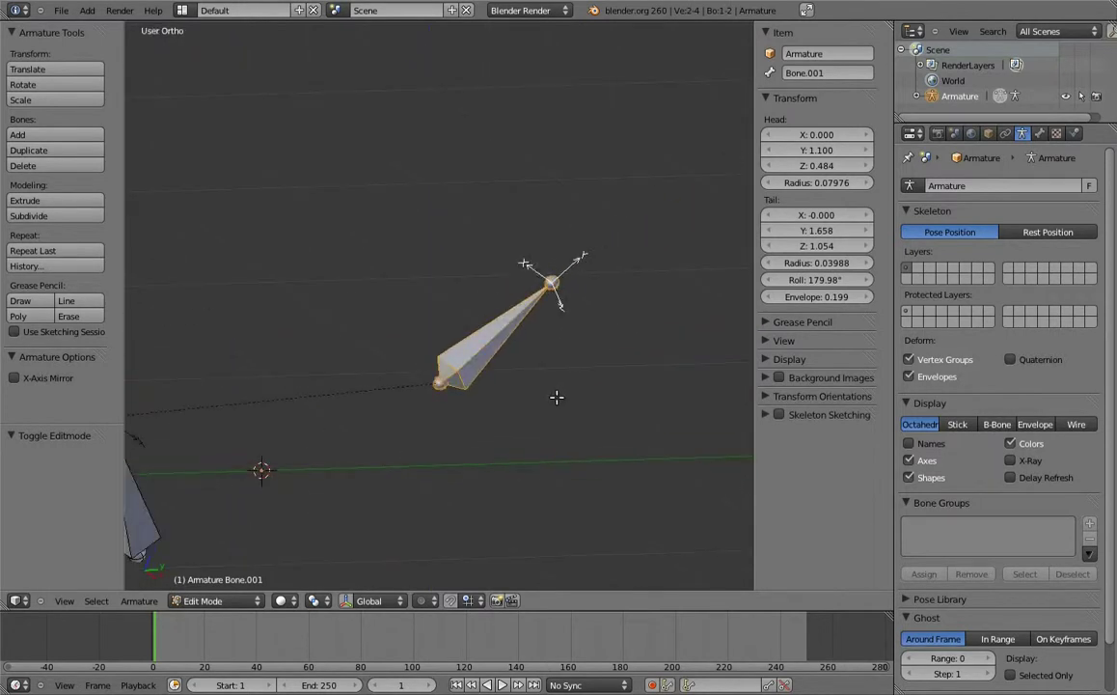
pyautogui.press('KP_3')
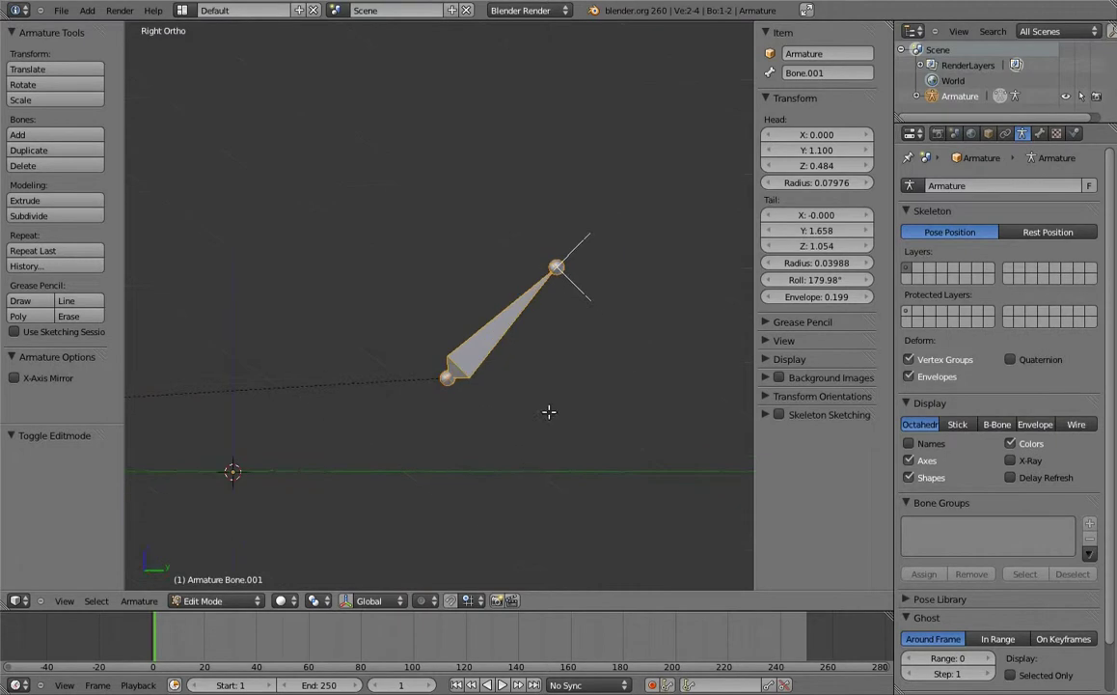
# In Pose Mode, move Bone.001 so its Location Y reads 1.078.
pyautogui.scroll(-3, 529, 429)
pyautogui.keyDown('shift'); pyautogui.moveTo(524, 324); pyautogui.dragTo(623, 325, button='middle'); pyautogui.keyUp('shift')
pyautogui.hotkey('ctrl', 'Tab')
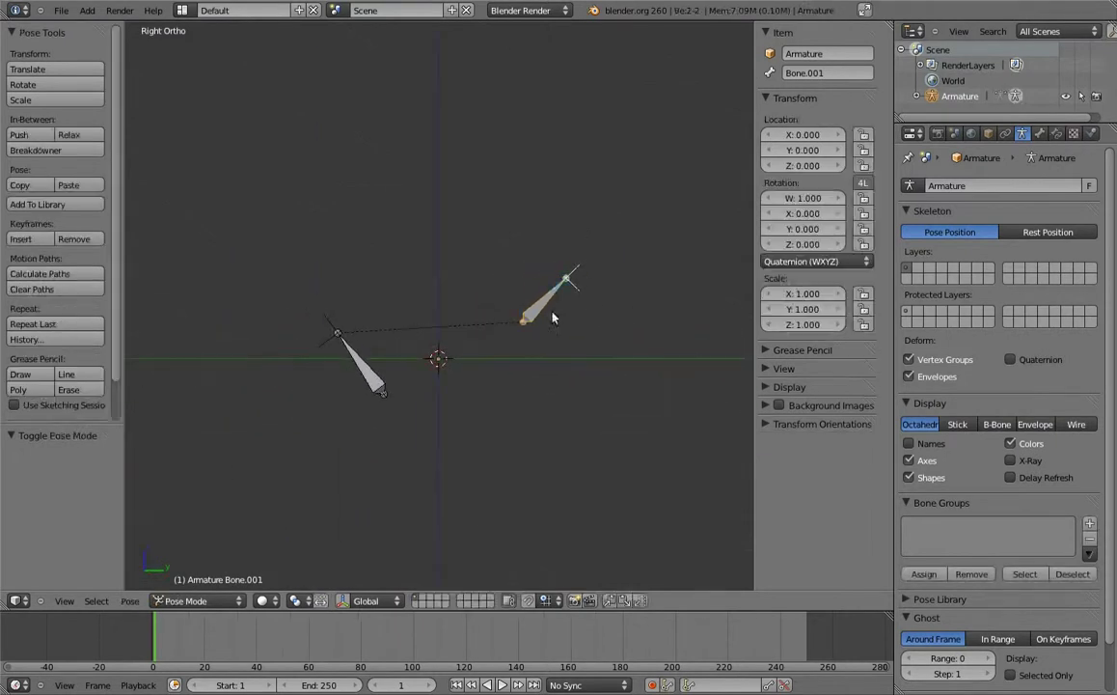
pyautogui.moveTo(791, 151)
pyautogui.mouseDown()
pyautogui.moveTo(781, 166)
pyautogui.moveTo(821, 167)
pyautogui.mouseUp()
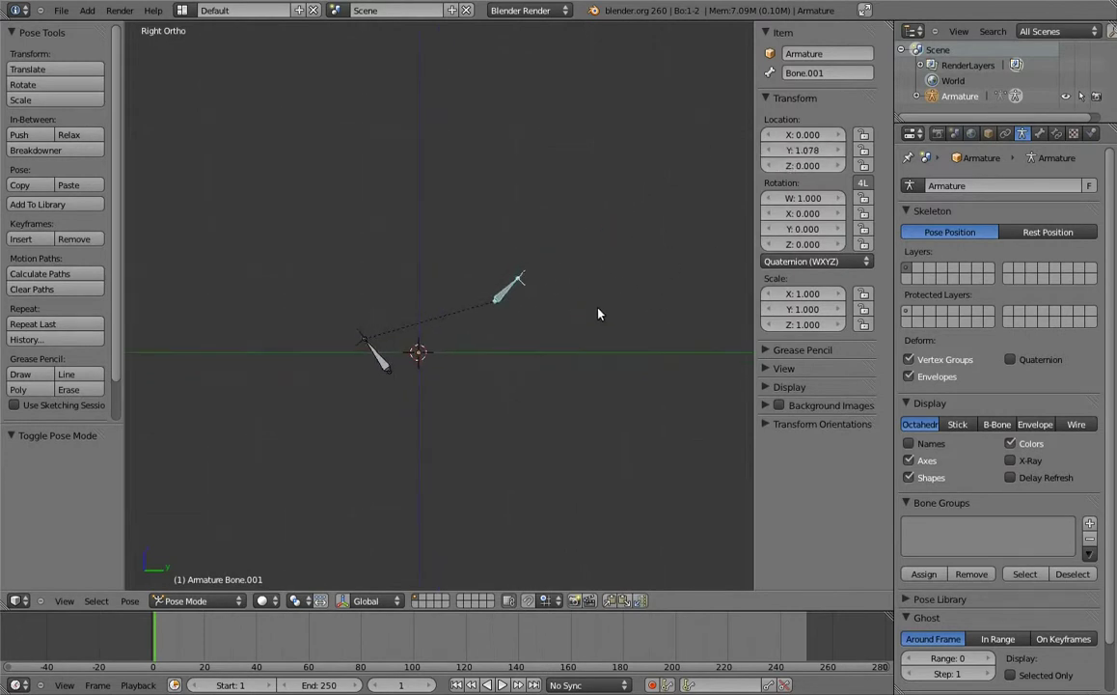
# Undo a trial rotation and drag of Bone.001, then set its pose Location Y to 3.
pyautogui.press('r')
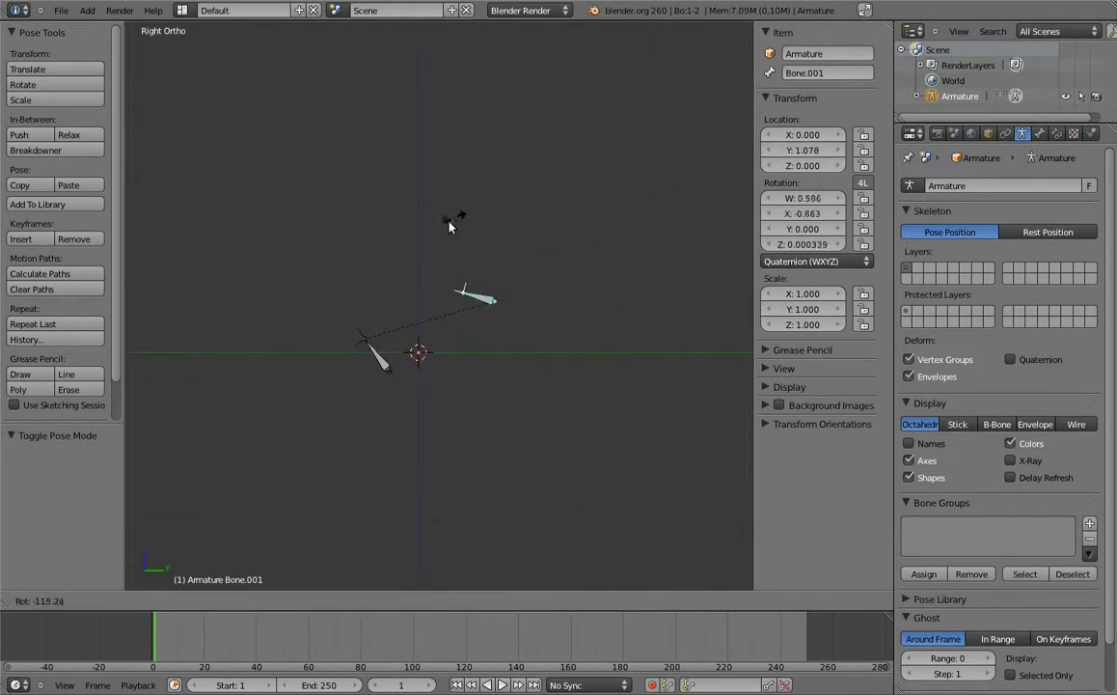
pyautogui.click(453, 227)
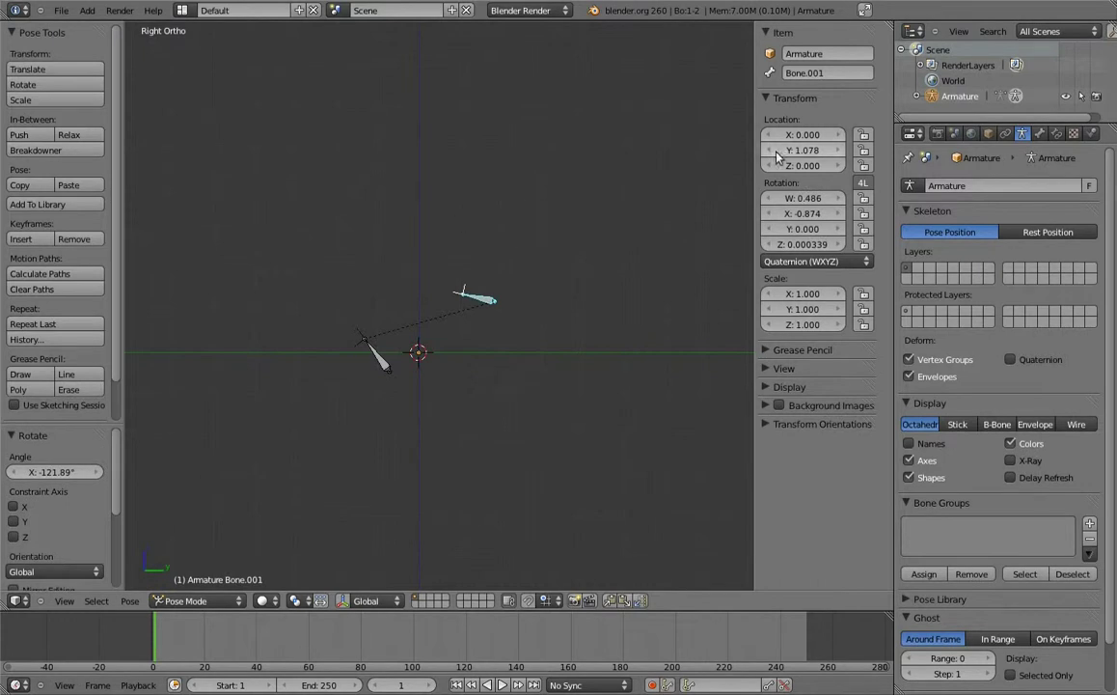
pyautogui.moveTo(803, 151)
pyautogui.mouseDown()
pyautogui.moveTo(815, 151)
pyautogui.moveTo(697, 152)
pyautogui.mouseUp()
pyautogui.hotkey('ctrl', 'z')
pyautogui.hotkey('ctrl', 'z')
pyautogui.hotkey('ctrl', 'z')
pyautogui.hotkey('ctrl', 'z')
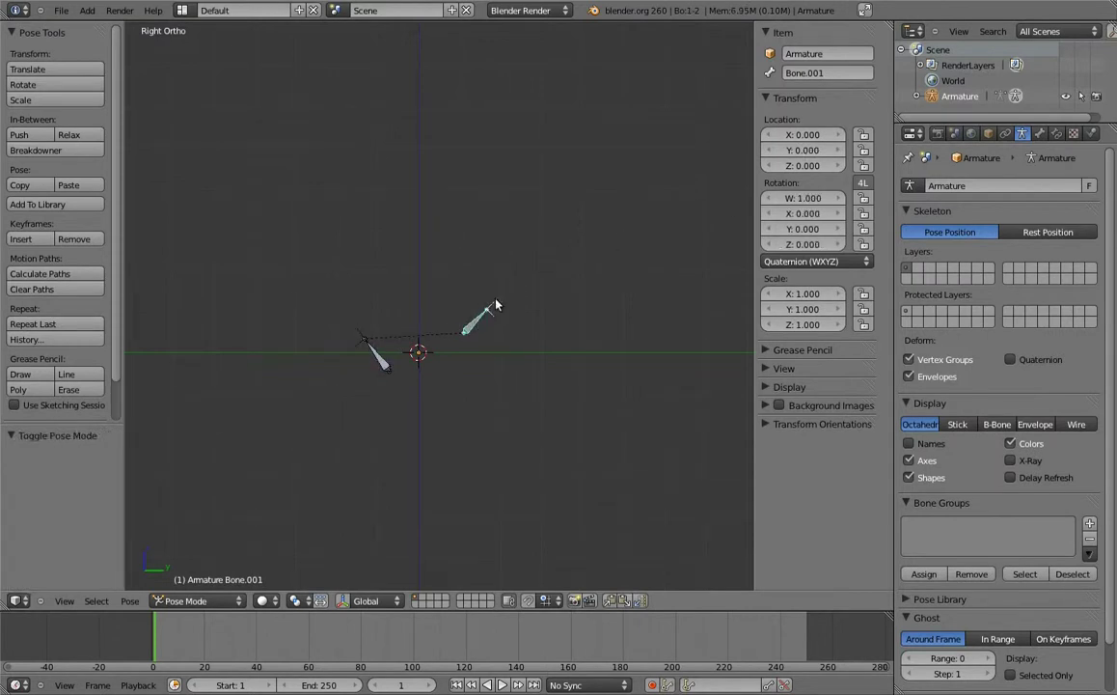
pyautogui.click(811, 151)
pyautogui.write('3')
pyautogui.press('Return')
# Rotate Bone.001's rest orientation in Edit Mode and return to Pose Mode.
pyautogui.press('Tab')
pyautogui.press('r')
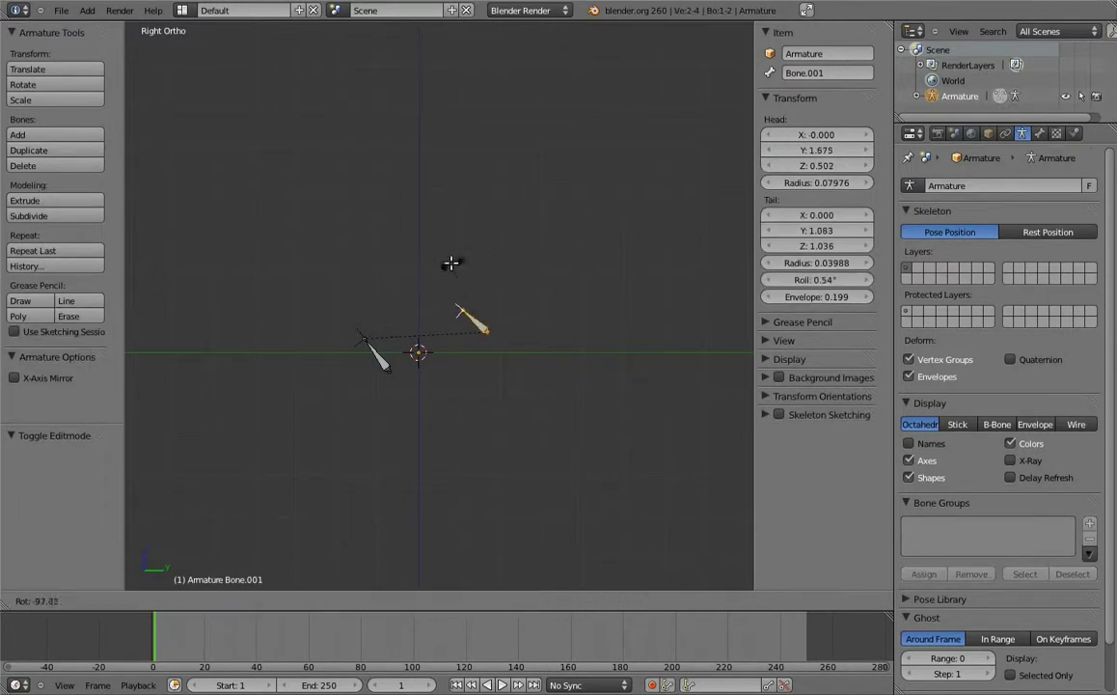
pyautogui.click(452, 261)
pyautogui.press('Tab')
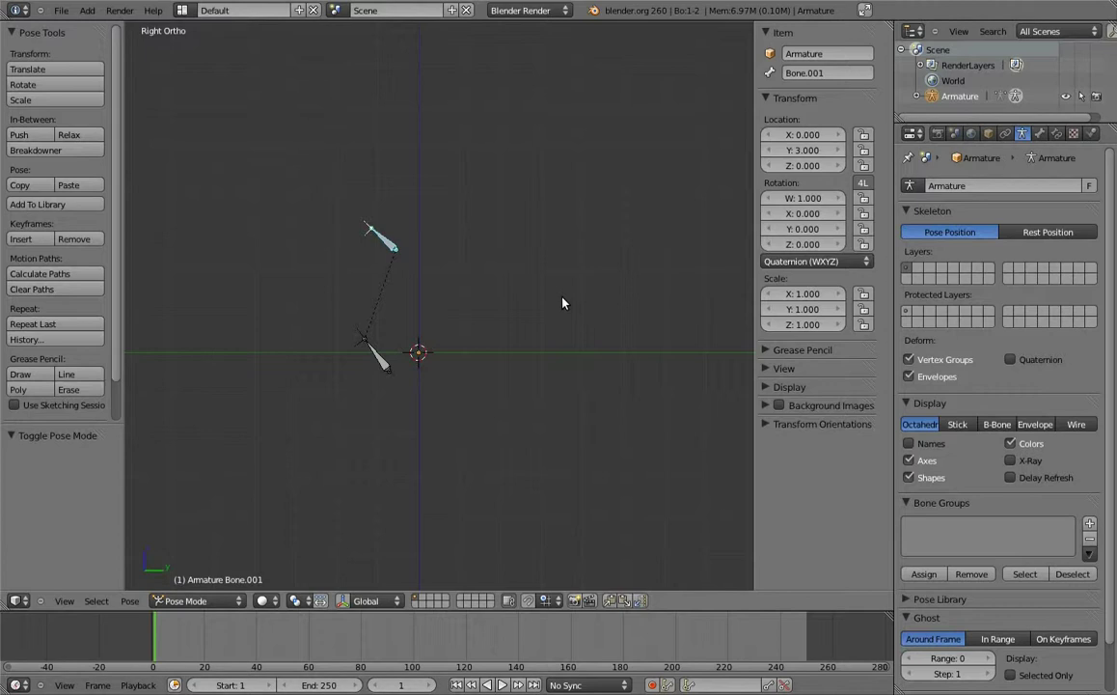
pyautogui.press('r')
# Clear Bone.001's pose location and rotation, set it to XYZ Euler, and rotate it about Y.
pyautogui.hotkey('alt', 'g')
pyautogui.hotkey('alt', 'r')
pyautogui.click(801, 260)
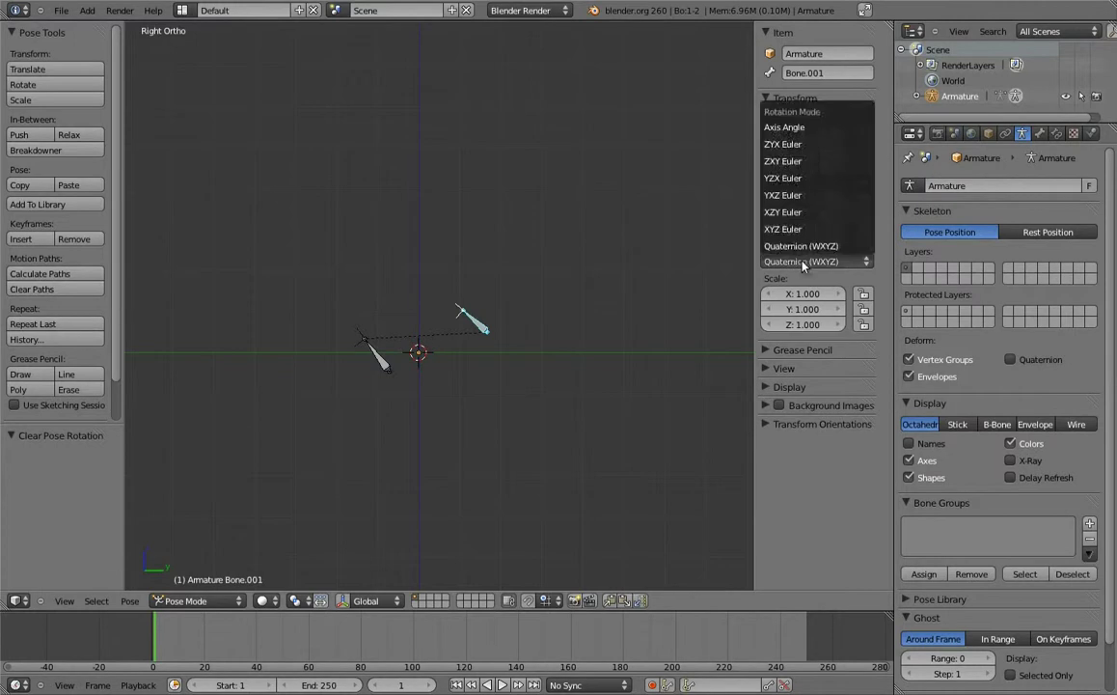
pyautogui.click(803, 229)
pyautogui.moveTo(799, 214); pyautogui.dragTo(749, 193)
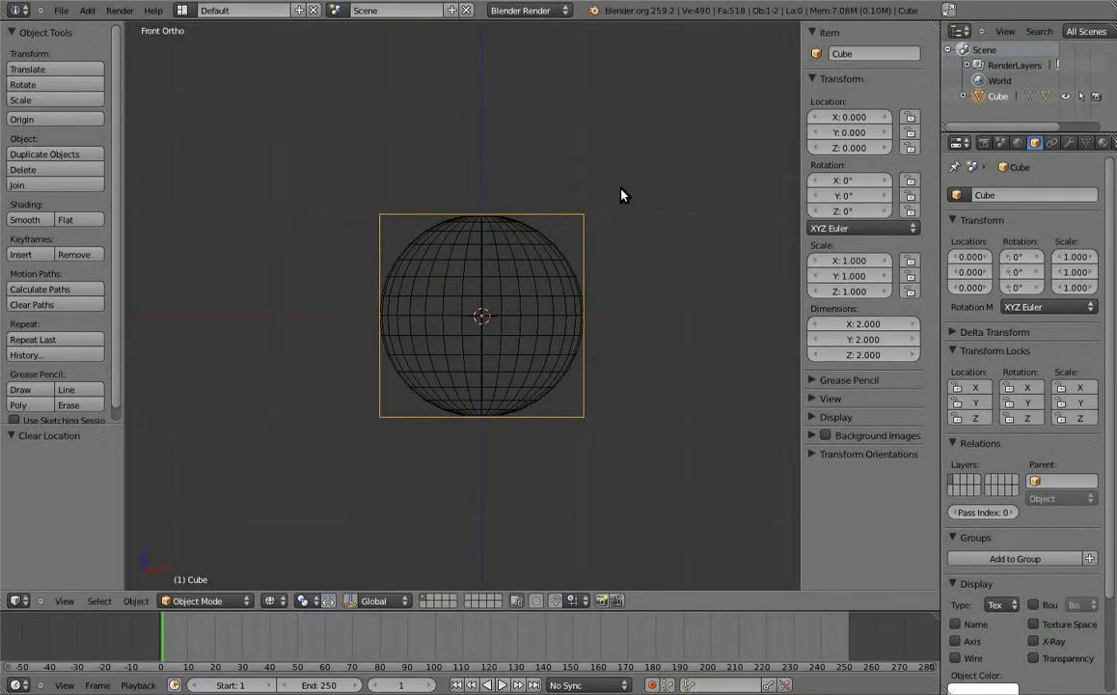
# Tilt the parent cube about 45 degrees and set the child ball's Location X to 0.
pyautogui.press('r')
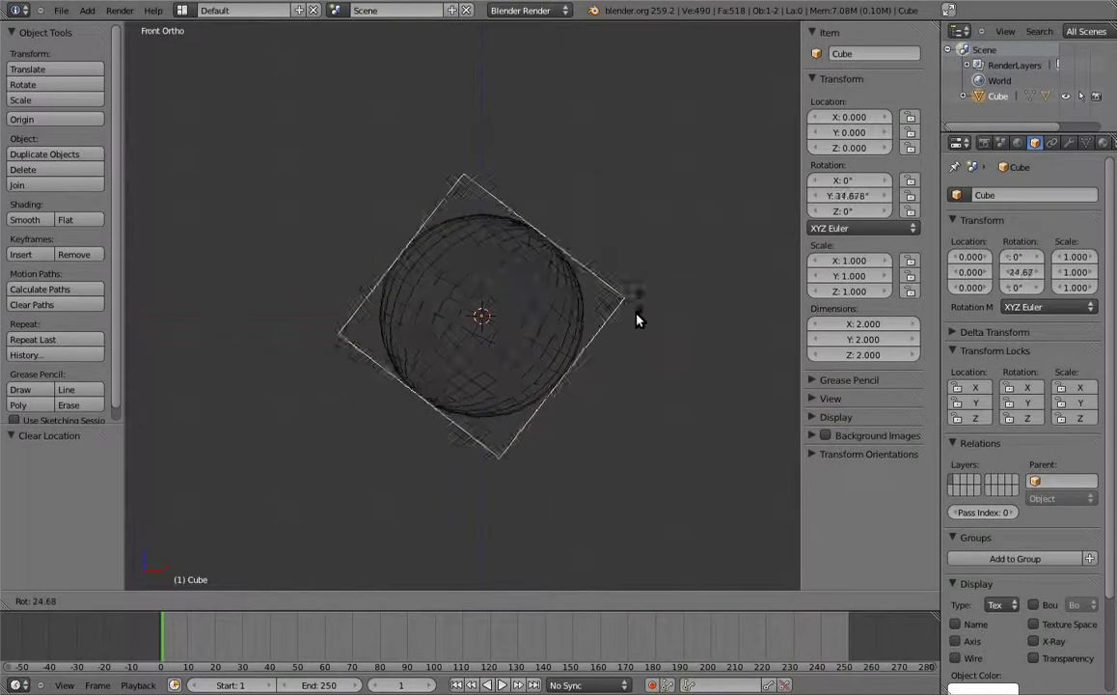
pyautogui.click(639, 319)
pyautogui.moveTo(848, 117); pyautogui.dragTo(857, 131)
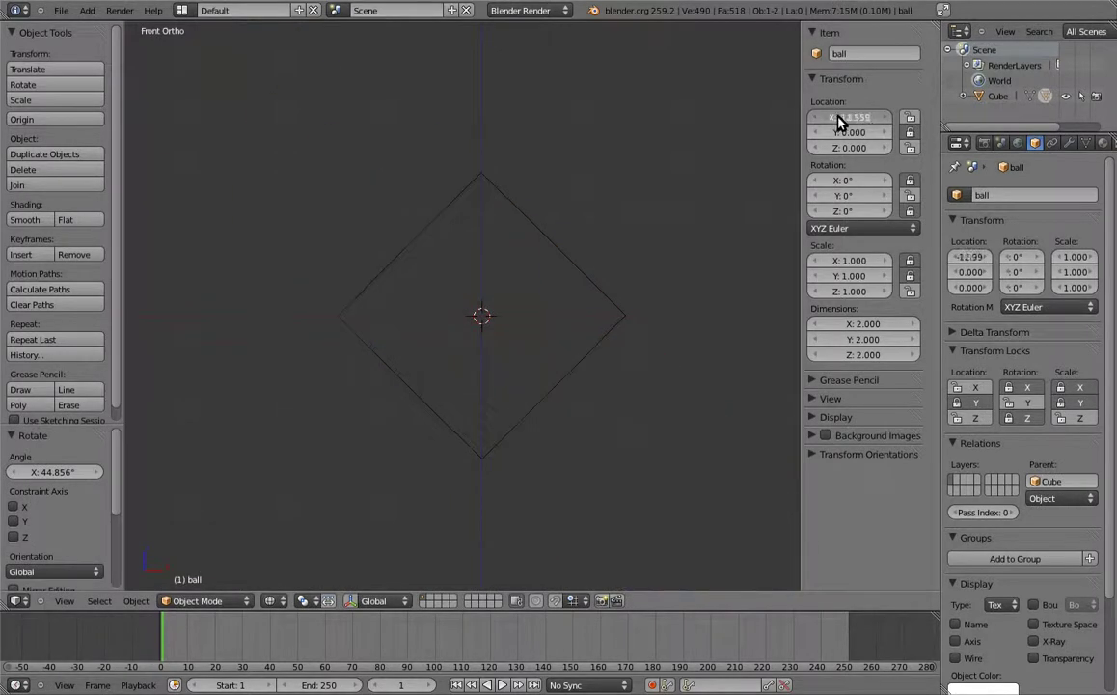
pyautogui.click(857, 117)
pyautogui.write('0')
pyautogui.press('Return')
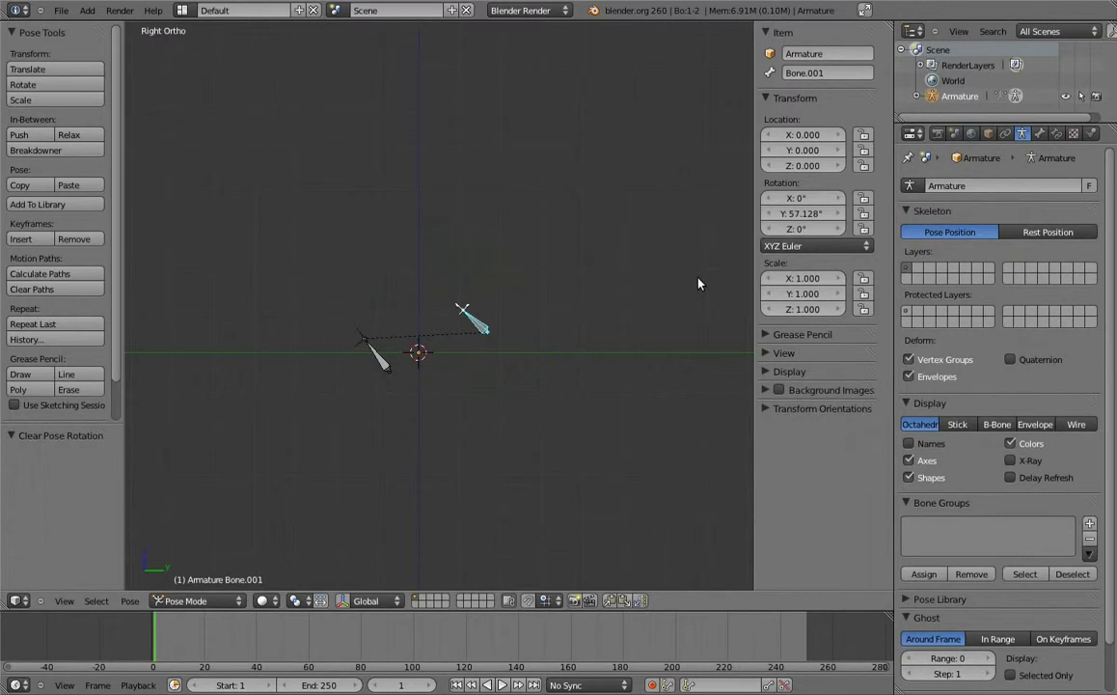
# Rotate Bone, then slide Bone.001 along its Location Y.
pyautogui.rightClick(367, 349)
pyautogui.press('r')
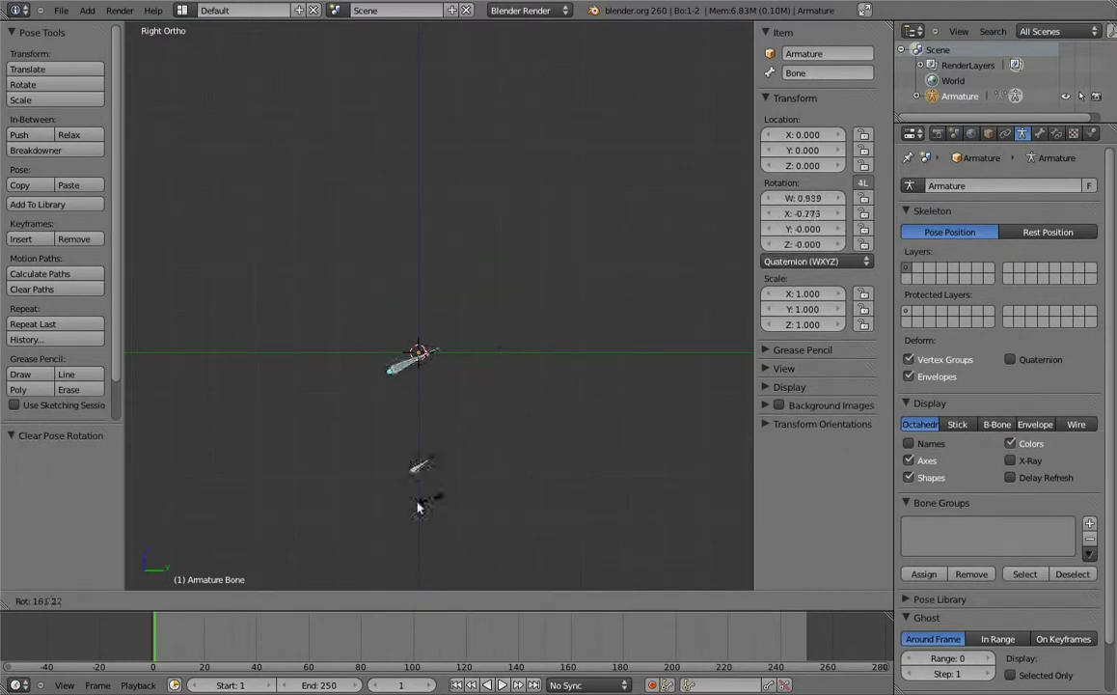
pyautogui.click(377, 500)
pyautogui.rightClick(384, 469)
pyautogui.moveTo(799, 154); pyautogui.dragTo(784, 164)
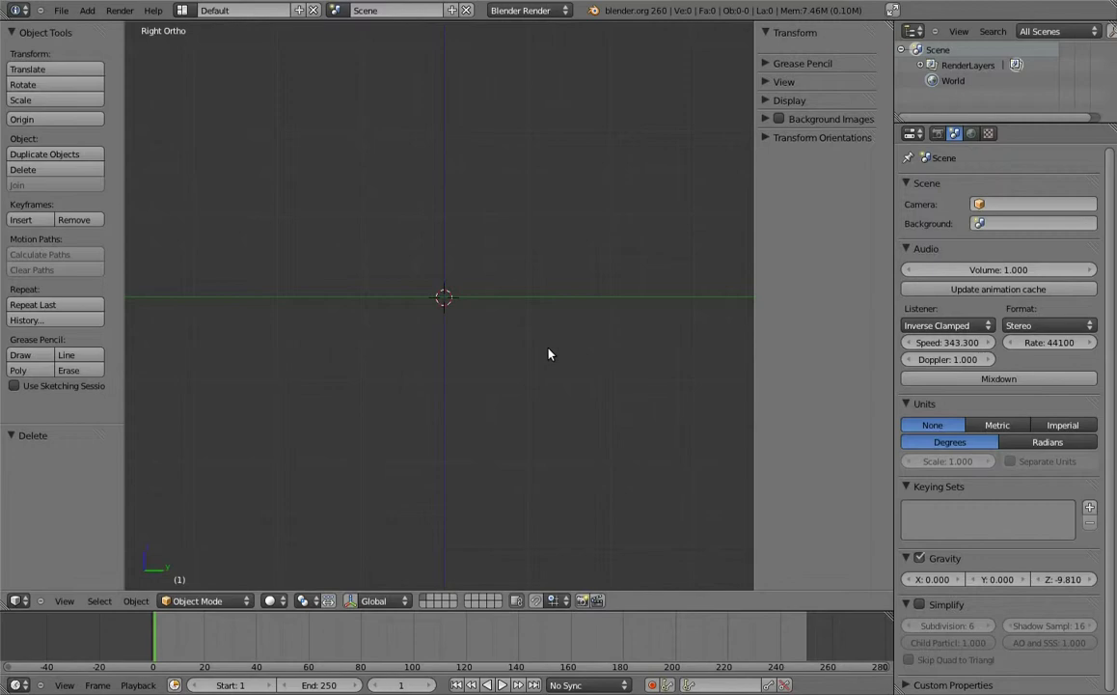
# Add a single-bone armature and, in Edit Mode, a second bone above it.
pyautogui.hotkey('shift', 'a')
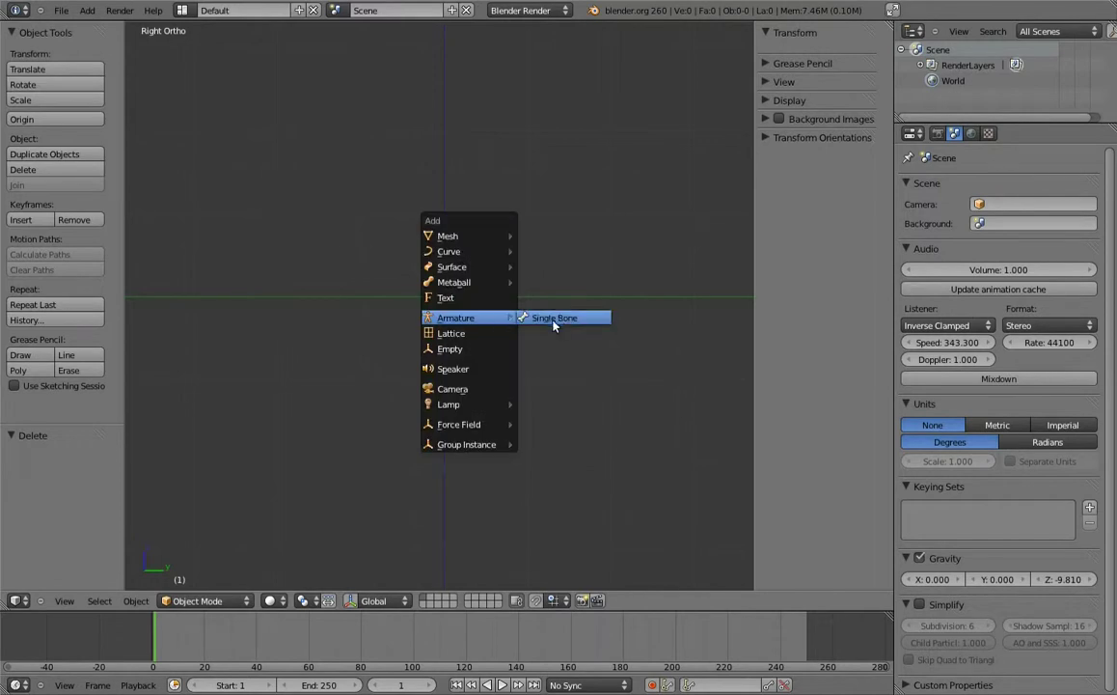
pyautogui.click(554, 322)
pyautogui.press('Tab')
pyautogui.click(444, 193)
pyautogui.hotkey('shift', 'a')
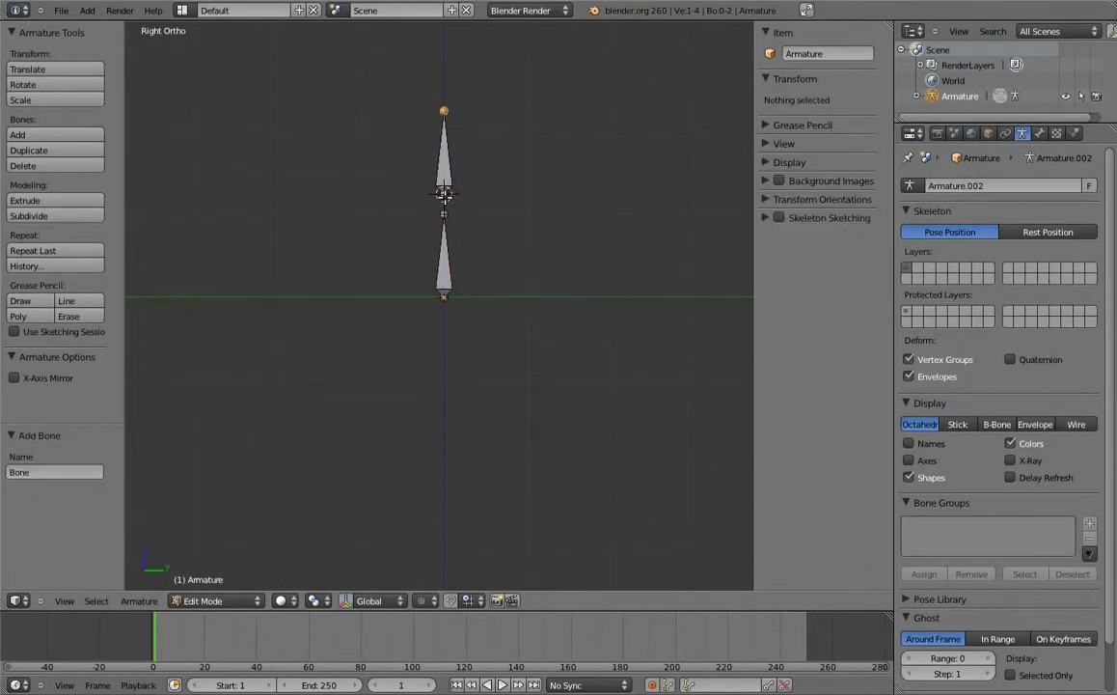
# Parent the upper bone to the lower bone with Keep Offset.
pyautogui.rightClick(444, 179)
pyautogui.keyDown('shift'); pyautogui.rightClick(450, 259); pyautogui.keyUp('shift')
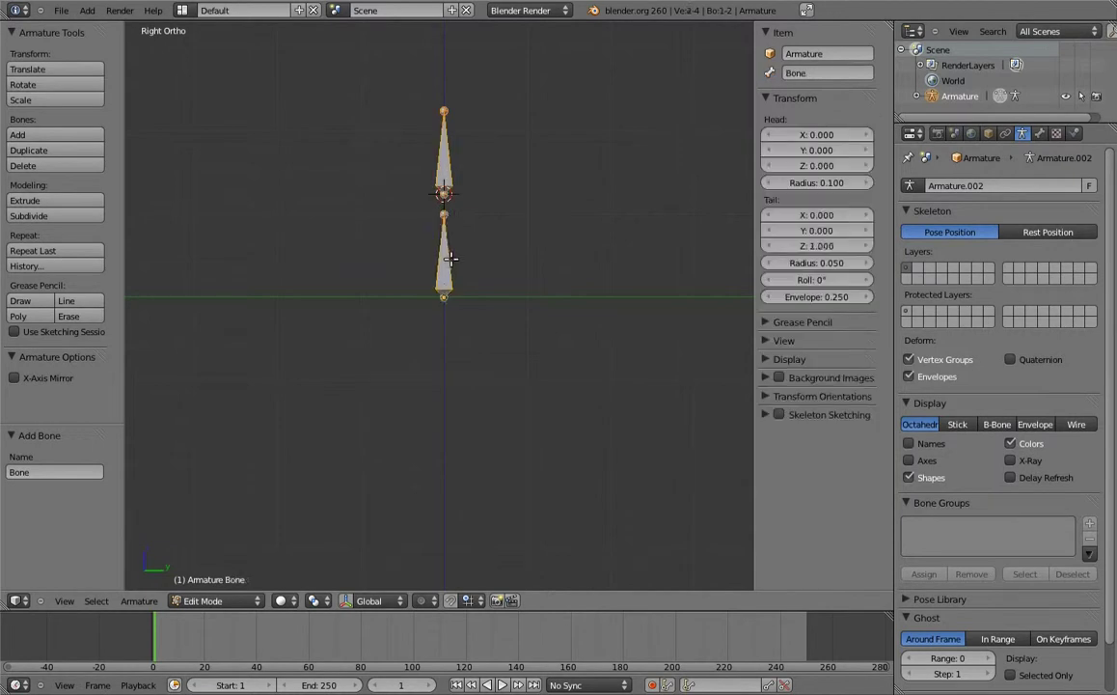
pyautogui.hotkey('ctrl', 'p')
pyautogui.click(437, 259)
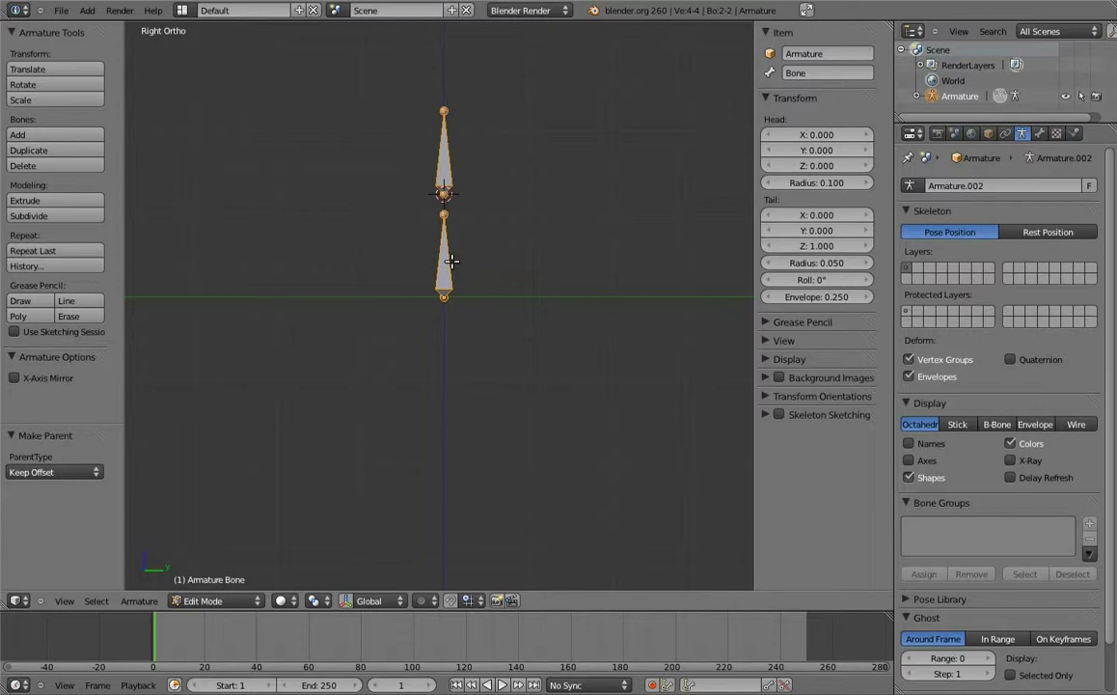
# Select both bones and rotate them -90° so they lie flat.
pyautogui.rightClick(444, 259)
pyautogui.keyDown('shift'); pyautogui.rightClick(443, 178); pyautogui.keyUp('shift')
pyautogui.write('r-90')
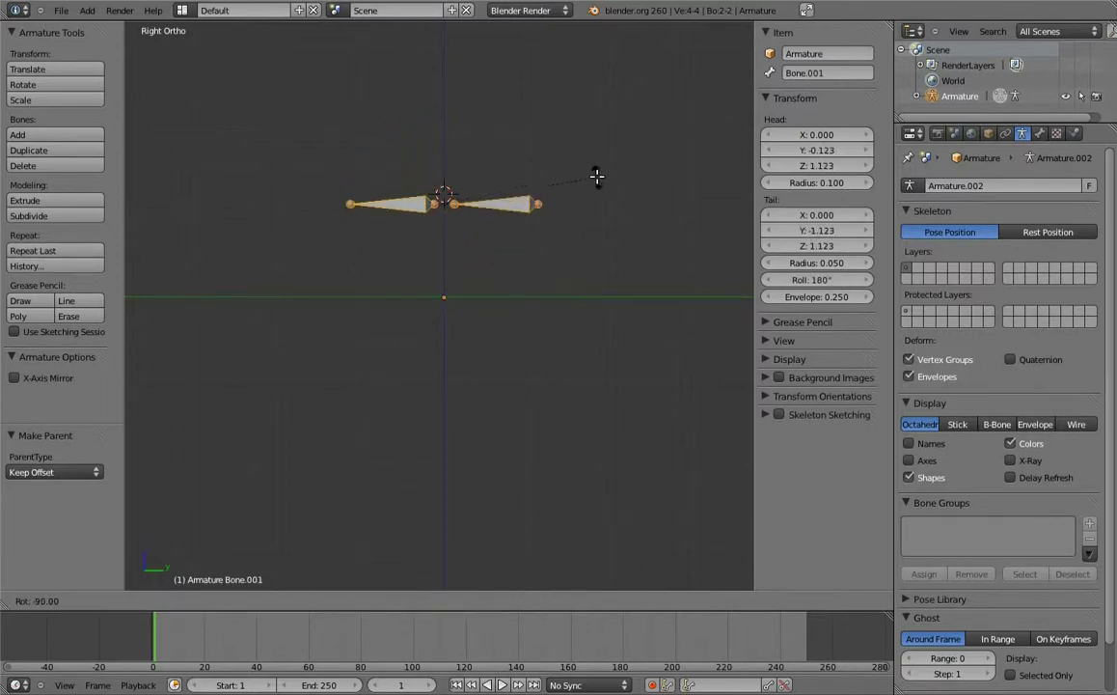
pyautogui.press('Return')
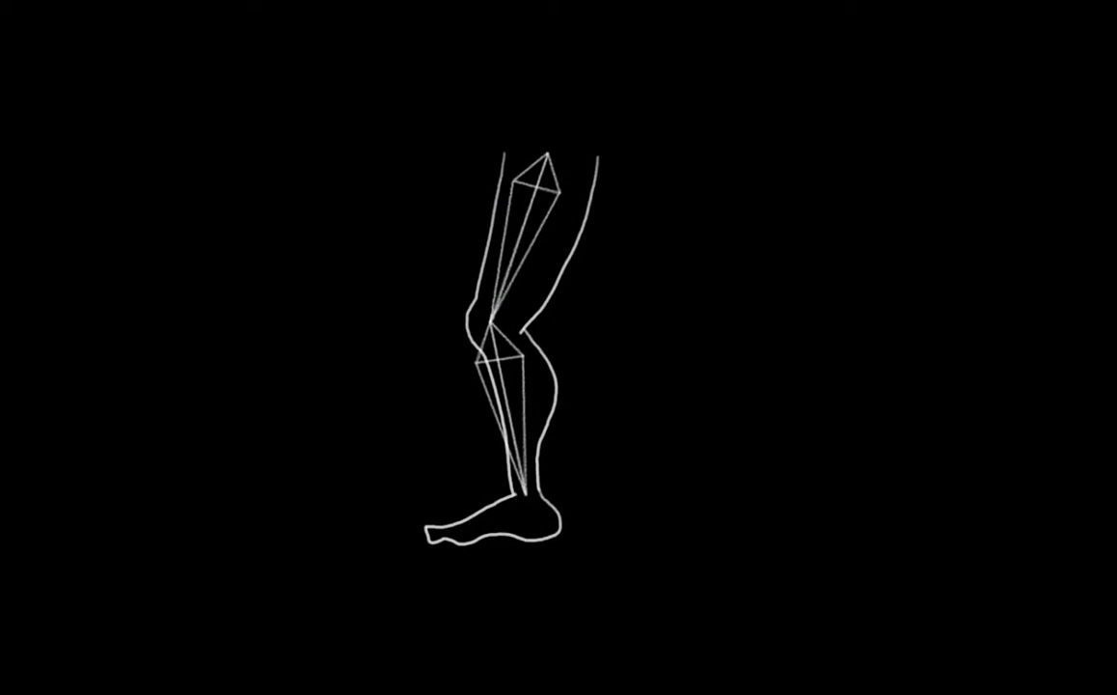
# Move the upper bone higher, then move both bones down together near the ground line.
pyautogui.press('g')
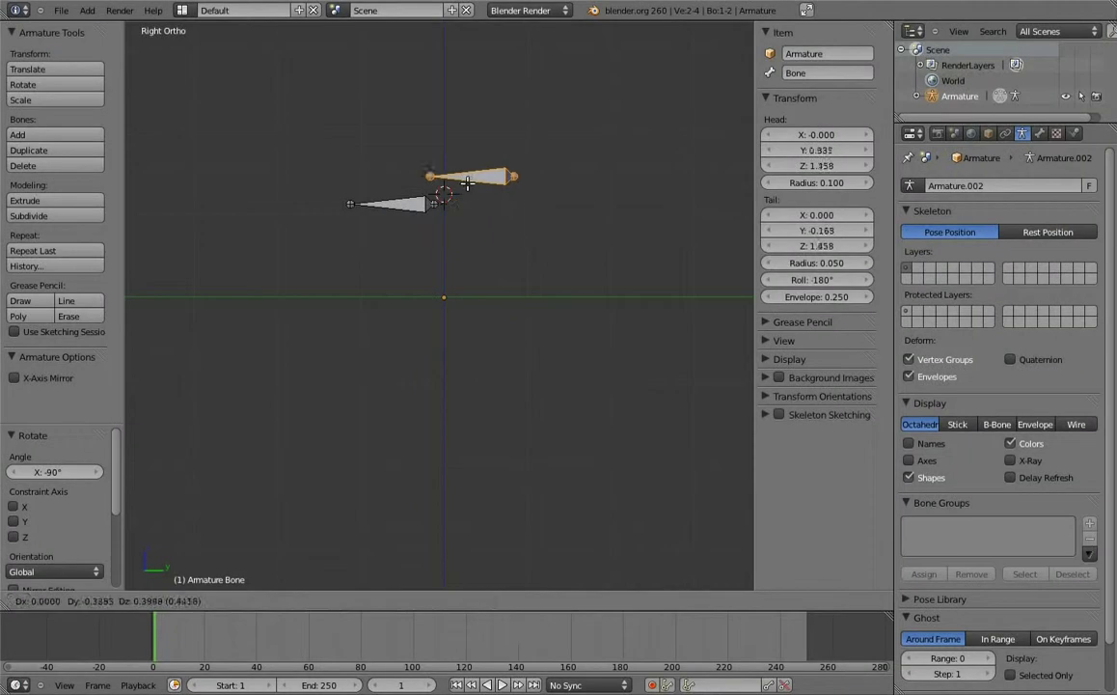
pyautogui.click(462, 180)
pyautogui.keyDown('shift'); pyautogui.rightClick(444, 192); pyautogui.keyUp('shift')
pyautogui.press('g')
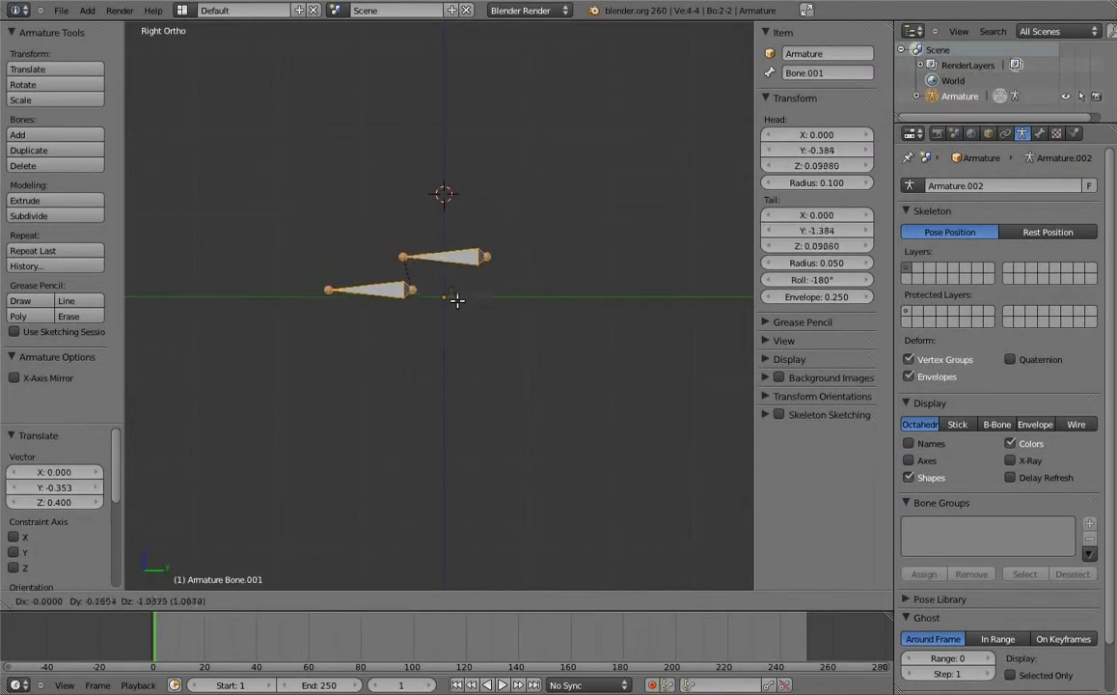
pyautogui.click(461, 304)
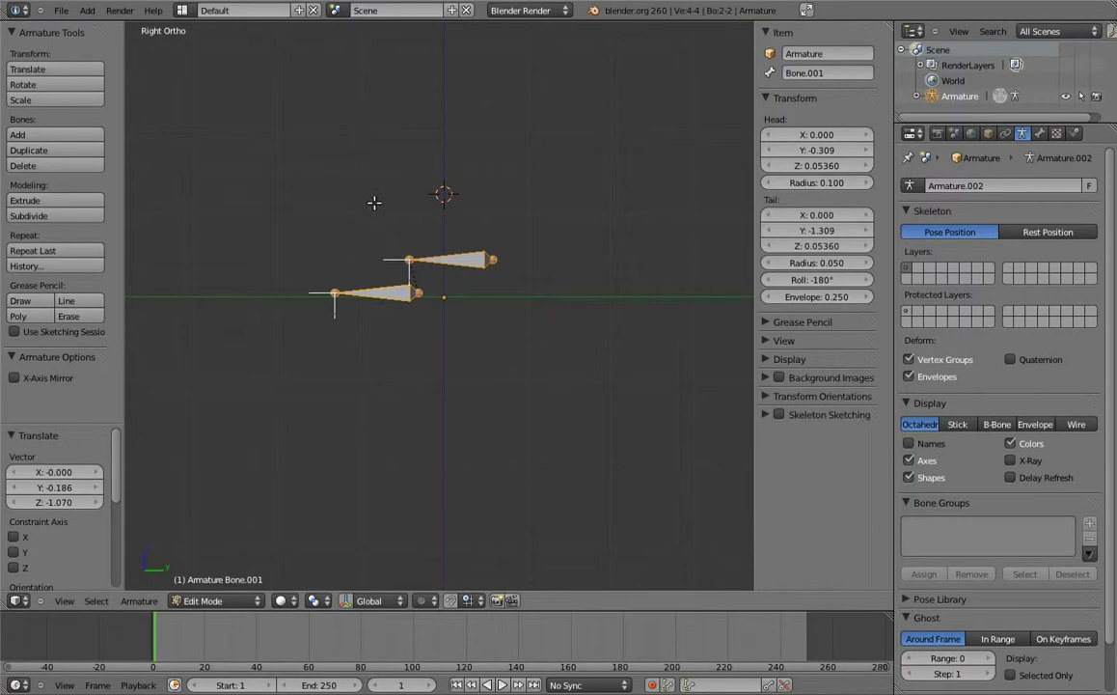
pyautogui.scroll(2, 386, 222)
pyautogui.scroll(3, 444, 264)
# Set the upper bone's roll to 0°, then the lower bone's roll to 0° in front view.
pyautogui.moveTo(467, 311); pyautogui.dragTo(465, 339, button='middle')
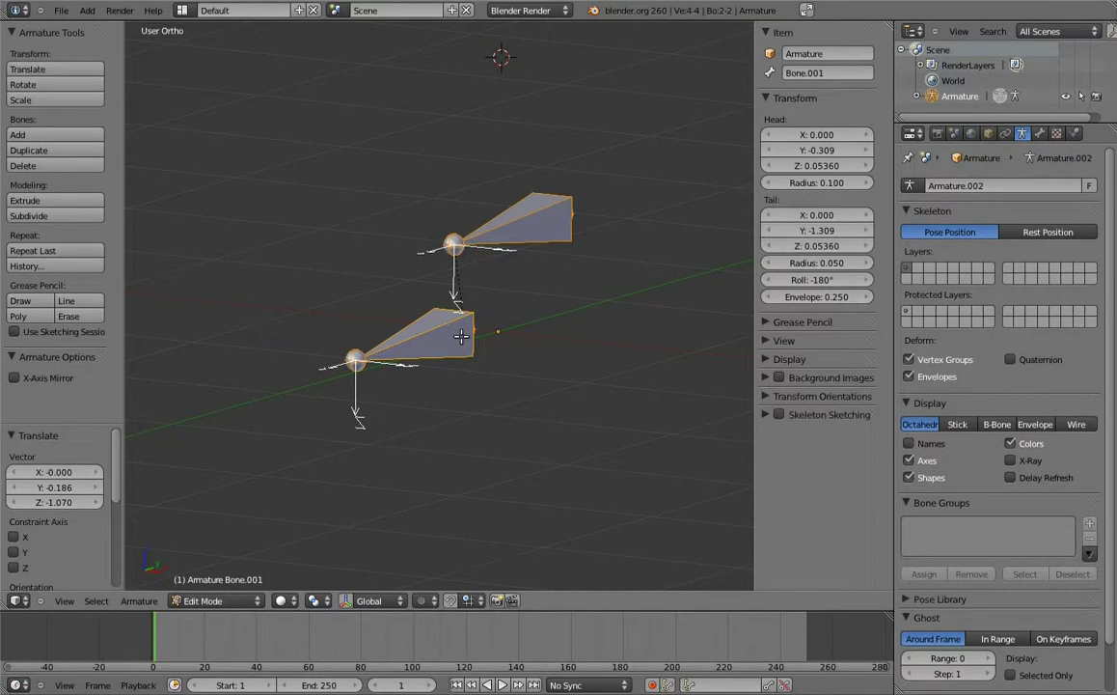
pyautogui.rightClick(508, 228)
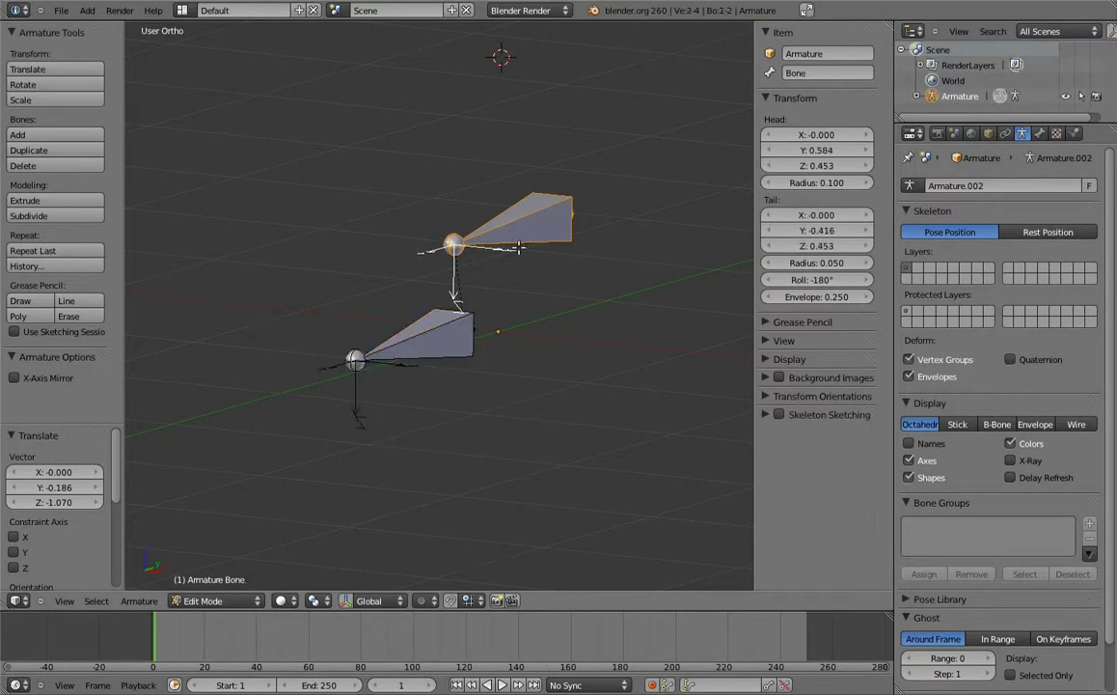
pyautogui.hotkey('ctrl', 'r')
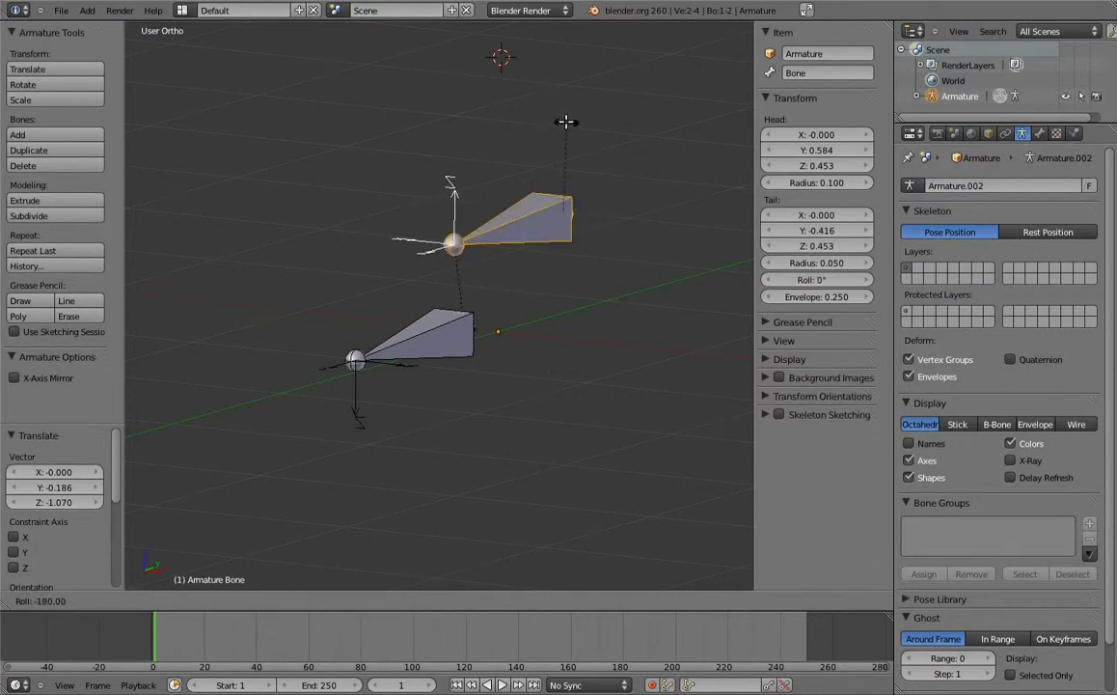
pyautogui.click(511, 111)
pyautogui.rightClick(420, 336)
pyautogui.press('KP_1')
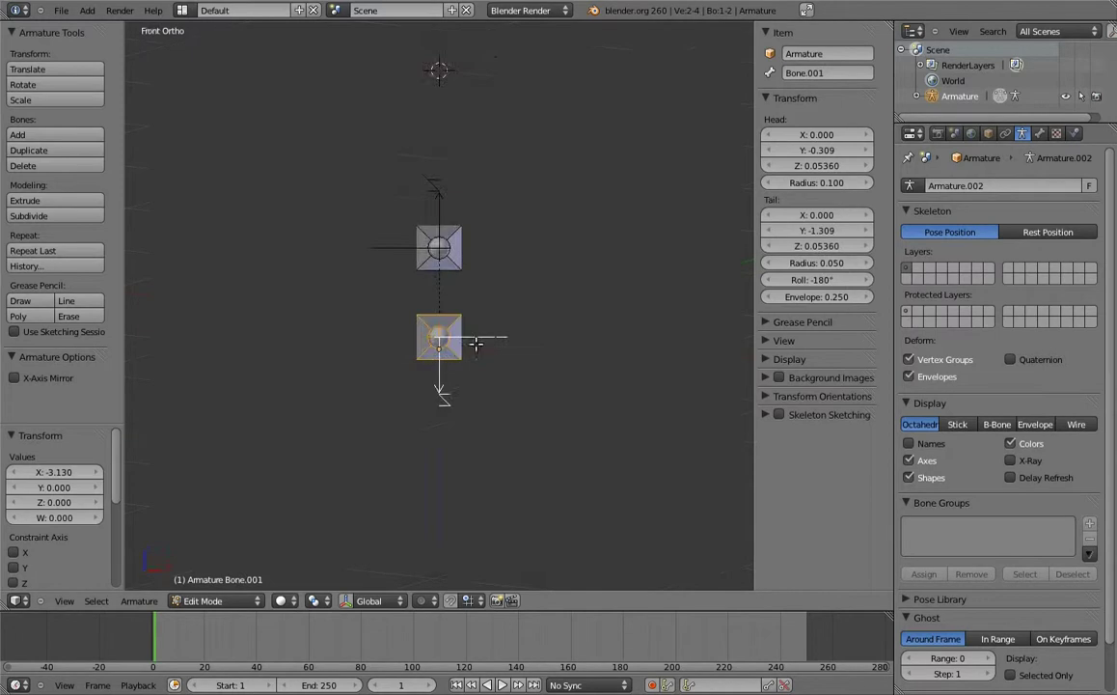
pyautogui.hotkey('ctrl', 'r')
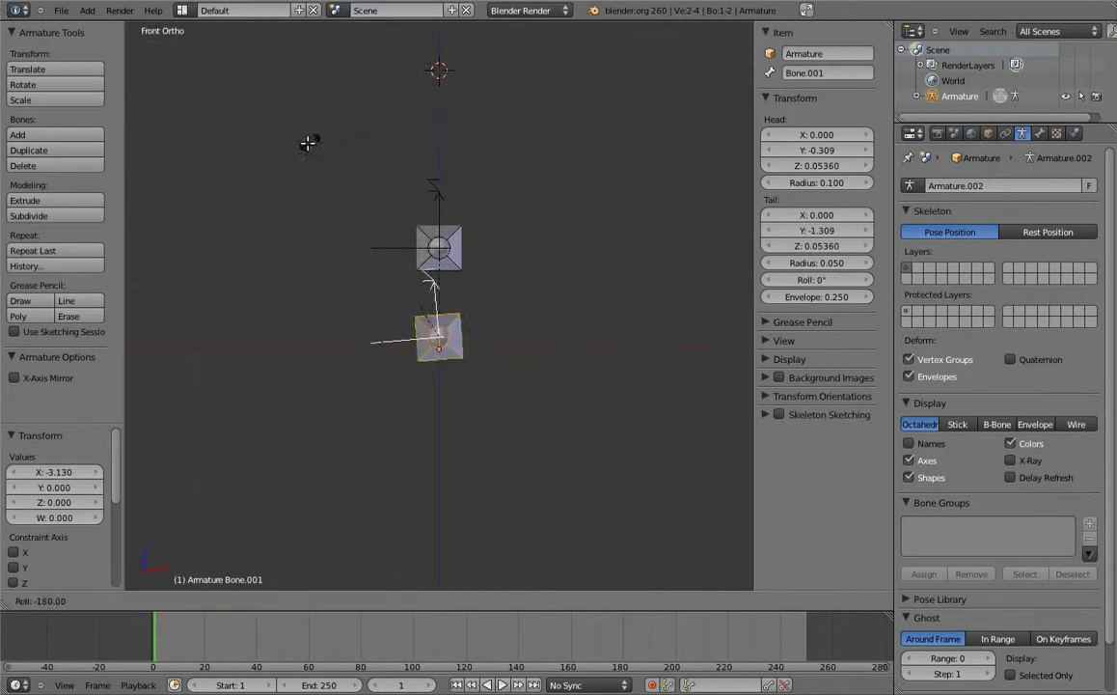
pyautogui.click(336, 136)
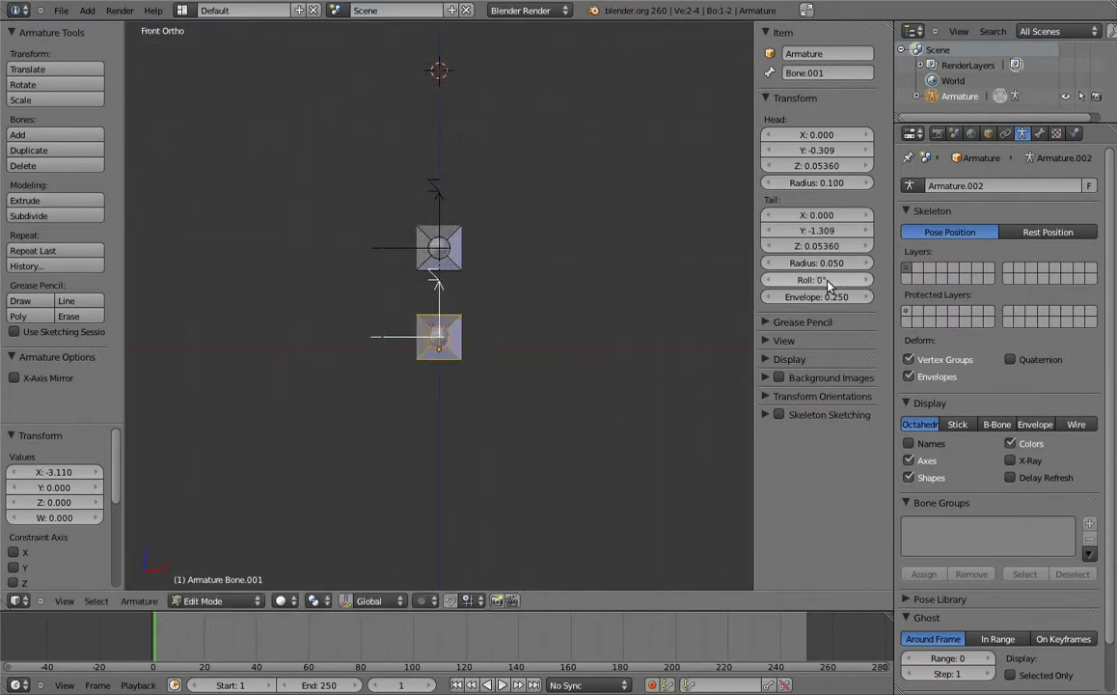
pyautogui.moveTo(823, 284)
pyautogui.mouseDown()
pyautogui.moveTo(966, 295)
pyautogui.moveTo(787, 285)
pyautogui.mouseUp()
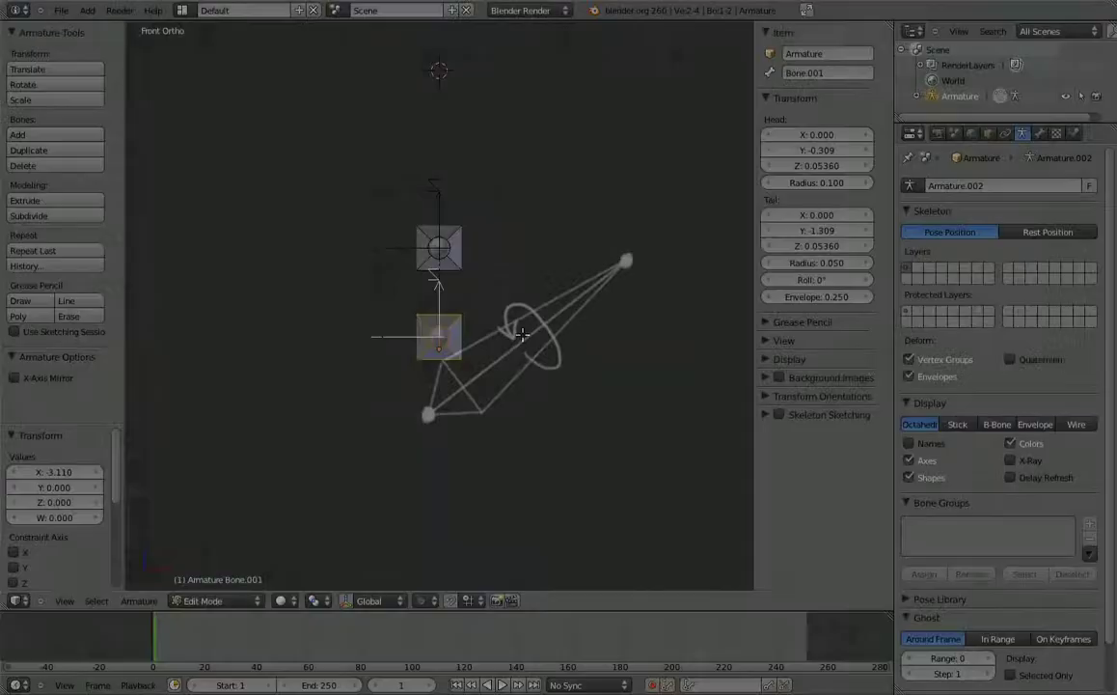
# Enter Pose Mode and set the lower bone's rotation mode to XYZ Euler.
pyautogui.hotkey('ctrl', 'Tab')
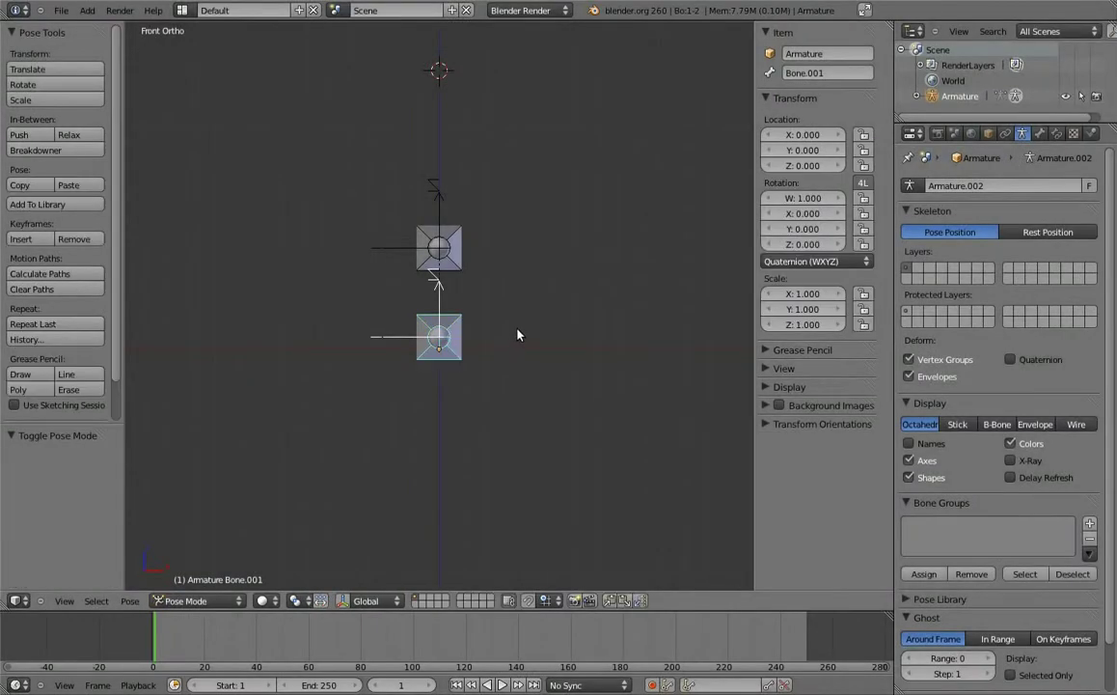
pyautogui.moveTo(581, 267); pyautogui.dragTo(492, 314, button='middle')
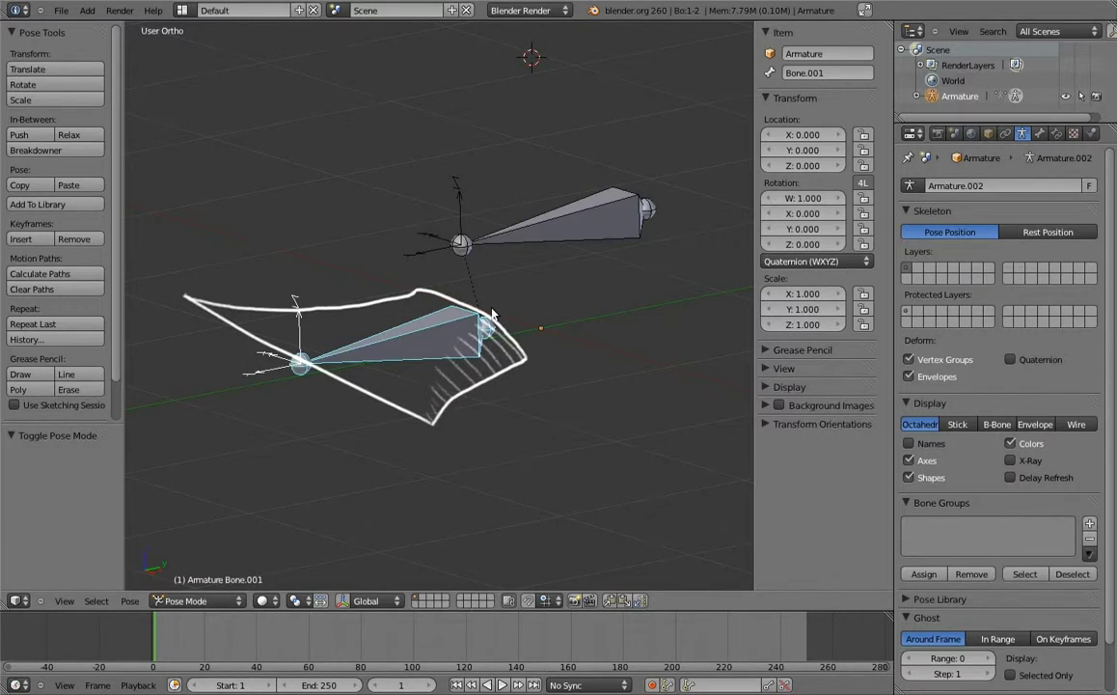
pyautogui.click(815, 262)
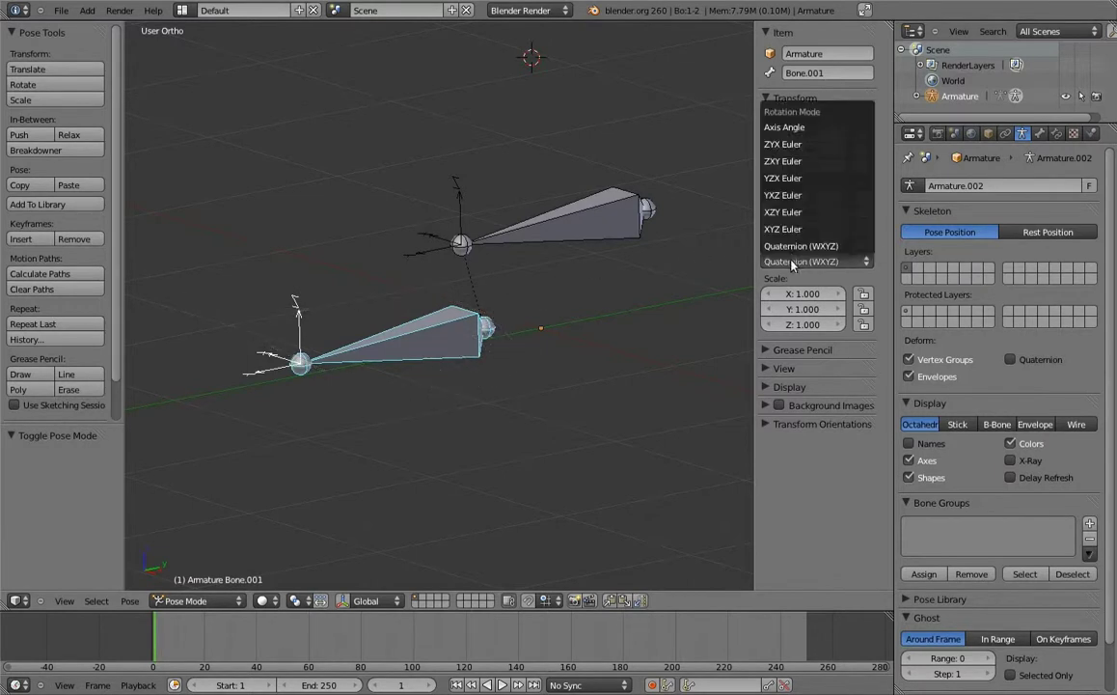
pyautogui.click(793, 232)
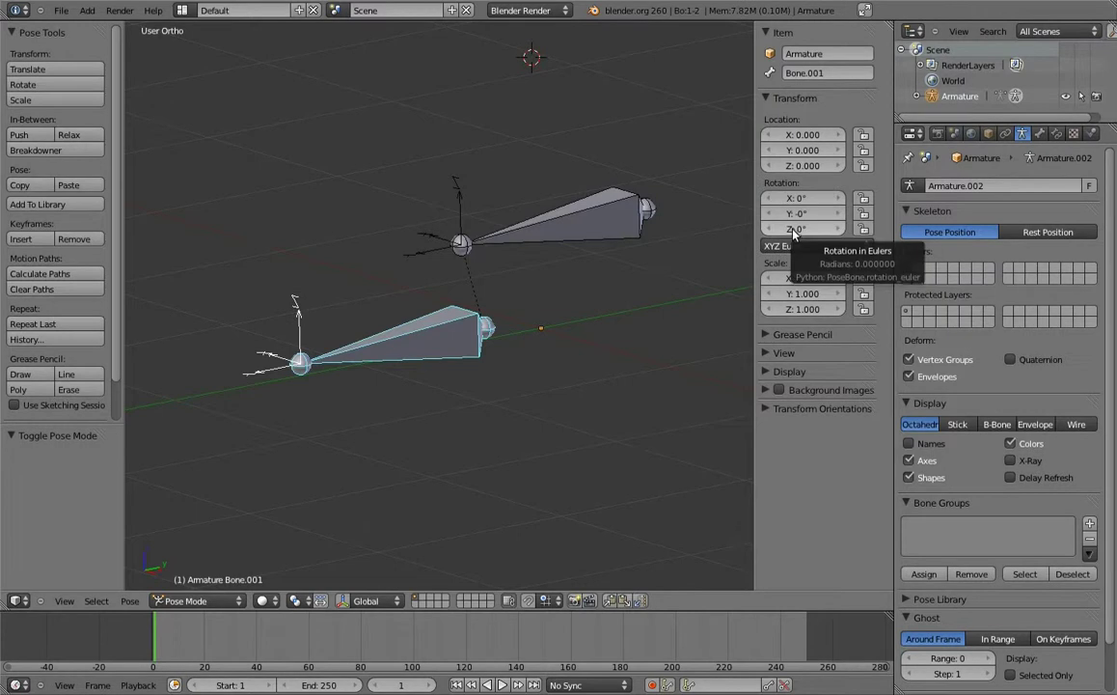
# Lock the bone's Y and Z rotation and its X, Y and Z location.
pyautogui.click(865, 214)
pyautogui.click(865, 228)
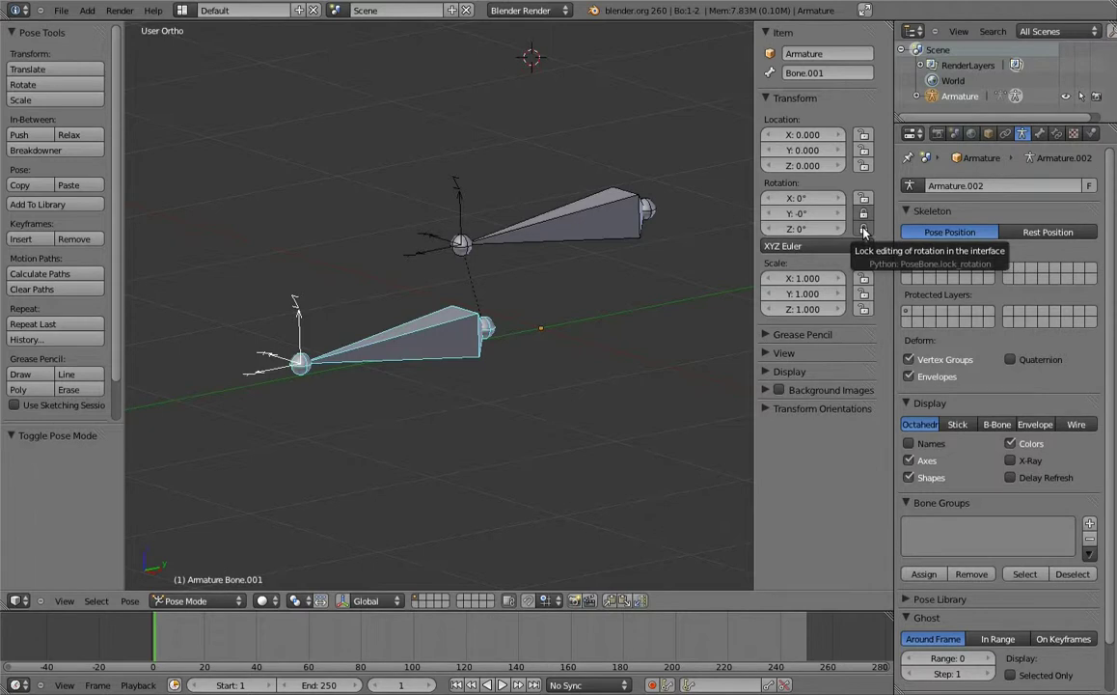
pyautogui.moveTo(865, 198); pyautogui.dragTo(864, 134)
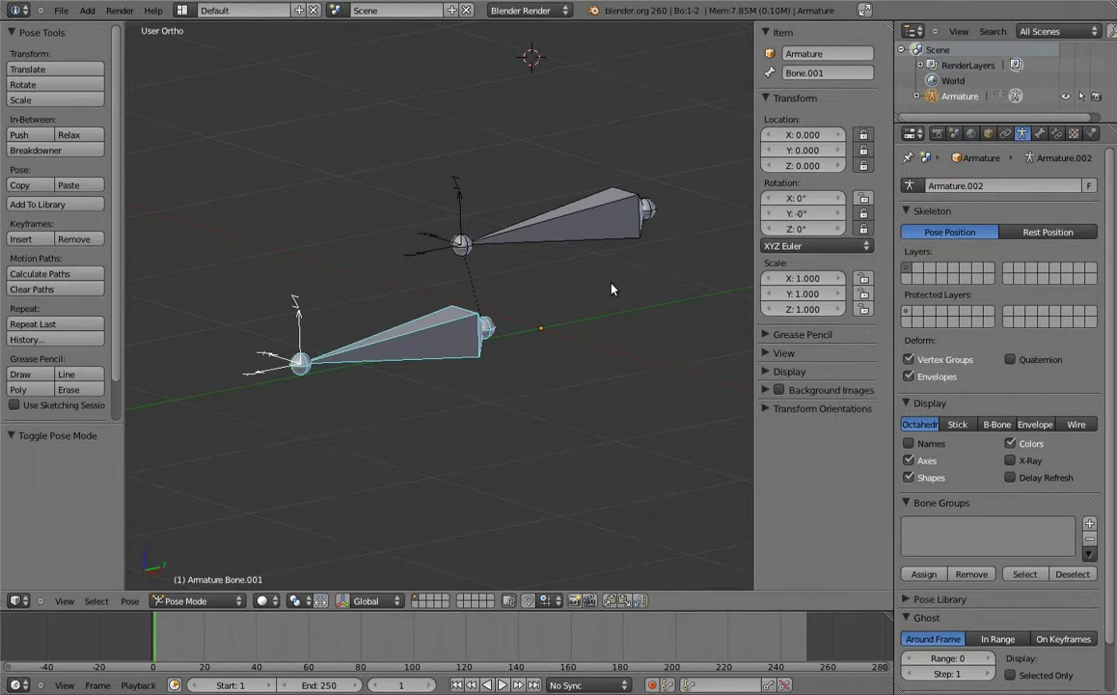
pyautogui.rightClick(583, 245)
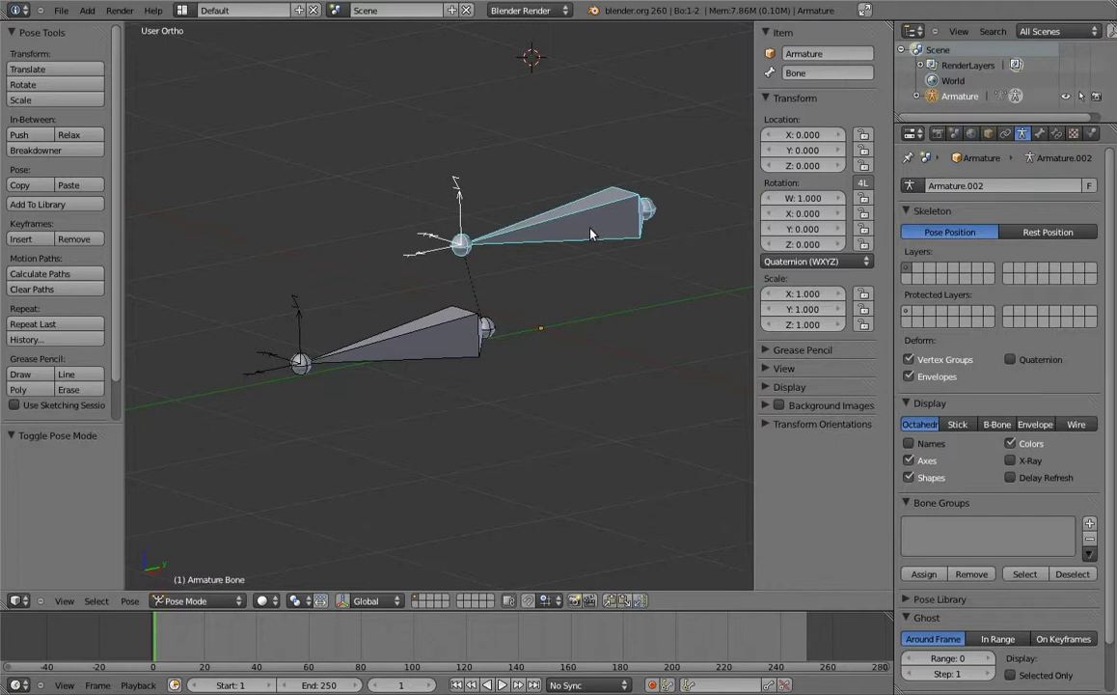
pyautogui.press('KP_3')
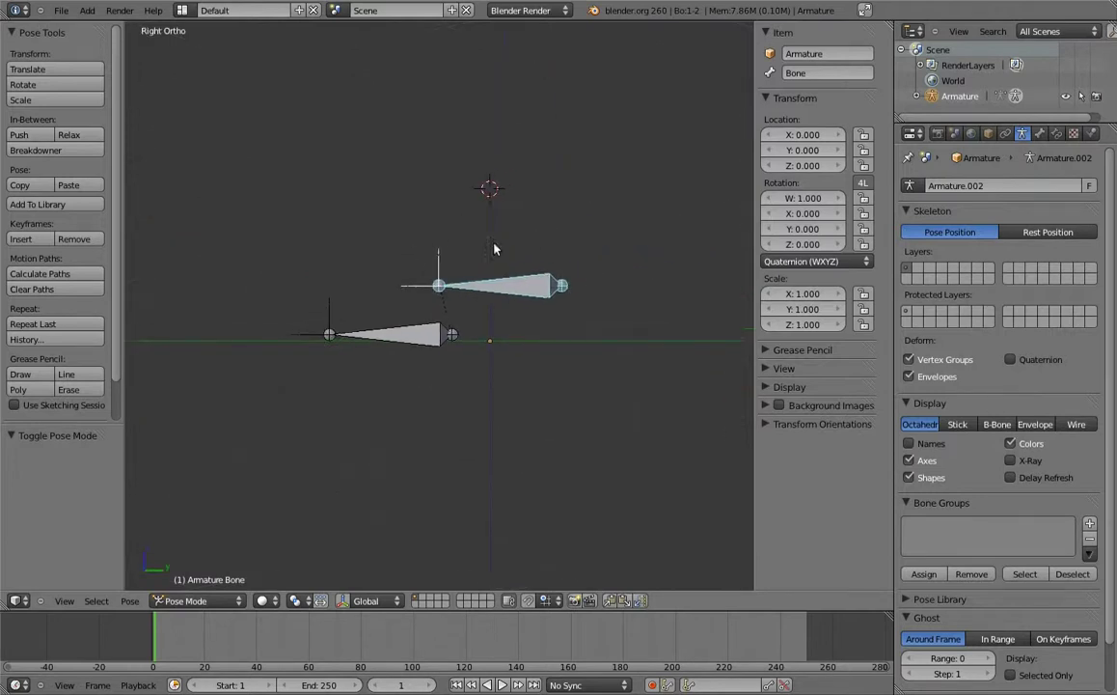
pyautogui.press('r')
pyautogui.press('r')
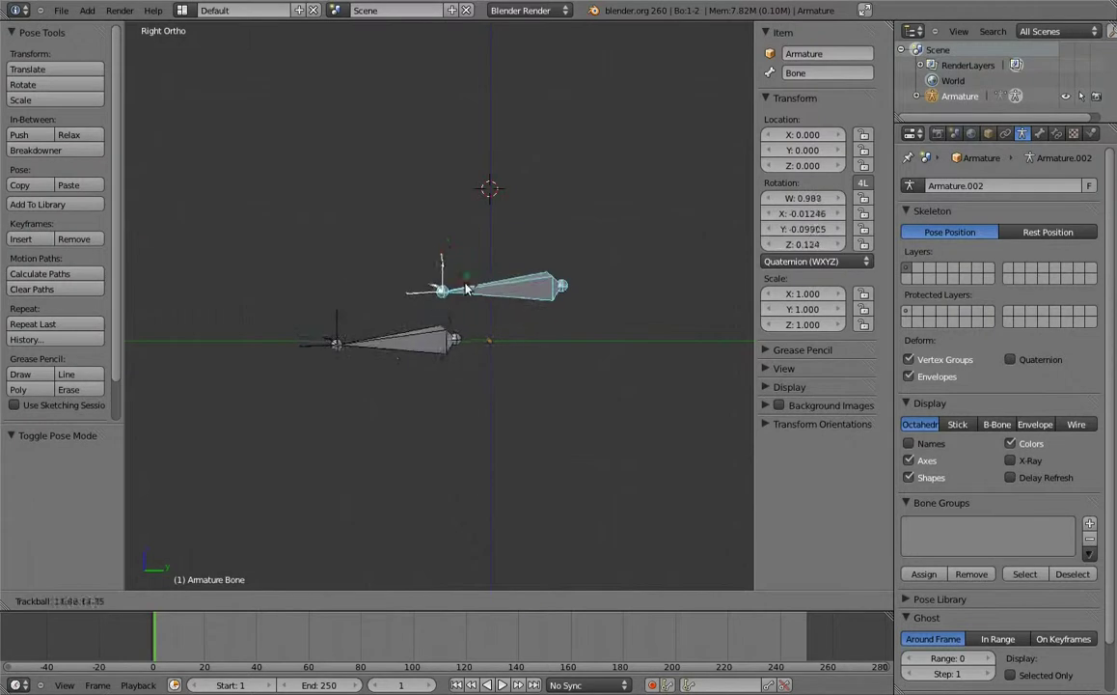
pyautogui.click(441, 256)
pyautogui.rightClick(394, 344)
pyautogui.press('r')
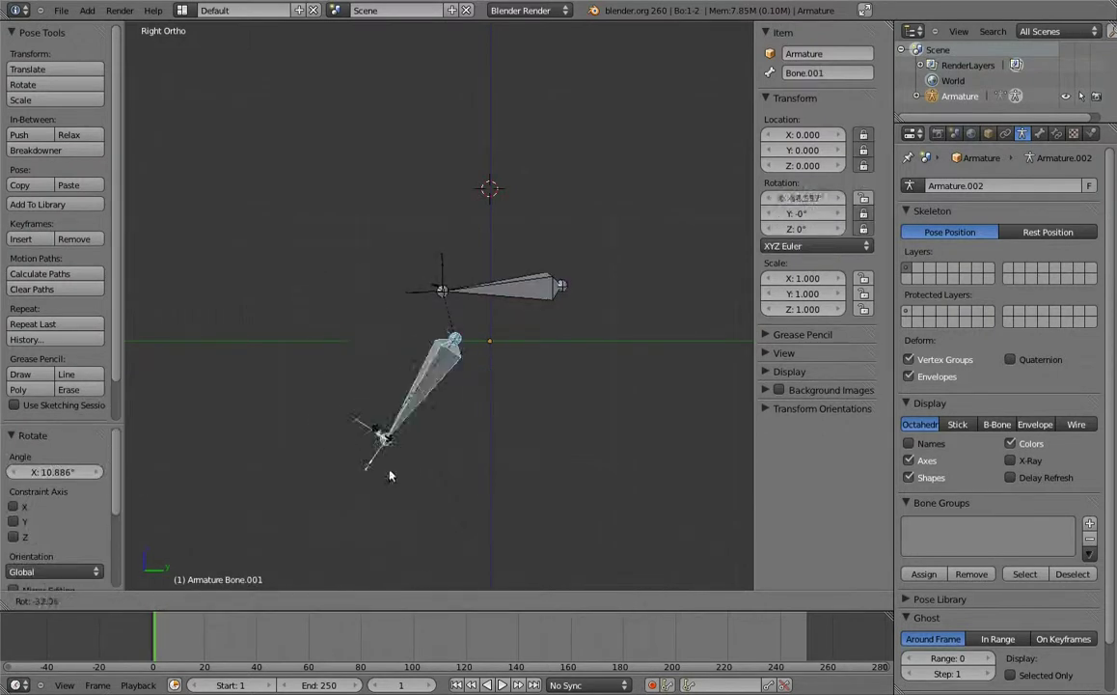
pyautogui.press('Escape')
pyautogui.press('a')
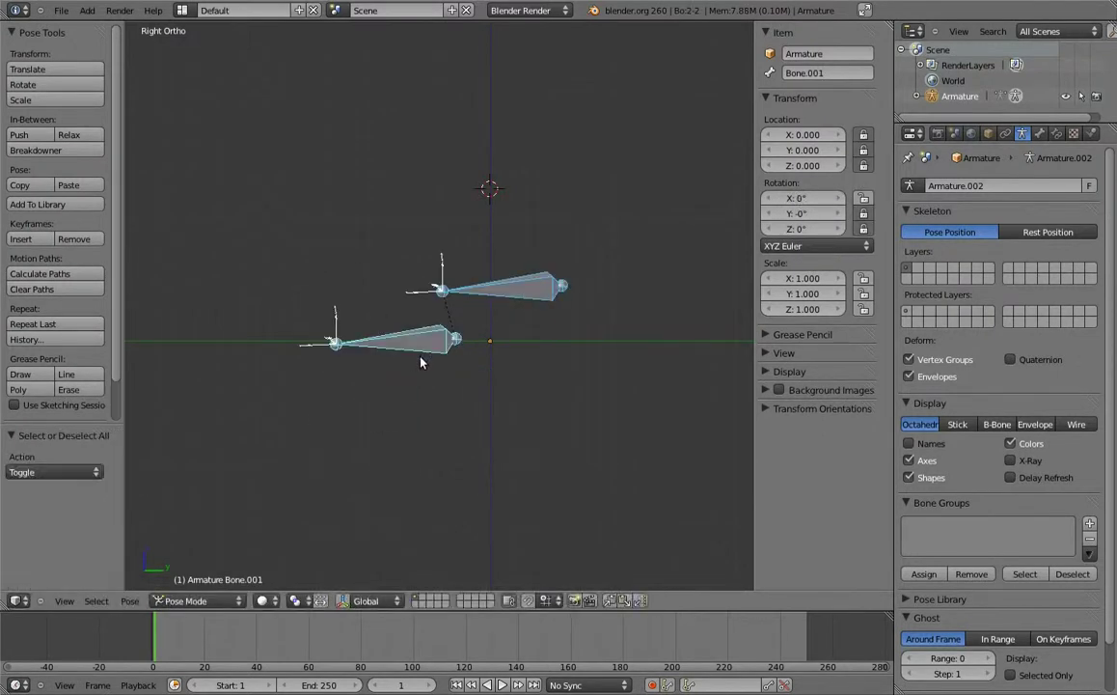
pyautogui.hotkey('alt', 'r')
pyautogui.hotkey('alt', 's')
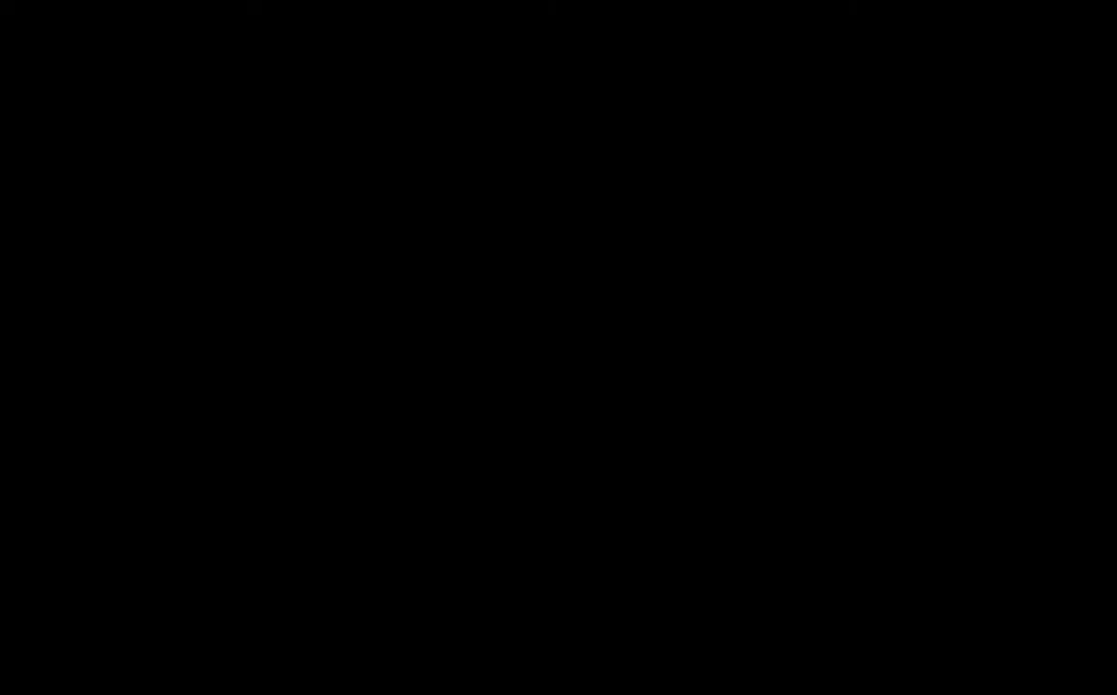
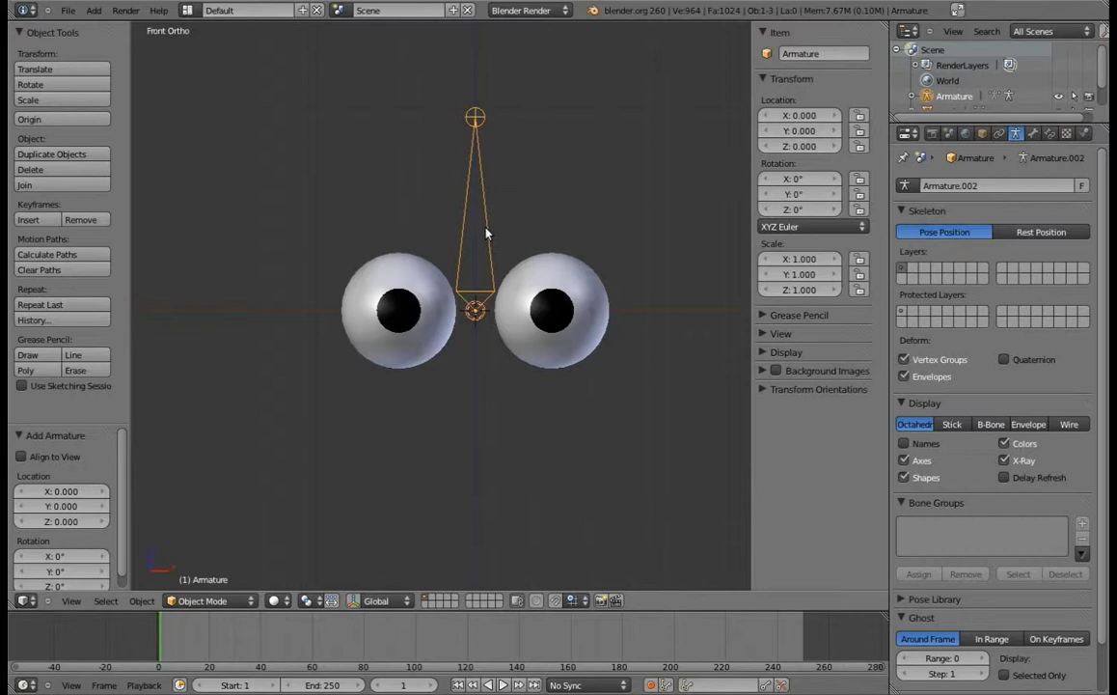
# In the armature's Edit Mode, raise the existing bone above the eyes.
pyautogui.press('Tab')
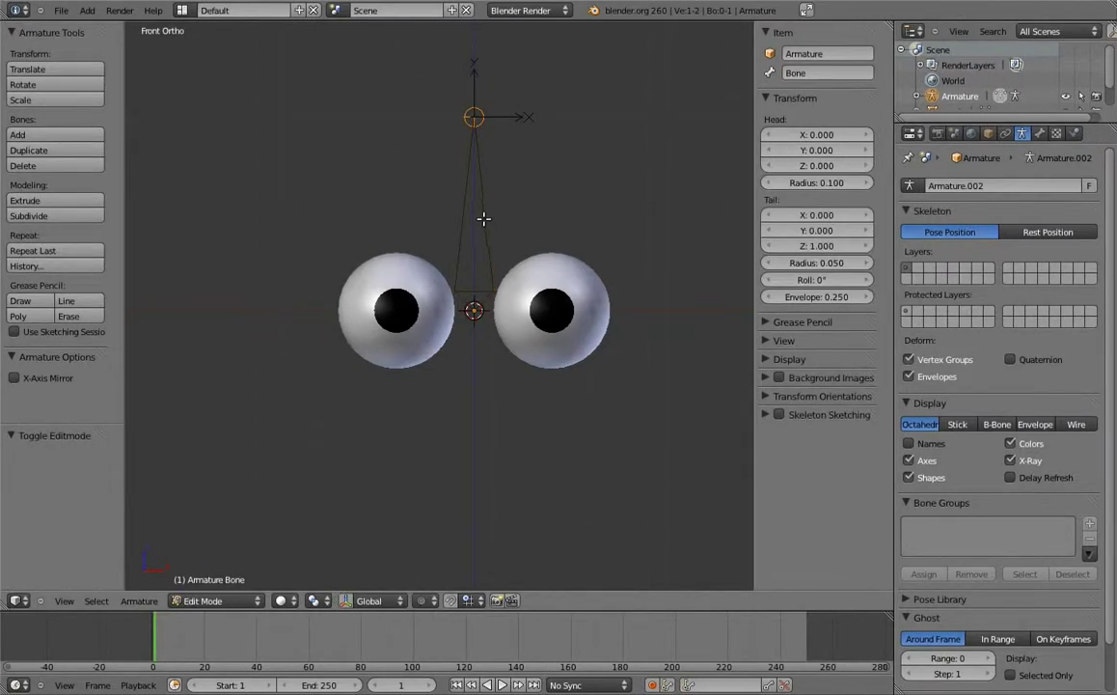
pyautogui.press('g')
pyautogui.click(558, 166)
pyautogui.keyDown('shift'); pyautogui.moveTo(524, 251); pyautogui.dragTo(532, 305, button='middle'); pyautogui.keyUp('shift')
# Add a second bone and place it over the other eye.
pyautogui.hotkey('shift', 'a')
pyautogui.rightClick(446, 259)
pyautogui.press('g')
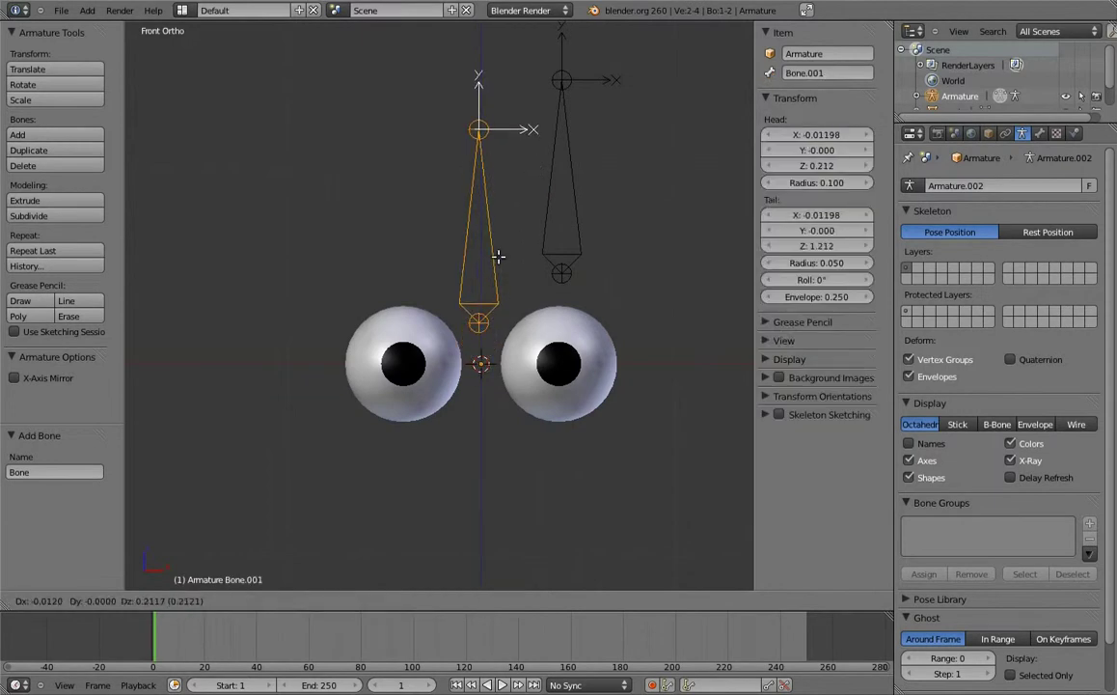
pyautogui.click(435, 230)
# Rotate both bones -90° in side view so they lie horizontal.
pyautogui.rightClick(550, 183)
pyautogui.keyDown('shift'); pyautogui.rightClick(431, 208); pyautogui.keyUp('shift')
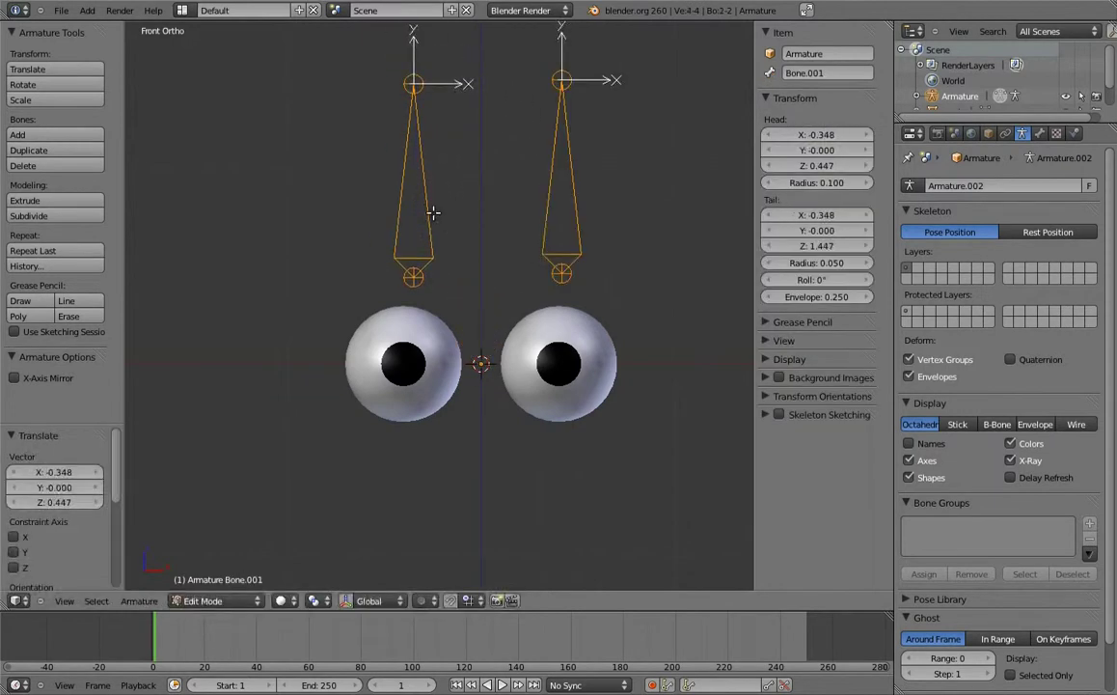
pyautogui.press('KP_3')
pyautogui.keyDown('shift'); pyautogui.moveTo(506, 138); pyautogui.dragTo(405, 211, button='middle'); pyautogui.keyUp('shift')
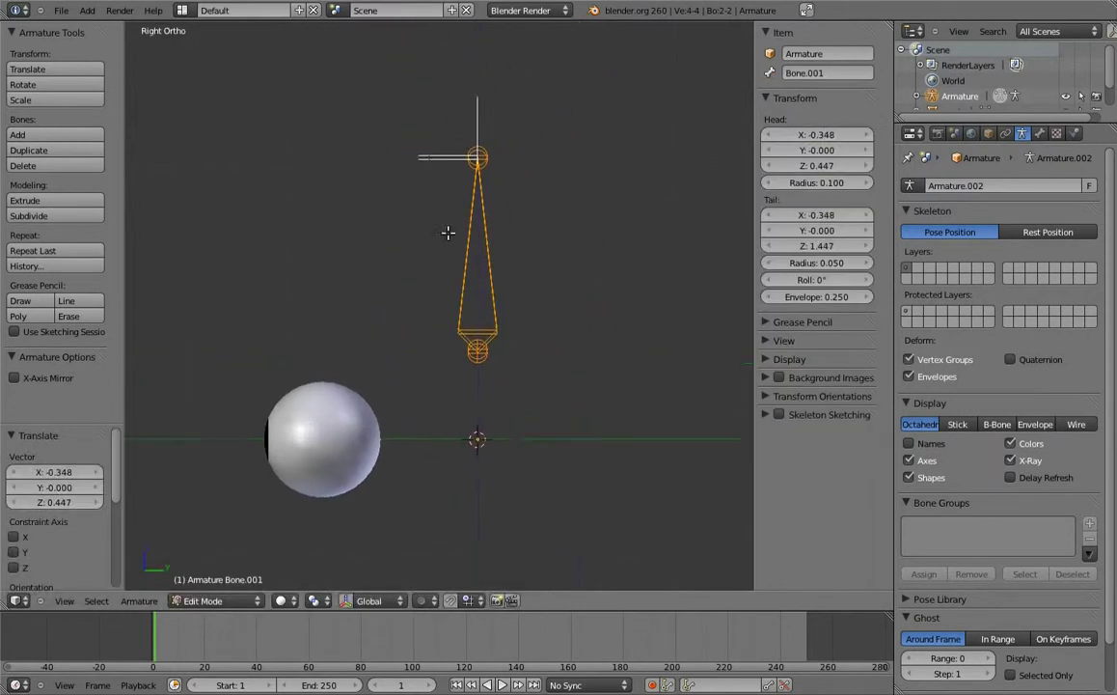
pyautogui.press('r')
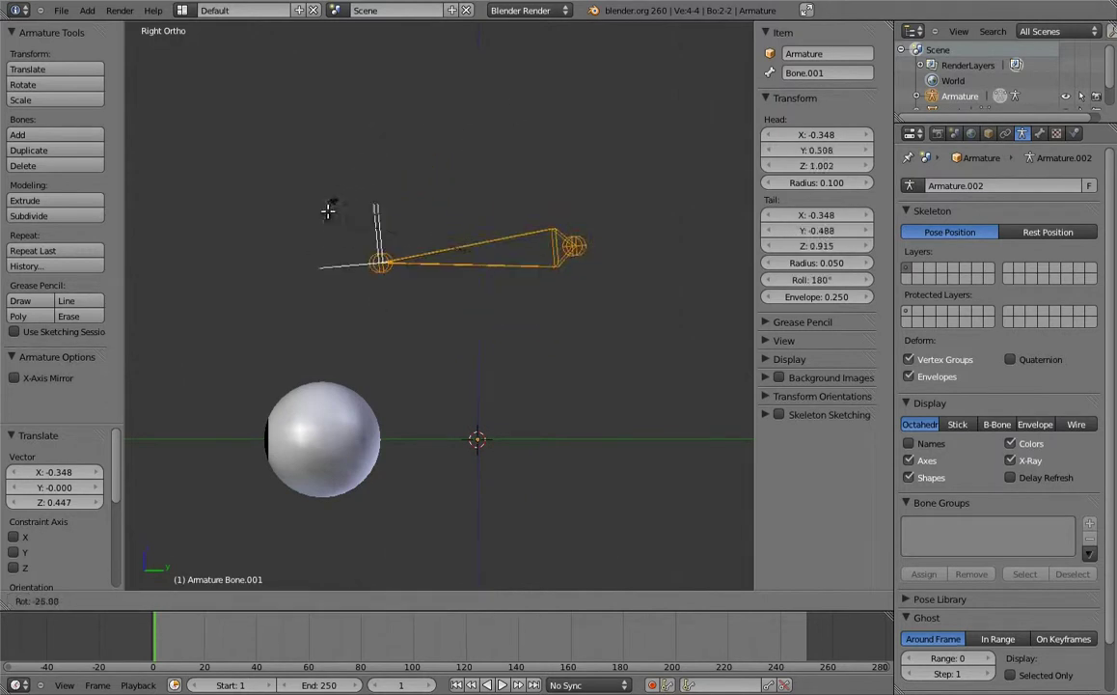
pyautogui.click(332, 202)
# Roll both bones to 360° so they point straight back from the eyeballs.
pyautogui.press('KP_1')
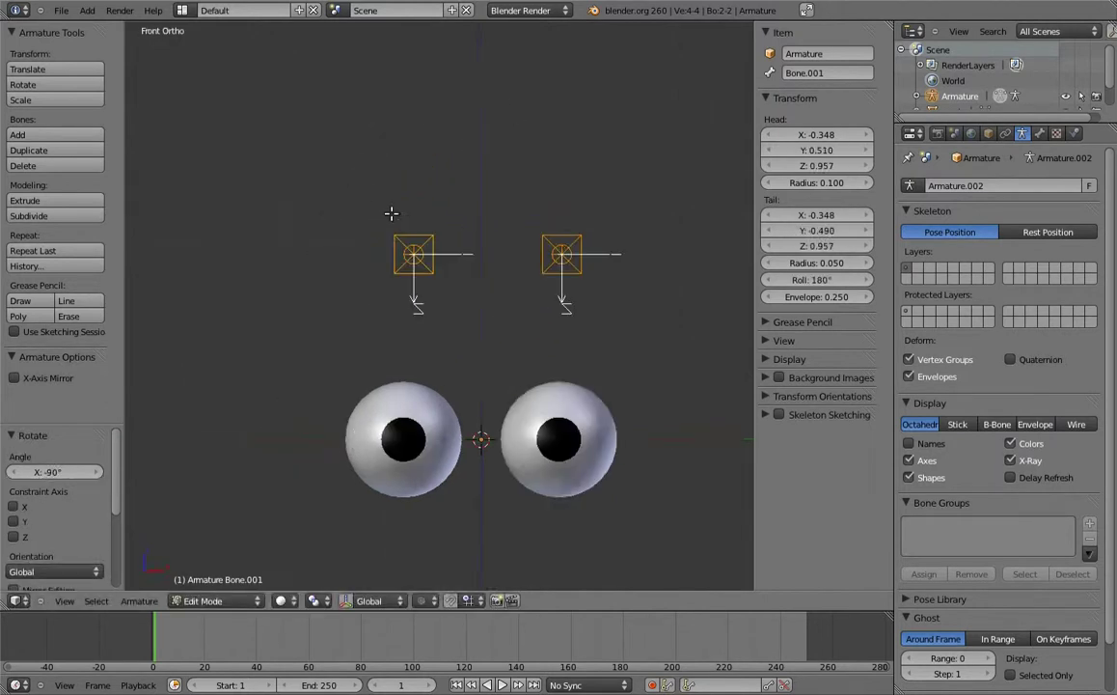
pyautogui.hotkey('ctrl', 'r')
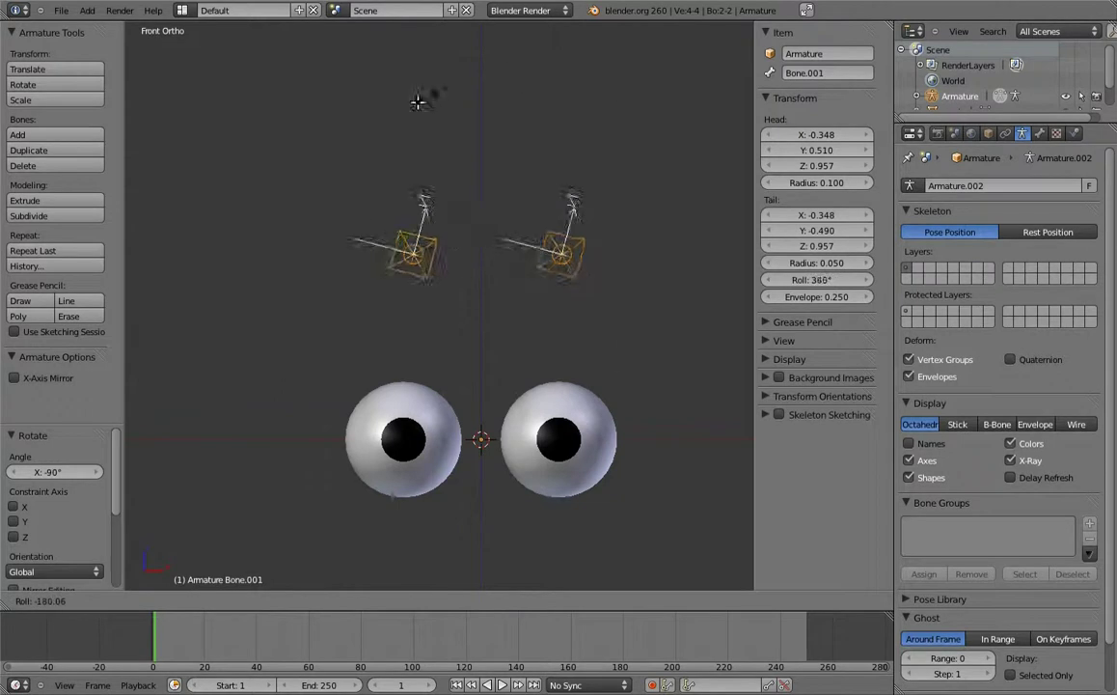
pyautogui.click(388, 130)
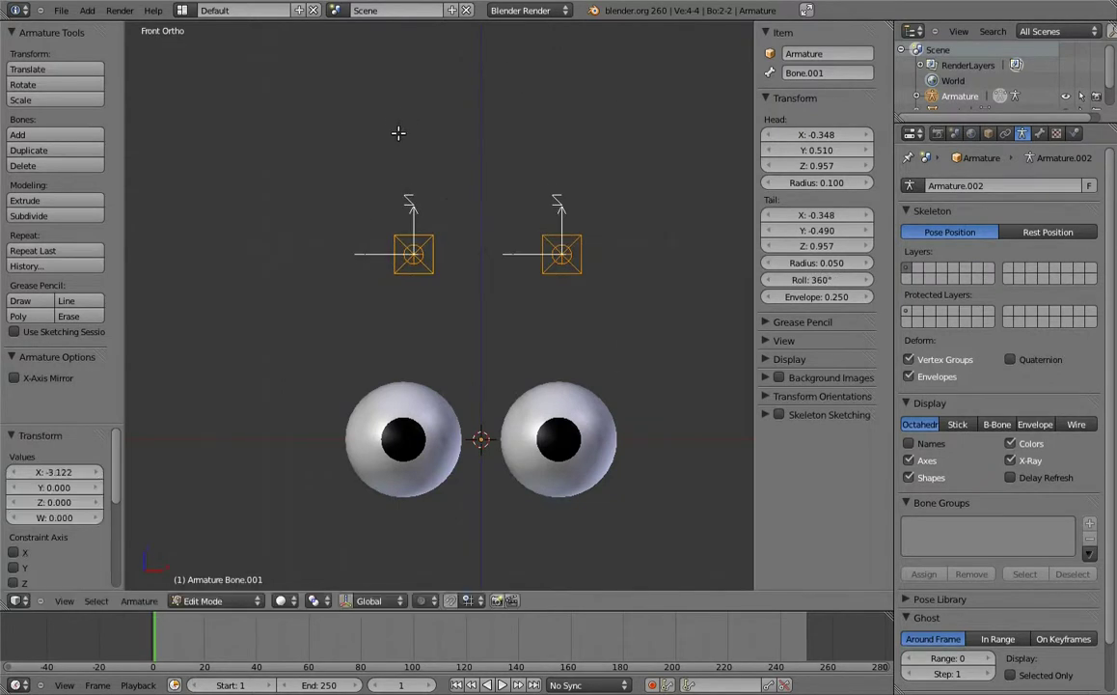
pyautogui.press('KP_3')
pyautogui.keyDown('shift'); pyautogui.moveTo(419, 291); pyautogui.dragTo(496, 245, button='middle'); pyautogui.keyUp('shift')
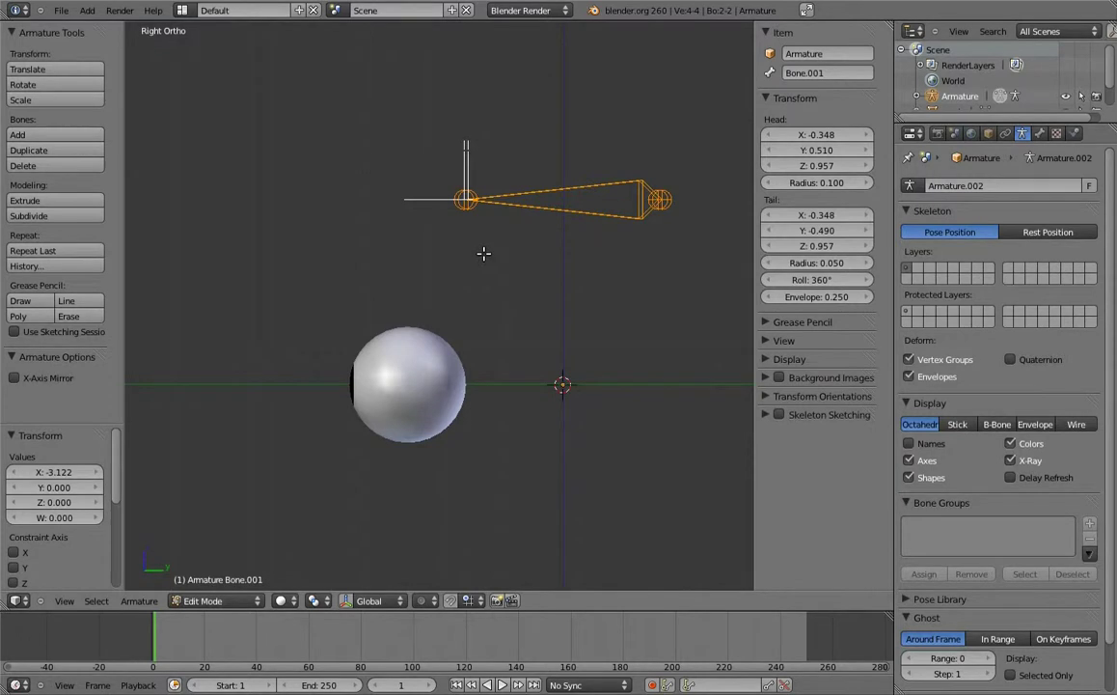
pyautogui.moveTo(472, 247)
pyautogui.mouseDown(button='middle')
pyautogui.moveTo(447, 356)
pyautogui.moveTo(499, 331)
pyautogui.mouseUp(button='middle')
# Select an edge loop on the eye.L mesh and snap the 3D cursor to its centre.
pyautogui.press('Tab')
pyautogui.rightClick(504, 362)
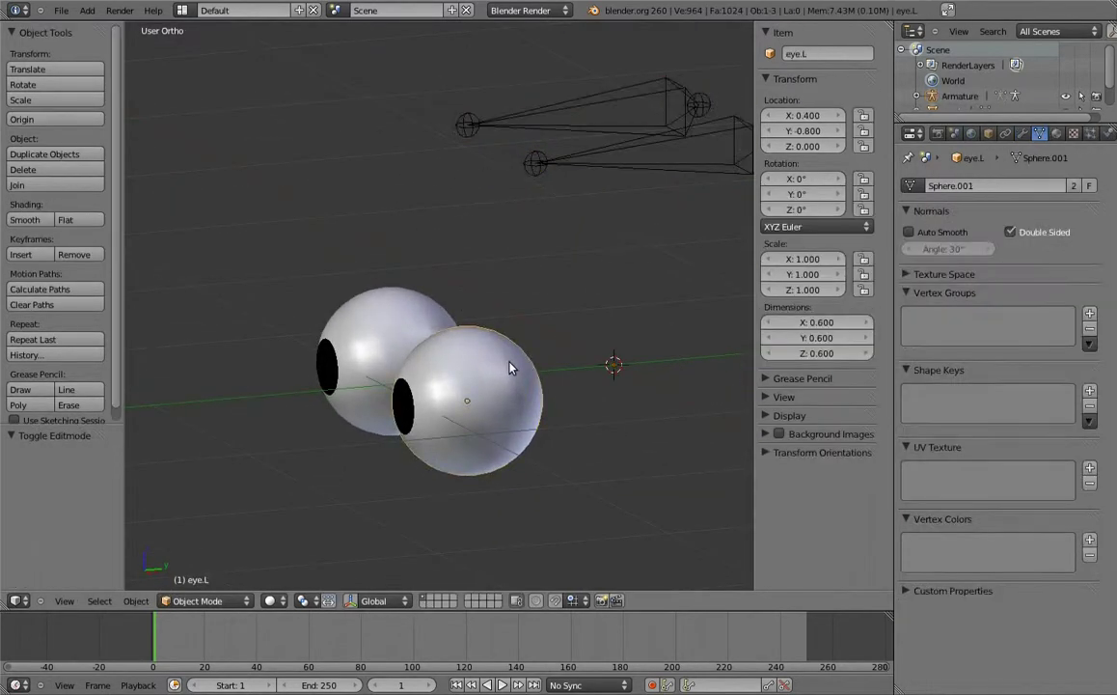
pyautogui.press('Tab')
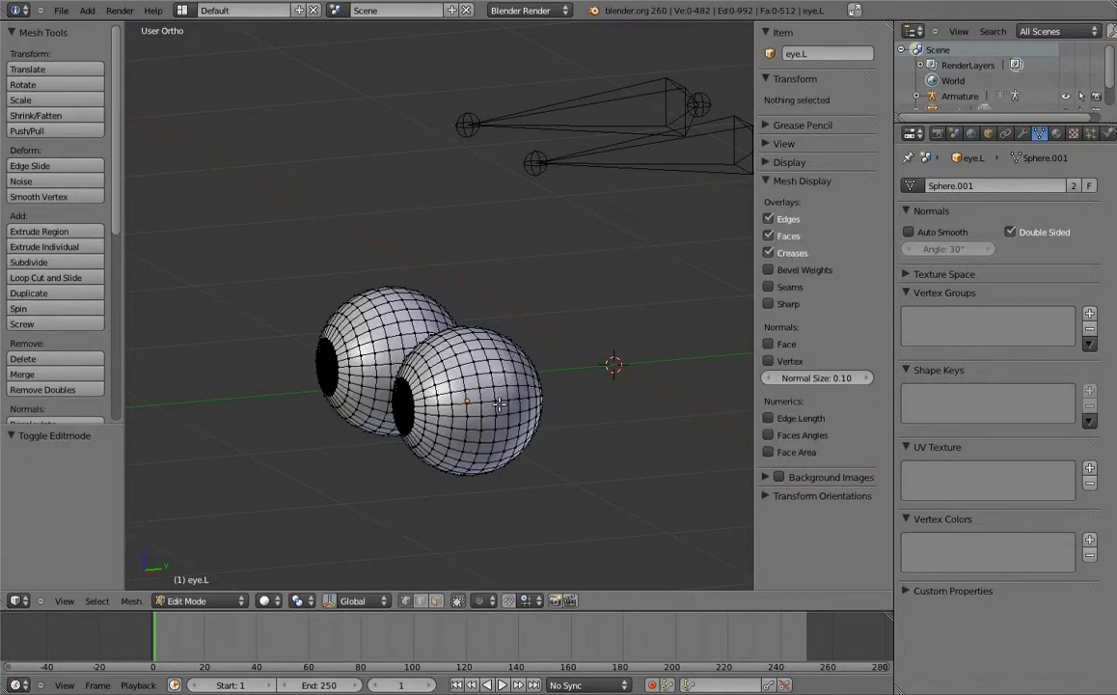
pyautogui.moveTo(505, 385); pyautogui.dragTo(382, 344, button='middle')
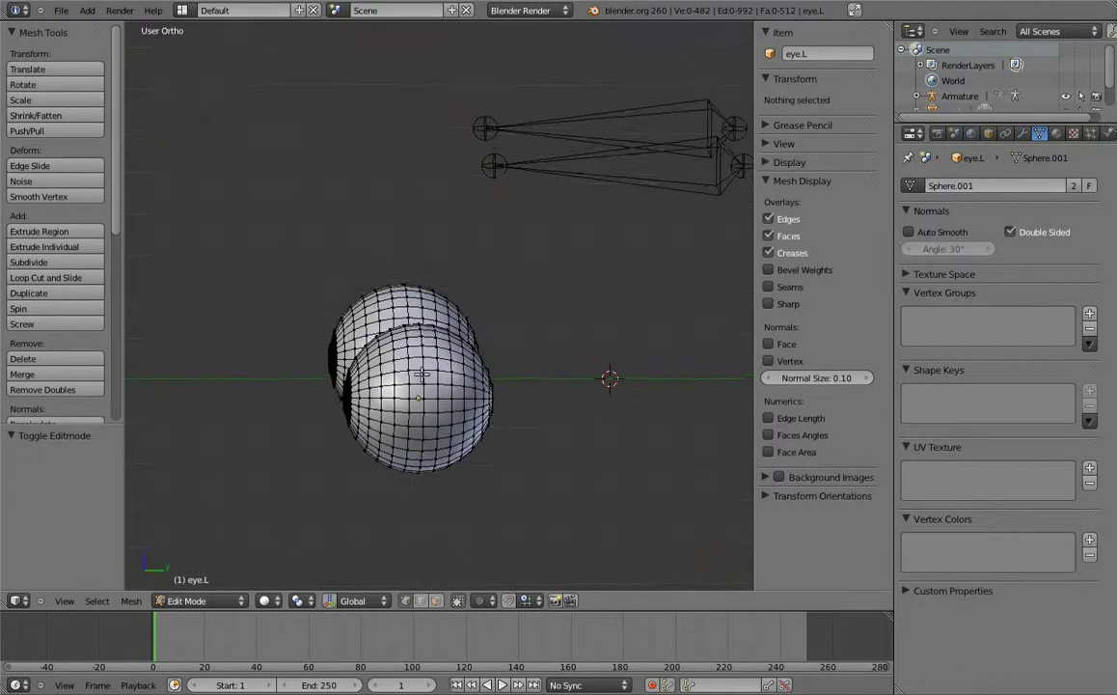
pyautogui.keyDown('alt'); pyautogui.rightClick(382, 339); pyautogui.keyUp('alt')
pyautogui.moveTo(390, 387); pyautogui.dragTo(408, 357, button='middle')
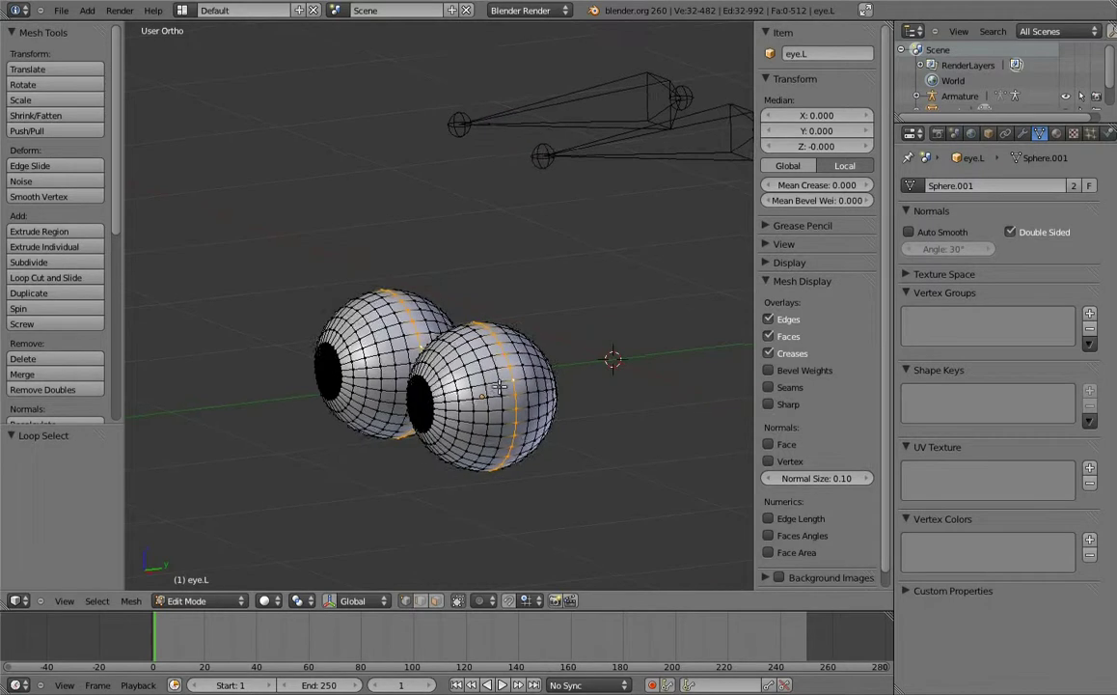
pyautogui.hotkey('shift', 's')
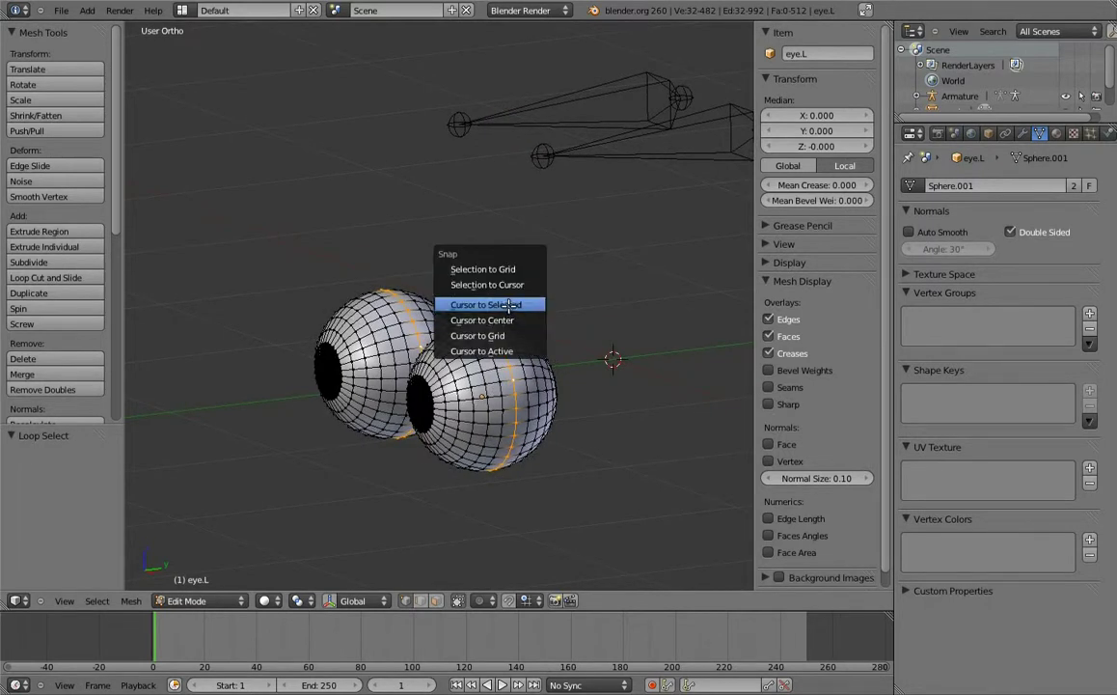
pyautogui.click(509, 307)
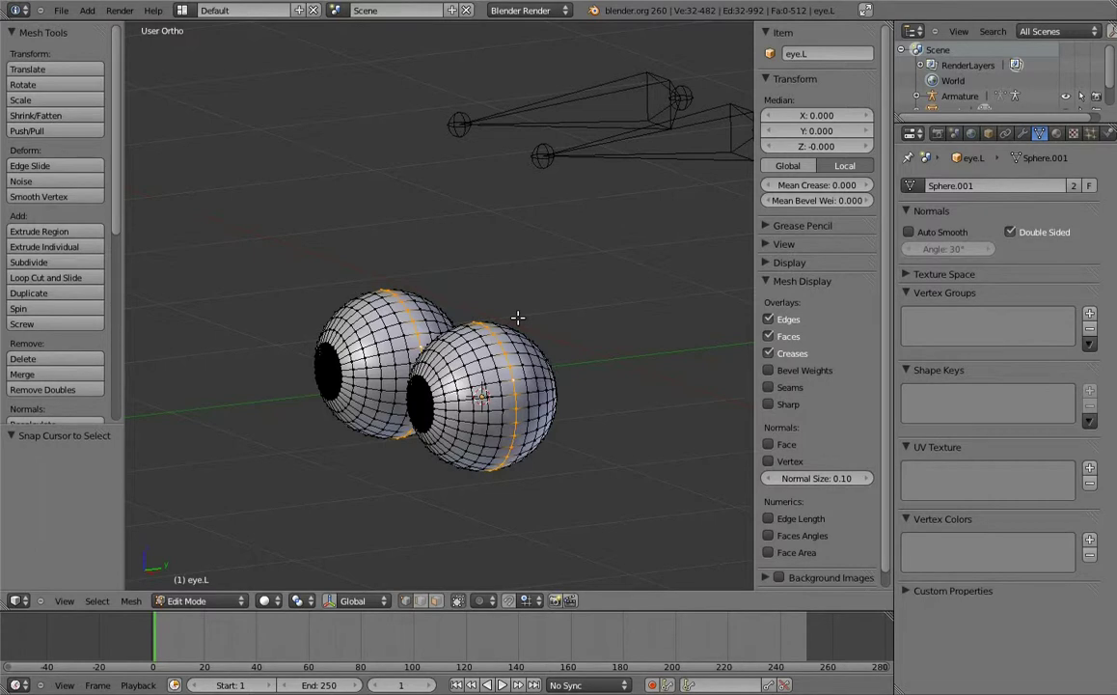
pyautogui.press('Tab')
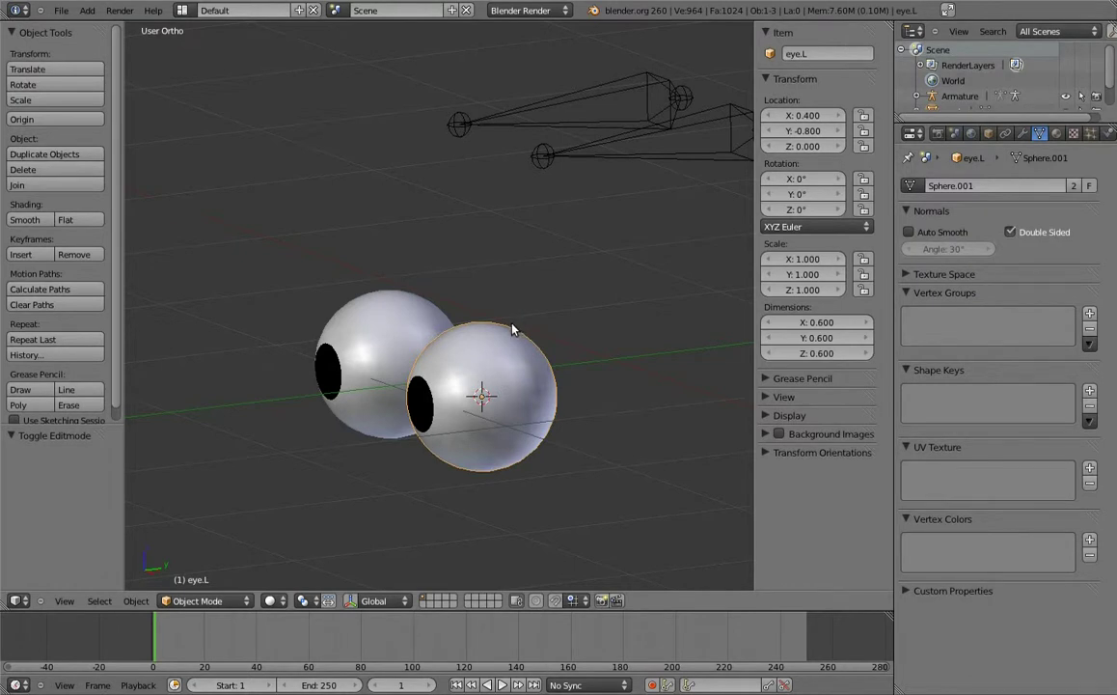
# Snap the first eye bone to the cursor at the eye.L centre.
pyautogui.rightClick(619, 157)
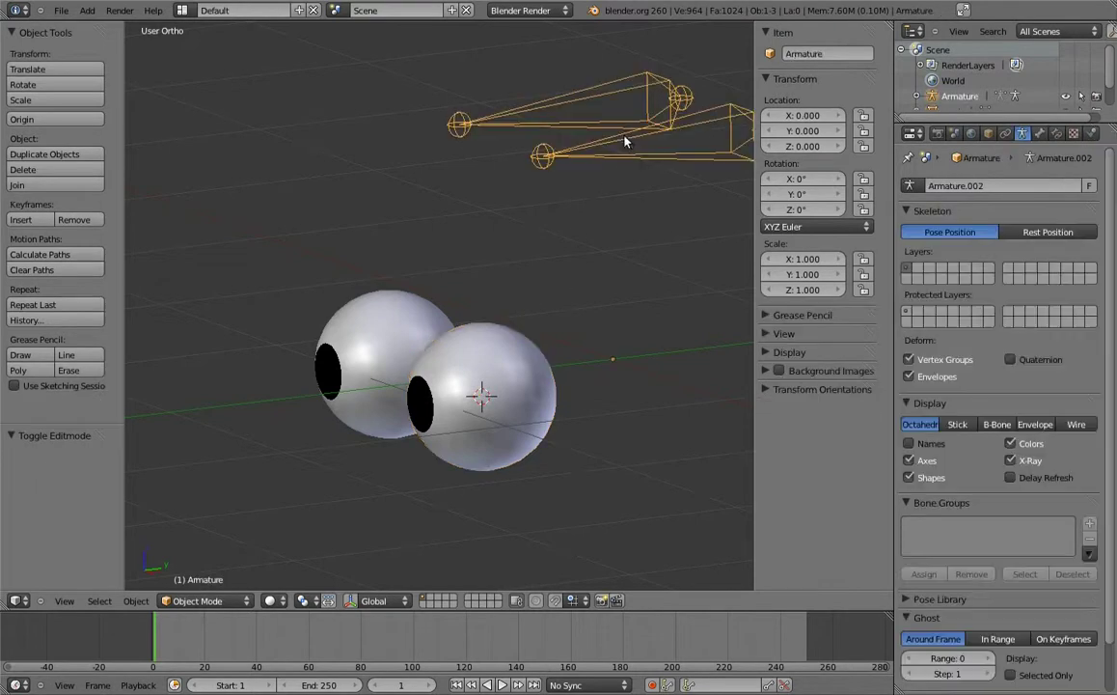
pyautogui.press('Tab')
pyautogui.moveTo(570, 126)
pyautogui.mouseDown(button='middle')
pyautogui.moveTo(571, 167)
pyautogui.moveTo(529, 176)
pyautogui.mouseUp(button='middle')
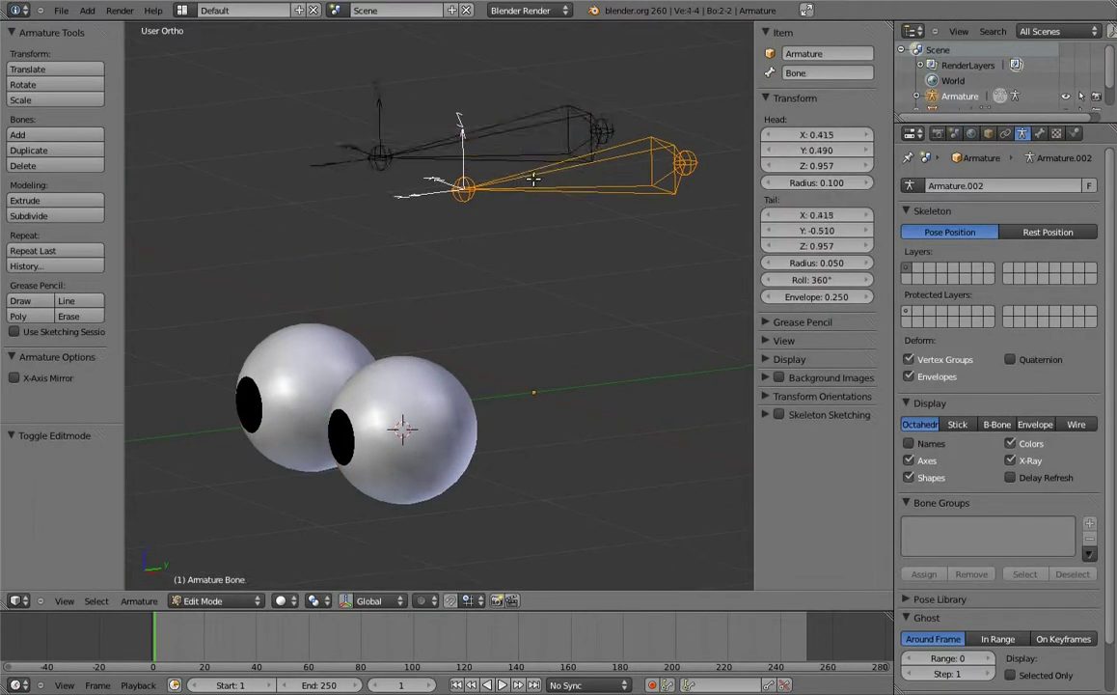
pyautogui.hotkey('shift', 's')
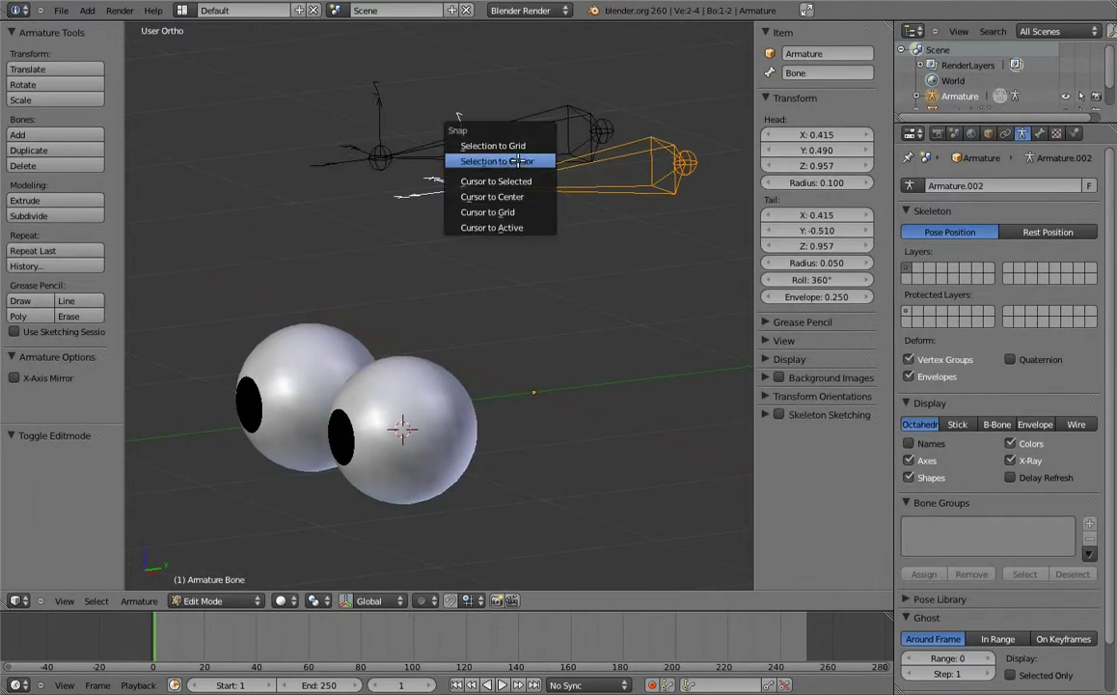
pyautogui.click(519, 161)
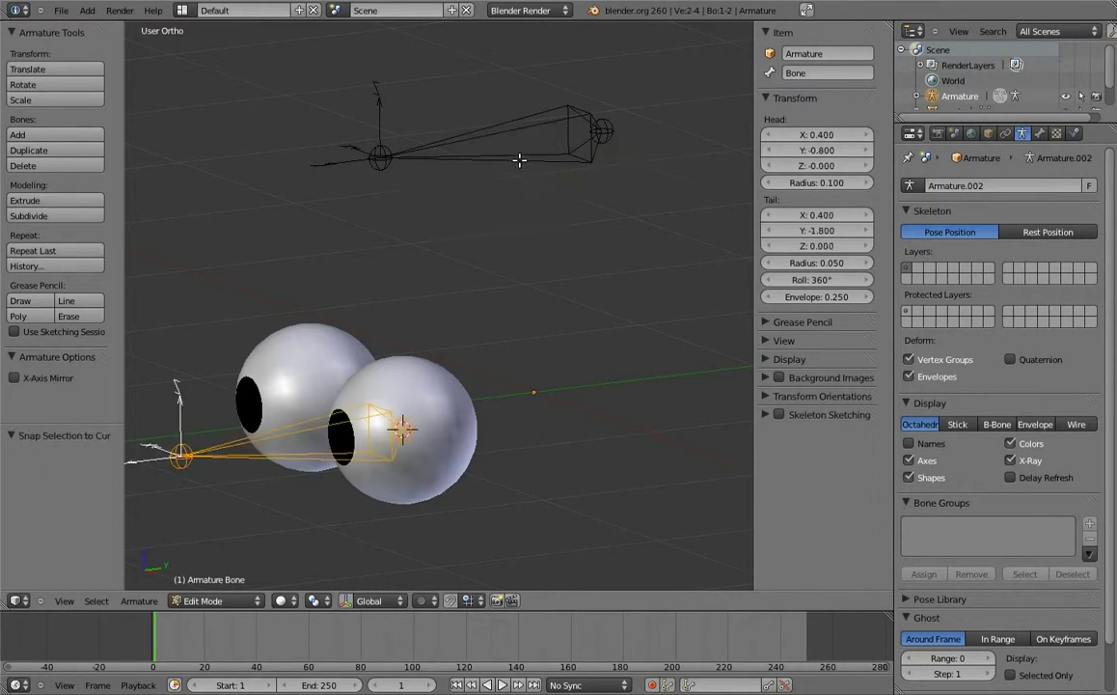
pyautogui.moveTo(397, 336)
pyautogui.mouseDown(button='middle')
pyautogui.moveTo(450, 377)
pyautogui.moveTo(432, 343)
pyautogui.mouseUp(button='middle')
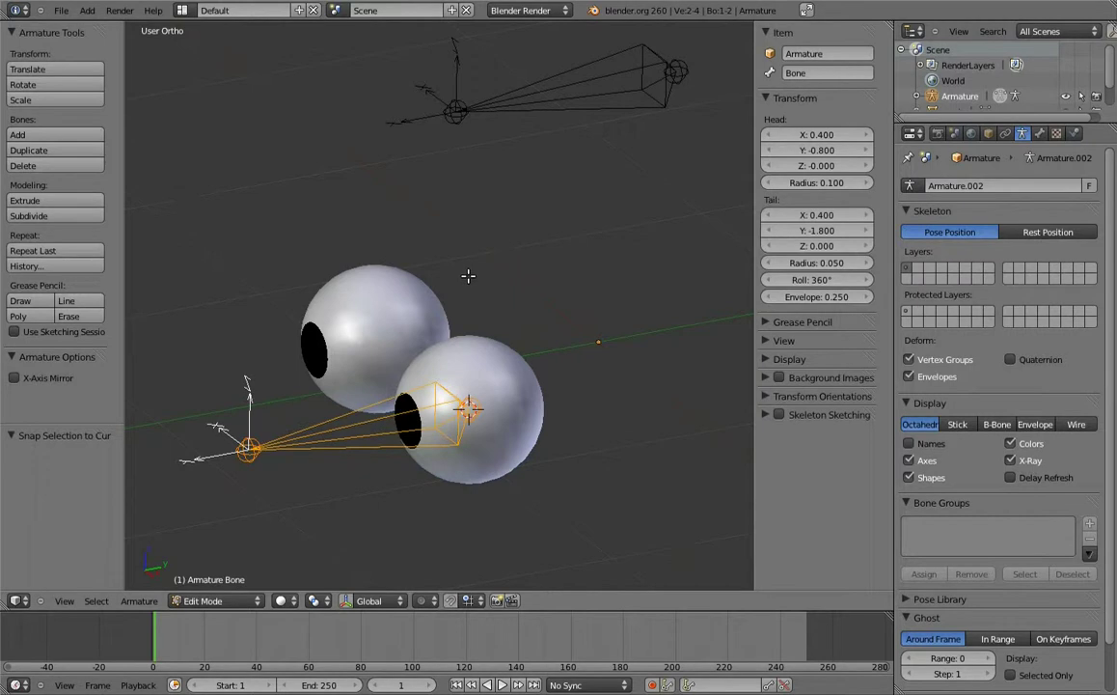
# Move the 3D cursor to the centre of eye.R's edge loop.
pyautogui.press('Tab')
pyautogui.rightClick(403, 303)
pyautogui.press('Tab')
pyautogui.keyDown('alt'); pyautogui.rightClick(367, 284); pyautogui.keyUp('alt')
pyautogui.hotkey('shift', 's')
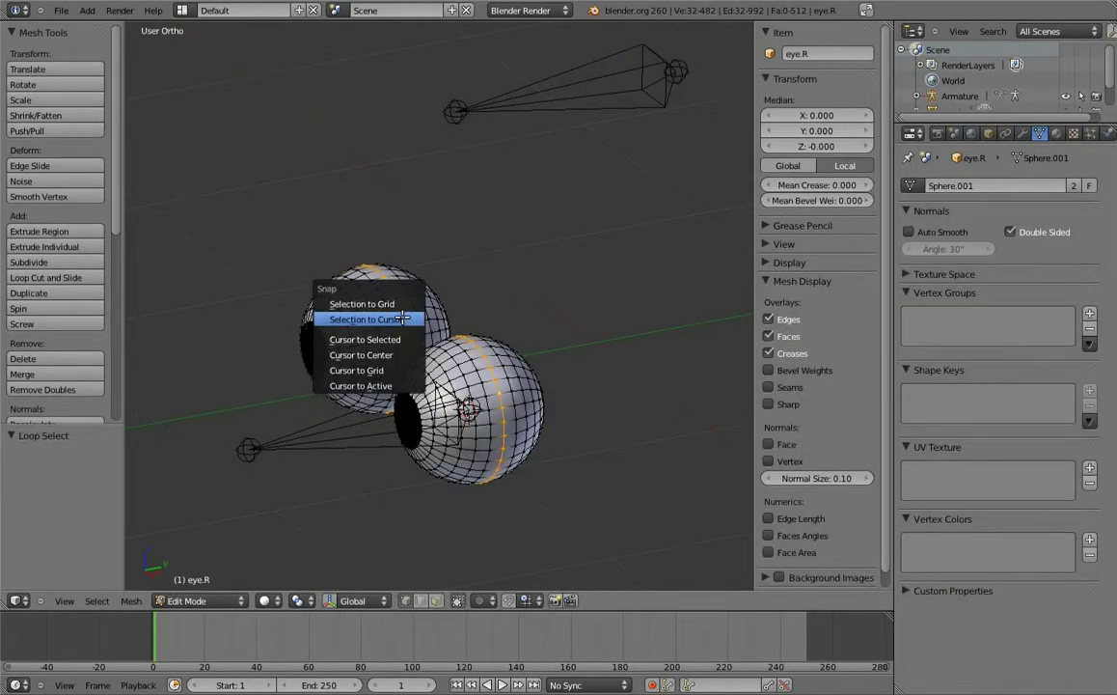
pyautogui.click(381, 340)
pyautogui.press('Tab')
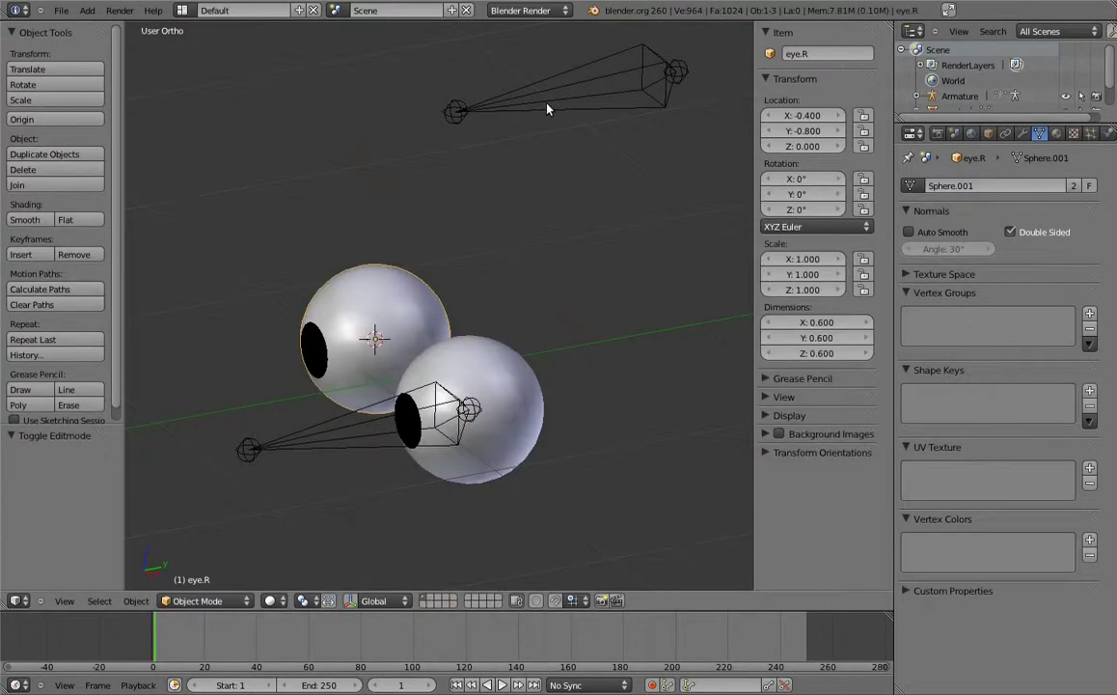
# Snap Bone.001 to the eye.R centre, then select the other eye bone.
pyautogui.rightClick(564, 91)
pyautogui.press('Tab')
pyautogui.hotkey('shift', 's')
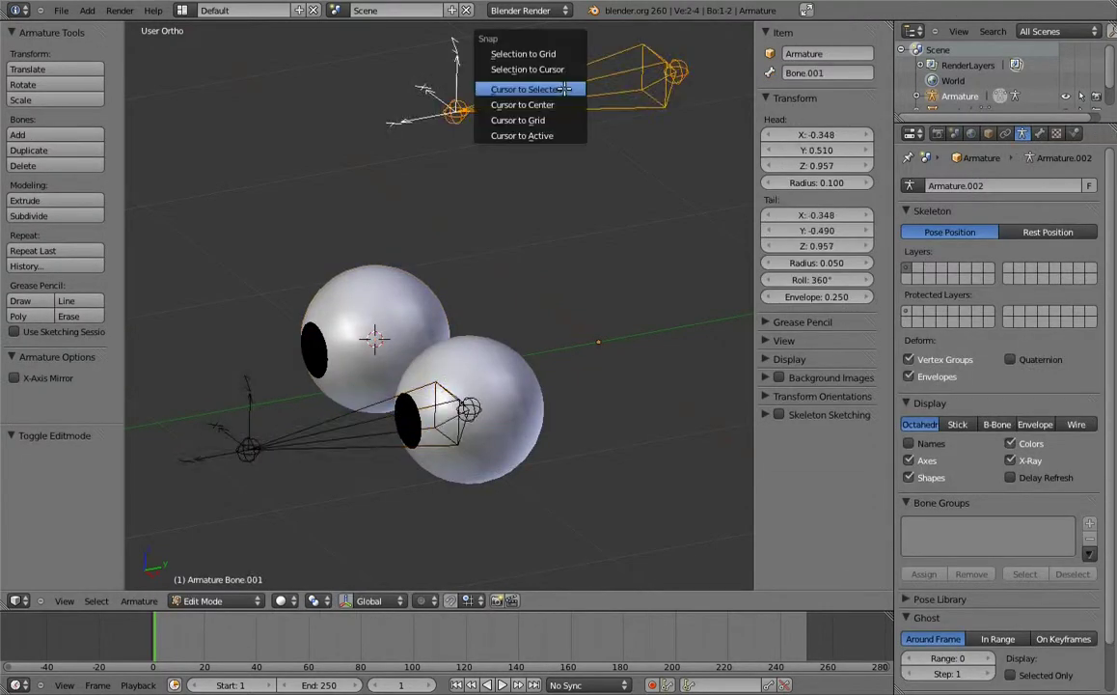
pyautogui.click(503, 65)
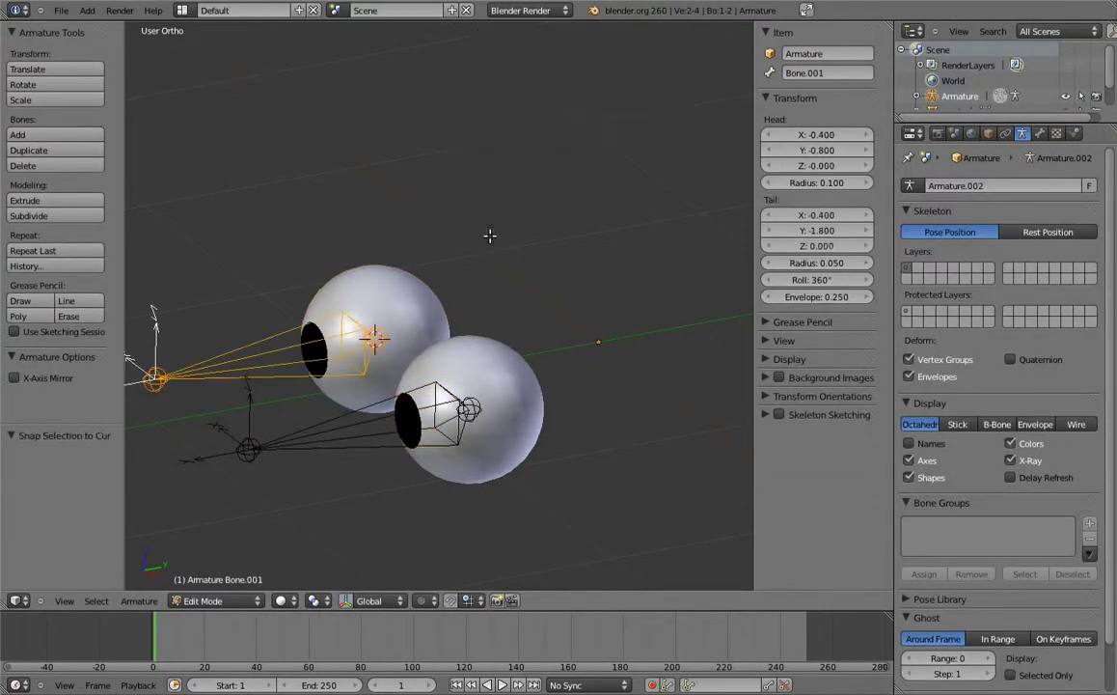
pyautogui.moveTo(503, 345)
pyautogui.mouseDown(button='middle')
pyautogui.moveTo(407, 409)
pyautogui.moveTo(452, 367)
pyautogui.mouseUp(button='middle')
pyautogui.rightClick(451, 367)
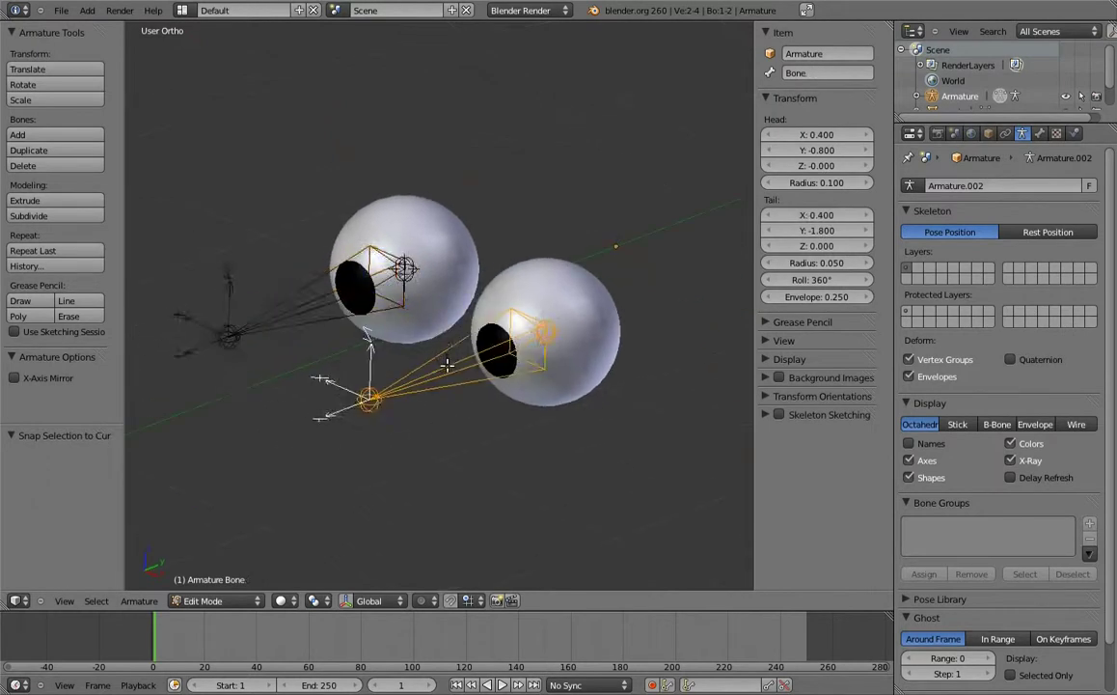
# Rename the bones eye.L and eye.R in the Item field, then switch to Pose Mode.
pyautogui.click(797, 74)
pyautogui.write('eye.L')
pyautogui.press('Return')
pyautogui.rightClick(275, 277)
pyautogui.click(810, 72)
pyautogui.write('eye')
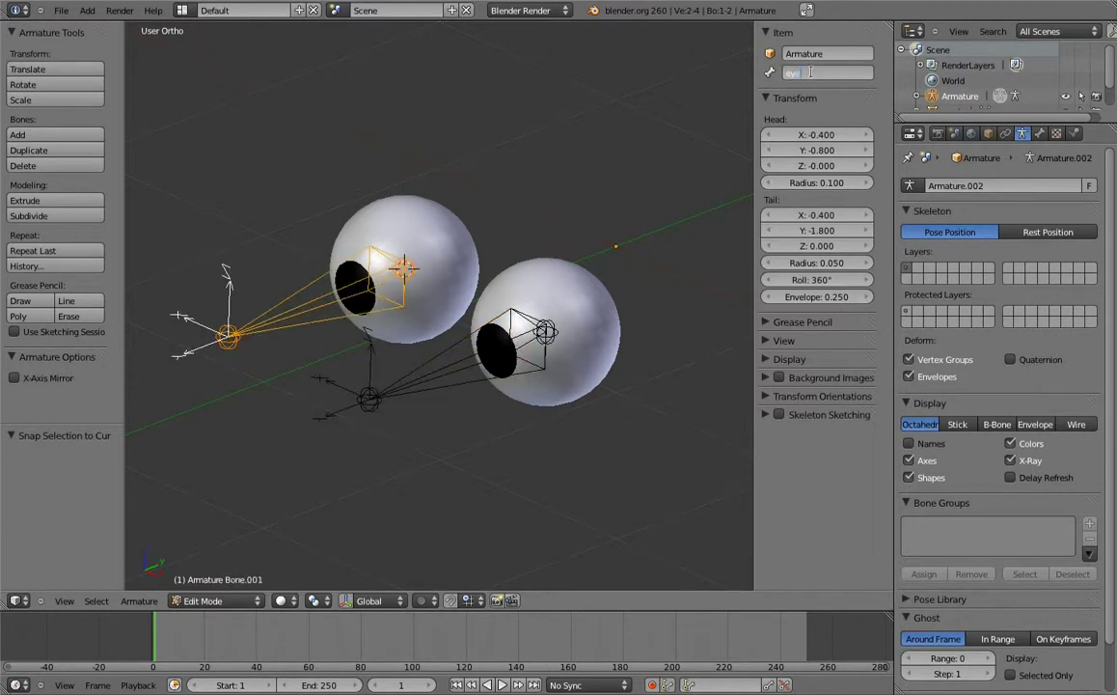
pyautogui.write('.R')
pyautogui.press('Return')
pyautogui.hotkey('ctrl', 'Tab')
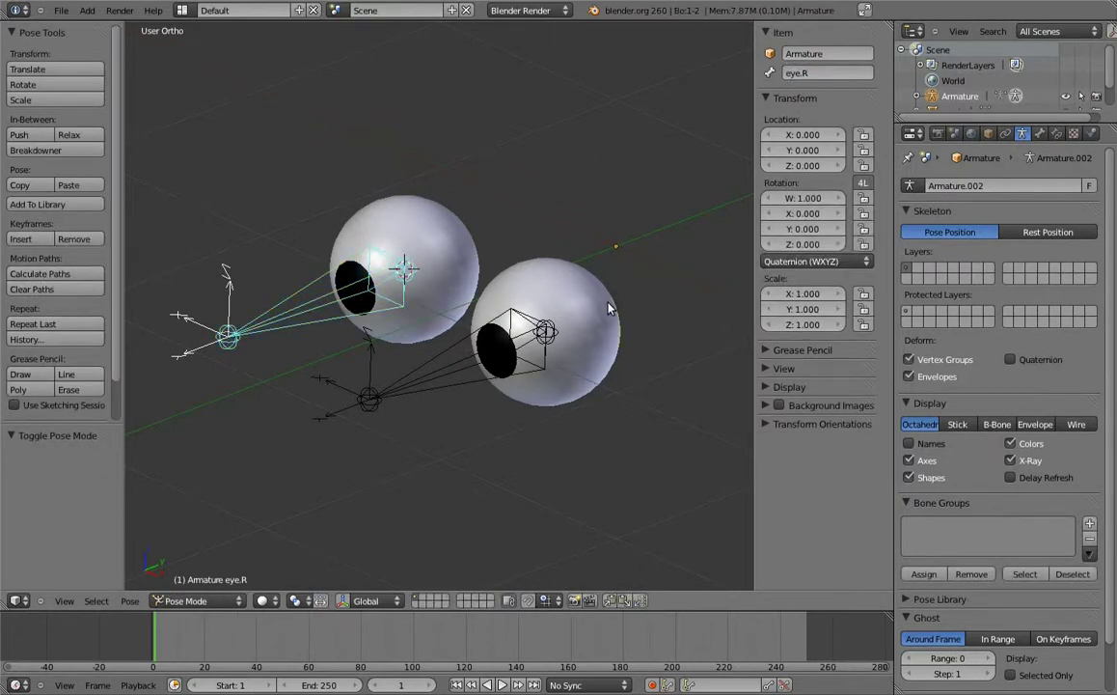
pyautogui.hotkey('ctrl', 'Tab')
pyautogui.rightClick(469, 349)
pyautogui.keyDown('shift'); pyautogui.rightClick(451, 370); pyautogui.keyUp('shift')
pyautogui.hotkey('ctrl', 'Tab')
pyautogui.rightClick(452, 369)
pyautogui.hotkey('ctrl', 'p')
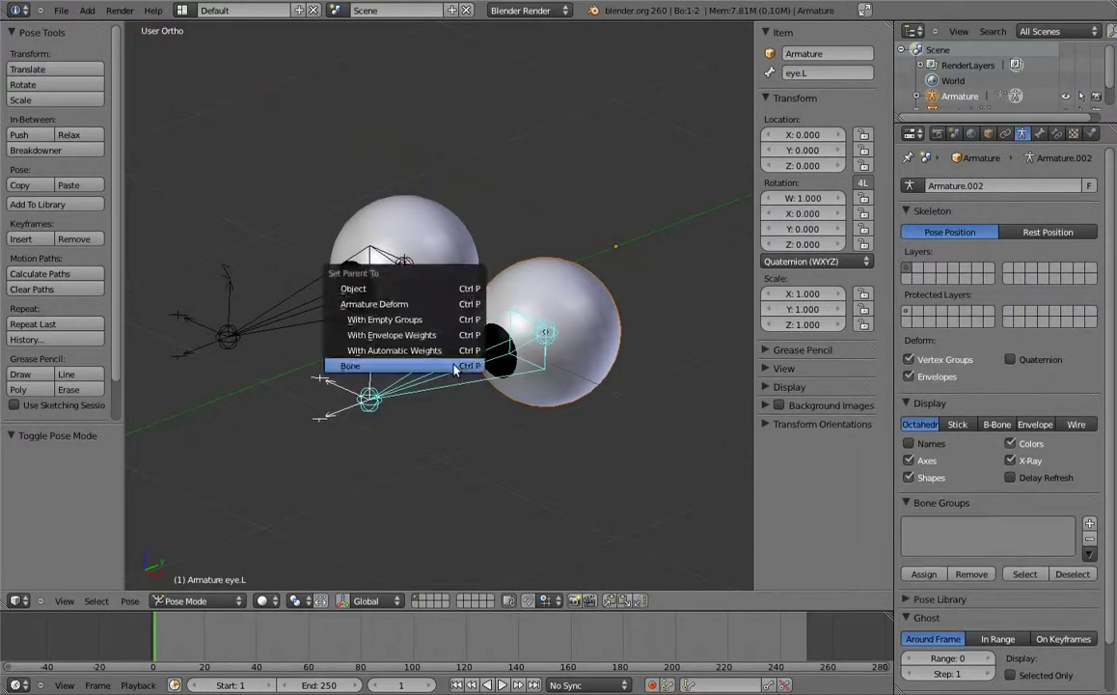
pyautogui.click(453, 369)
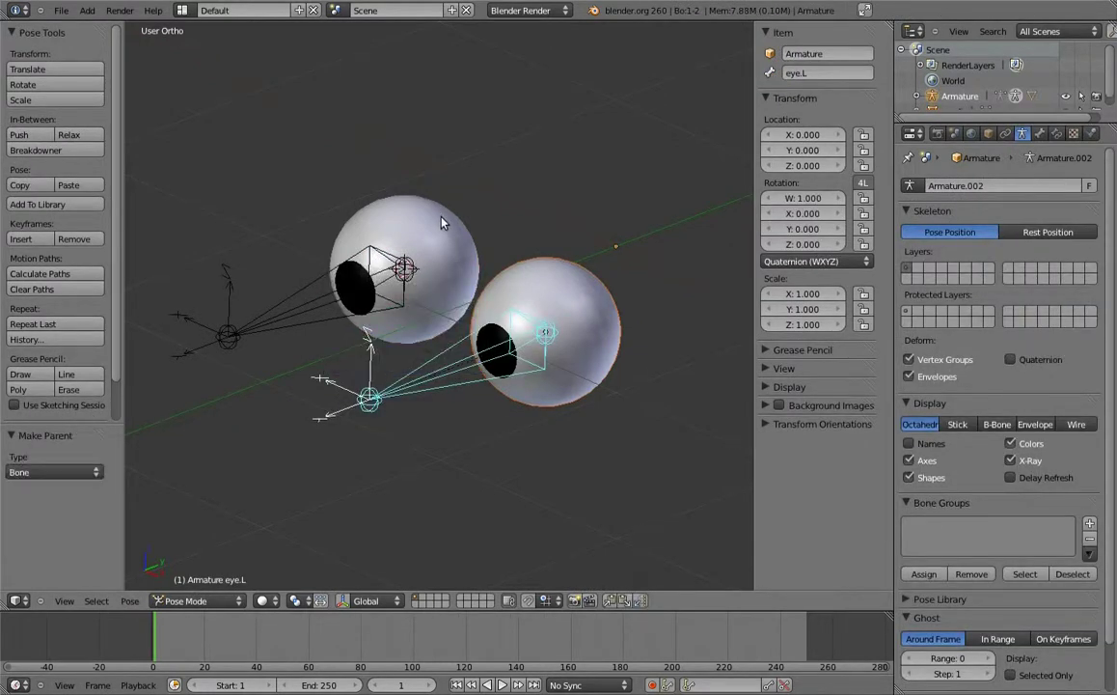
pyautogui.hotkey('ctrl', 'Tab')
pyautogui.keyDown('shift'); pyautogui.rightClick(305, 297); pyautogui.keyUp('shift')
pyautogui.hotkey('ctrl', 'Tab')
pyautogui.rightClick(305, 297)
pyautogui.hotkey('ctrl', 'p')
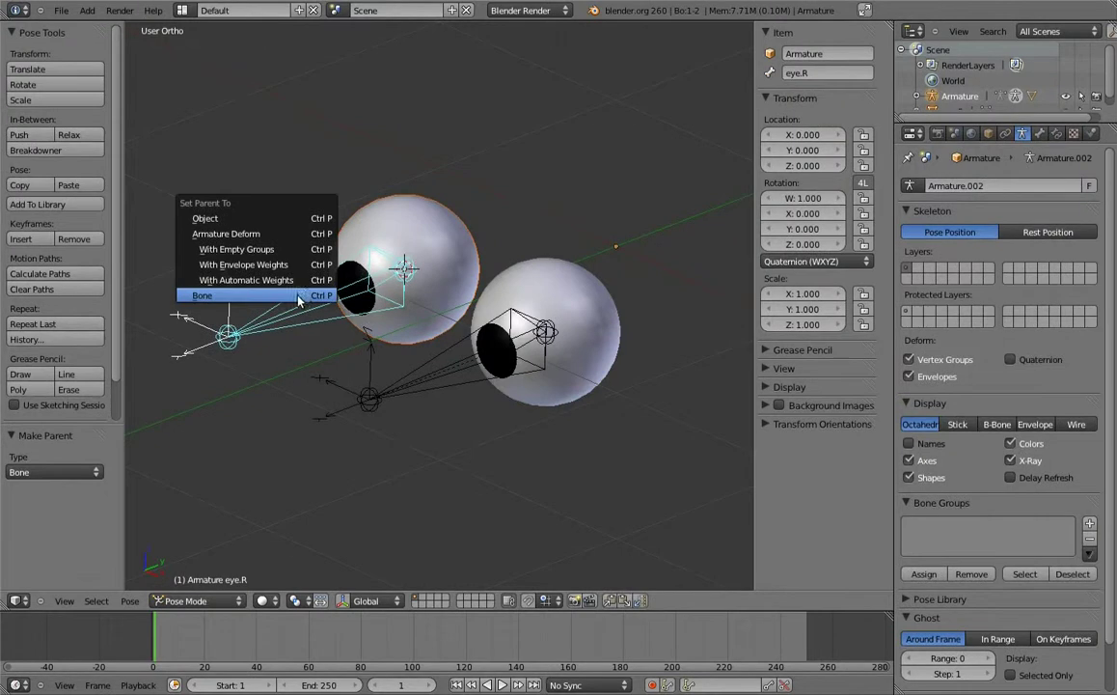
pyautogui.click(299, 301)
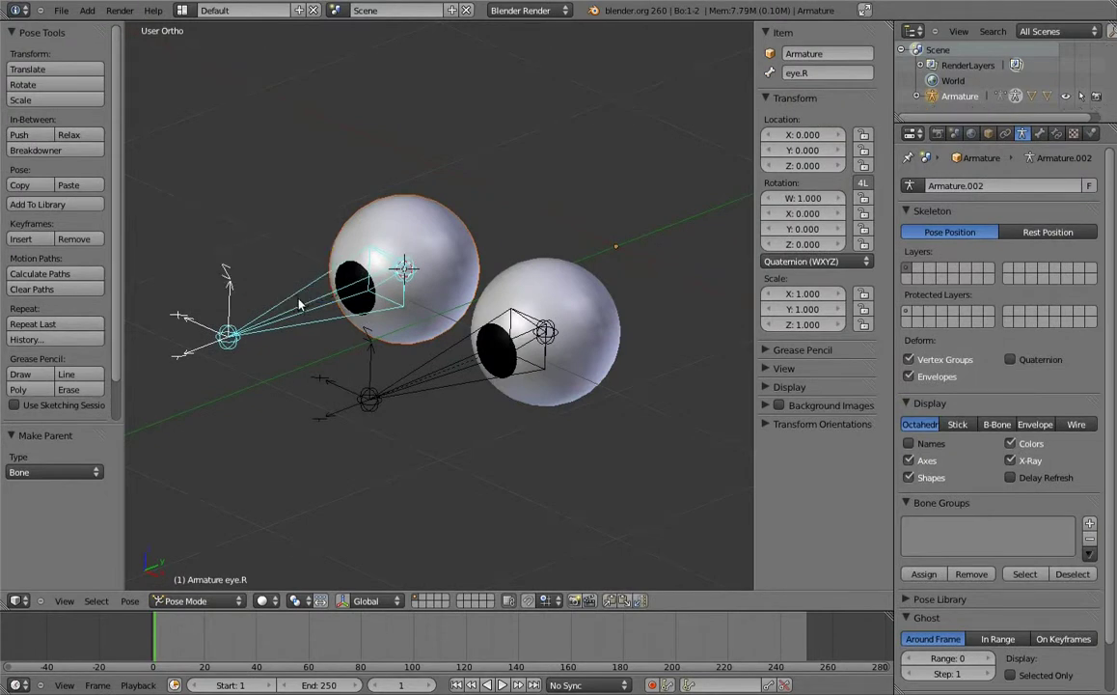
pyautogui.rightClick(415, 383)
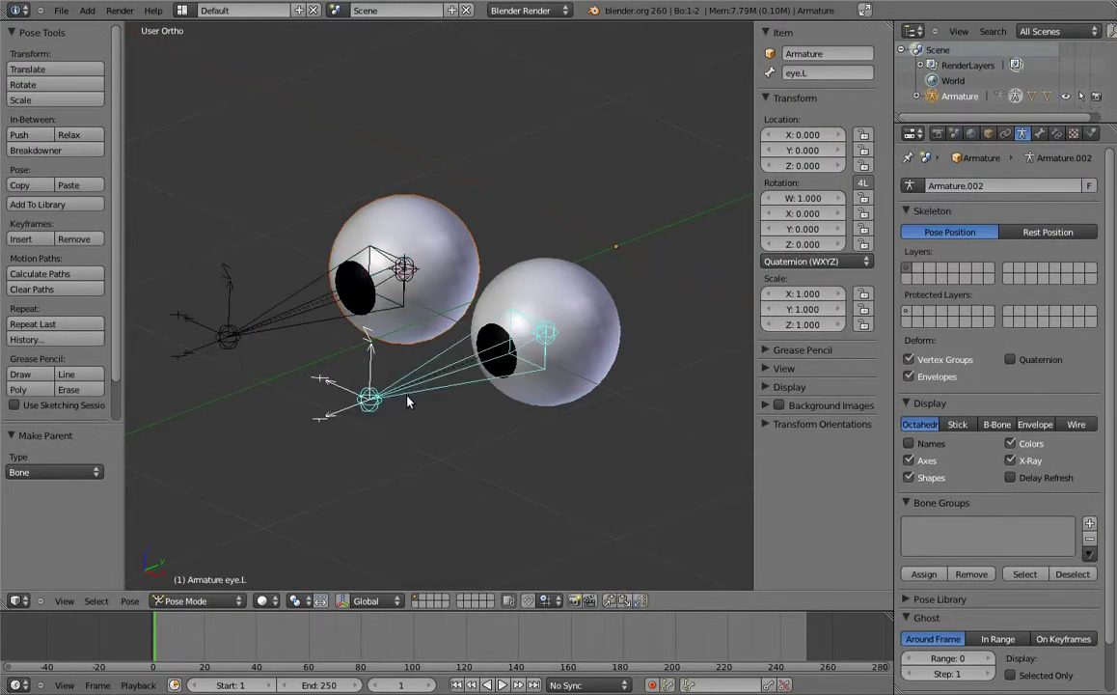
pyautogui.press('r')
pyautogui.press('r')
pyautogui.click(466, 387)
pyautogui.rightClick(229, 336)
pyautogui.press('r')
pyautogui.press('r')
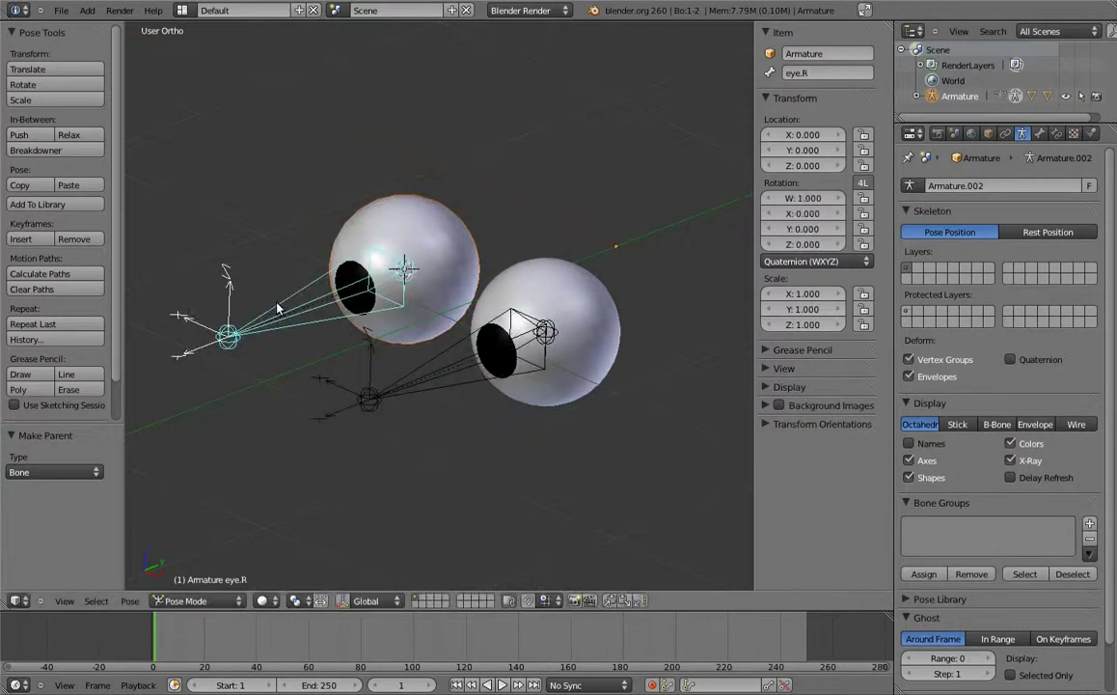
pyautogui.rightClick(286, 350)
# Add a new bone at the 3D cursor and view it from the top.
pyautogui.press('Tab')
pyautogui.hotkey('shift', 'a')
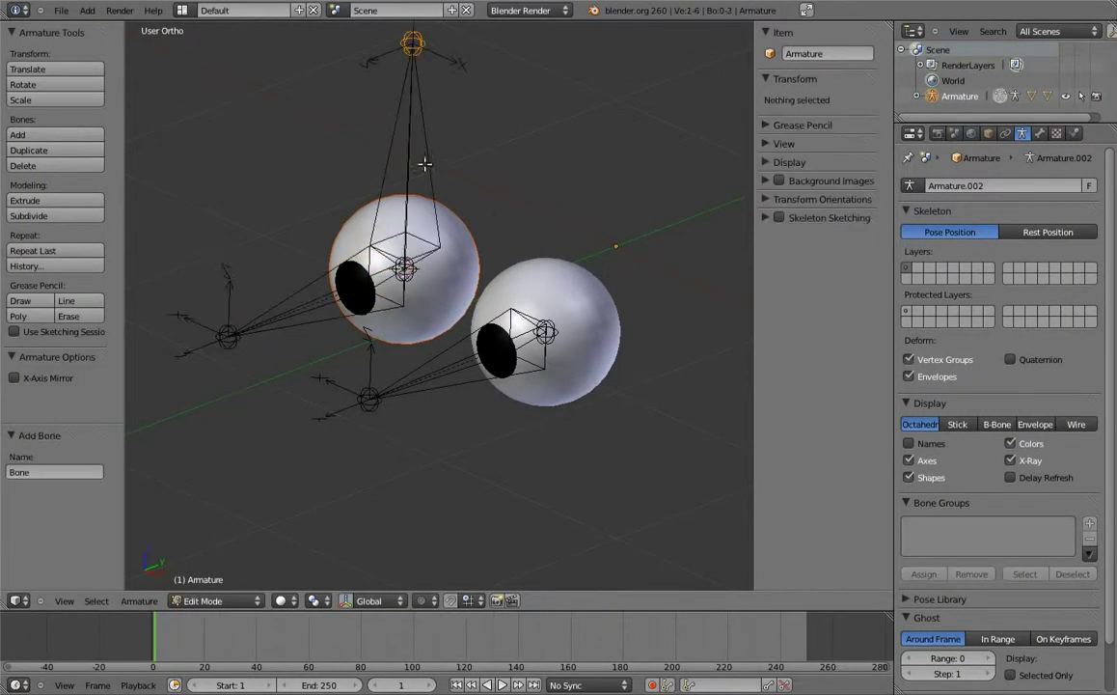
pyautogui.rightClick(425, 164)
pyautogui.press('KP_7')
pyautogui.scroll(-1, 541, 162)
pyautogui.scroll(-2, 537, 172)
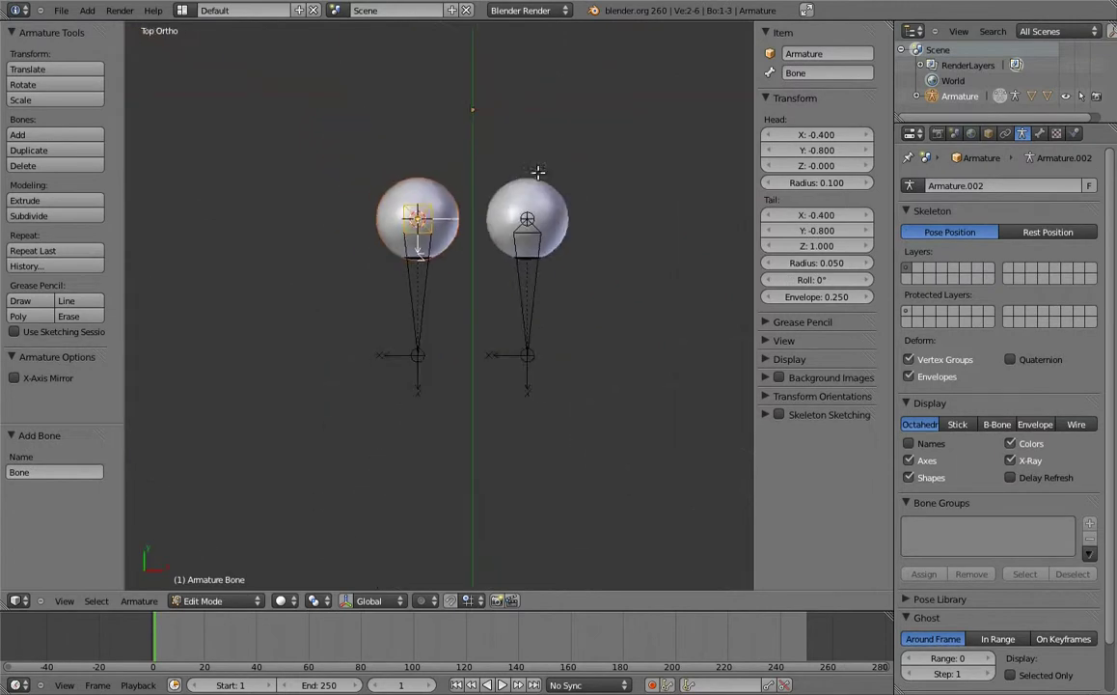
# Centre the new bone on X and move it forward along Y to -2.985.
pyautogui.press('g')
pyautogui.press('x')
pyautogui.click(584, 214)
pyautogui.press('g')
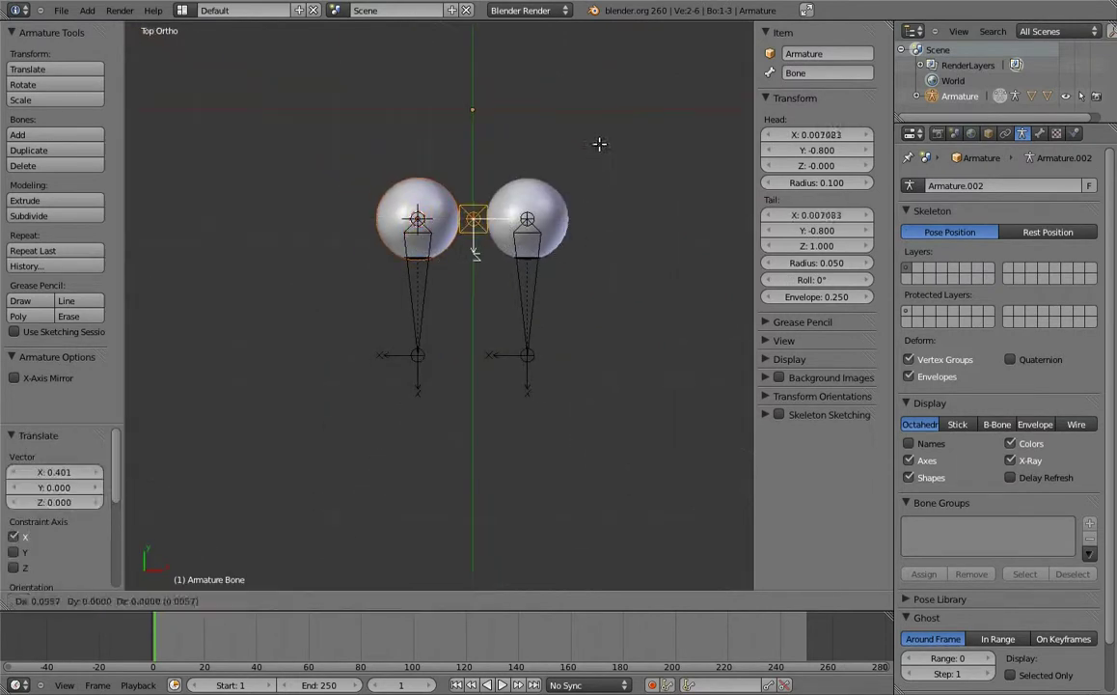
pyautogui.press('y')
pyautogui.click(568, 440)
pyautogui.press('KP_3')
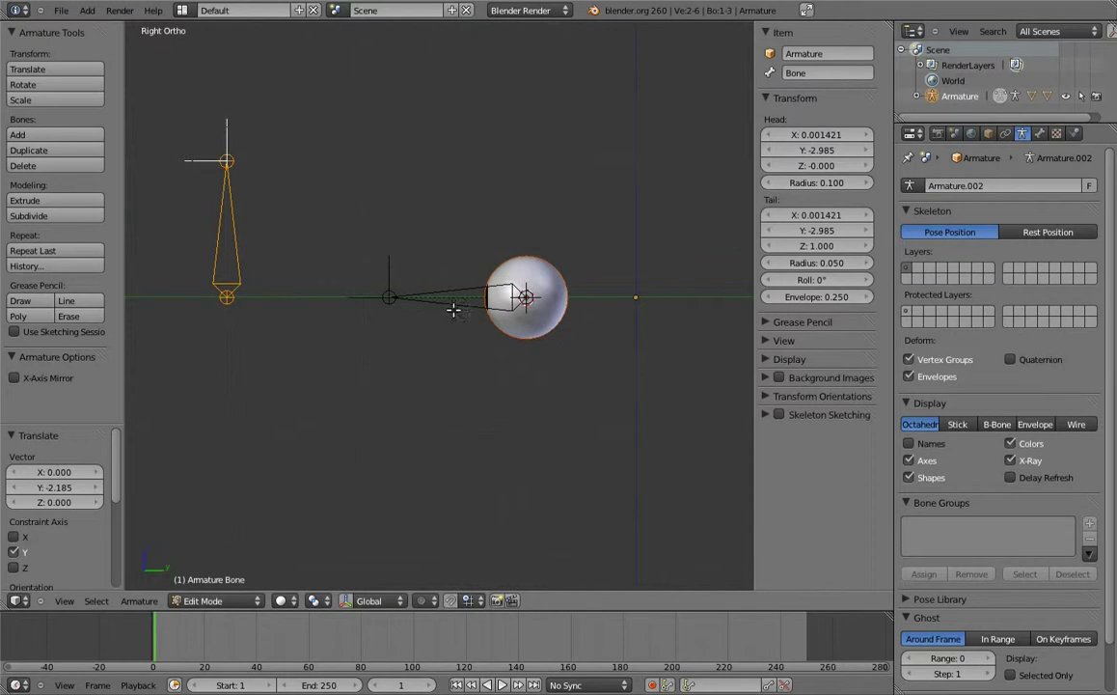
pyautogui.keyDown('shift'); pyautogui.moveTo(453, 310); pyautogui.dragTo(474, 300, button='middle'); pyautogui.keyUp('shift')
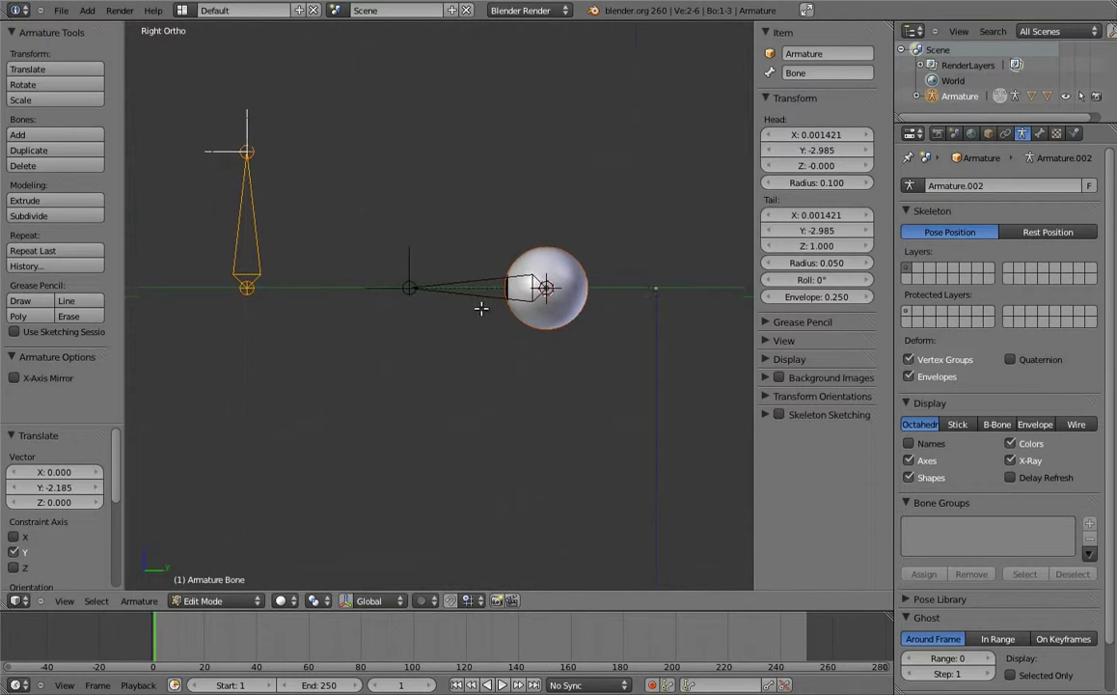
# Rename the bone eye_target and return to Pose Mode.
pyautogui.click(800, 72)
pyautogui.write('e_target')
pyautogui.press('Return')
pyautogui.hotkey('ctrl', 'Tab')
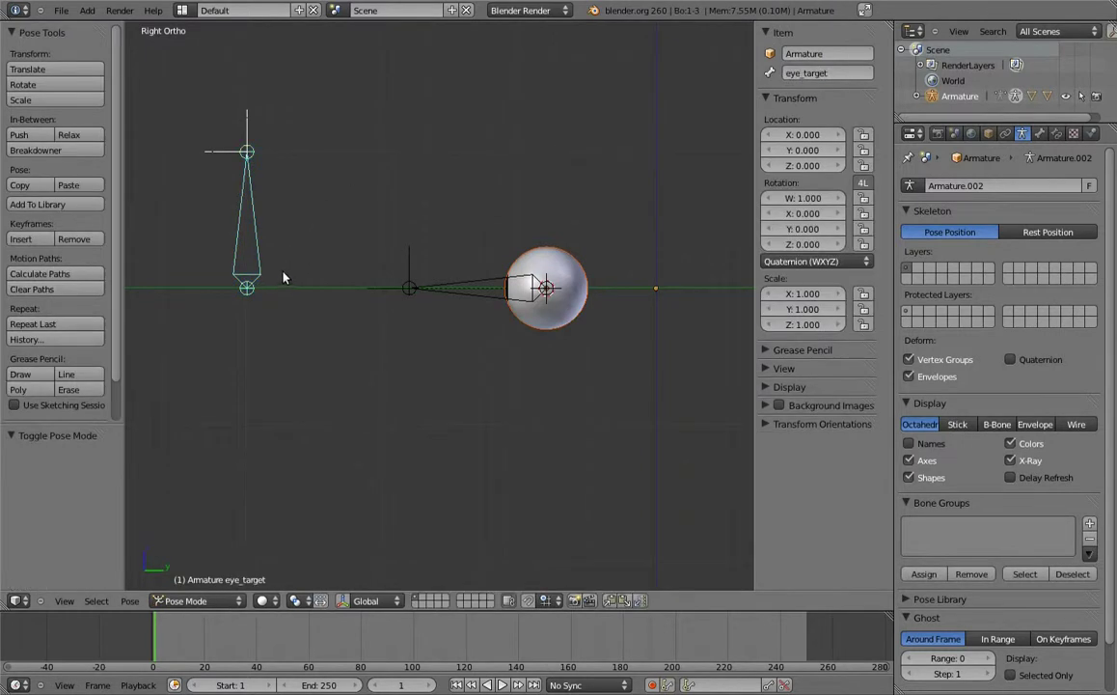
# Give eye.L a Damped Track constraint to eye_target and test it by moving the target.
pyautogui.moveTo(249, 315); pyautogui.dragTo(335, 340, button='middle')
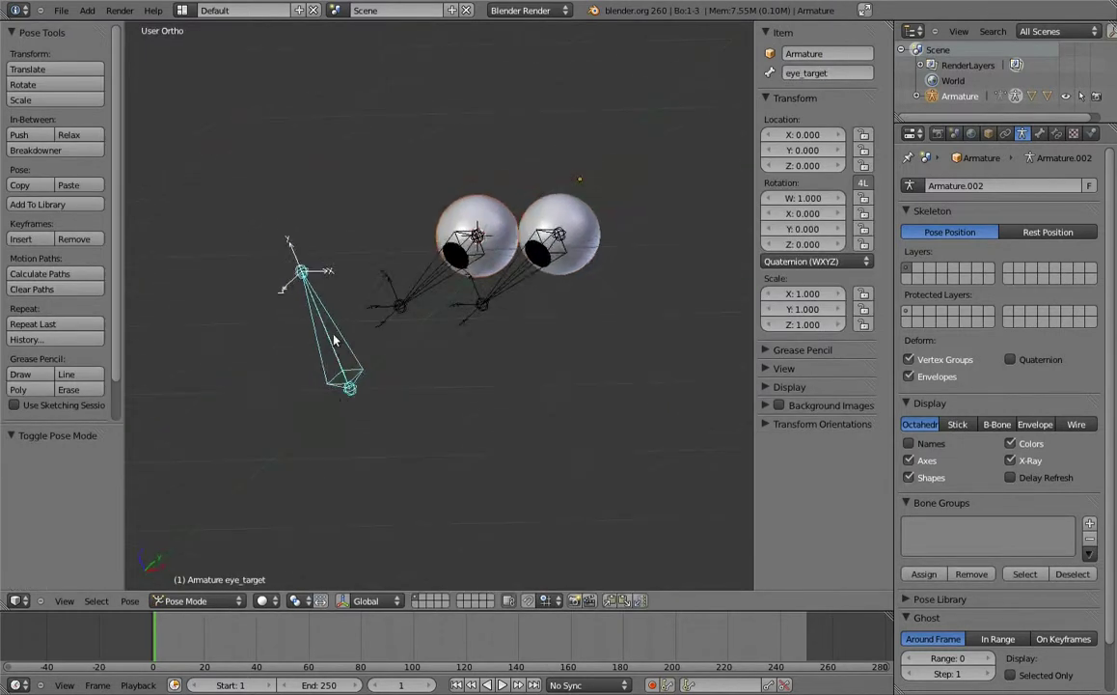
pyautogui.keyDown('shift'); pyautogui.rightClick(506, 286); pyautogui.keyUp('shift')
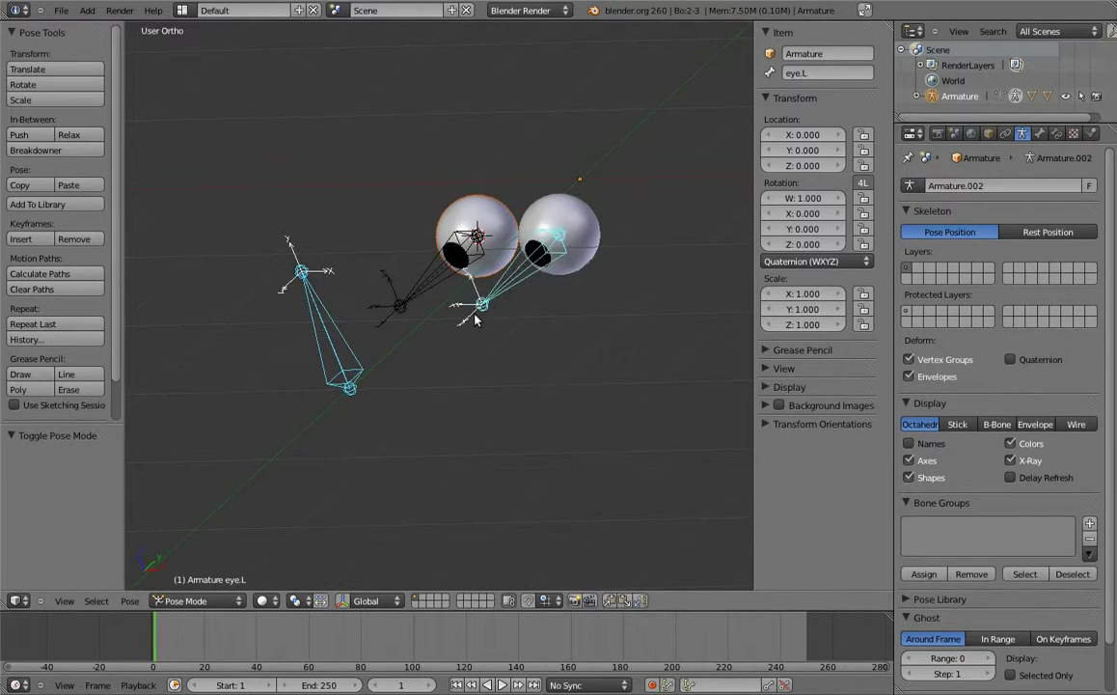
pyautogui.hotkey('shift', 'ctrl', 'c')
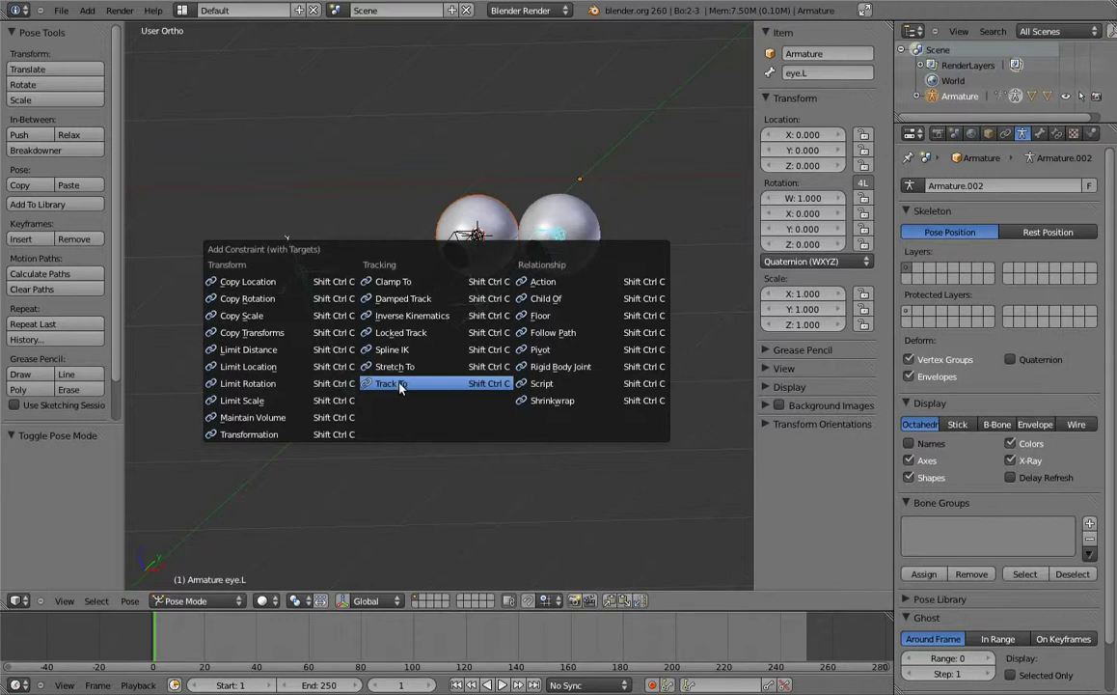
pyautogui.click(391, 298)
pyautogui.press('KP_7')
pyautogui.scroll(2, 484, 380)
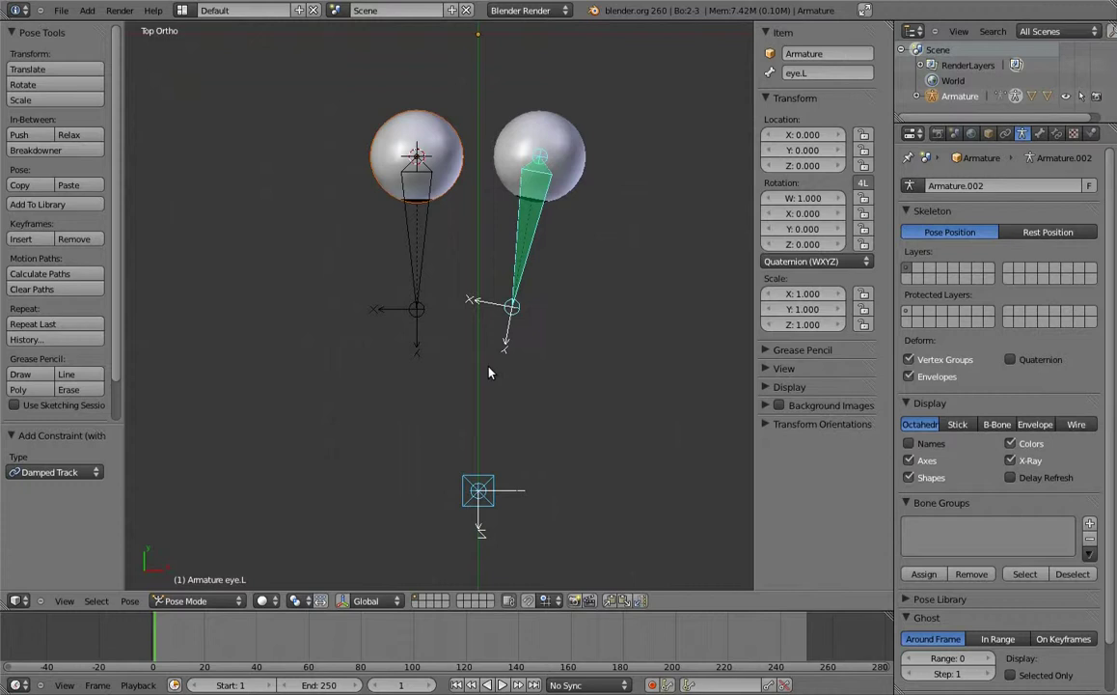
pyautogui.rightClick(479, 490)
pyautogui.press('g')
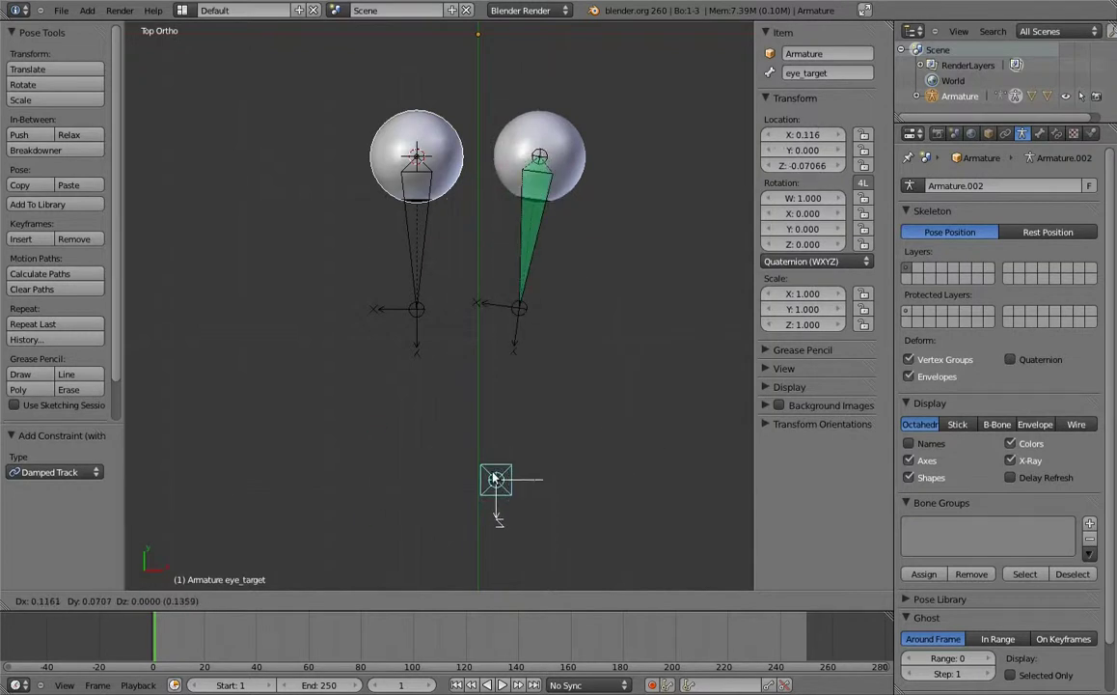
pyautogui.press('Escape')
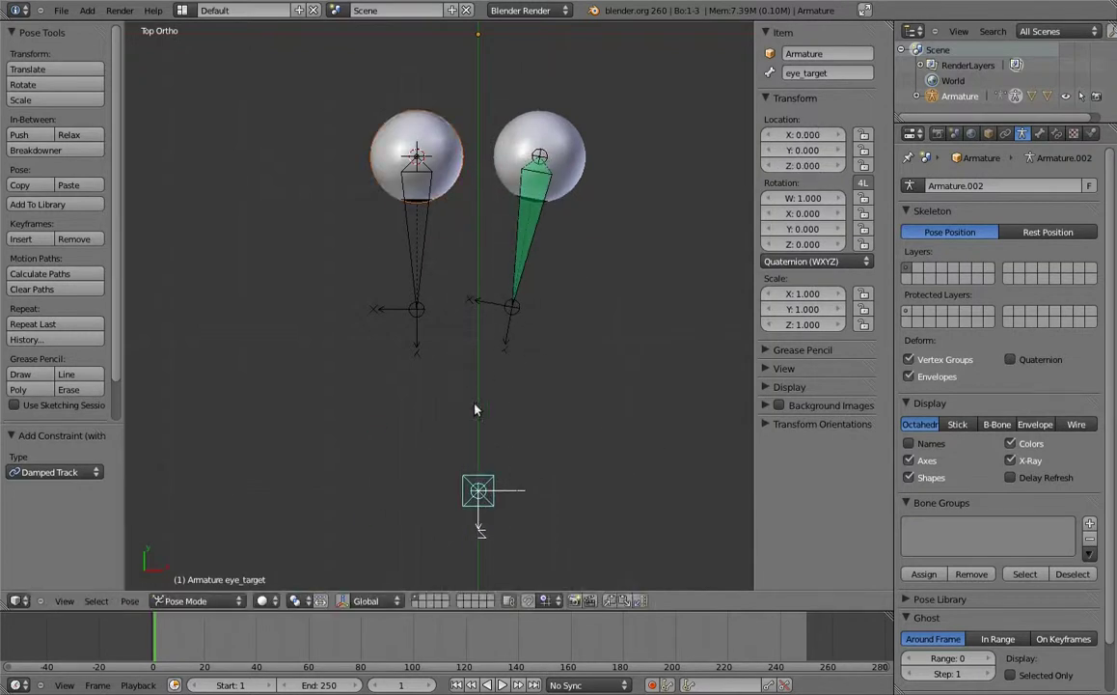
# Give eye.R a Damped Track constraint to eye_target and check both eyes follow.
pyautogui.keyDown('shift'); pyautogui.rightClick(423, 260); pyautogui.keyUp('shift')
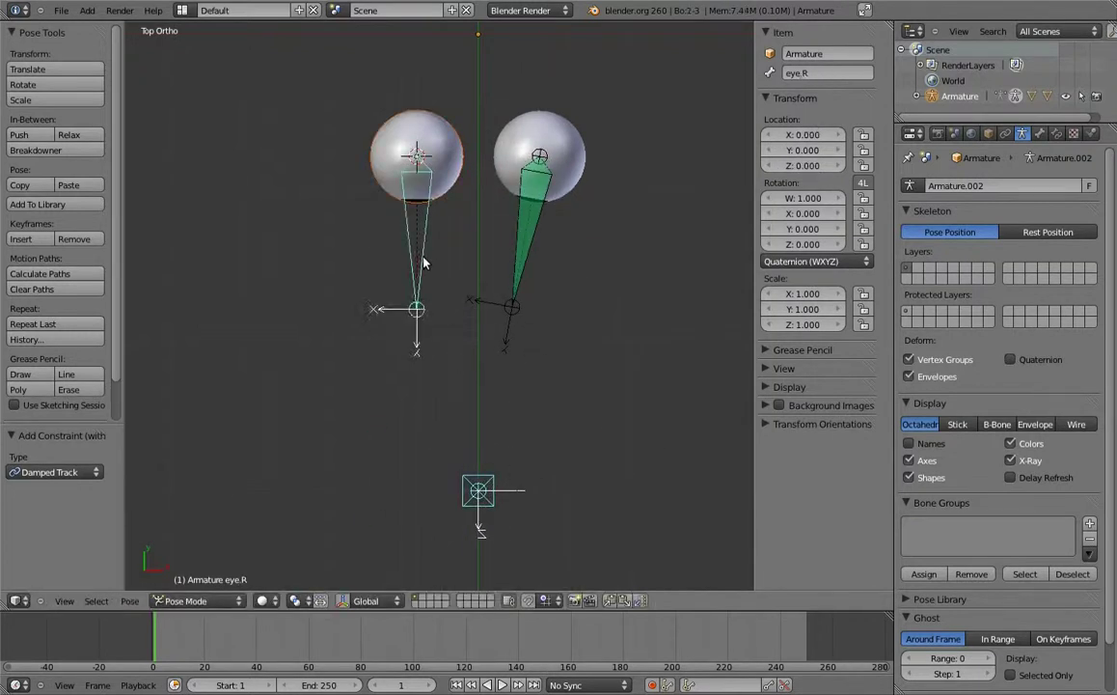
pyautogui.hotkey('shift', 'ctrl', 'c')
pyautogui.click(364, 258)
pyautogui.rightClick(485, 488)
pyautogui.press('g')
pyautogui.press('Escape')
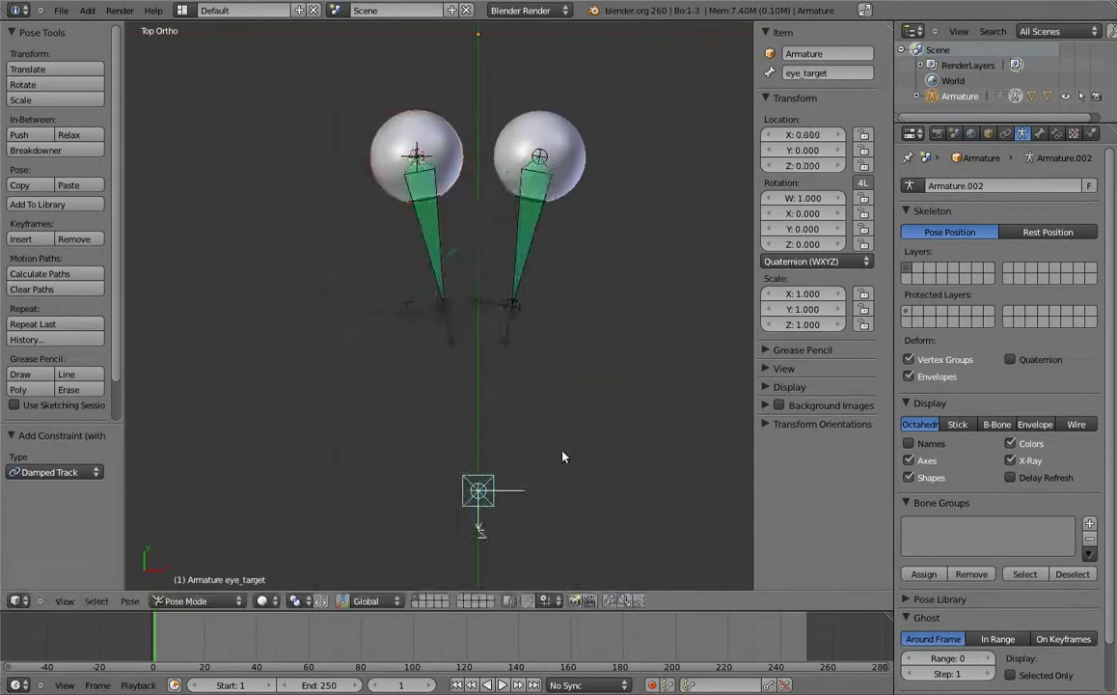
pyautogui.press('KP_1')
pyautogui.press('g')
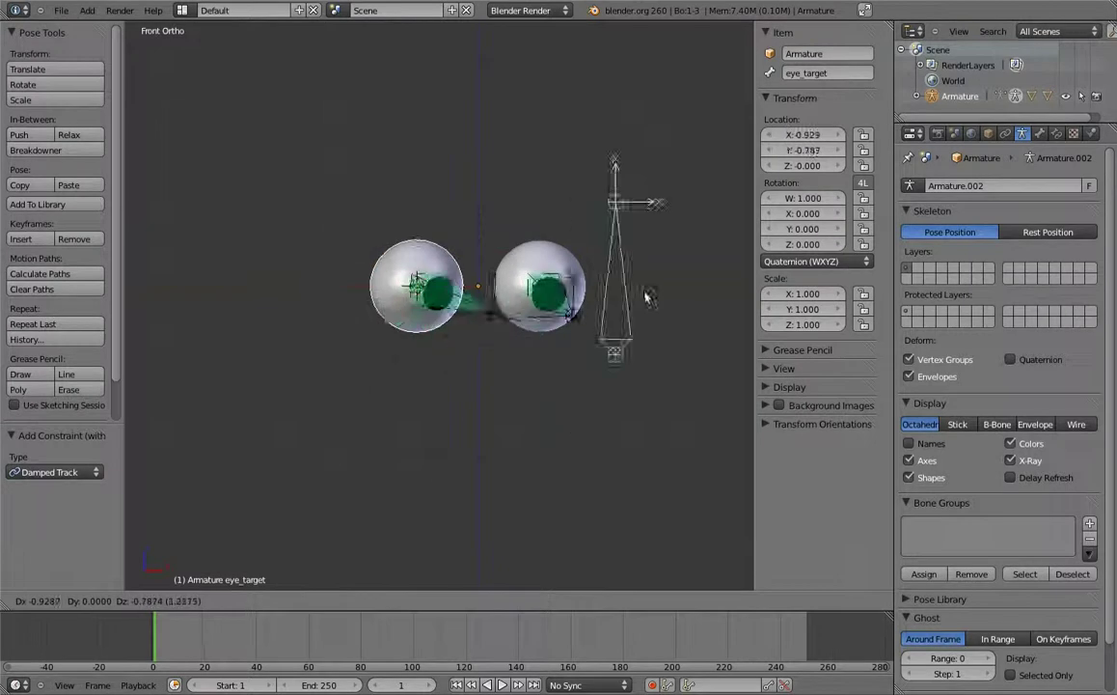
pyautogui.press('Escape')
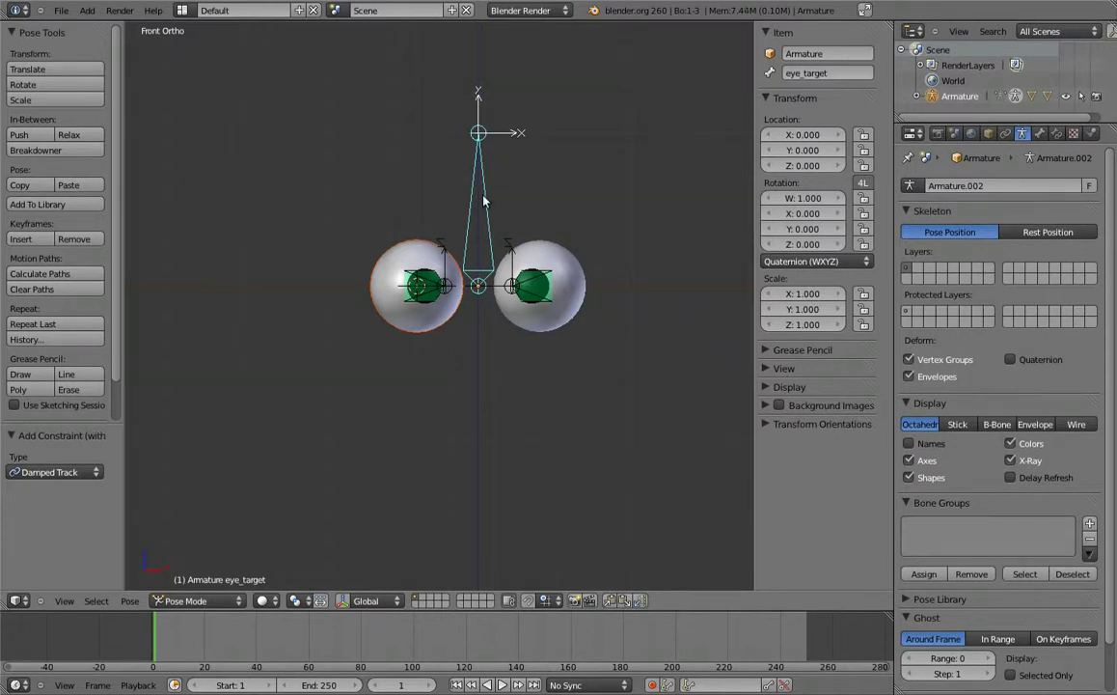
# Push eye_target further forward along Y, well in front of the eyes.
pyautogui.press('KP_7')
pyautogui.scroll(-2, 540, 290)
pyautogui.scroll(-2, 540, 296)
pyautogui.press('g')
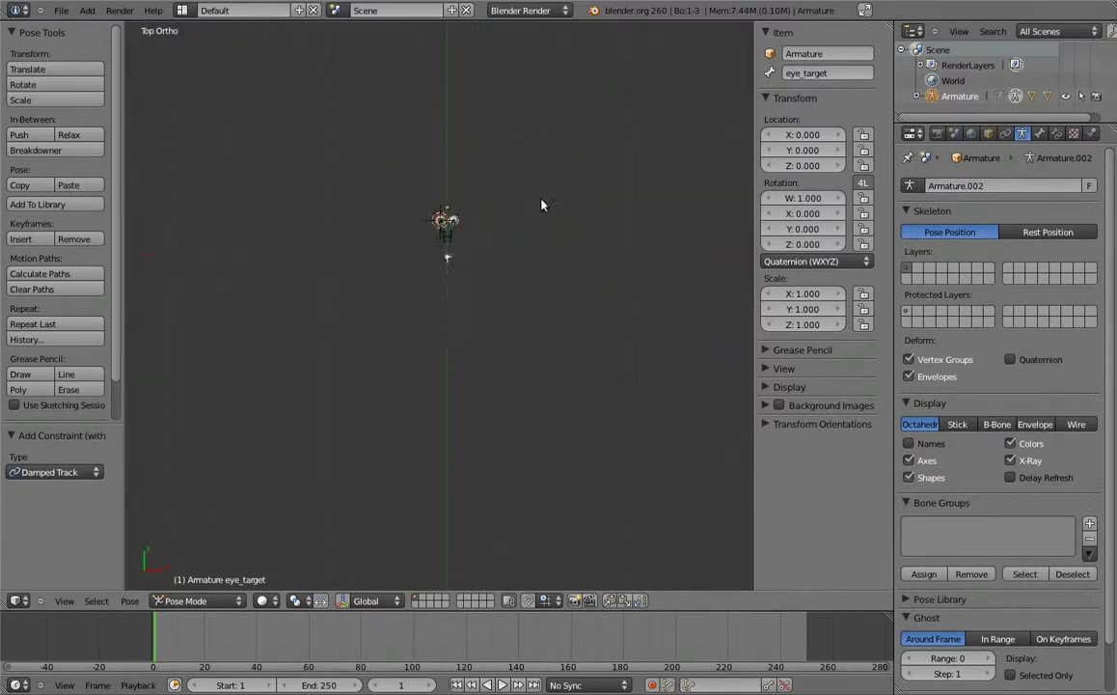
pyautogui.press('y')
pyautogui.click(542, 417)
pyautogui.press('g')
pyautogui.press('y')
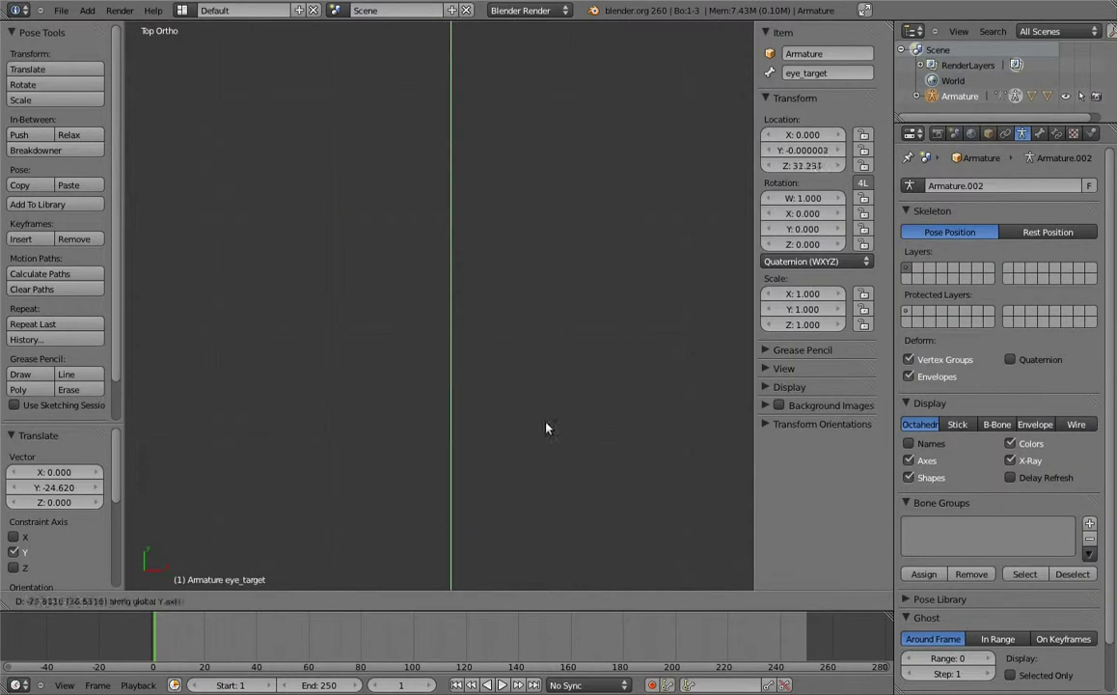
pyautogui.click(546, 427)
pyautogui.scroll(3, 519, 219)
pyautogui.scroll(3, 506, 260)
# Test the eye tracking again, then clear eye_target's pose location, rotation and scale.
pyautogui.moveTo(303, 399)
pyautogui.mouseDown(button='middle')
pyautogui.moveTo(387, 373)
pyautogui.moveTo(394, 301)
pyautogui.moveTo(355, 272)
pyautogui.moveTo(352, 290)
pyautogui.mouseUp(button='middle')
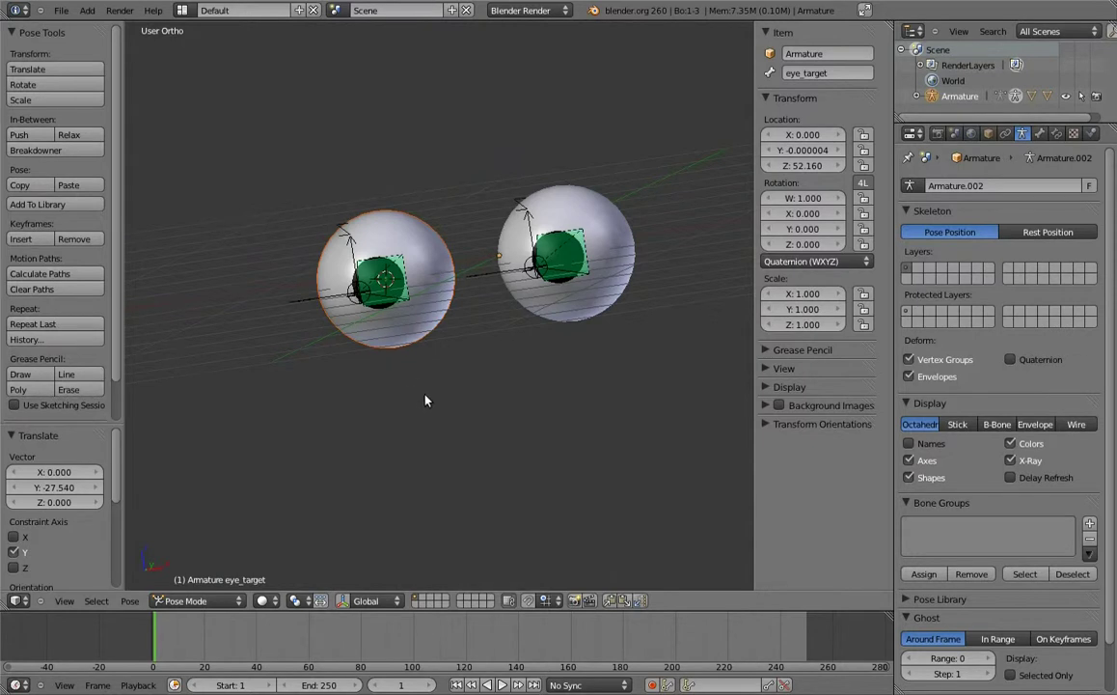
pyautogui.scroll(-5, 423, 183)
pyautogui.scroll(-3, 449, 175)
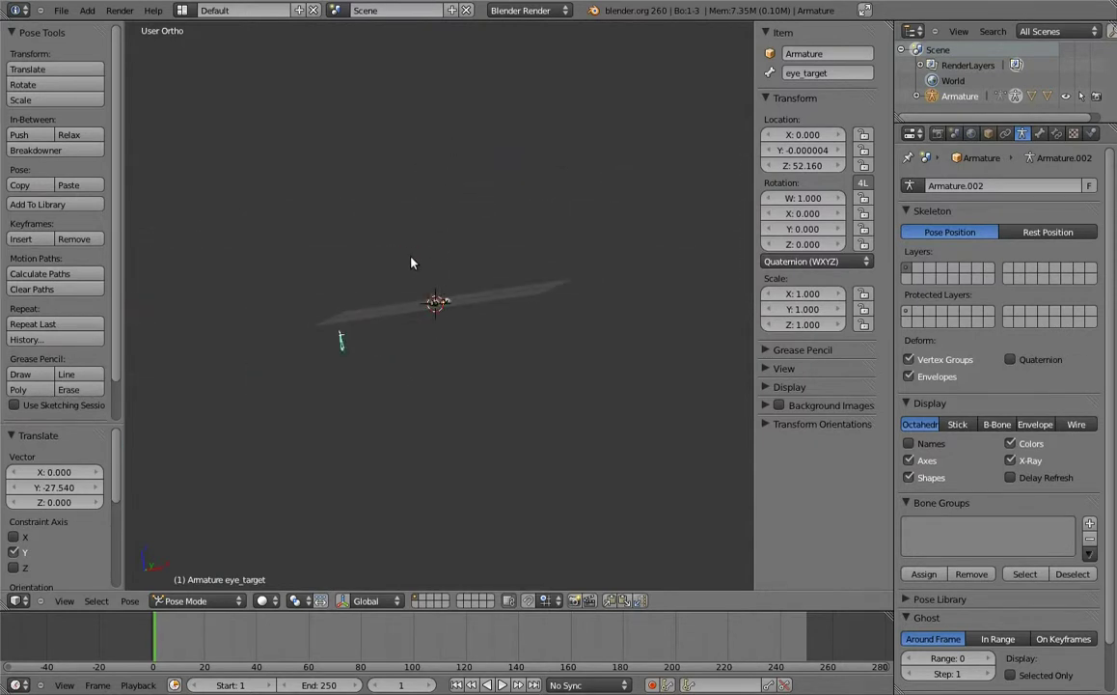
pyautogui.press('g')
pyautogui.press('Escape')
pyautogui.hotkey('alt', 'g')
pyautogui.hotkey('alt', 'r')
pyautogui.hotkey('alt', 's')
pyautogui.scroll(2, 425, 303)
pyautogui.scroll(6, 426, 303)
pyautogui.press('KP_1')
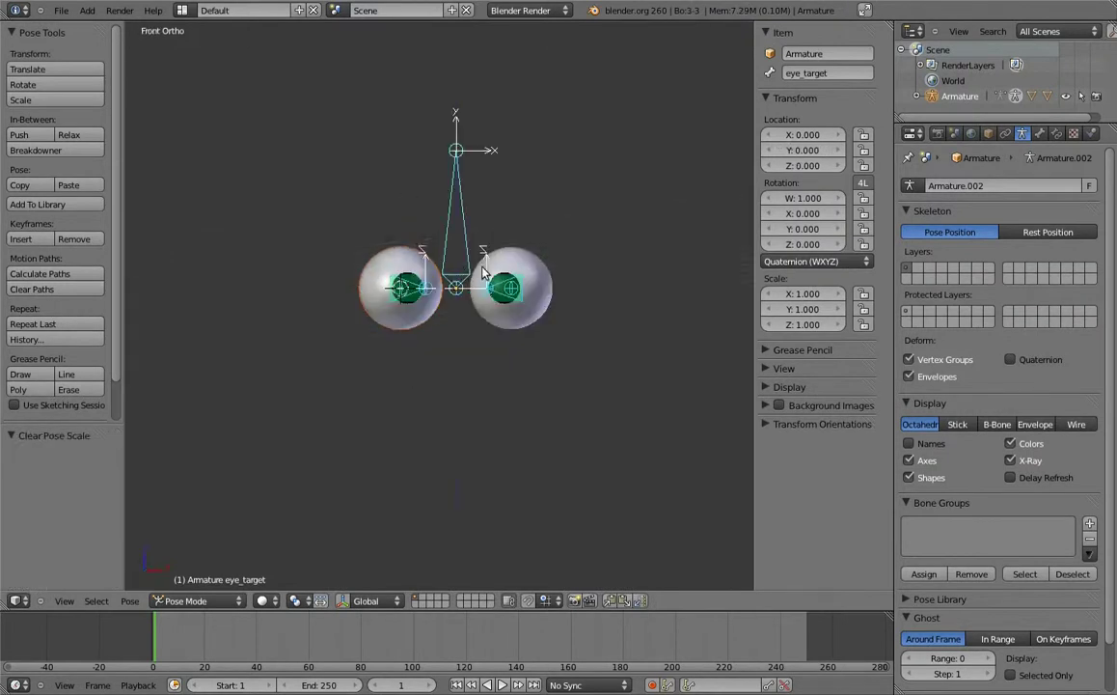
pyautogui.scroll(2, 414, 344)
pyautogui.scroll(2, 482, 311)
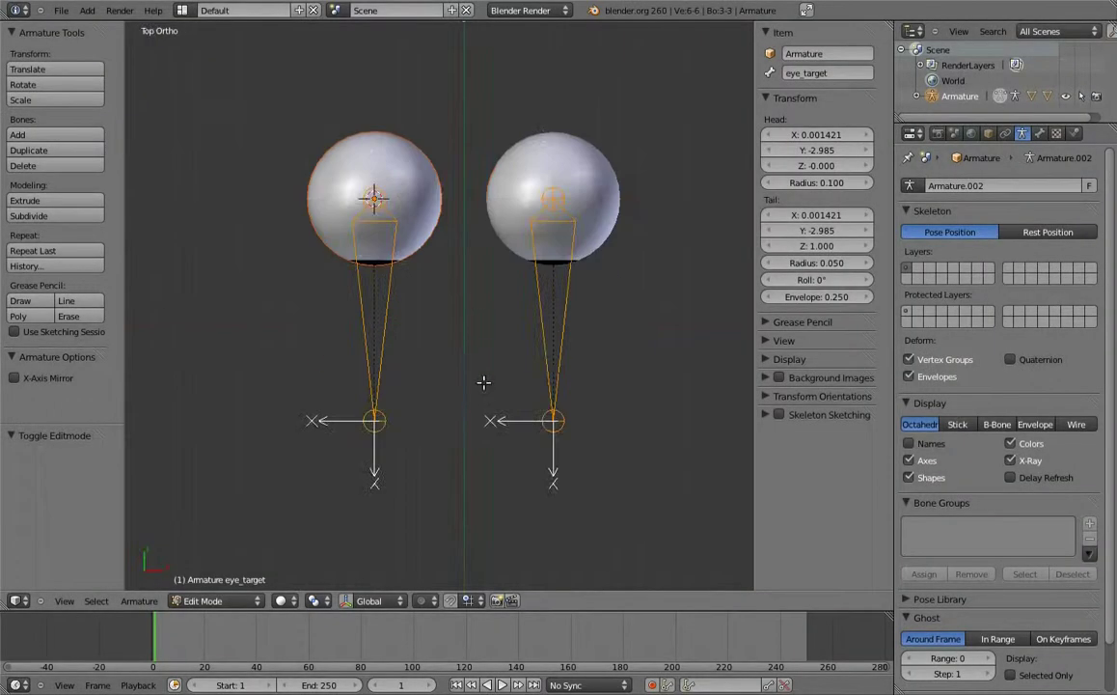
# Pan the view to bring the eye_target bone into frame.
pyautogui.keyDown('shift'); pyautogui.moveTo(483, 382); pyautogui.dragTo(506, 124, button='middle'); pyautogui.keyUp('shift')
# Duplicate eye_target twice along X, placing copies 0.4 and 0.8 to either side.
pyautogui.scroll(-2, 489, 351)
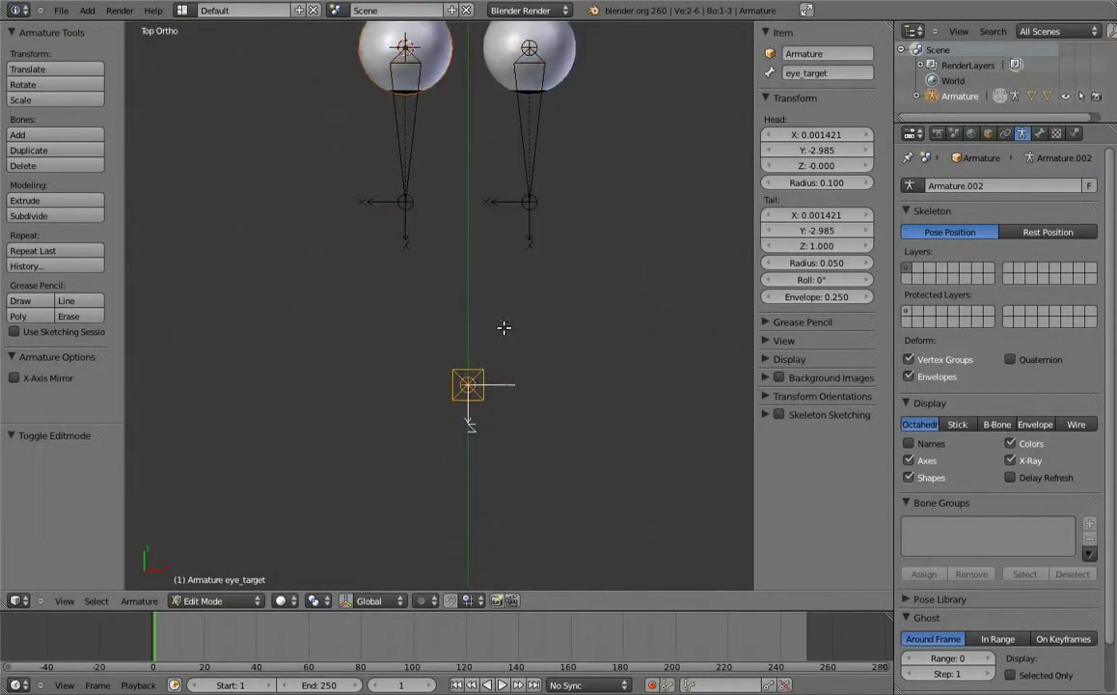
pyautogui.hotkey('shift', 'd')
pyautogui.press('x')
pyautogui.click(560, 334)
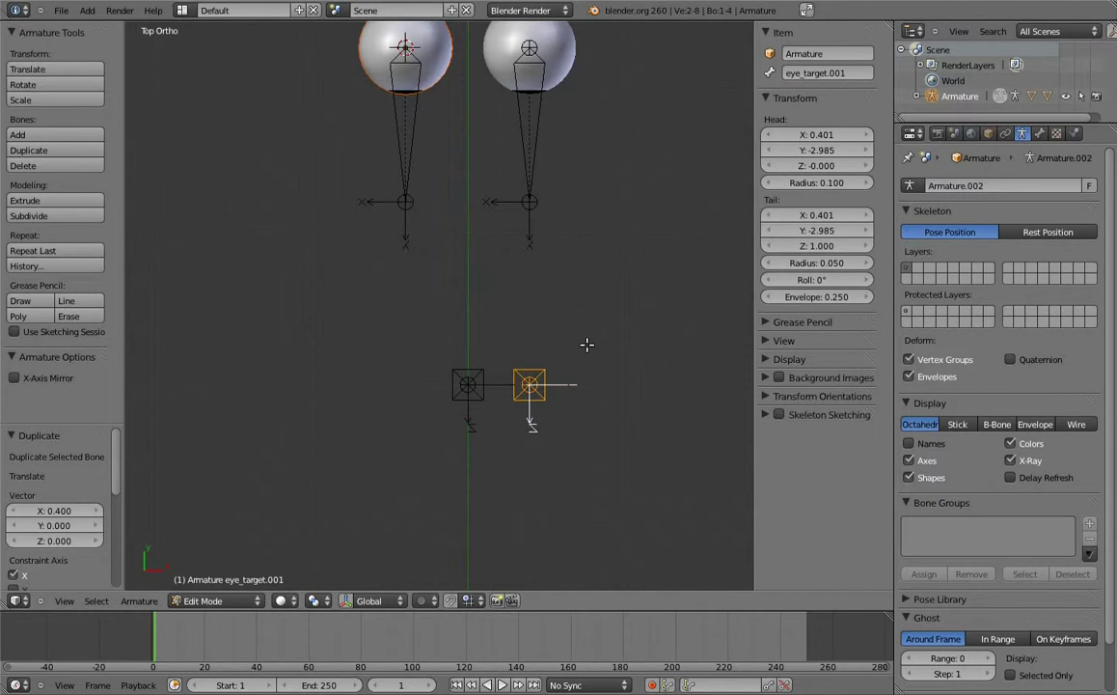
pyautogui.hotkey('shift', 'd')
pyautogui.press('x')
pyautogui.click(457, 336)
pyautogui.press('KP_1')
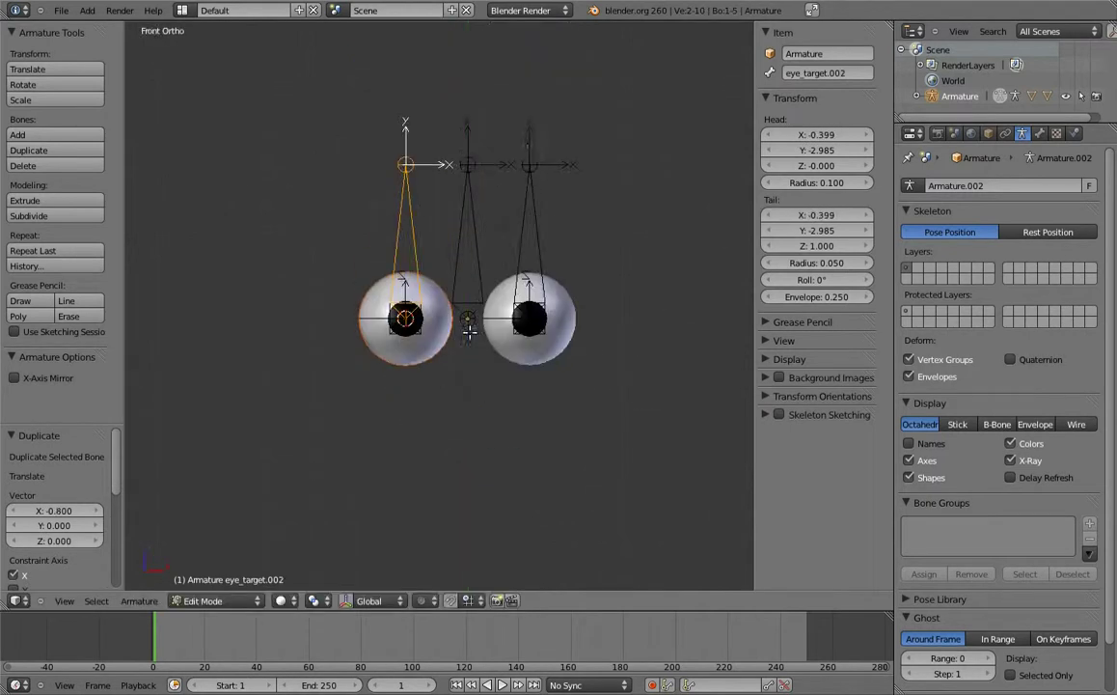
# Lower the two side targets to eye level and parent them to eye_target, keeping offset.
pyautogui.click(529, 164)
pyautogui.keyDown('shift'); pyautogui.click(405, 164); pyautogui.keyUp('shift')
pyautogui.press('g')
pyautogui.press('z')
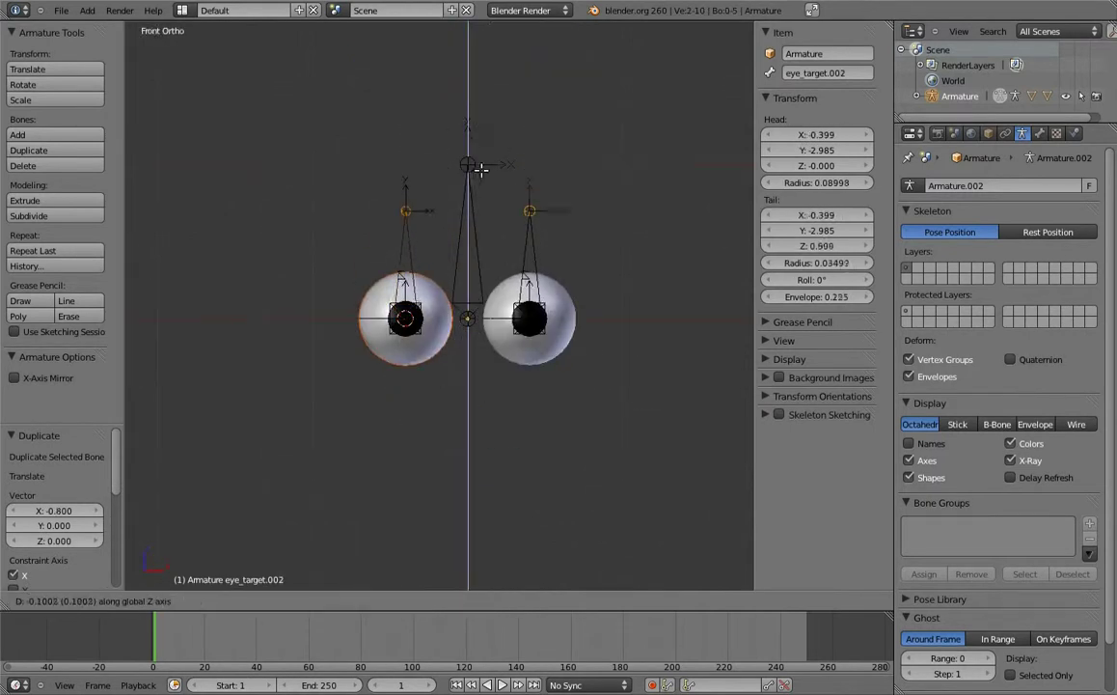
pyautogui.click(536, 249)
pyautogui.keyDown('shift'); pyautogui.click(532, 249); pyautogui.keyUp('shift')
pyautogui.keyDown('shift'); pyautogui.click(410, 246); pyautogui.keyUp('shift')
pyautogui.keyDown('shift'); pyautogui.click(455, 232); pyautogui.keyUp('shift')
pyautogui.hotkey('ctrl', 'p')
pyautogui.click(439, 241)
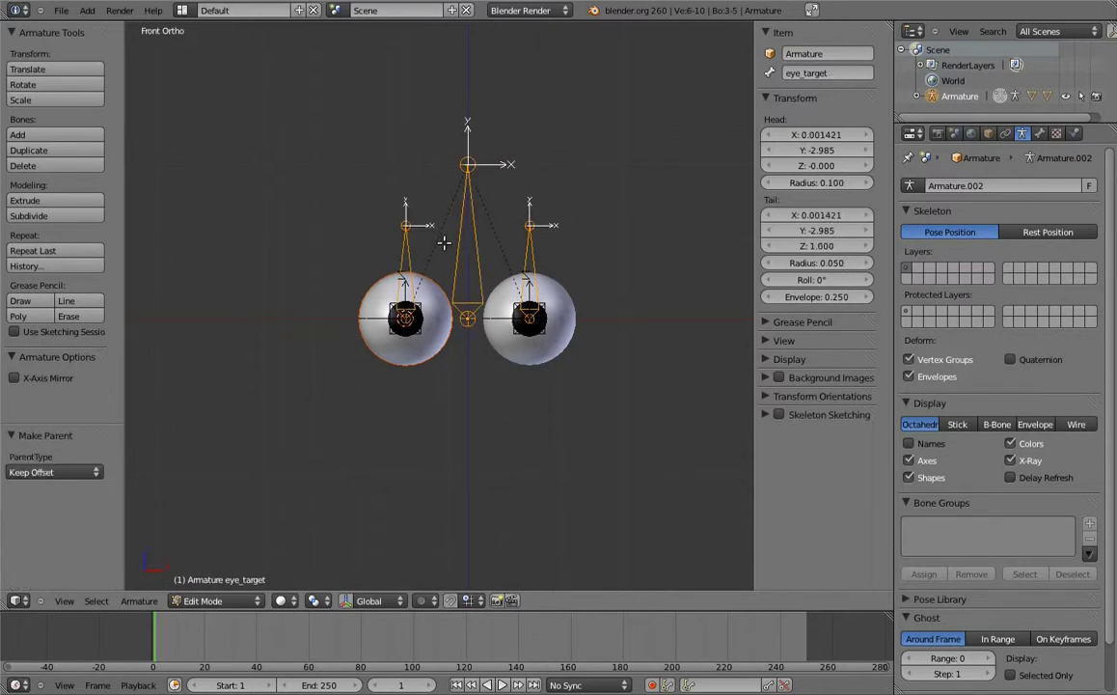
# In Pose Mode, remove the Damped Track constraints from eye.L and eye.R.
pyautogui.hotkey('ctrl', 'Tab')
pyautogui.moveTo(444, 243); pyautogui.dragTo(596, 180, button='middle')
pyautogui.click(595, 180)
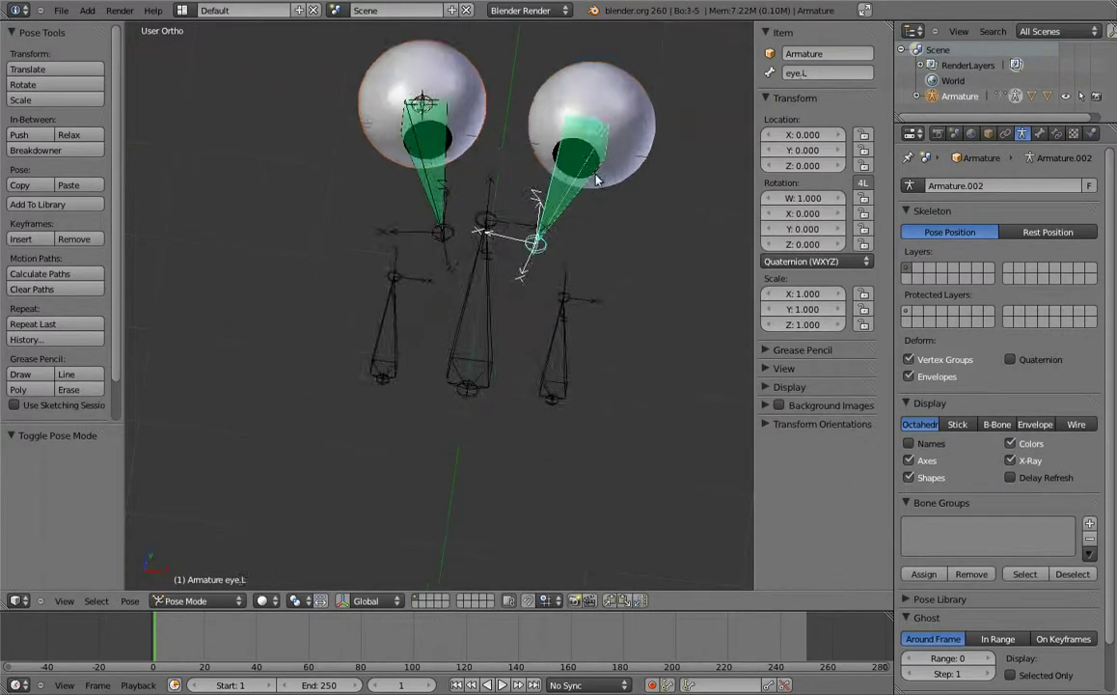
pyautogui.click(1057, 133)
pyautogui.click(1089, 221)
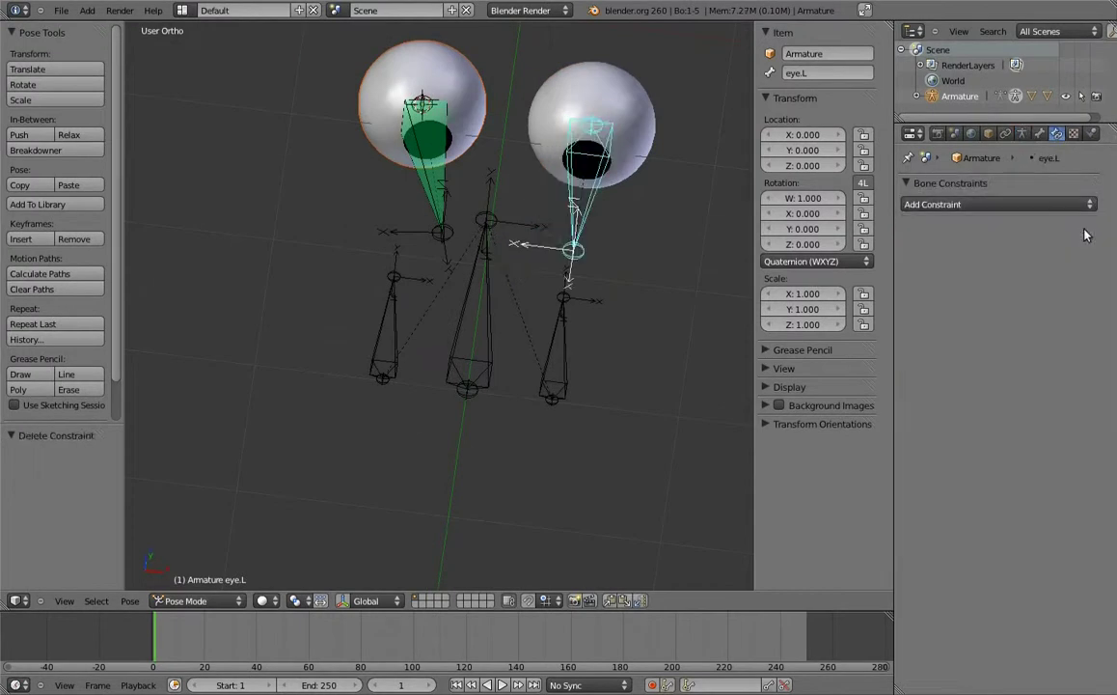
pyautogui.rightClick(392, 166)
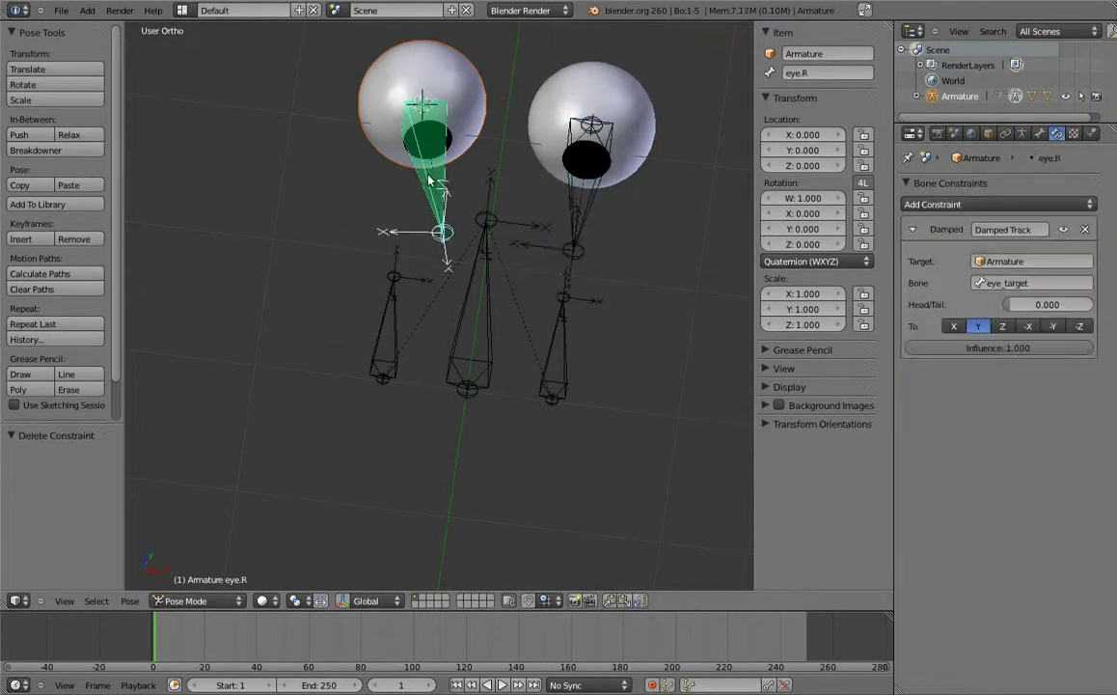
pyautogui.click(1085, 231)
# Add new Damped Track constraints so eye.L and eye.R each track their own target bone.
pyautogui.scroll(2, 559, 341)
pyautogui.rightClick(544, 386)
pyautogui.keyDown('shift'); pyautogui.rightClick(606, 236); pyautogui.keyUp('shift')
pyautogui.hotkey('ctrl', 'shift', 'c')
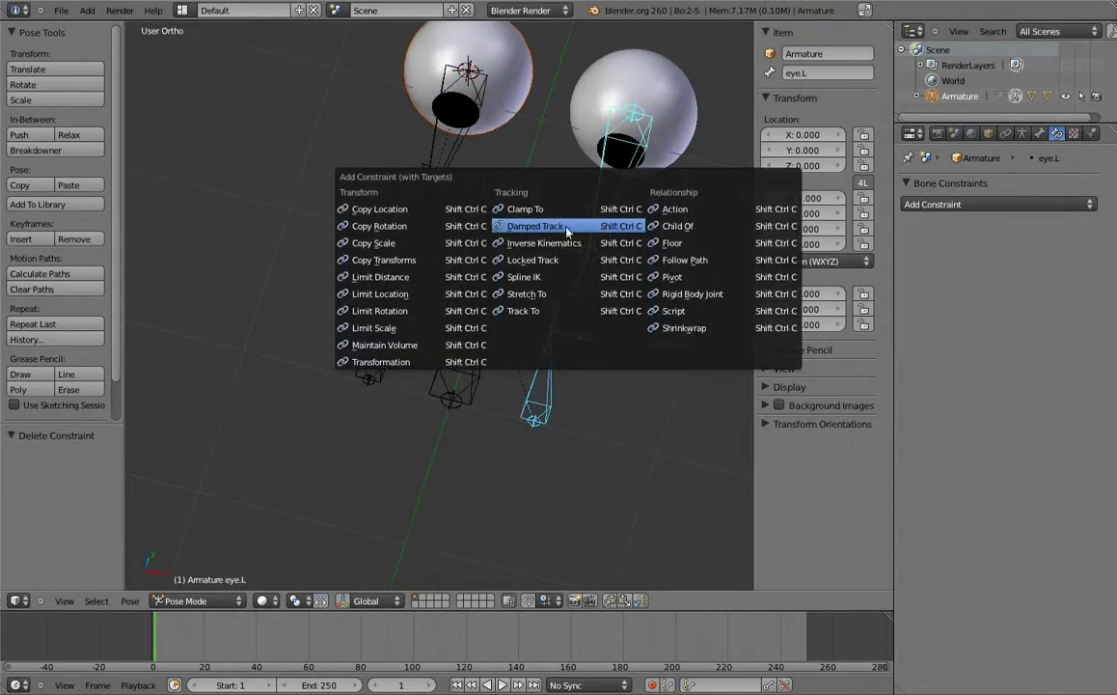
pyautogui.click(607, 229)
pyautogui.moveTo(479, 242)
pyautogui.mouseDown(button='middle')
pyautogui.moveTo(414, 370)
pyautogui.moveTo(442, 254)
pyautogui.mouseUp(button='middle')
pyautogui.keyDown('shift'); pyautogui.rightClick(442, 246); pyautogui.keyUp('shift')
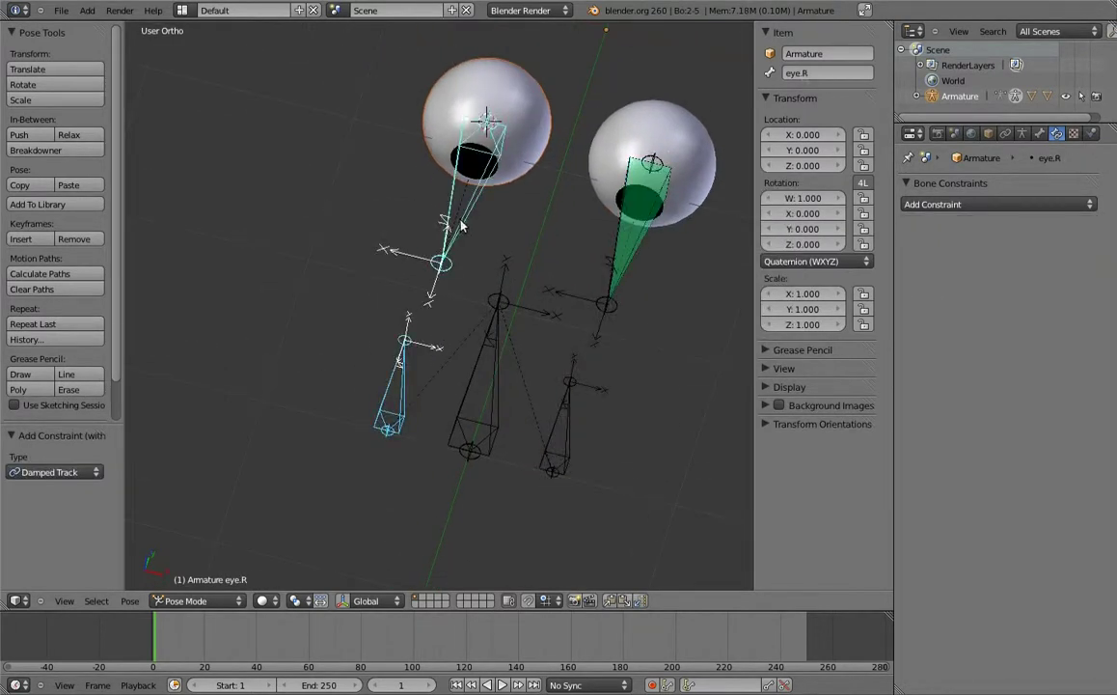
pyautogui.hotkey('ctrl', 'shift', 'c')
pyautogui.click(442, 224)
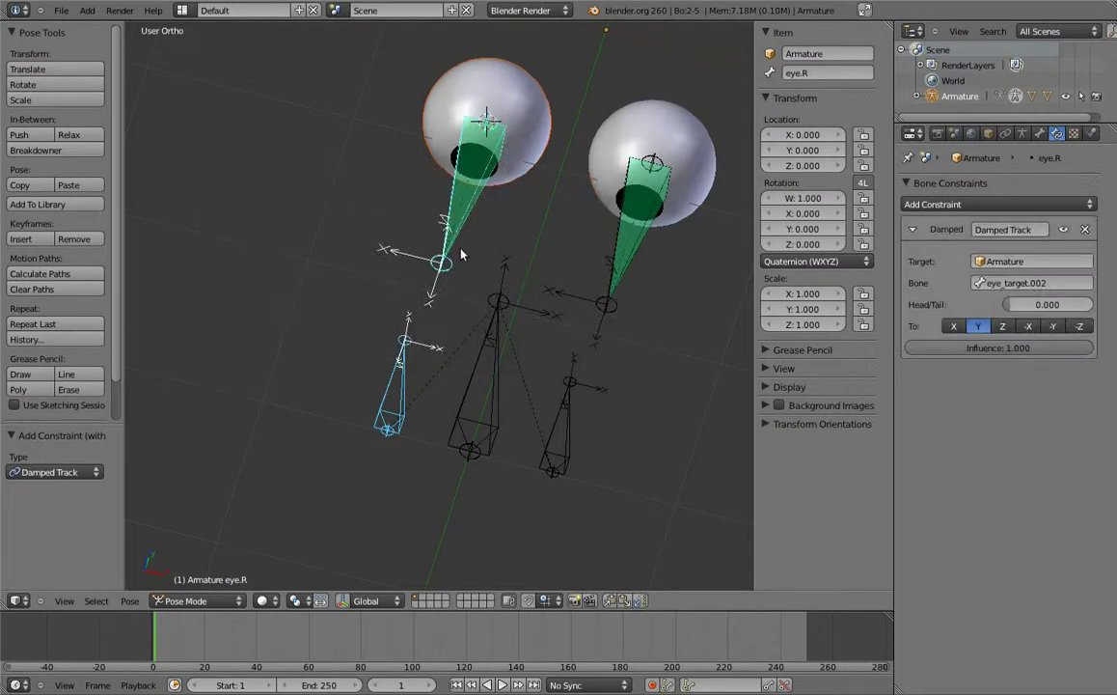
pyautogui.rightClick(504, 386)
pyautogui.press('KP_7')
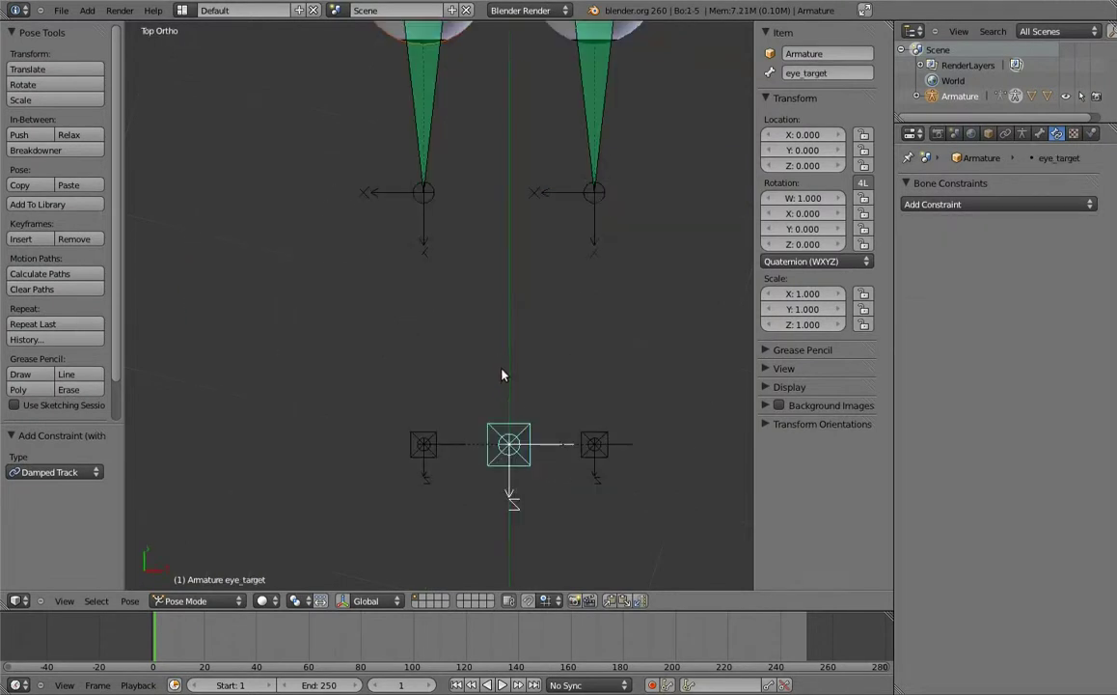
pyautogui.keyDown('shift'); pyautogui.moveTo(509, 351); pyautogui.dragTo(488, 422, button='middle'); pyautogui.keyUp('shift')
pyautogui.press('g')
pyautogui.press('y')
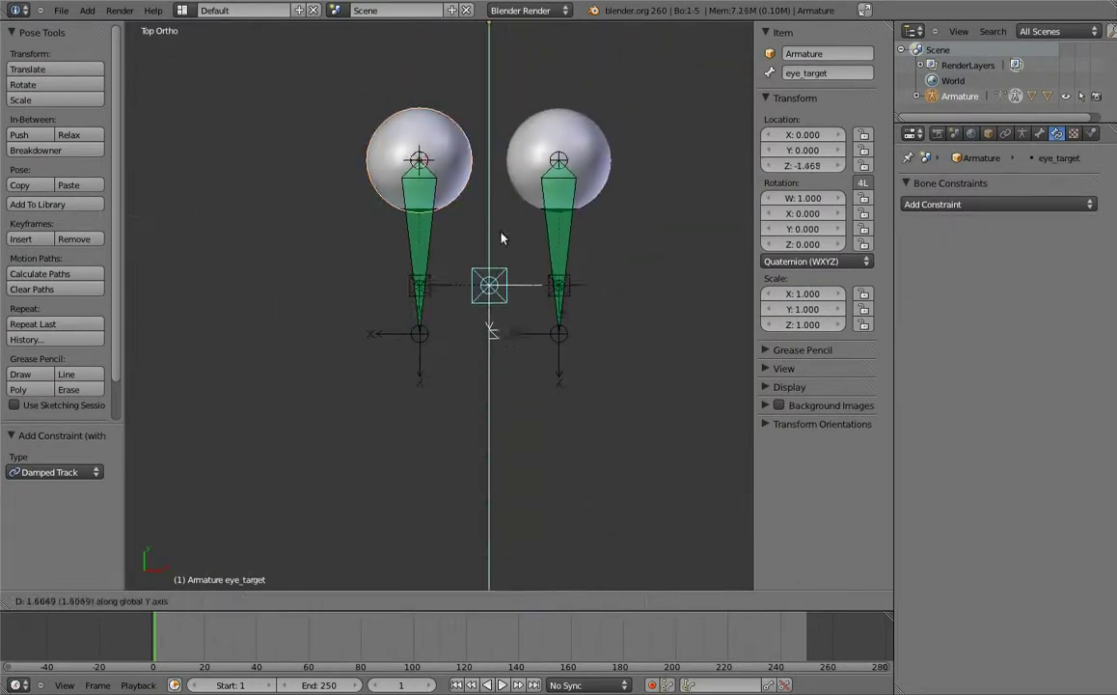
pyautogui.click(494, 285)
pyautogui.press('g')
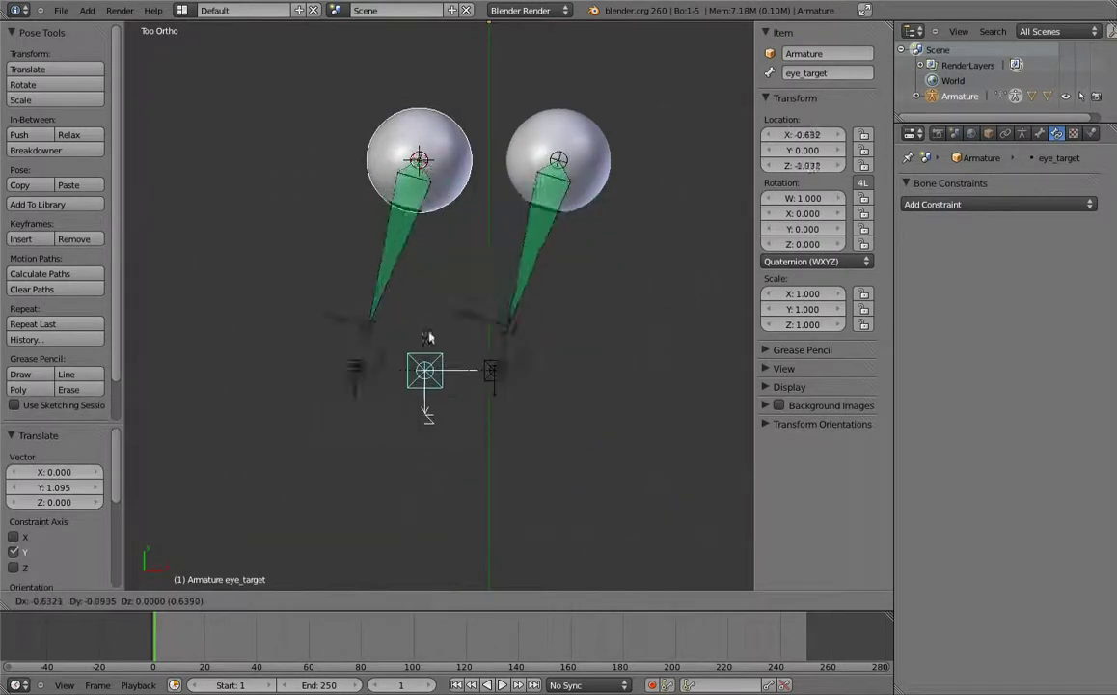
pyautogui.rightClick(512, 331)
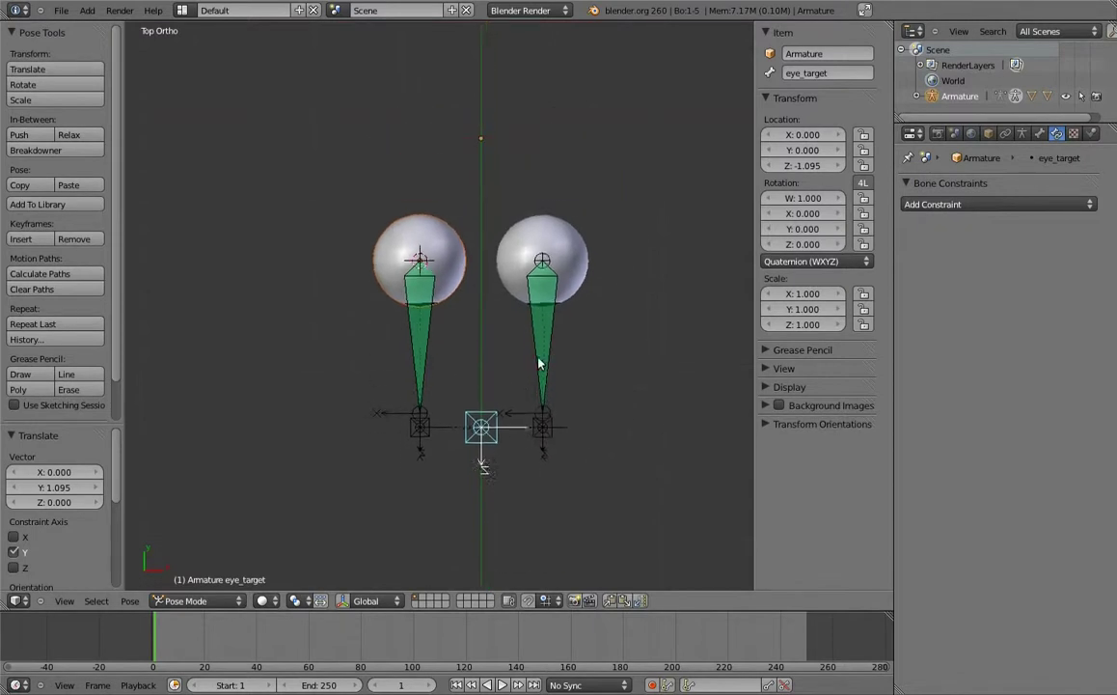
pyautogui.rightClick(434, 334)
pyautogui.write('r')
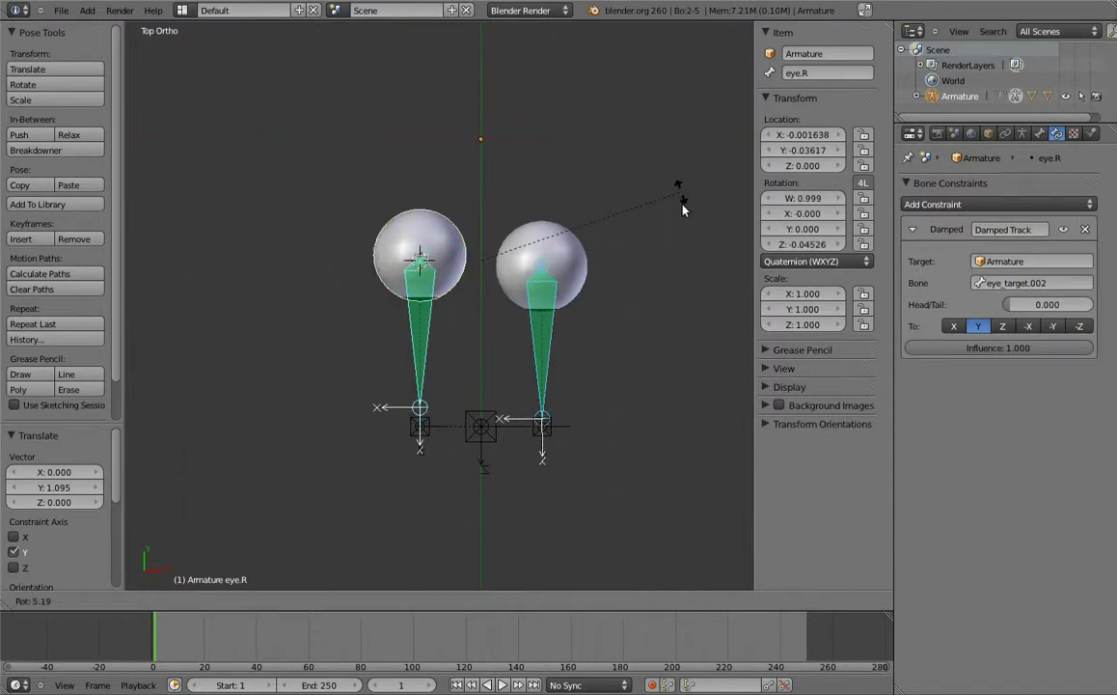
pyautogui.write('90')
pyautogui.press('Return')
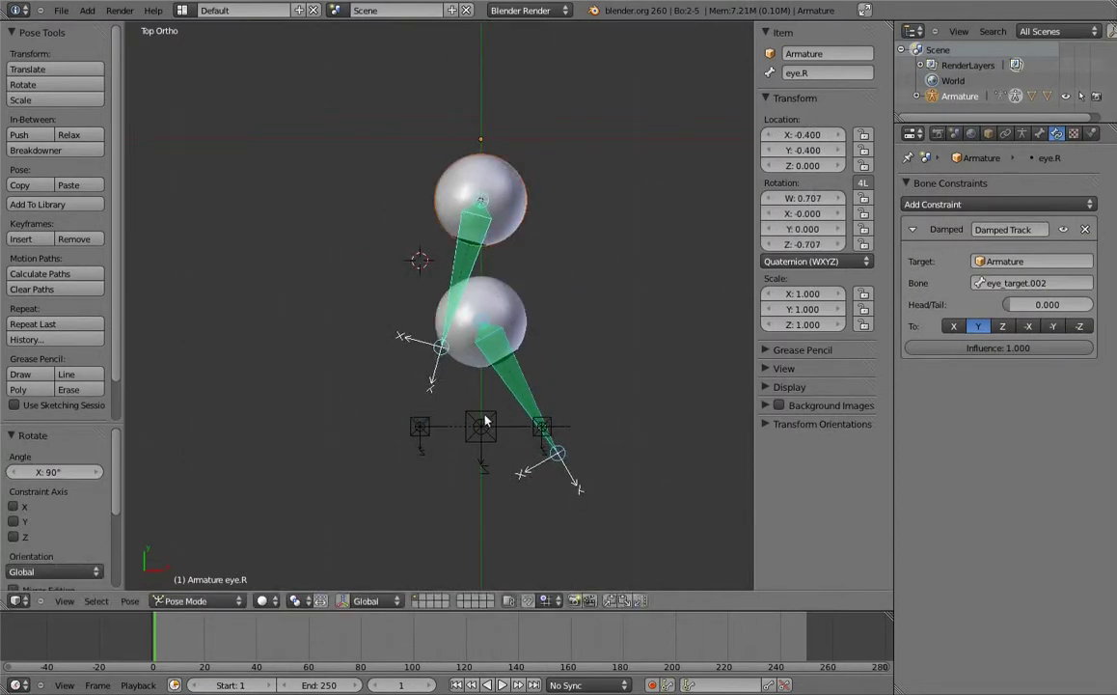
pyautogui.rightClick(482, 421)
pyautogui.press('g')
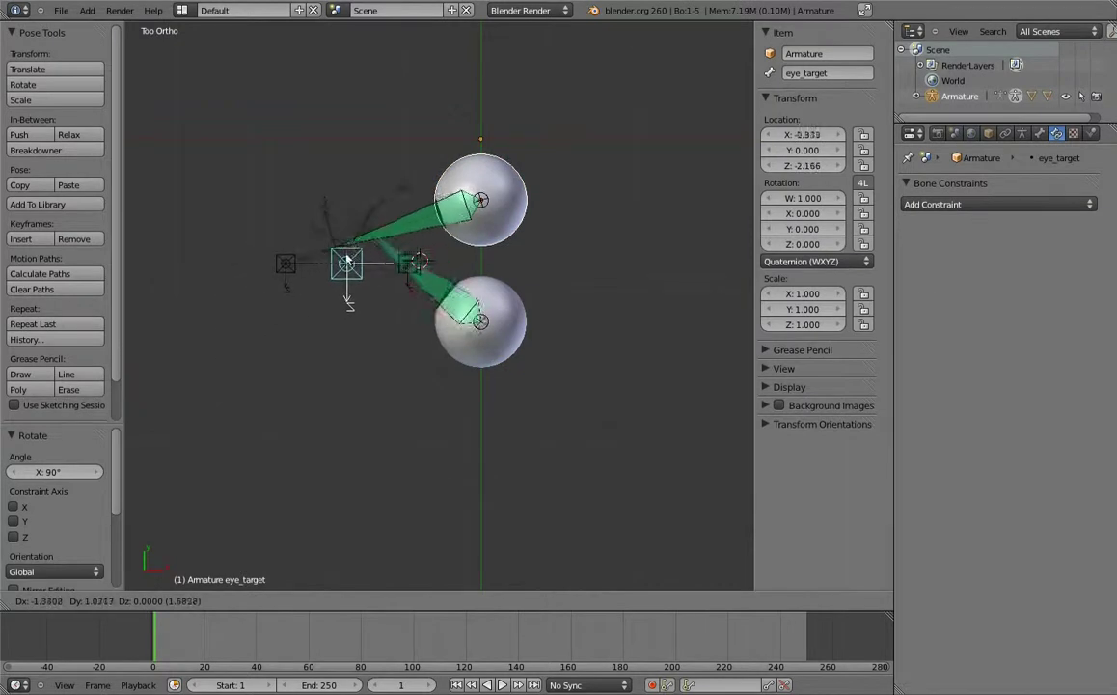
pyautogui.click(328, 271)
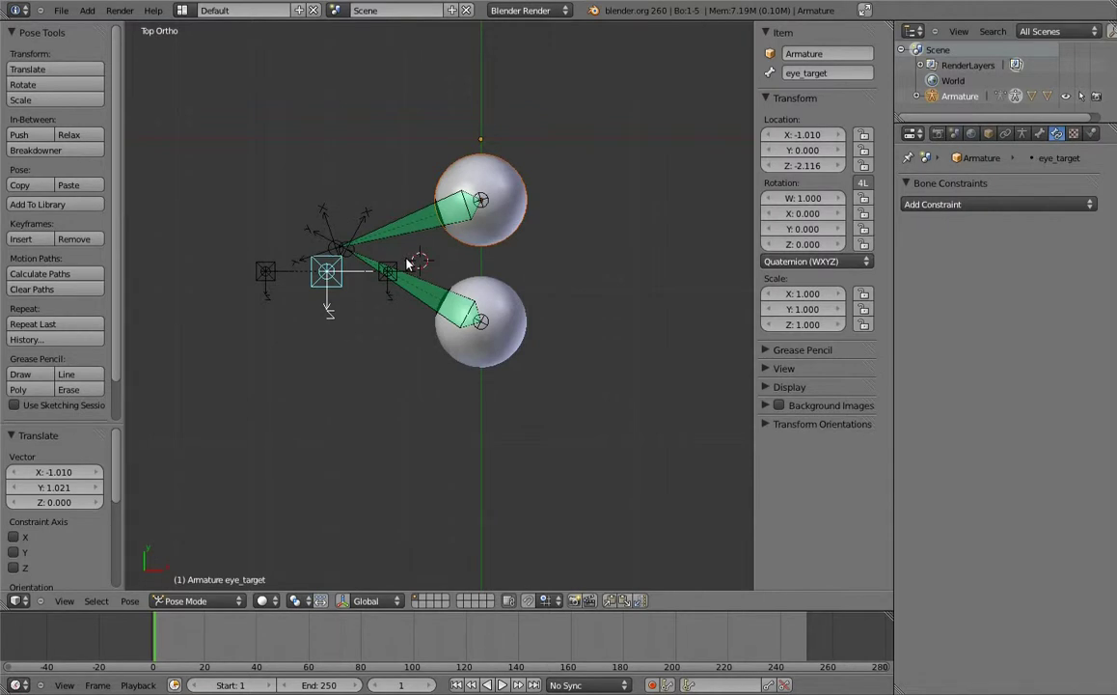
pyautogui.press('r')
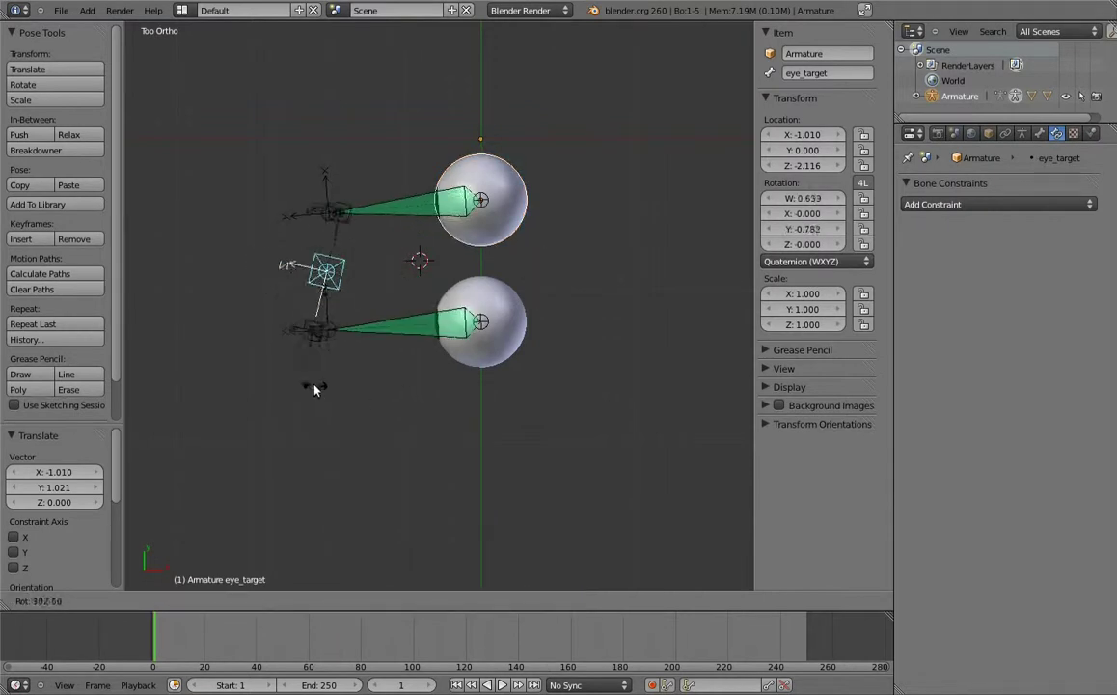
pyautogui.click(346, 400)
pyautogui.press('g')
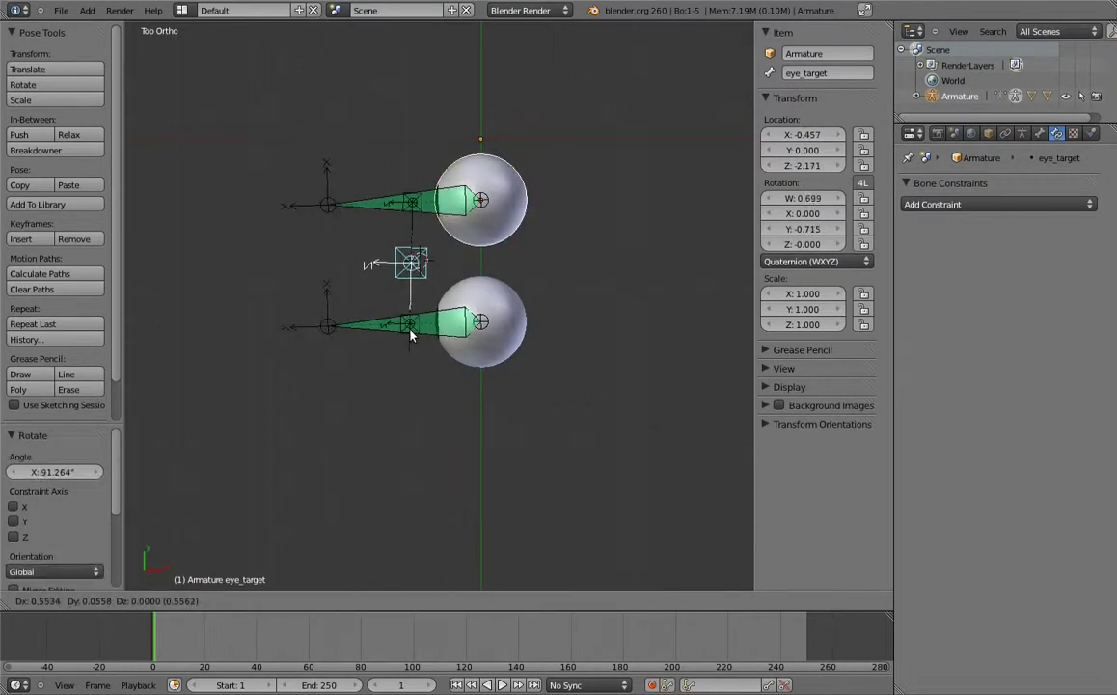
pyautogui.rightClick(377, 366)
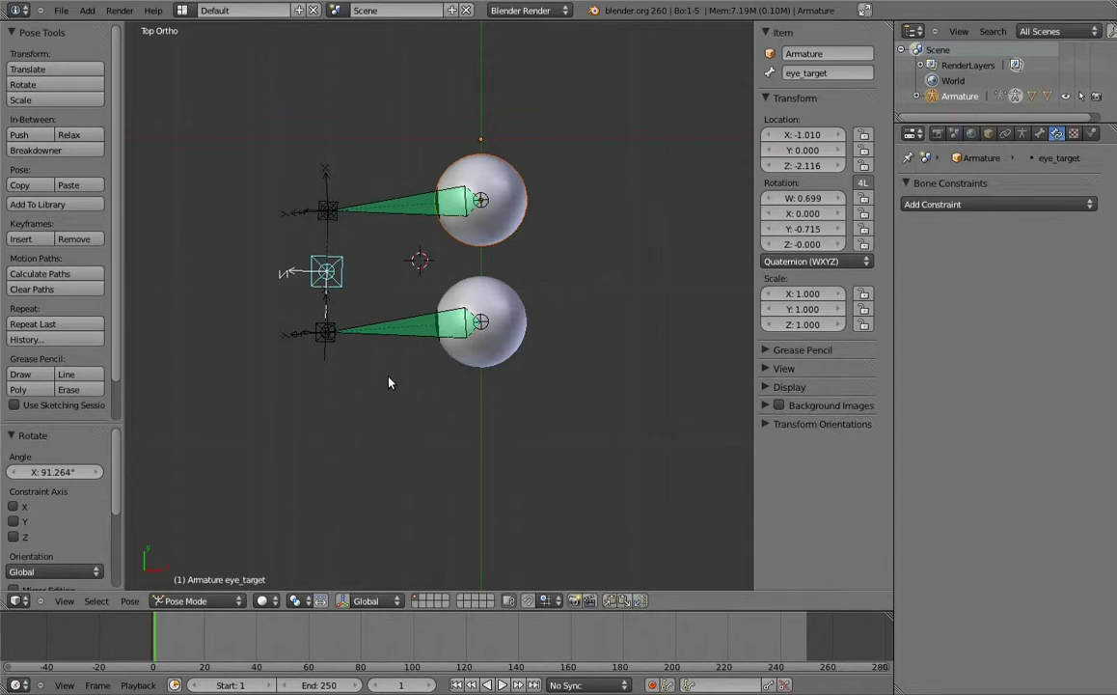
pyautogui.press('a')
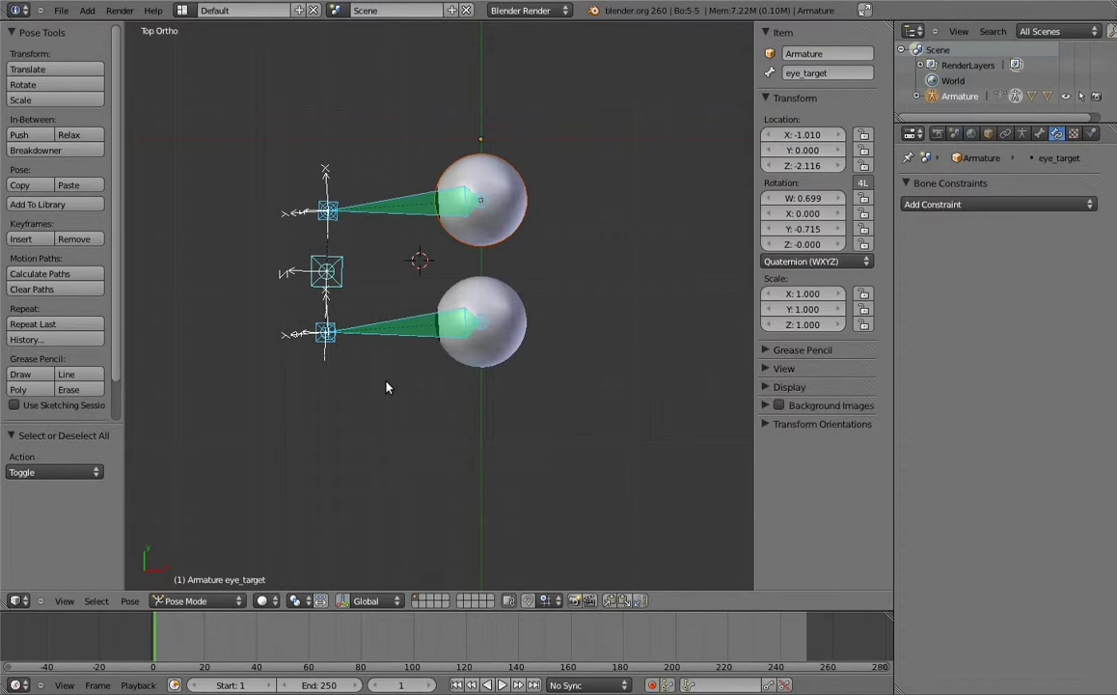
pyautogui.hotkey('alt', 'r')
pyautogui.hotkey('alt', 'g')
pyautogui.press('a')
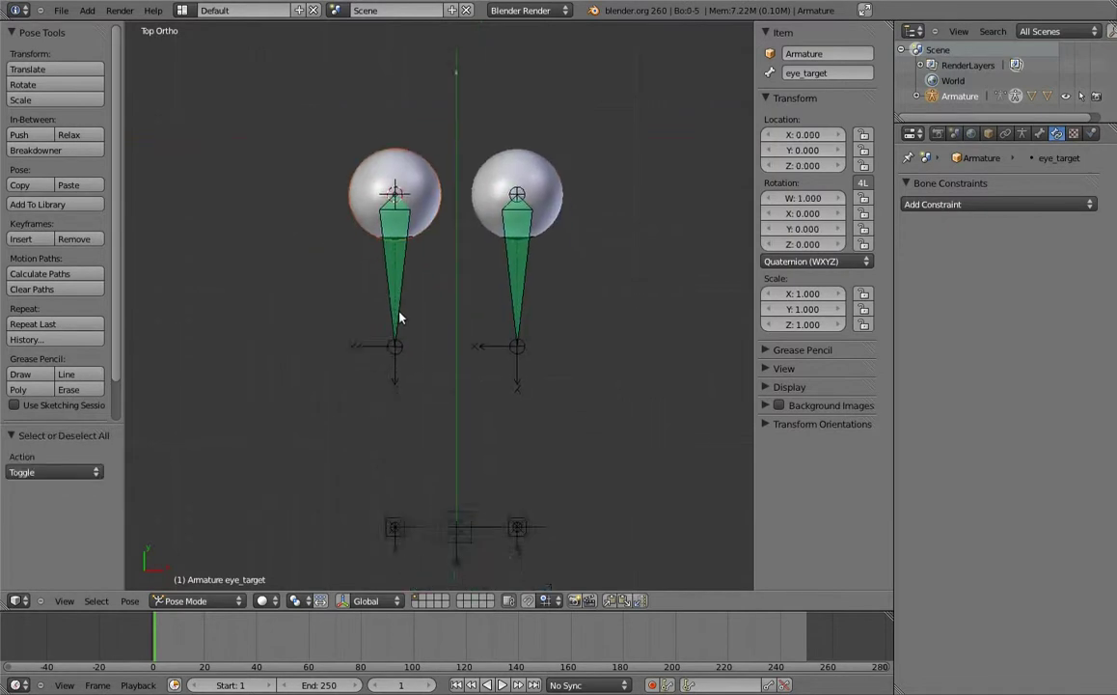
pyautogui.keyDown('shift'); pyautogui.moveTo(399, 315); pyautogui.dragTo(395, 292, button='middle'); pyautogui.keyUp('shift')
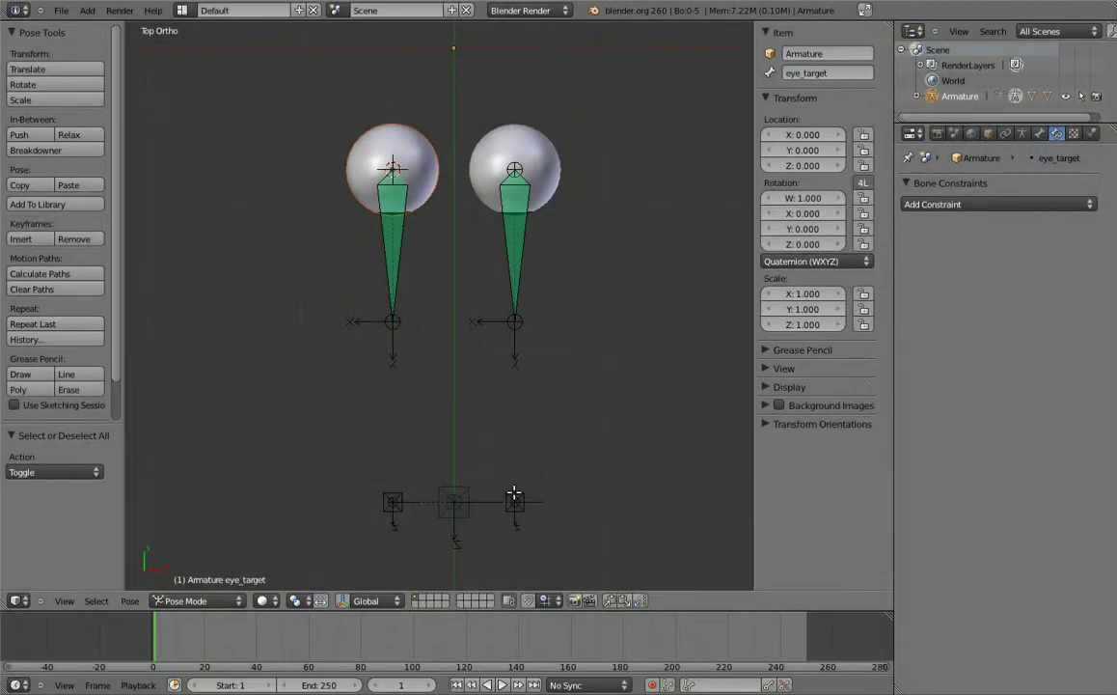
# In Edit Mode, delete the two side eye target bones.
pyautogui.press('Tab')
pyautogui.keyDown('shift'); pyautogui.click(393, 497); pyautogui.keyUp('shift')
pyautogui.press('x')
pyautogui.click(398, 493)
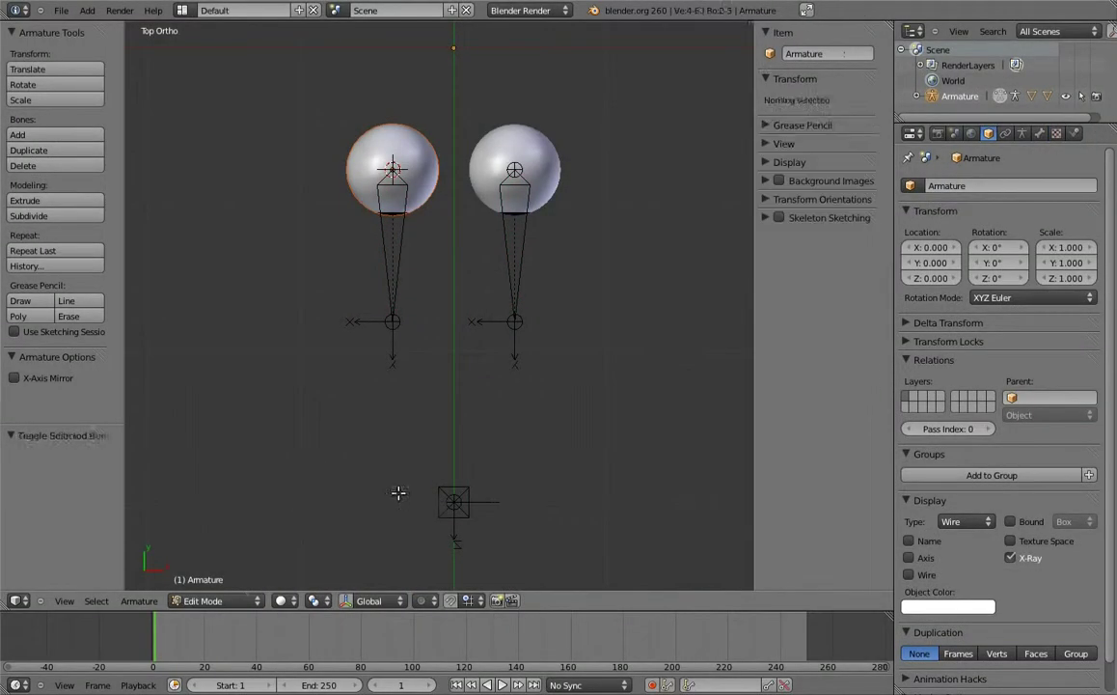
pyautogui.press('Tab')
# Delete the Damped Track constraints from eye.L and eye.R.
pyautogui.rightClick(517, 272)
pyautogui.click(1057, 134)
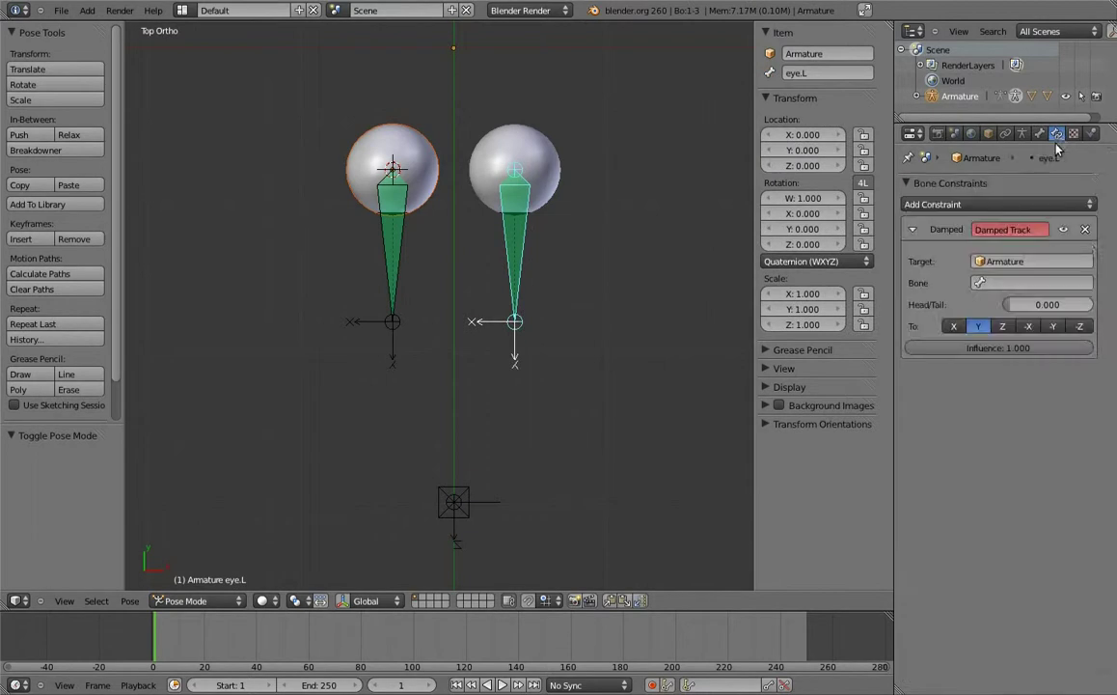
pyautogui.click(1086, 229)
pyautogui.rightClick(392, 246)
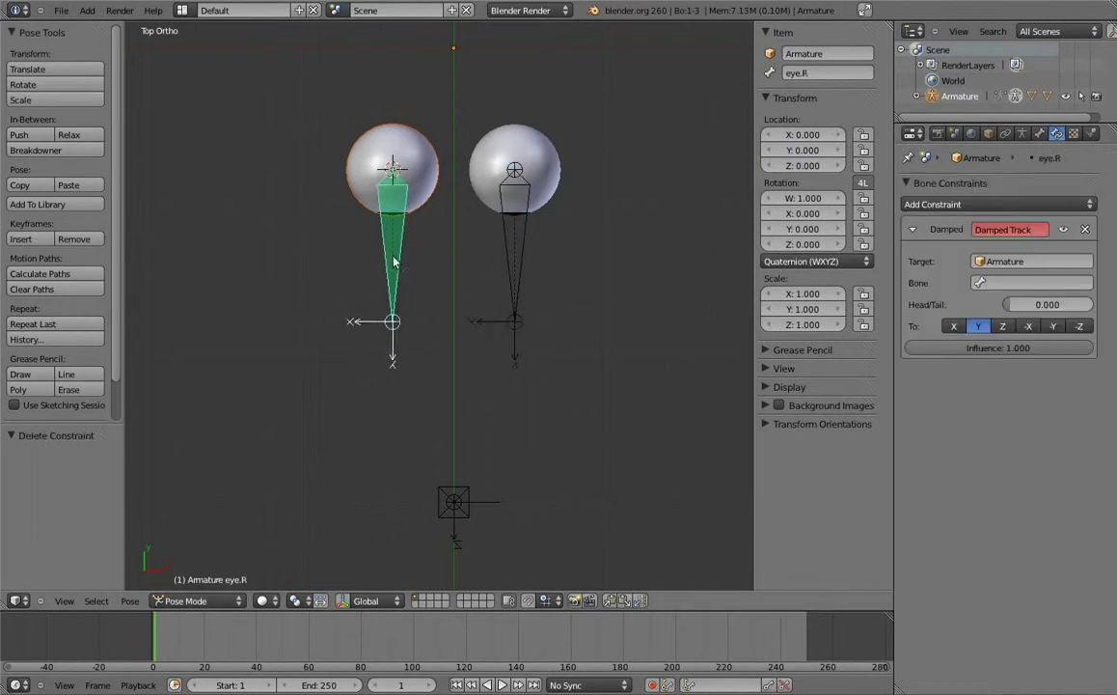
pyautogui.click(1086, 229)
# Duplicate an eye bone to the midpoint between the eyes and name it minds_eye.
pyautogui.press('Tab')
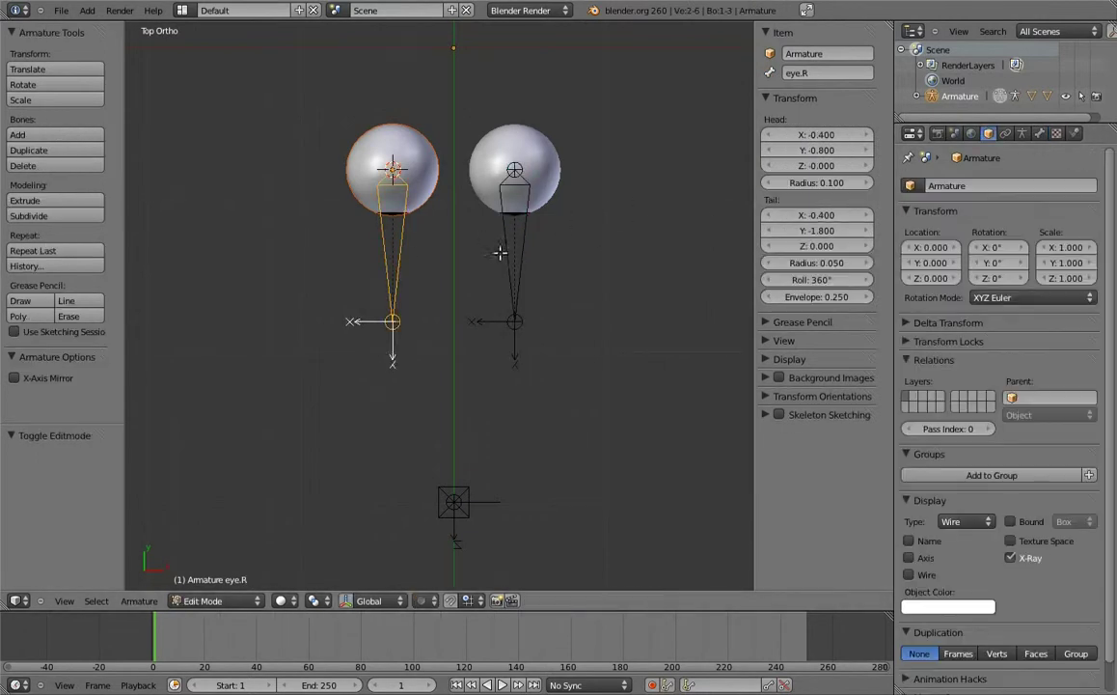
pyautogui.rightClick(512, 228)
pyautogui.hotkey('shift', 'd')
pyautogui.press('x')
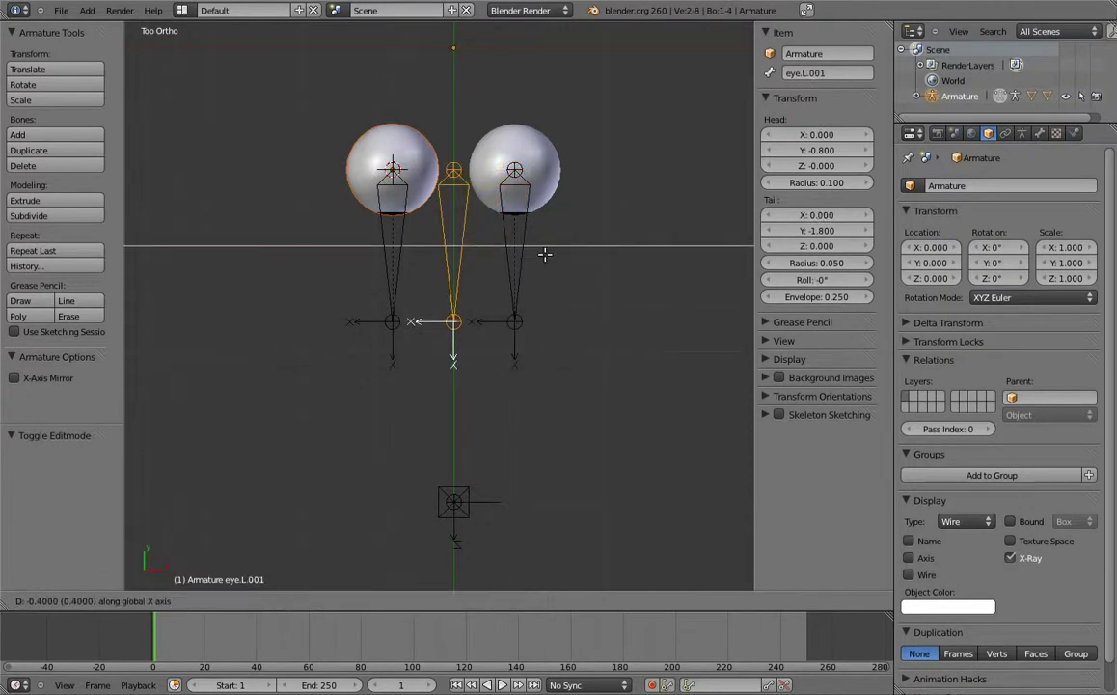
pyautogui.click(541, 252)
pyautogui.click(820, 73)
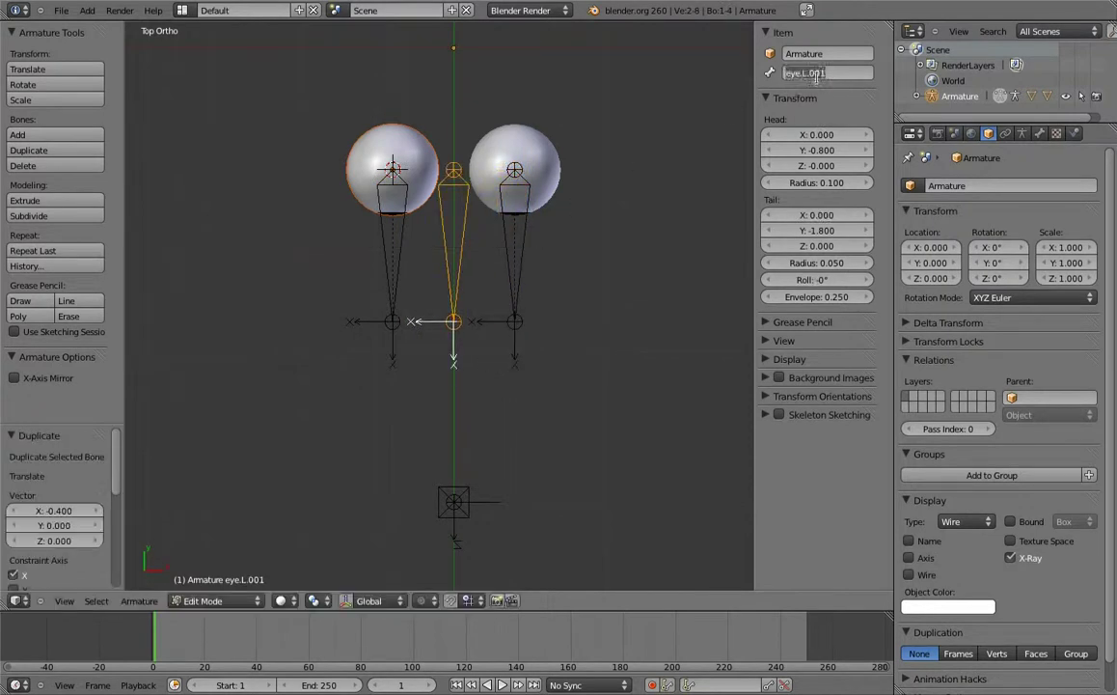
pyautogui.write('minds_eyes')
pyautogui.write('_eye')
pyautogui.press('Return')
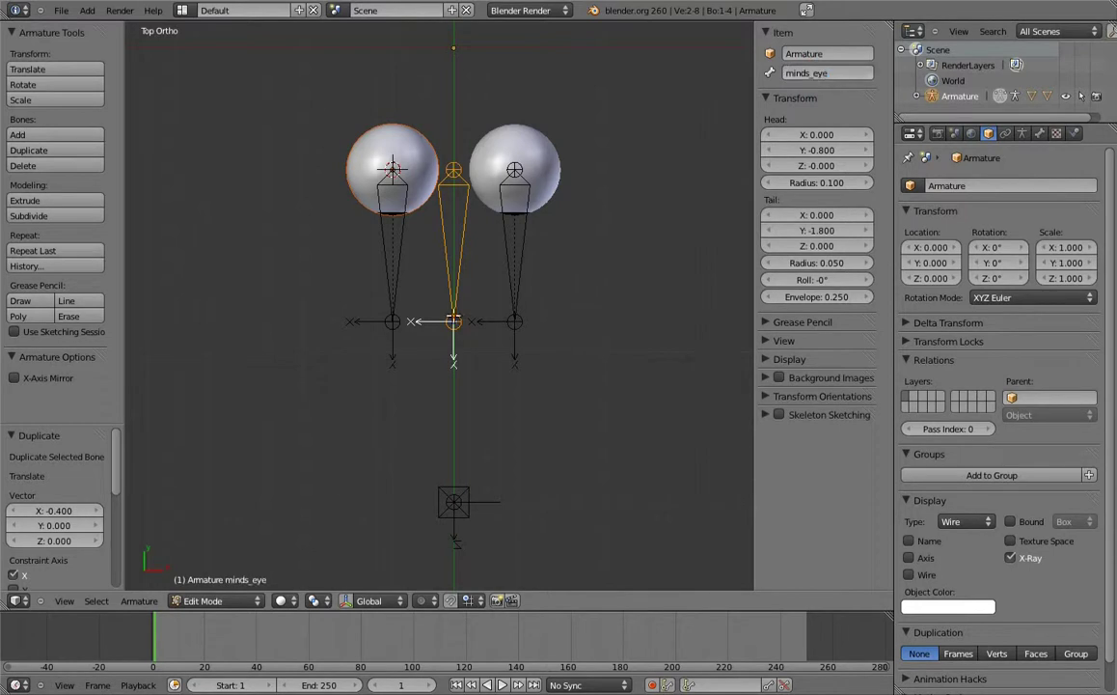
# Give eye.L and eye.R Copy Rotation constraints targeting minds_eye.
pyautogui.hotkey('ctrl', 'Tab')
pyautogui.keyDown('shift'); pyautogui.rightClick(507, 249); pyautogui.keyUp('shift')
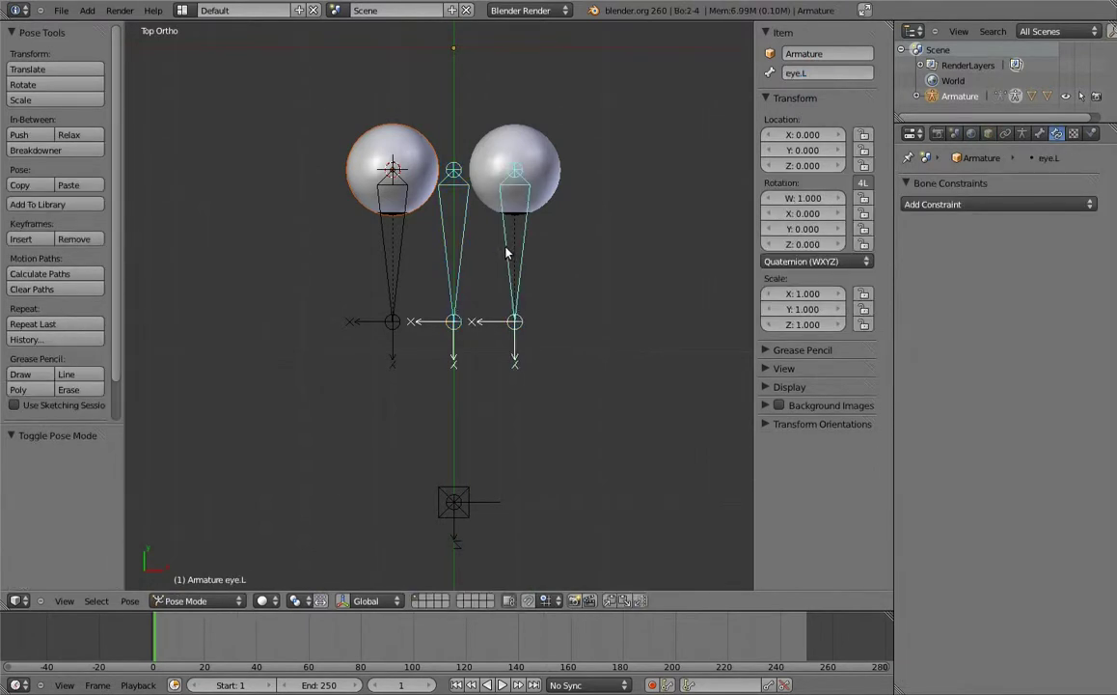
pyautogui.hotkey('shift', 'ctrl', 'c')
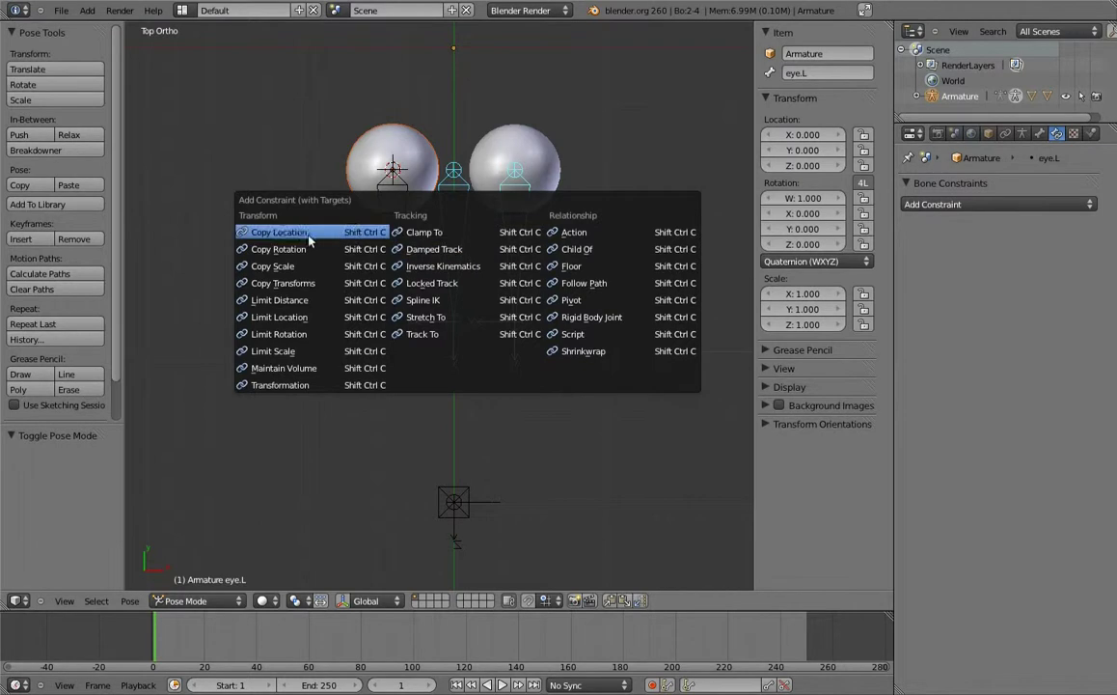
pyautogui.click(302, 253)
pyautogui.keyDown('shift'); pyautogui.rightClick(395, 226); pyautogui.keyUp('shift')
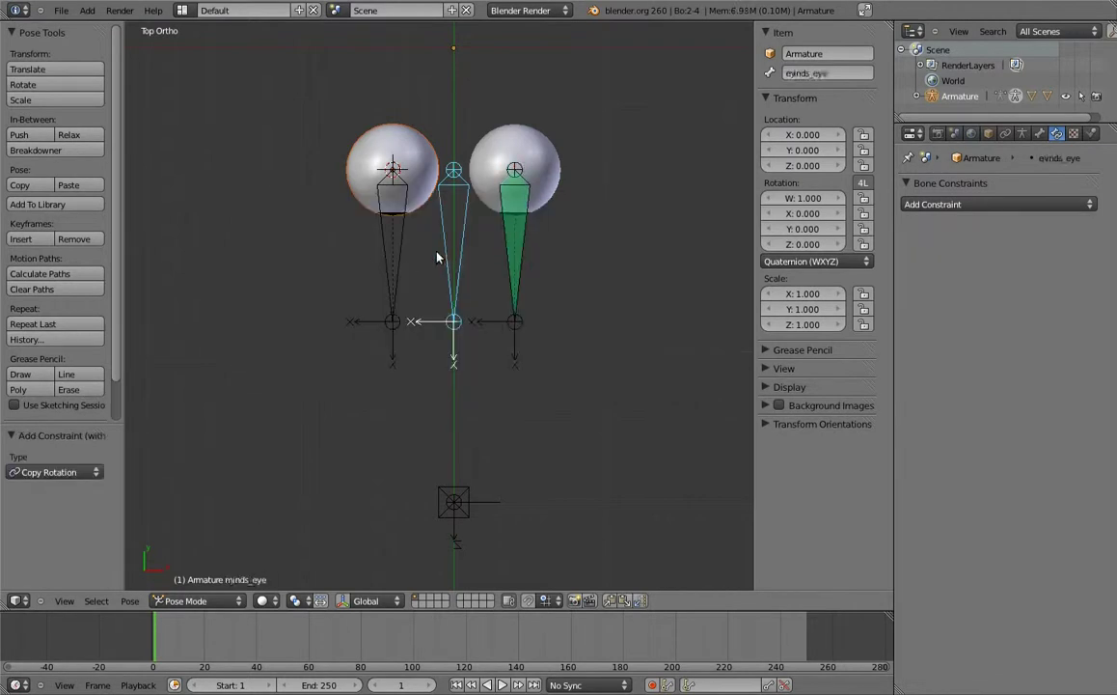
pyautogui.hotkey('shift', 'ctrl', 'c')
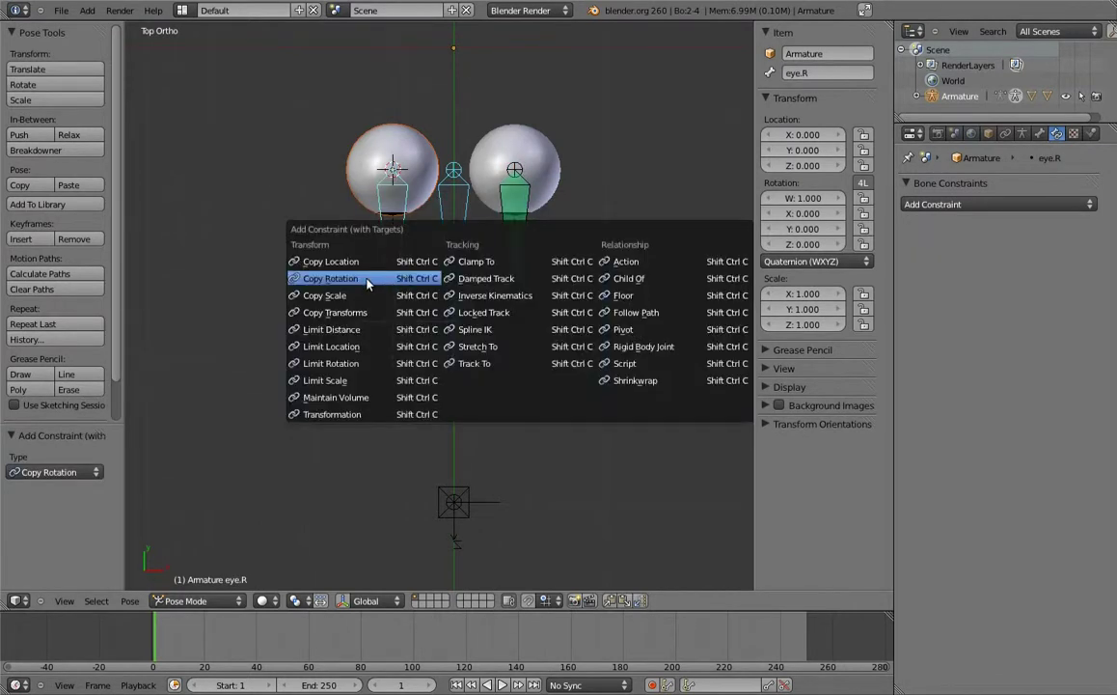
pyautogui.click(367, 283)
# Rotate minds_eye to test the eyes, then reset its rotation and return to top view.
pyautogui.rightClick(477, 327)
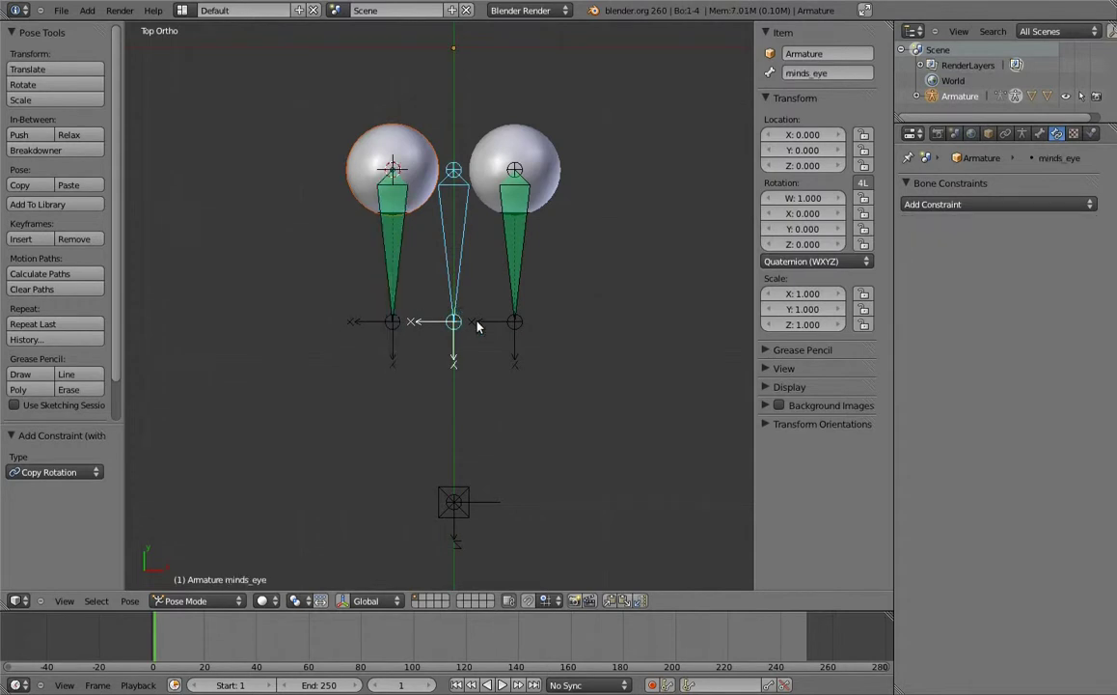
pyautogui.press('r')
pyautogui.click(445, 409)
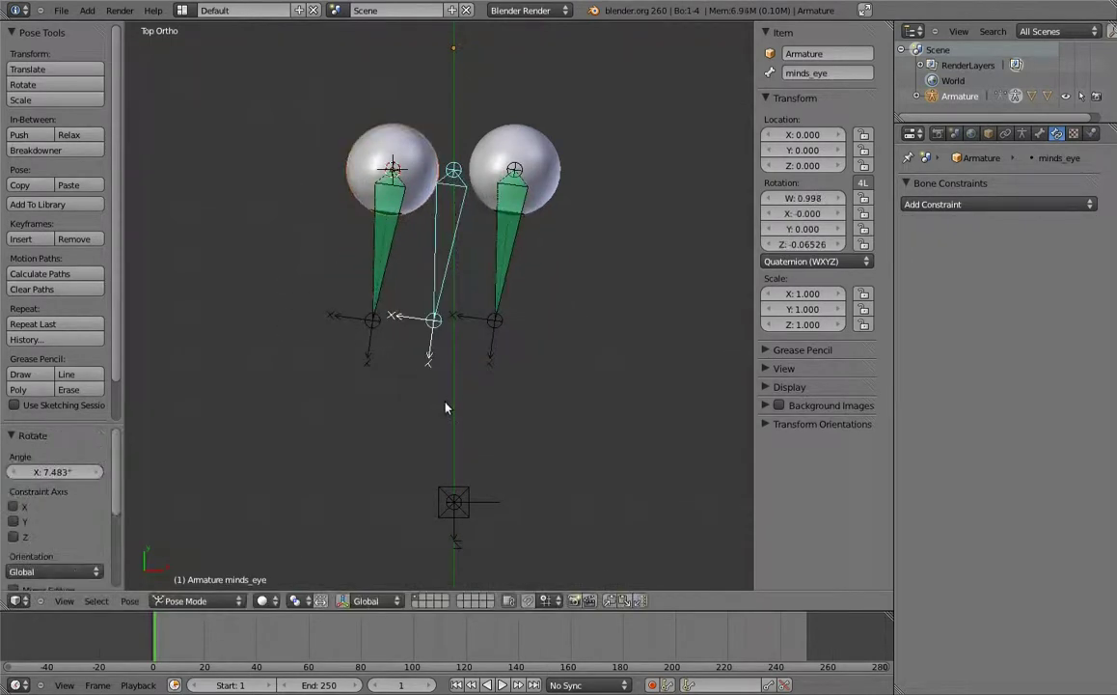
pyautogui.moveTo(445, 408); pyautogui.dragTo(449, 162, button='middle')
pyautogui.press('r')
pyautogui.press('r')
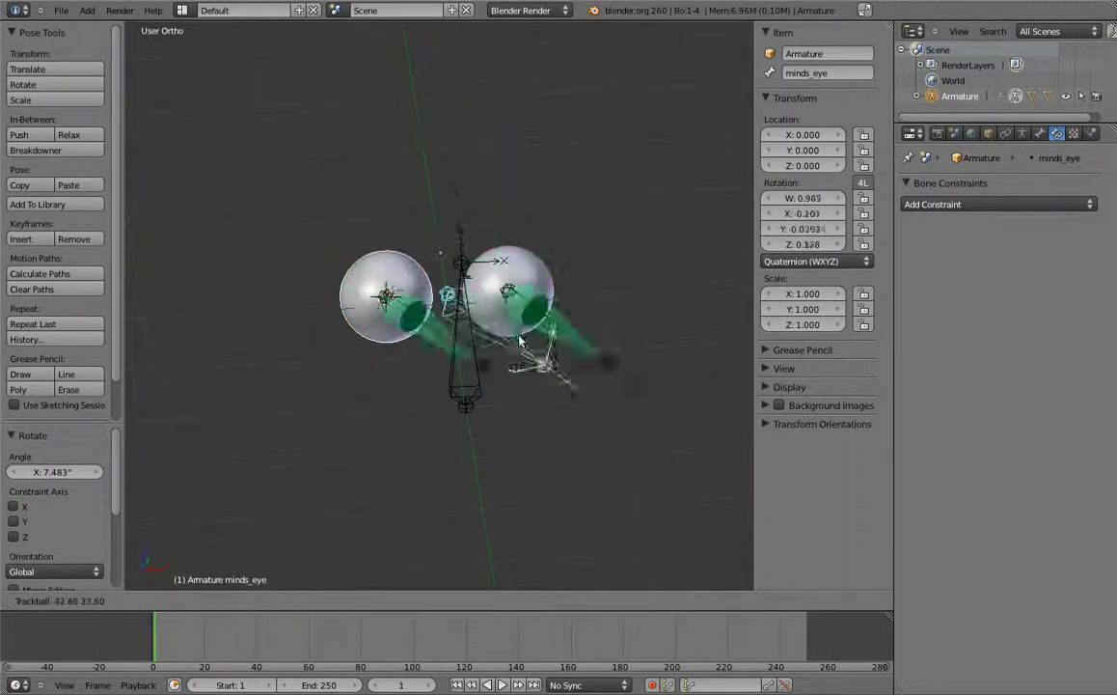
pyautogui.rightClick(447, 381)
pyautogui.hotkey('alt', 'r')
pyautogui.press('KP_7')
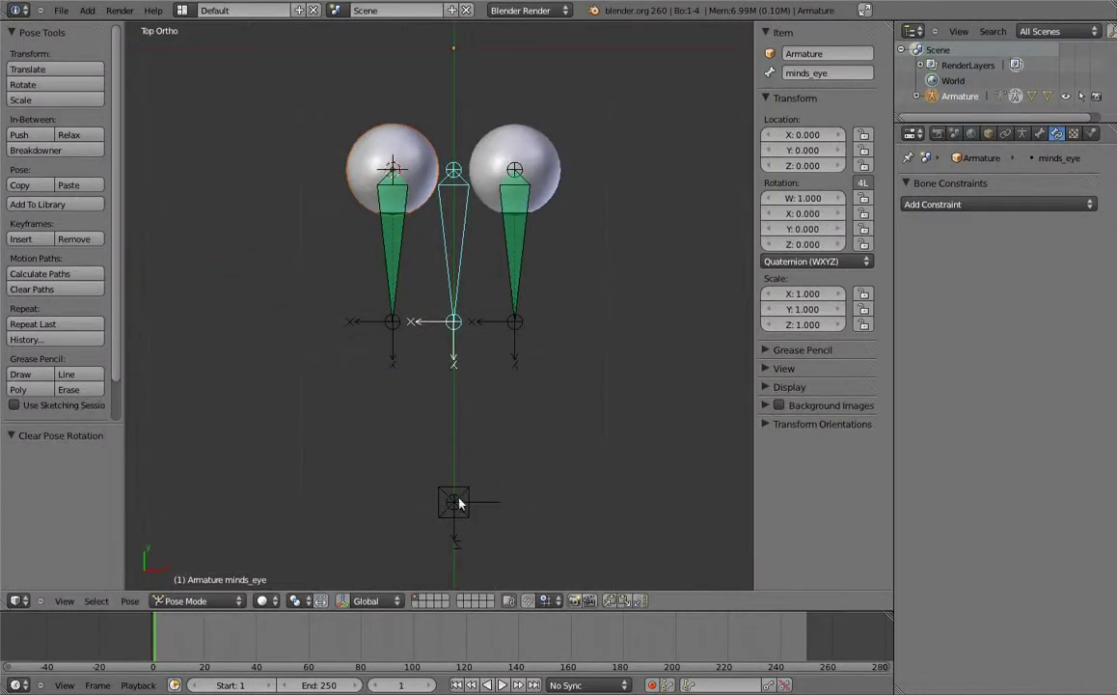
# Add a Damped Track constraint on minds_eye aimed at eye_target.
pyautogui.rightClick(459, 503)
pyautogui.keyDown('shift'); pyautogui.rightClick(459, 263); pyautogui.keyUp('shift')
pyautogui.hotkey('shift', 'ctrl', 'c')
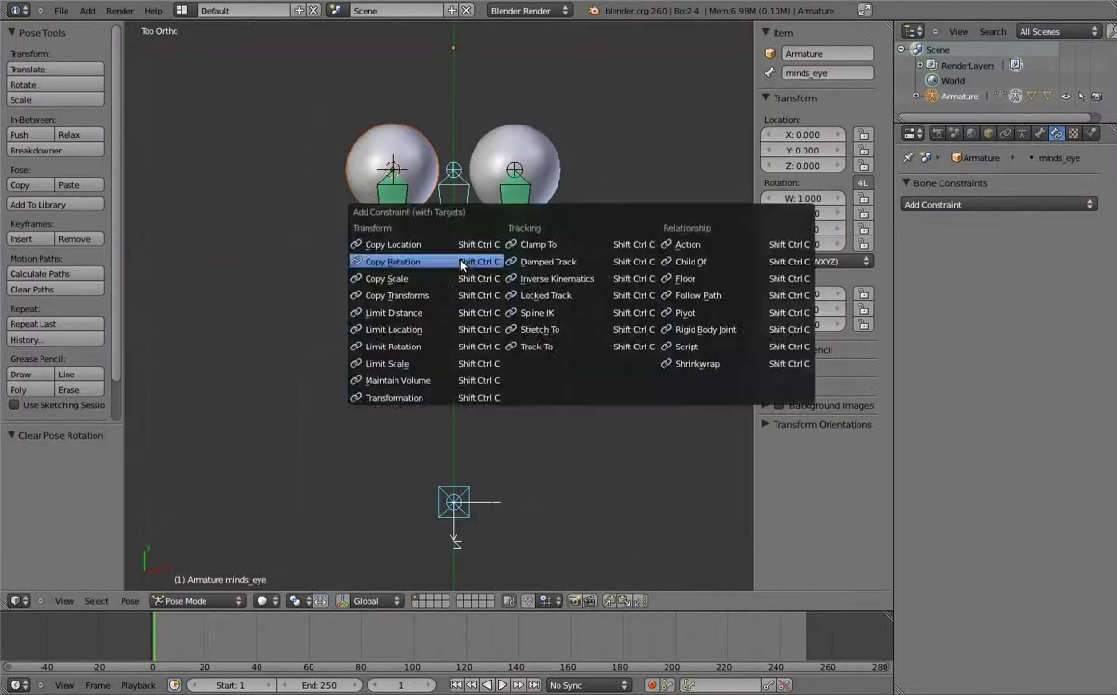
pyautogui.click(546, 263)
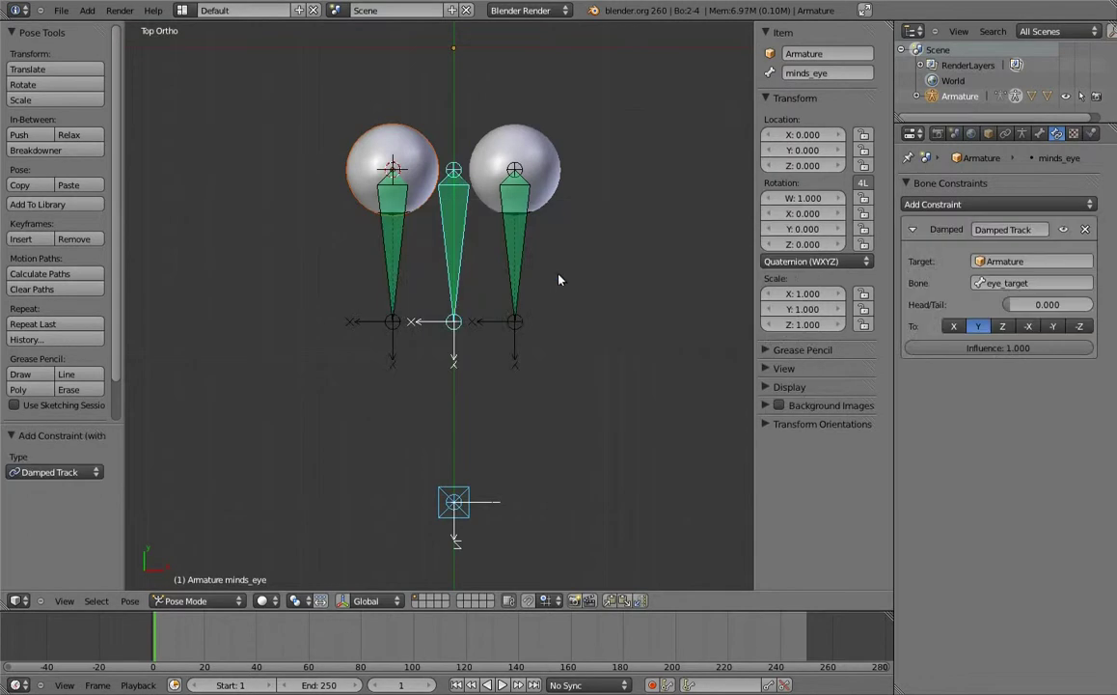
# Test the tracking by moving eye_target in front and top views, cancelling each move.
pyautogui.rightClick(459, 509)
pyautogui.press('g')
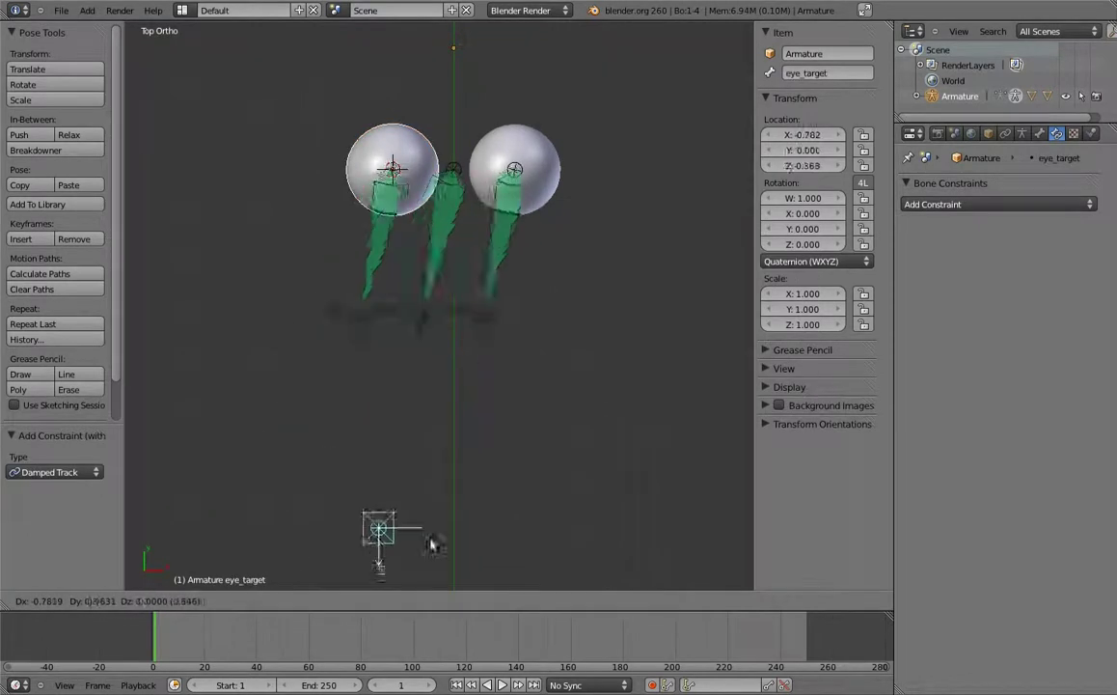
pyautogui.rightClick(464, 464)
pyautogui.moveTo(464, 464); pyautogui.dragTo(487, 431, button='middle')
pyautogui.press('KP_1')
pyautogui.press('g')
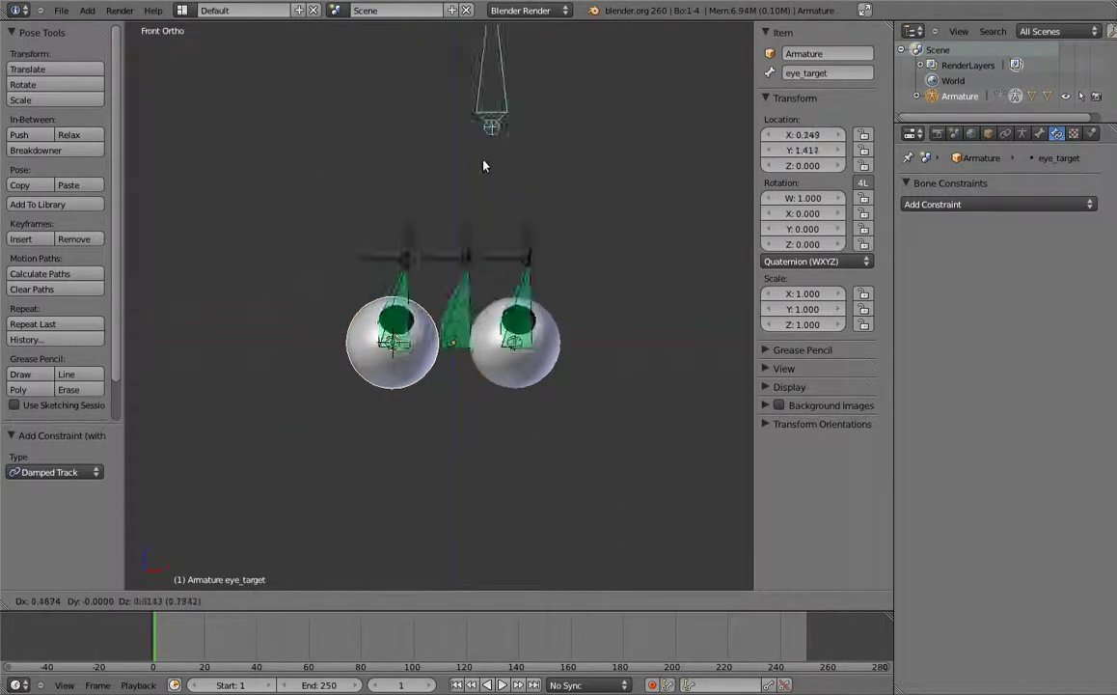
pyautogui.rightClick(400, 470)
pyautogui.press('KP_7')
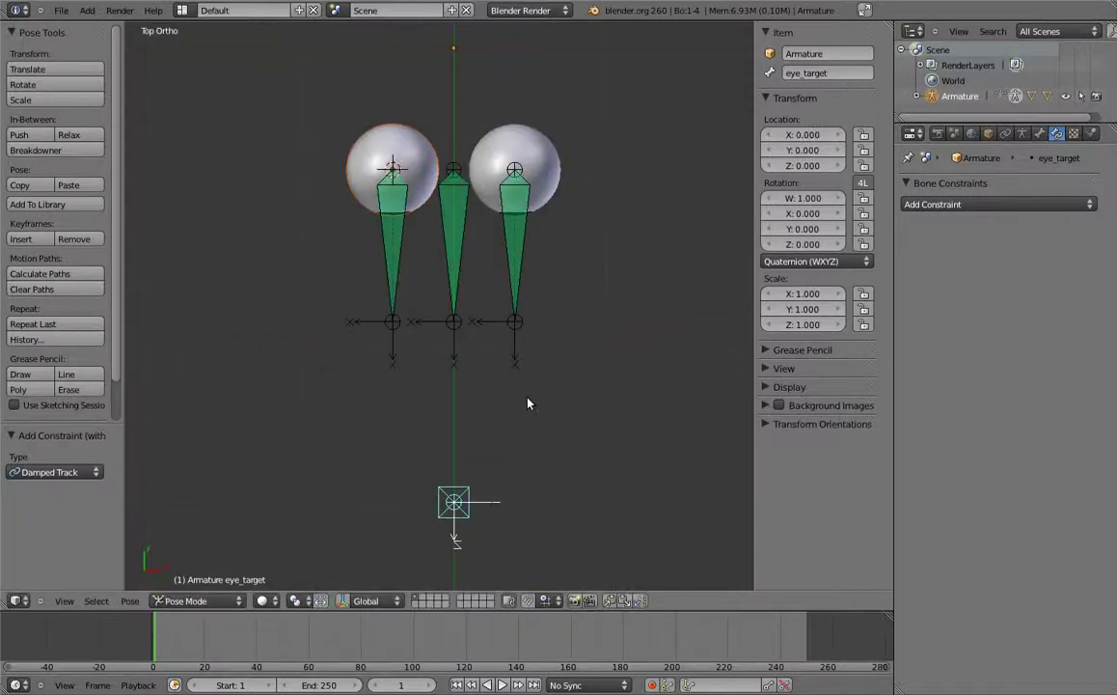
# Move eye_target along Y to test, then clear its location back to rest.
pyautogui.press('g')
pyautogui.press('y')
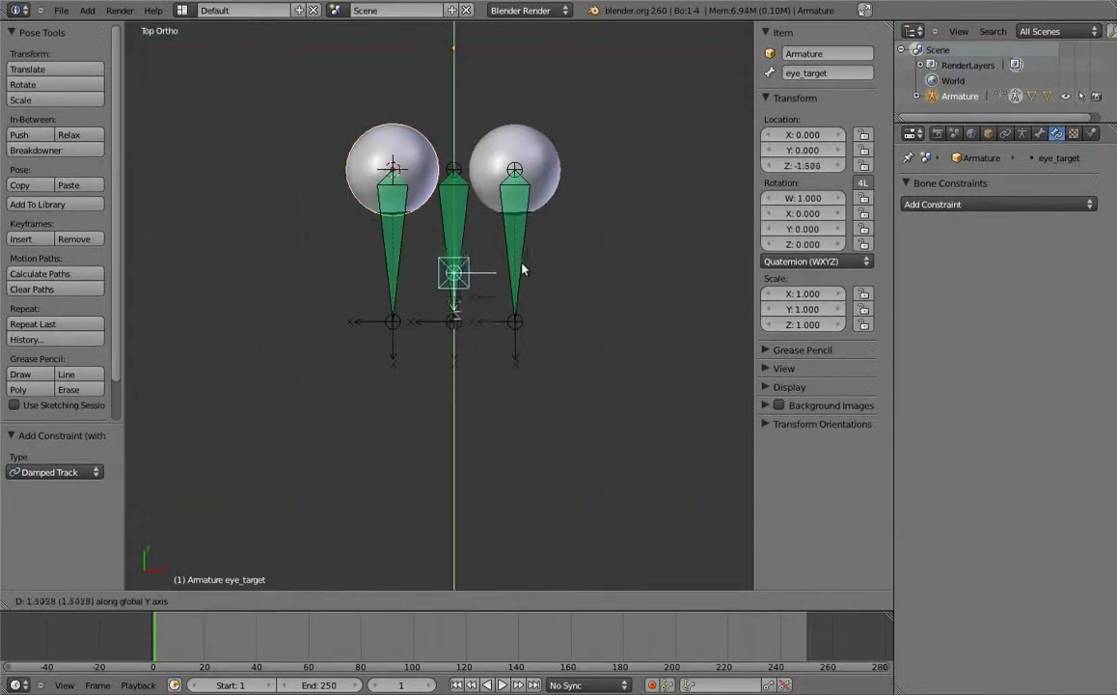
pyautogui.click(516, 278)
pyautogui.press('g')
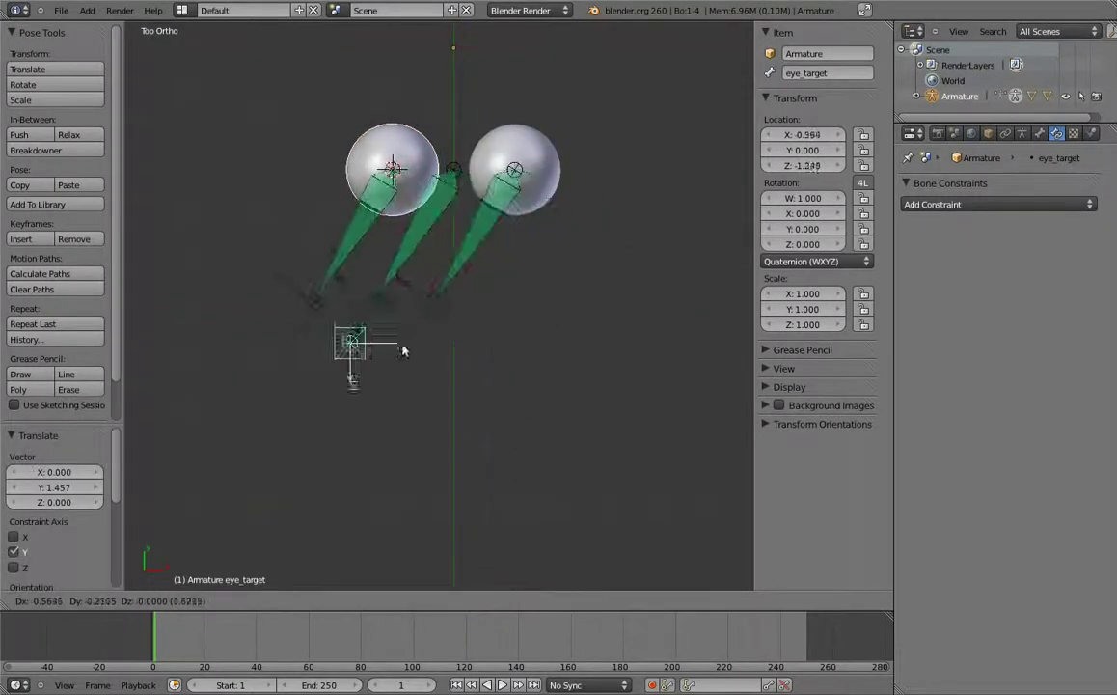
pyautogui.rightClick(592, 485)
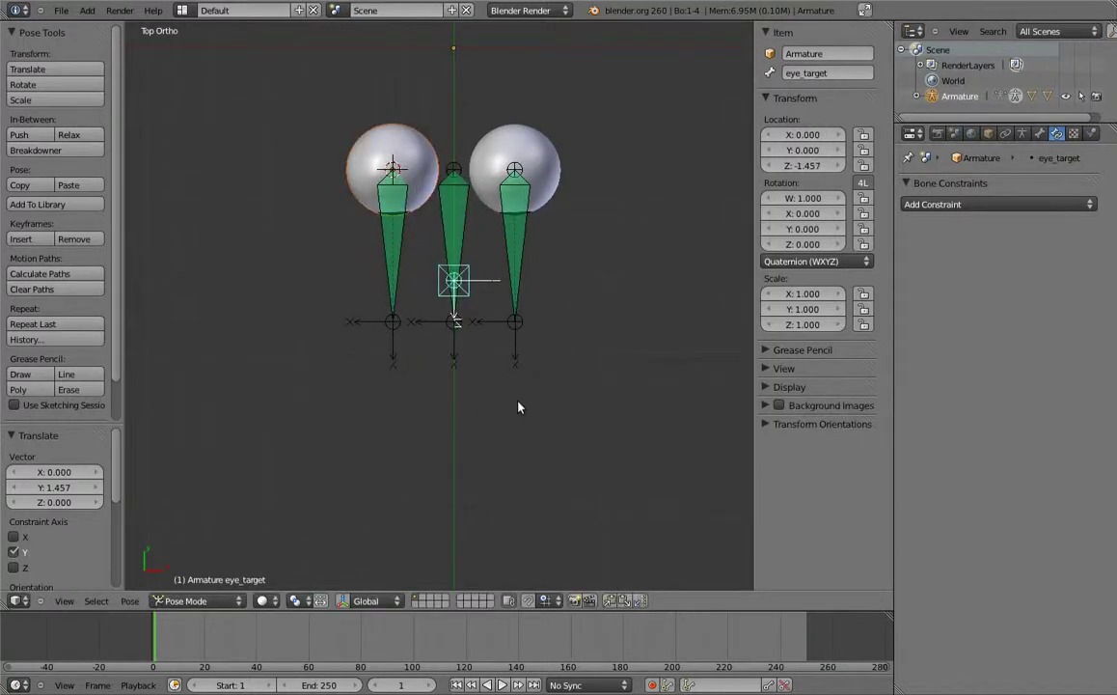
pyautogui.hotkey('alt', 'g')
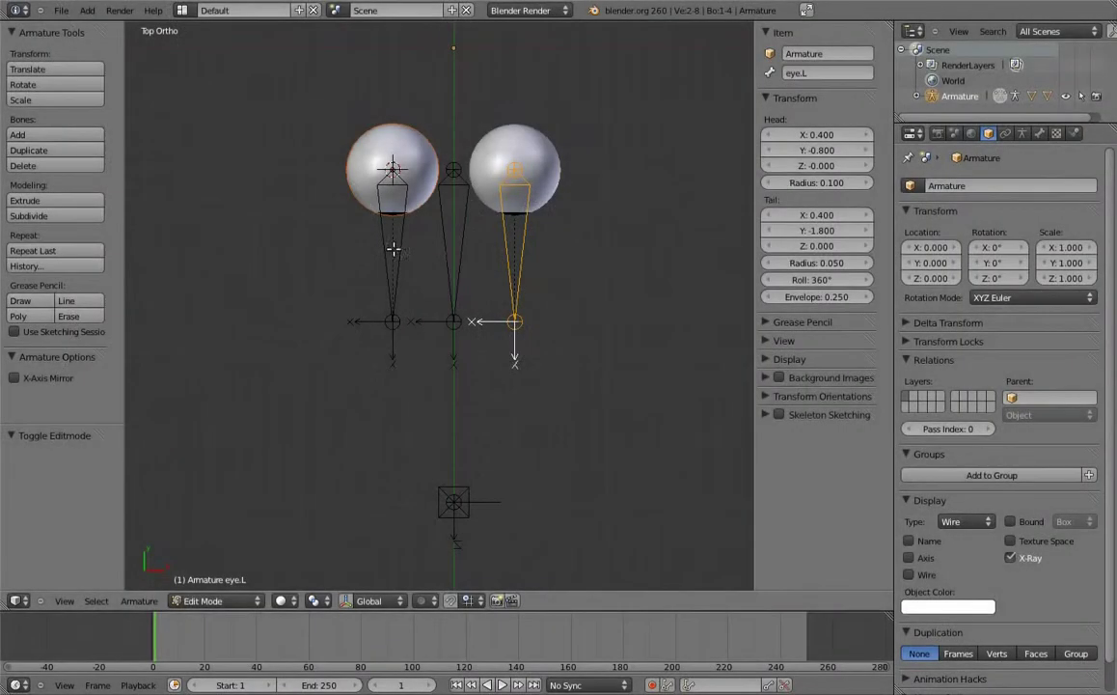
# Shorten the duplicated eye bones along Y and move both -0.2 on X into the eyes.
pyautogui.press('Return')
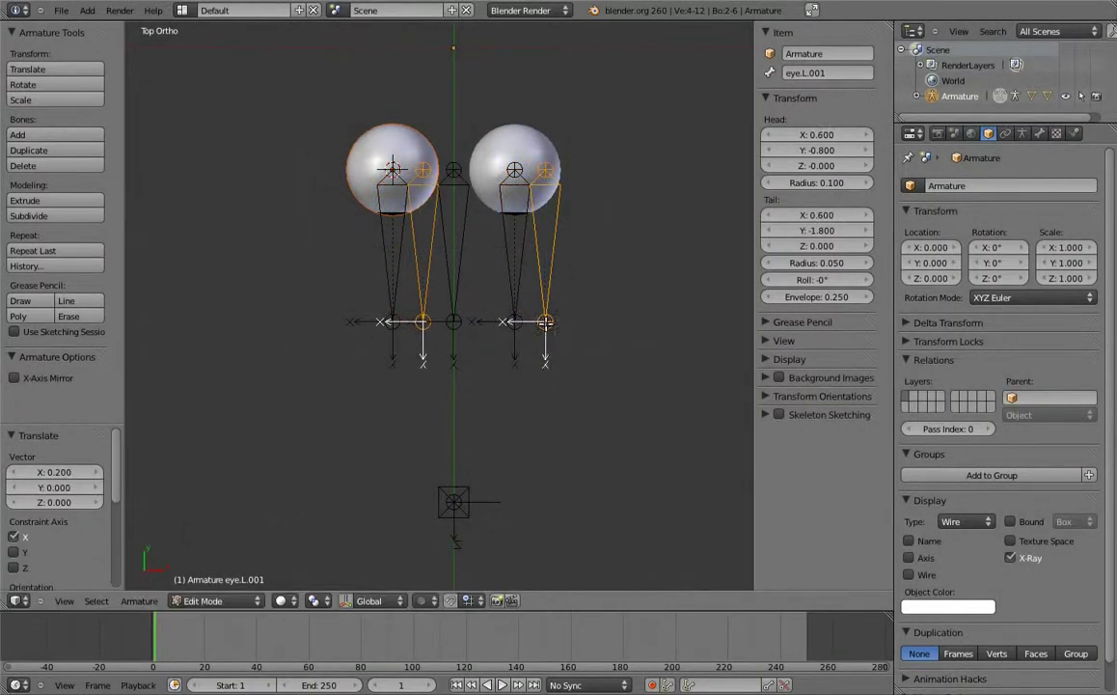
pyautogui.click(545, 321)
pyautogui.keyDown('shift'); pyautogui.click(423, 321); pyautogui.keyUp('shift')
pyautogui.press('g')
pyautogui.press('y')
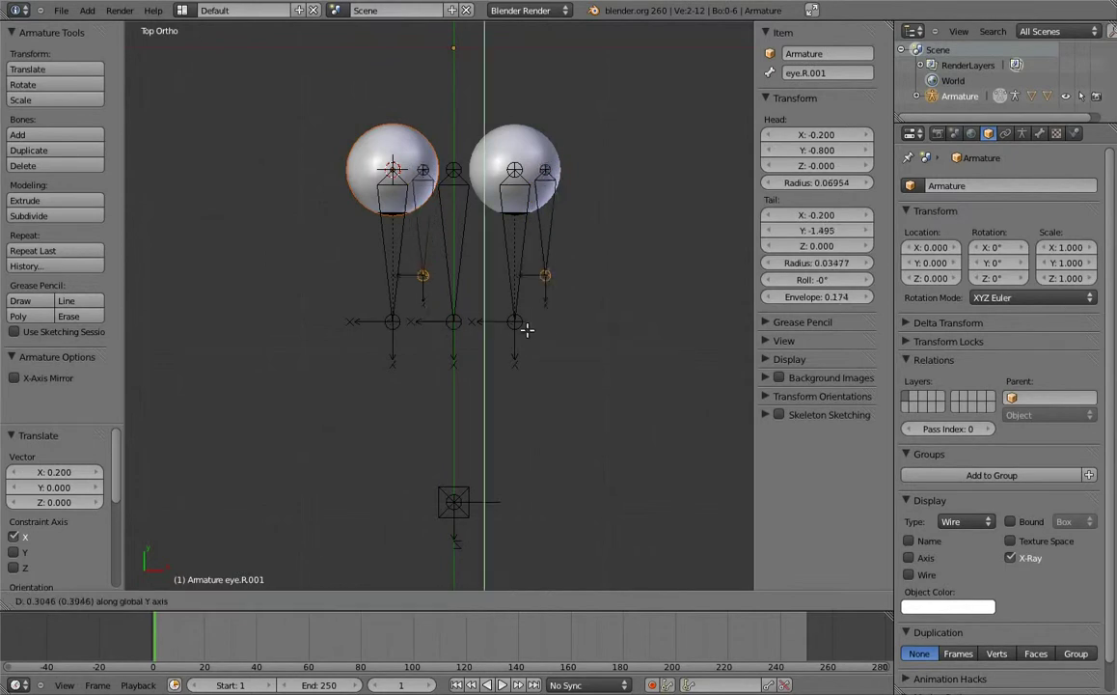
pyautogui.click(553, 216)
pyautogui.keyDown('shift'); pyautogui.rightClick(417, 222); pyautogui.keyUp('shift')
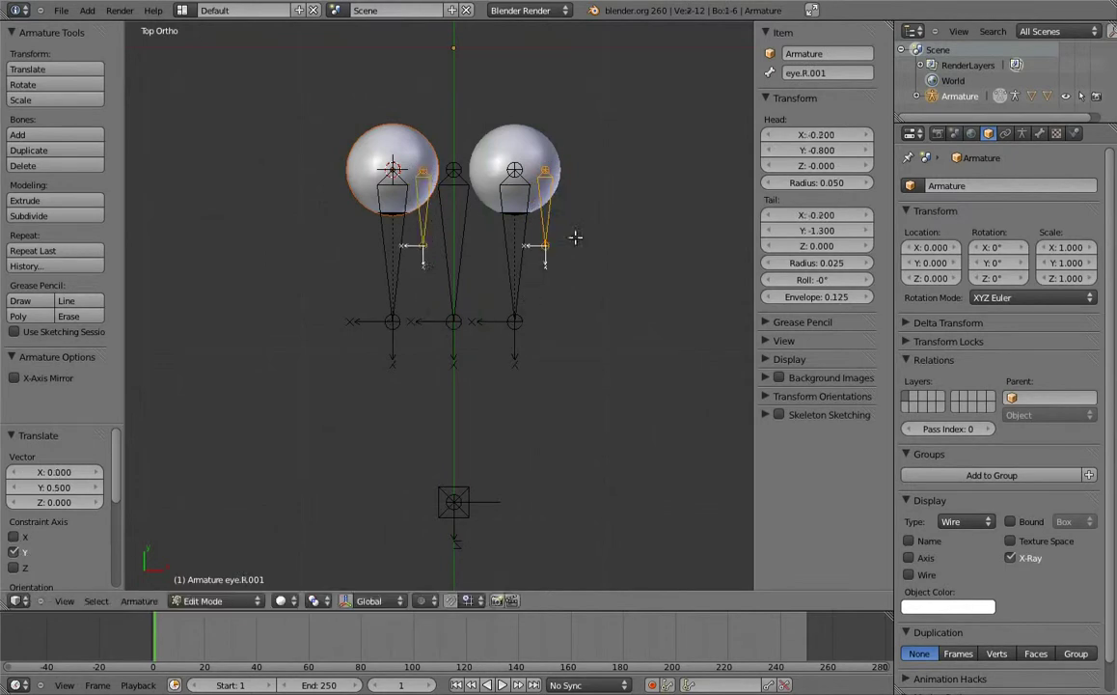
pyautogui.write('gx-.2')
pyautogui.press('Return')
# Parent each original eye bone to its short duplicate with Keep Offset.
pyautogui.keyDown('shift'); pyautogui.moveTo(522, 203); pyautogui.dragTo(531, 241, button='middle'); pyautogui.keyUp('shift')
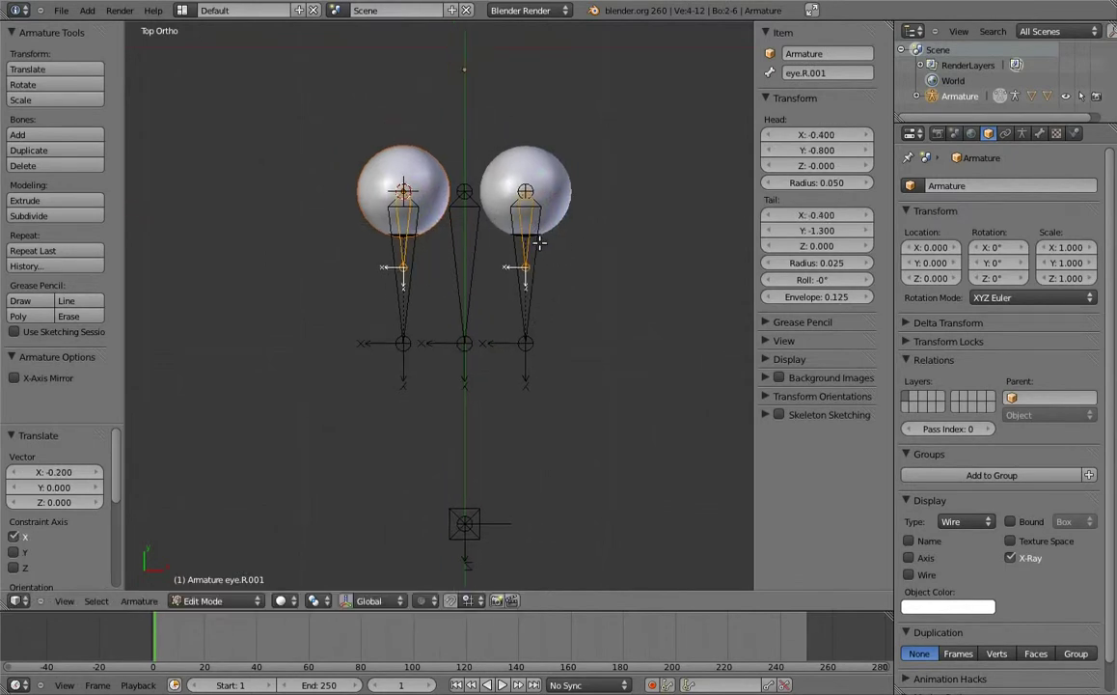
pyautogui.rightClick(530, 247)
pyautogui.hotkey('ctrl', 'p')
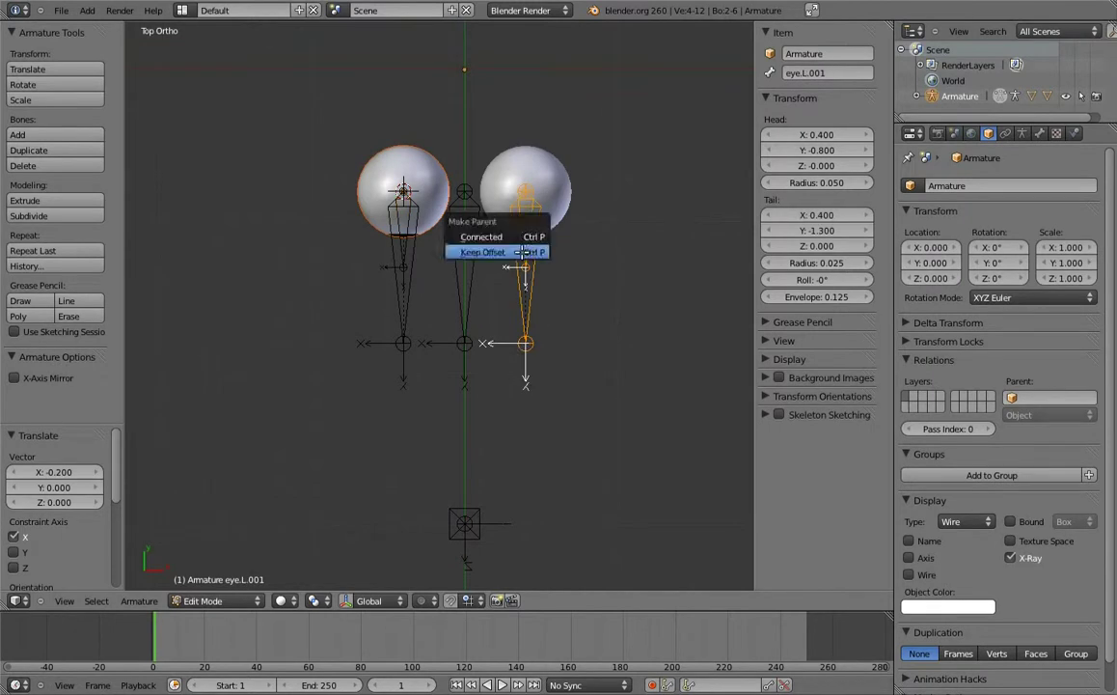
pyautogui.click(482, 248)
pyautogui.rightClick(403, 249)
pyautogui.hotkey('ctrl', 'p')
pyautogui.click(397, 253)
# In Pose Mode, delete the Copy Rotation constraints from eye.L and eye.R, then inspect eye.L.001.
pyautogui.hotkey('ctrl', 'Tab')
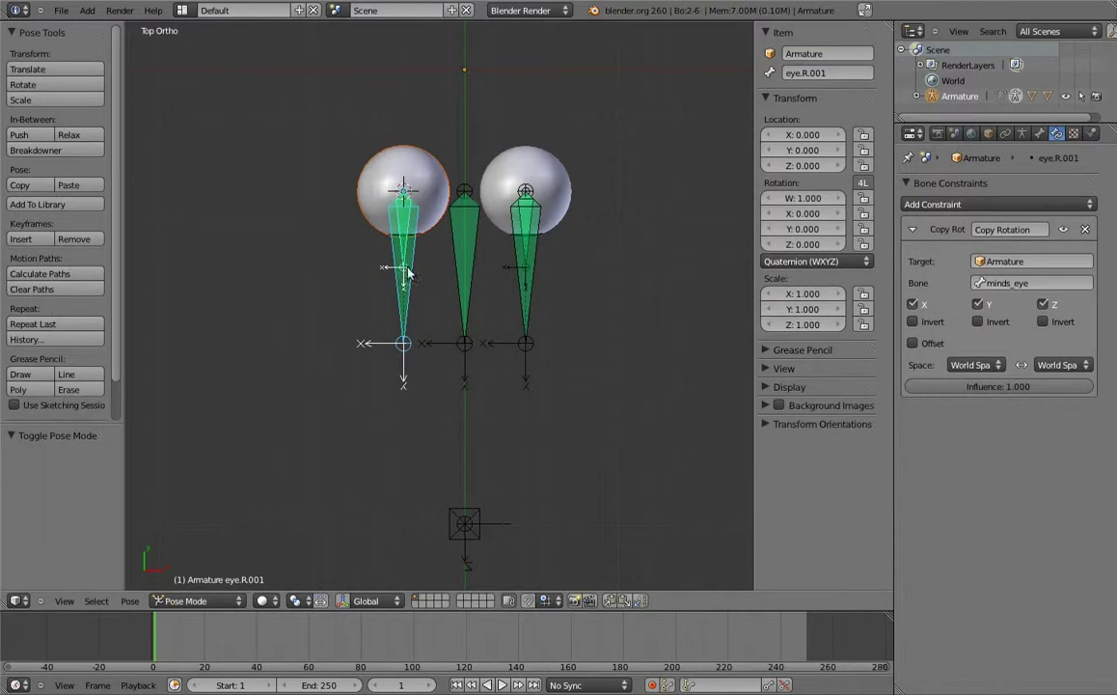
pyautogui.rightClick(534, 258)
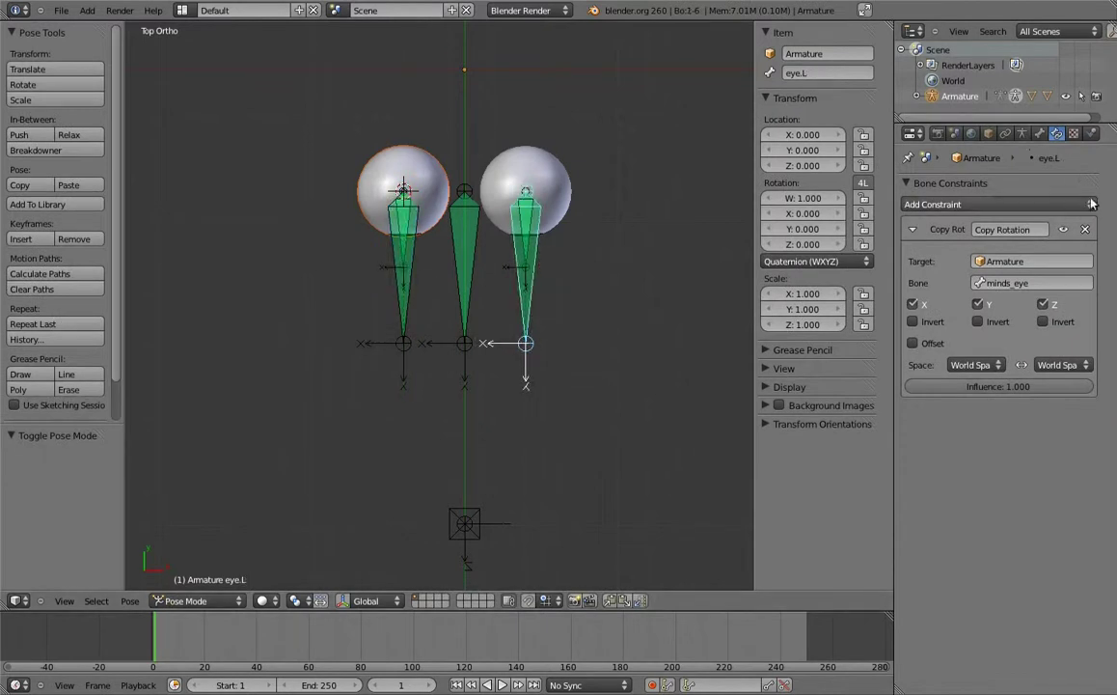
pyautogui.press('x')
pyautogui.hotkey('ctrl', 'z')
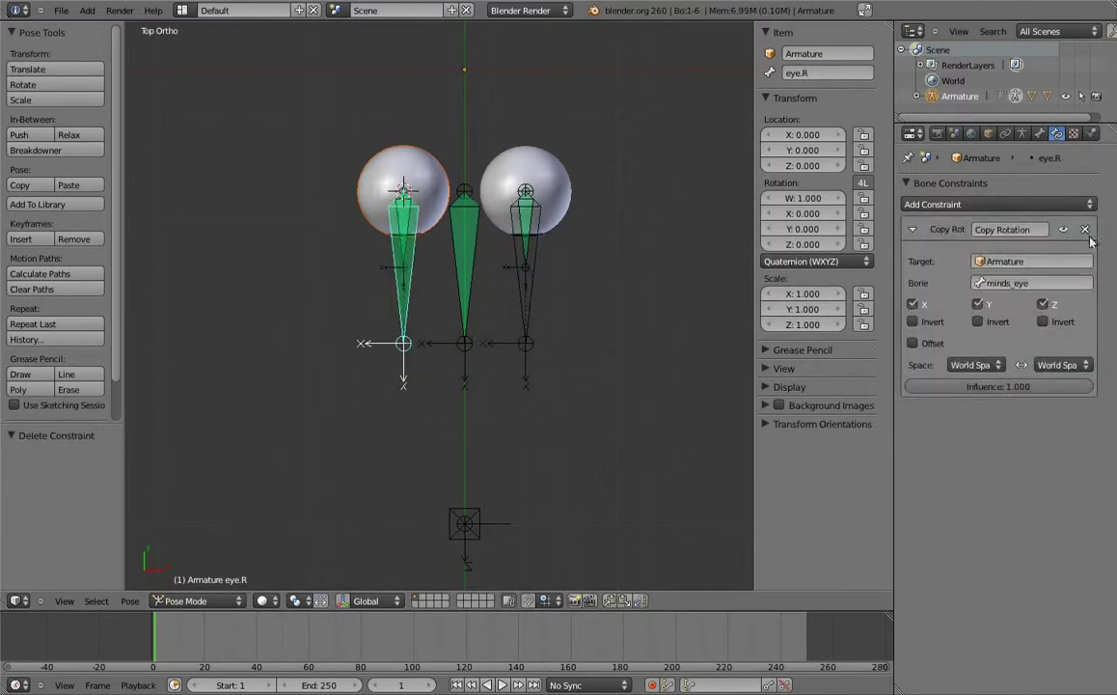
pyautogui.hotkey('ctrl', 'z')
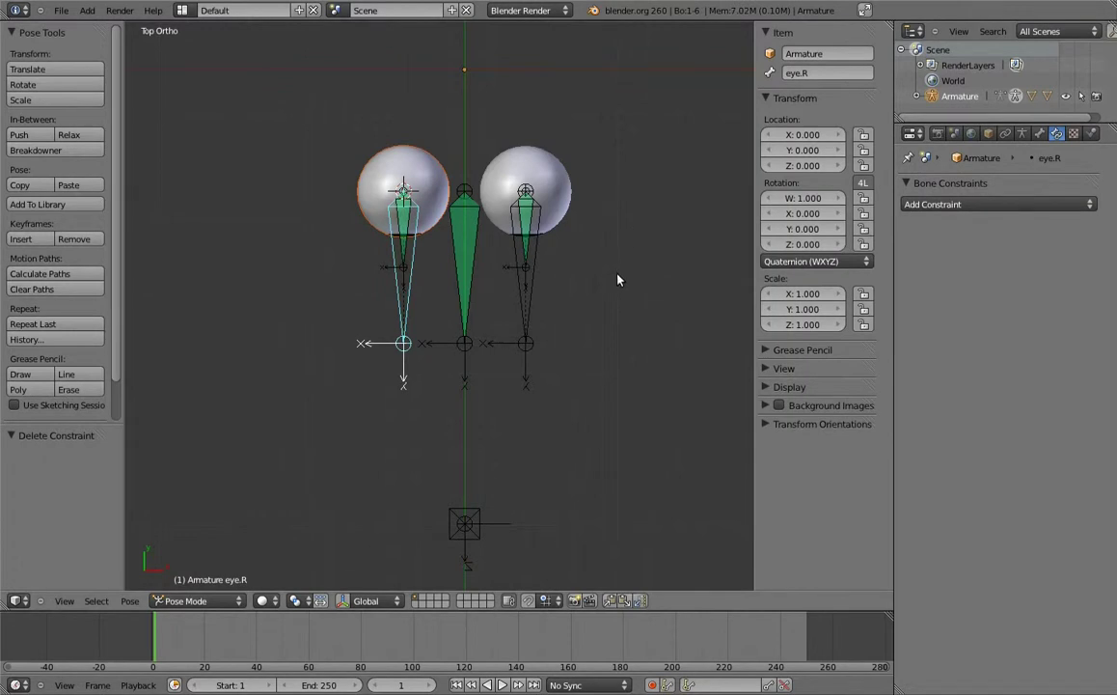
pyautogui.rightClick(527, 241)
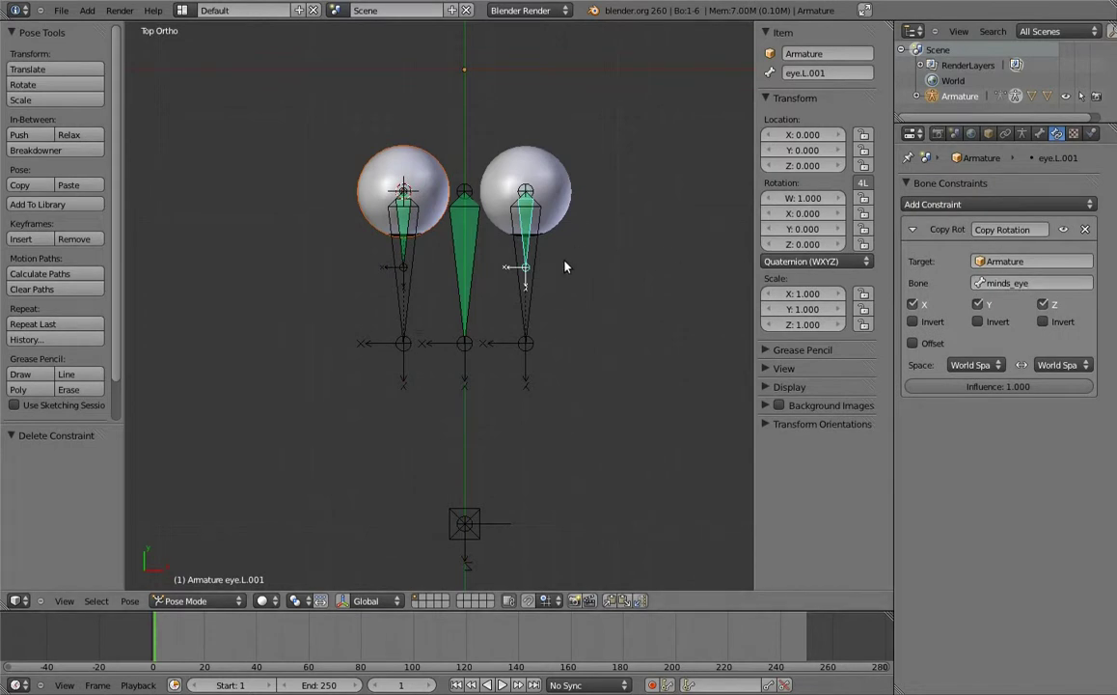
pyautogui.rightClick(475, 529)
pyautogui.press('g')
pyautogui.press('Escape')
pyautogui.press('KP_1')
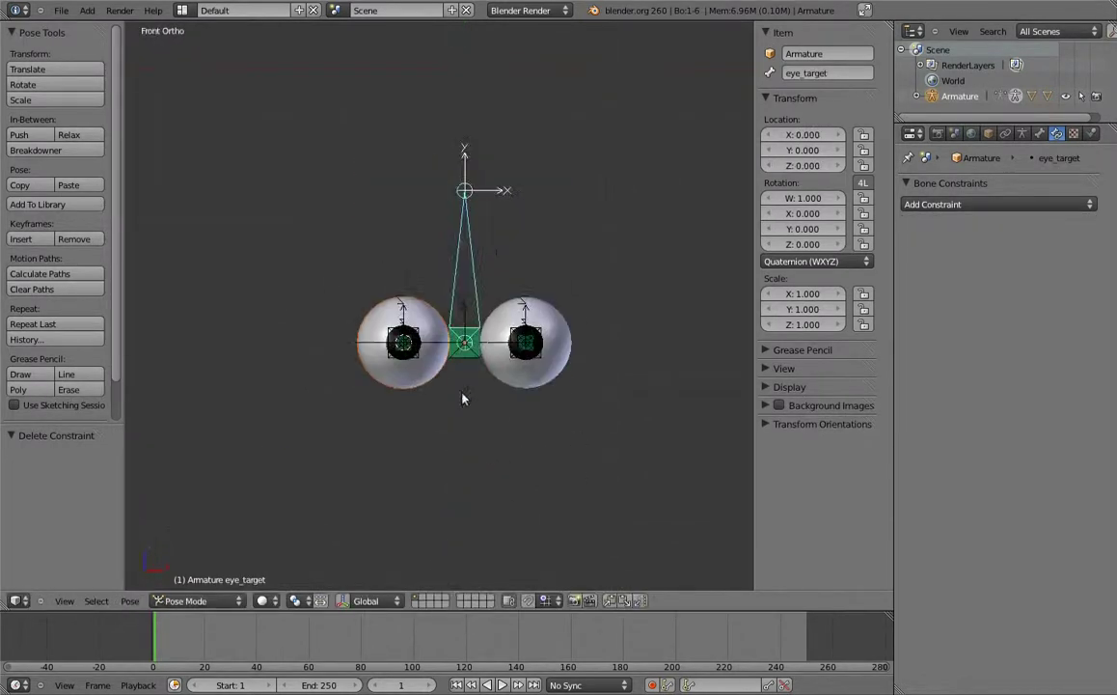
pyautogui.press('g')
pyautogui.click(493, 478)
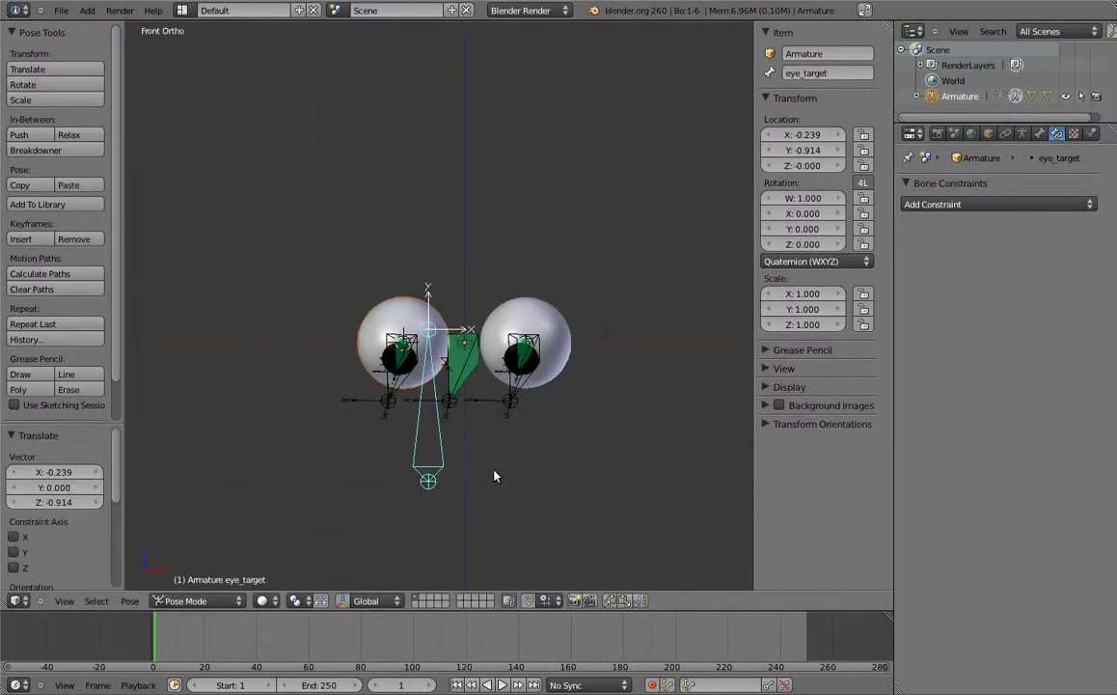
pyautogui.rightClick(510, 400)
pyautogui.press('r')
pyautogui.click(509, 391)
pyautogui.rightClick(403, 357)
pyautogui.press('r')
pyautogui.click(431, 436)
pyautogui.rightClick(431, 436)
pyautogui.press('g')
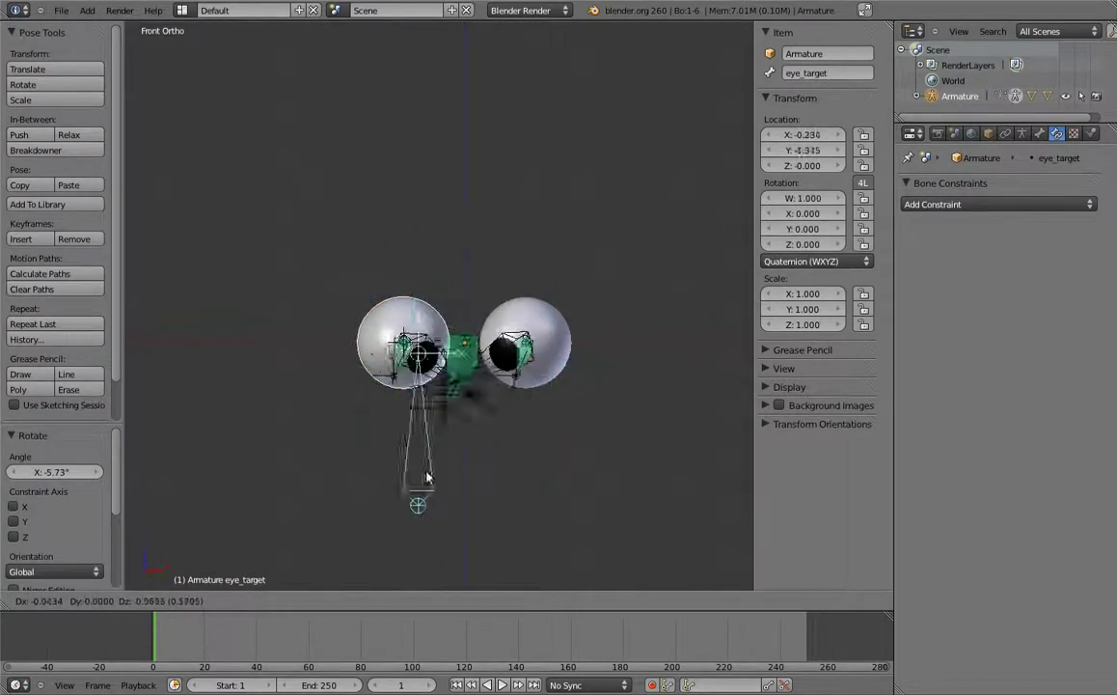
pyautogui.press('Escape')
pyautogui.press('a')
pyautogui.hotkey('alt', 'g')
pyautogui.hotkey('alt', 'r')
pyautogui.hotkey('alt', 's')
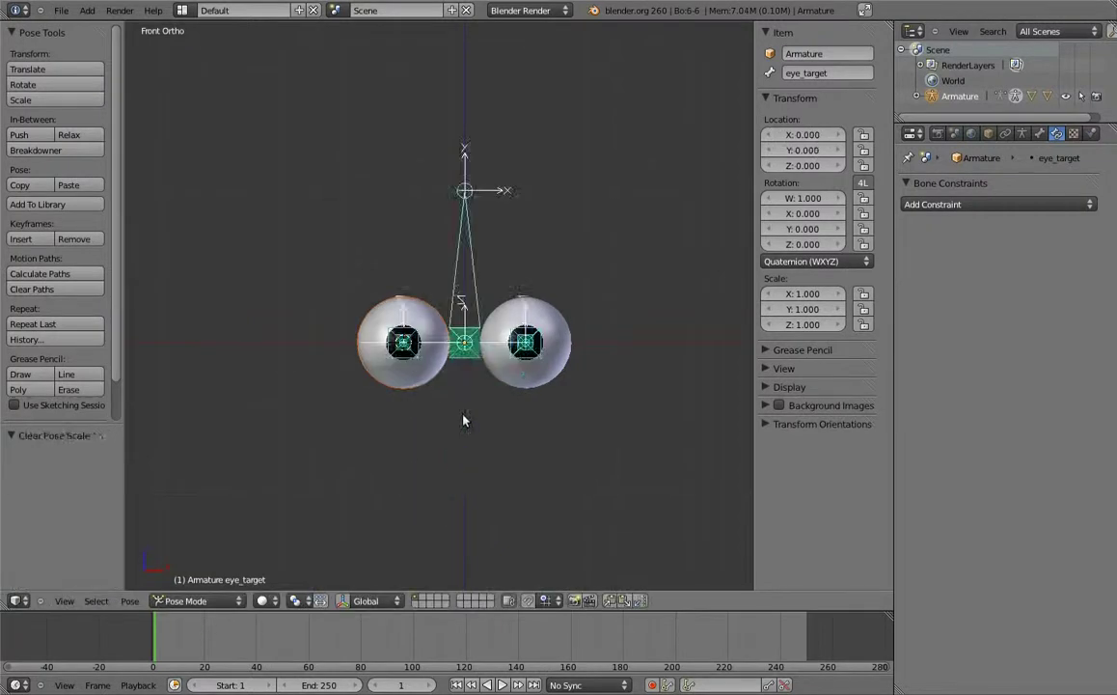
pyautogui.press('a')
pyautogui.moveTo(511, 282)
pyautogui.mouseDown(button='middle')
pyautogui.moveTo(462, 426)
pyautogui.moveTo(526, 363)
pyautogui.mouseUp(button='middle')
pyautogui.rightClick(541, 365)
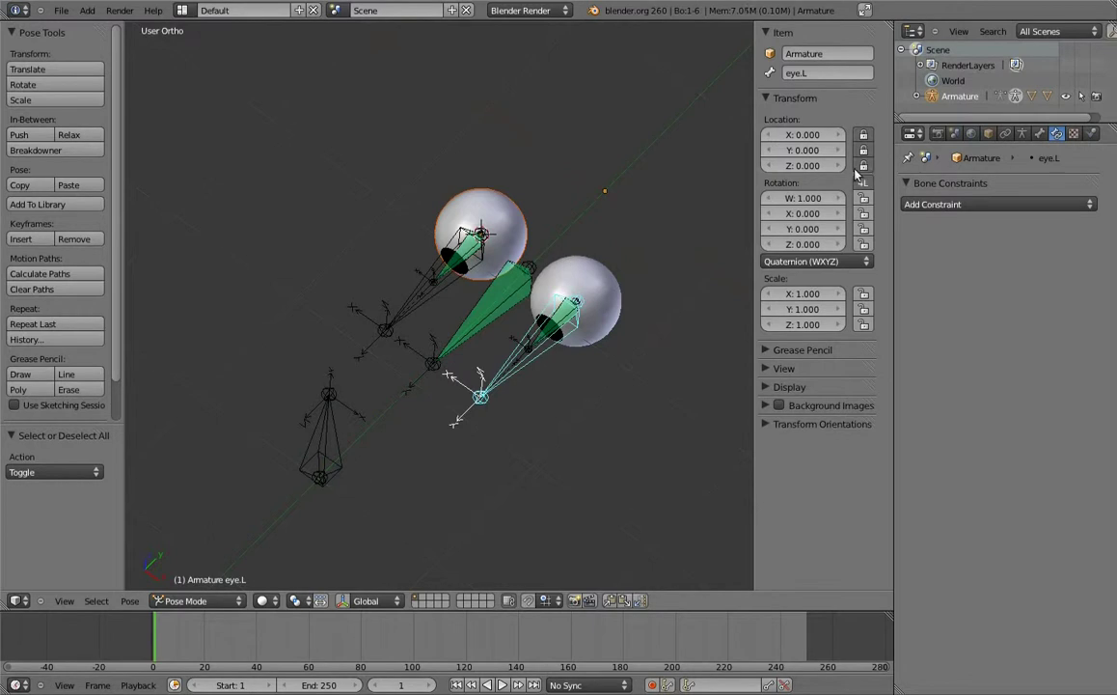
pyautogui.rightClick(413, 307)
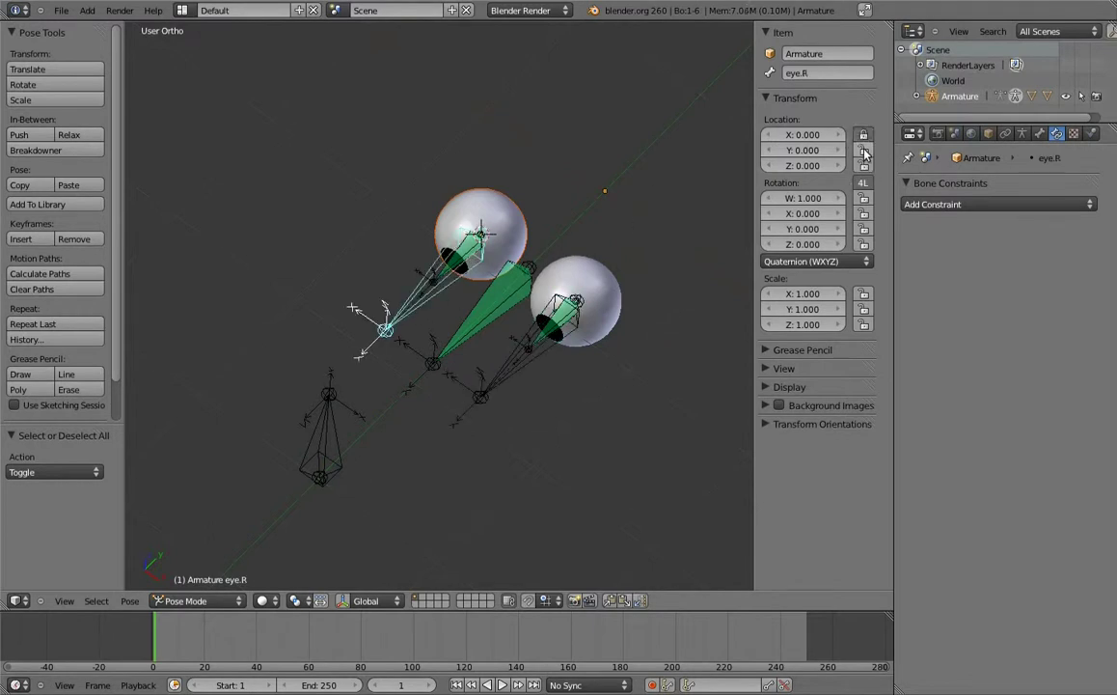
# In Edit Mode, lay the eye_target bone flat horizontally and adjust its roll.
pyautogui.rightClick(325, 434)
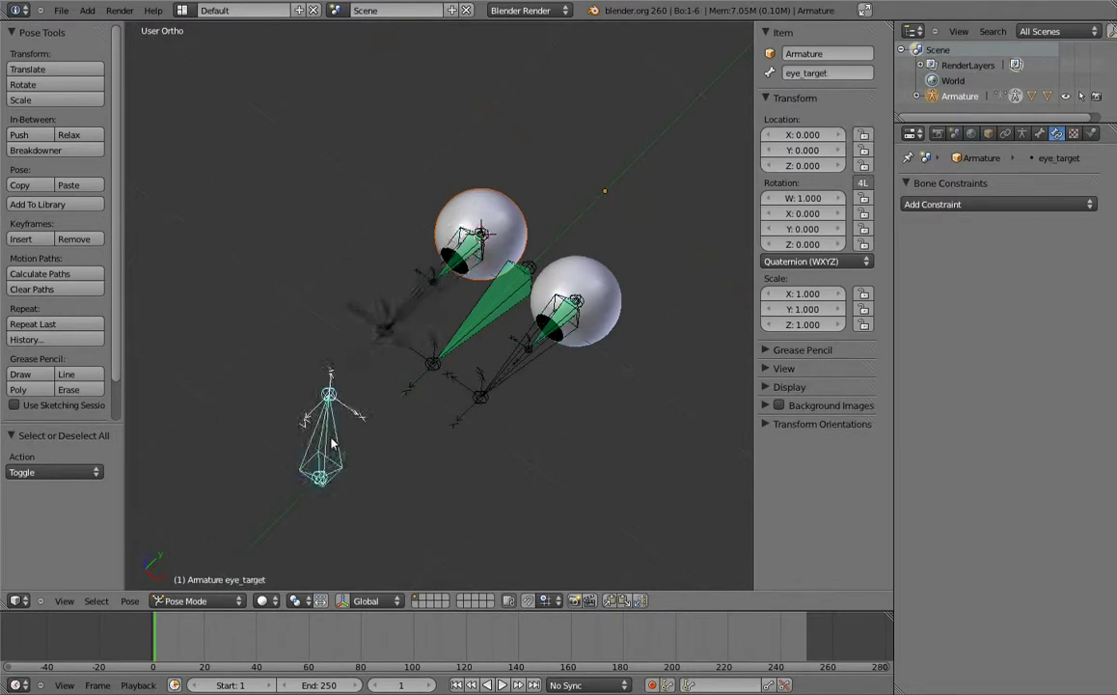
pyautogui.press('KP_3')
pyautogui.keyDown('ctrl'); pyautogui.scroll(-5, 311, 307); pyautogui.keyUp('ctrl')
pyautogui.press('Tab')
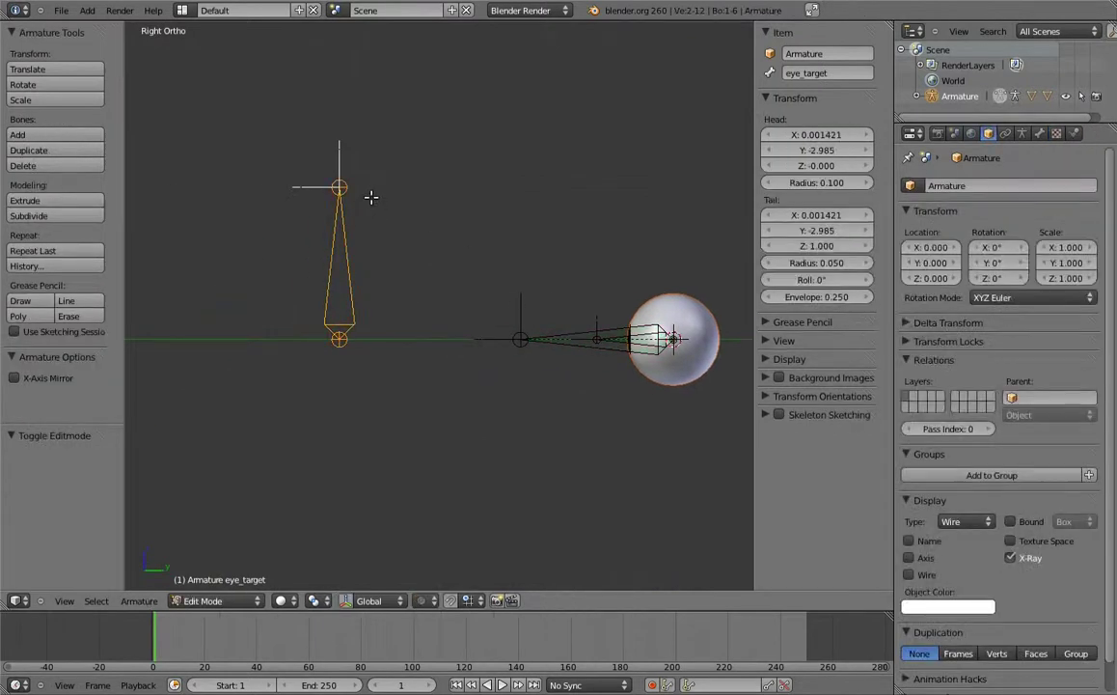
pyautogui.keyDown('ctrl'); pyautogui.scroll(-1, 369, 195); pyautogui.keyUp('ctrl')
pyautogui.press('g')
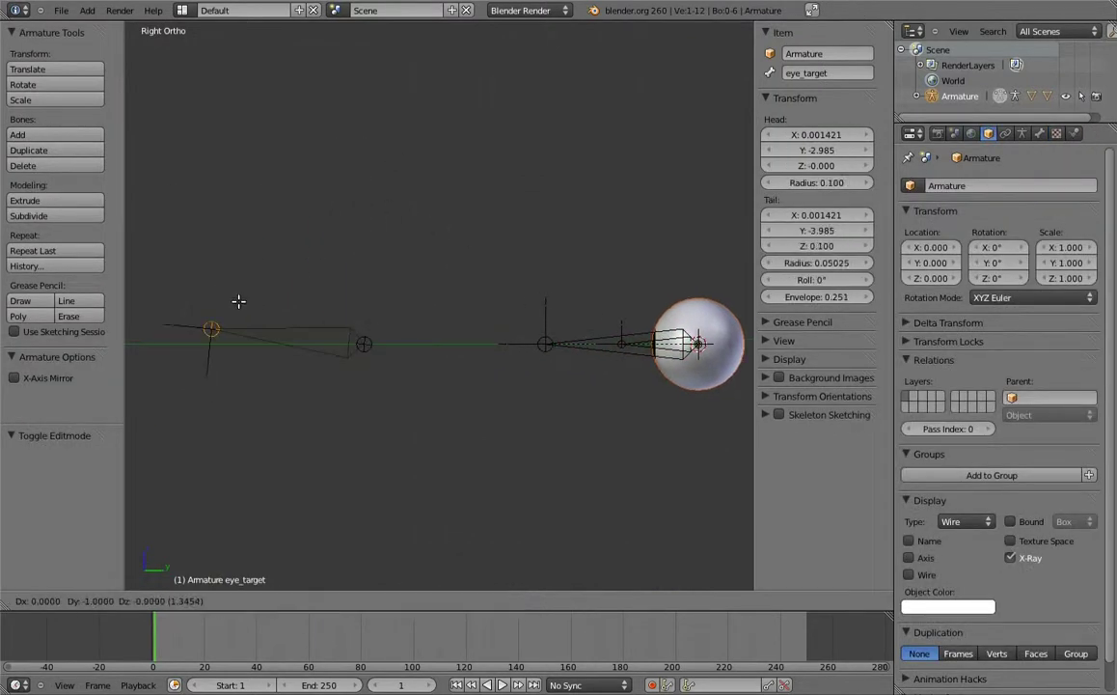
pyautogui.click(246, 318)
pyautogui.press('KP_1')
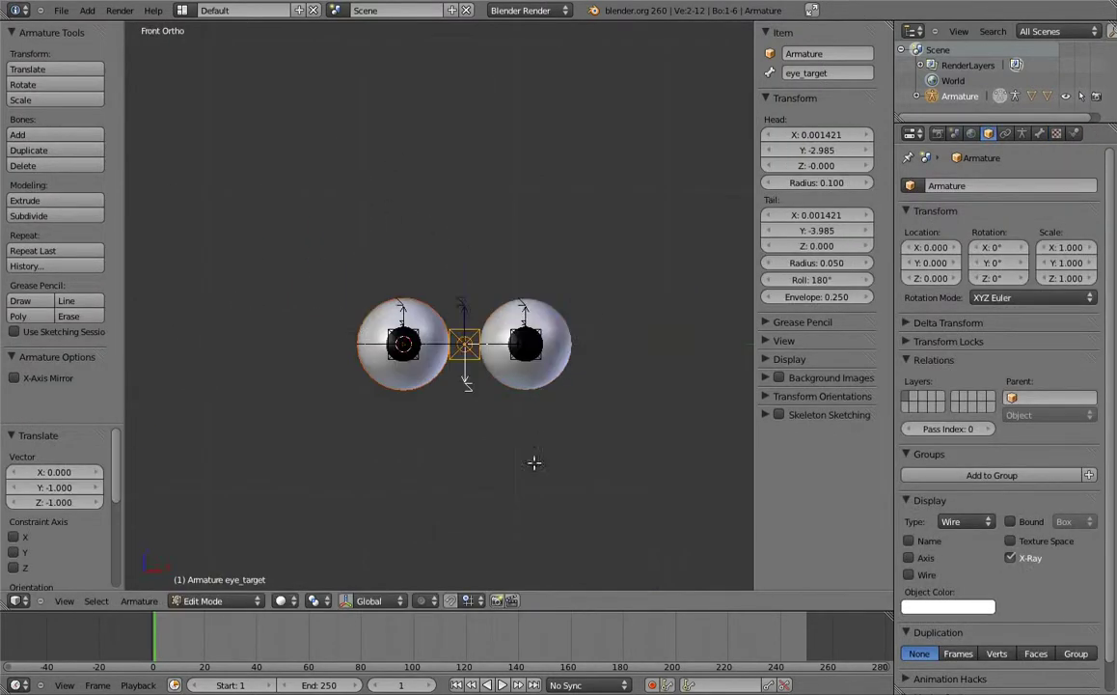
pyautogui.hotkey('ctrl', 'r')
pyautogui.click(400, 200)
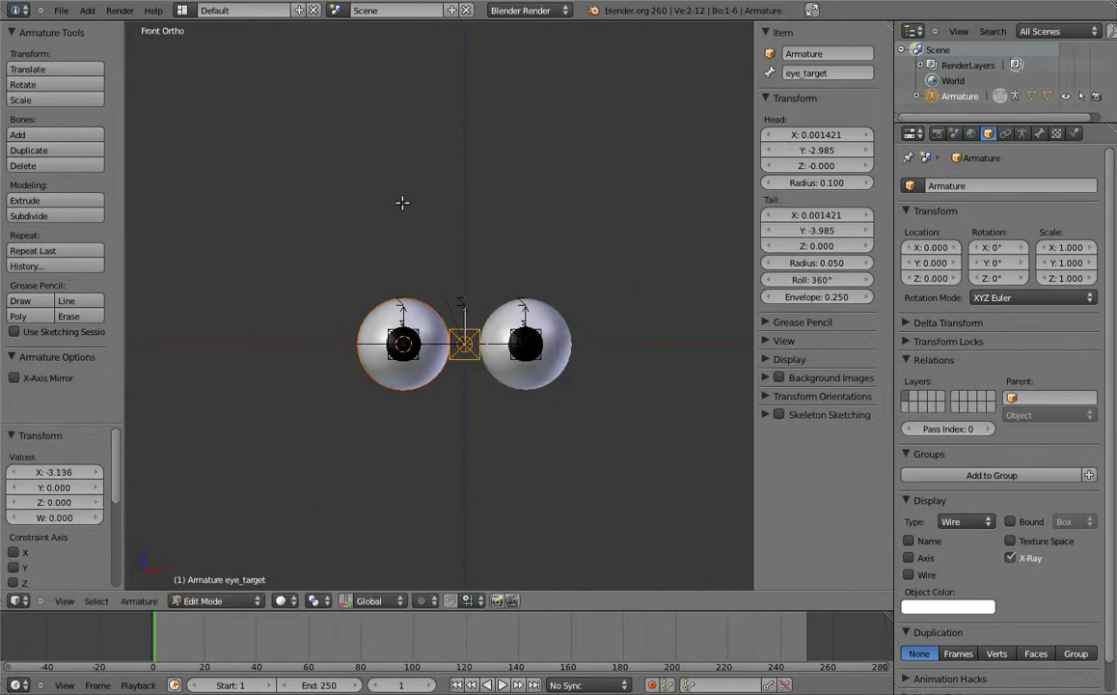
pyautogui.press('KP_3')
# Back in Pose Mode, move eye_target to test the eye tracking.
pyautogui.hotkey('ctrl', 'Tab')
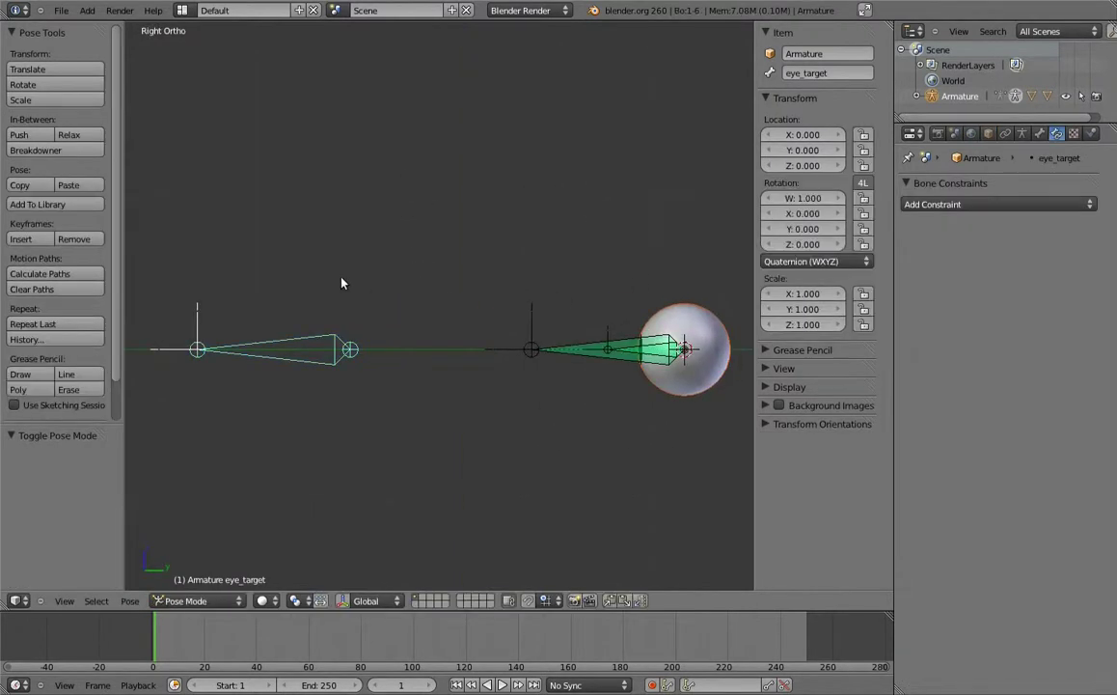
pyautogui.moveTo(283, 290); pyautogui.dragTo(372, 314, button='middle')
pyautogui.press('g')
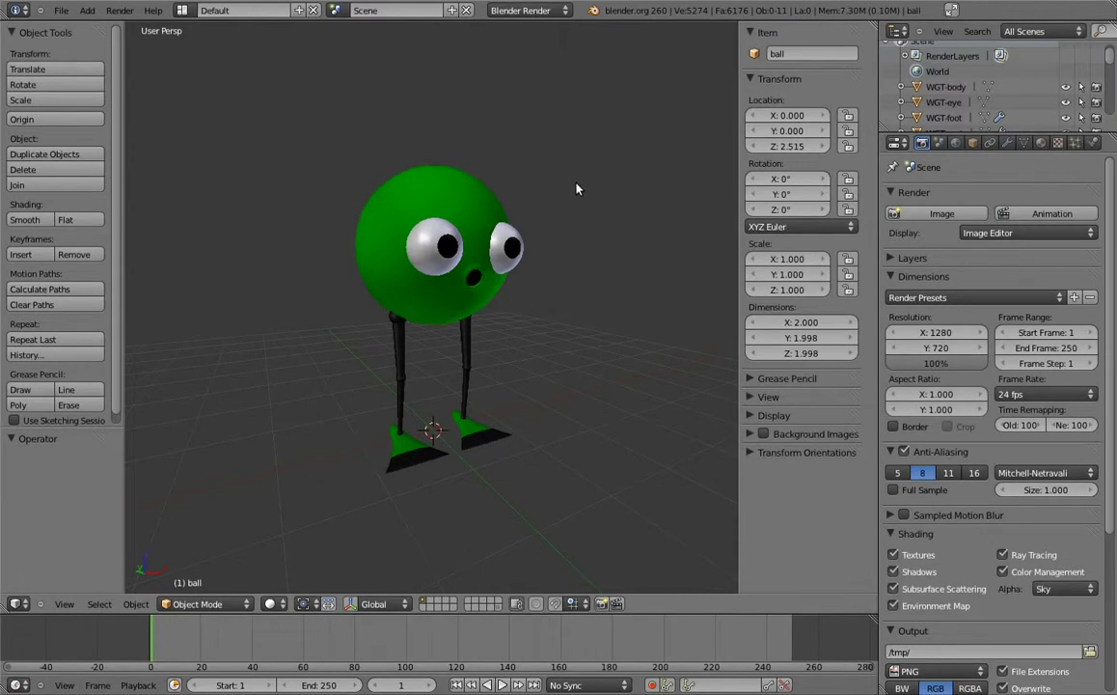
# Add a single-bone armature with X-Ray, Wire display and bone Axes shown, viewed from the front.
pyautogui.hotkey('shift', 'a')
pyautogui.click(631, 186)
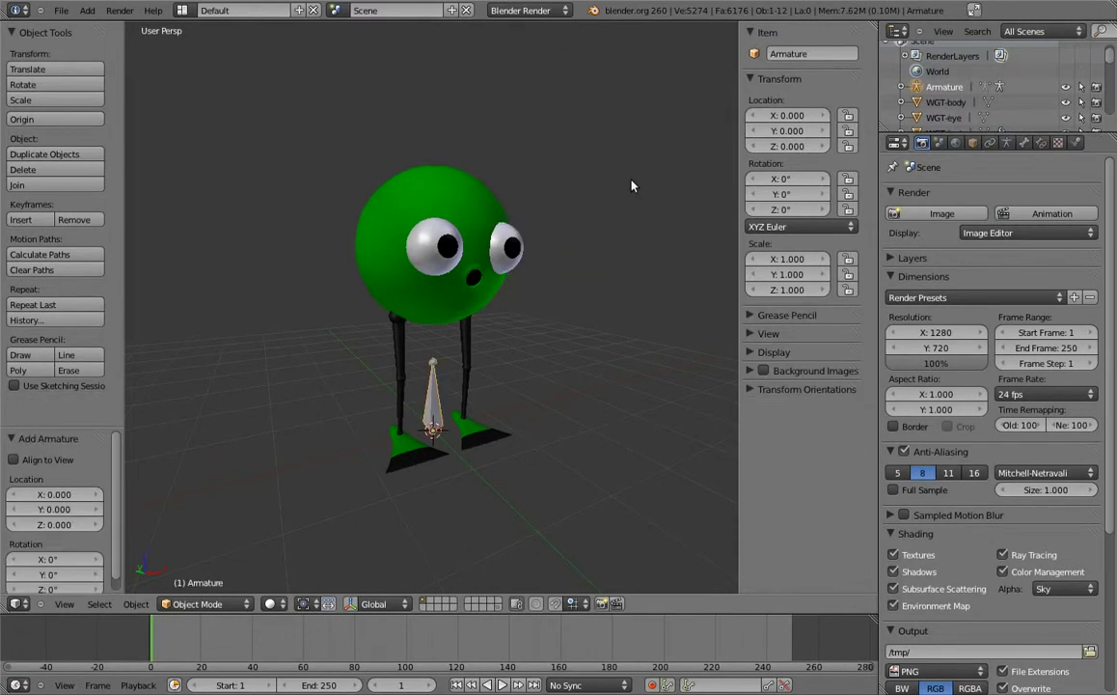
pyautogui.click(973, 142)
pyautogui.click(1002, 568)
pyautogui.click(951, 530)
pyautogui.click(957, 509)
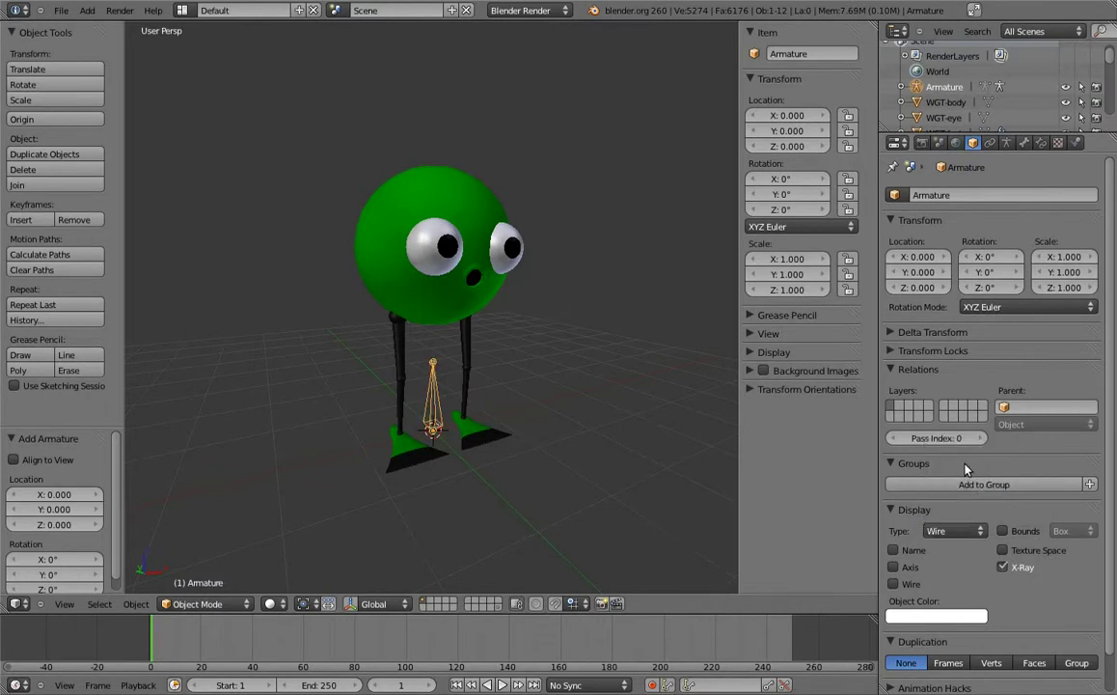
pyautogui.click(1006, 143)
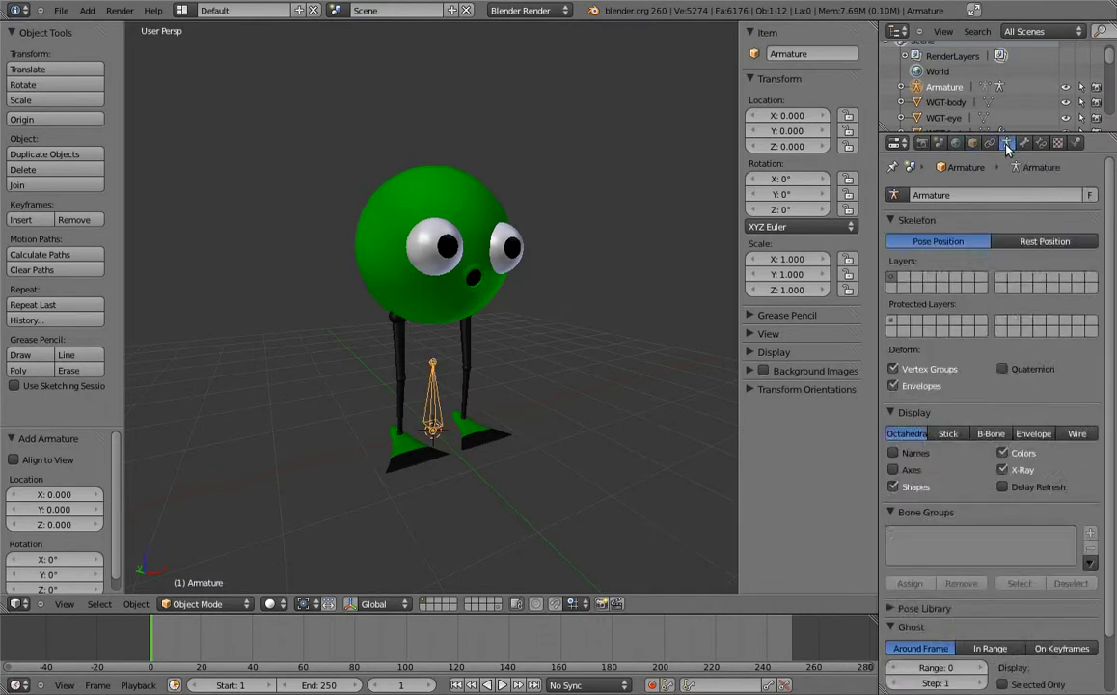
pyautogui.click(894, 469)
pyautogui.press('KP_1')
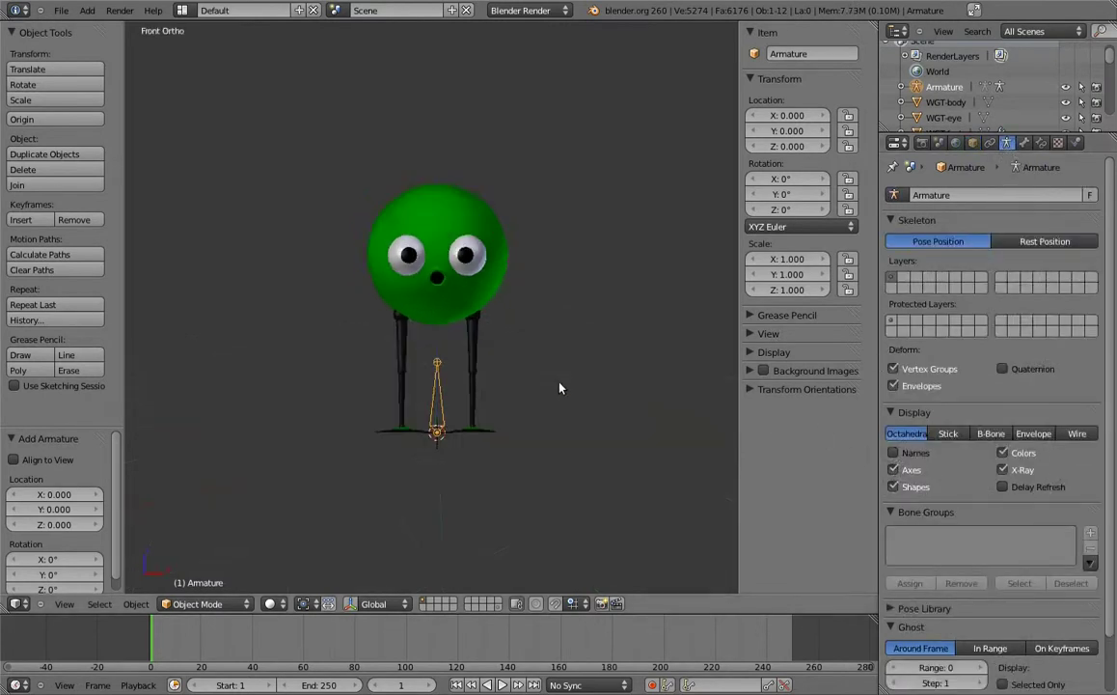
# In Edit Mode, raise the single bone exactly 2 units up along Z into the head.
pyautogui.press('Tab')
pyautogui.keyDown('shift'); pyautogui.moveTo(479, 367); pyautogui.dragTo(539, 333, button='middle'); pyautogui.keyUp('shift')
pyautogui.scroll(3, 531, 392)
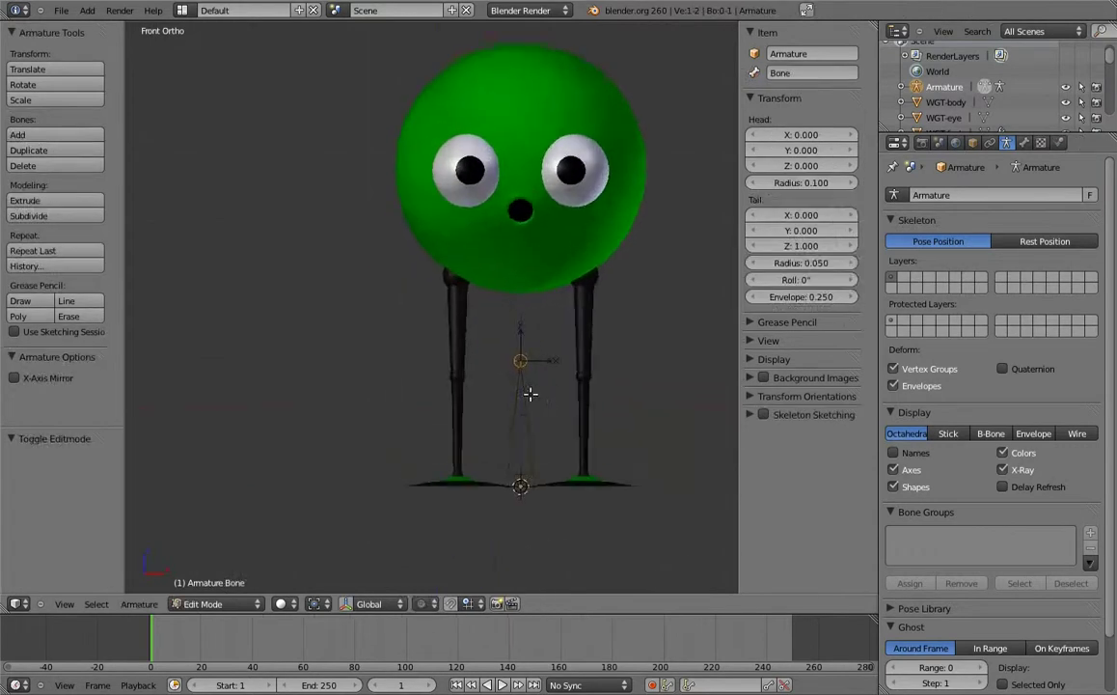
pyautogui.scroll(1, 499, 420)
pyautogui.rightClick(499, 421)
pyautogui.press('g')
pyautogui.press('z')
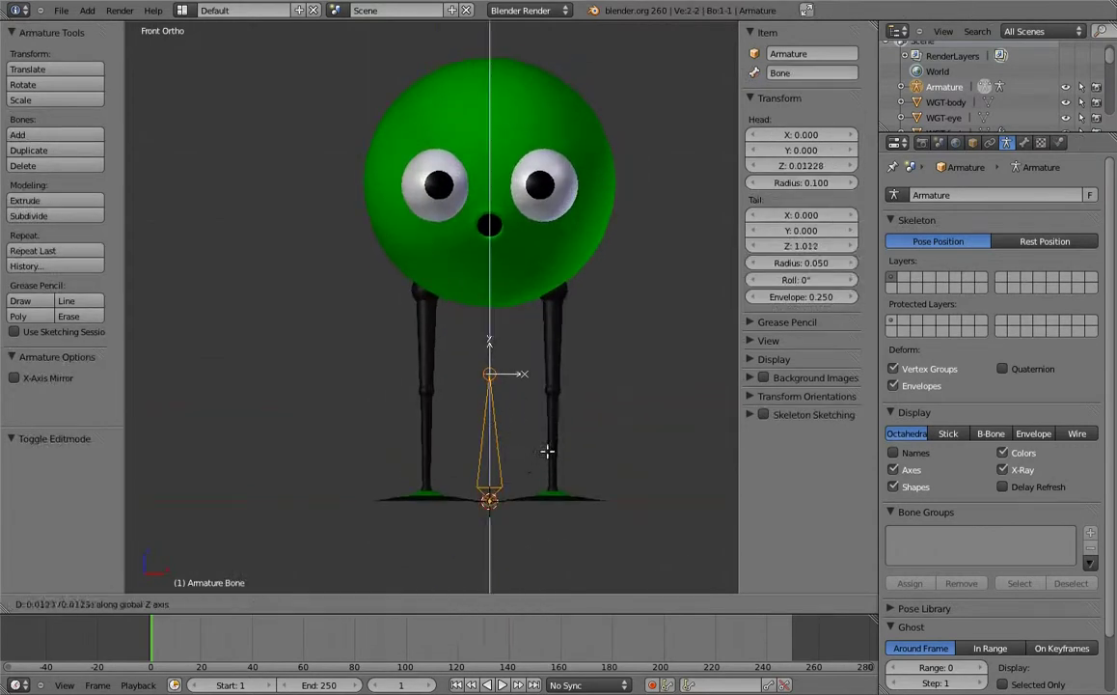
pyautogui.press('2')
pyautogui.press('Return')
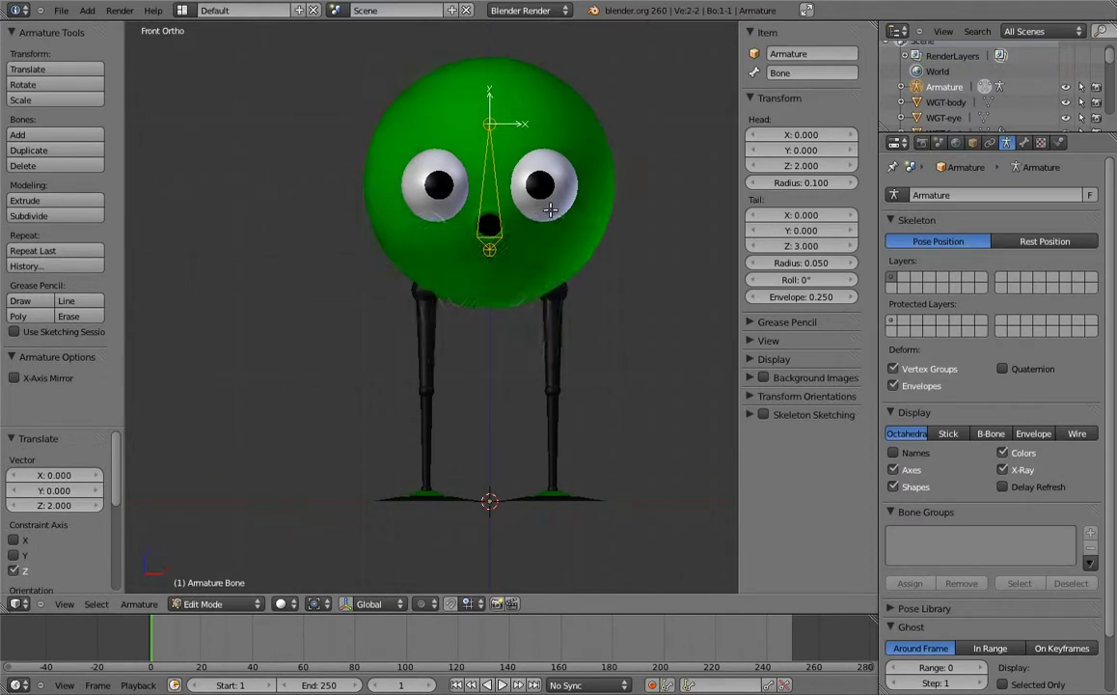
# Lay the bone's tail level toward the face, roll it to 360°, and name it body.
pyautogui.press('KP_3')
pyautogui.rightClick(442, 126)
pyautogui.press('g')
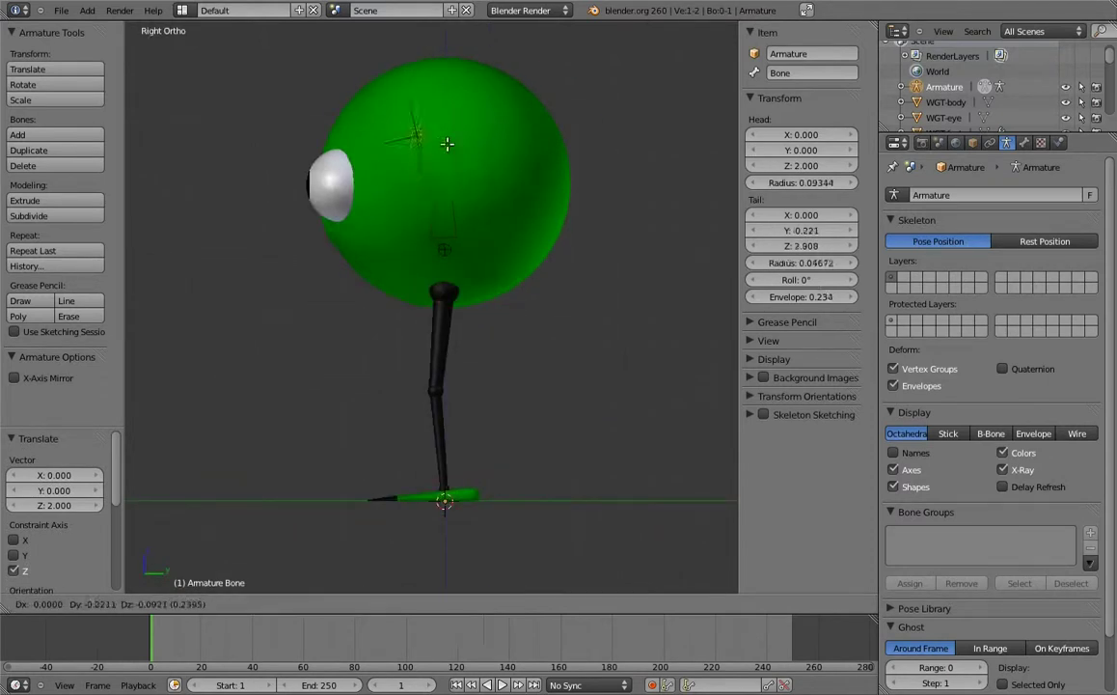
pyautogui.click(372, 244)
pyautogui.rightClick(390, 241)
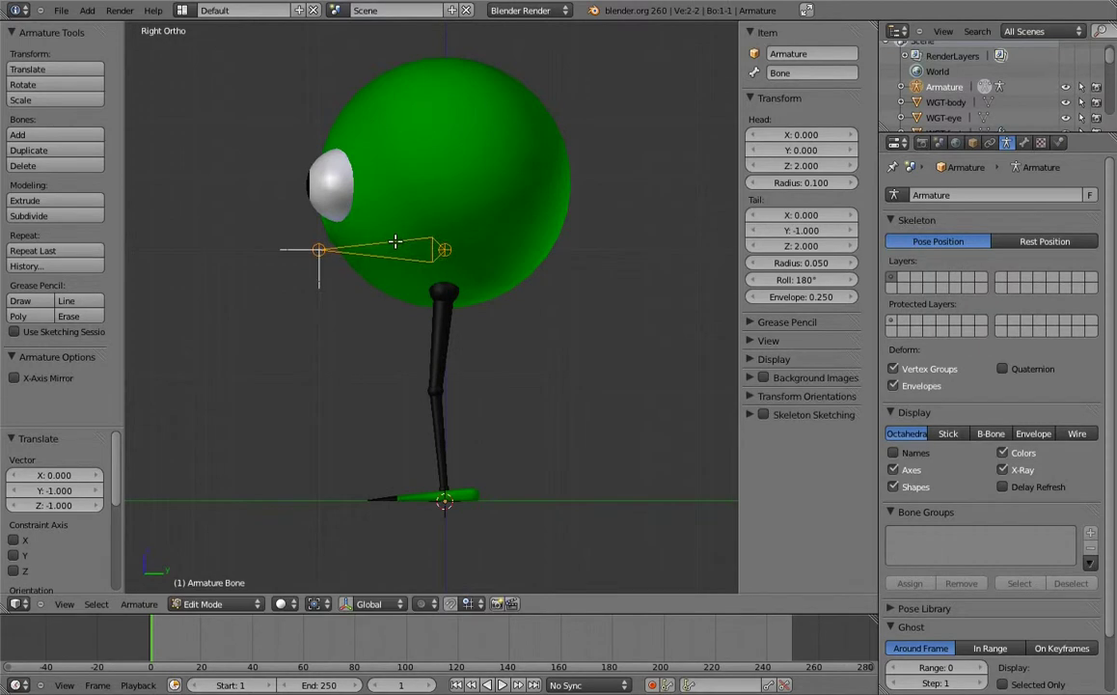
pyautogui.press('KP_1')
pyautogui.hotkey('ctrl', 'r')
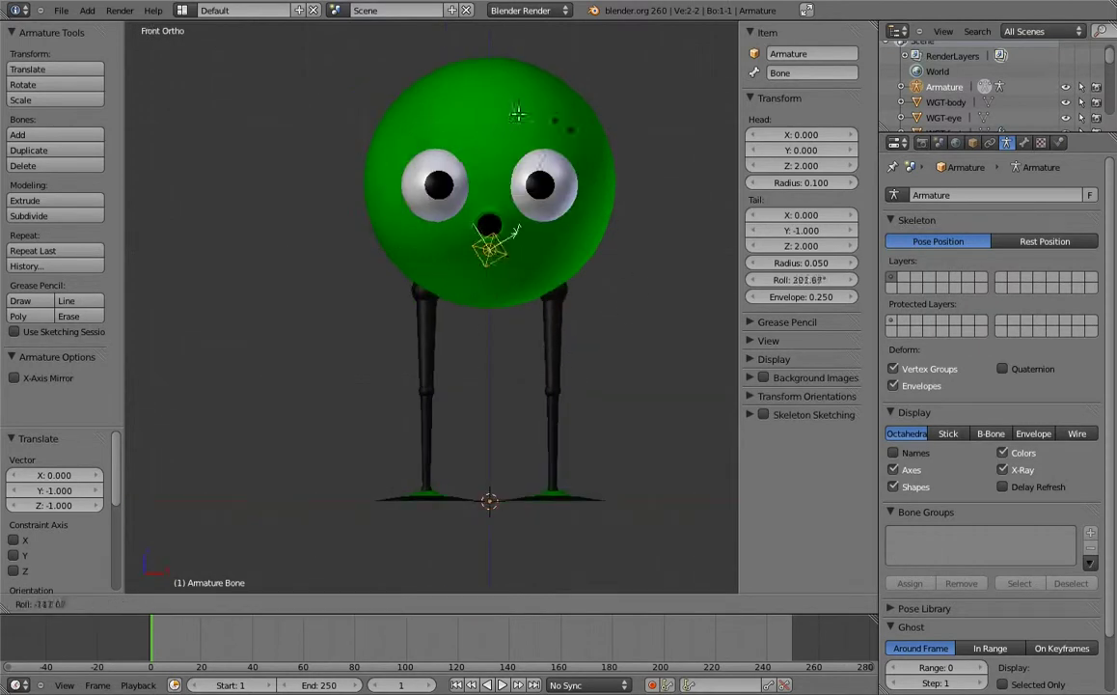
pyautogui.click(435, 141)
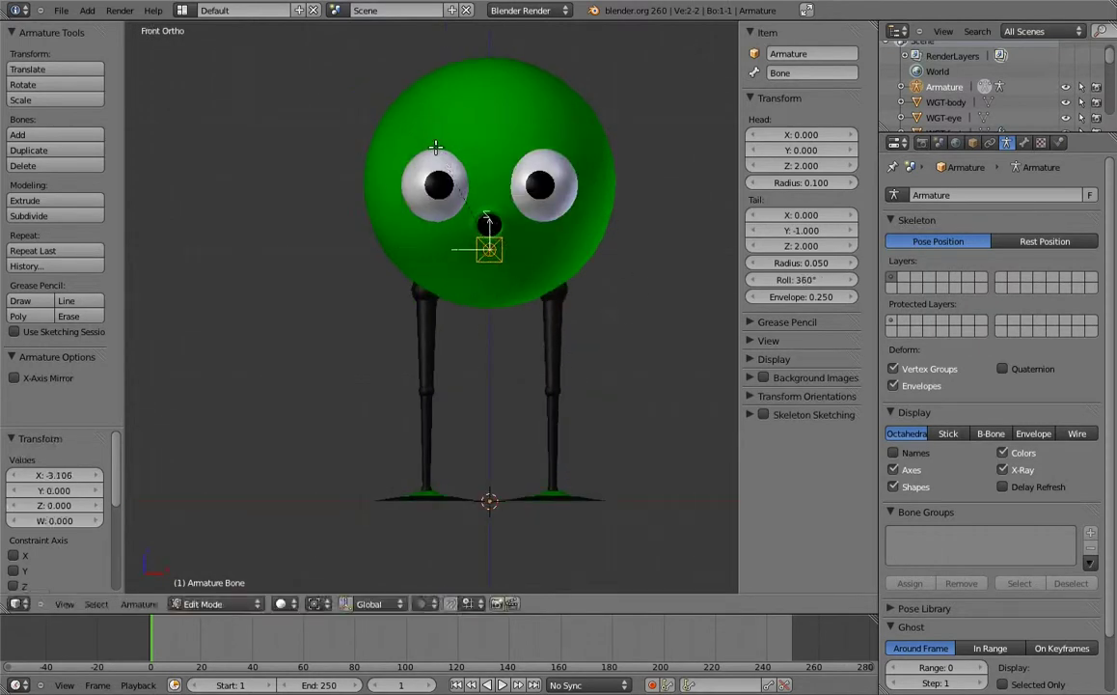
pyautogui.click(804, 72)
pyautogui.write('b')
pyautogui.press('Return')
# Add two new bones and place one above each leg.
pyautogui.hotkey('shift', 'a')
pyautogui.press('g')
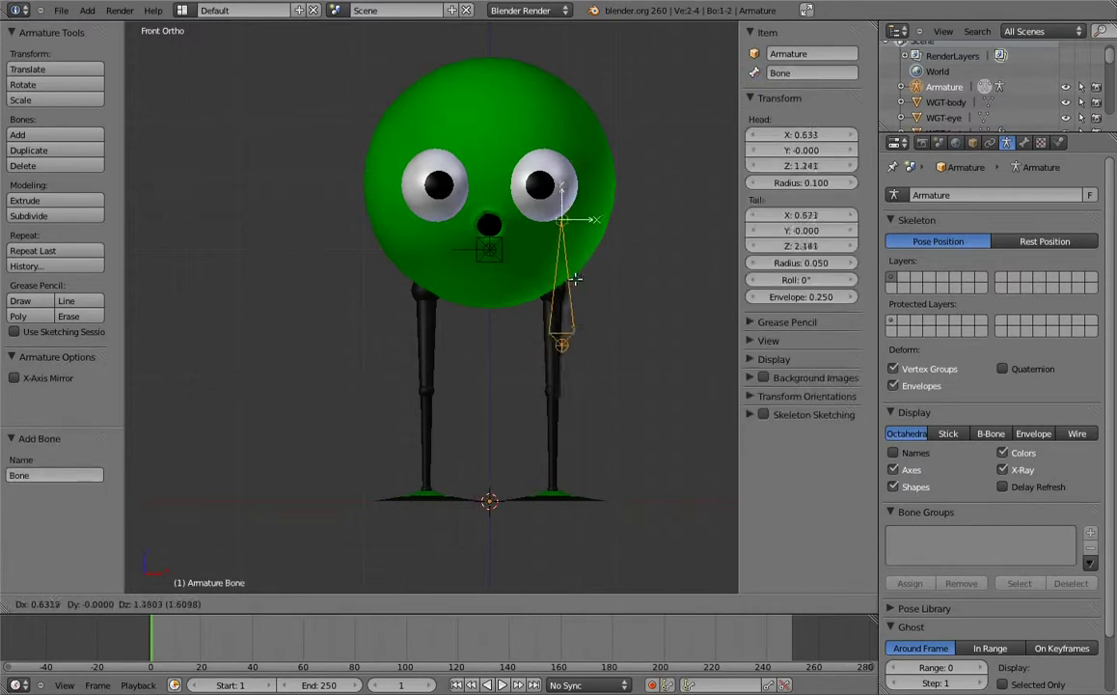
pyautogui.click(600, 283)
pyautogui.hotkey('shift', 'a')
pyautogui.rightClick(502, 440)
pyautogui.press('g')
pyautogui.click(433, 293)
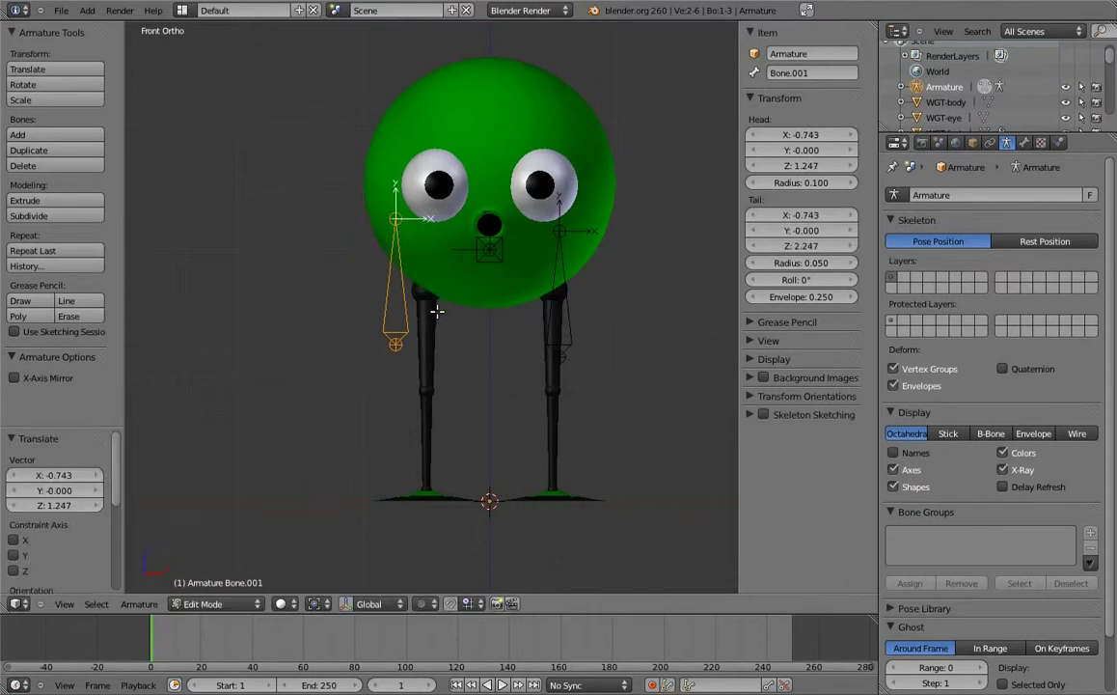
# Rename the bone above the right-hand leg to thigh.L.
pyautogui.rightClick(515, 280)
pyautogui.click(791, 73)
pyautogui.write('L')
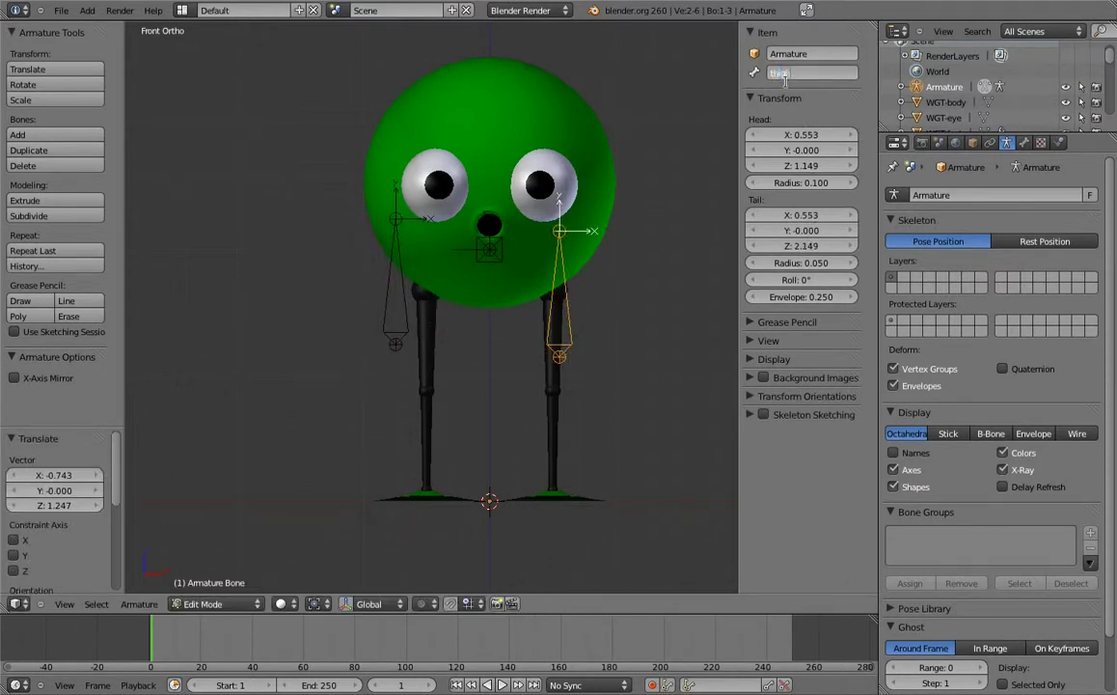
pyautogui.press('Return')
# Name the left-hand bone thigh.R, enable X-Axis Mirror, and drag both thighs down over the legs.
pyautogui.rightClick(394, 285)
pyautogui.click(805, 75)
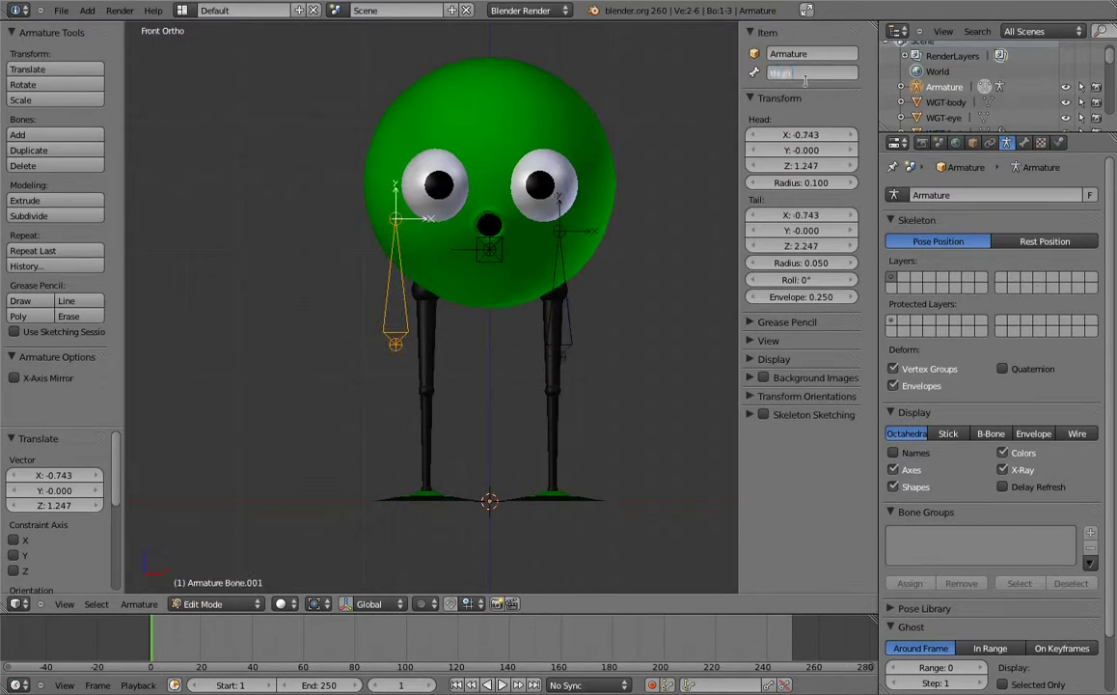
pyautogui.write('.R')
pyautogui.press('Return')
pyautogui.click(16, 378)
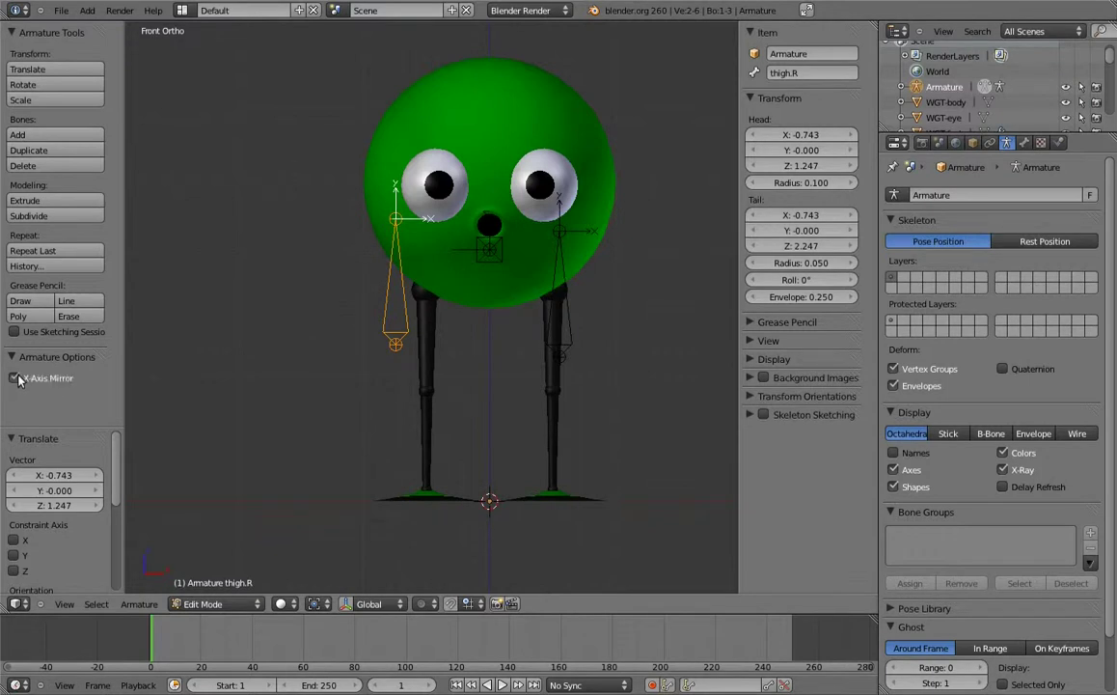
pyautogui.moveTo(555, 278)
pyautogui.mouseDown(button='right')
pyautogui.moveTo(589, 282)
pyautogui.moveTo(538, 295)
pyautogui.moveTo(551, 306)
pyautogui.mouseUp(button='right')
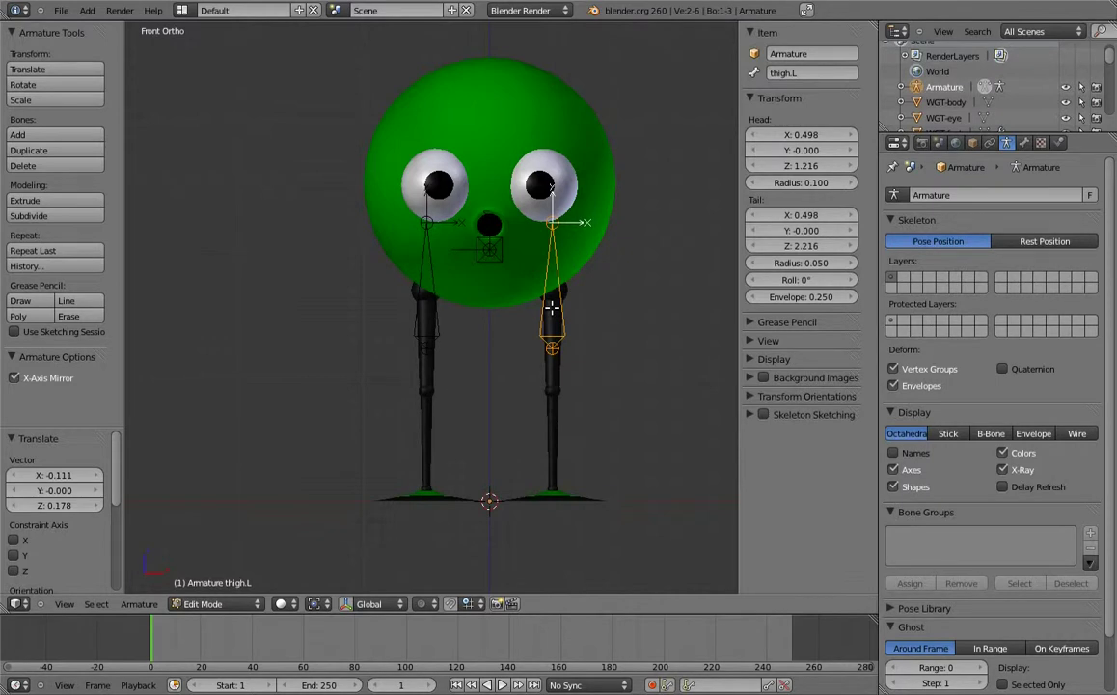
# Raise the thigh bones to the body's base, centering their heads on the hip spheres front and side.
pyautogui.press('g')
pyautogui.click(554, 251)
pyautogui.scroll(1, 532, 368)
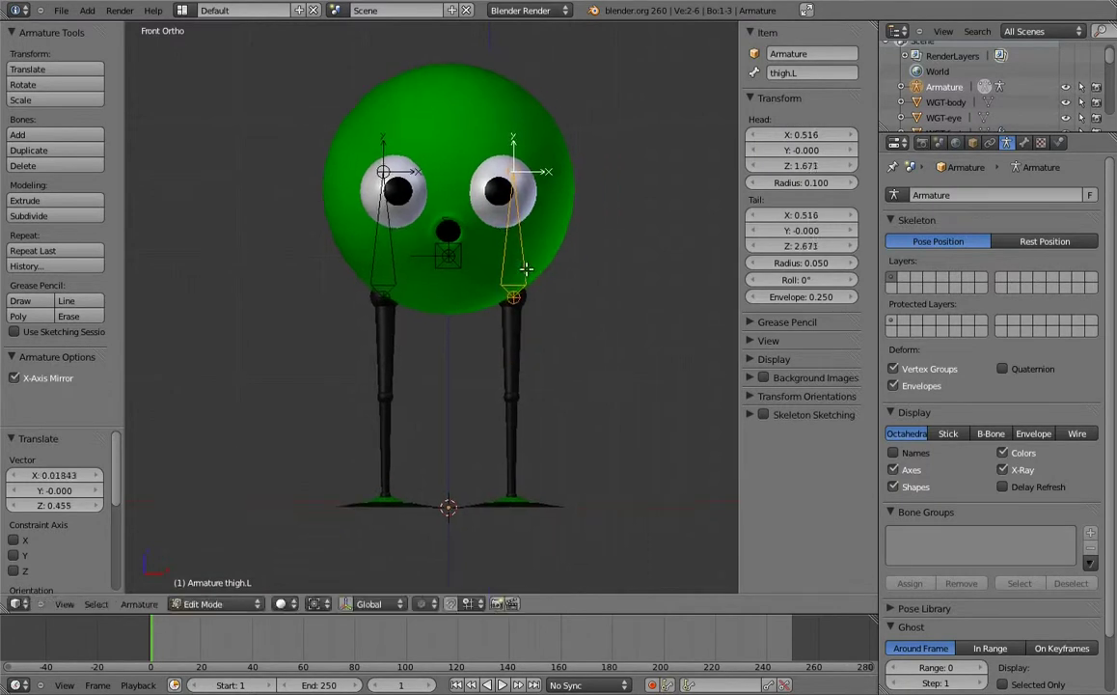
pyautogui.scroll(5, 532, 367)
pyautogui.keyDown('ctrl'); pyautogui.scroll(4, 482, 348); pyautogui.keyUp('ctrl')
pyautogui.scroll(2, 432, 324)
pyautogui.scroll(1, 526, 319)
pyautogui.press('z')
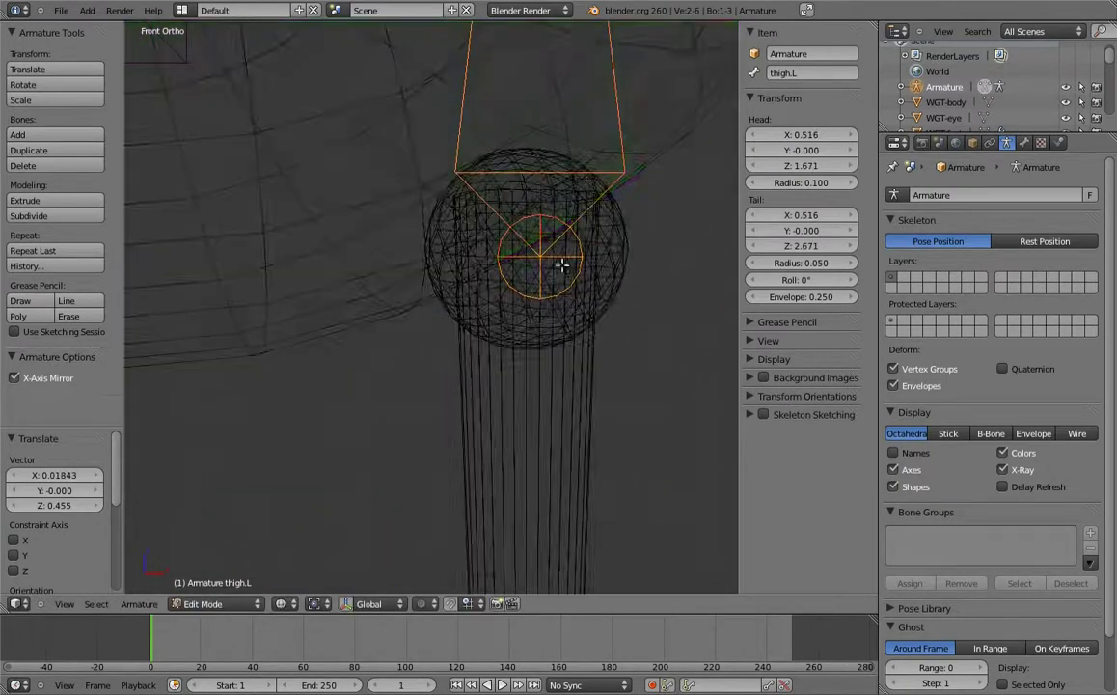
pyautogui.press('g')
pyautogui.click(543, 270)
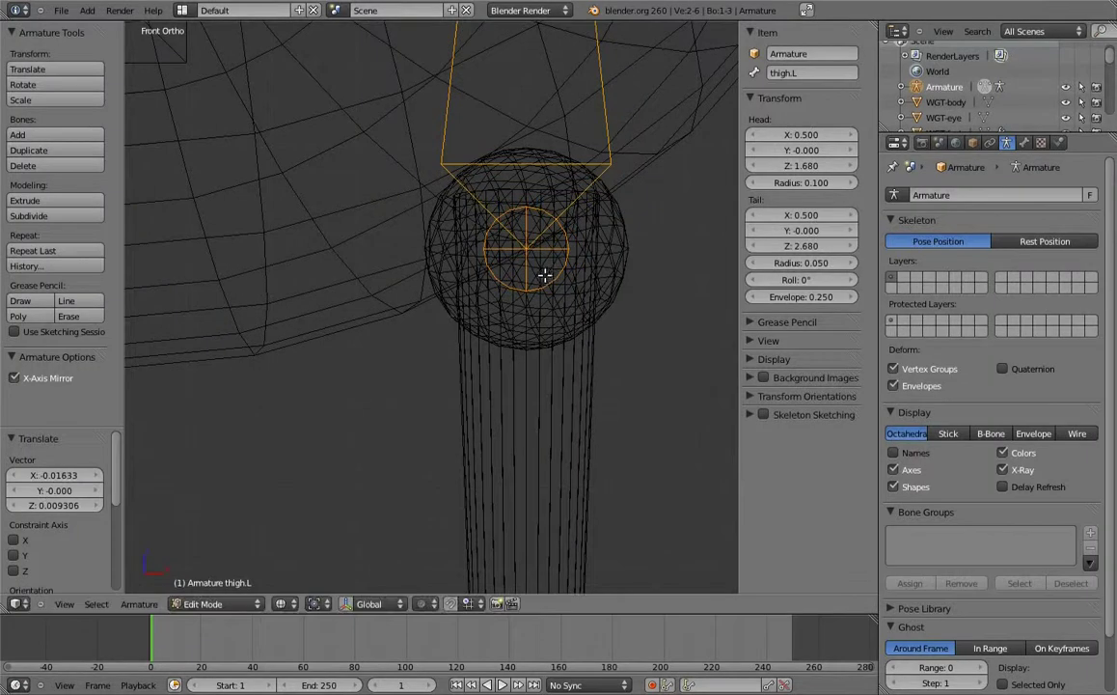
pyautogui.press('KP_3')
pyautogui.press('g')
pyautogui.press('y')
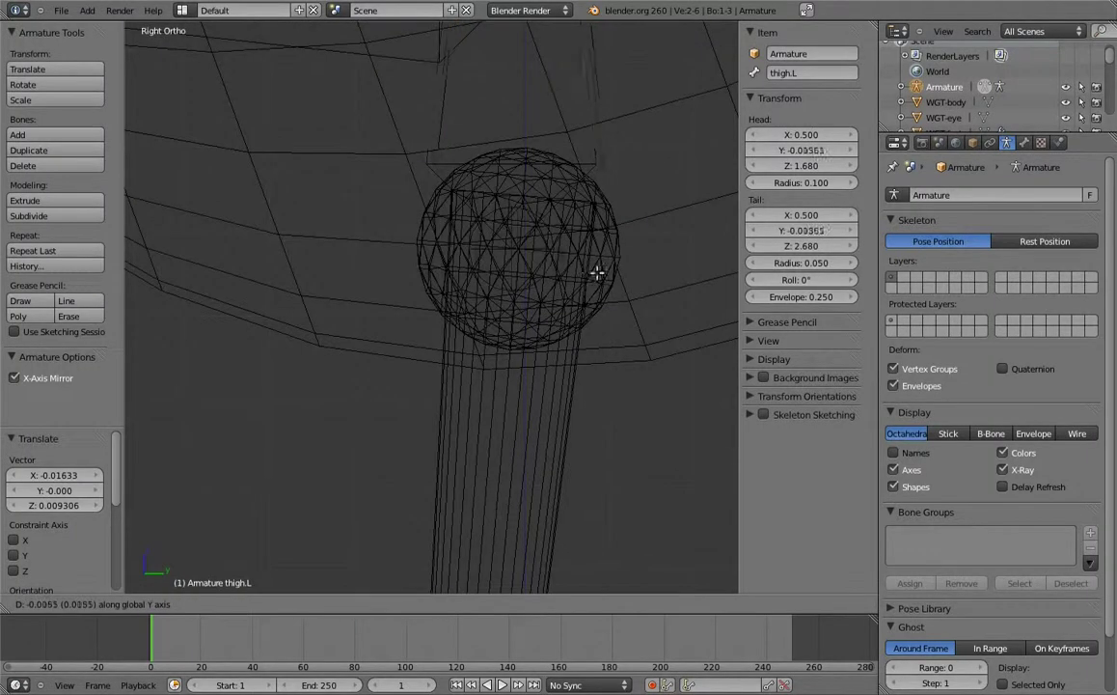
pyautogui.click(603, 289)
# Move the thigh's tail down the leg into the center of the knee sphere.
pyautogui.moveTo(598, 297)
pyautogui.mouseDown(button='middle')
pyautogui.moveTo(543, 214)
pyautogui.moveTo(558, 225)
pyautogui.moveTo(464, 145)
pyautogui.mouseUp(button='middle')
pyautogui.scroll(-4, 558, 226)
pyautogui.rightClick(470, 150)
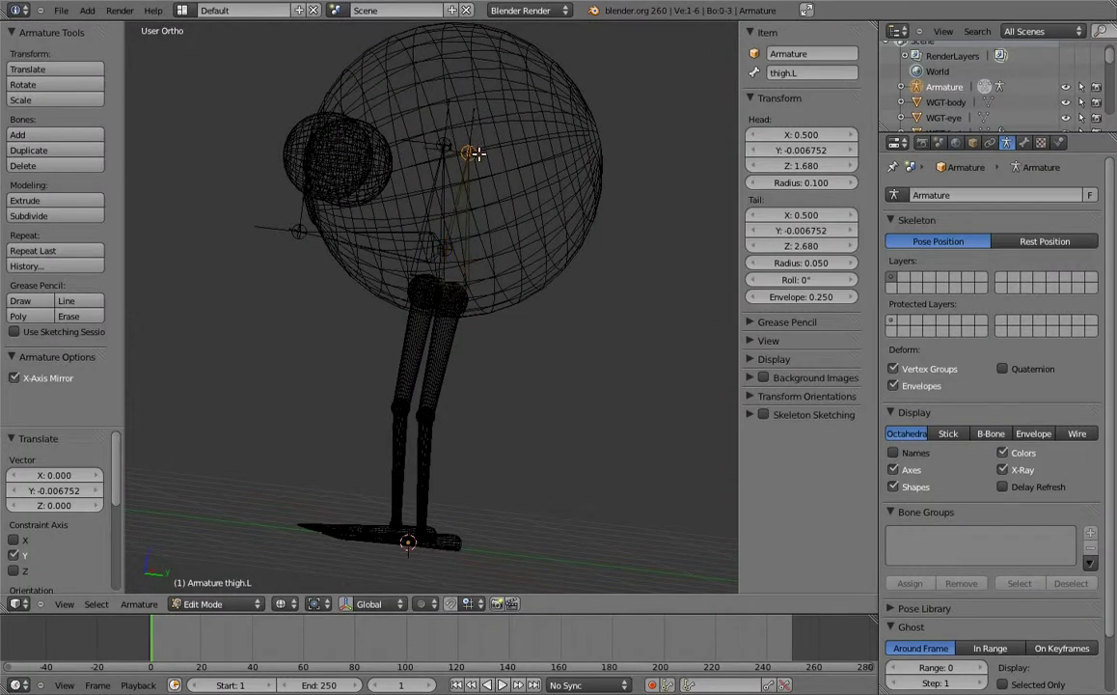
pyautogui.press('KP_3')
pyautogui.scroll(5, 489, 230)
pyautogui.press('g')
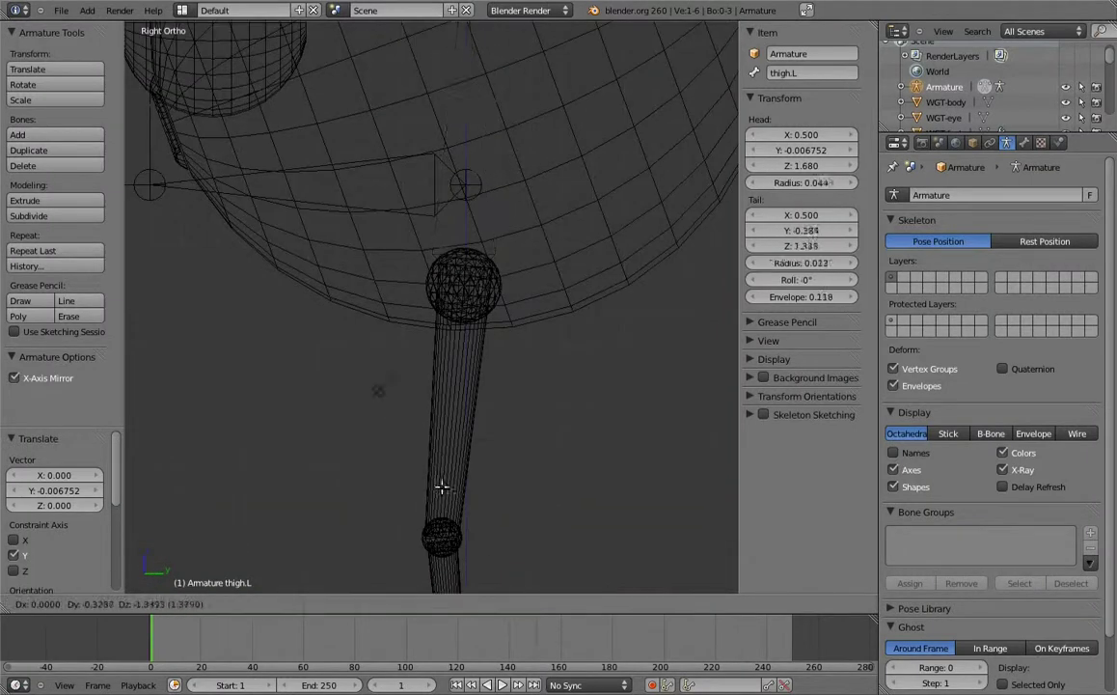
pyautogui.click(441, 487)
pyautogui.scroll(3, 434, 405)
pyautogui.press('g')
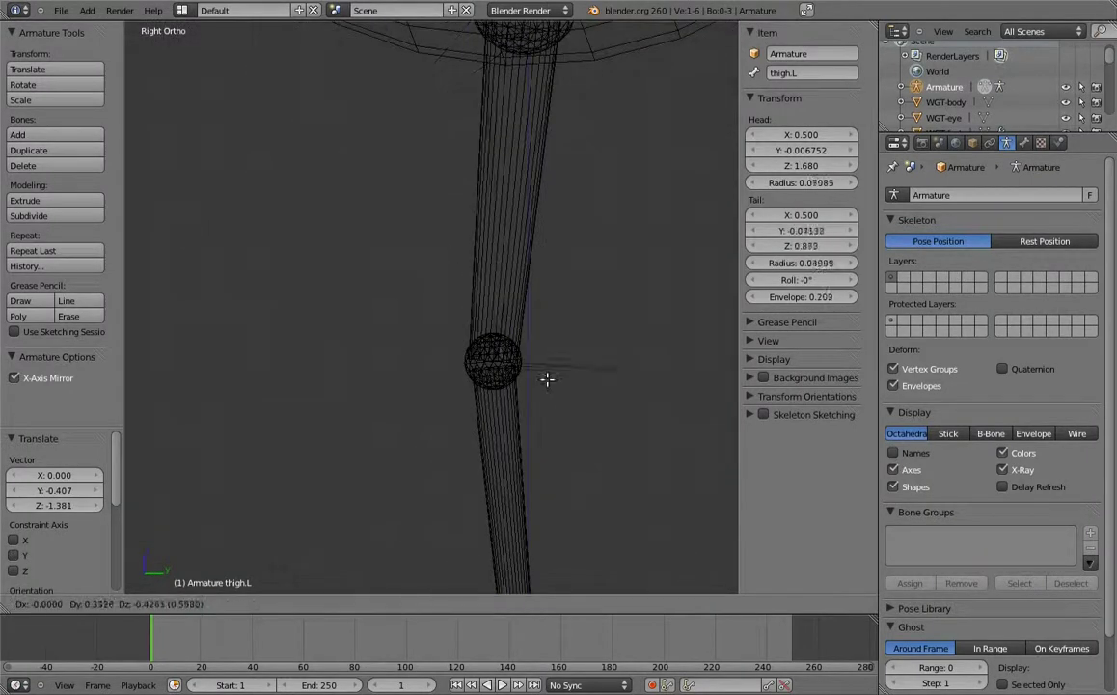
pyautogui.click(550, 367)
pyautogui.scroll(2, 554, 434)
pyautogui.scroll(2, 441, 291)
pyautogui.scroll(2, 488, 336)
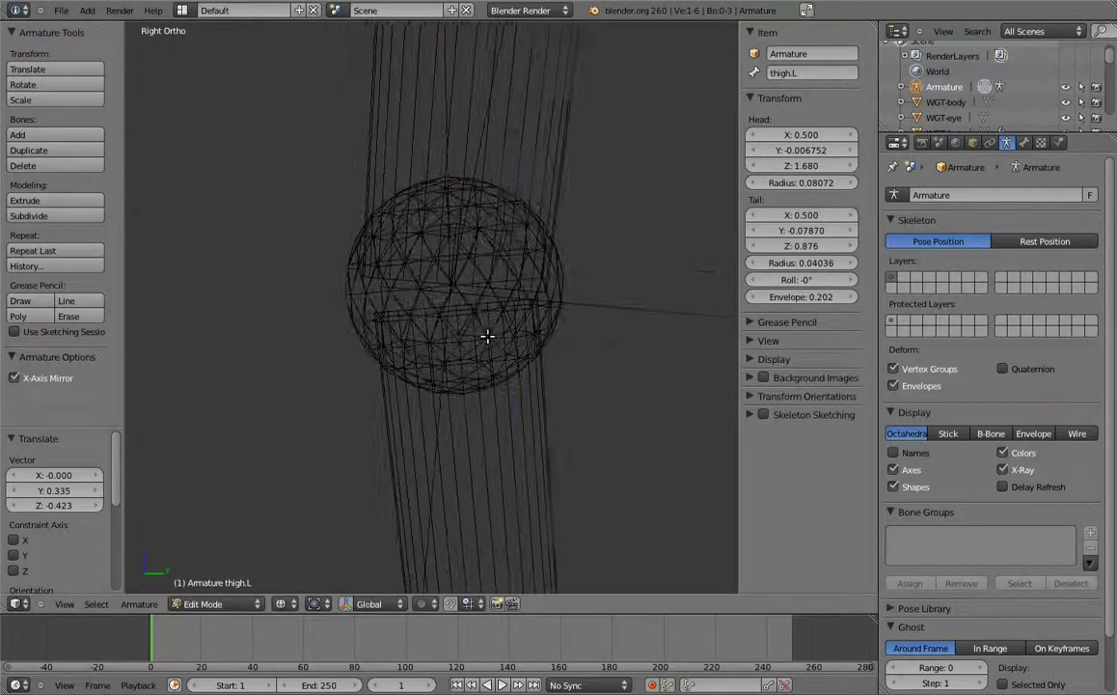
pyautogui.press('g')
pyautogui.click(531, 278)
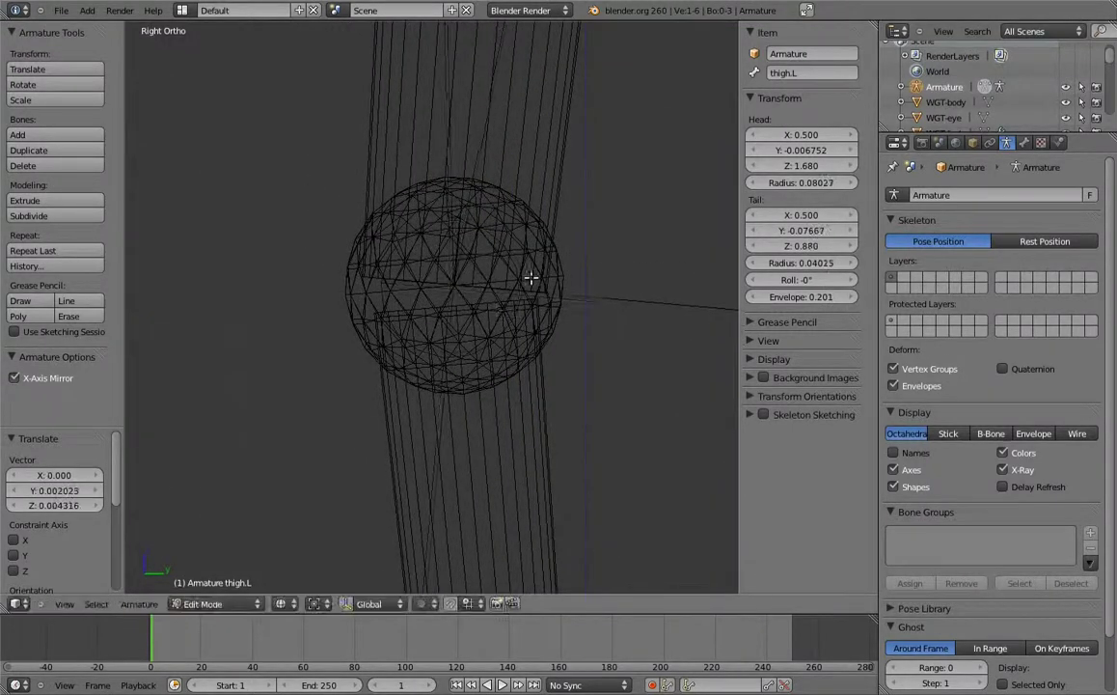
pyautogui.press('KP_1')
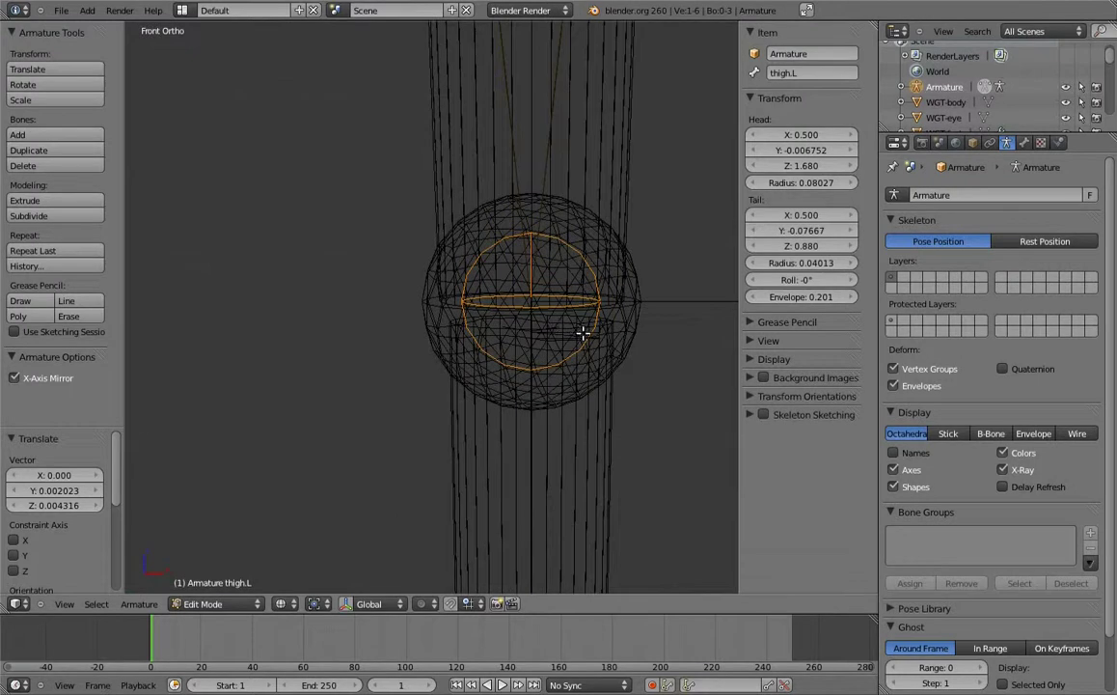
pyautogui.scroll(-8, 579, 333)
pyautogui.press('z')
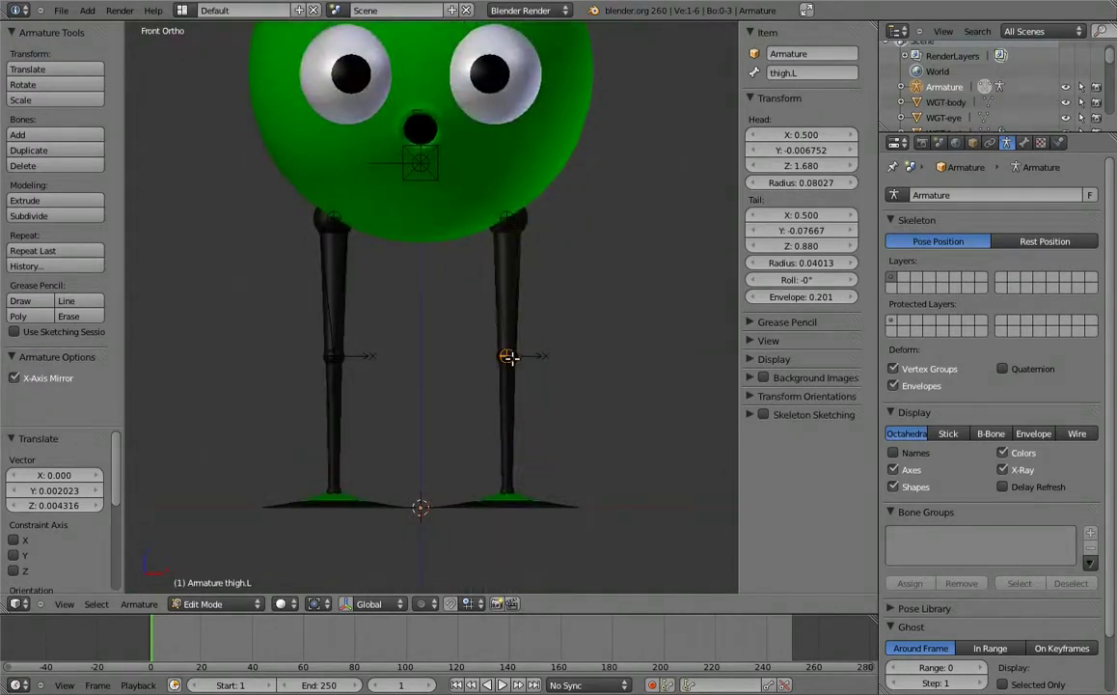
# Grow a shin bone straight down from the knee and another bone beside the foot.
pyautogui.press('g')
pyautogui.press('z')
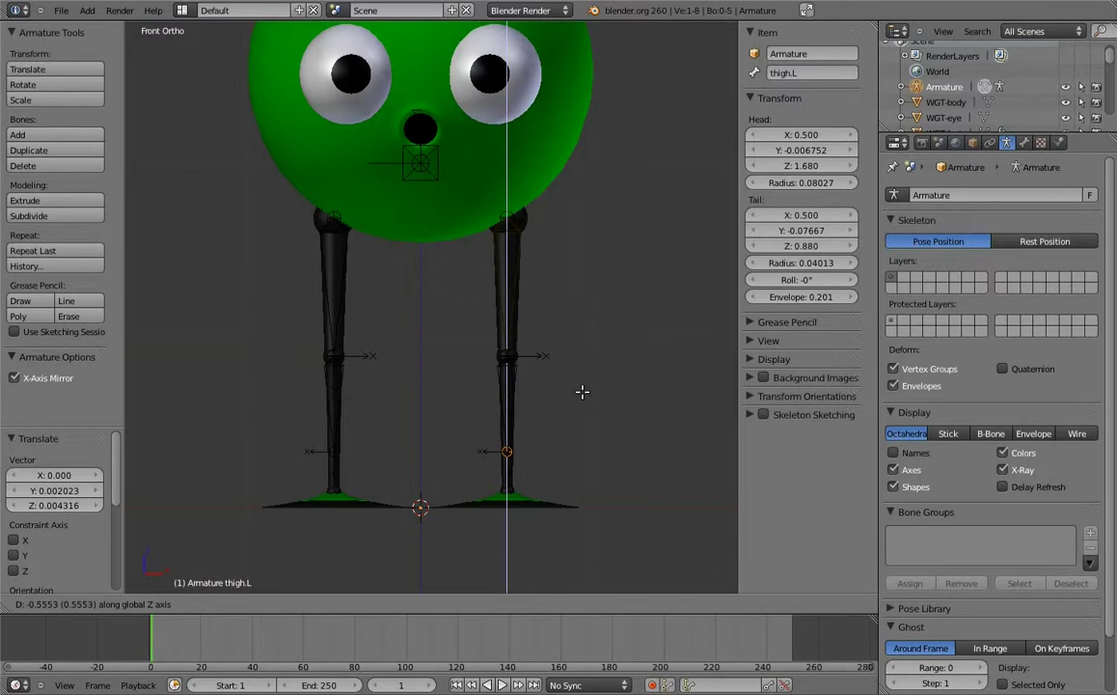
pyautogui.click(582, 390)
pyautogui.press('g')
pyautogui.click(616, 407)
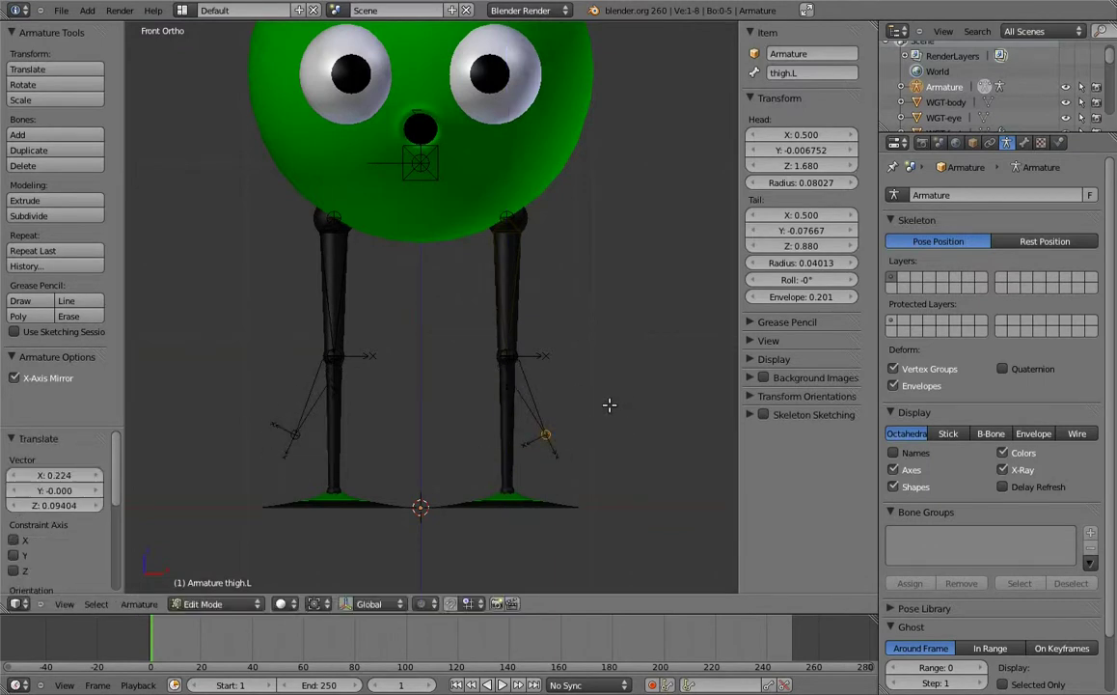
# Place the ankle joint inside the ankle sphere, adjusting it along Y from the side.
pyautogui.scroll(3, 589, 377)
pyautogui.scroll(3, 591, 284)
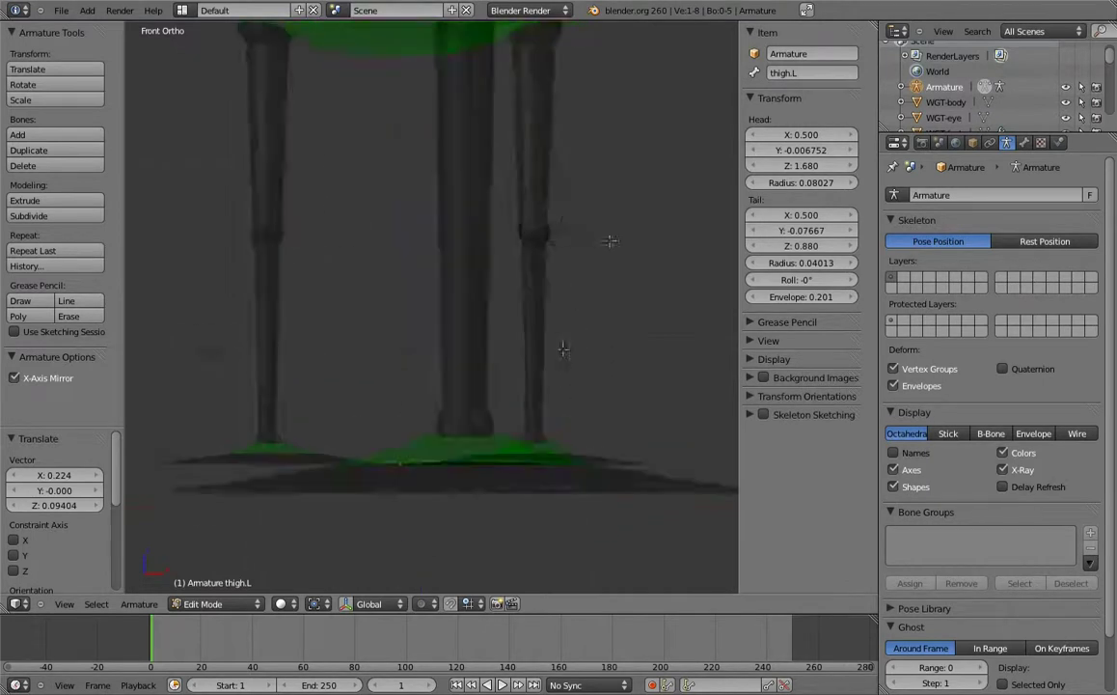
pyautogui.scroll(3, 637, 212)
pyautogui.press('g')
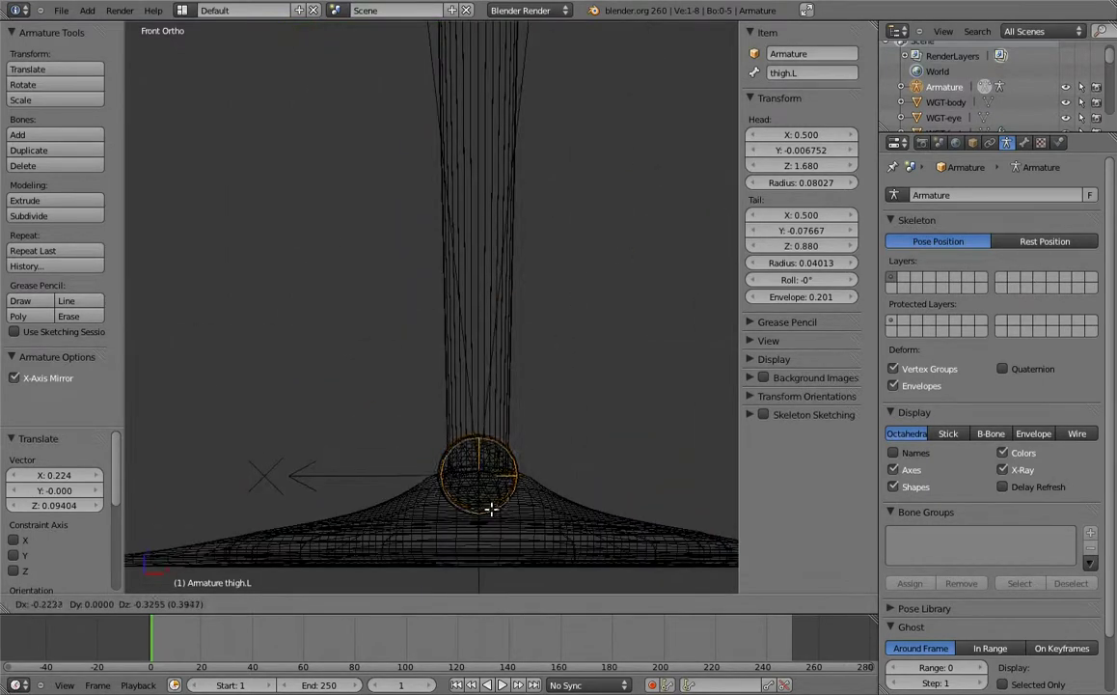
pyautogui.click(491, 494)
pyautogui.press('KP_3')
pyautogui.keyDown('shift'); pyautogui.moveTo(477, 436); pyautogui.dragTo(459, 334, button='middle'); pyautogui.keyUp('shift')
pyautogui.scroll(2, 454, 384)
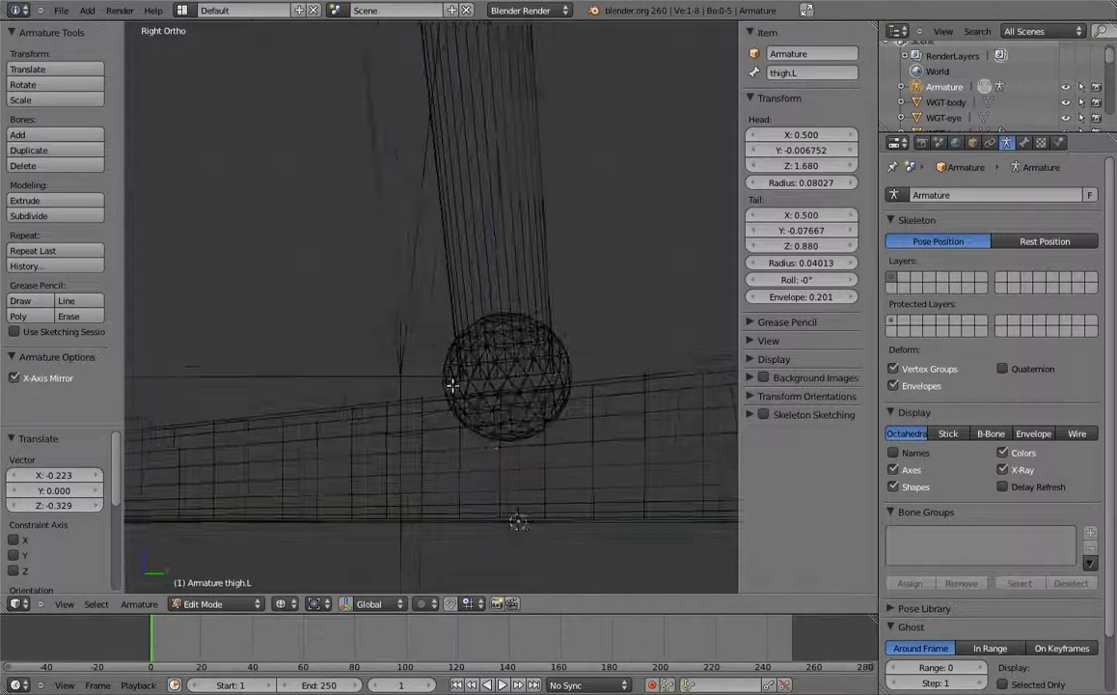
pyautogui.press('g')
pyautogui.press('y')
pyautogui.click(525, 338)
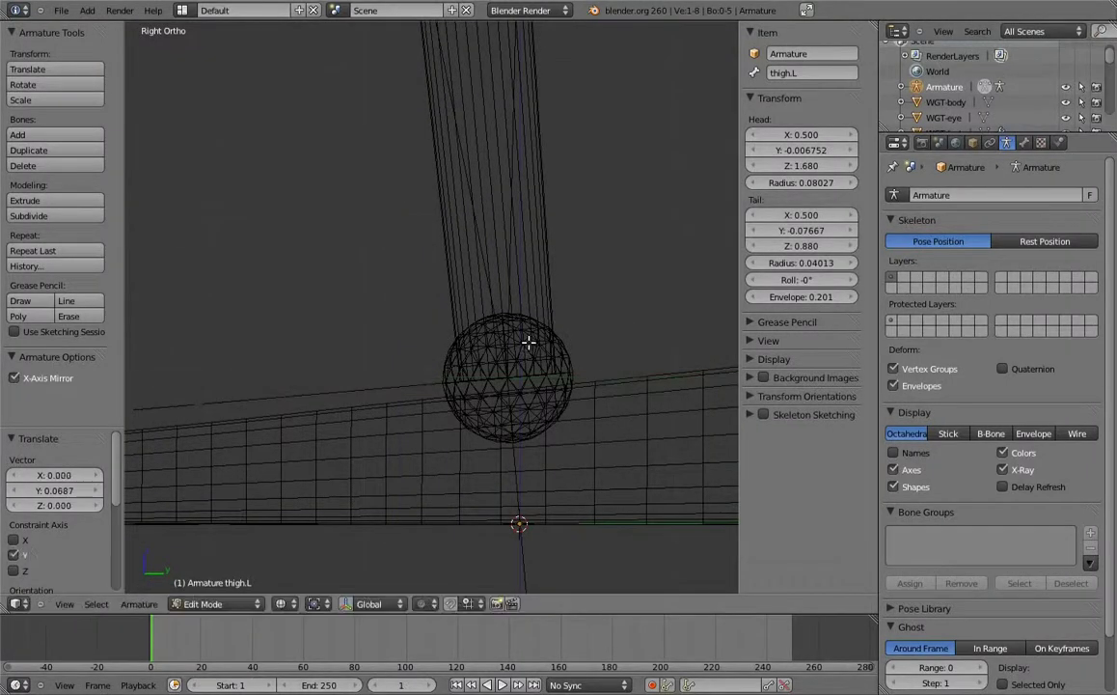
# Extrude a foot bone forward along Y from the ankle and select it.
pyautogui.scroll(-1, 511, 357)
pyautogui.scroll(-2, 492, 309)
pyautogui.scroll(-2, 492, 290)
pyautogui.scroll(-1, 526, 304)
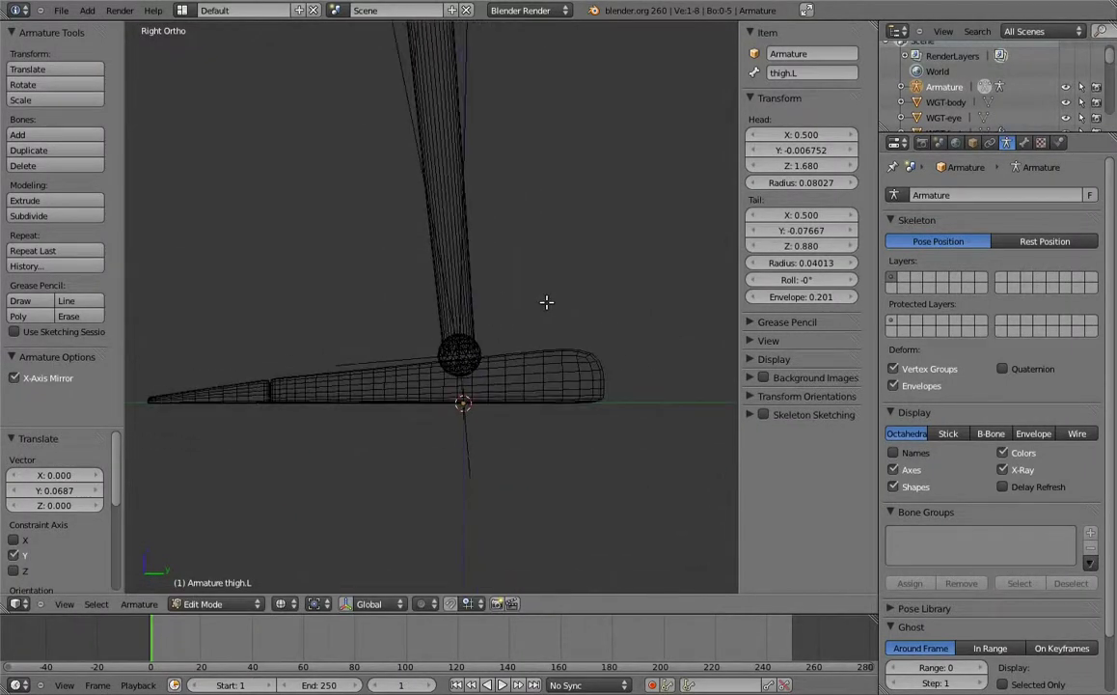
pyautogui.press('g')
pyautogui.press('y')
pyautogui.click(348, 333)
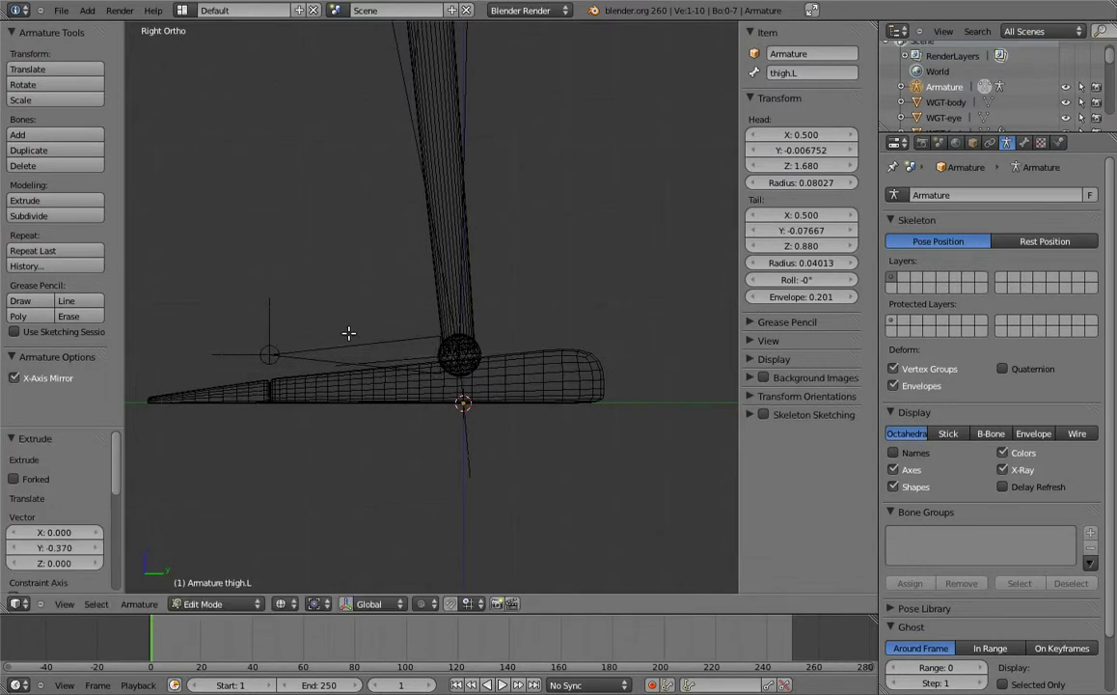
pyautogui.moveTo(366, 354); pyautogui.dragTo(386, 396, button='middle')
pyautogui.rightClick(357, 371)
# Clear the foot bone's parent so it stands apart from the shin bone.
pyautogui.hotkey('alt', 'p')
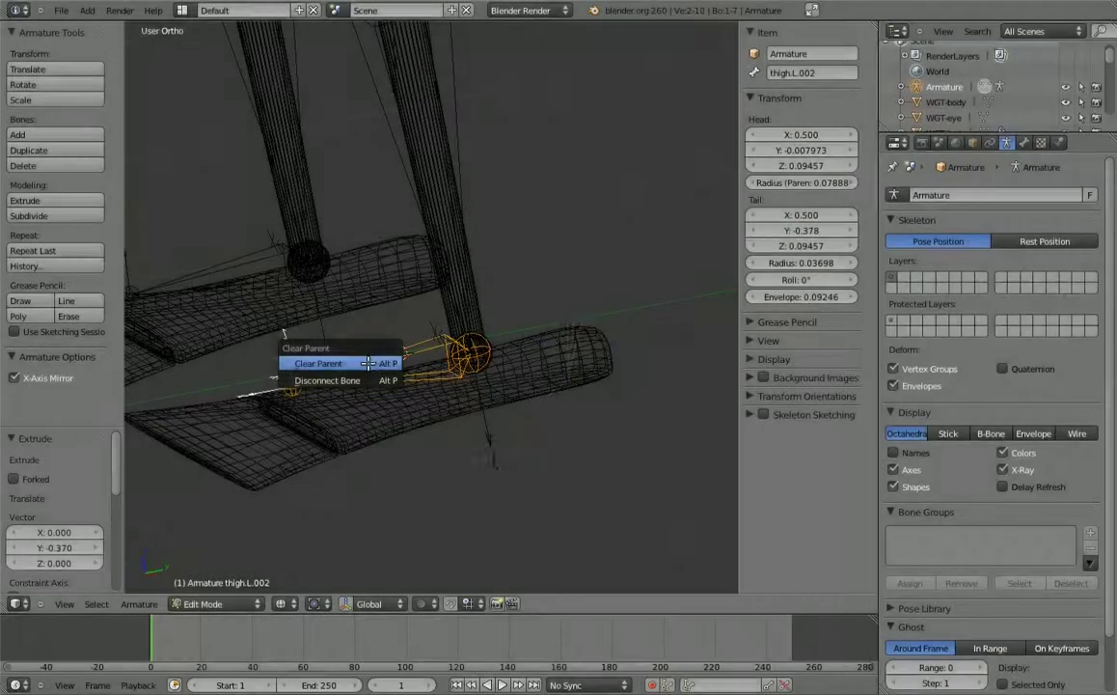
pyautogui.click(359, 364)
pyautogui.press('KP_3')
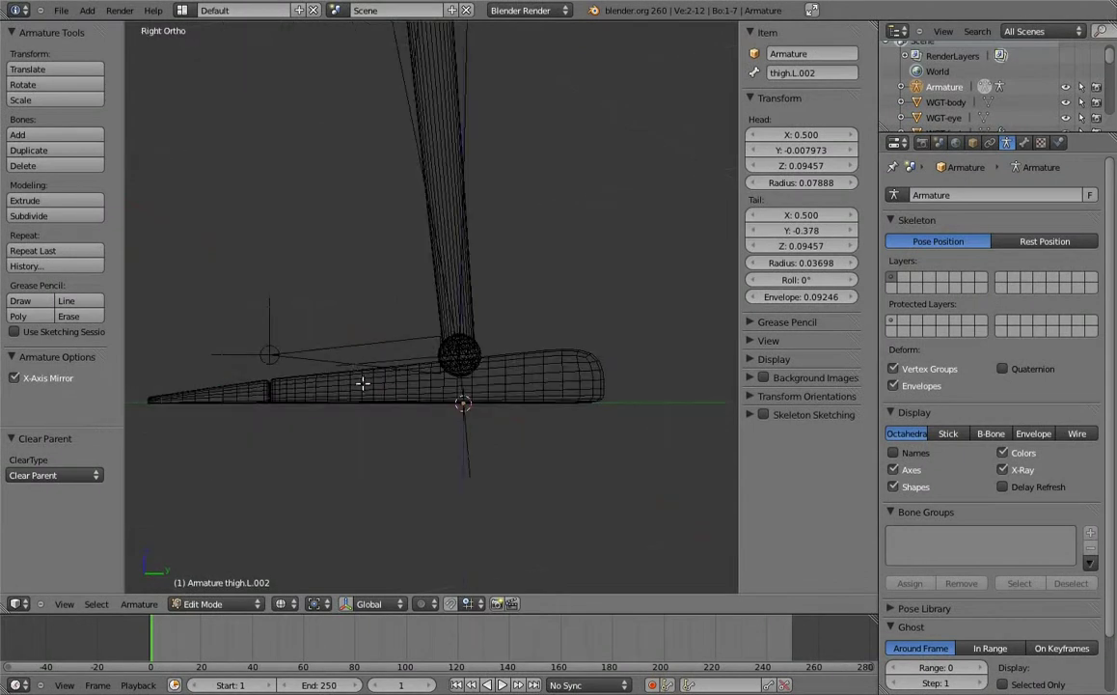
# Duplicate the foot bone into a toe bone at the front of the foot, shortened along Y.
pyautogui.keyDown('shift'); pyautogui.moveTo(362, 383); pyautogui.dragTo(439, 357, button='middle'); pyautogui.keyUp('shift')
pyautogui.hotkey('shift', 'd')
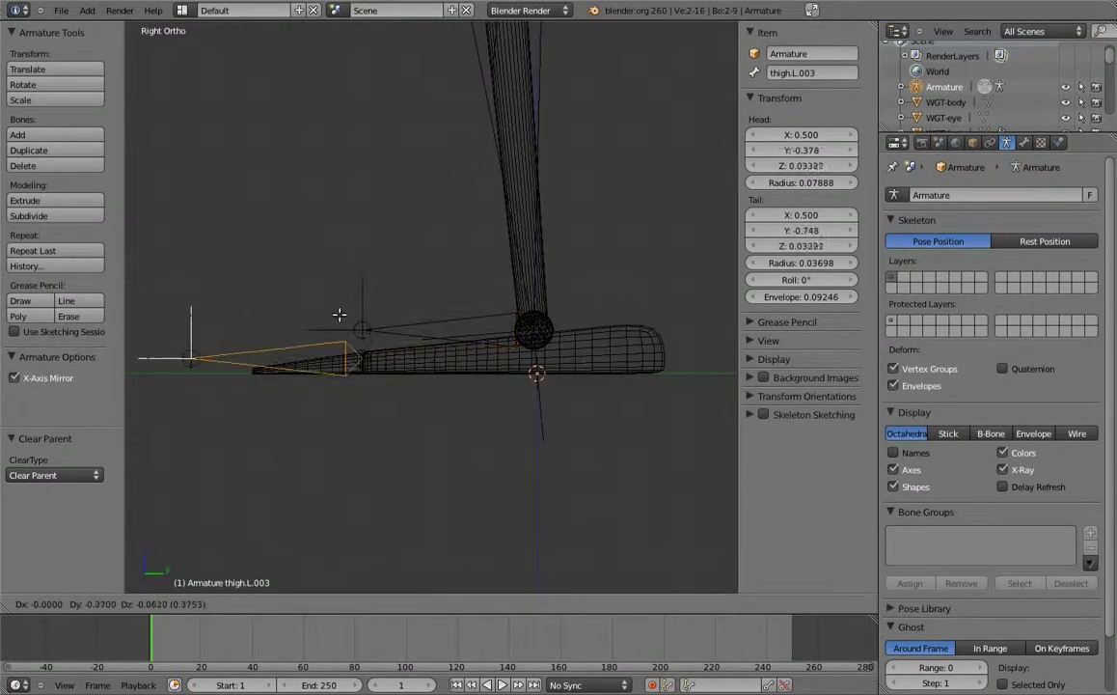
pyautogui.click(353, 357)
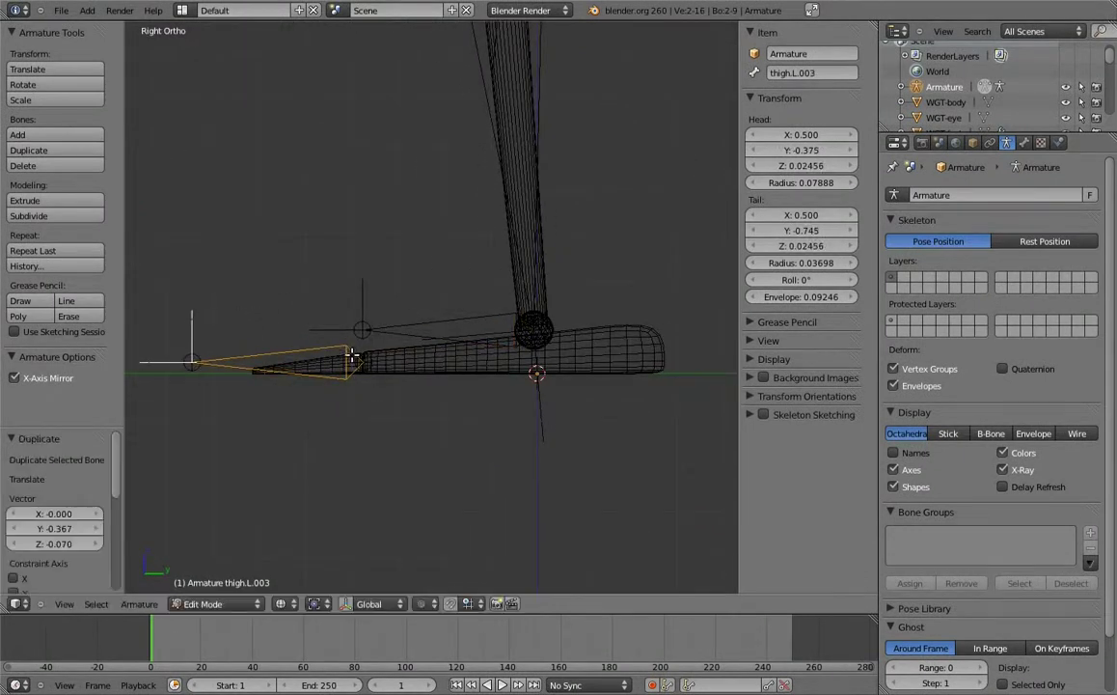
pyautogui.rightClick(185, 357)
pyautogui.press('g')
pyautogui.press('y')
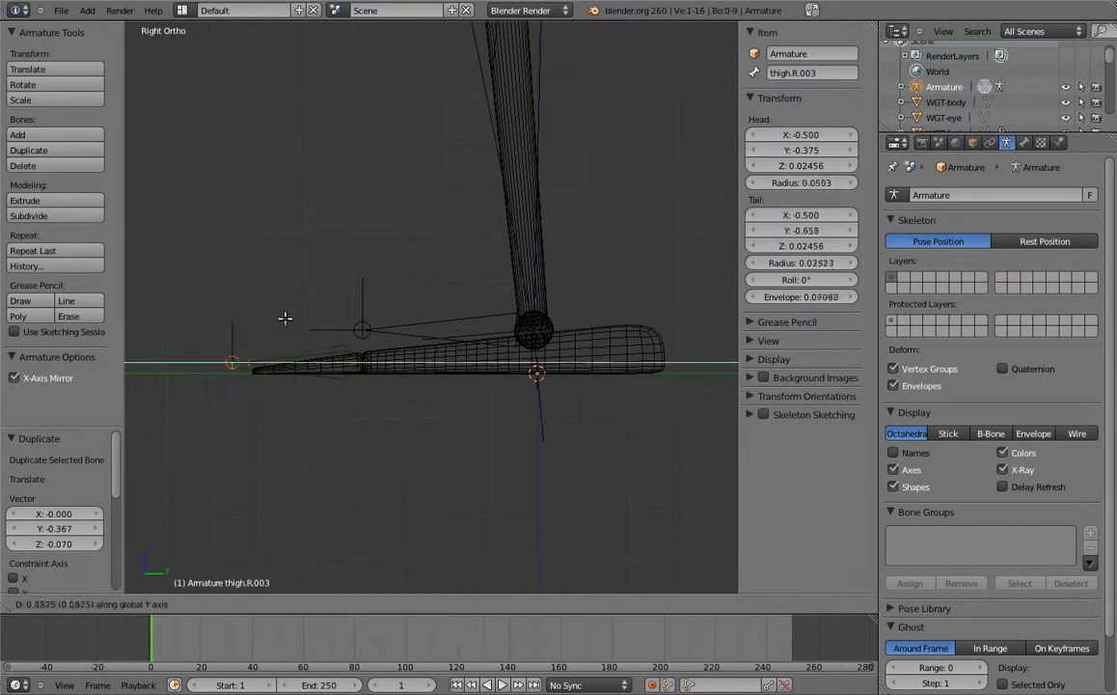
pyautogui.click(282, 322)
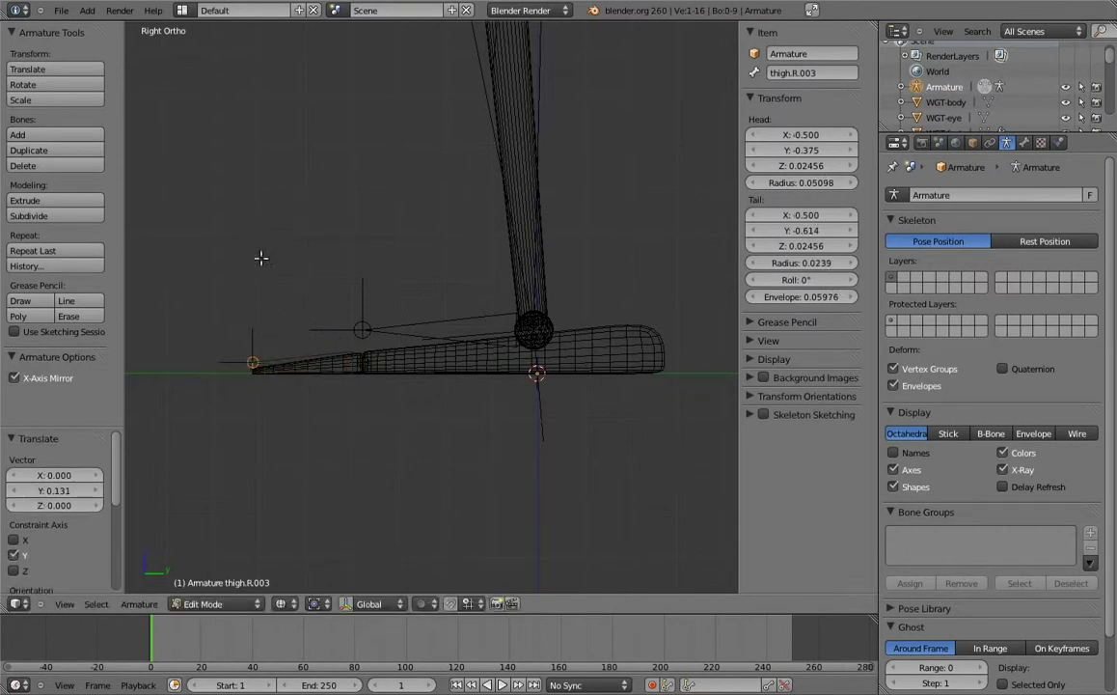
# Parent the toe bone to the foot bone with Keep Offset.
pyautogui.moveTo(315, 293)
pyautogui.mouseDown(button='middle')
pyautogui.moveTo(345, 371)
pyautogui.moveTo(339, 392)
pyautogui.mouseUp(button='middle')
pyautogui.rightClick(339, 391)
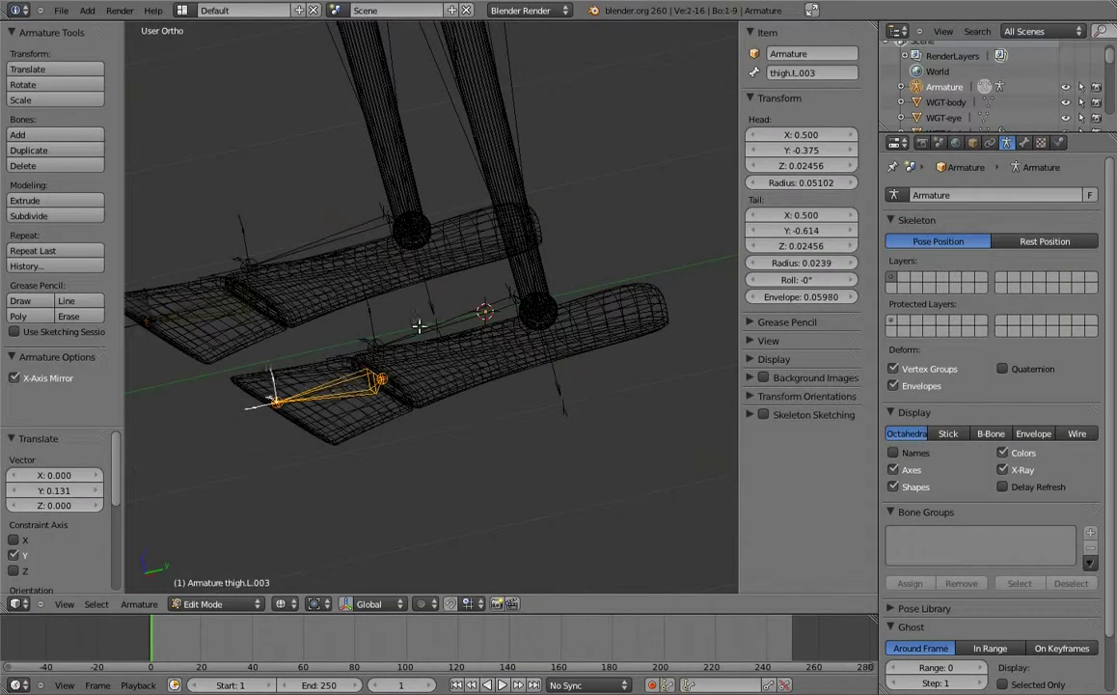
pyautogui.press('z')
pyautogui.keyDown('shift'); pyautogui.rightClick(432, 331); pyautogui.keyUp('shift')
pyautogui.hotkey('ctrl', 'p')
pyautogui.click(390, 476)
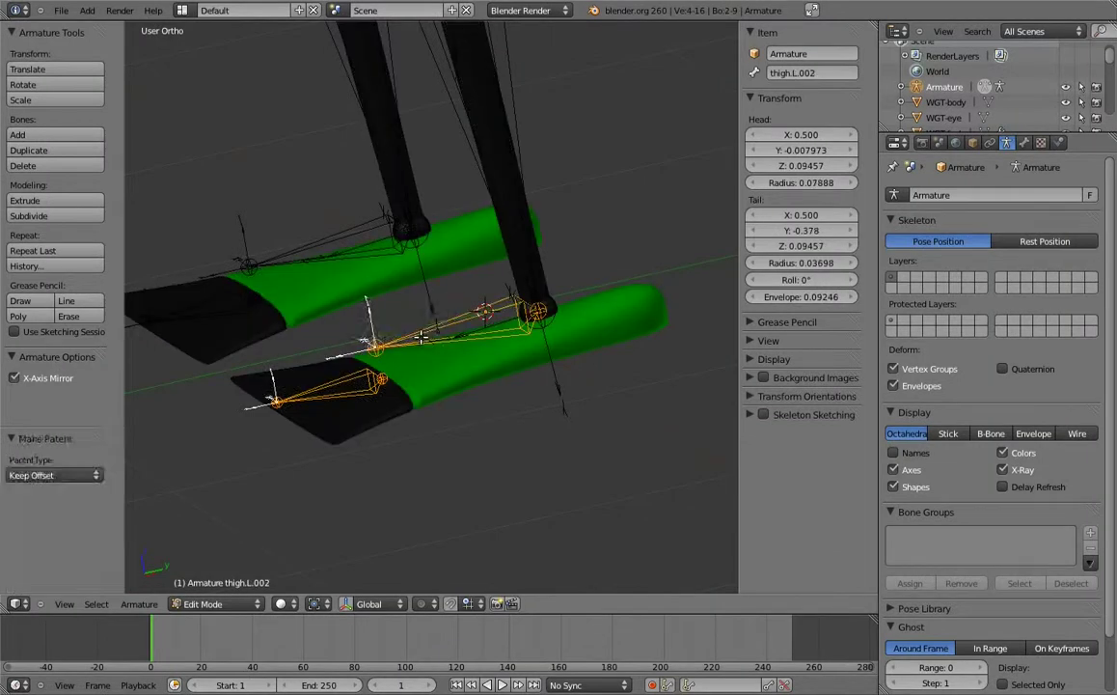
# Parent the left thigh bone to the body bone with Keep Offset.
pyautogui.moveTo(445, 276); pyautogui.dragTo(384, 394, button='middle')
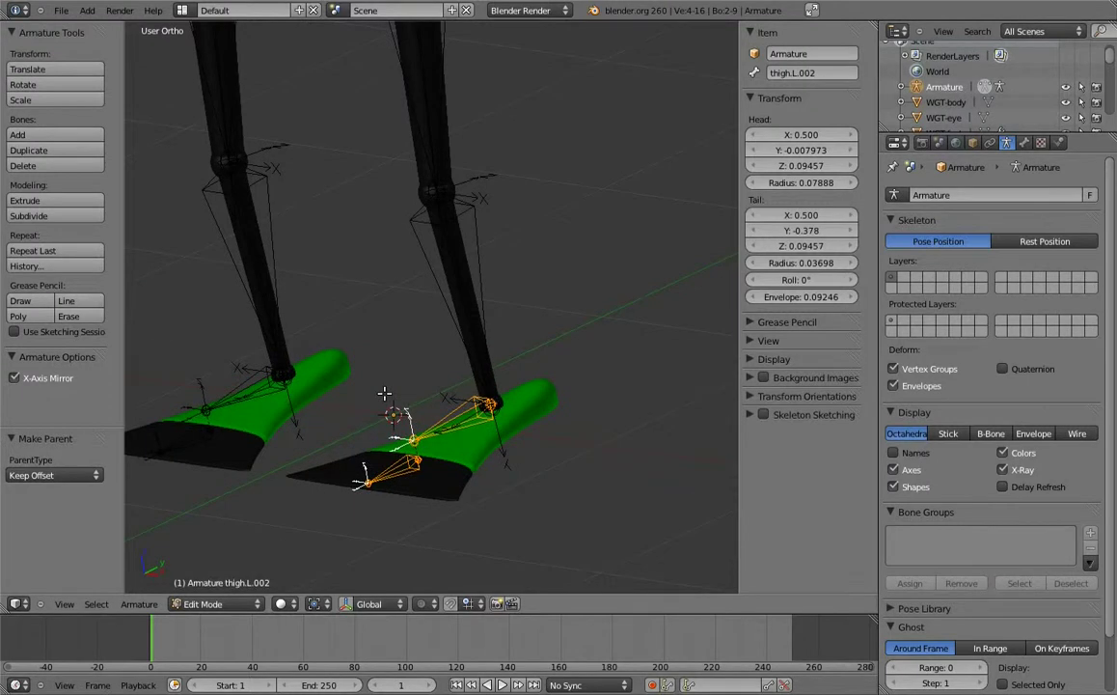
pyautogui.scroll(-3, 384, 394)
pyautogui.moveTo(482, 401); pyautogui.dragTo(459, 222, button='middle')
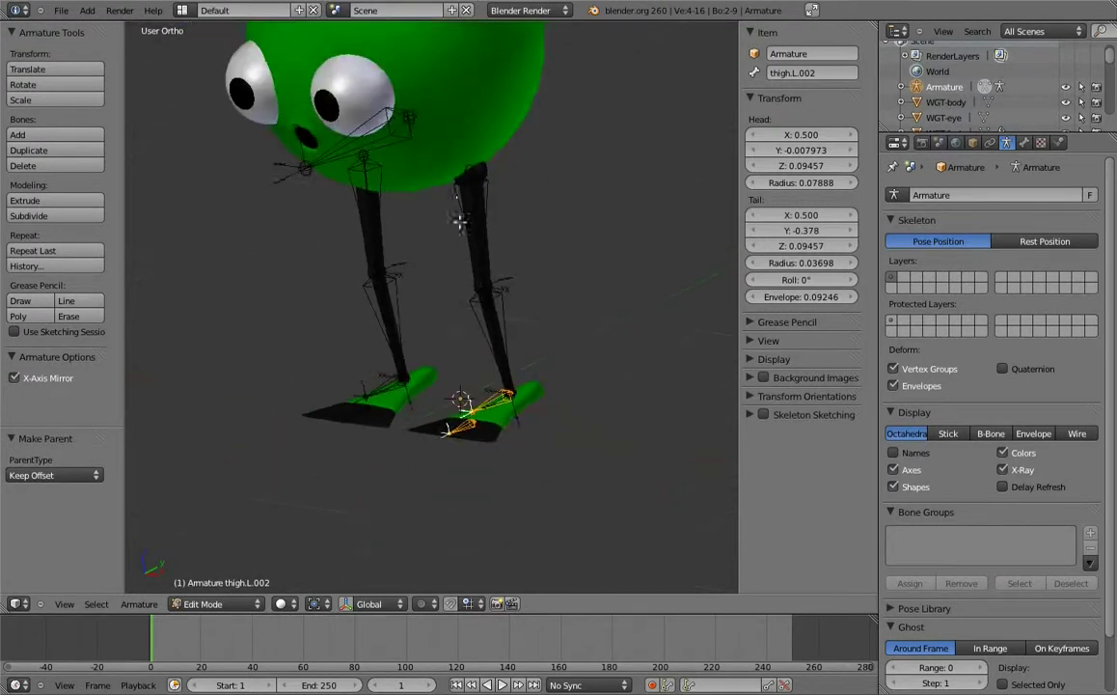
pyautogui.scroll(2, 451, 337)
pyautogui.rightClick(416, 297)
pyautogui.keyDown('shift'); pyautogui.rightClick(347, 267); pyautogui.keyUp('shift')
pyautogui.hotkey('ctrl', 'p')
pyautogui.click(345, 272)
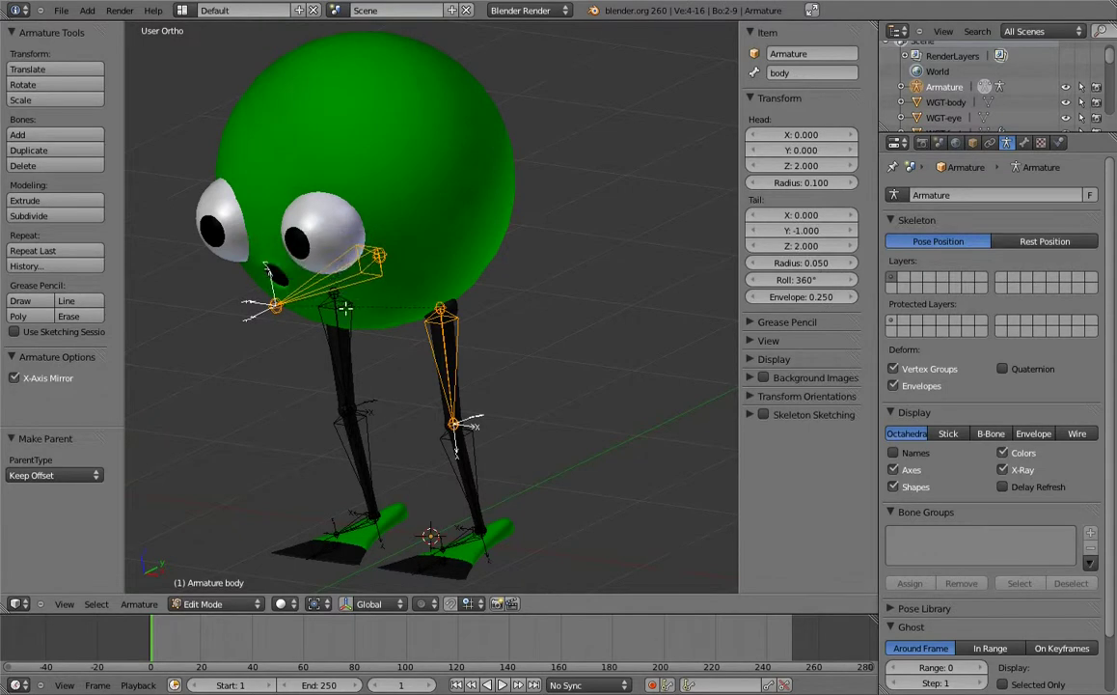
# Create a knee-target bone from the toe bone, placed in front of the knee.
pyautogui.keyDown('shift'); pyautogui.scroll(-2, 344, 307); pyautogui.keyUp('shift')
pyautogui.keyDown('shift'); pyautogui.scroll(-3, 419, 344); pyautogui.keyUp('shift')
pyautogui.rightClick(397, 406)
pyautogui.keyDown('shift'); pyautogui.scroll(-1, 401, 410); pyautogui.keyUp('shift')
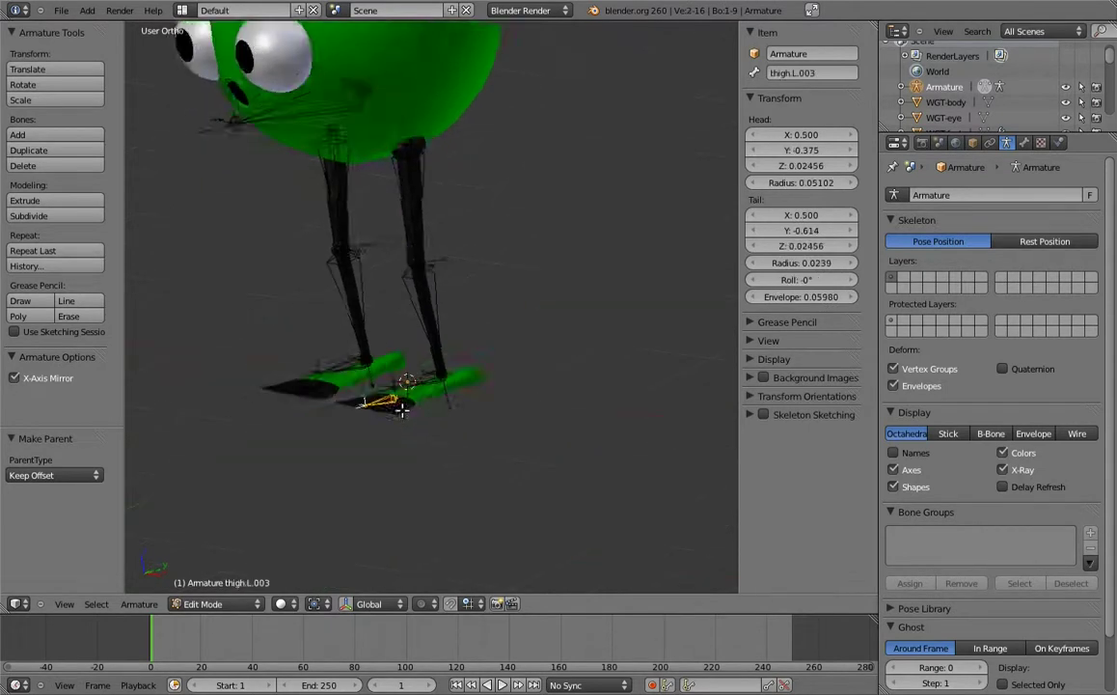
pyautogui.press('KP_3')
pyautogui.scroll(2, 379, 349)
pyautogui.keyDown('shift'); pyautogui.scroll(2, 429, 369); pyautogui.keyUp('shift')
pyautogui.press('e')
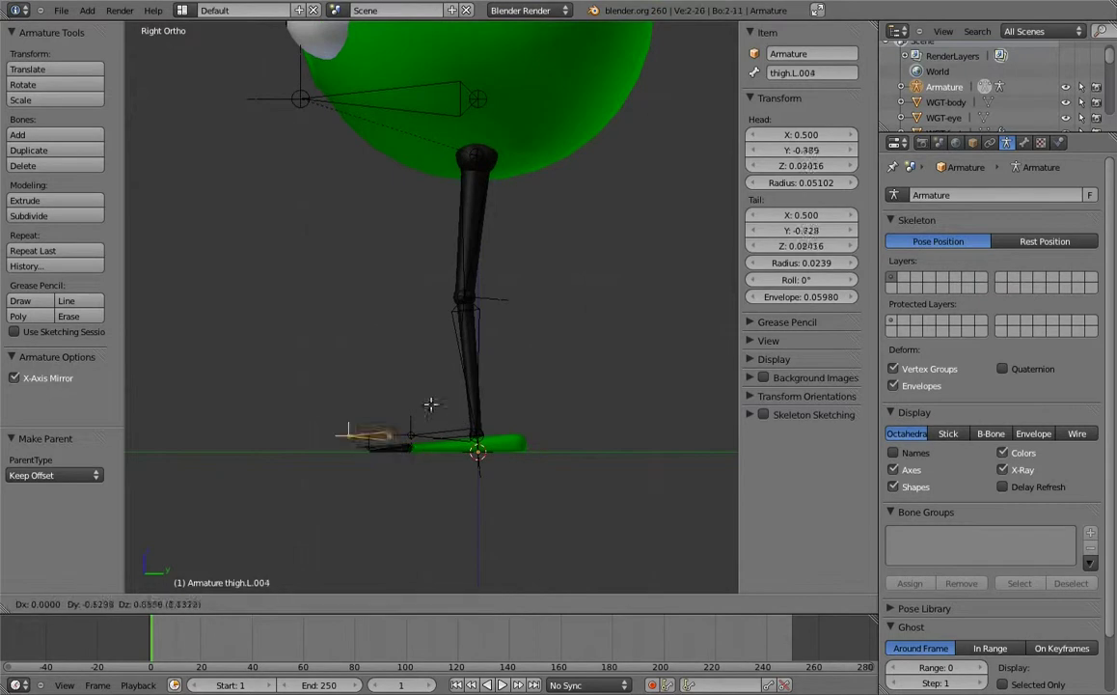
pyautogui.click(334, 287)
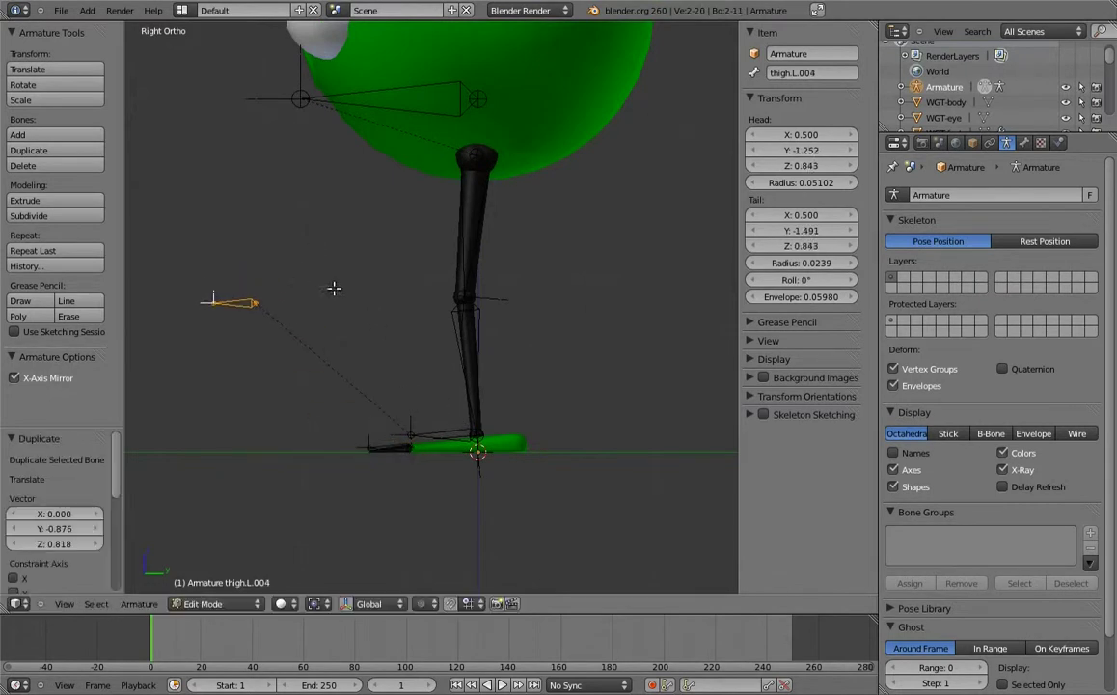
pyautogui.moveTo(355, 300)
pyautogui.mouseDown(button='middle')
pyautogui.moveTo(341, 316)
pyautogui.moveTo(456, 264)
pyautogui.mouseUp(button='middle')
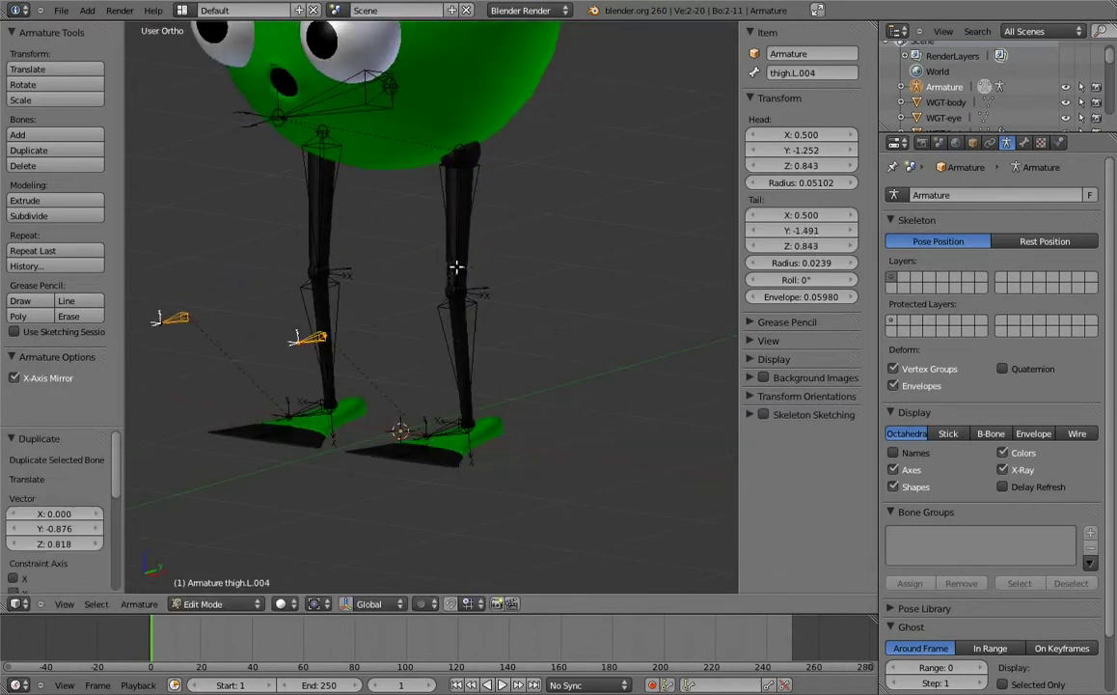
pyautogui.rightClick(463, 326)
# Rename the left leg bones shin.L and foot.L, then switch the armature to Pose Mode.
pyautogui.click(792, 74)
pyautogui.write('shin.L')
pyautogui.press('Return')
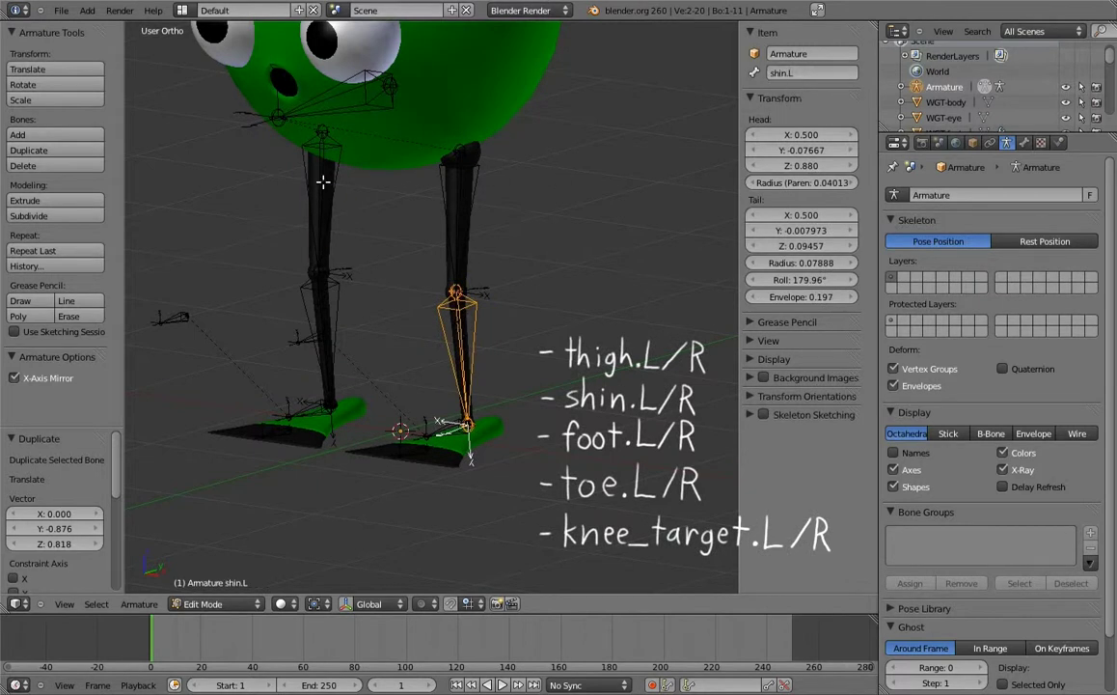
pyautogui.rightClick(323, 181)
pyautogui.rightClick(436, 426)
pyautogui.click(792, 74)
pyautogui.write('foot')
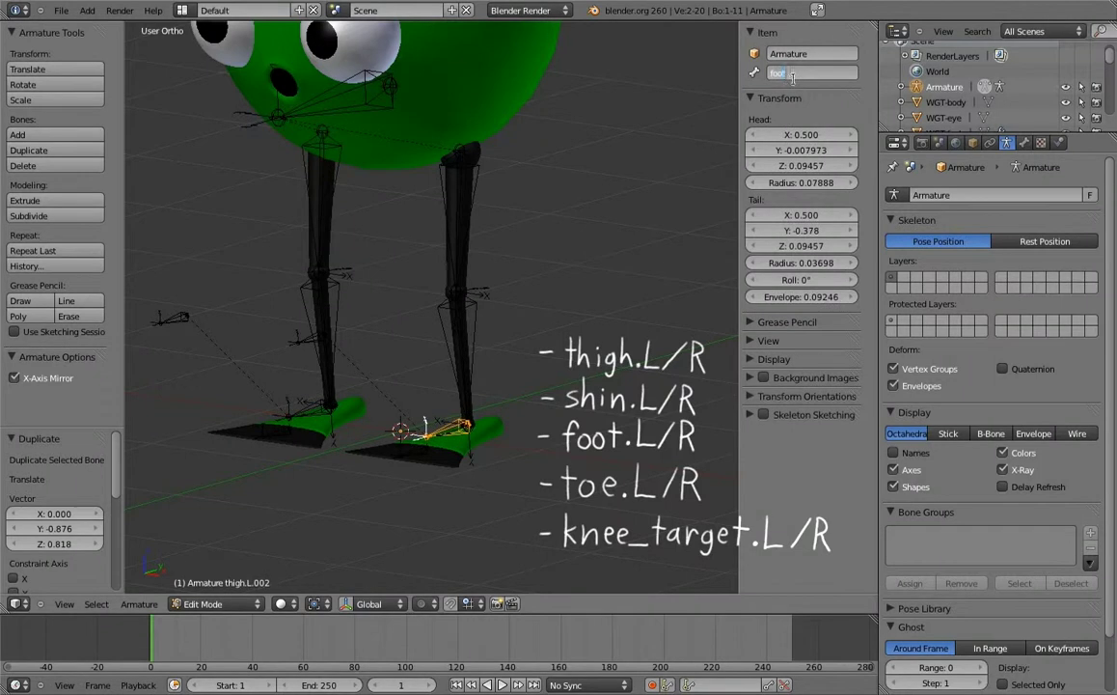
pyautogui.write('.L')
pyautogui.press('Return')
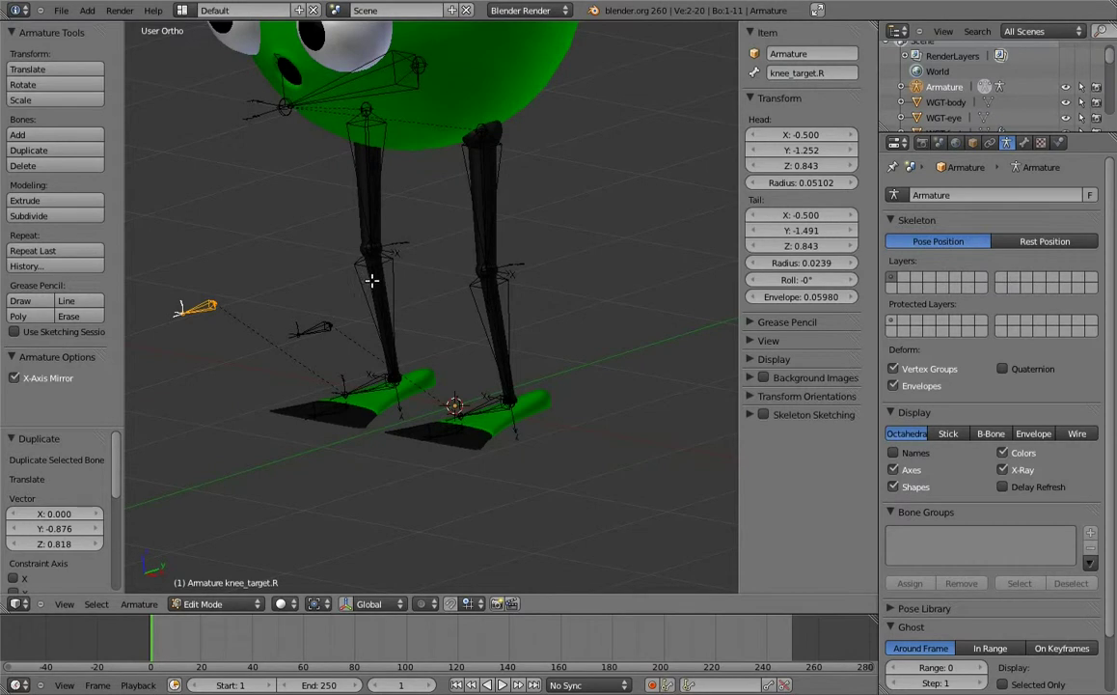
pyautogui.hotkey('ctrl', 'Tab')
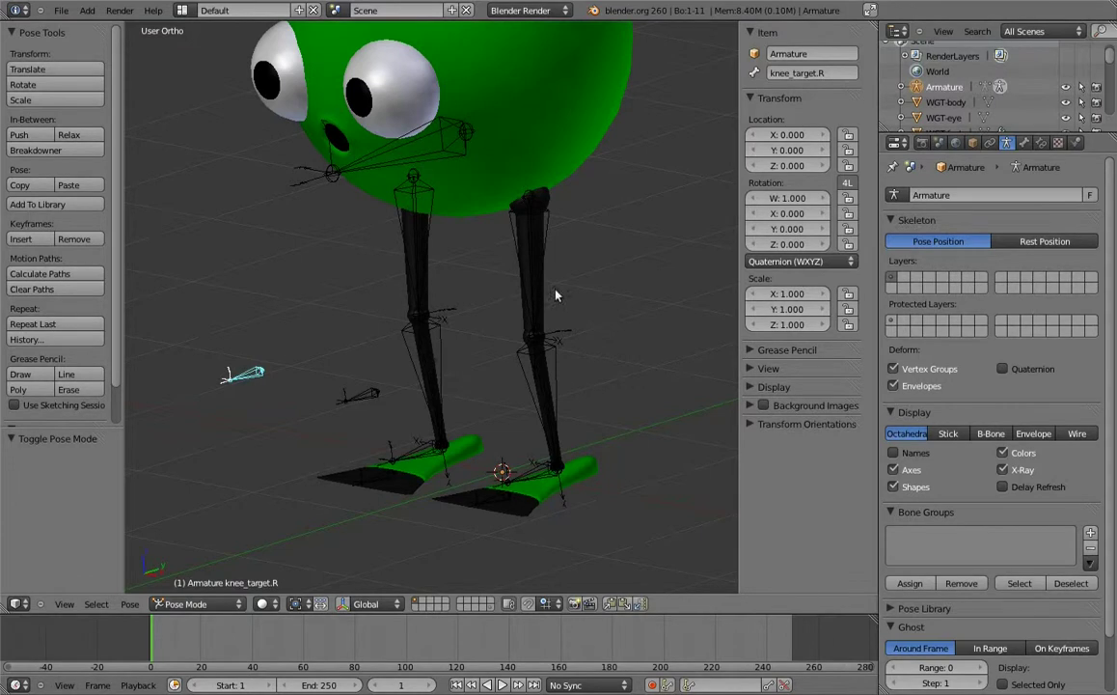
# Add Inverse Kinematics constraints to both shin bones, targeting the foot bones.
pyautogui.rightClick(556, 396)
pyautogui.hotkey('ctrl', 'shift', 'c')
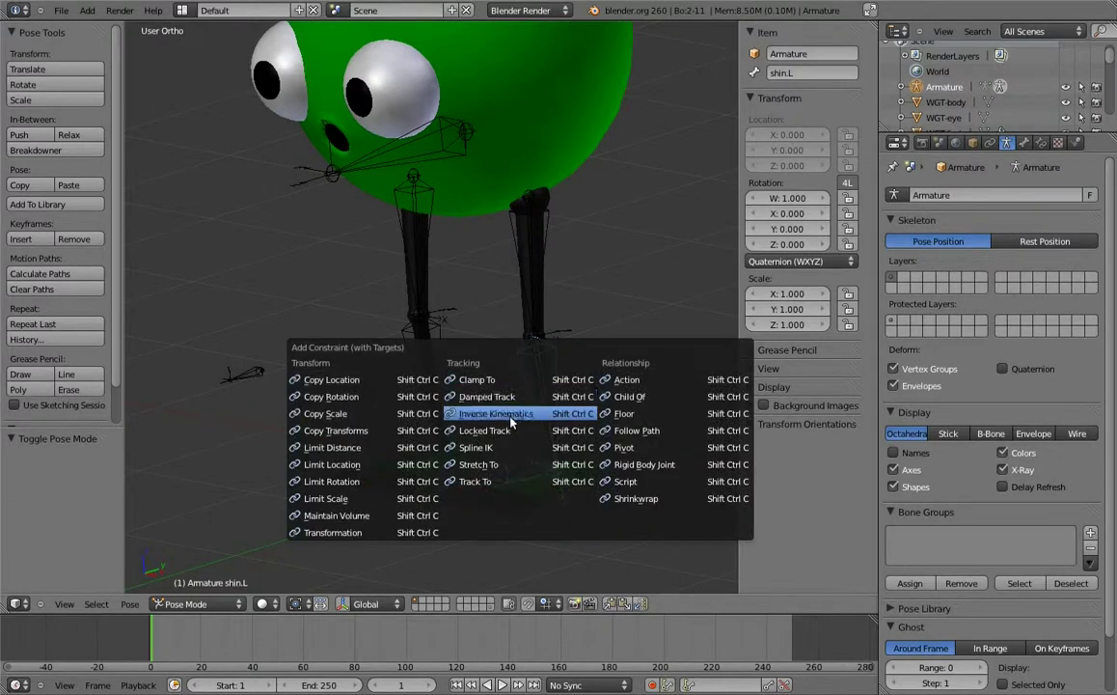
pyautogui.click(487, 413)
pyautogui.rightClick(417, 459)
pyautogui.rightClick(443, 377)
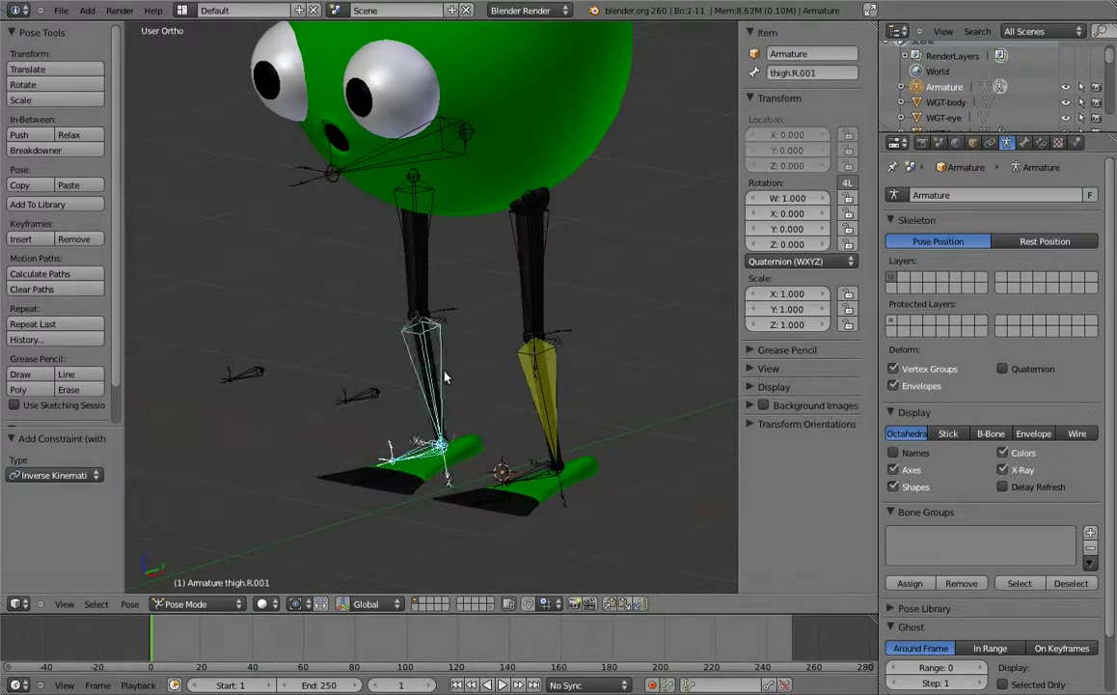
pyautogui.hotkey('ctrl', 'shift', 'c')
pyautogui.click(435, 379)
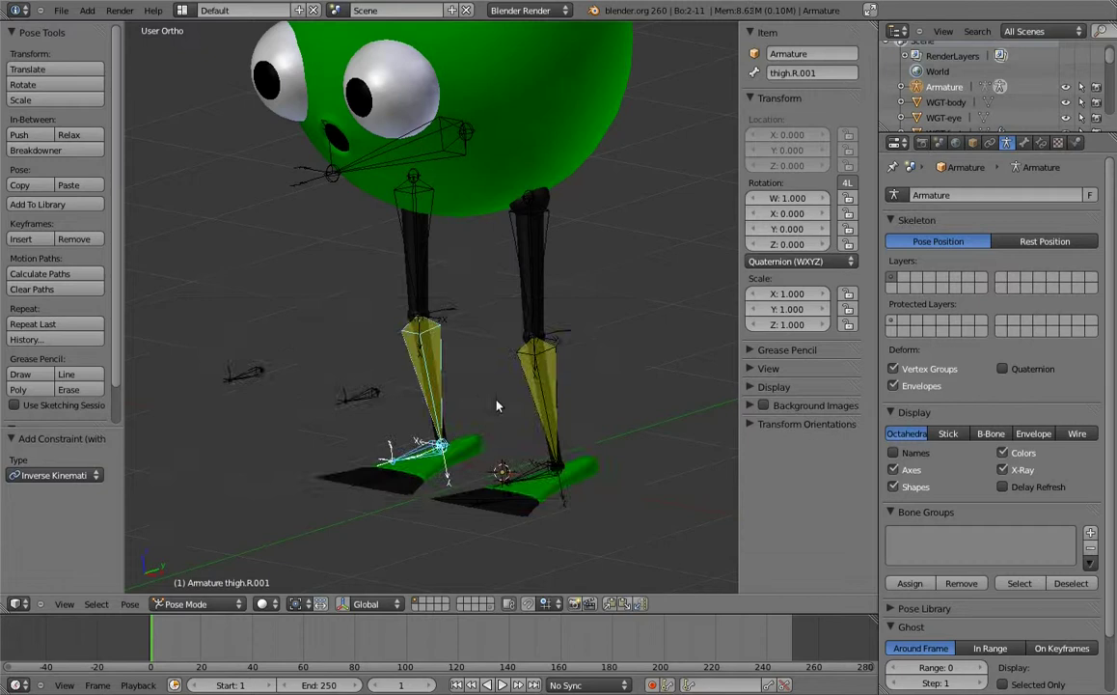
# Set the IK Chain Length to 2 on both shin constraints.
pyautogui.rightClick(556, 405)
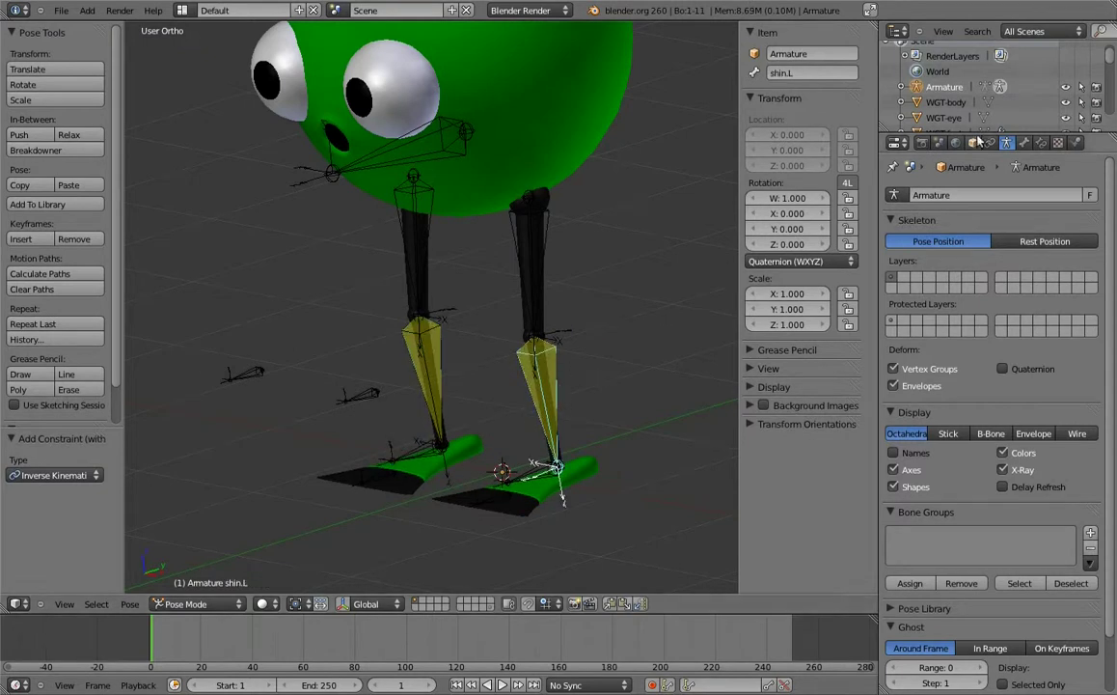
pyautogui.click(1041, 142)
pyautogui.click(981, 352)
pyautogui.click(980, 353)
pyautogui.rightClick(463, 365)
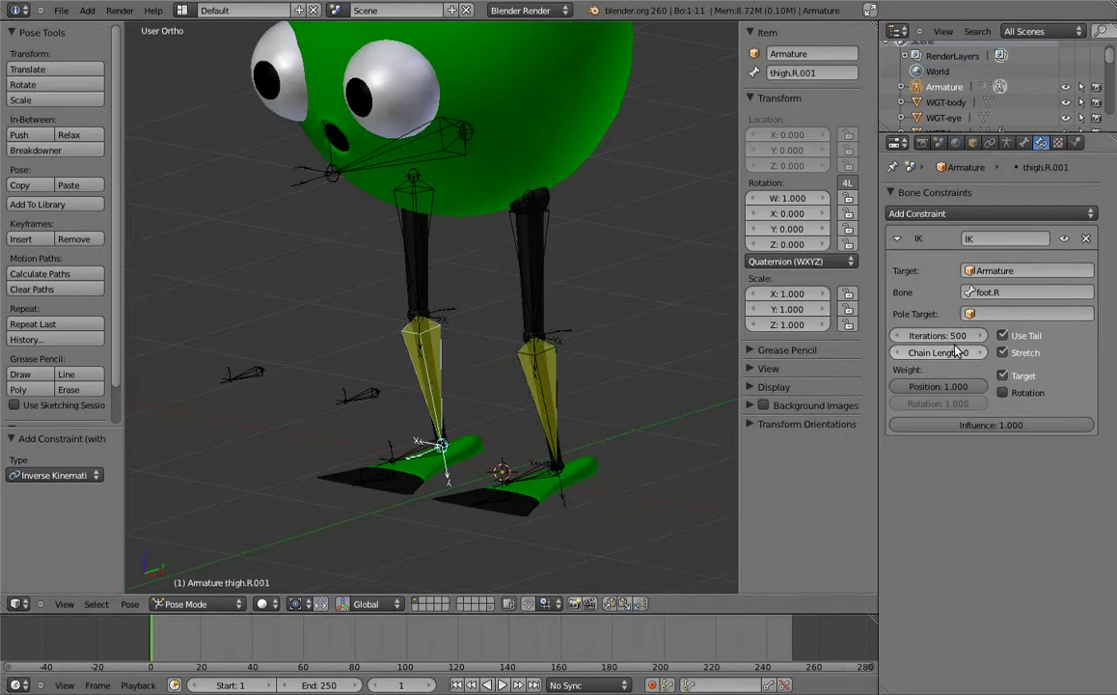
pyautogui.click(982, 353)
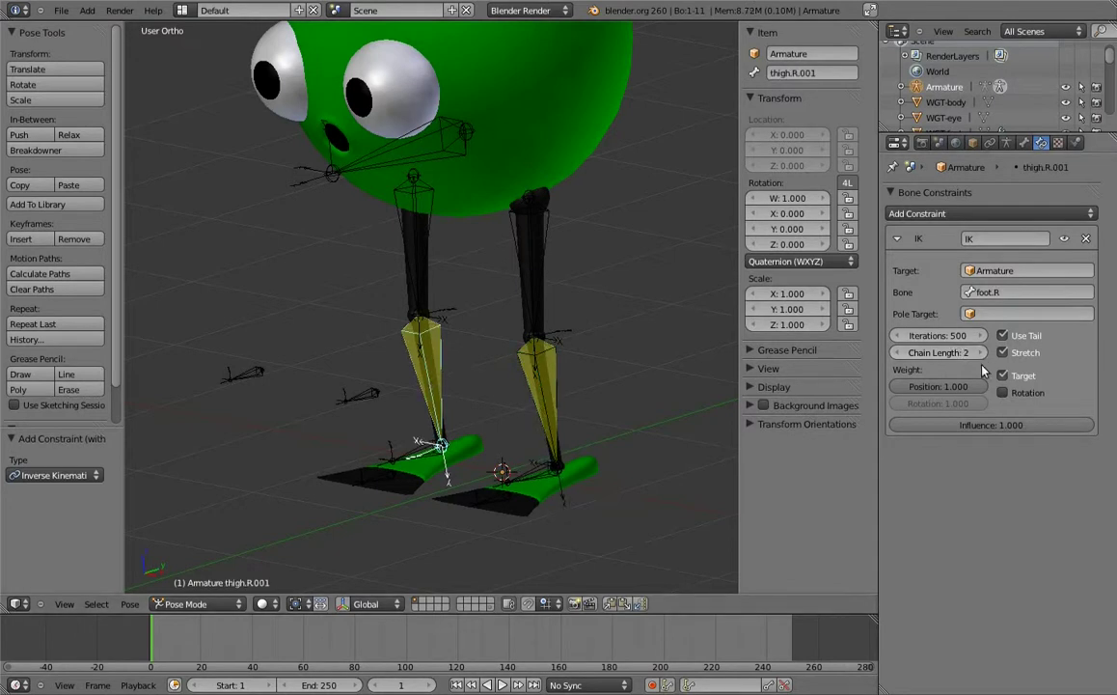
# Set the IK pole targets to the armature's knee_target.L and knee_target.R bones.
pyautogui.rightClick(534, 386)
pyautogui.click(1004, 314)
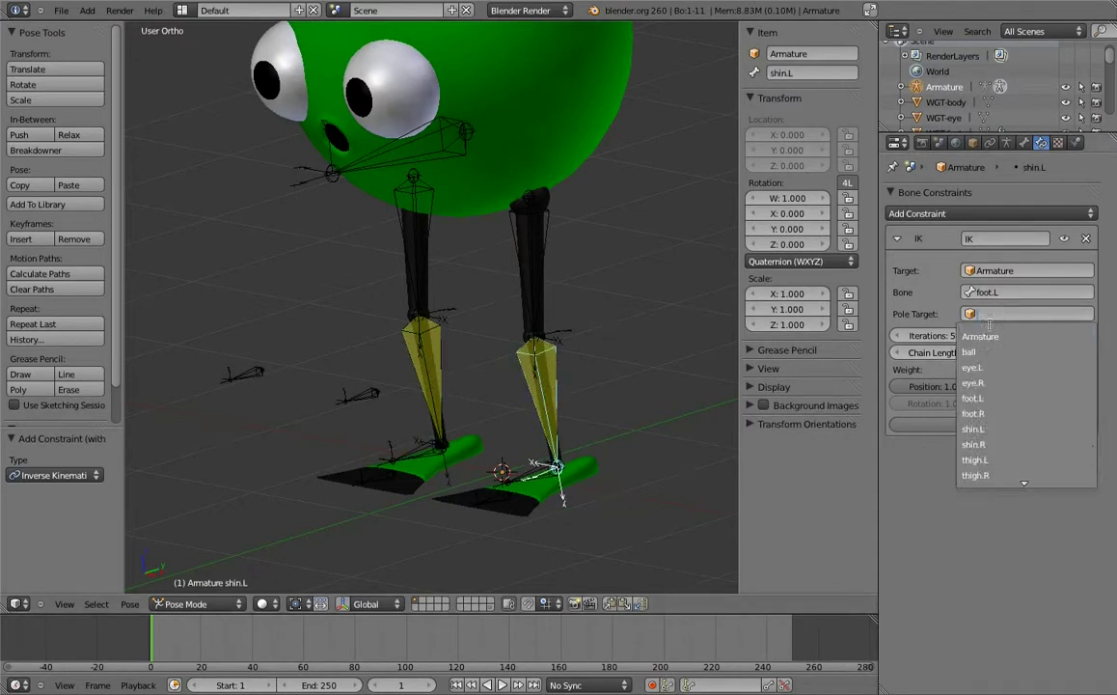
pyautogui.click(980, 335)
pyautogui.click(1006, 336)
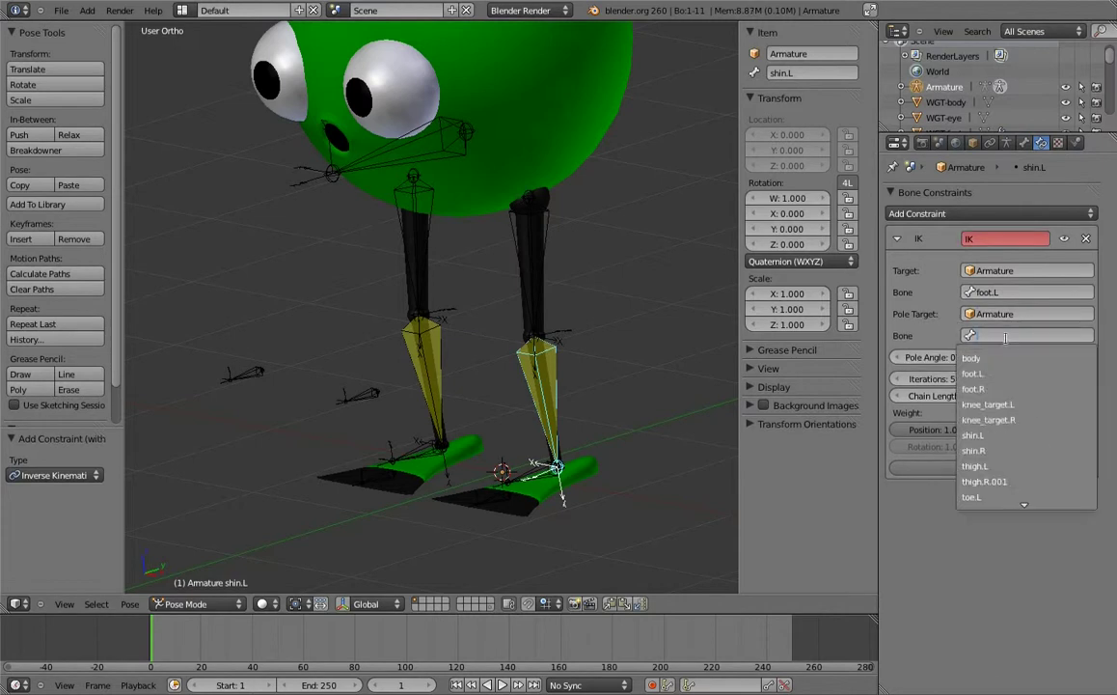
pyautogui.click(988, 404)
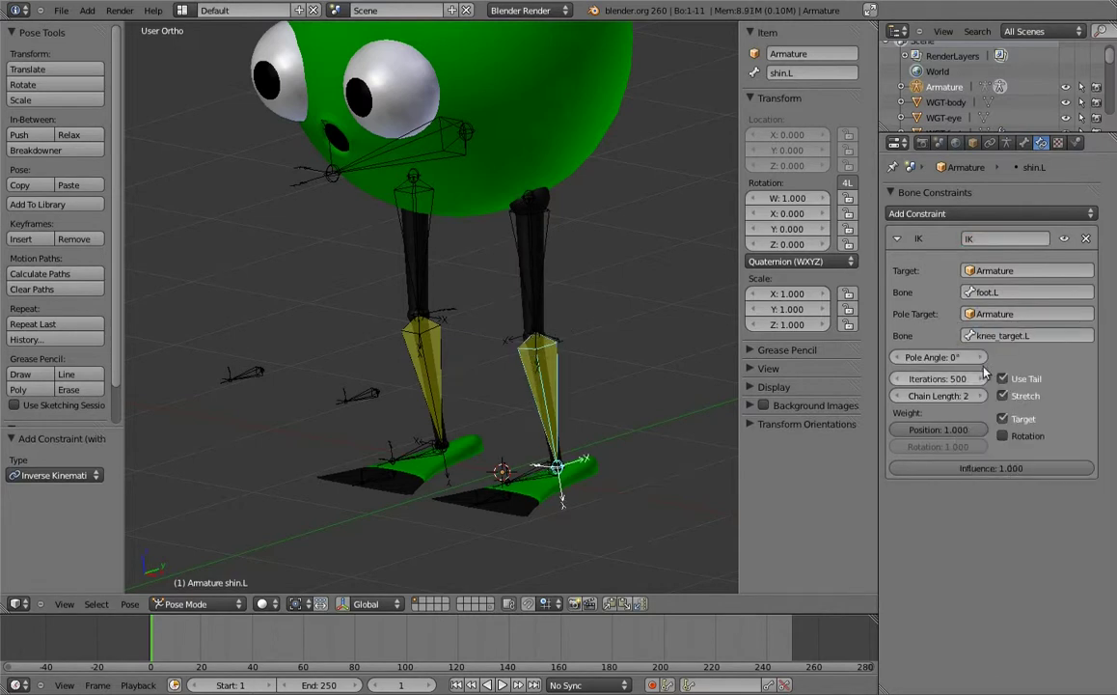
pyautogui.rightClick(429, 367)
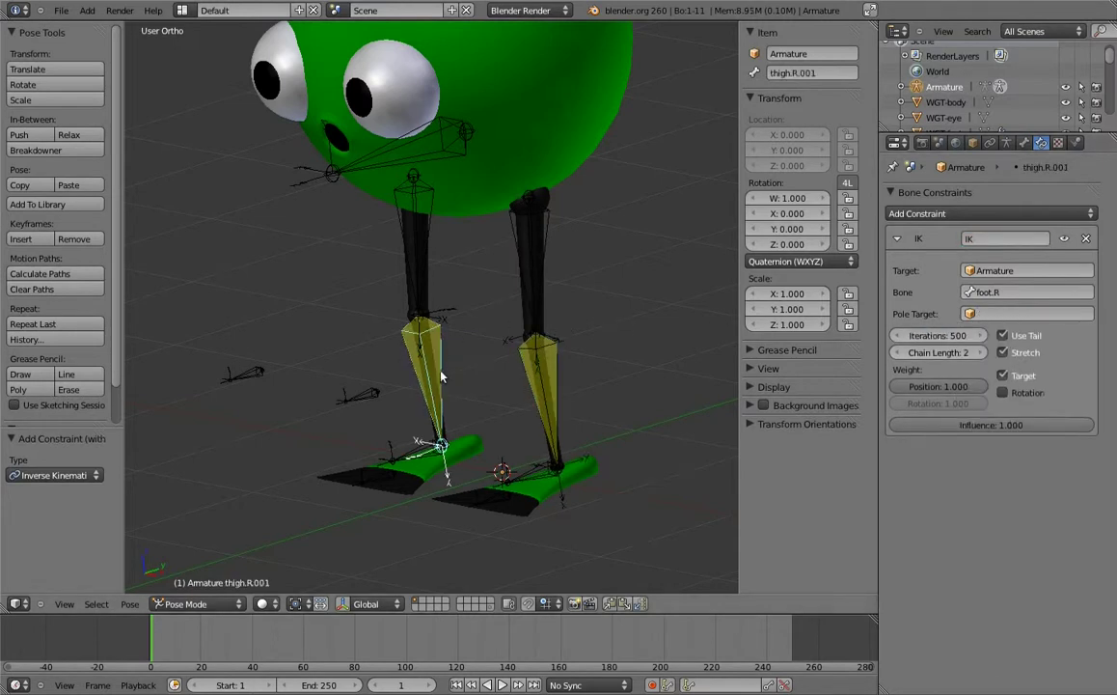
pyautogui.click(997, 315)
pyautogui.click(985, 329)
pyautogui.click(1005, 336)
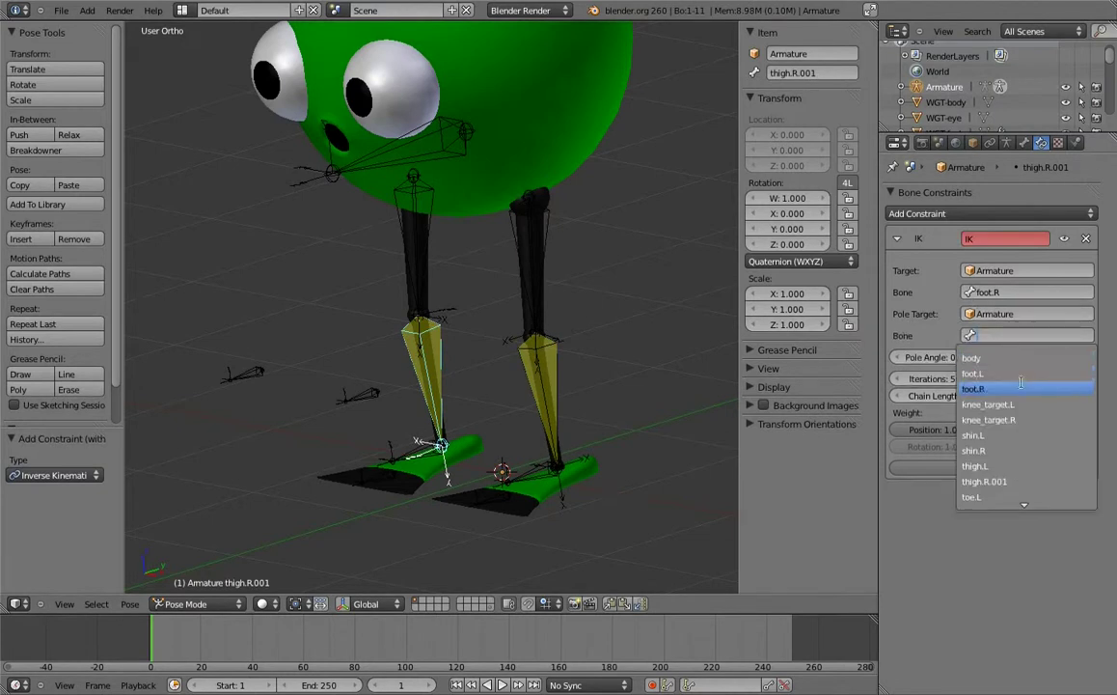
pyautogui.click(1015, 420)
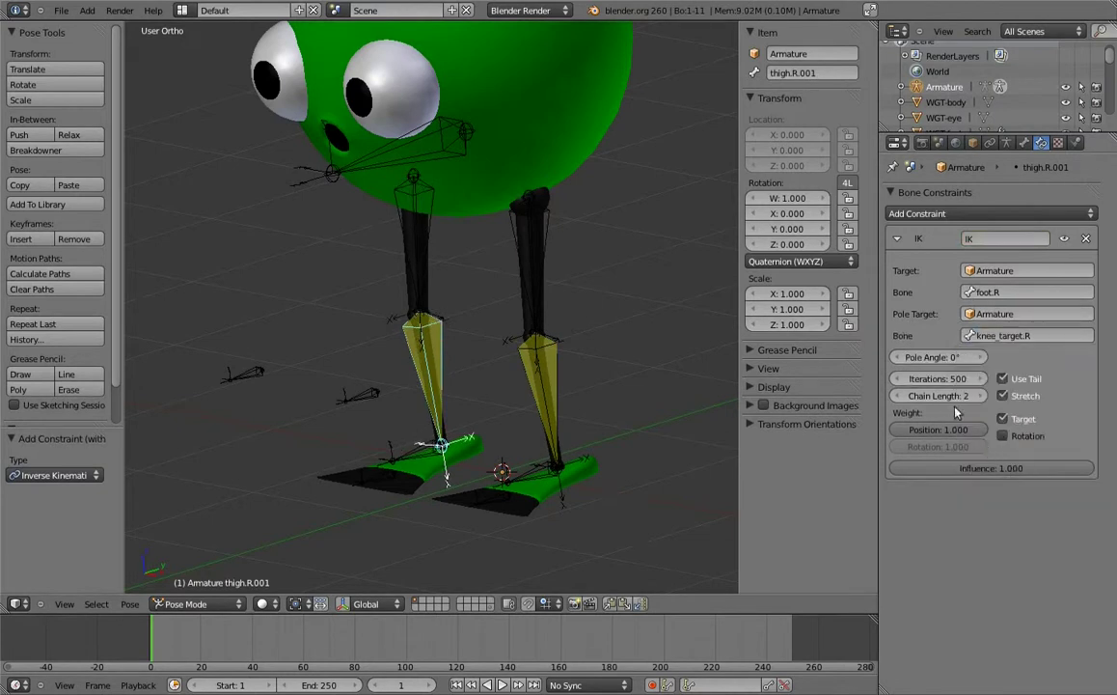
# Set the pole angle of both leg IK constraints to -90°.
pyautogui.rightClick(545, 405)
pyautogui.press('KP_7')
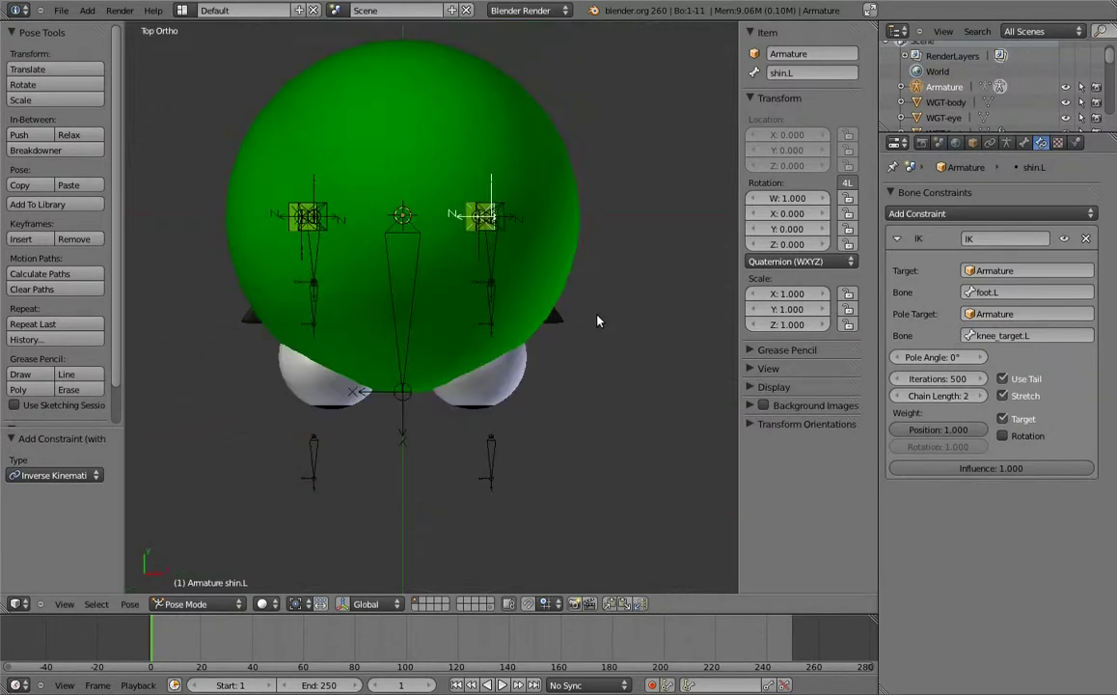
pyautogui.keyDown('shift'); pyautogui.scroll(3, 608, 328); pyautogui.keyUp('shift')
pyautogui.moveTo(931, 360); pyautogui.dragTo(834, 376)
pyautogui.rightClick(287, 249)
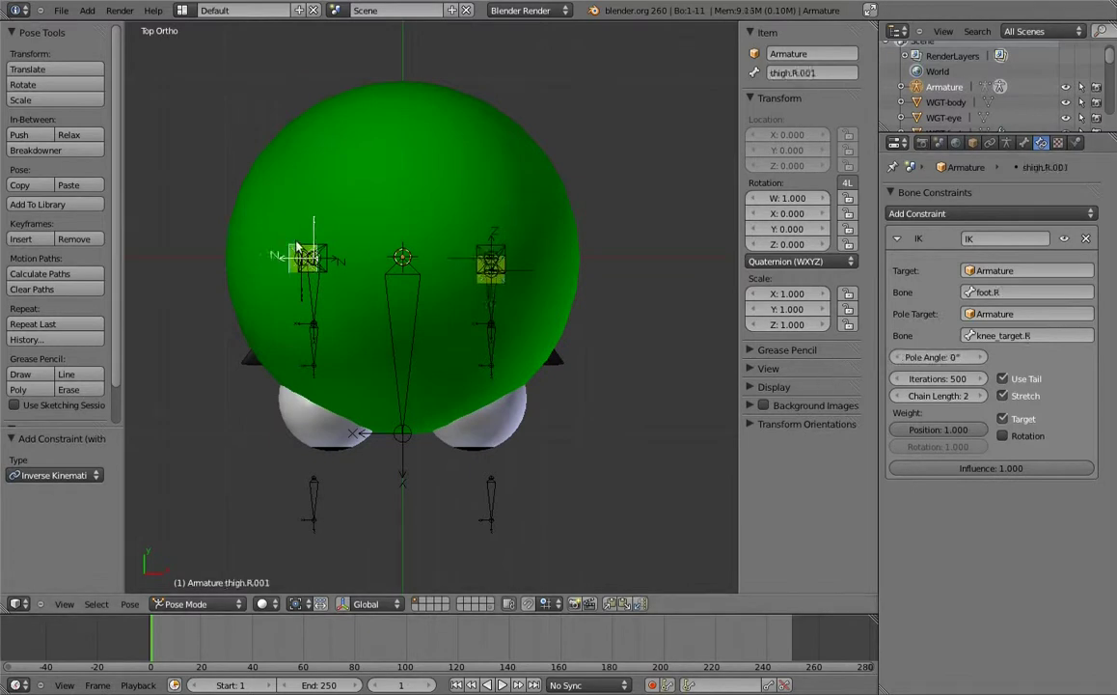
pyautogui.moveTo(926, 358); pyautogui.dragTo(855, 365)
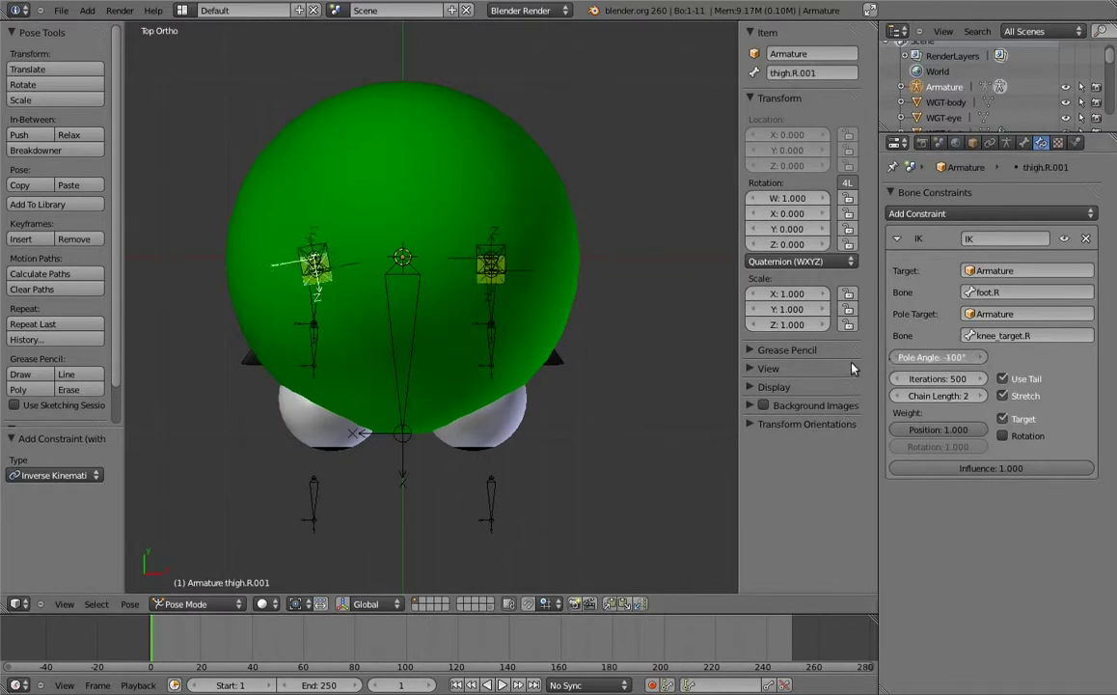
pyautogui.moveTo(347, 222)
pyautogui.mouseDown(button='middle')
pyautogui.moveTo(355, 309)
pyautogui.moveTo(511, 262)
pyautogui.mouseUp(button='middle')
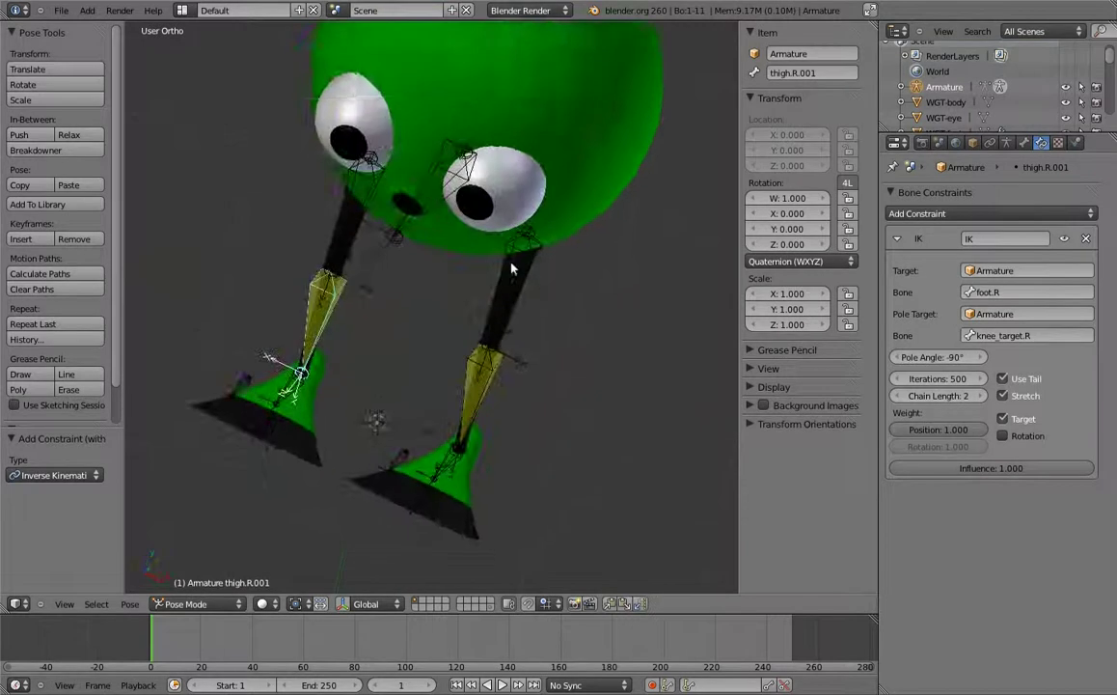
pyautogui.scroll(4, 584, 302)
pyautogui.moveTo(583, 302); pyautogui.dragTo(601, 237, button='middle')
pyautogui.rightClick(542, 352)
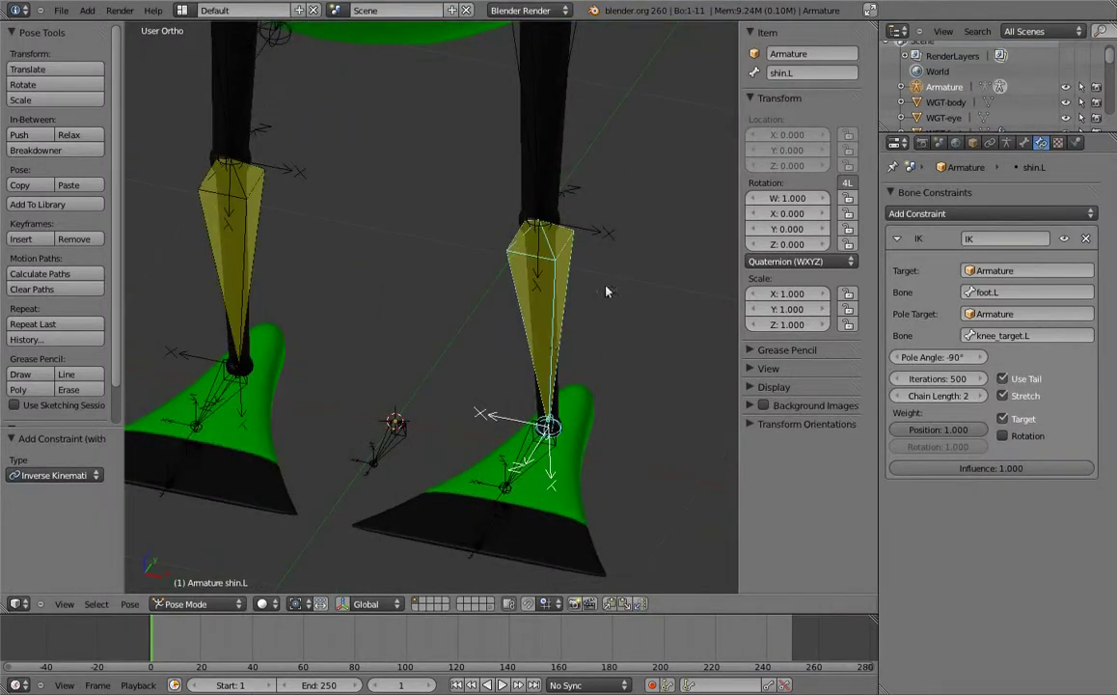
# Lock IK rotation on Y and Z for shin.L and thigh.R.001.
pyautogui.click(1024, 142)
pyautogui.scroll(-3, 954, 508)
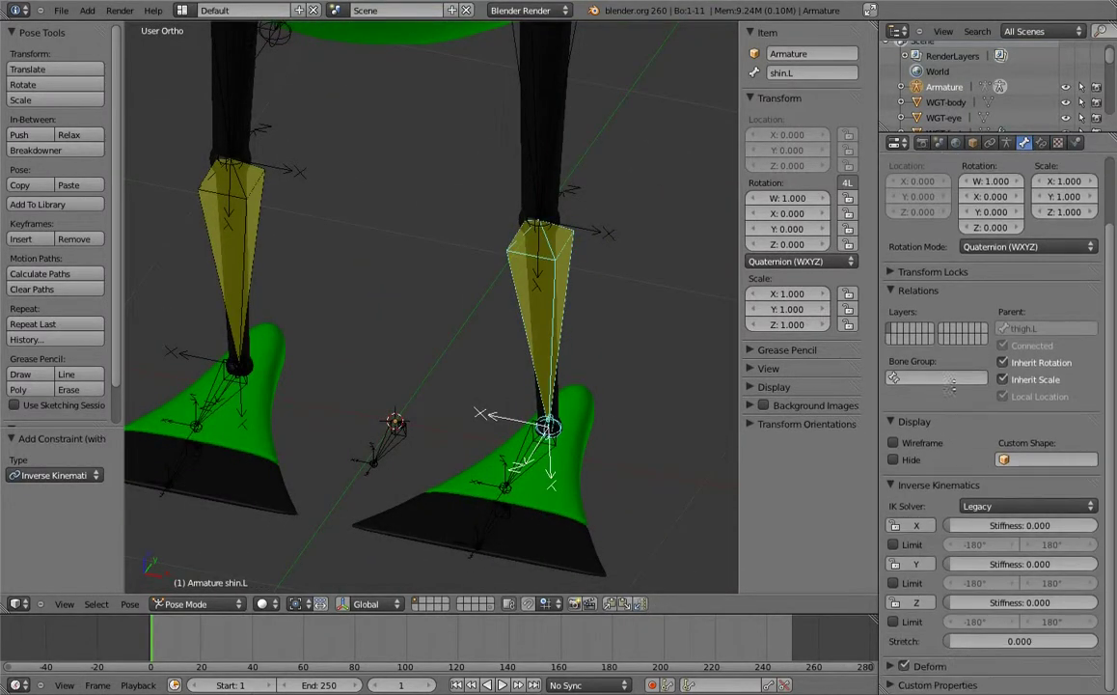
pyautogui.moveTo(917, 567); pyautogui.dragTo(916, 604)
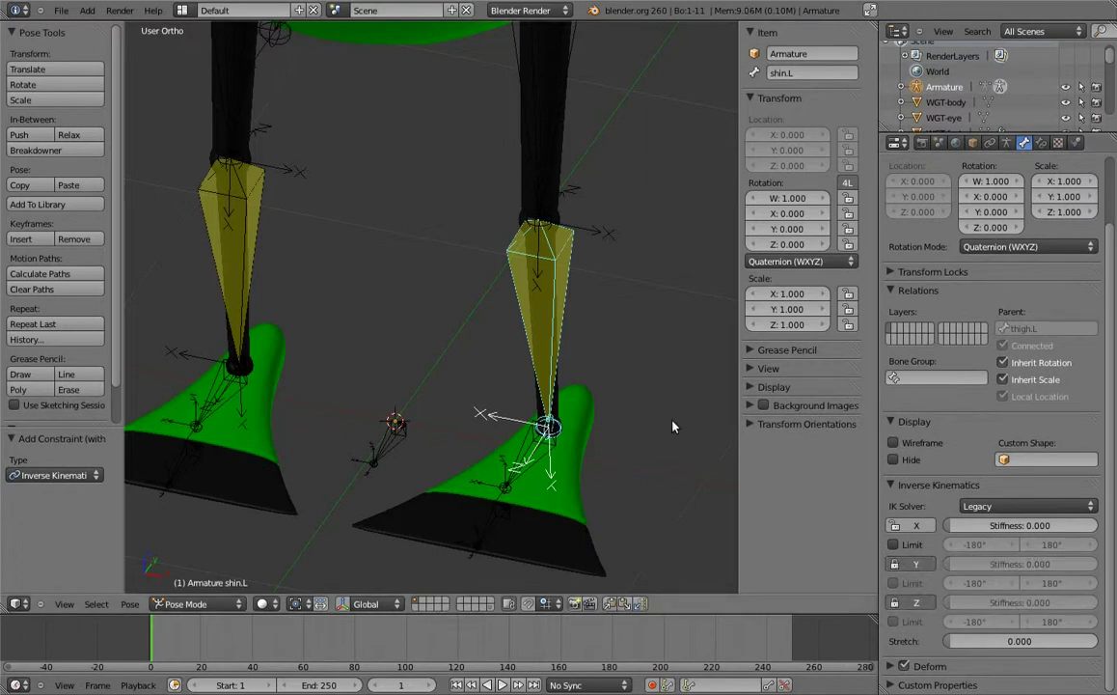
pyautogui.rightClick(218, 255)
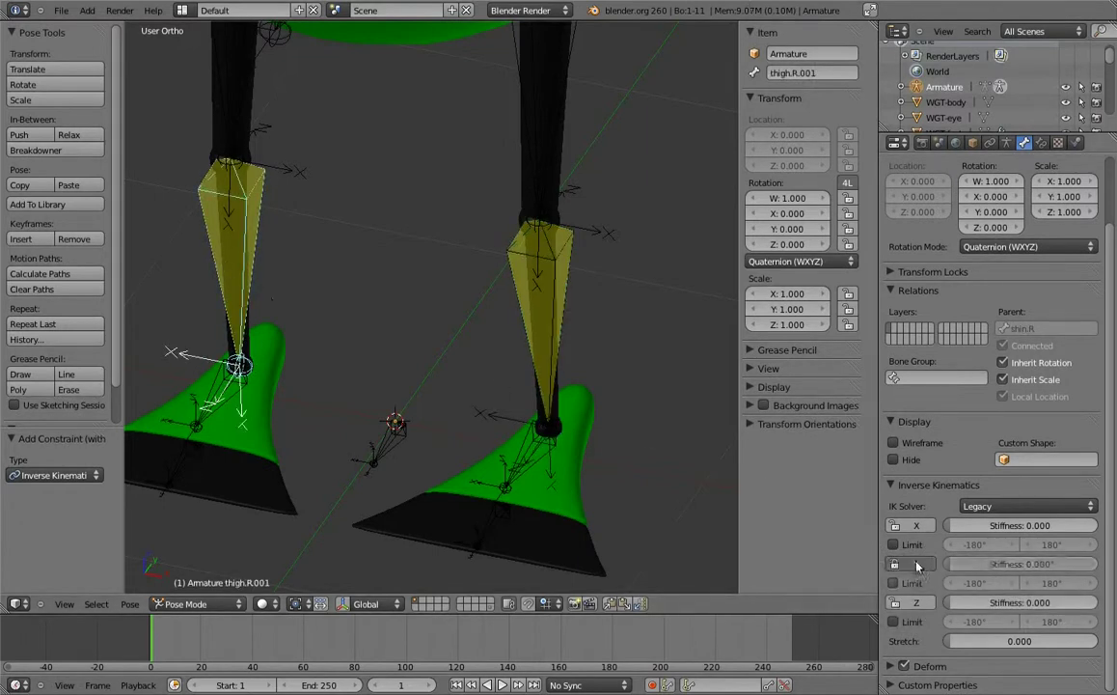
pyautogui.moveTo(917, 567); pyautogui.dragTo(912, 610)
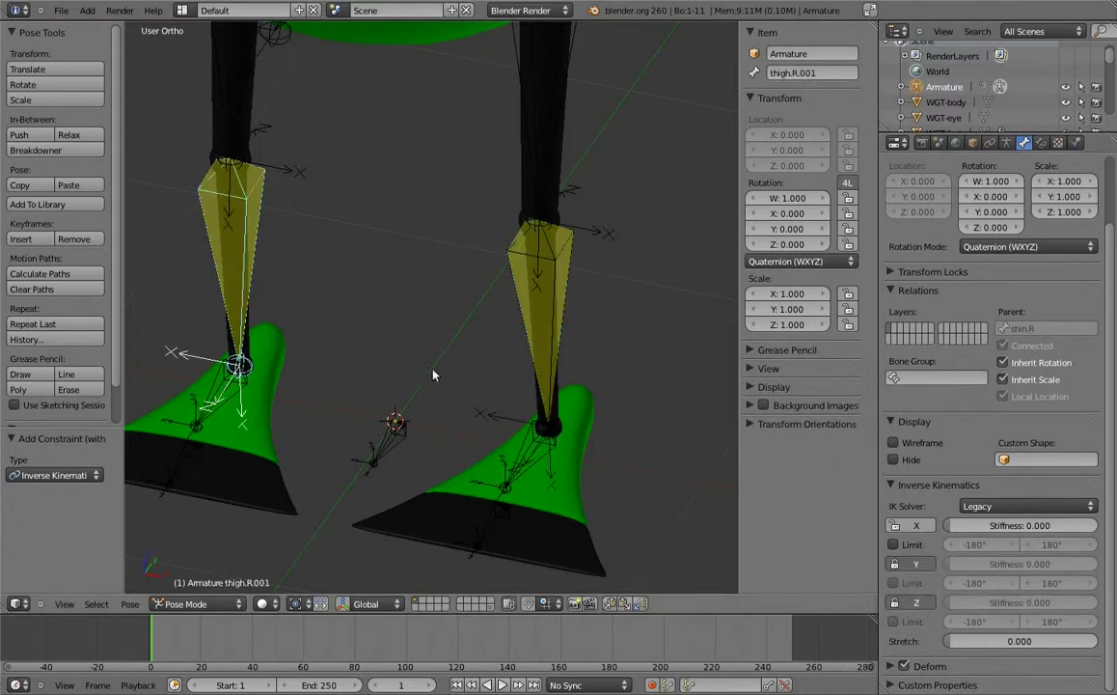
# Switch toe.L to XYZ Euler rotation and lock its location and rotation on all axes.
pyautogui.moveTo(503, 519); pyautogui.dragTo(554, 466, button='middle')
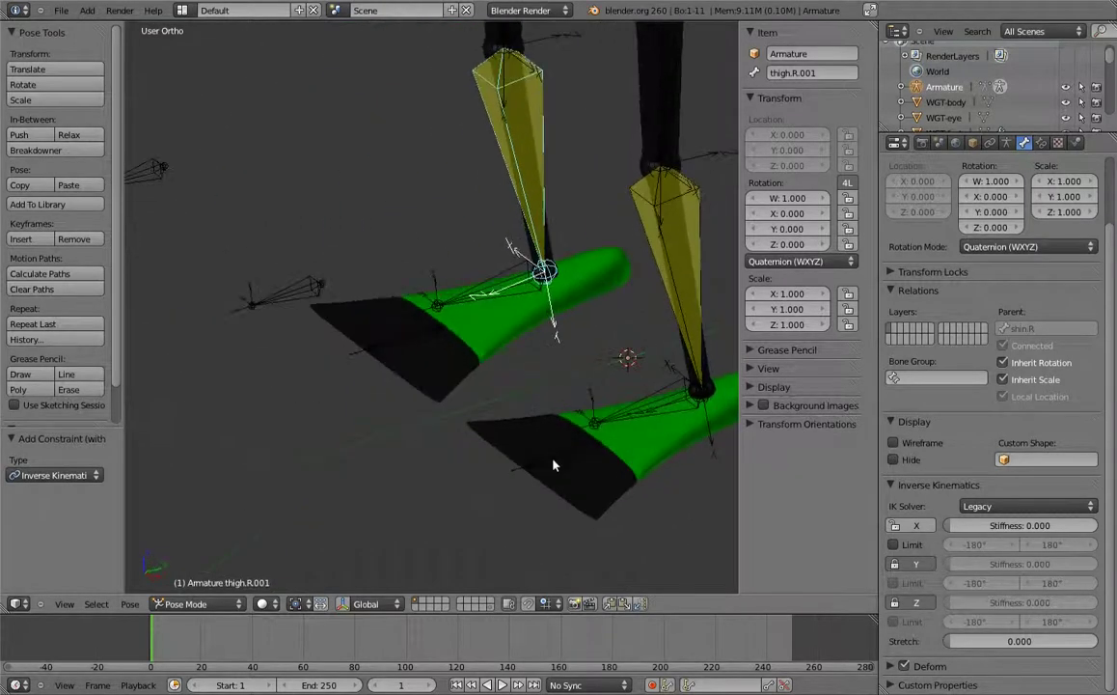
pyautogui.rightClick(571, 439)
pyautogui.click(781, 260)
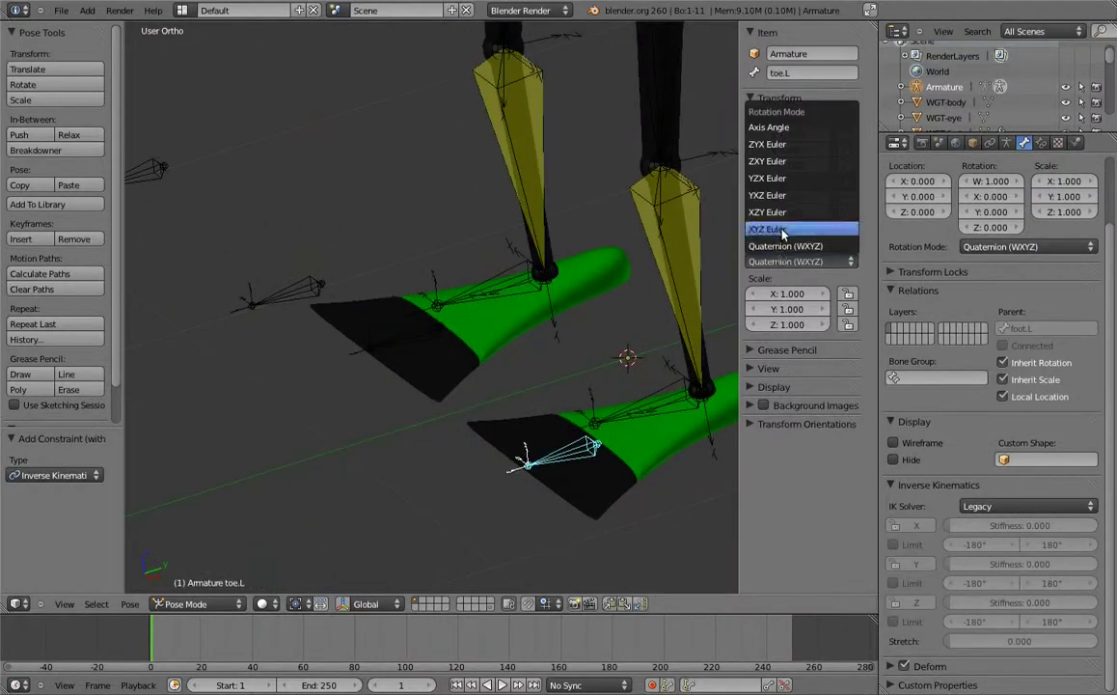
pyautogui.click(785, 228)
pyautogui.moveTo(849, 229); pyautogui.dragTo(848, 197)
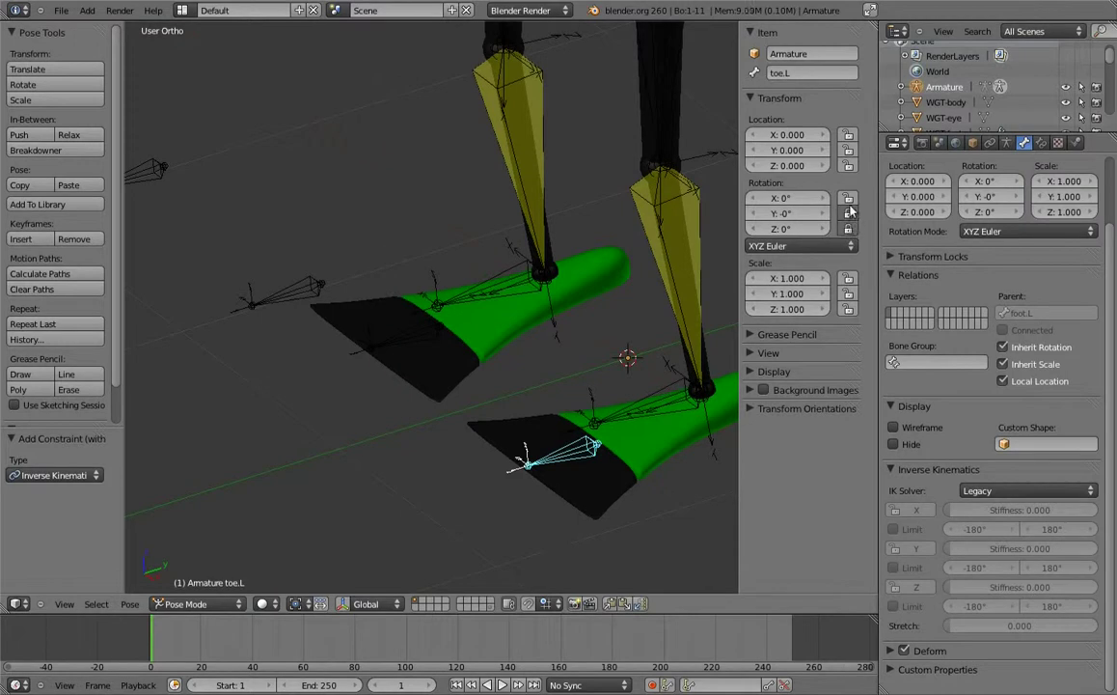
pyautogui.moveTo(848, 136); pyautogui.dragTo(849, 166)
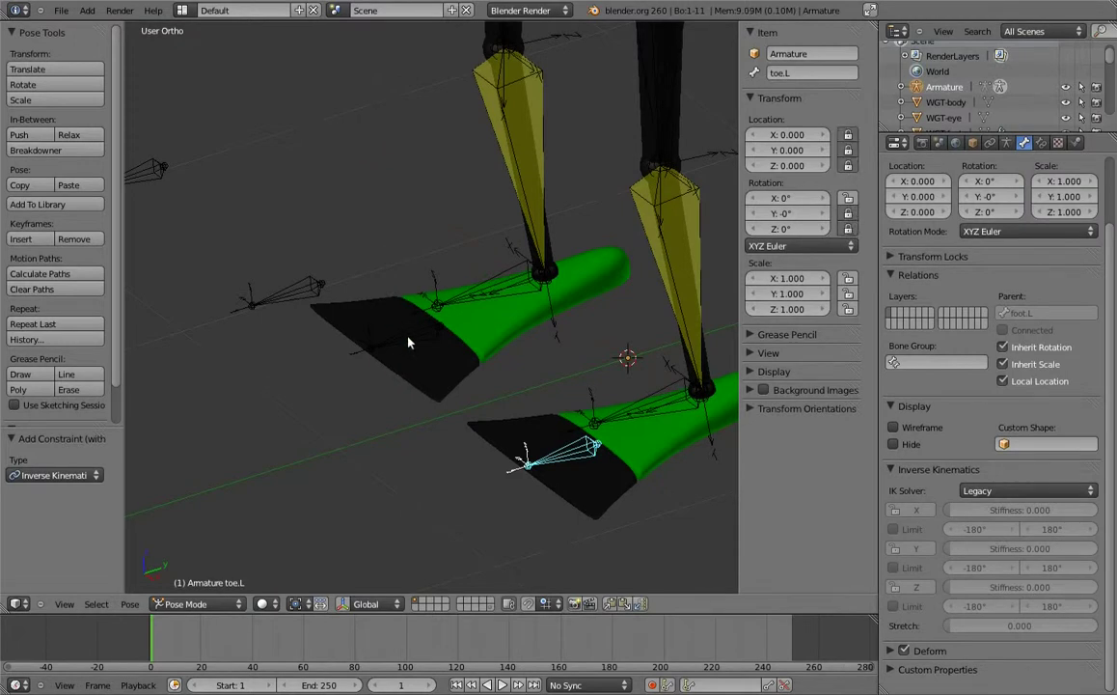
# Switch toe.R to XYZ Euler rotation mode.
pyautogui.rightClick(403, 341)
pyautogui.click(800, 260)
pyautogui.click(803, 230)
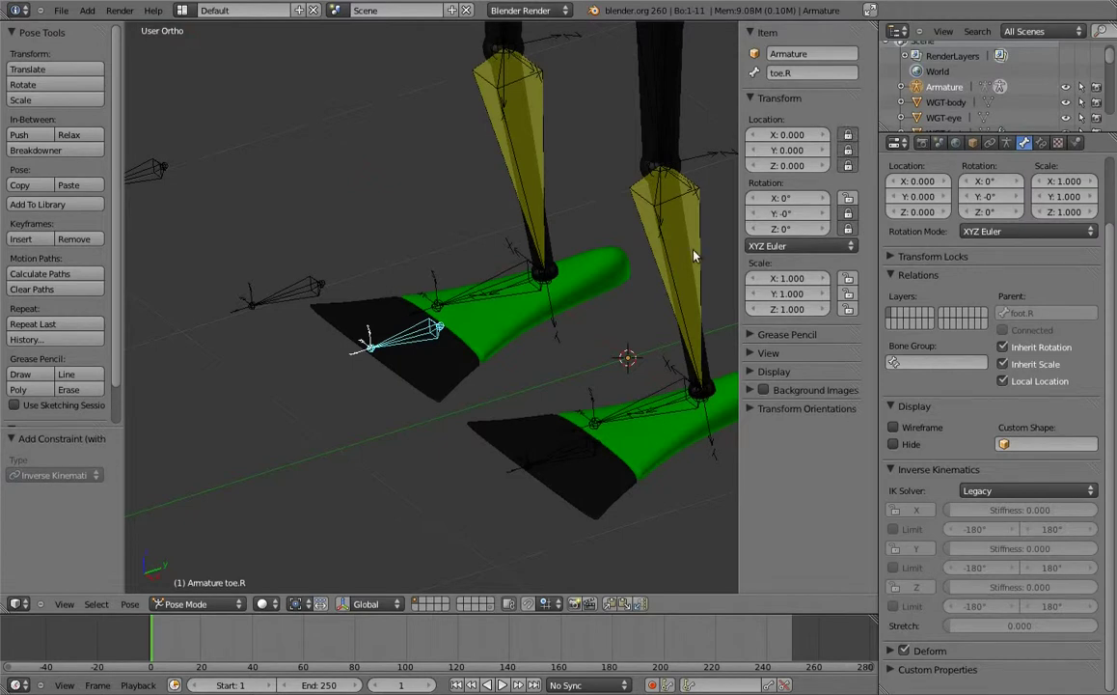
pyautogui.scroll(-2, 419, 279)
pyautogui.scroll(-3, 418, 279)
pyautogui.moveTo(423, 198); pyautogui.dragTo(463, 296, button='middle')
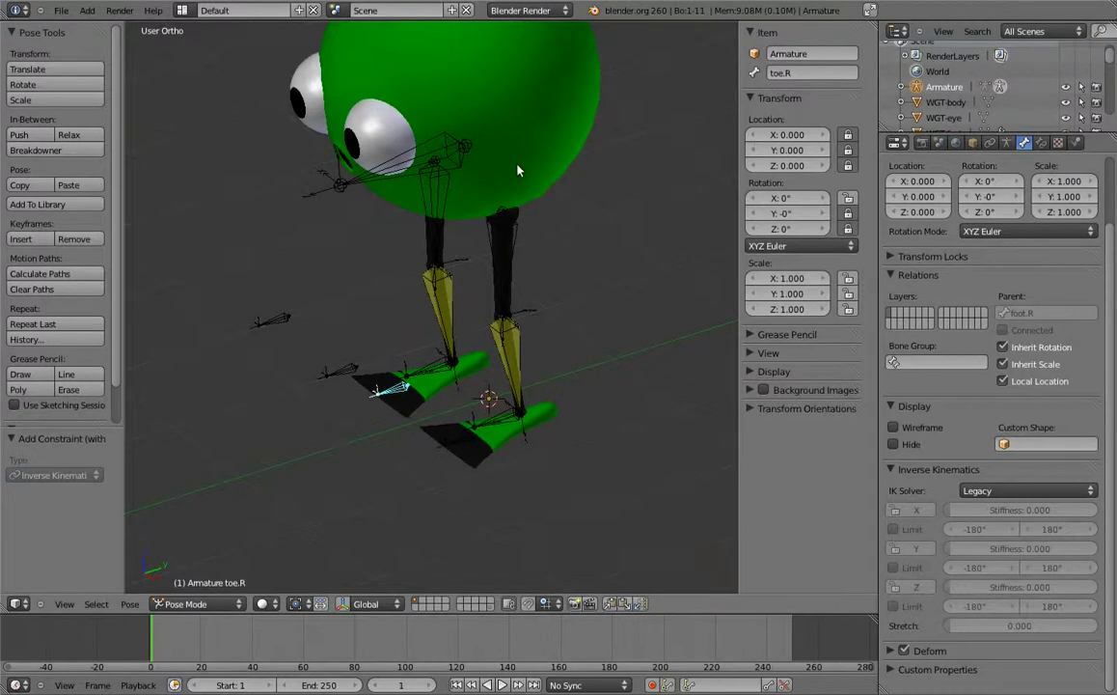
# In Edit Mode, add a new bone and move it to Y -2.2 and Z 2.521.
pyautogui.keyDown('shift'); pyautogui.moveTo(424, 130); pyautogui.dragTo(438, 193, button='middle'); pyautogui.keyUp('shift')
pyautogui.rightClick(484, 212)
pyautogui.press('Tab')
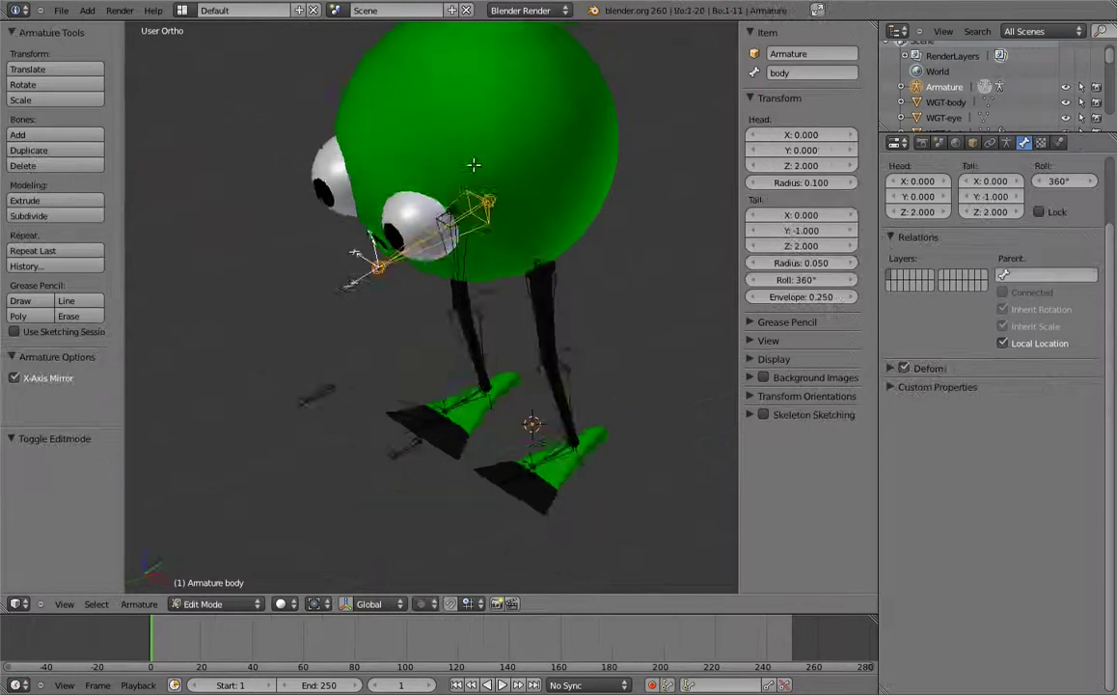
pyautogui.press('KP_7')
pyautogui.hotkey('shift', 'a')
pyautogui.press('g')
pyautogui.press('y')
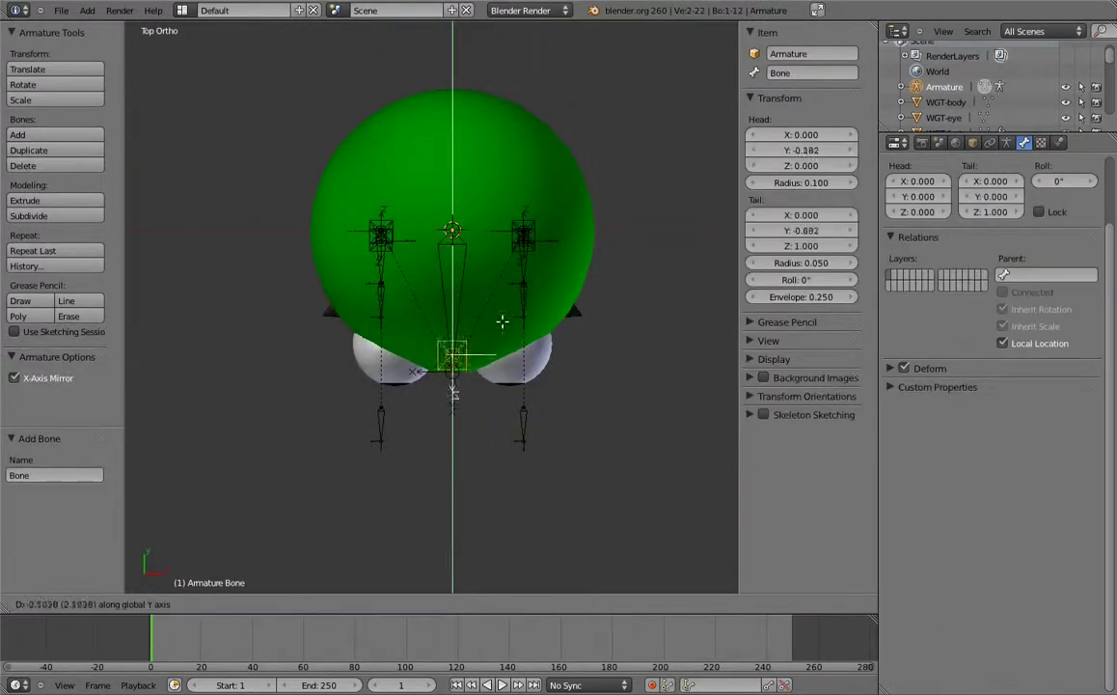
pyautogui.click(495, 501)
pyautogui.press('KP_3')
pyautogui.keyDown('shift'); pyautogui.moveTo(347, 331); pyautogui.dragTo(449, 441, button='middle'); pyautogui.keyUp('shift')
pyautogui.press('g')
pyautogui.press('z')
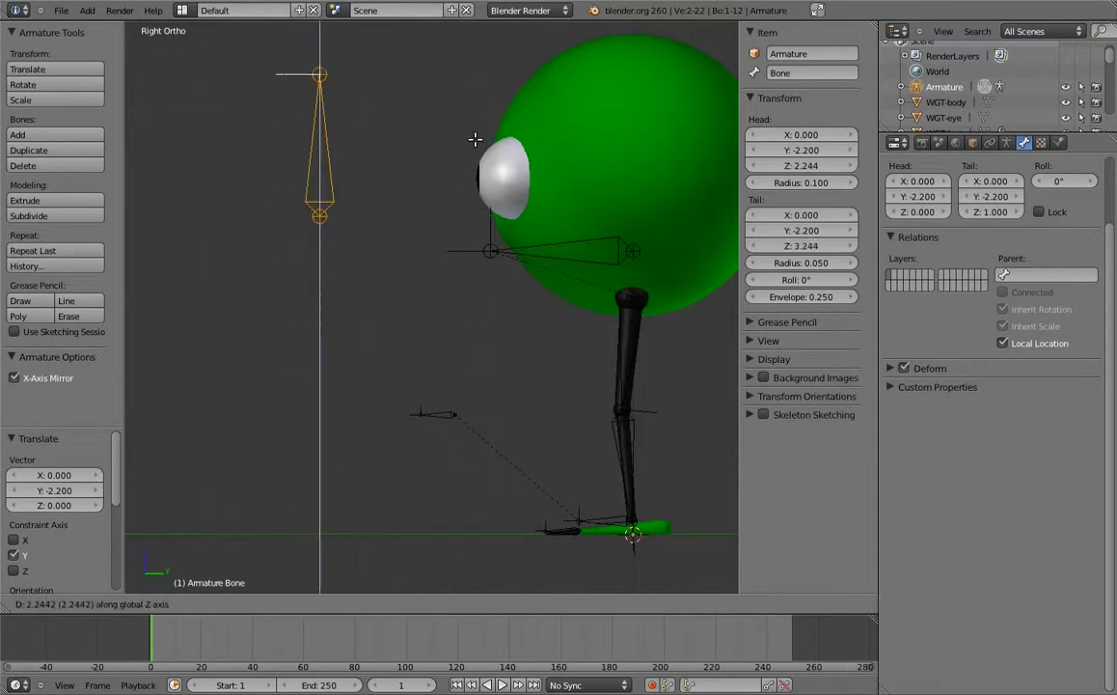
pyautogui.click(458, 115)
# Point the bone's tail forward horizontally, roll it 360°, and shorten it by 0.5.
pyautogui.keyDown('shift'); pyautogui.moveTo(458, 115); pyautogui.dragTo(422, 194, button='middle'); pyautogui.keyUp('shift')
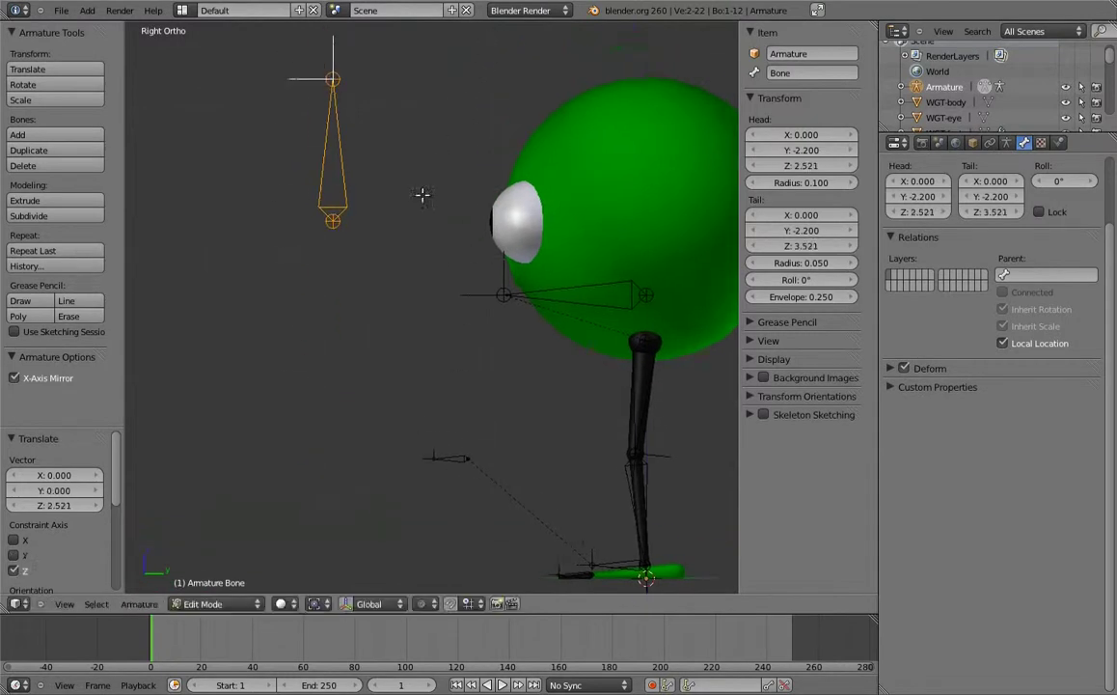
pyautogui.rightClick(334, 75)
pyautogui.keyDown('shift'); pyautogui.moveTo(334, 76); pyautogui.dragTo(392, 84, button='middle'); pyautogui.keyUp('shift')
pyautogui.press('g')
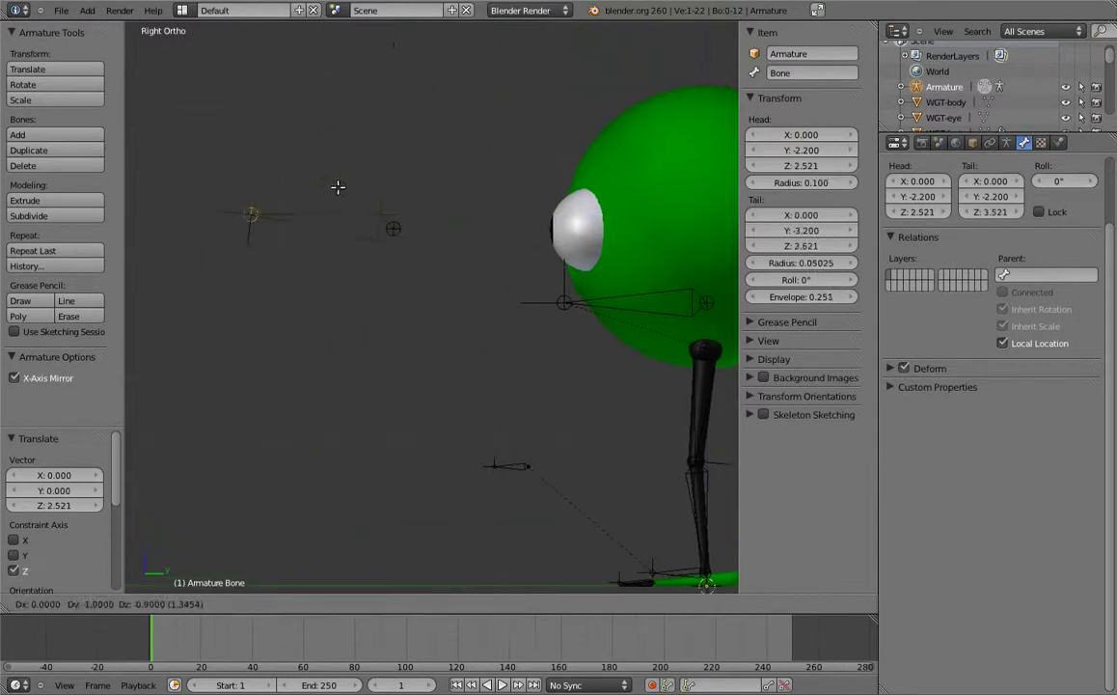
pyautogui.click(337, 199)
pyautogui.press('KP_1')
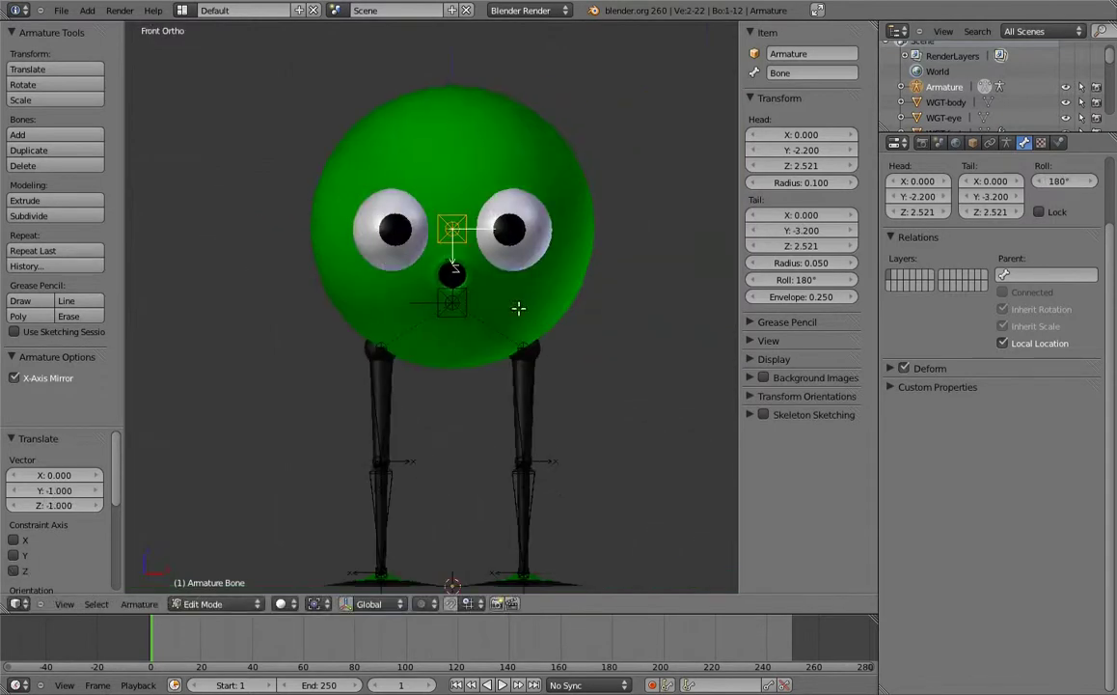
pyautogui.hotkey('ctrl', 'r')
pyautogui.click(366, 111)
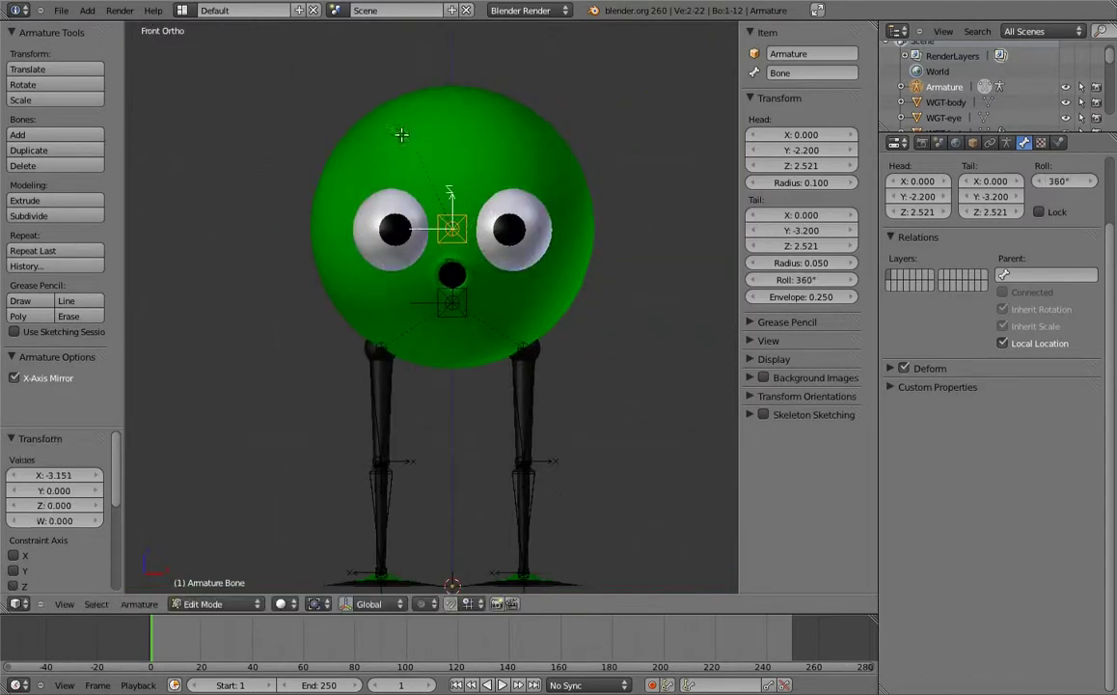
pyautogui.press('KP_3')
pyautogui.rightClick(251, 228)
pyautogui.press('g')
pyautogui.press('y')
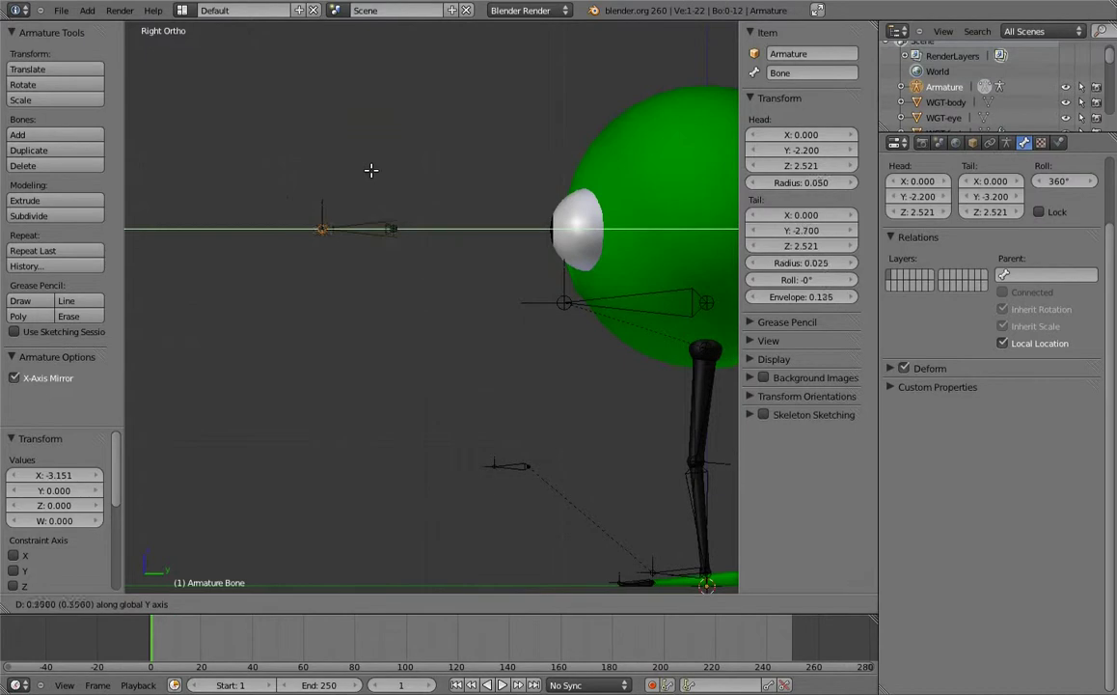
pyautogui.click(381, 172)
pyautogui.keyDown('shift'); pyautogui.moveTo(381, 171); pyautogui.dragTo(354, 169, button='middle'); pyautogui.keyUp('shift')
# Add two upright bones above the left and right sides of the head.
pyautogui.press('a')
pyautogui.press('a')
pyautogui.press('KP_1')
pyautogui.click(390, 135)
pyautogui.hotkey('shift', 'a')
pyautogui.click(508, 126)
pyautogui.hotkey('shift', 'a')
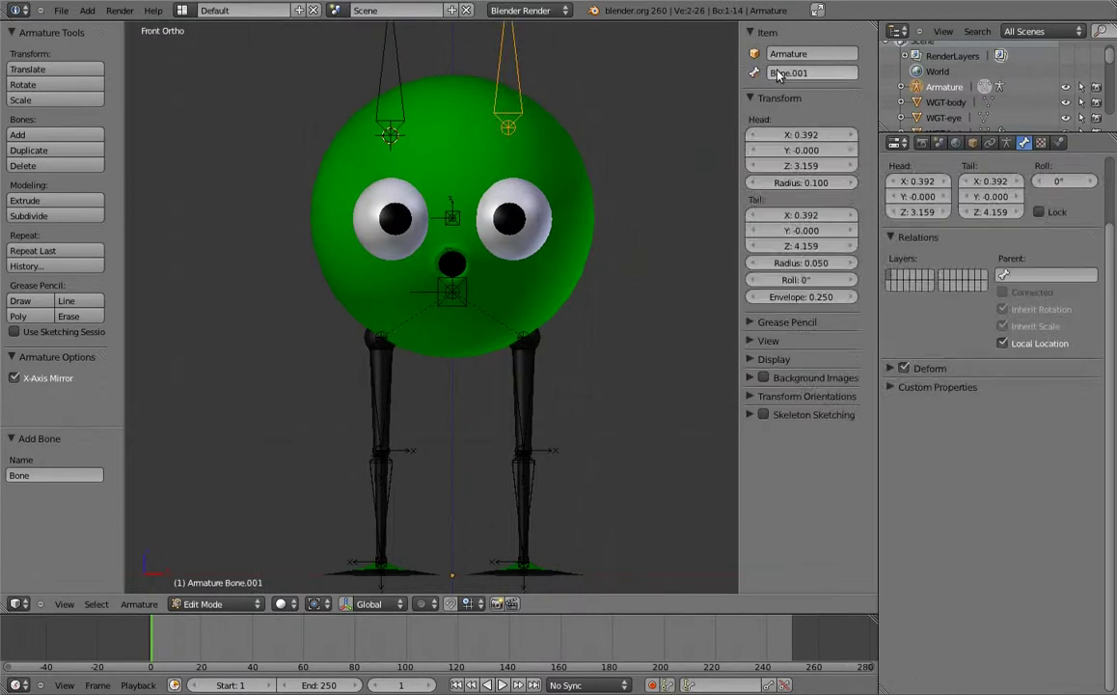
# Rename the two new bones eye.L and eye.R.
pyautogui.click(801, 73)
pyautogui.write('eye.L')
pyautogui.press('Return')
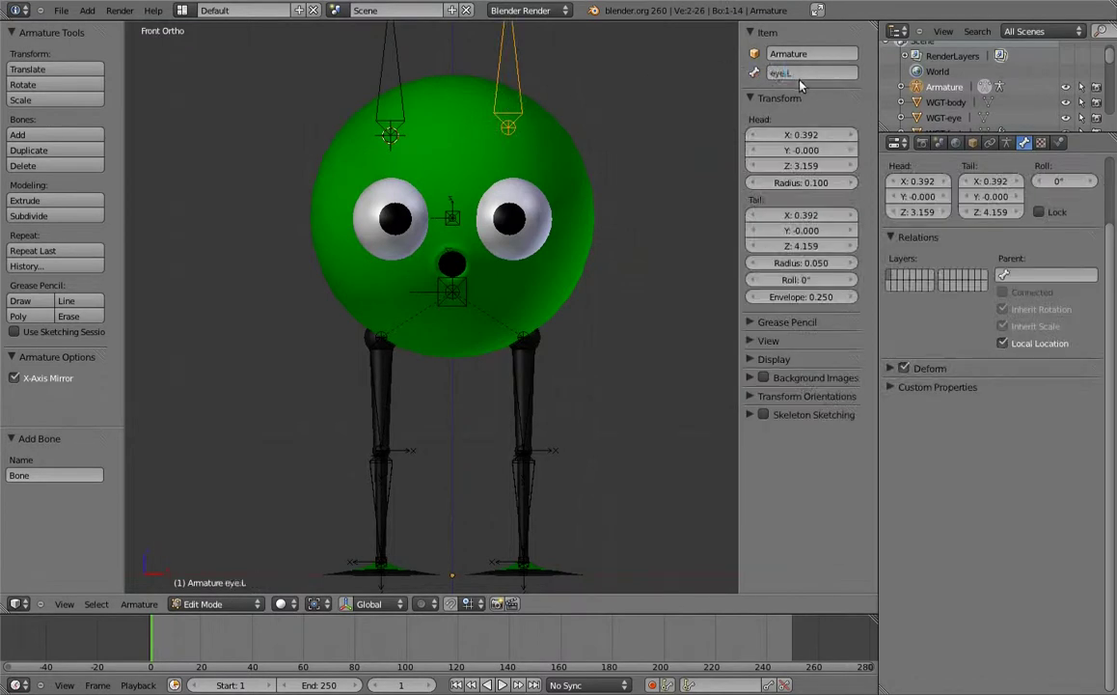
pyautogui.rightClick(359, 75)
pyautogui.click(783, 74)
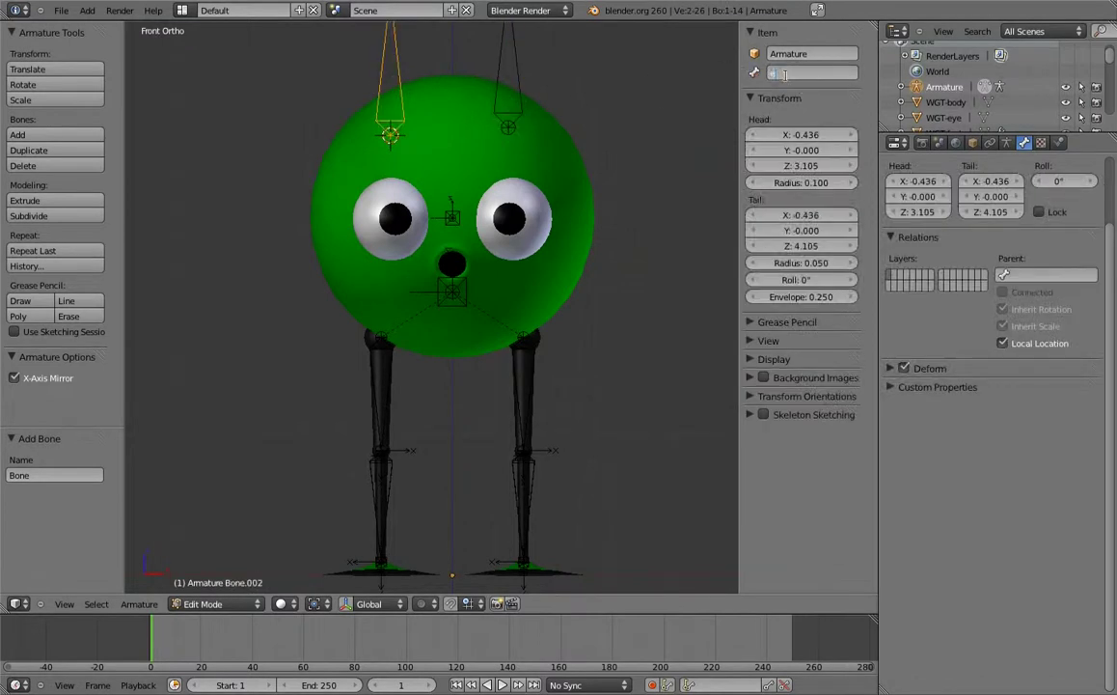
pyautogui.write('R')
pyautogui.press('Return')
# Snap the 3D cursor to the centre of the eye mesh using an edge loop.
pyautogui.rightClick(522, 87)
pyautogui.moveTo(521, 183); pyautogui.dragTo(502, 251, button='middle')
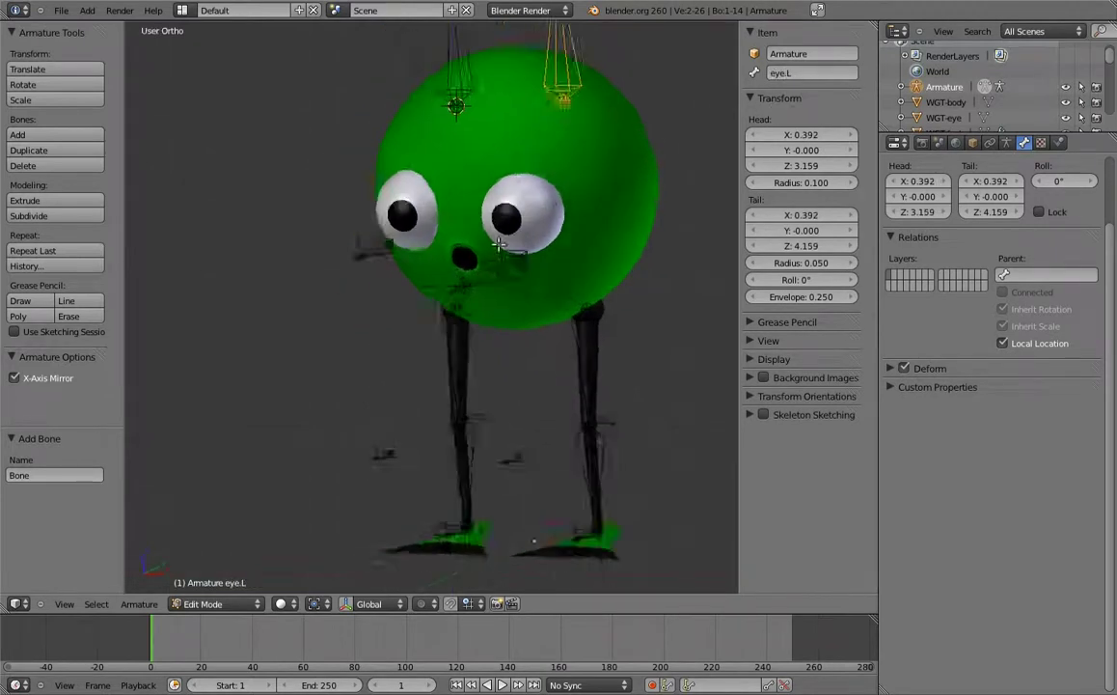
pyautogui.scroll(3, 502, 251)
pyautogui.hotkey('ctrl', 'Tab')
pyautogui.hotkey('ctrl', 'Tab')
pyautogui.rightClick(511, 200)
pyautogui.press('Tab')
pyautogui.moveTo(512, 200)
pyautogui.mouseDown(button='middle')
pyautogui.moveTo(501, 245)
pyautogui.moveTo(546, 249)
pyautogui.moveTo(553, 268)
pyautogui.mouseUp(button='middle')
pyautogui.keyDown('alt'); pyautogui.rightClick(460, 224); pyautogui.keyUp('alt')
pyautogui.hotkey('shift', 's')
pyautogui.click(521, 271)
pyautogui.press('Tab')
# Rotate the eye bone to lie horizontal, pointing forward.
pyautogui.rightClick(632, 96)
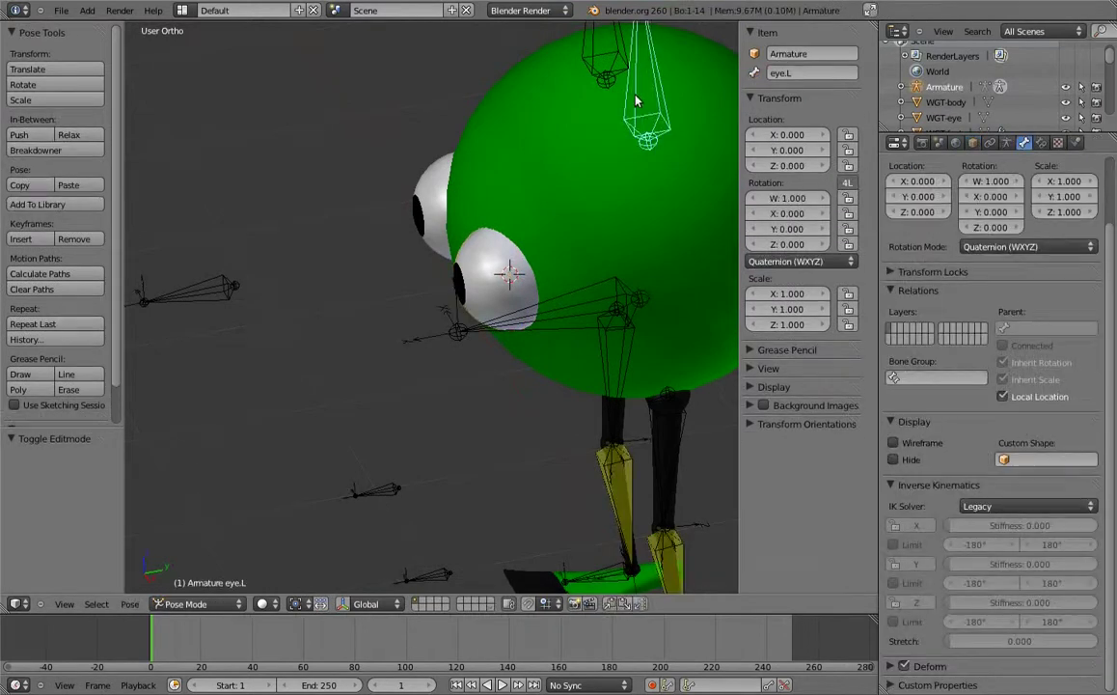
pyautogui.press('Tab')
pyautogui.rightClick(593, 43)
pyautogui.press('KP_3')
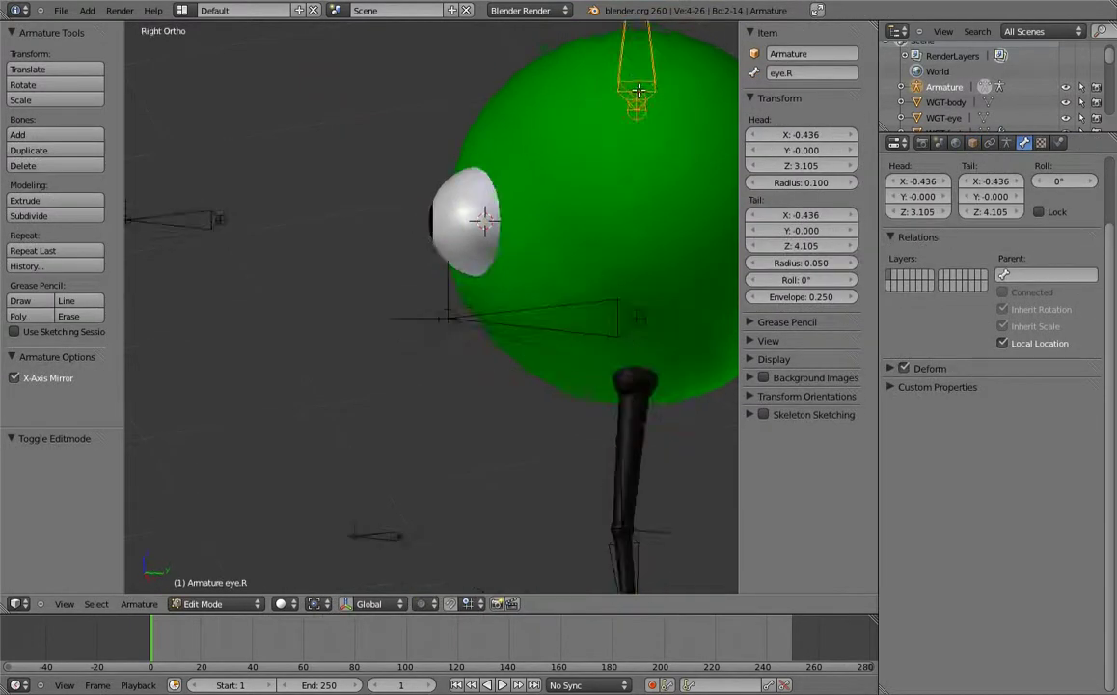
pyautogui.scroll(-3, 548, 77)
pyautogui.scroll(-1, 548, 78)
pyautogui.press('r')
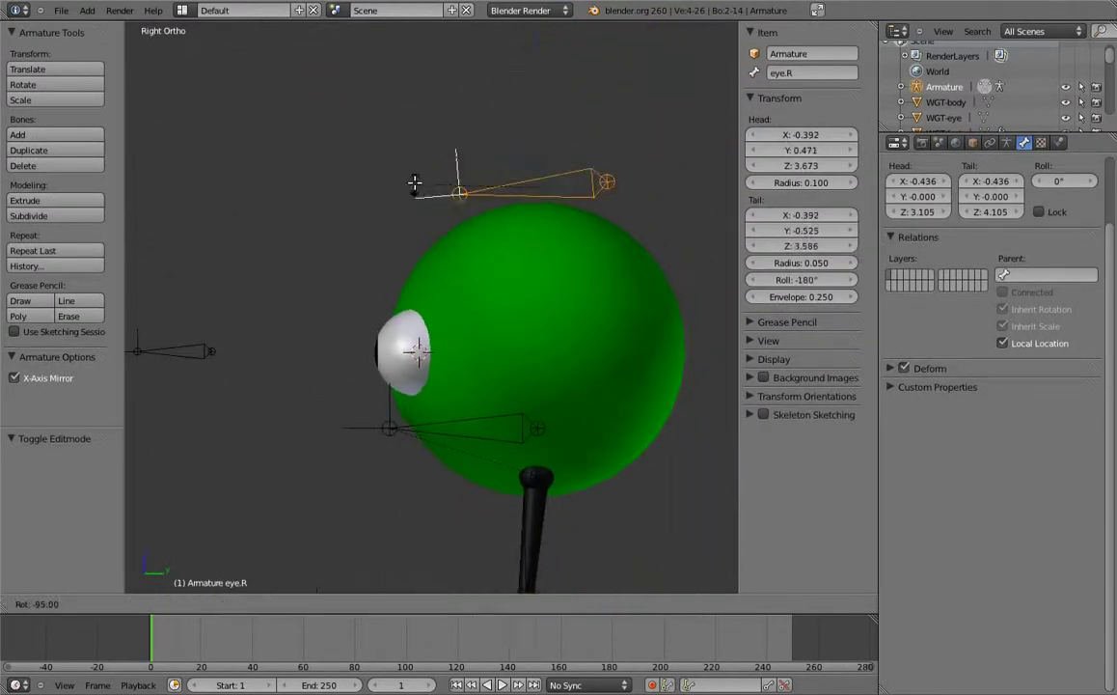
pyautogui.click(418, 171)
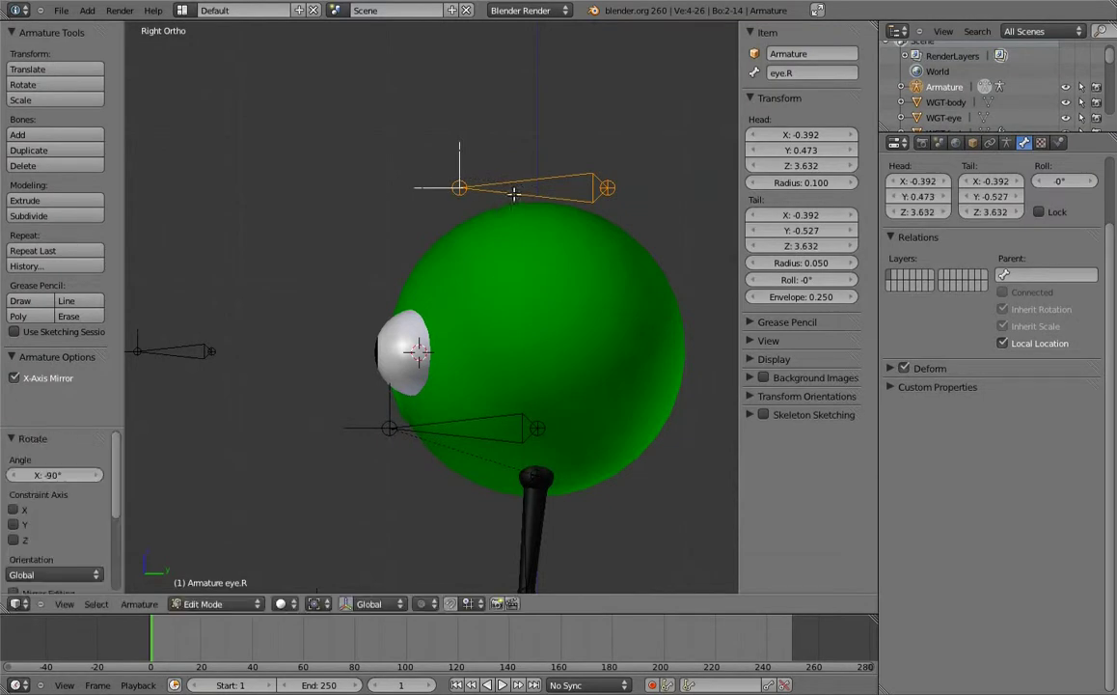
# Snap the left eye bone to the cursor at the eyeball's centre.
pyautogui.moveTo(515, 193); pyautogui.dragTo(557, 205, button='middle')
pyautogui.rightClick(560, 204)
pyautogui.hotkey('shift', 's')
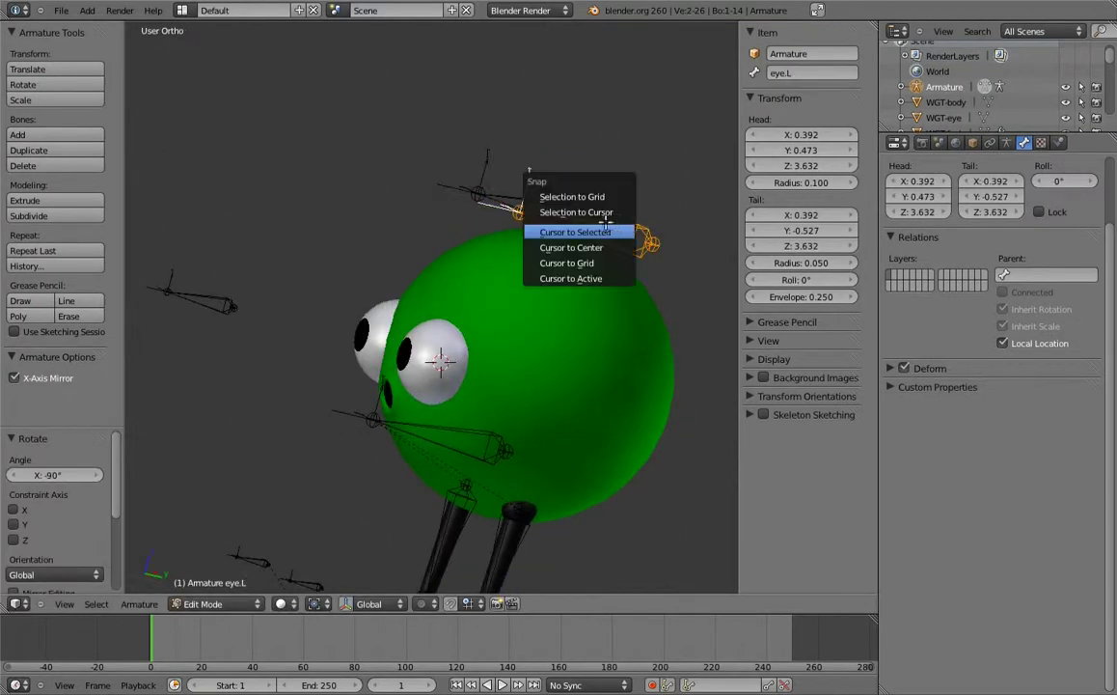
pyautogui.click(598, 212)
pyautogui.moveTo(517, 267)
pyautogui.mouseDown(button='middle')
pyautogui.moveTo(553, 267)
pyautogui.moveTo(509, 280)
pyautogui.mouseUp(button='middle')
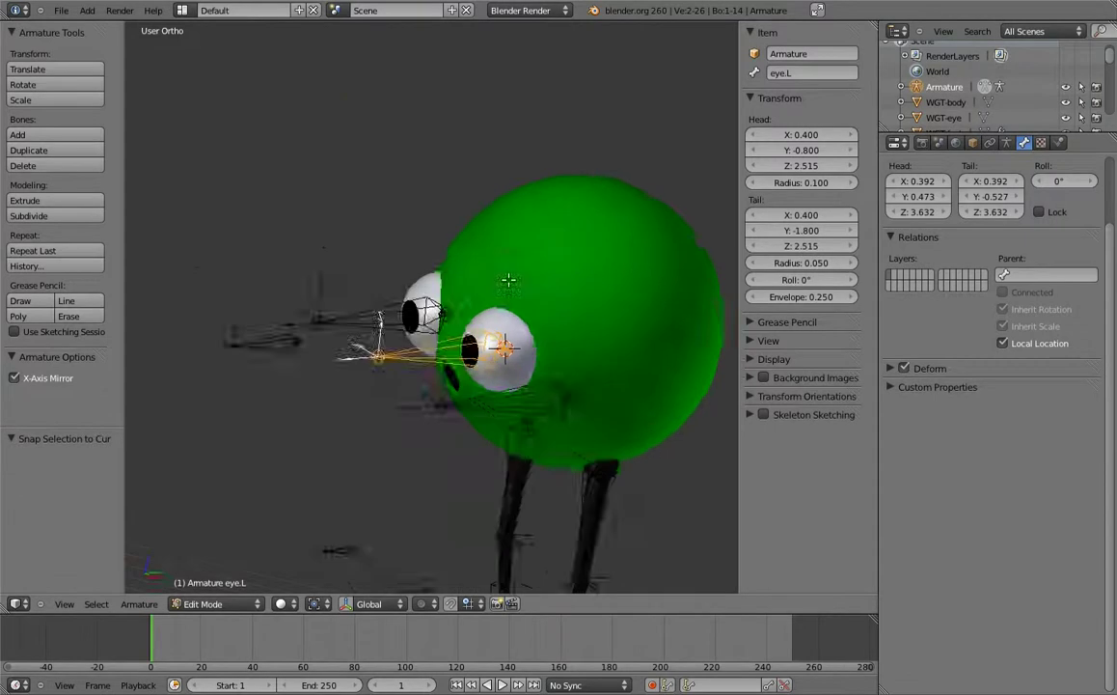
pyautogui.press('KP_7')
pyautogui.rightClick(524, 367)
# Shorten the eye bone's tail by 0.5 along Y.
pyautogui.press('g')
pyautogui.press('y')
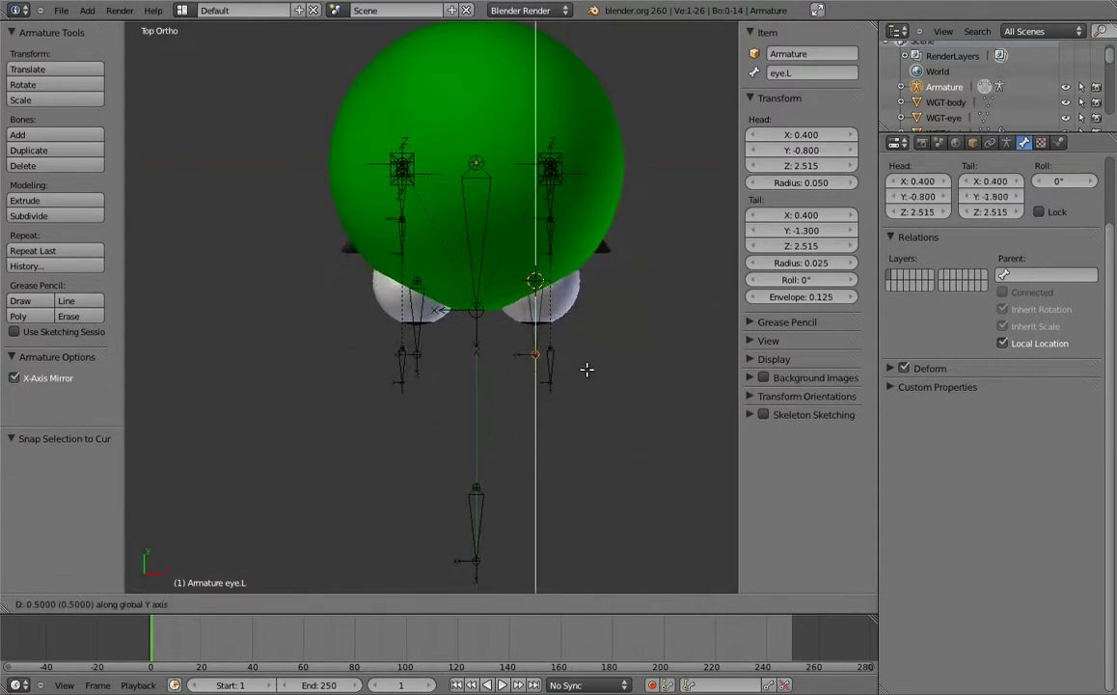
pyautogui.click(584, 365)
# Duplicate both eye bones.
pyautogui.rightClick(537, 318)
pyautogui.keyDown('shift'); pyautogui.rightClick(415, 319); pyautogui.keyUp('shift')
pyautogui.scroll(1, 571, 339)
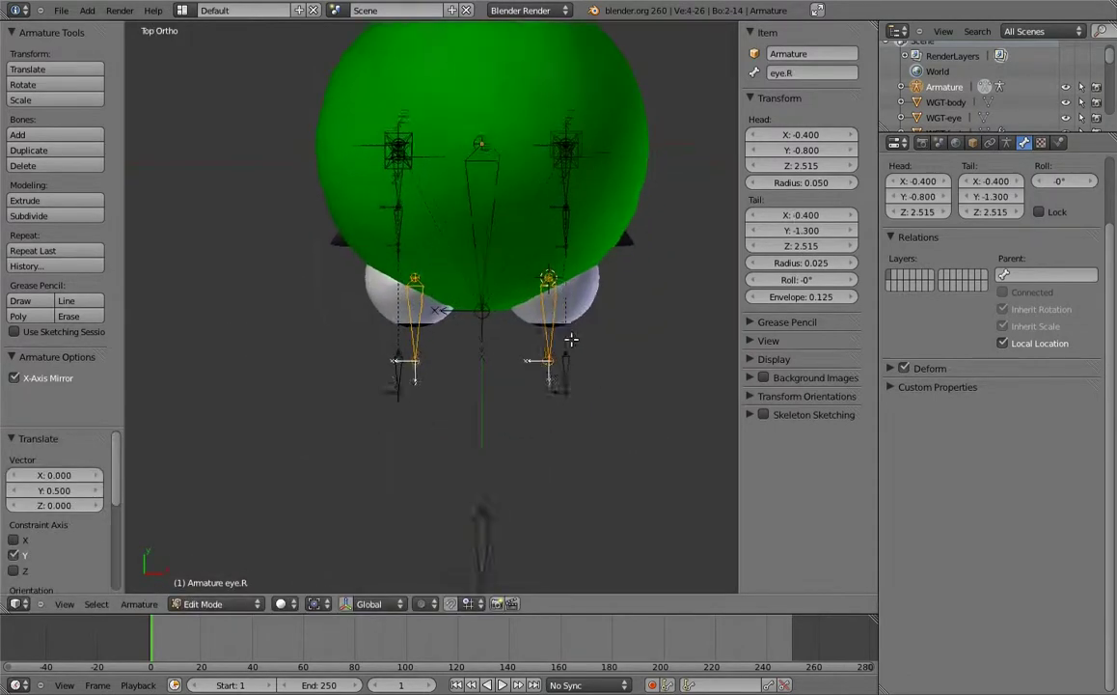
pyautogui.scroll(1, 571, 340)
pyautogui.hotkey('shift', 'd')
pyautogui.click(619, 334)
# Shorten the left duplicate by 0.2 along Y and move it back onto the eye's centre.
pyautogui.rightClick(635, 376)
pyautogui.press('g')
pyautogui.press('y')
pyautogui.click(645, 358)
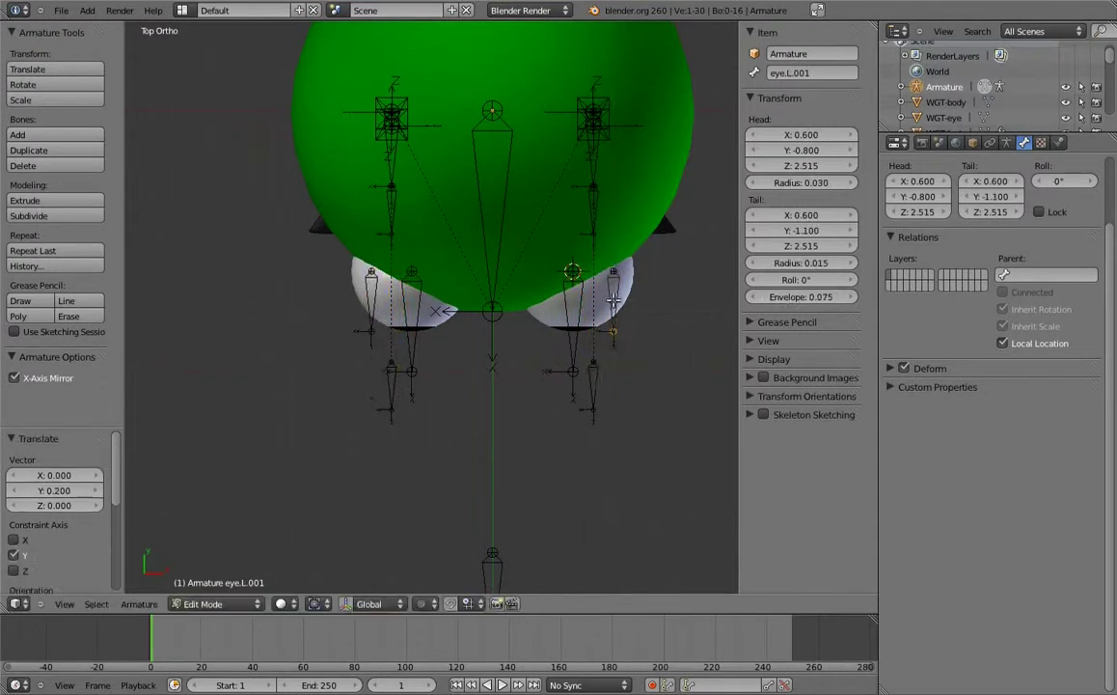
pyautogui.press('g')
pyautogui.press('x')
pyautogui.click(628, 315)
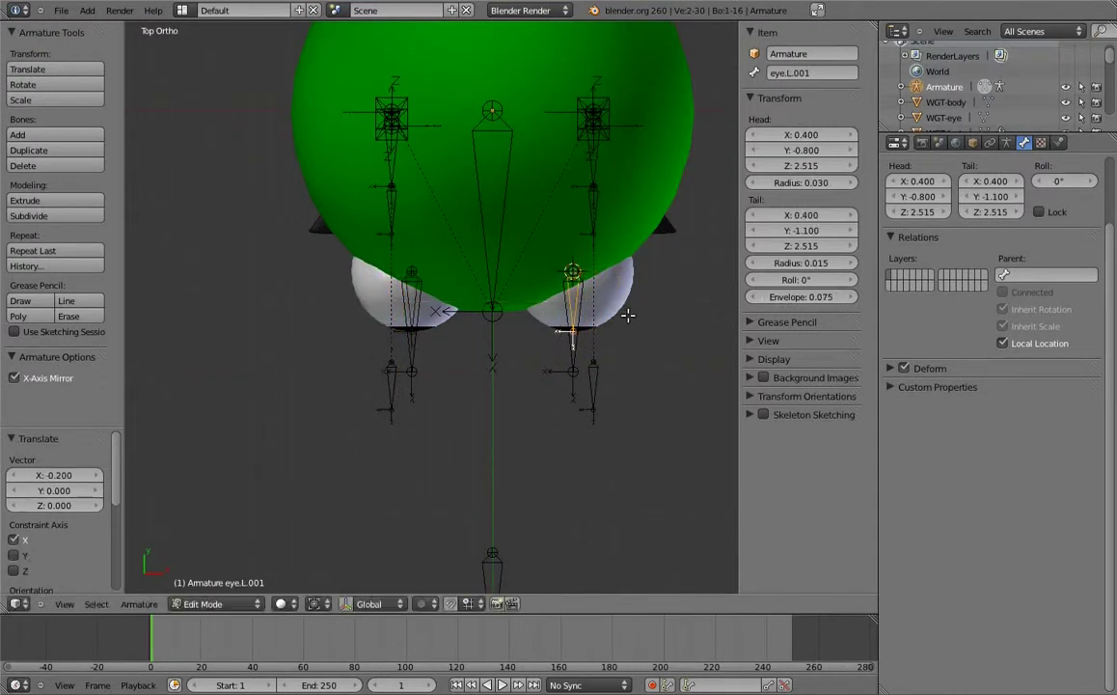
# Parent the left eye bone to its duplicate with Keep Offset.
pyautogui.scroll(2, 612, 291)
pyautogui.scroll(2, 613, 291)
pyautogui.rightClick(615, 315)
pyautogui.keyDown('shift'); pyautogui.rightClick(600, 308); pyautogui.keyUp('shift')
pyautogui.hotkey('ctrl', 'p')
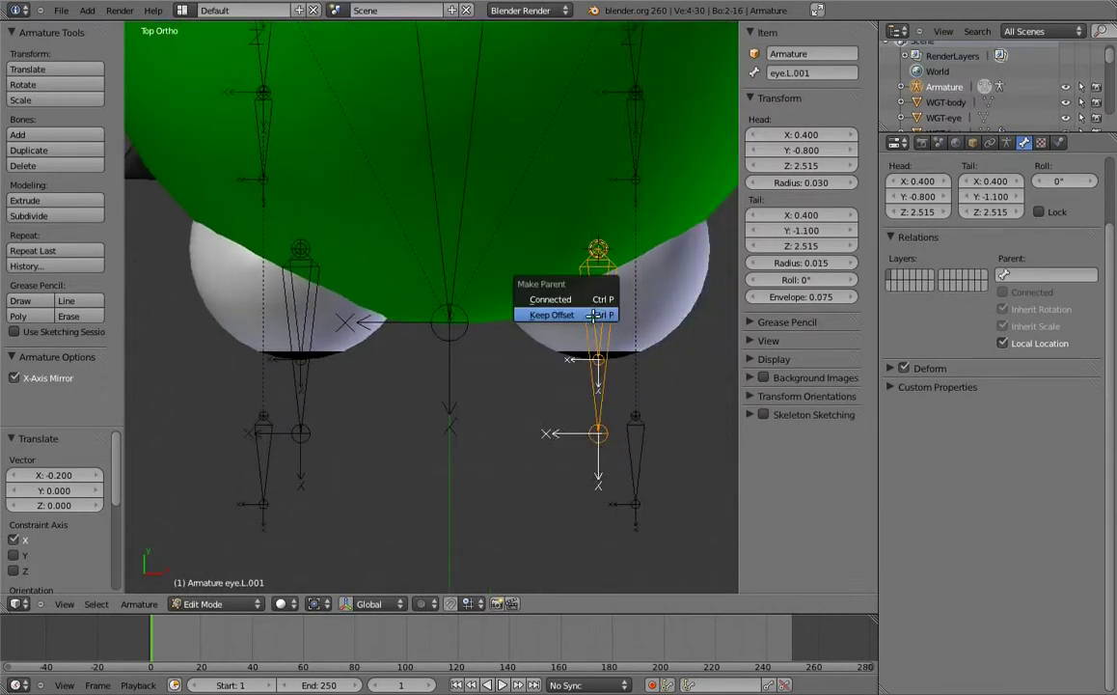
pyautogui.click(552, 315)
# Parent the duplicate eye bone to the body bone.
pyautogui.rightClick(602, 298)
pyautogui.scroll(-2, 579, 275)
pyautogui.scroll(-1, 579, 270)
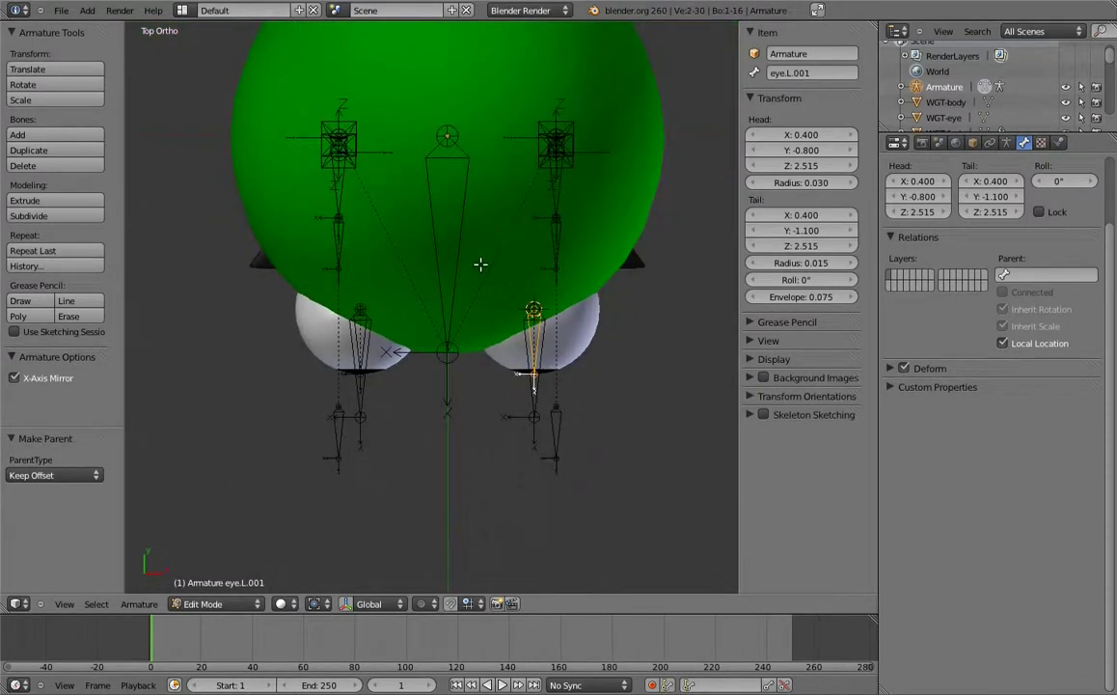
pyautogui.moveTo(481, 264); pyautogui.dragTo(472, 209, button='middle')
pyautogui.keyDown('shift'); pyautogui.rightClick(463, 286); pyautogui.keyUp('shift')
pyautogui.hotkey('ctrl', 'p')
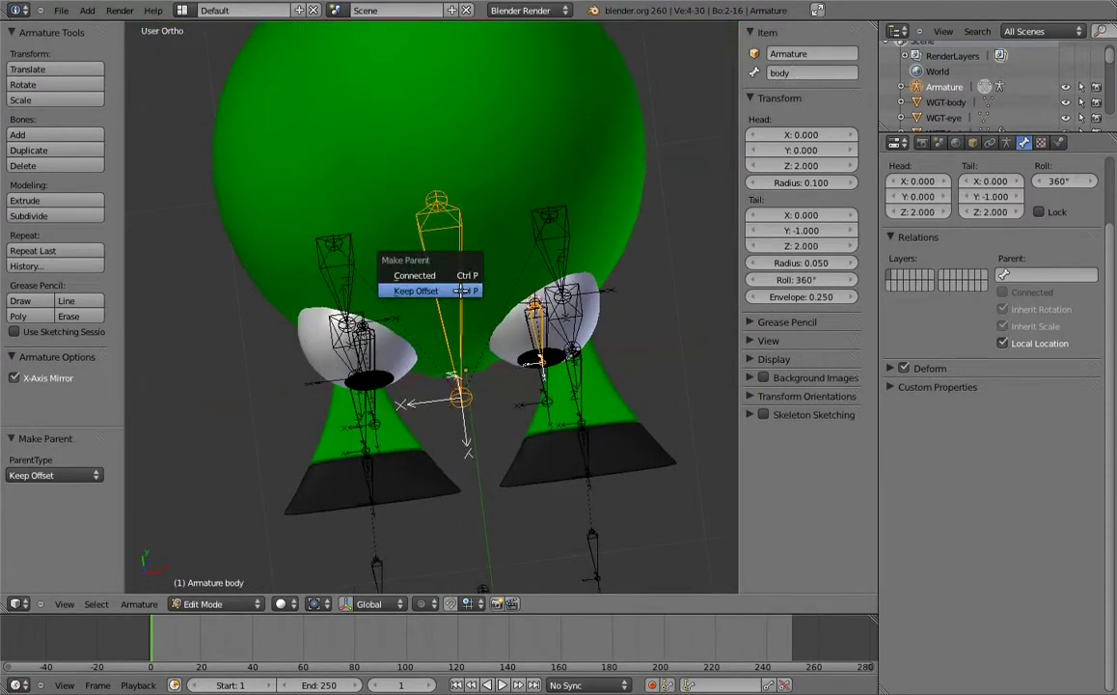
pyautogui.click(464, 290)
pyautogui.moveTo(464, 291); pyautogui.dragTo(487, 308, button='middle')
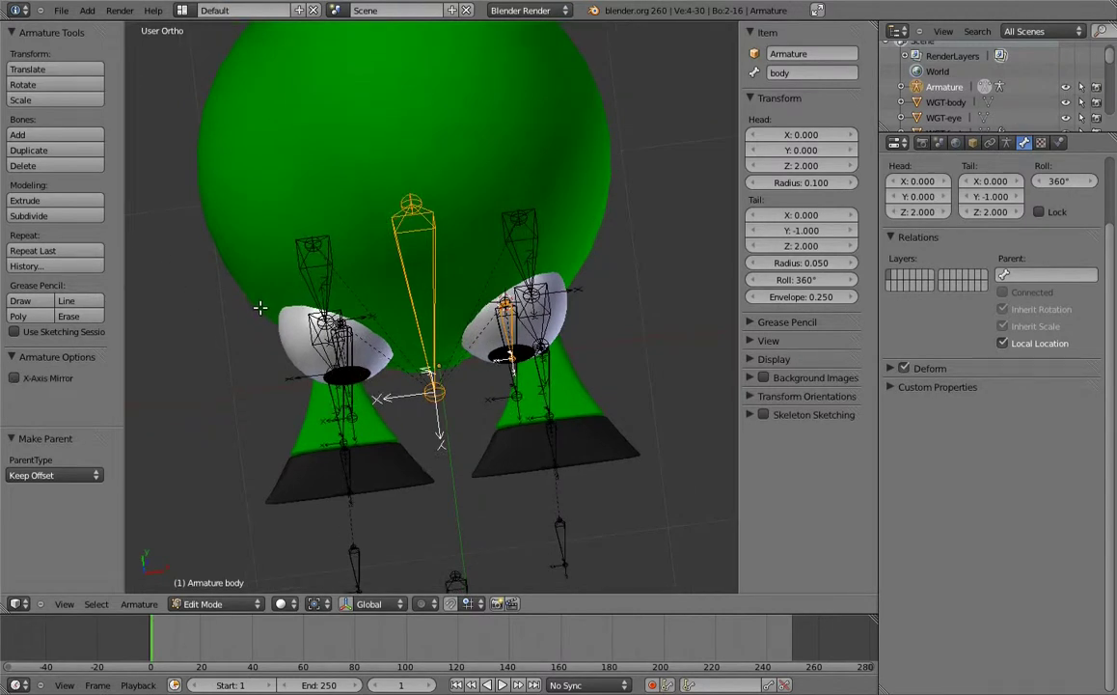
# Move a bone X -0.4 to centre it between the eyes and name it minds_eye.
pyautogui.rightClick(511, 328)
pyautogui.press('KP_7')
pyautogui.scroll(1, 572, 292)
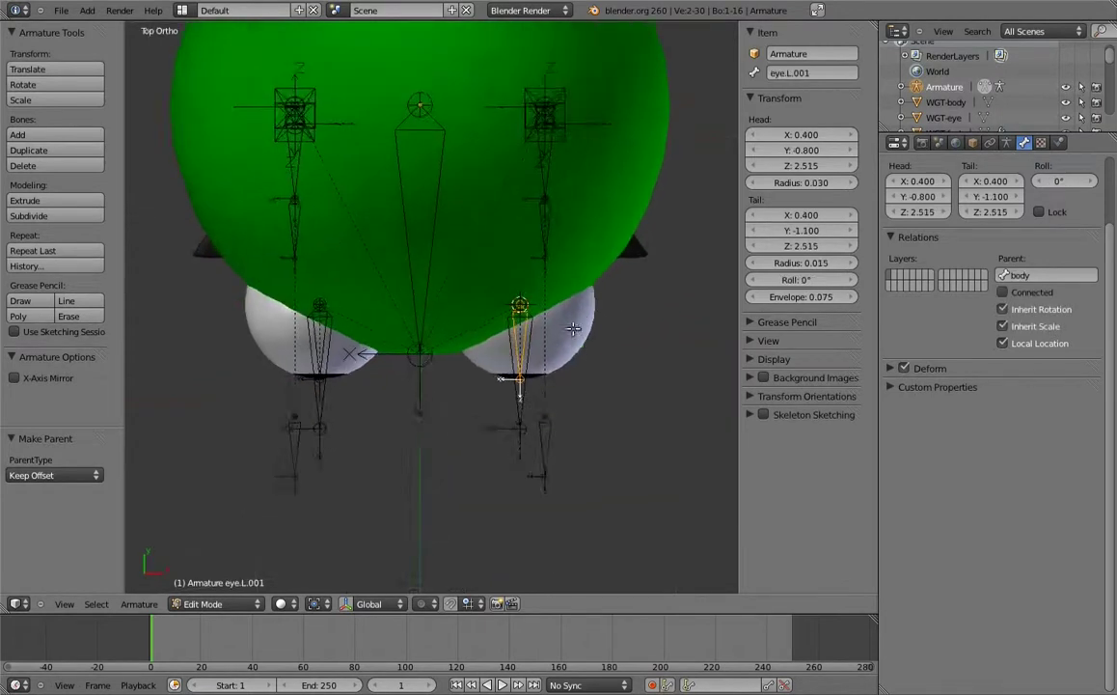
pyautogui.write('gx-0.4000 (0.4000) along global X axis')
pyautogui.press('Return')
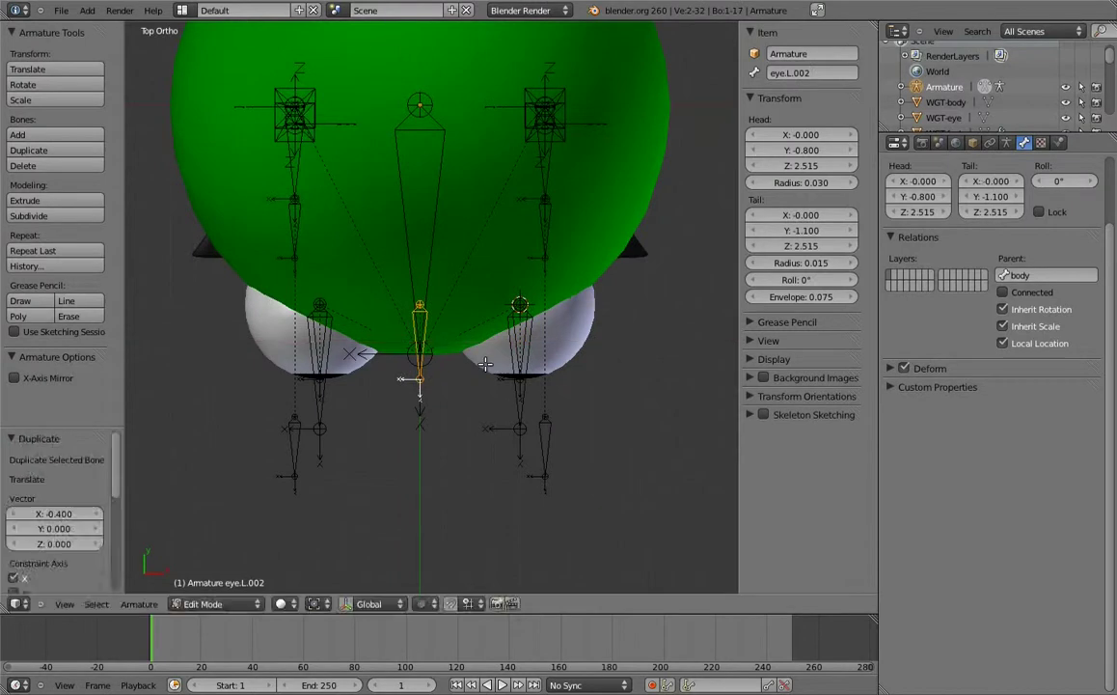
pyautogui.moveTo(427, 399)
pyautogui.mouseDown(button='middle')
pyautogui.moveTo(344, 264)
pyautogui.moveTo(519, 239)
pyautogui.moveTo(595, 246)
pyautogui.mouseUp(button='middle')
pyautogui.scroll(2, 595, 246)
pyautogui.scroll(1, 547, 314)
pyautogui.click(792, 73)
pyautogui.write('minds_eye')
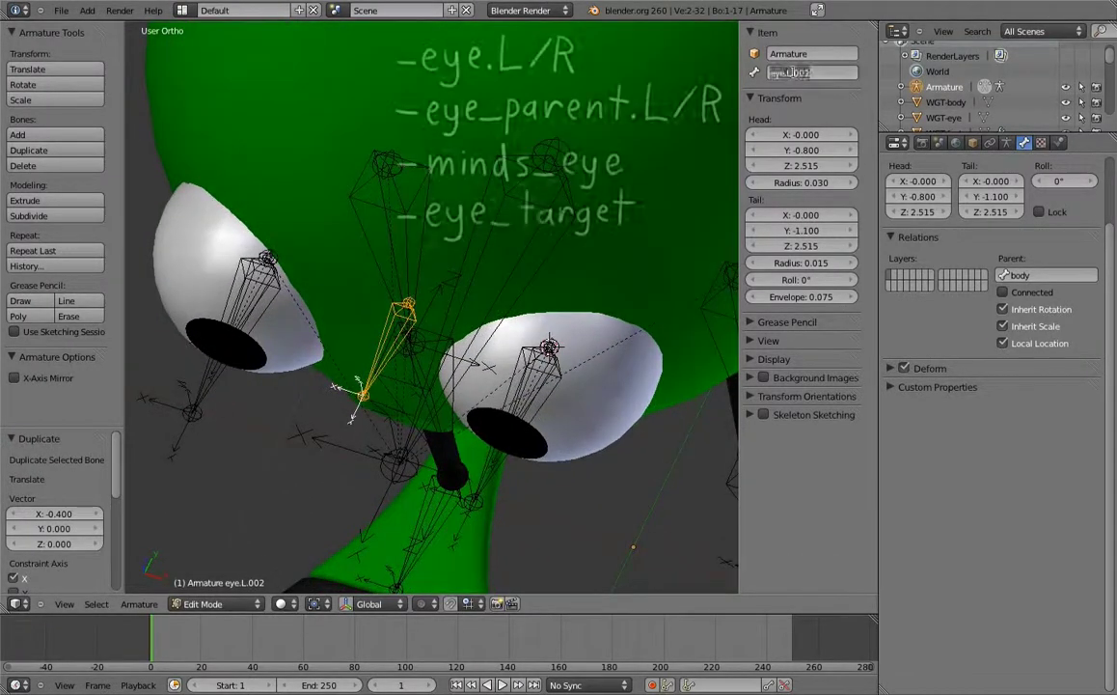
pyautogui.press('Return')
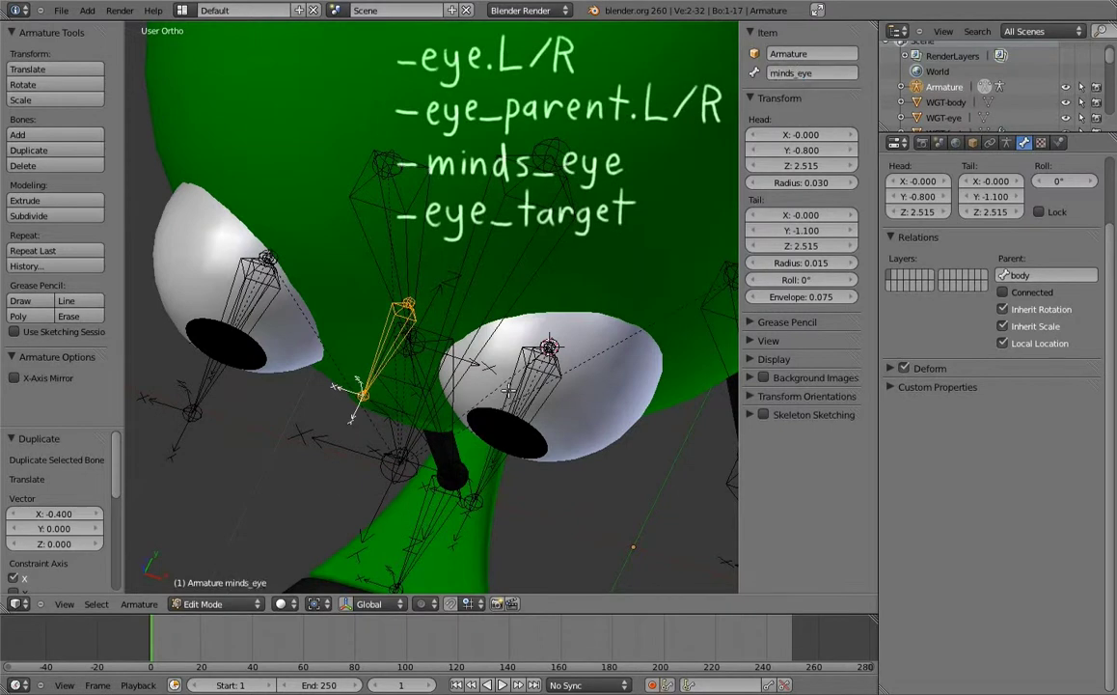
# Rename the left eye's parent bone to eye_parent.L and switch the armature to Pose Mode.
pyautogui.rightClick(539, 385)
pyautogui.click(818, 74)
pyautogui.hotkey('ctrl', 'a')
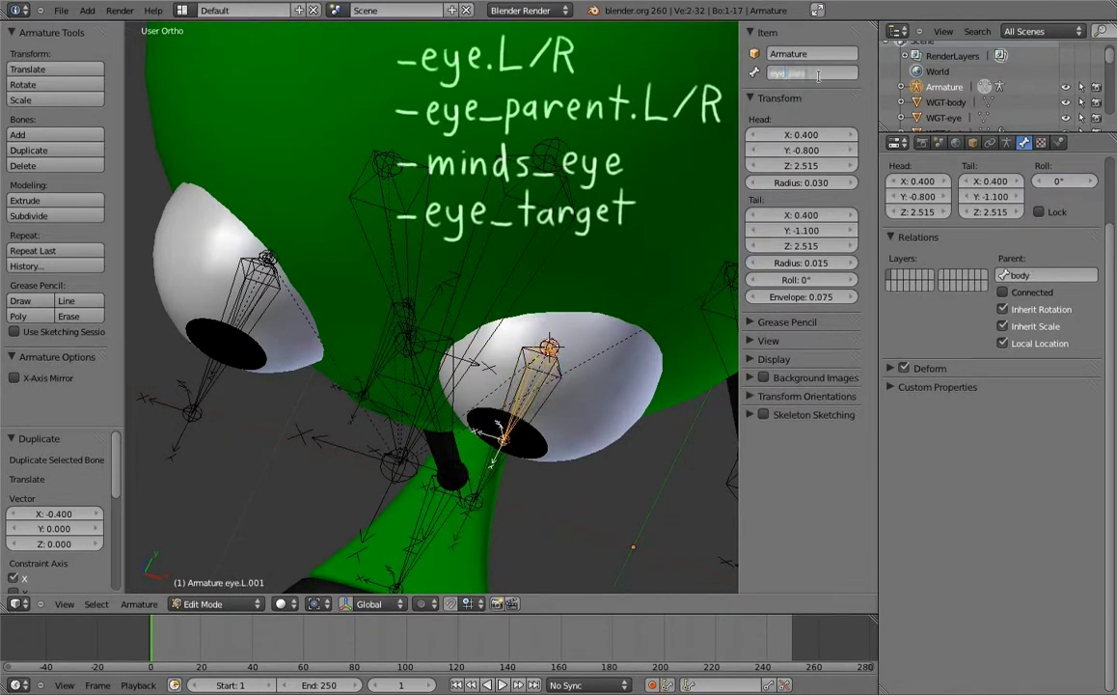
pyautogui.write('.L')
pyautogui.press('Return')
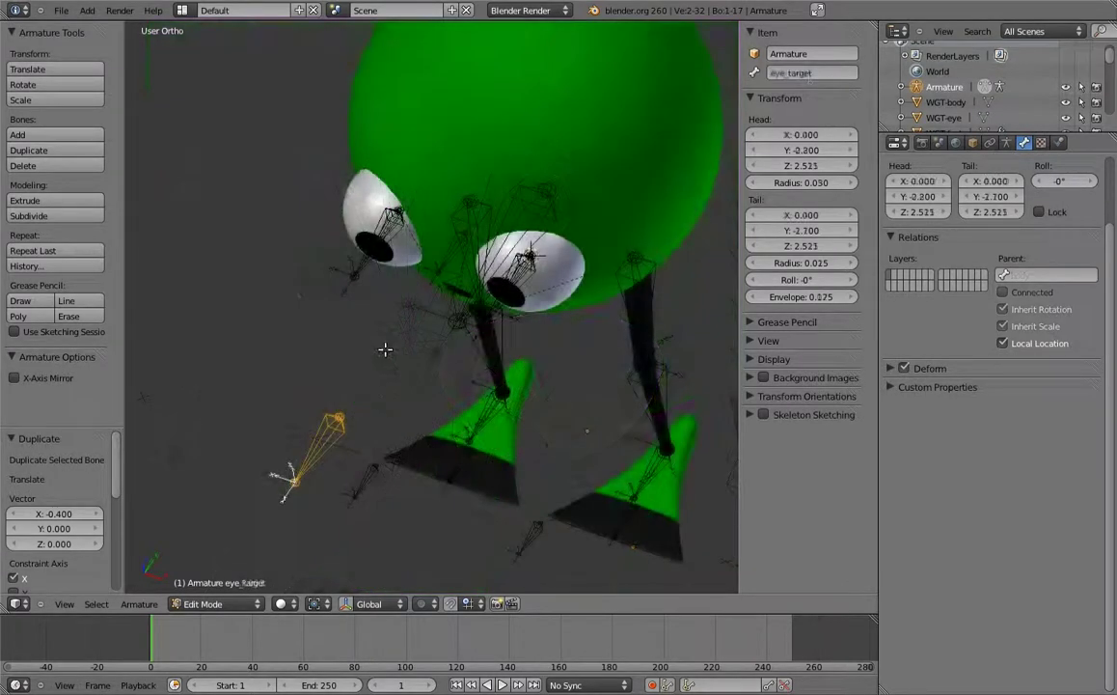
pyautogui.hotkey('ctrl', 'Tab')
pyautogui.moveTo(379, 351)
pyautogui.mouseDown(button='middle')
pyautogui.moveTo(384, 389)
pyautogui.moveTo(413, 424)
pyautogui.moveTo(401, 472)
pyautogui.mouseUp(button='middle')
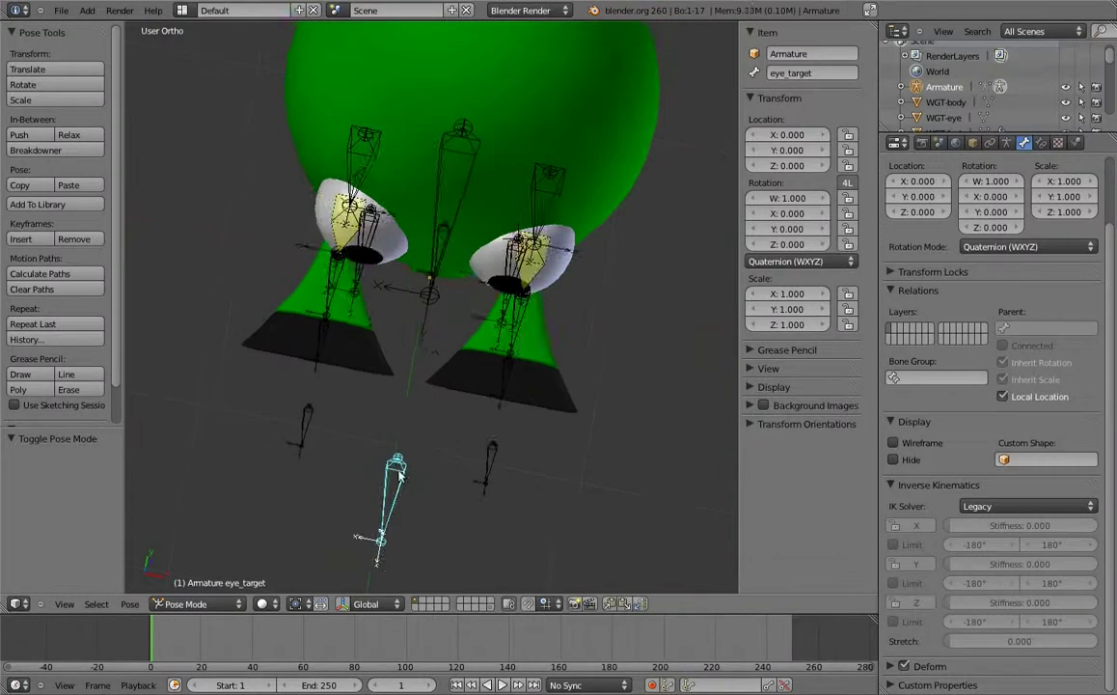
# Add a Damped Track constraint so minds_eye tracks eye_target.
pyautogui.keyDown('shift'); pyautogui.rightClick(442, 235); pyautogui.keyUp('shift')
pyautogui.hotkey('ctrl', 'shift', 'c')
pyautogui.click(446, 218)
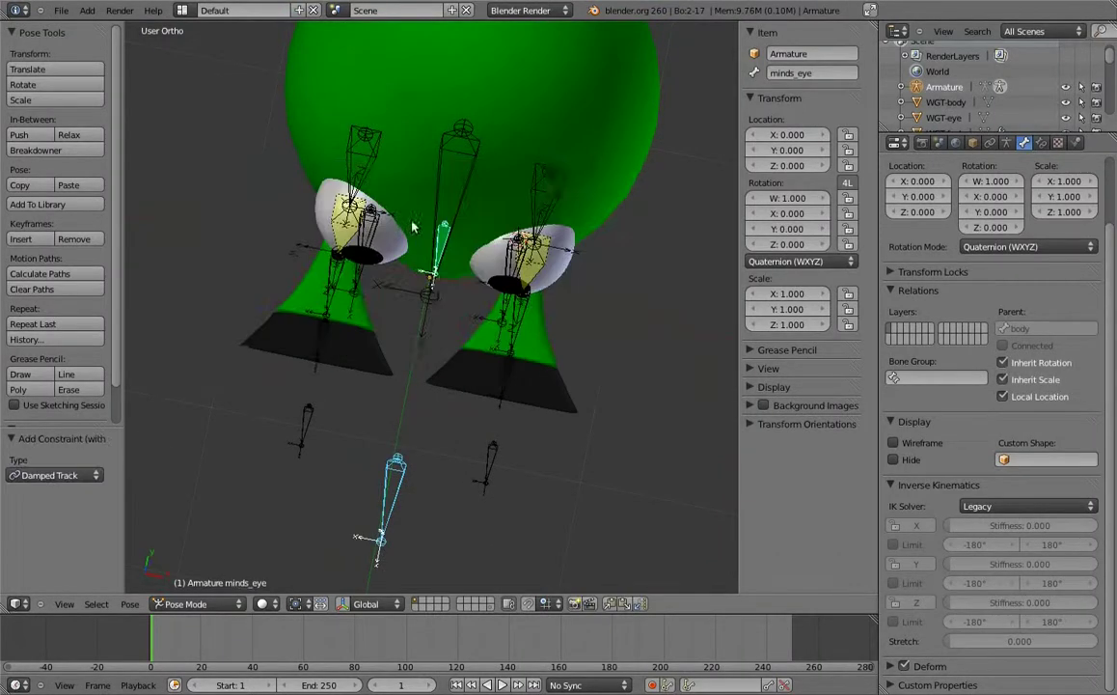
pyautogui.moveTo(429, 280); pyautogui.dragTo(414, 294, button='middle')
pyautogui.scroll(2, 415, 295)
pyautogui.scroll(2, 444, 289)
pyautogui.scroll(1, 459, 280)
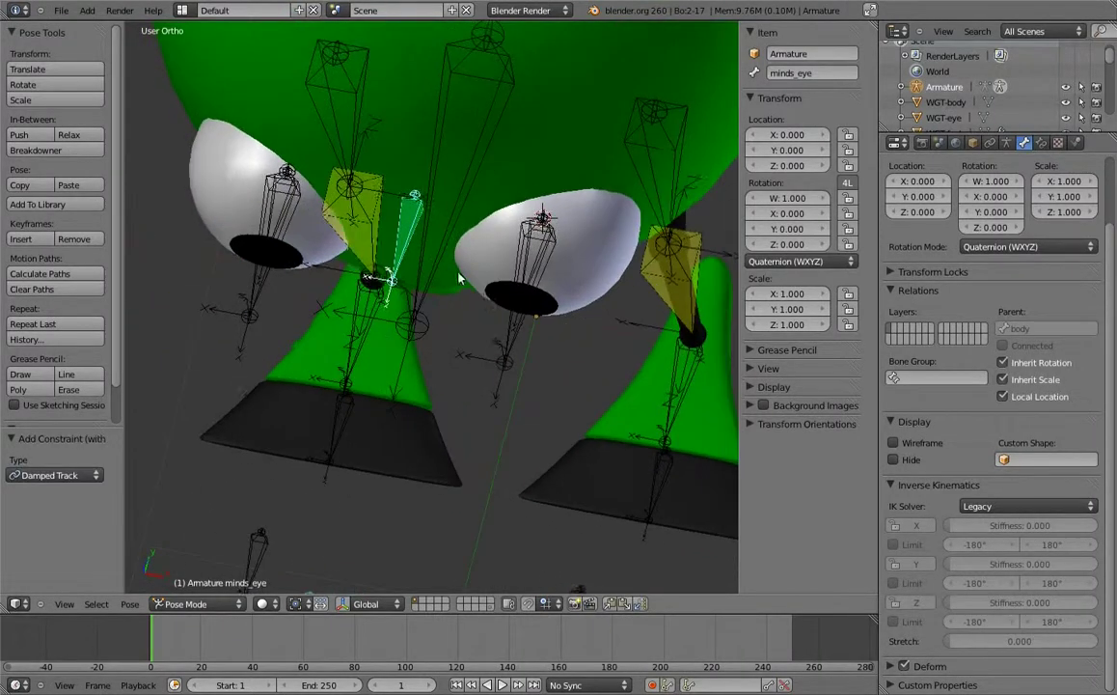
# Give eye_parent.L and eye_parent.R Copy Rotation constraints targeting minds_eye.
pyautogui.keyDown('shift'); pyautogui.rightClick(488, 232); pyautogui.keyUp('shift')
pyautogui.hotkey('ctrl', 'shift', 'c')
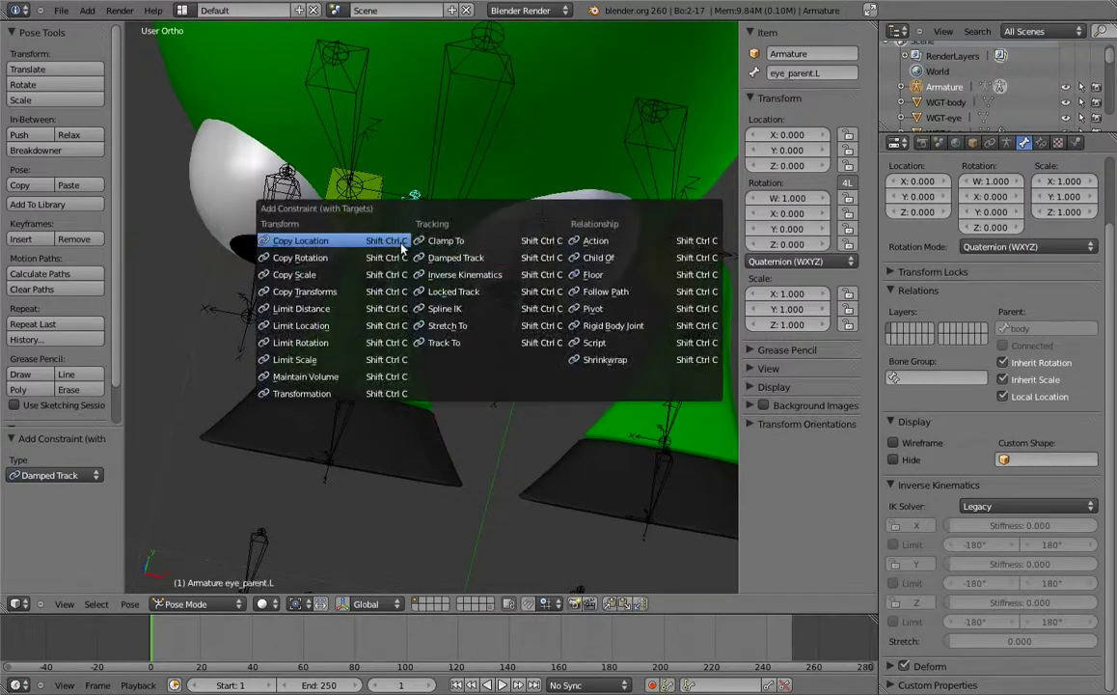
pyautogui.click(325, 261)
pyautogui.keyDown('shift'); pyautogui.rightClick(375, 214); pyautogui.keyUp('shift')
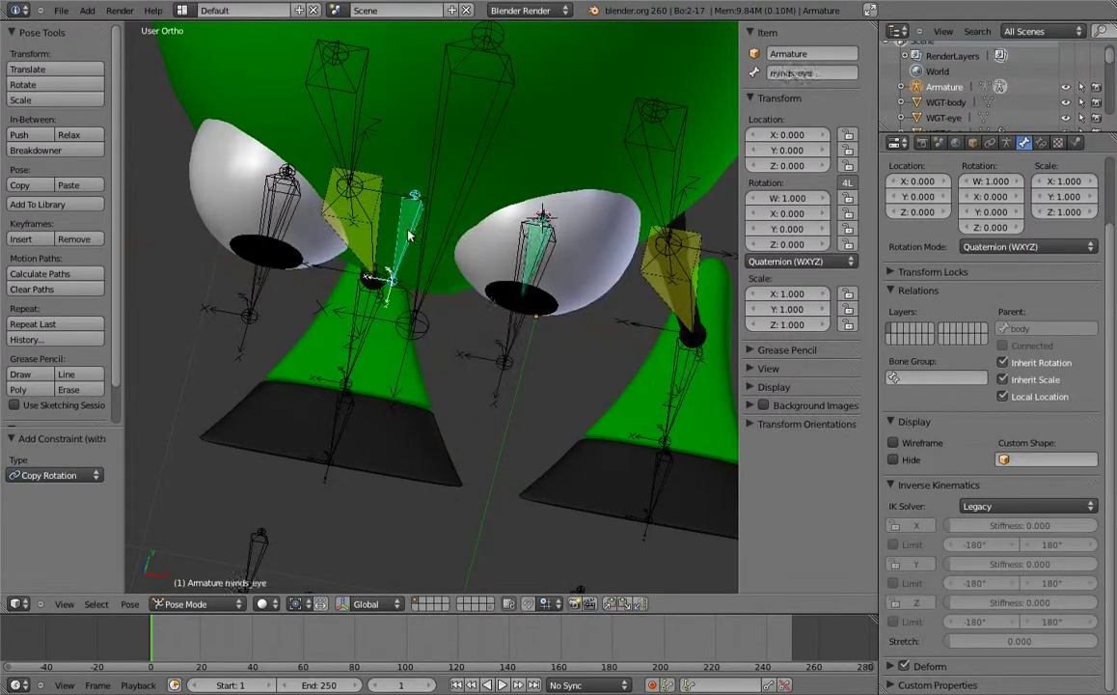
pyautogui.hotkey('ctrl', 'shift', 'c')
pyautogui.click(270, 215)
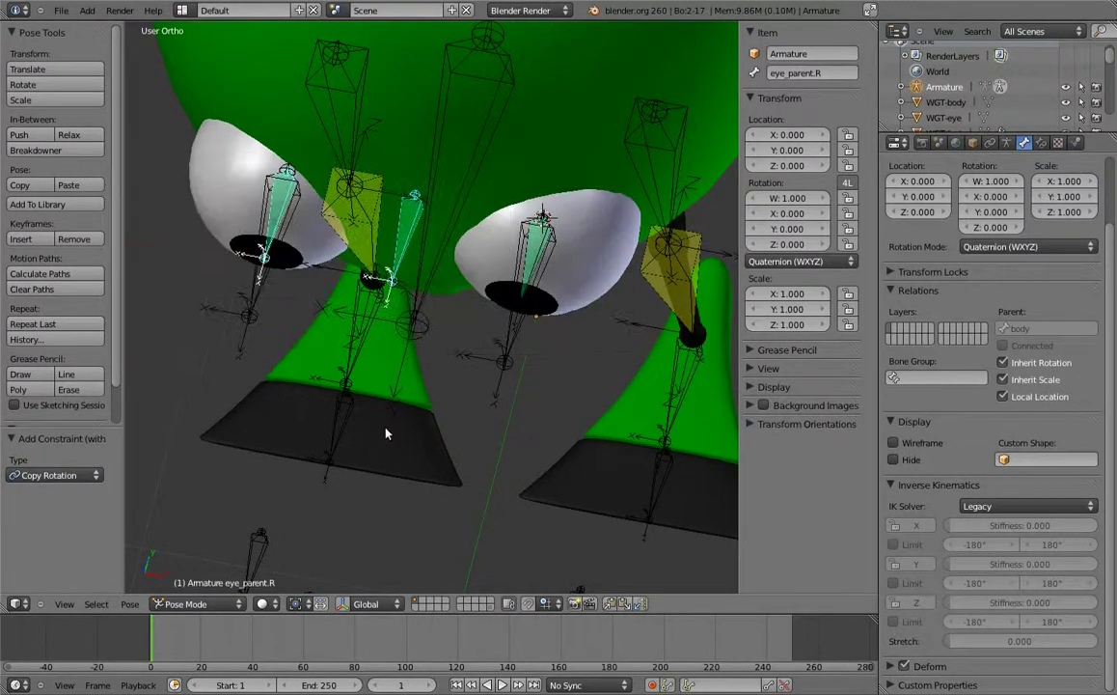
pyautogui.moveTo(385, 433); pyautogui.dragTo(307, 348, button='middle')
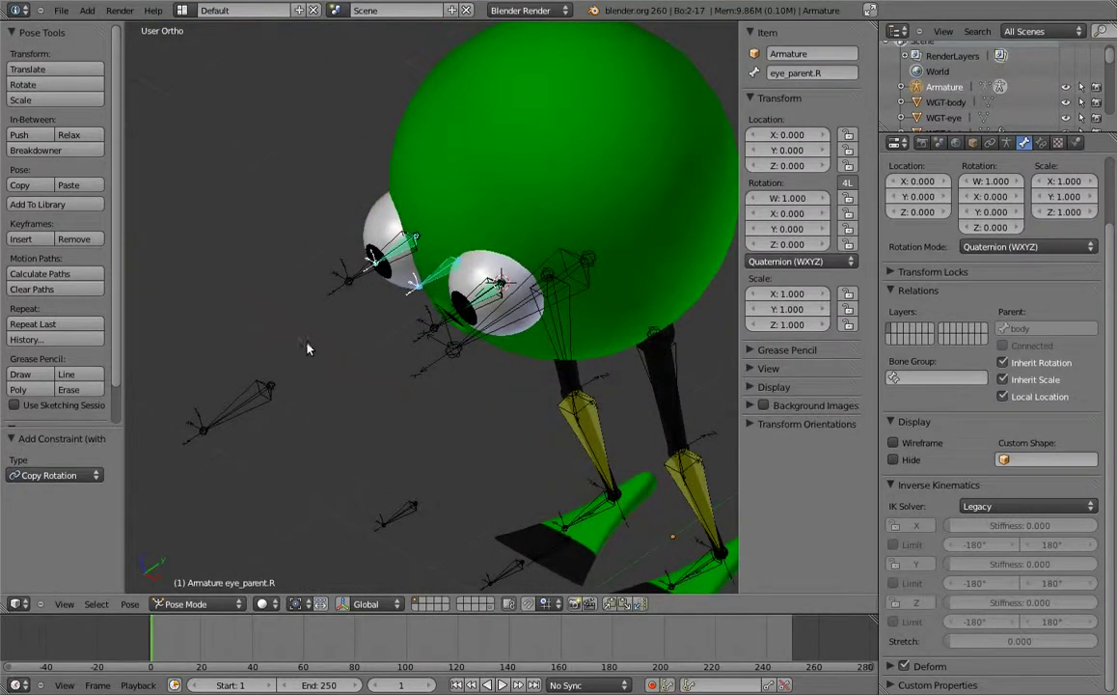
# Lock the location of the eye.L bone on all axes, then select eye.R.
pyautogui.rightClick(427, 266)
pyautogui.moveTo(849, 136); pyautogui.dragTo(848, 165)
pyautogui.rightClick(392, 239)
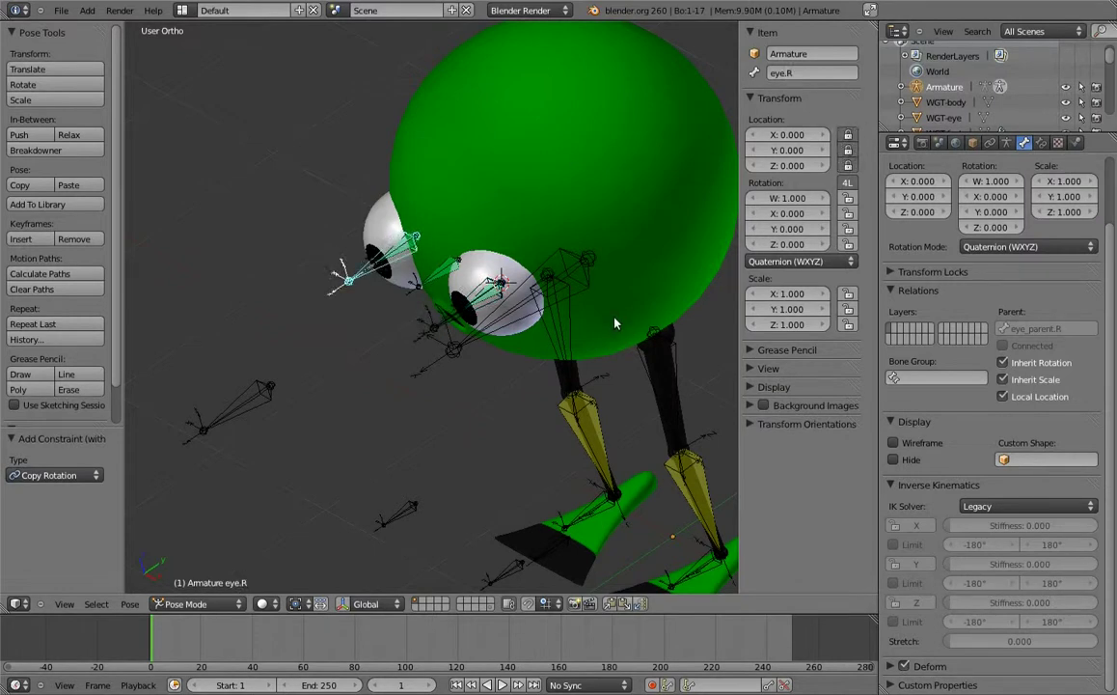
pyautogui.keyDown('alt'); pyautogui.moveTo(614, 324); pyautogui.dragTo(546, 279, button='middle'); pyautogui.keyUp('alt')
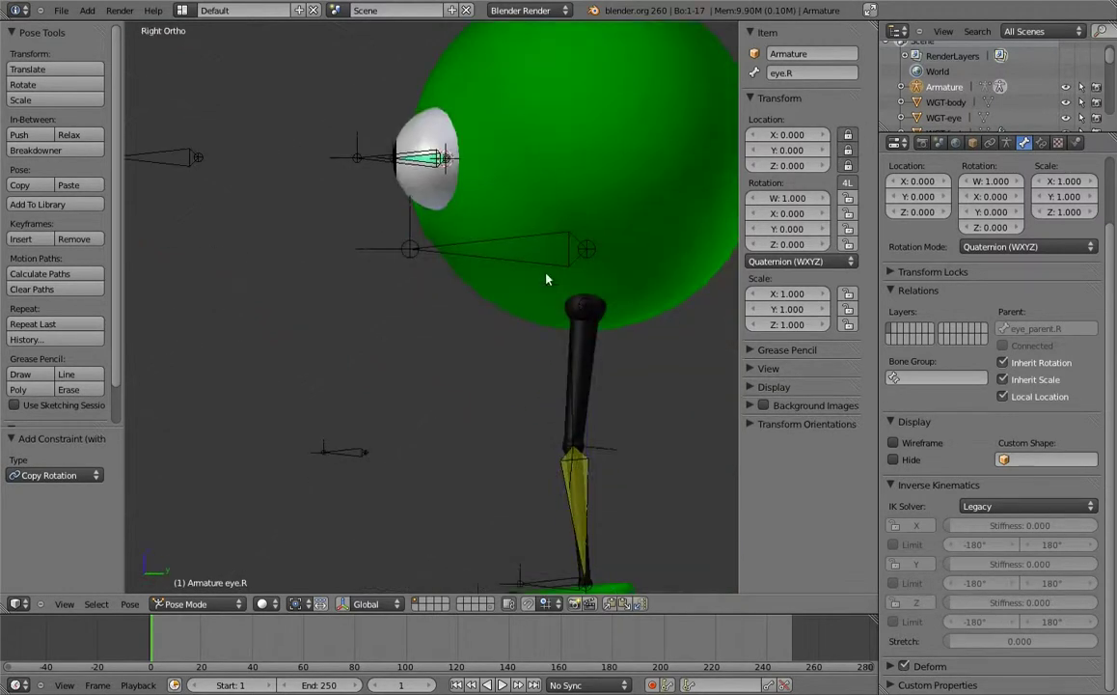
# Test-move the body bone to check the rig, then cancel.
pyautogui.scroll(-4, 546, 279)
pyautogui.rightClick(473, 276)
pyautogui.press('g')
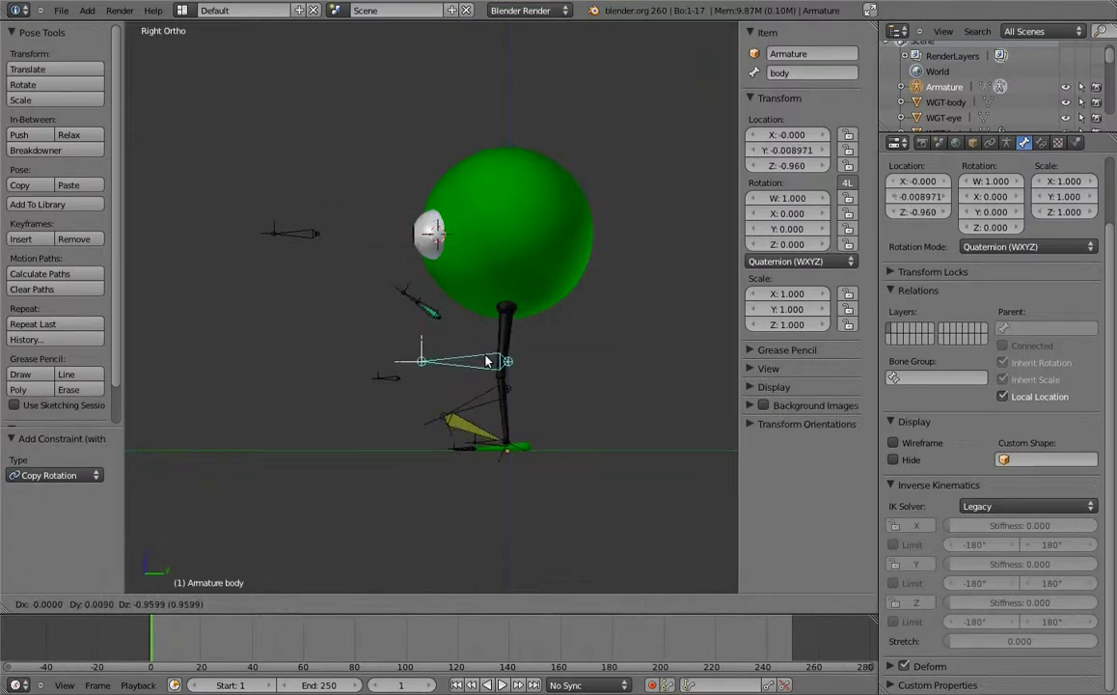
pyautogui.rightClick(472, 299)
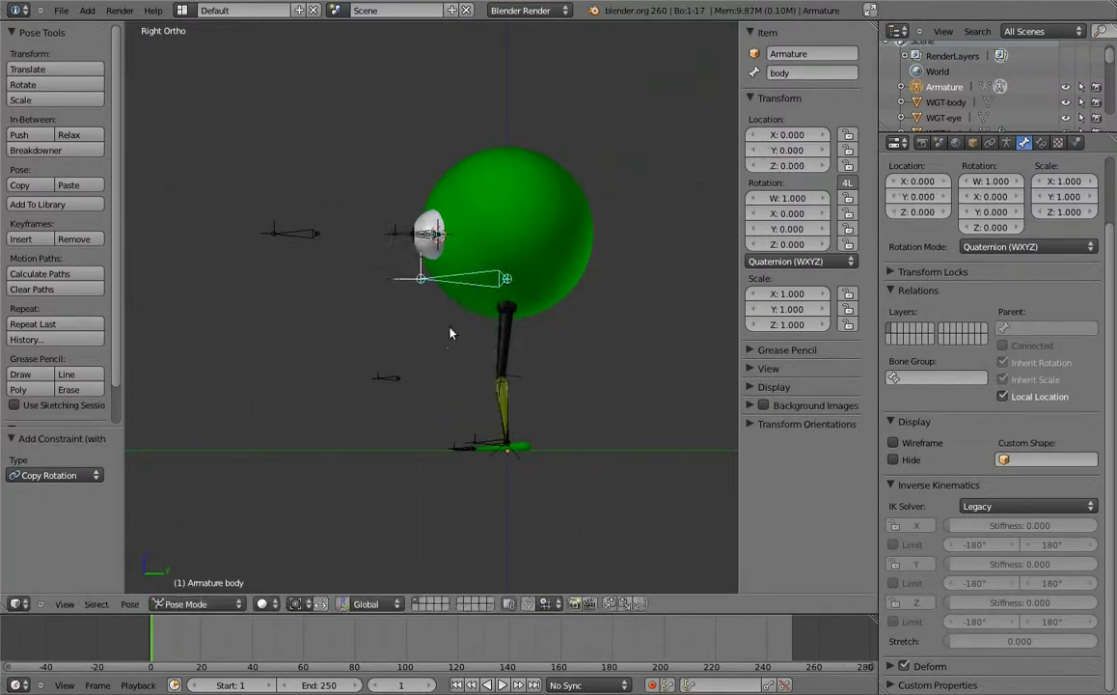
# Bone-parent the two foot meshes to the toe.L and toe.R bones.
pyautogui.moveTo(450, 333); pyautogui.dragTo(516, 417, button='middle')
pyautogui.scroll(5, 494, 491)
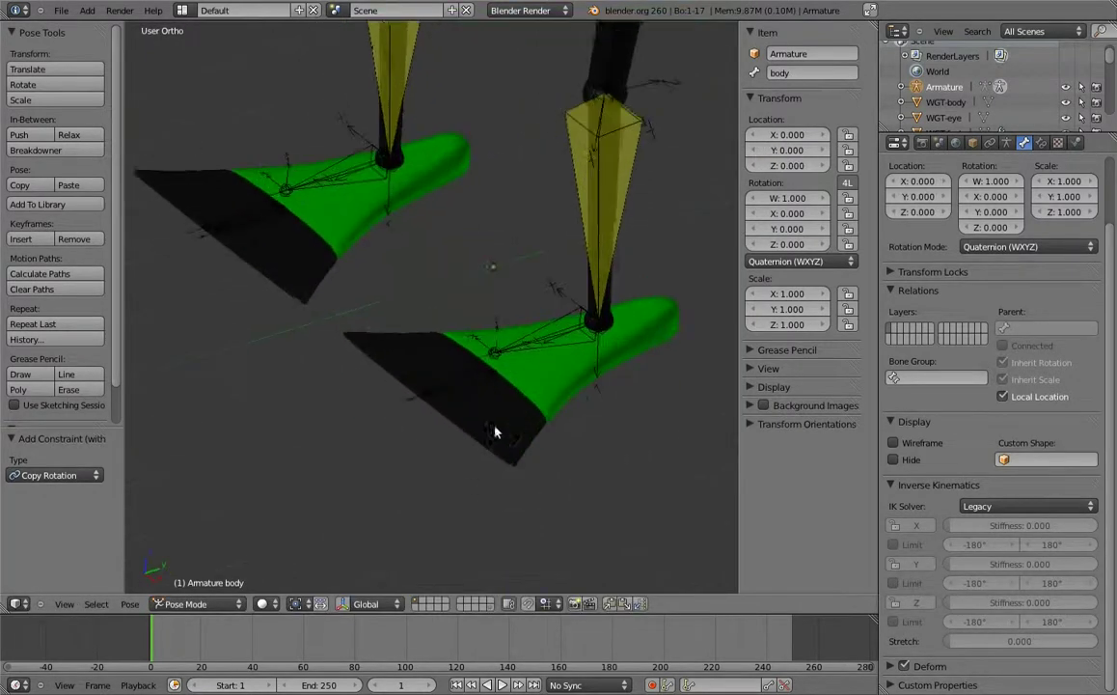
pyautogui.rightClick(433, 393)
pyautogui.keyDown('shift'); pyautogui.rightClick(439, 386); pyautogui.keyUp('shift')
pyautogui.hotkey('ctrl', 'p')
pyautogui.click(415, 355)
pyautogui.moveTo(415, 318)
pyautogui.mouseDown(button='middle')
pyautogui.moveTo(312, 324)
pyautogui.moveTo(329, 332)
pyautogui.moveTo(329, 351)
pyautogui.moveTo(242, 230)
pyautogui.mouseUp(button='middle')
pyautogui.rightClick(315, 321)
pyautogui.keyDown('shift'); pyautogui.rightClick(242, 230); pyautogui.keyUp('shift')
pyautogui.hotkey('ctrl', 'p')
pyautogui.click(241, 229)
# Re-parent the right foot mesh to foot.R and the left foot mesh to foot.L.
pyautogui.moveTo(312, 224); pyautogui.dragTo(354, 254, button='middle')
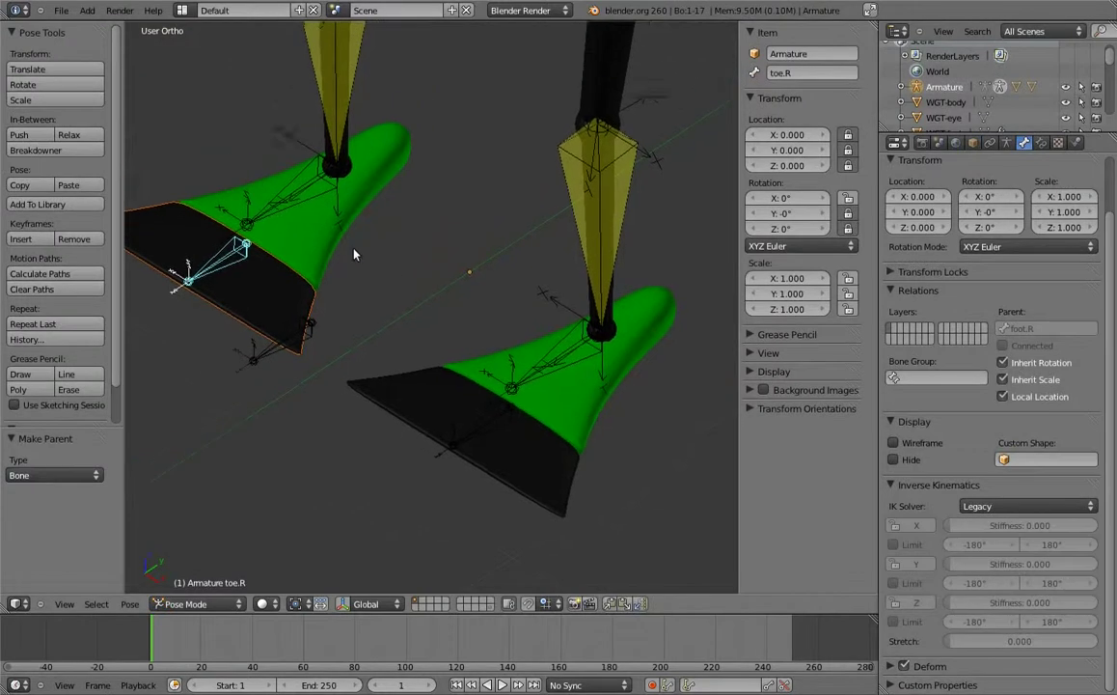
pyautogui.rightClick(320, 225)
pyautogui.keyDown('shift'); pyautogui.rightClick(285, 201); pyautogui.keyUp('shift')
pyautogui.hotkey('ctrl', 'p')
pyautogui.click(290, 216)
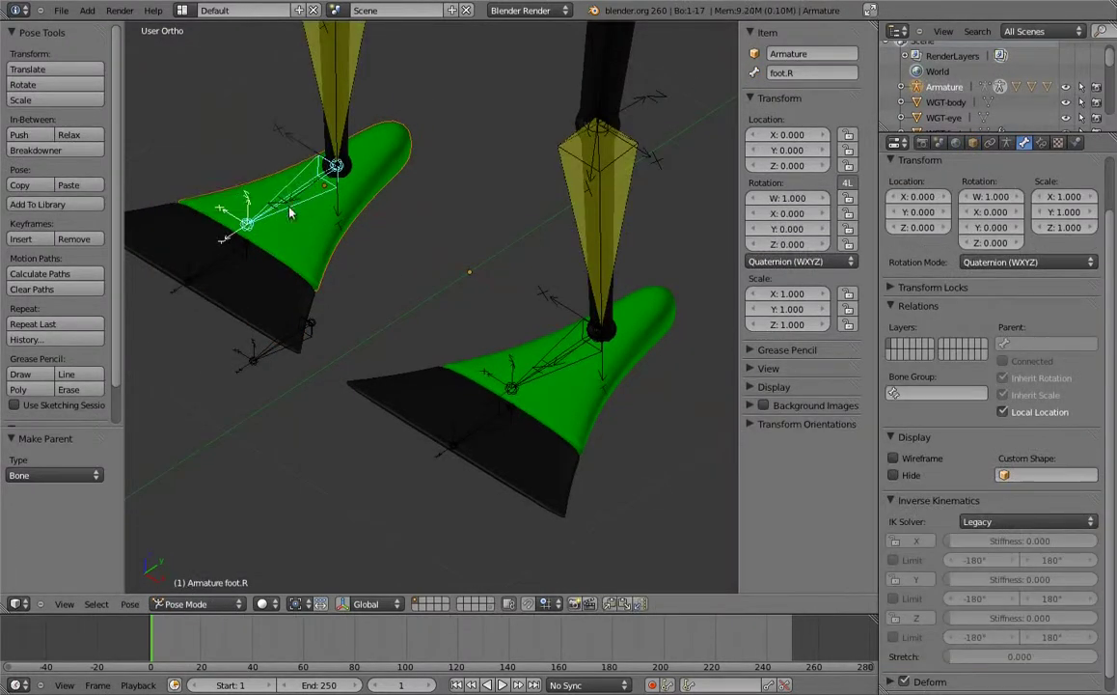
pyautogui.moveTo(290, 214); pyautogui.dragTo(447, 311, button='middle')
pyautogui.rightClick(573, 348)
pyautogui.keyDown('shift'); pyautogui.rightClick(404, 348); pyautogui.keyUp('shift')
pyautogui.hotkey('ctrl', 'p')
pyautogui.click(405, 345)
# Bone-parent the left shin mesh to the shin.L bone.
pyautogui.moveTo(406, 345); pyautogui.dragTo(466, 285, button='middle')
pyautogui.rightClick(466, 284)
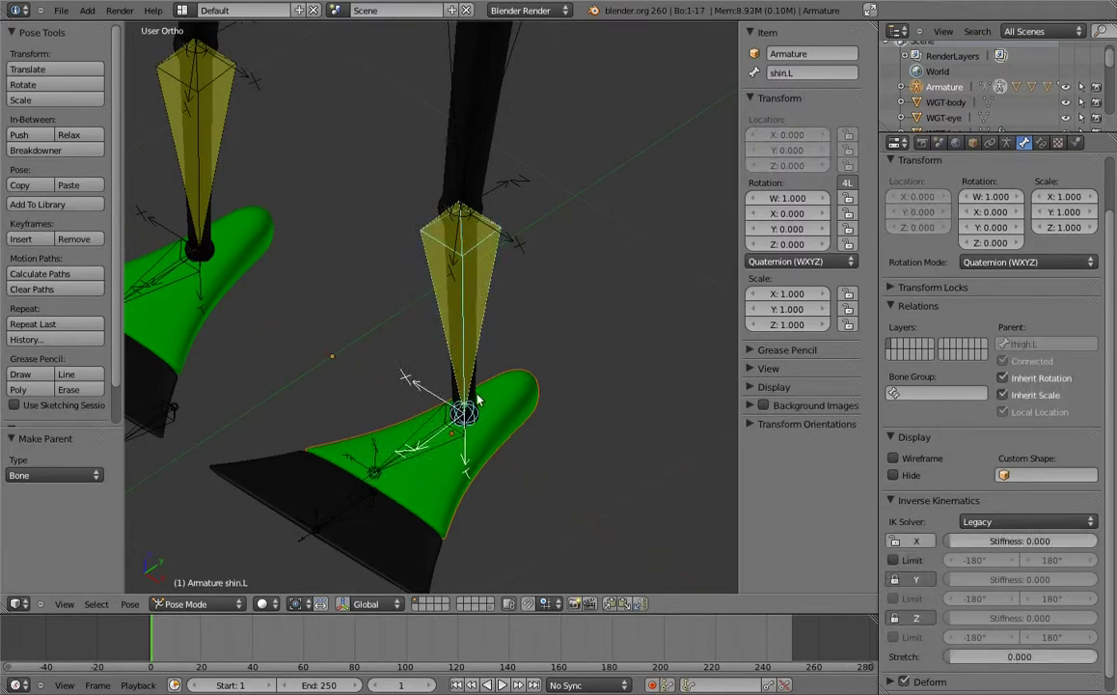
pyautogui.scroll(3, 479, 387)
pyautogui.scroll(2, 461, 380)
pyautogui.hotkey('ctrl', 'Tab')
pyautogui.hotkey('ctrl', 'Tab')
pyautogui.hotkey('ctrl', 'p')
pyautogui.click(499, 236)
pyautogui.moveTo(499, 236)
pyautogui.mouseDown(button='middle')
pyautogui.moveTo(381, 282)
pyautogui.moveTo(370, 229)
pyautogui.moveTo(415, 208)
pyautogui.mouseUp(button='middle')
pyautogui.hotkey('ctrl', 'Tab')
# Parent the right shin mesh to its matching leg bone.
pyautogui.rightClick(420, 168)
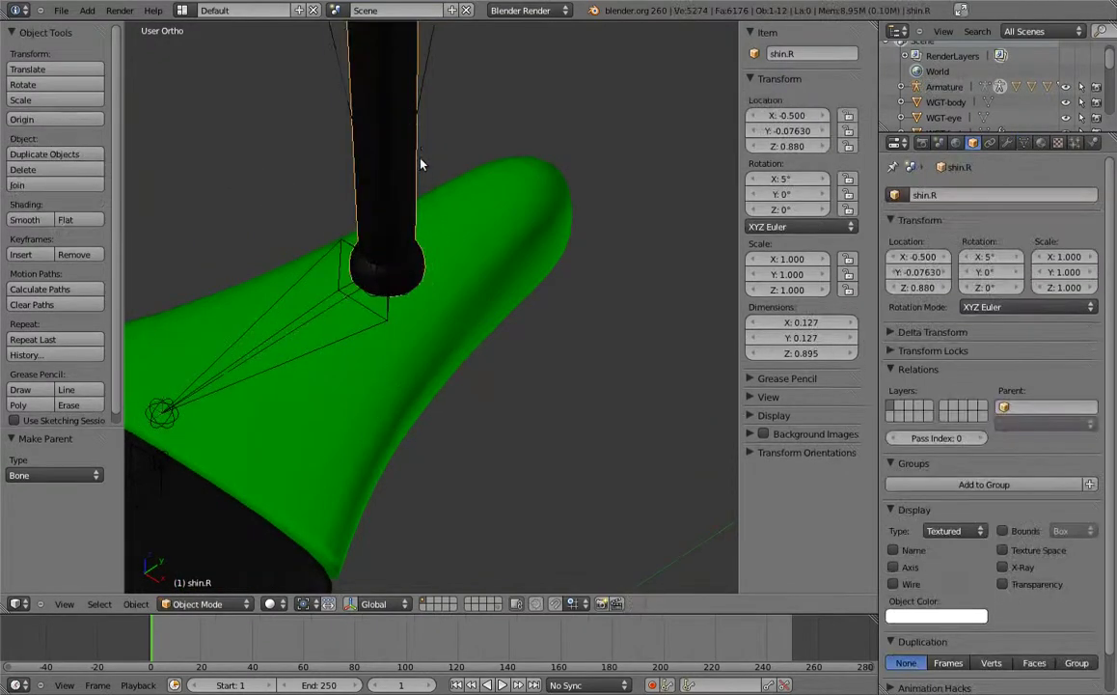
pyautogui.keyDown('shift'); pyautogui.rightClick(423, 82); pyautogui.keyUp('shift')
pyautogui.hotkey('ctrl', 'p')
pyautogui.click(391, 114)
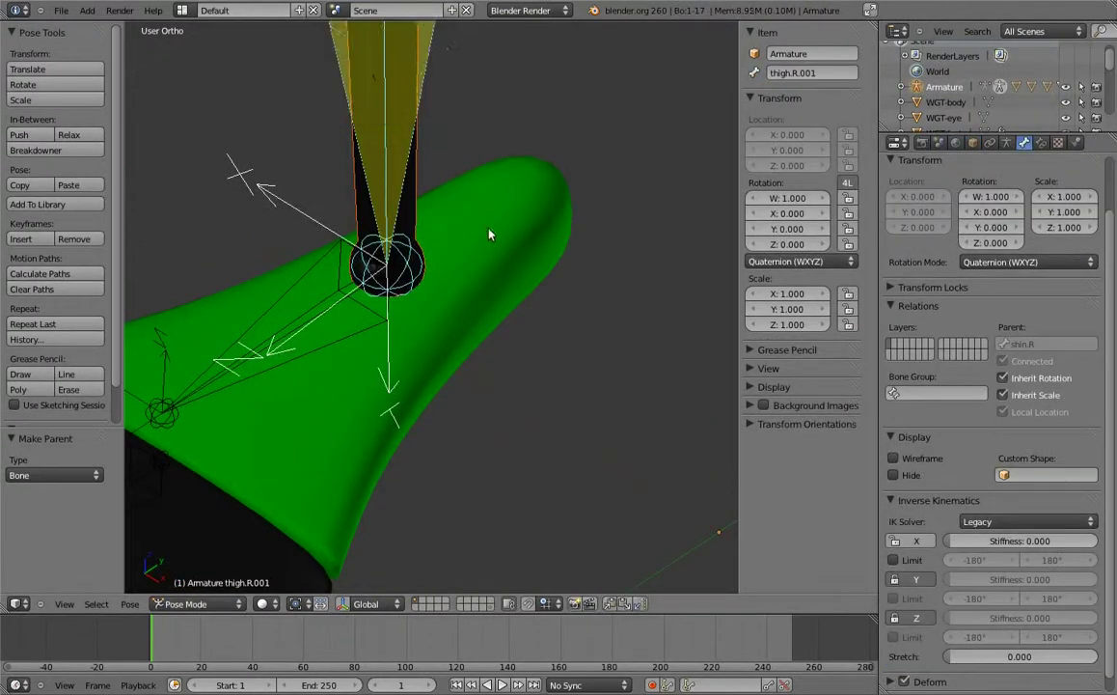
# Parent the left thigh mesh to the thigh.L bone.
pyautogui.scroll(-3, 491, 237)
pyautogui.moveTo(491, 238); pyautogui.dragTo(531, 212, button='middle')
pyautogui.scroll(3, 526, 289)
pyautogui.moveTo(516, 345); pyautogui.dragTo(519, 370, button='middle')
pyautogui.hotkey('ctrl', 'Tab')
pyautogui.rightClick(521, 370)
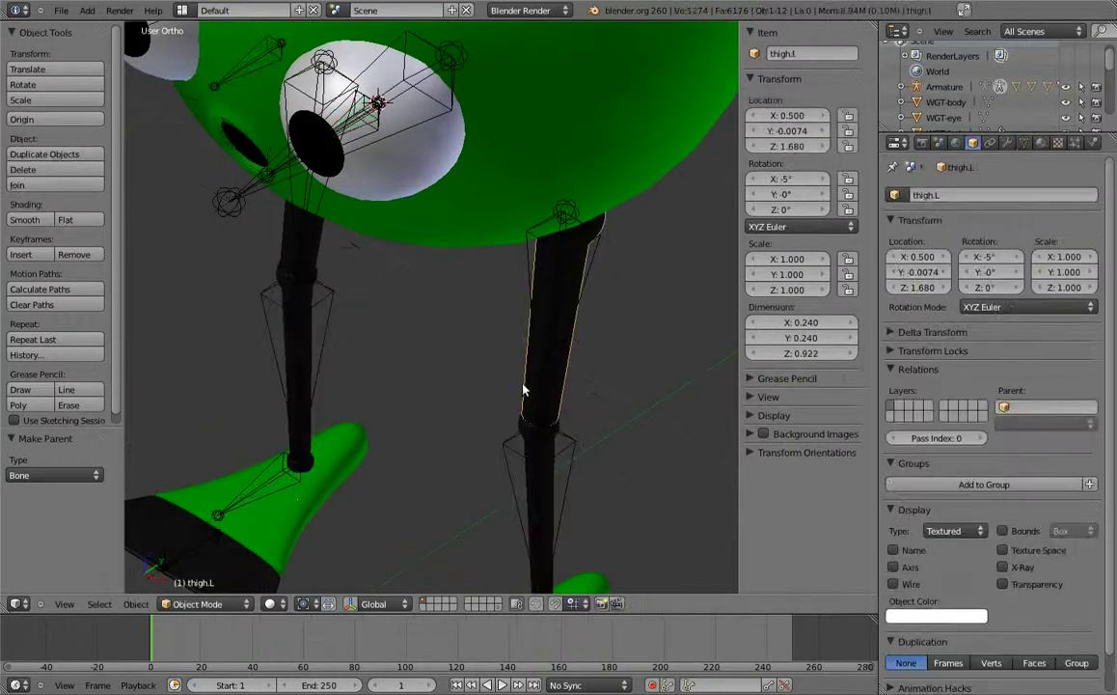
pyautogui.keyDown('shift'); pyautogui.rightClick(535, 359); pyautogui.keyUp('shift')
pyautogui.hotkey('ctrl', 'p')
pyautogui.click(522, 358)
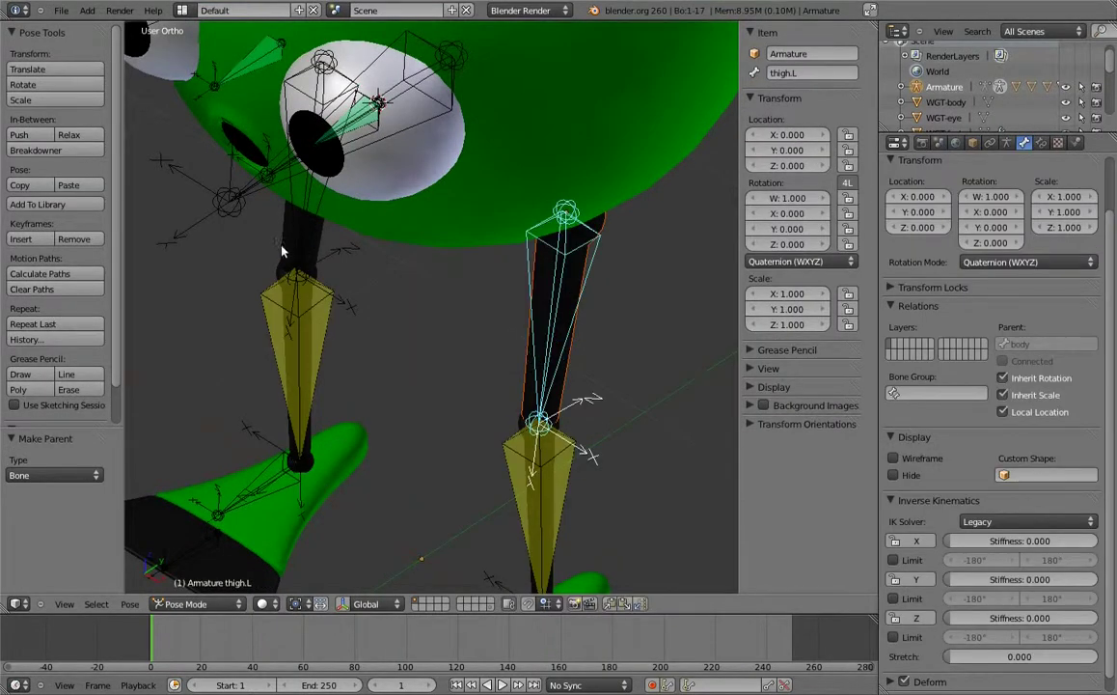
# Parent the right upper leg mesh to the shin.R bone.
pyautogui.hotkey('ctrl', 'Tab')
pyautogui.rightClick(285, 249)
pyautogui.keyDown('shift'); pyautogui.rightClick(294, 242); pyautogui.keyUp('shift')
pyautogui.hotkey('ctrl', 'p')
pyautogui.click(270, 235)
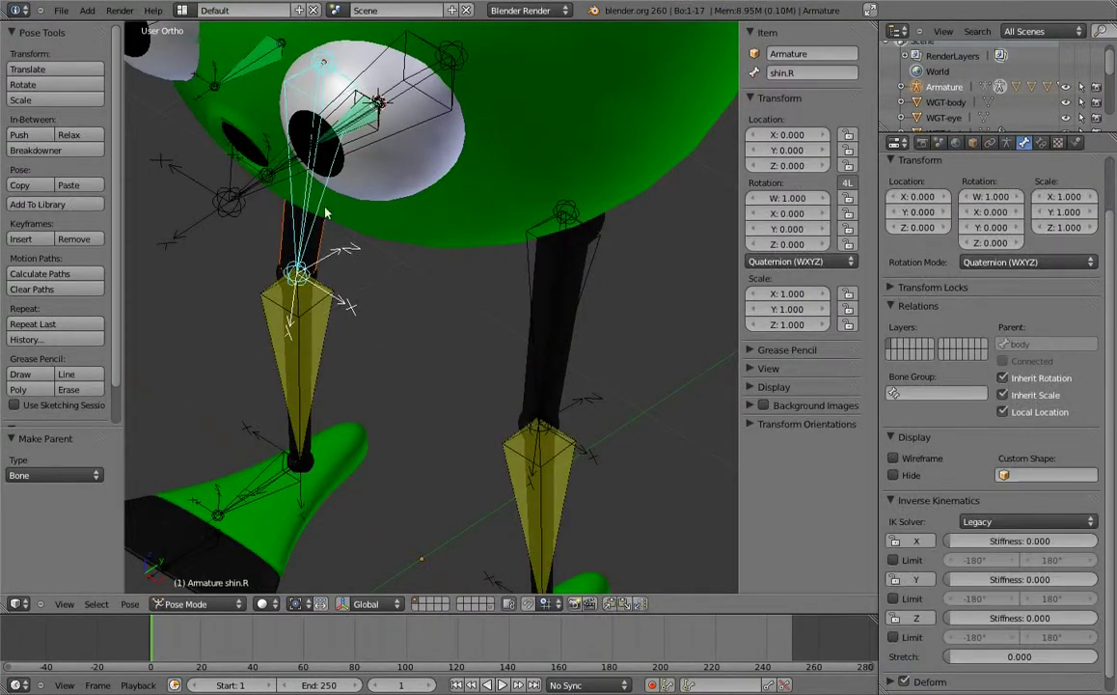
pyautogui.scroll(-2, 406, 251)
pyautogui.scroll(-3, 388, 306)
pyautogui.scroll(-1, 406, 319)
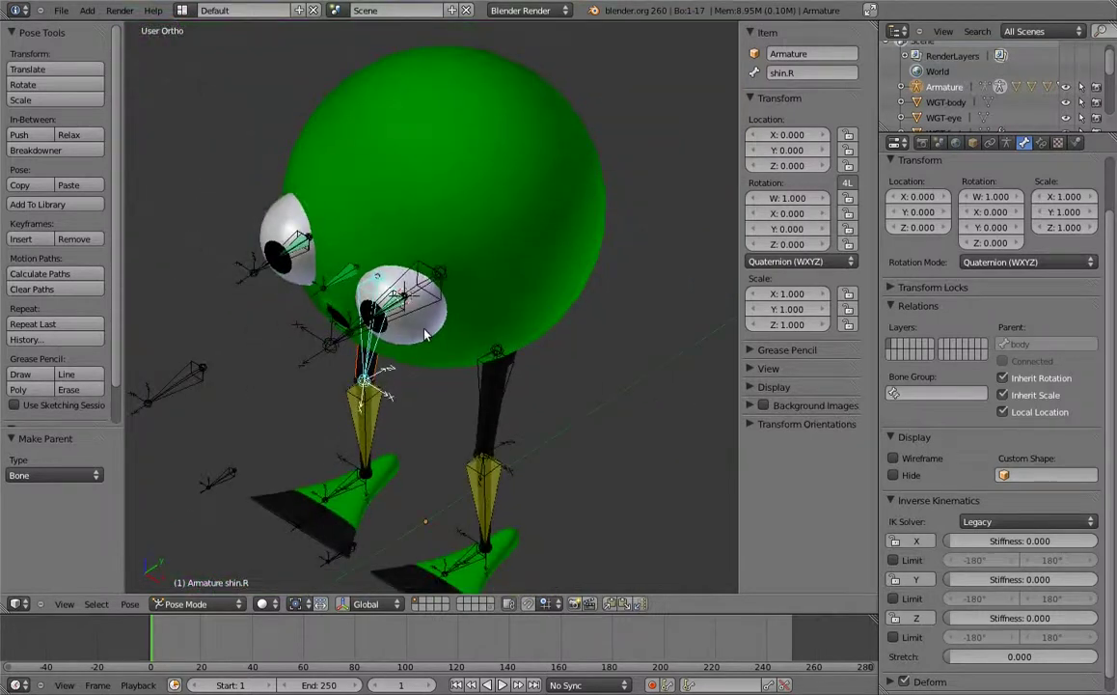
# Parent the left eye mesh to the eye.L bone.
pyautogui.hotkey('ctrl', 'Tab')
pyautogui.rightClick(426, 335)
pyautogui.scroll(3, 425, 335)
pyautogui.scroll(3, 415, 347)
pyautogui.keyDown('shift'); pyautogui.rightClick(324, 345); pyautogui.keyUp('shift')
pyautogui.hotkey('ctrl', 'Tab')
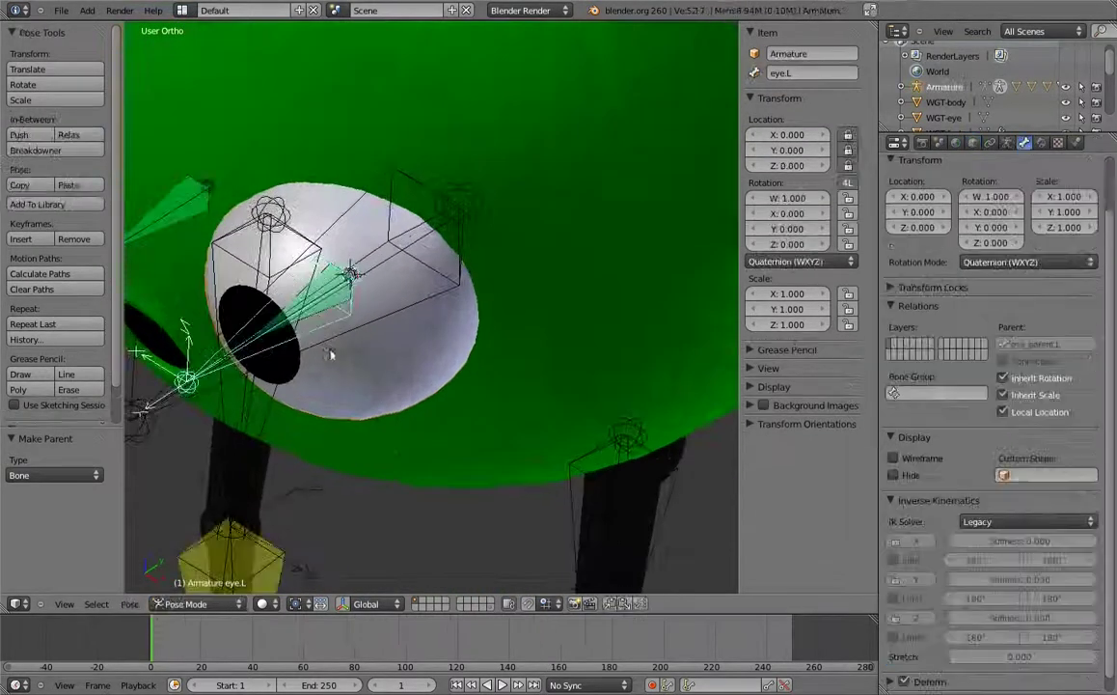
pyautogui.hotkey('ctrl', 'p')
pyautogui.click(365, 398)
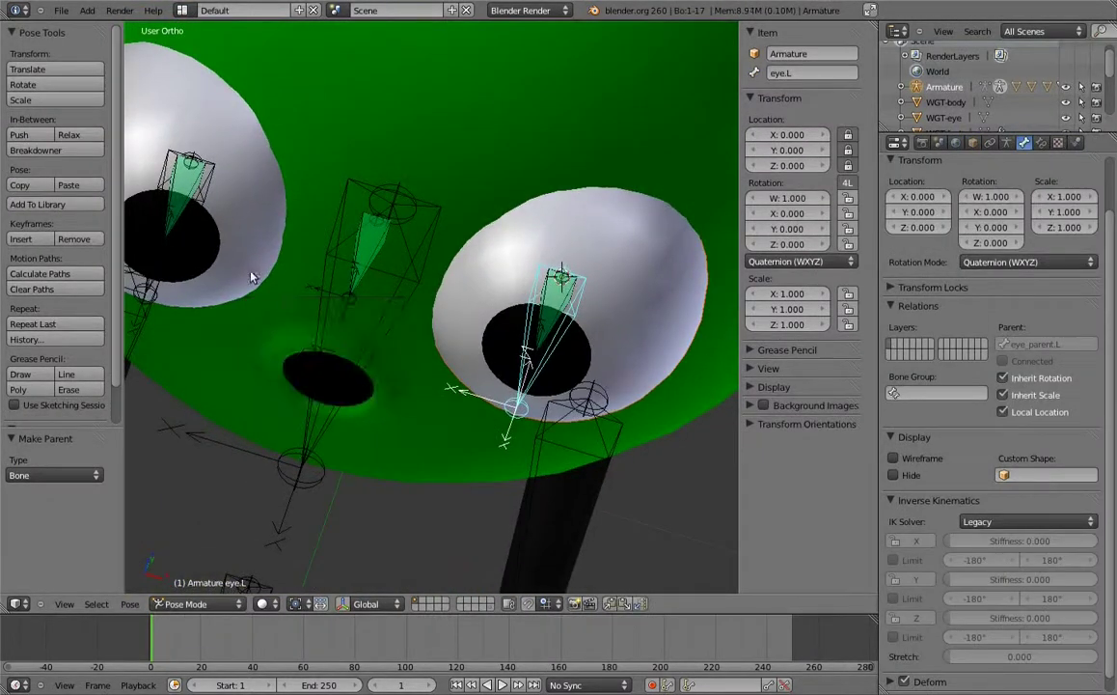
# Parent the right eye mesh to the eye.R bone.
pyautogui.moveTo(250, 277); pyautogui.dragTo(330, 291, button='middle')
pyautogui.rightClick(191, 223)
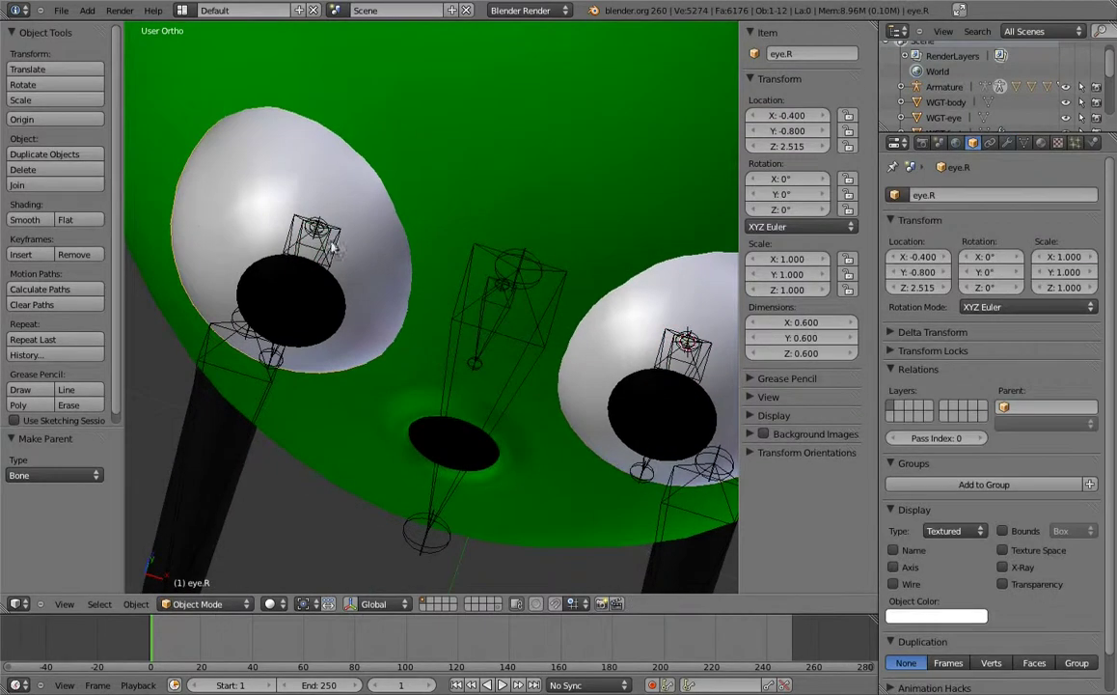
pyautogui.keyDown('shift'); pyautogui.rightClick(304, 227); pyautogui.keyUp('shift')
pyautogui.hotkey('ctrl', 'p')
pyautogui.click(334, 246)
# Parent the green ball mesh to the body bone.
pyautogui.scroll(-3, 346, 210)
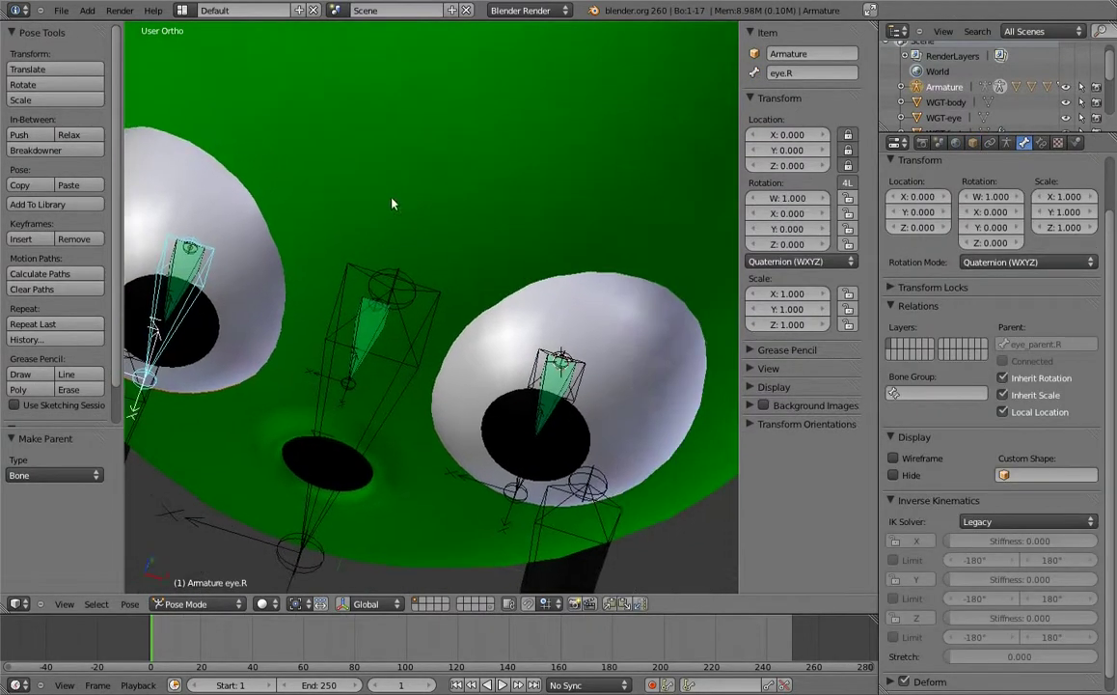
pyautogui.scroll(-4, 353, 179)
pyautogui.hotkey('ctrl', 'Tab')
pyautogui.rightClick(546, 192)
pyautogui.scroll(3, 406, 267)
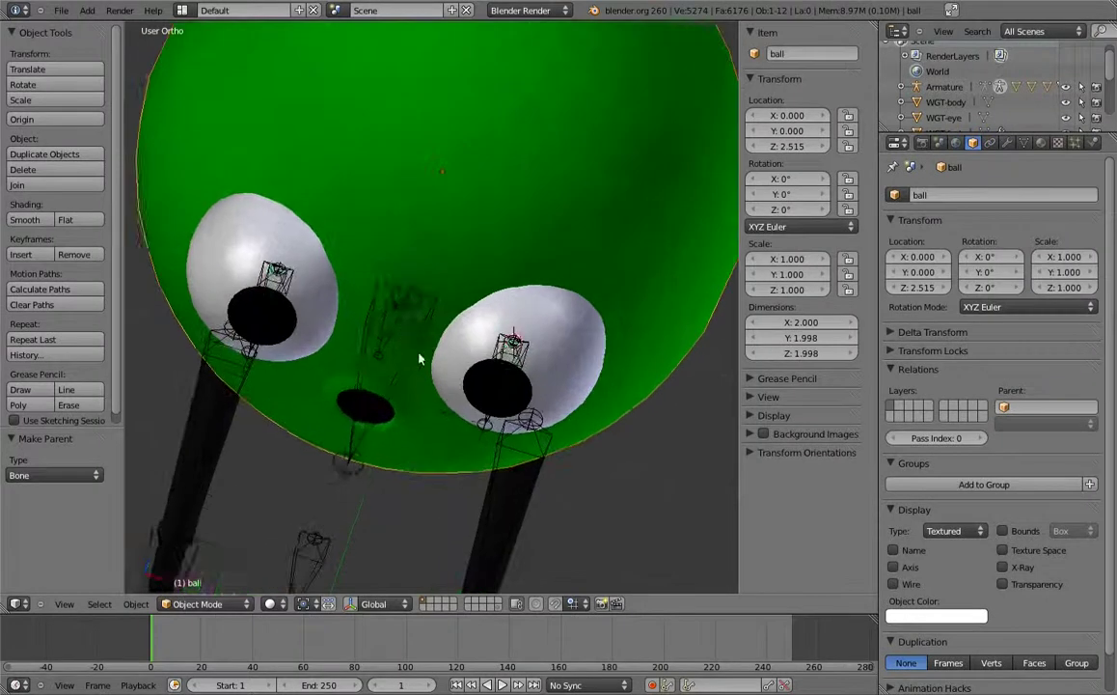
pyautogui.rightClick(423, 357)
pyautogui.hotkey('ctrl', 'Tab')
pyautogui.scroll(-2, 406, 274)
pyautogui.moveTo(406, 274); pyautogui.dragTo(502, 294, button='middle')
pyautogui.hotkey('ctrl', 'p')
pyautogui.click(517, 326)
# Test-move the body bone with G, then cancel the move and clear the selection.
pyautogui.scroll(-2, 424, 355)
pyautogui.press('g')
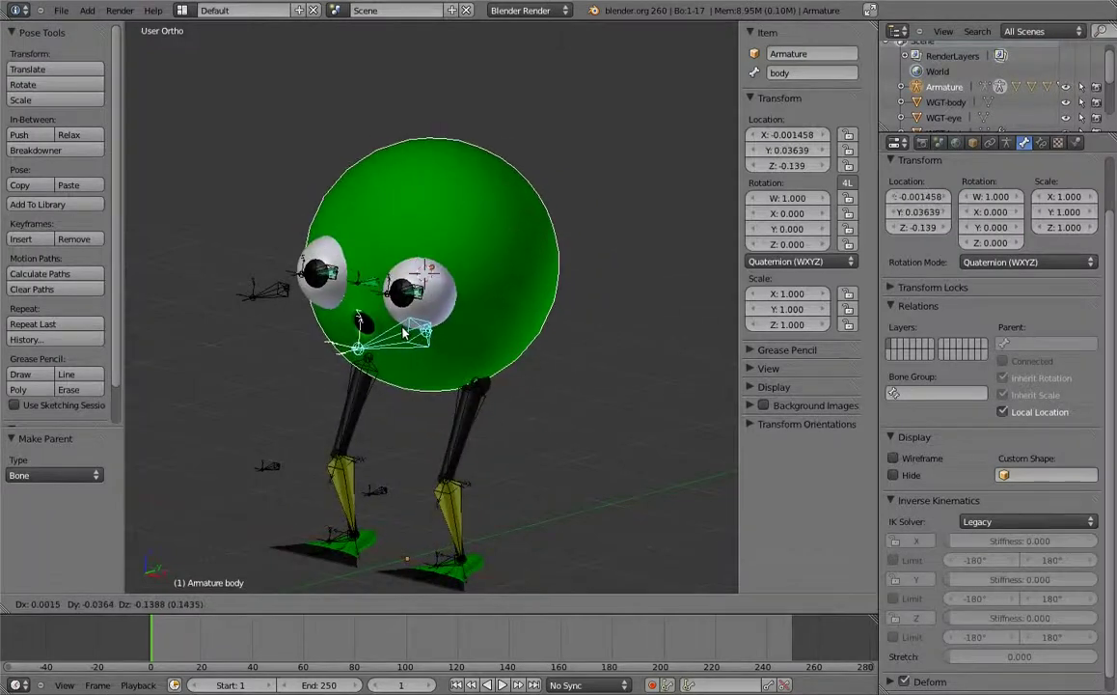
pyautogui.press('Escape')
pyautogui.hotkey('ctrl', 'z')
# Review the widget objects and set the body bone's custom shape to WGT-body.
pyautogui.moveTo(445, 545); pyautogui.dragTo(434, 207, button='middle')
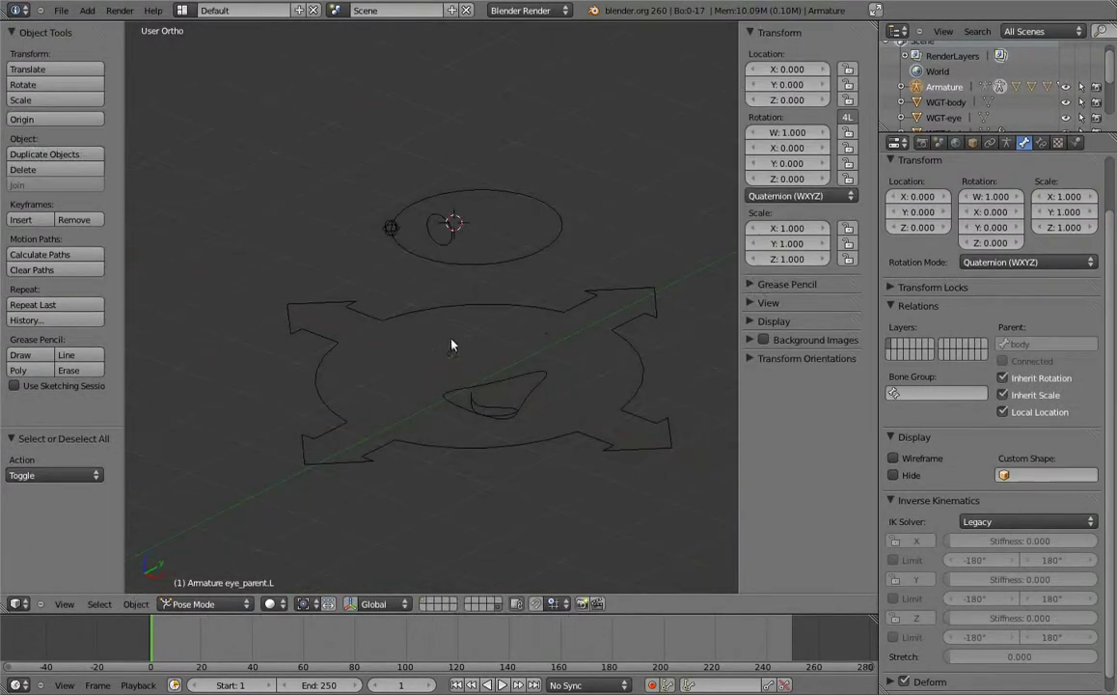
pyautogui.hotkey('ctrl', 'z')
pyautogui.scroll(2, 439, 289)
pyautogui.scroll(1, 446, 321)
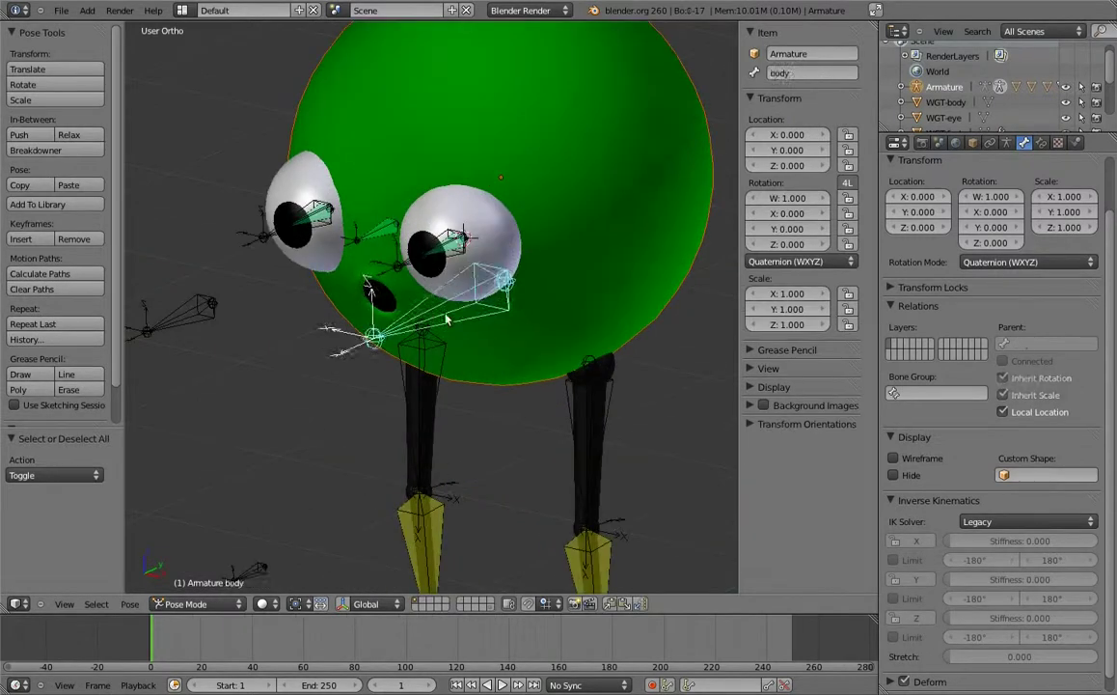
pyautogui.scroll(-1, 447, 321)
pyautogui.click(1036, 475)
pyautogui.write('wg')
pyautogui.click(1027, 498)
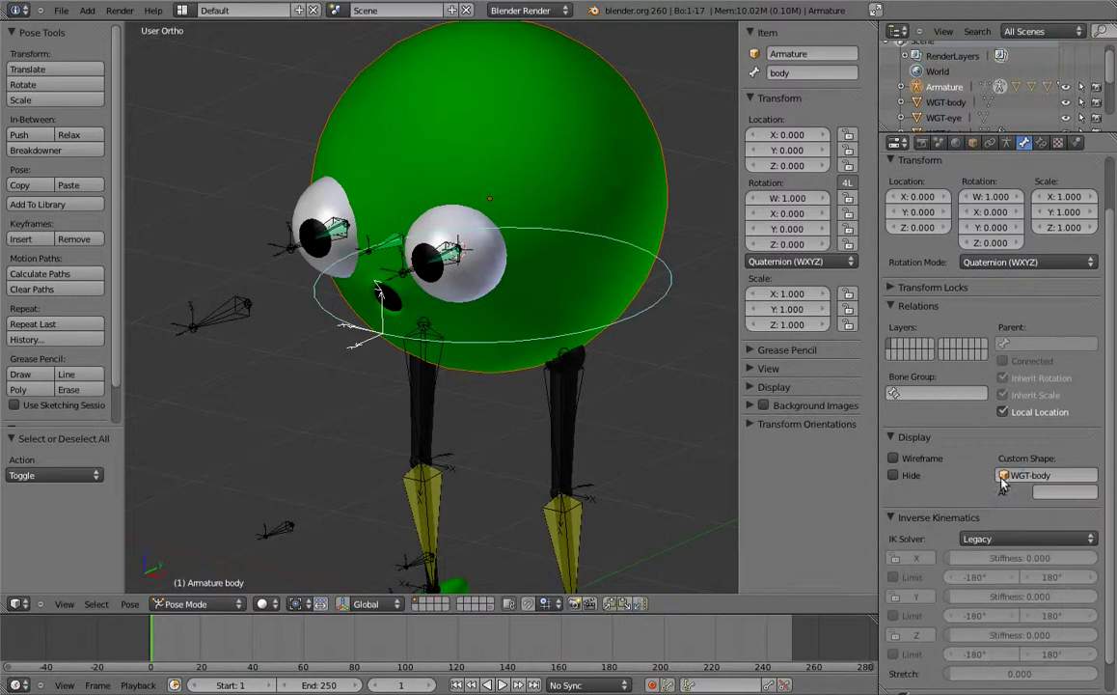
# Give the eye.L bone the WGT-eye custom shape.
pyautogui.scroll(-2, 514, 295)
pyautogui.moveTo(513, 296); pyautogui.dragTo(510, 261, button='middle')
pyautogui.rightClick(439, 224)
pyautogui.scroll(2, 461, 222)
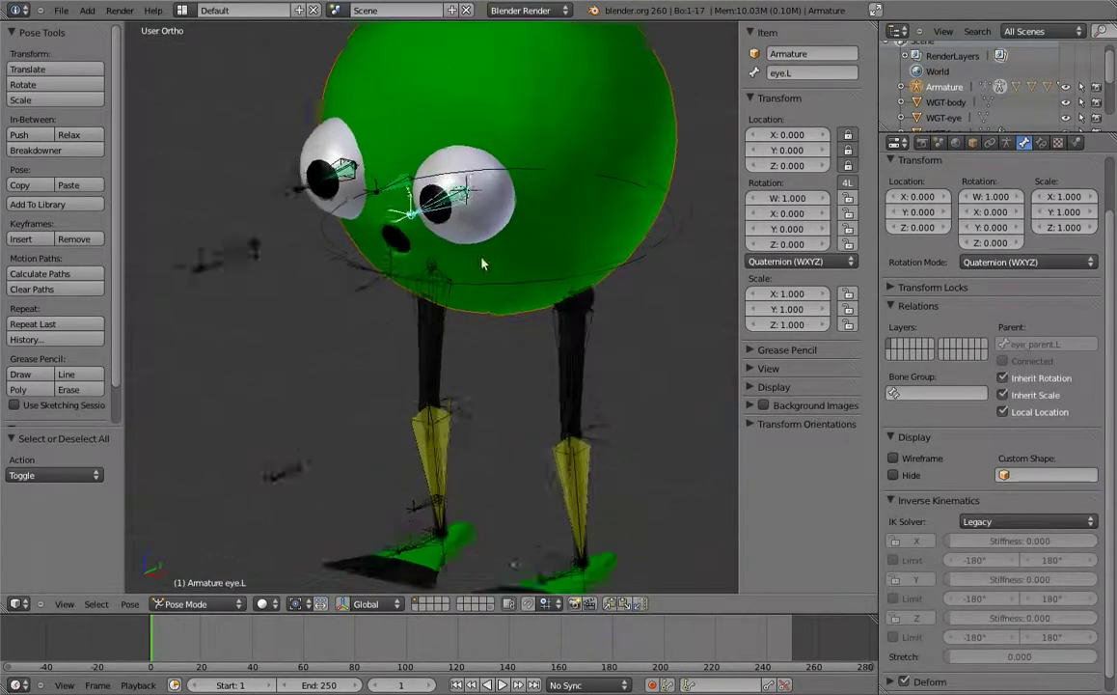
pyautogui.scroll(1, 481, 257)
pyautogui.click(1028, 474)
pyautogui.write('wg')
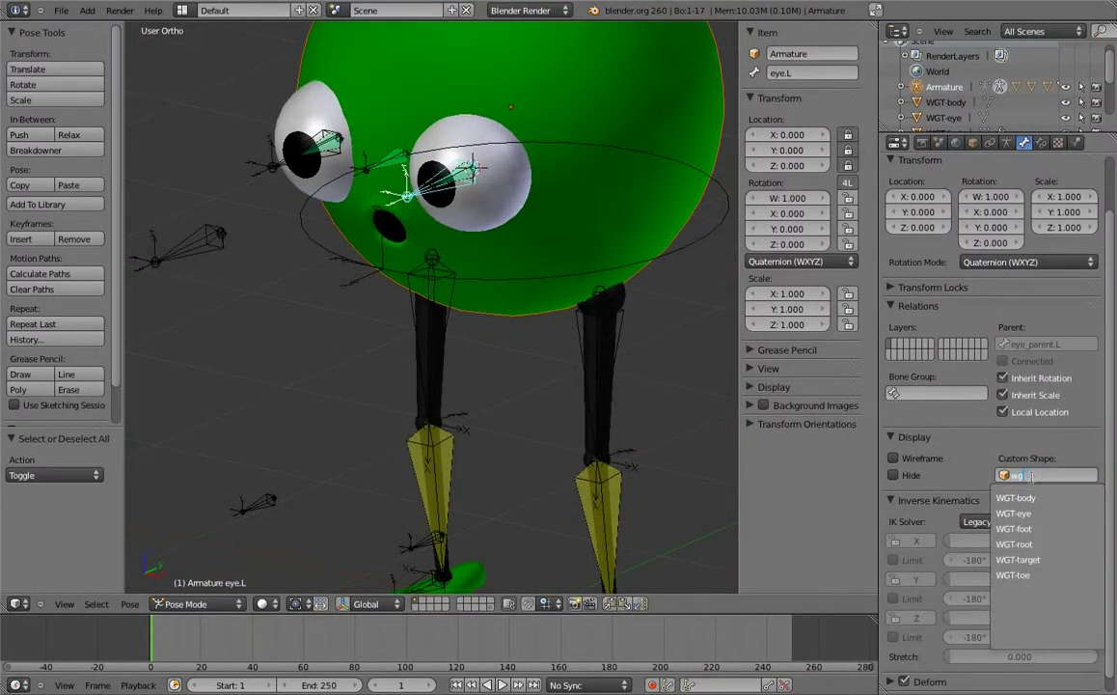
pyautogui.click(1013, 514)
pyautogui.rightClick(309, 150)
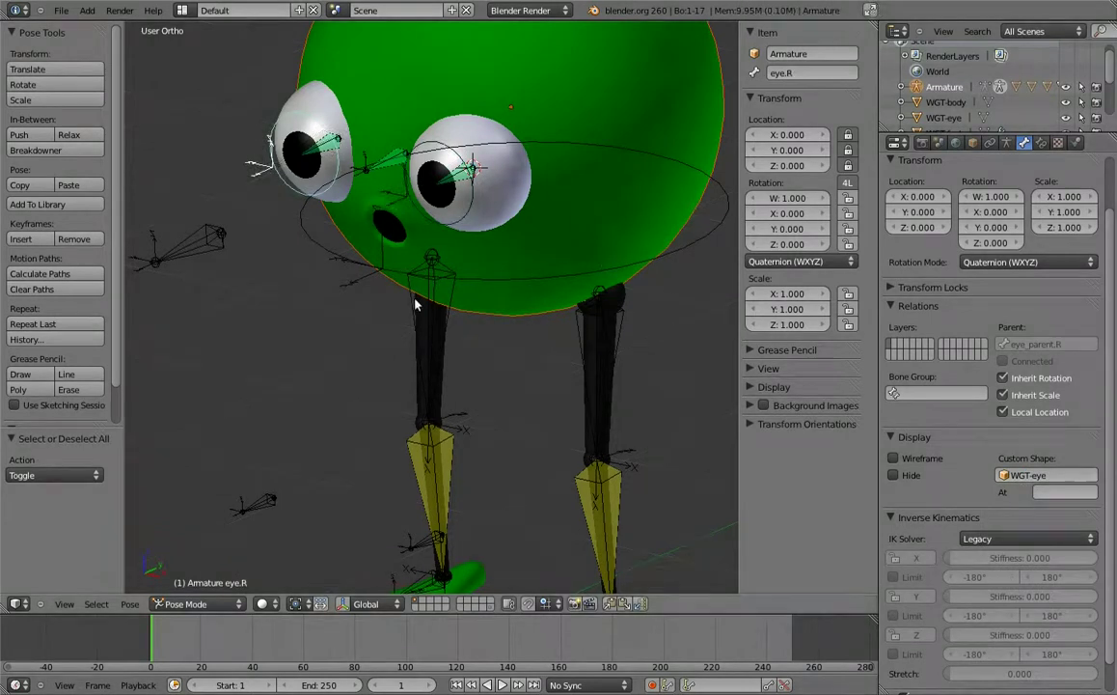
# Set WGT-target as the custom shape for the eye_target and knee_target.R bones.
pyautogui.scroll(-1, 417, 305)
pyautogui.moveTo(417, 305); pyautogui.dragTo(386, 280, button='middle')
pyautogui.rightClick(319, 251)
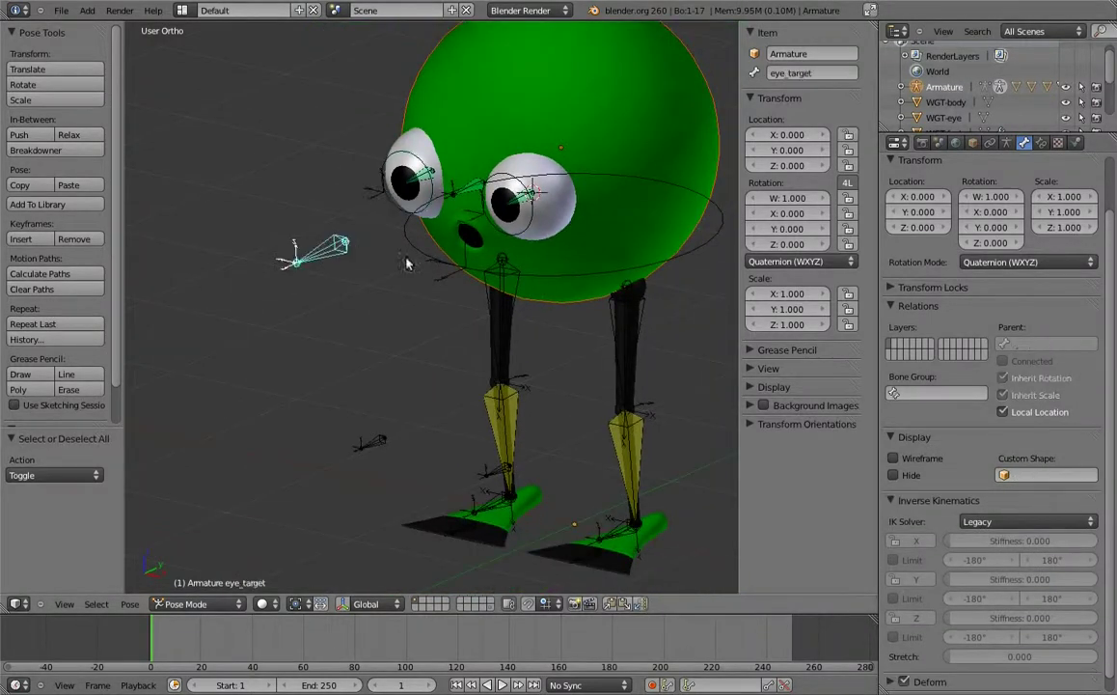
pyautogui.click(1022, 474)
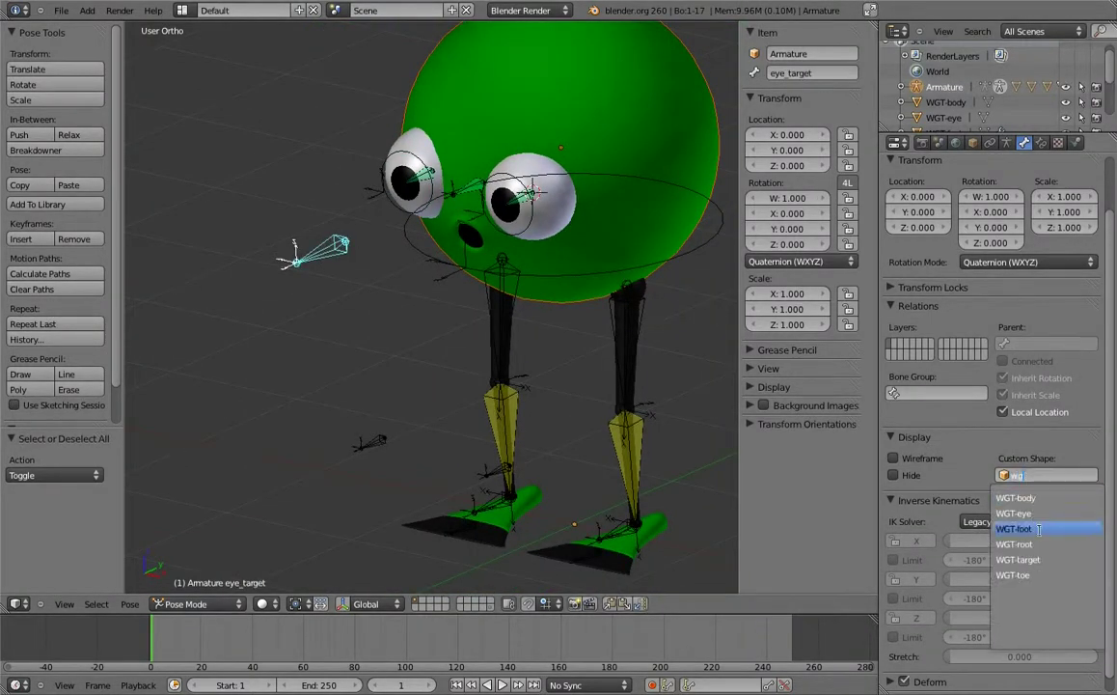
pyautogui.click(1018, 560)
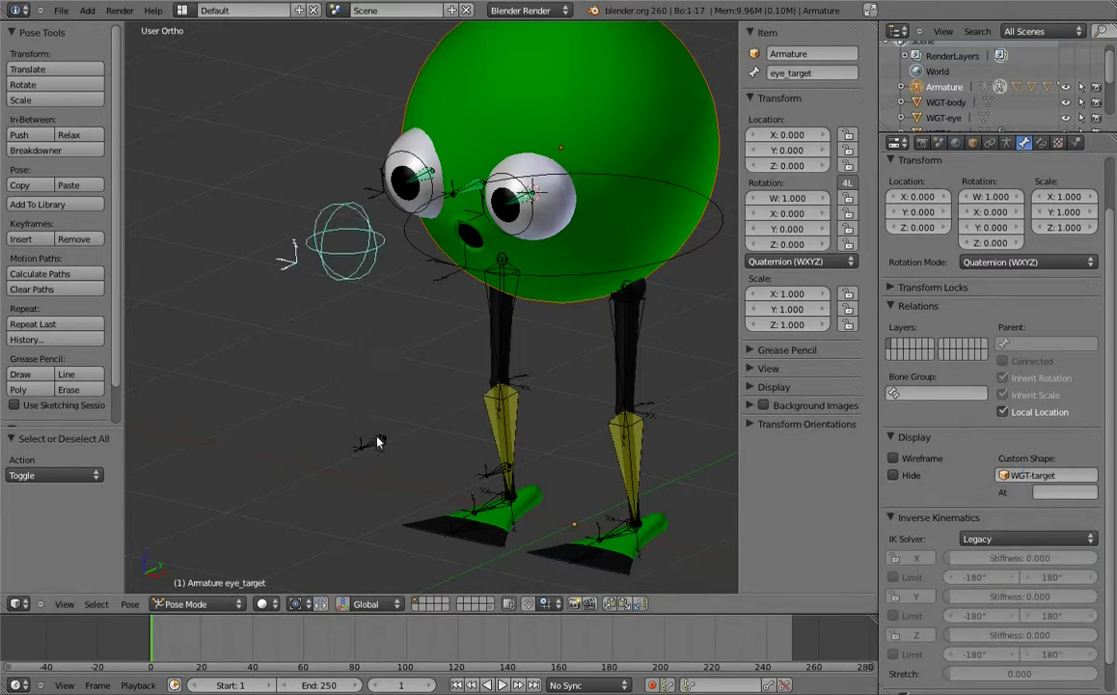
pyautogui.rightClick(372, 440)
pyautogui.click(1031, 476)
pyautogui.write('wgt')
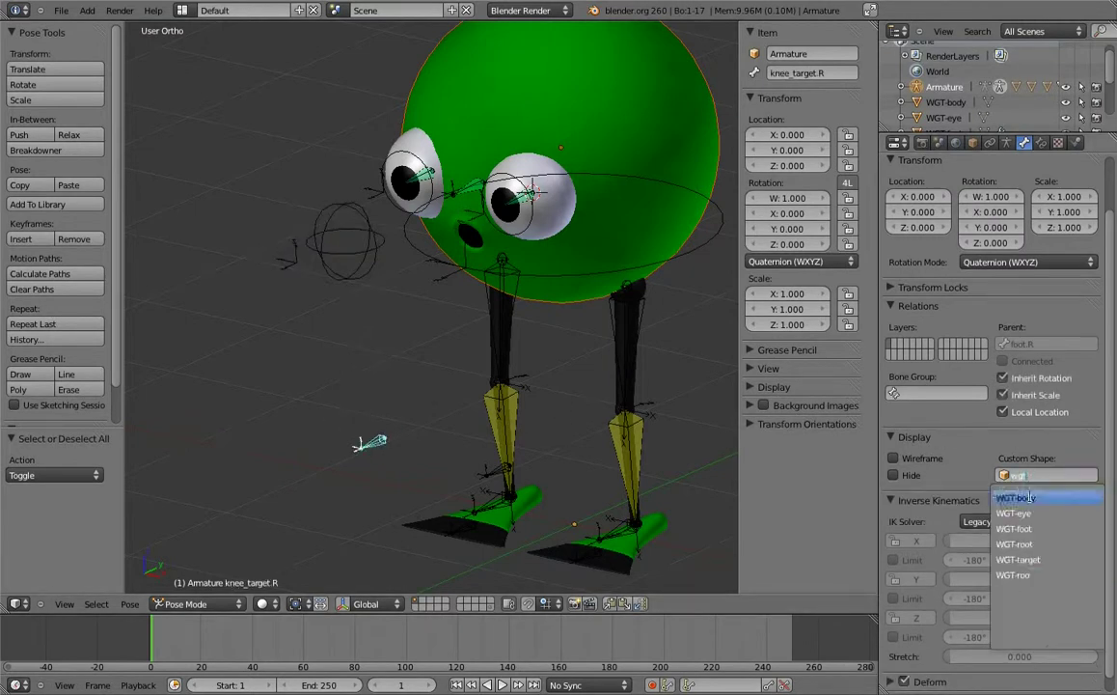
pyautogui.click(1040, 627)
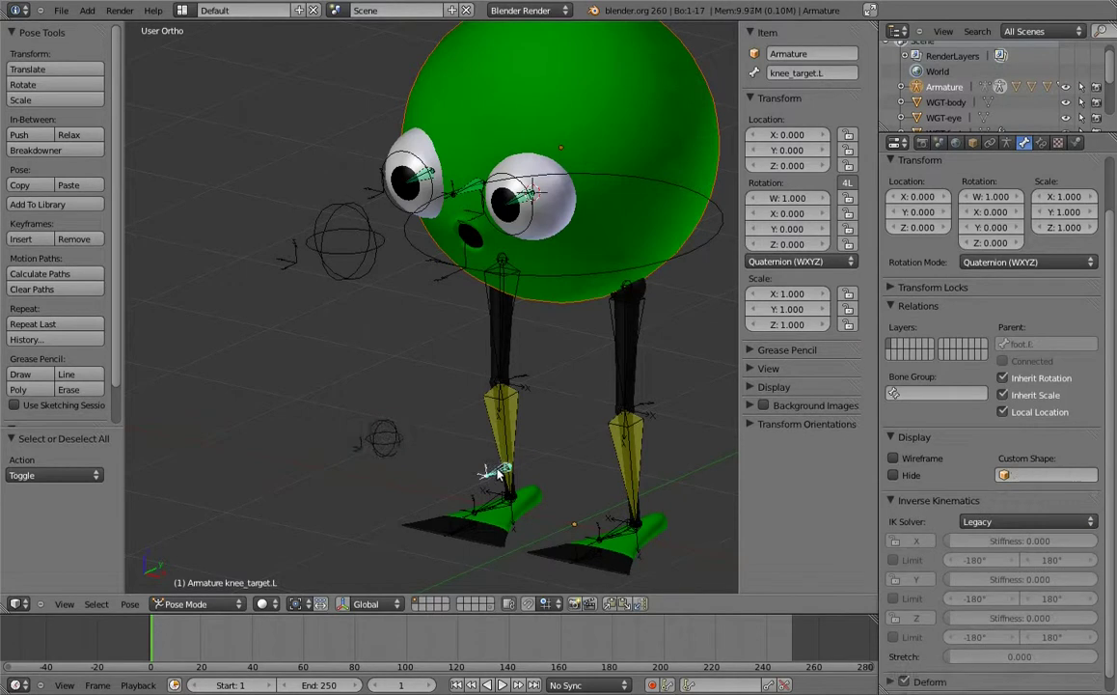
# Assign the WGT-foot custom shape to the foot.L bone.
pyautogui.scroll(3, 554, 366)
pyautogui.rightClick(581, 422)
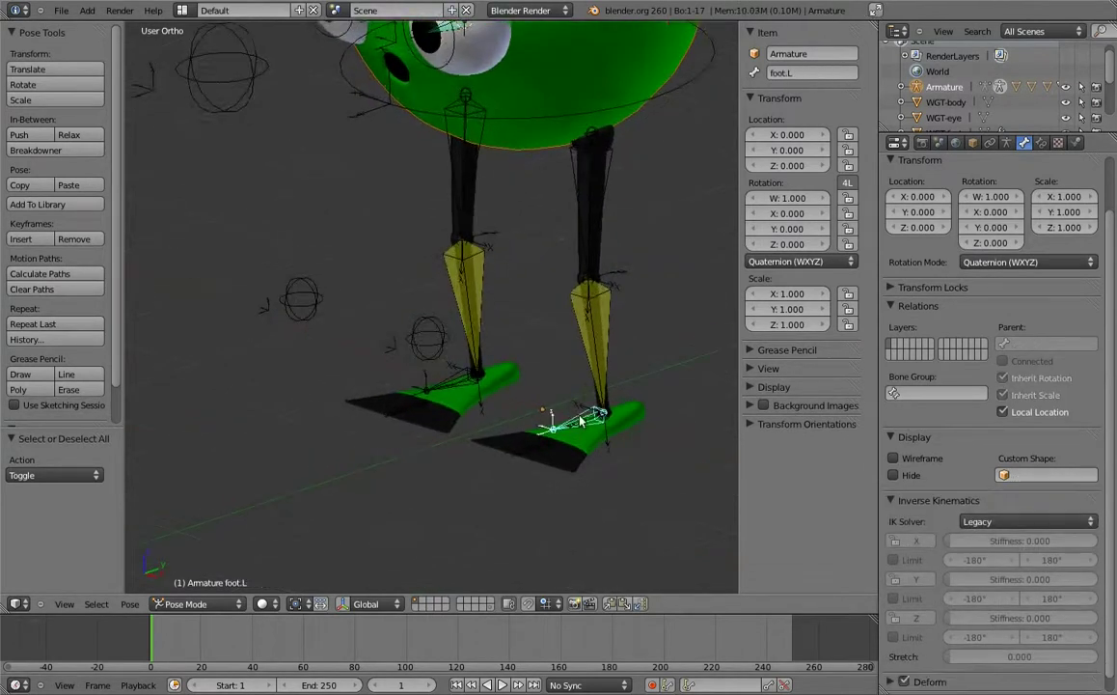
pyautogui.click(1026, 476)
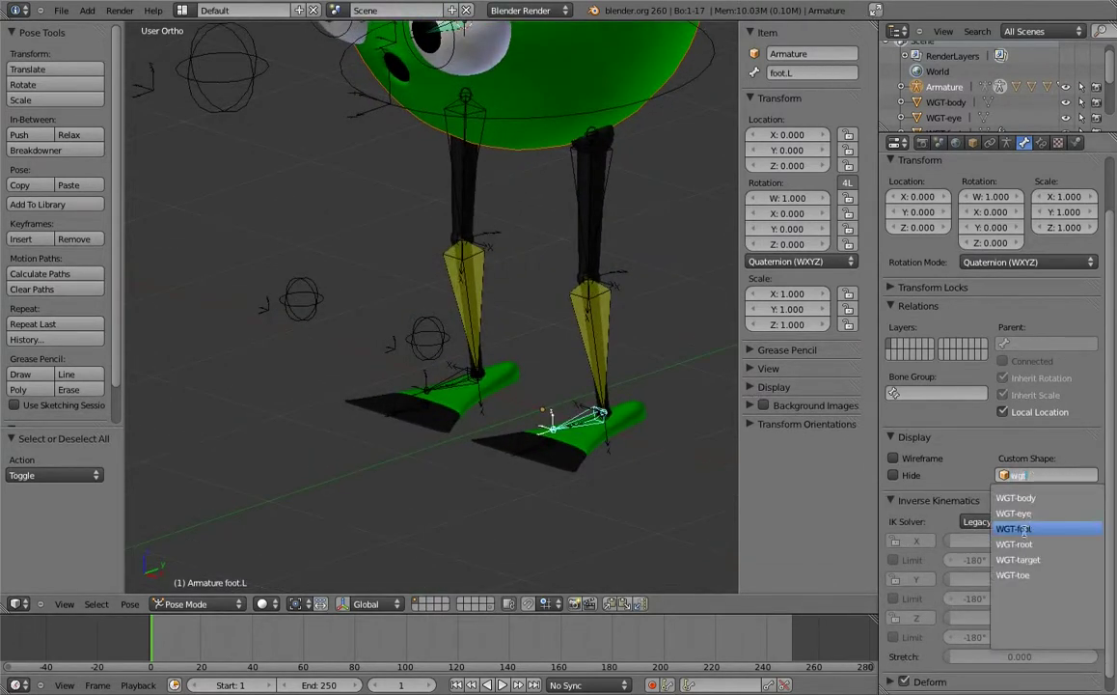
pyautogui.click(1013, 529)
pyautogui.rightClick(454, 397)
# Give the toe bones the WGT-toe custom shape and check the new widgets.
pyautogui.rightClick(531, 453)
pyautogui.click(1027, 460)
pyautogui.write('WGT')
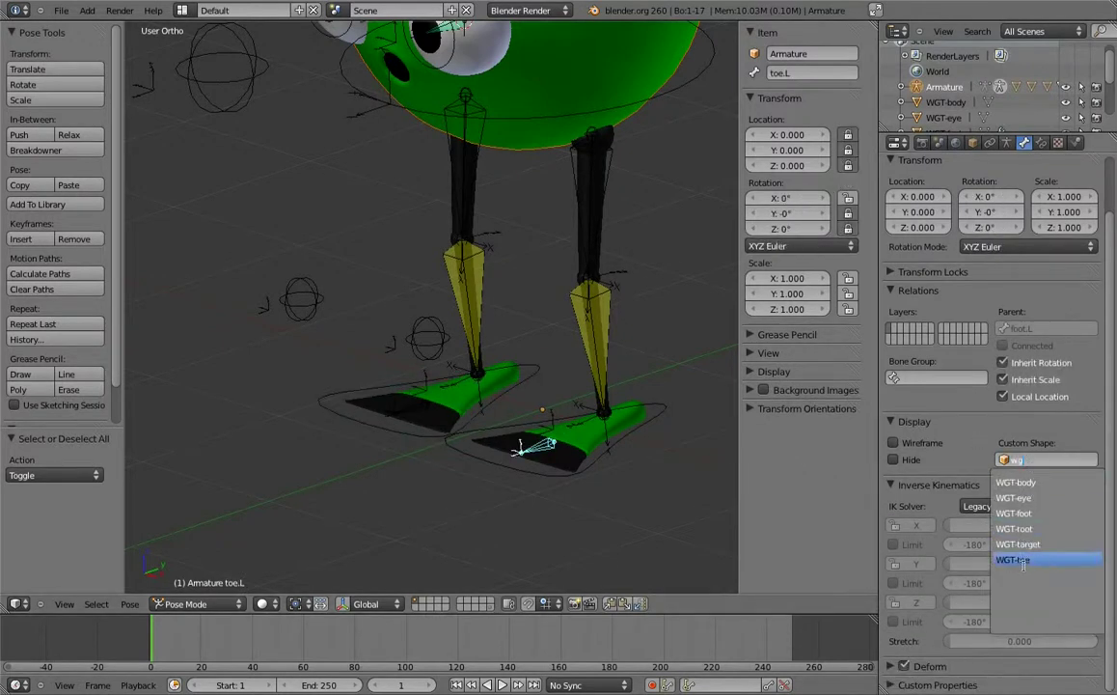
pyautogui.click(1023, 558)
pyautogui.rightClick(377, 409)
pyautogui.moveTo(569, 267)
pyautogui.mouseDown(button='middle')
pyautogui.moveTo(571, 307)
pyautogui.moveTo(549, 291)
pyautogui.moveTo(576, 309)
pyautogui.mouseUp(button='middle')
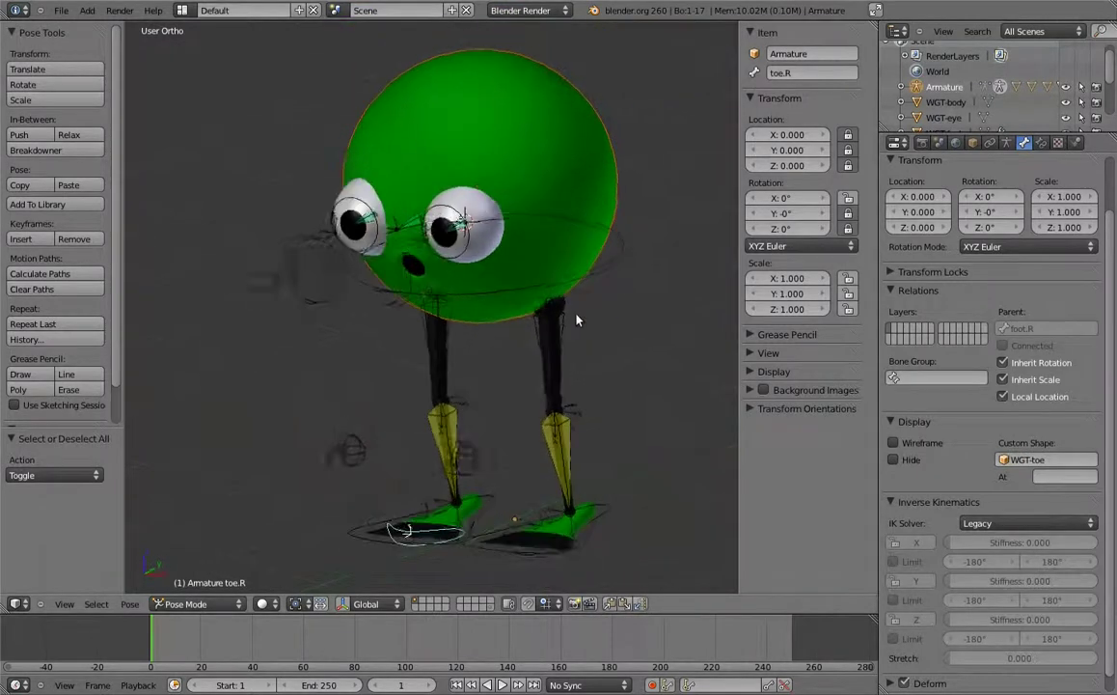
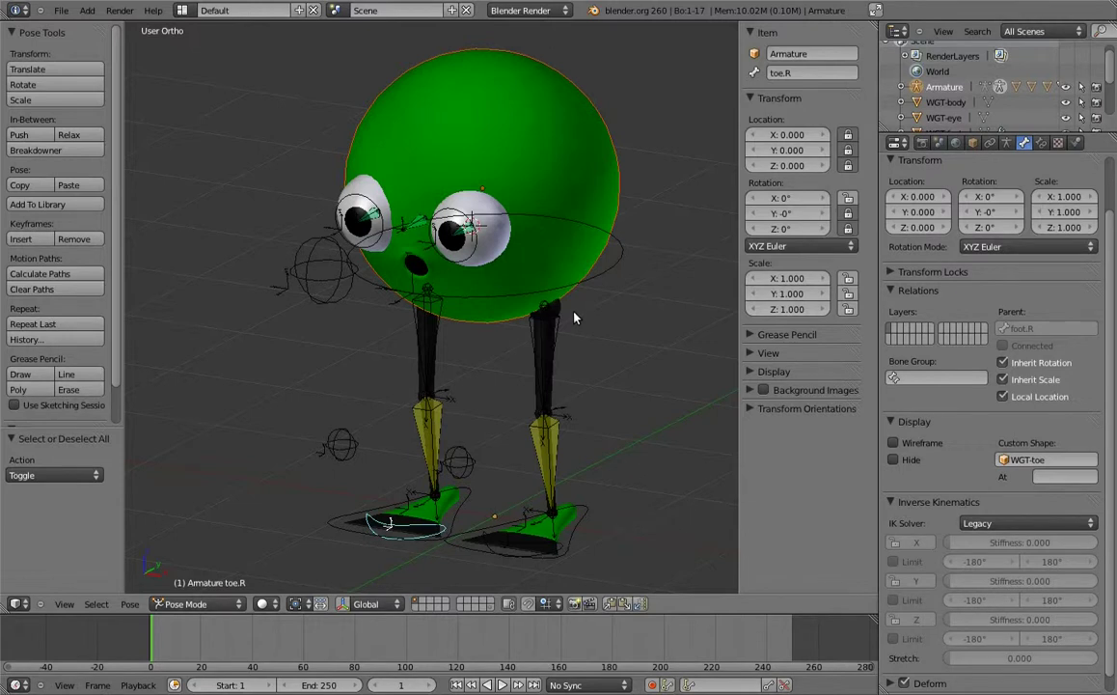
# Rename the left leg bones thigh.L and shin.L to MCH-thigh.L and MCH-shin.L.
pyautogui.rightClick(547, 359)
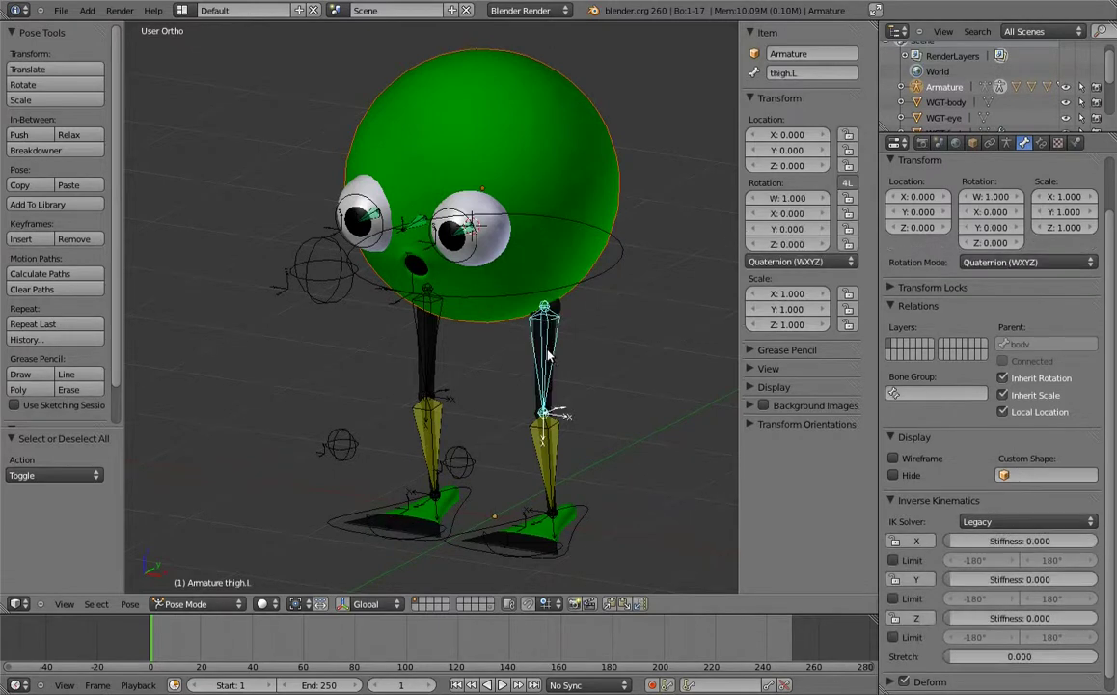
pyautogui.click(826, 75)
pyautogui.hotkey('ctrl', 'a')
pyautogui.press('Return')
pyautogui.rightClick(545, 451)
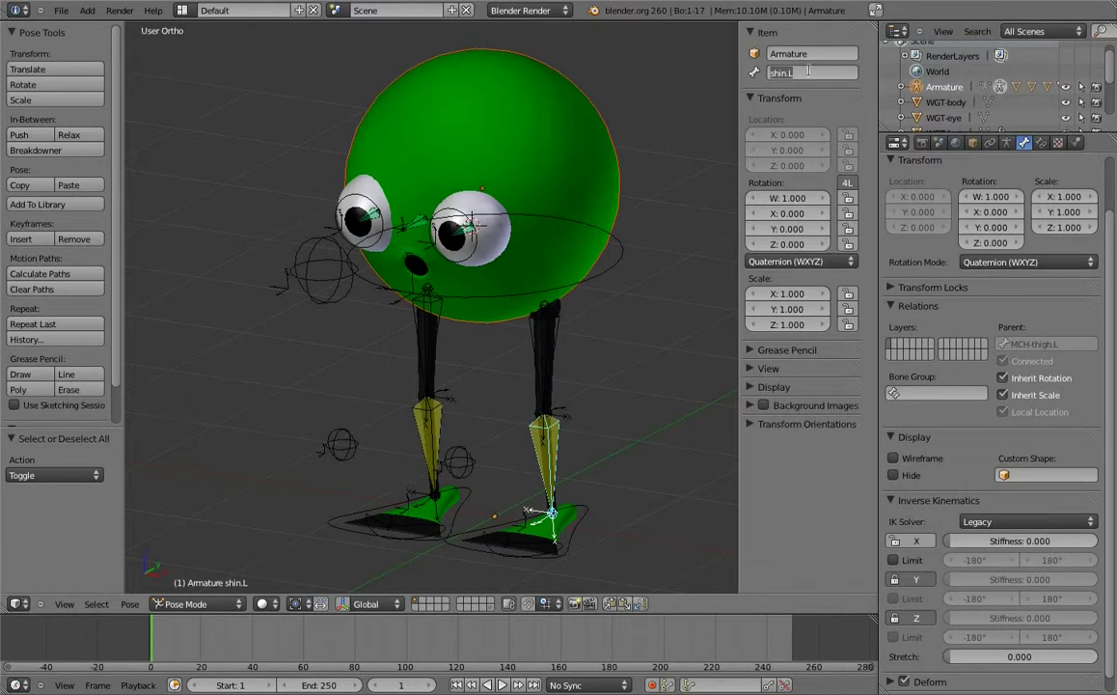
pyautogui.write('MCH-shin.L')
pyautogui.press('Return')
# Move all four MCH thigh and shin bones onto another bone layer to hide them.
pyautogui.rightClick(412, 388)
pyautogui.rightClick(429, 374)
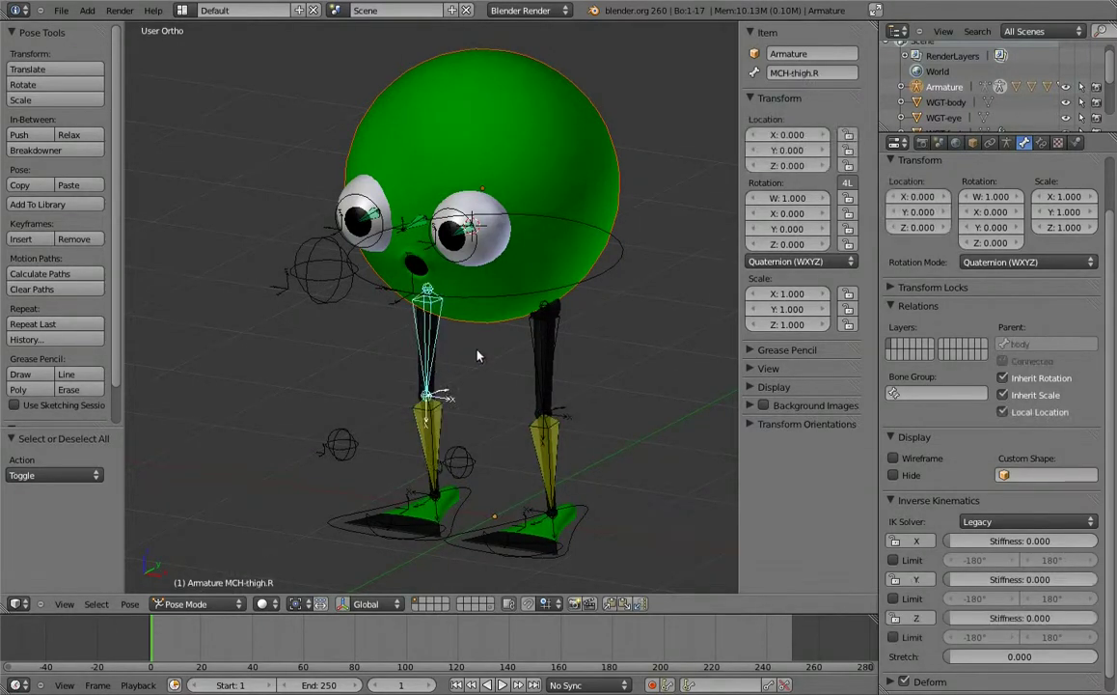
pyautogui.keyDown('shift'); pyautogui.rightClick(547, 358); pyautogui.keyUp('shift')
pyautogui.keyDown('shift'); pyautogui.rightClick(543, 451); pyautogui.keyUp('shift')
pyautogui.keyDown('shift'); pyautogui.rightClick(432, 412); pyautogui.keyUp('shift')
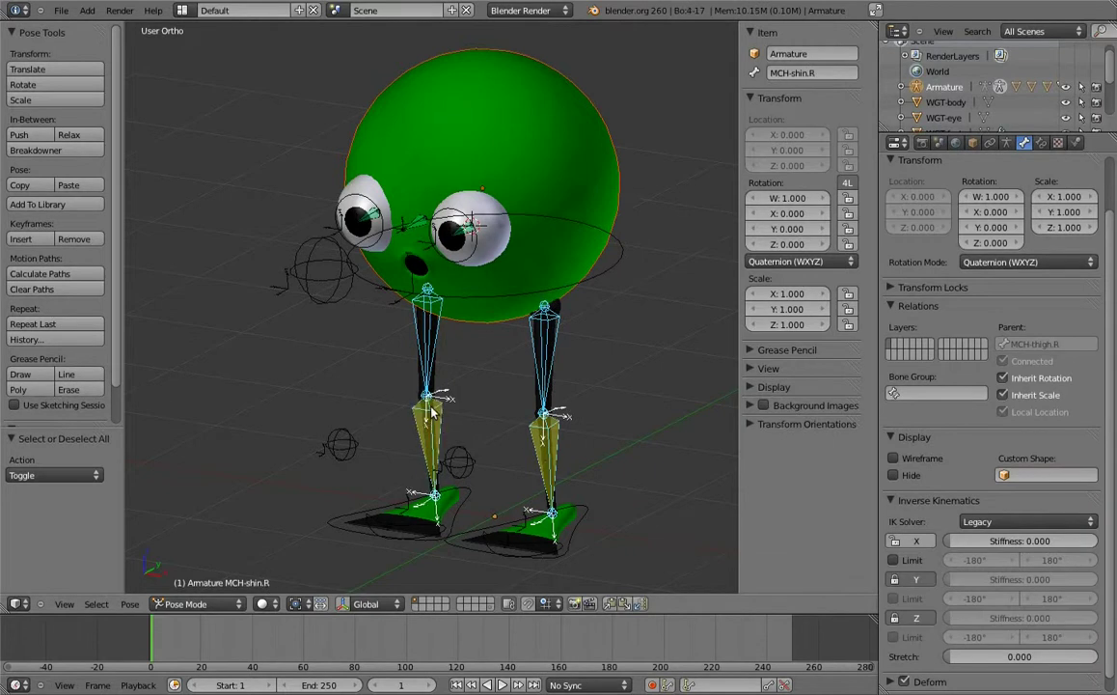
pyautogui.press('m')
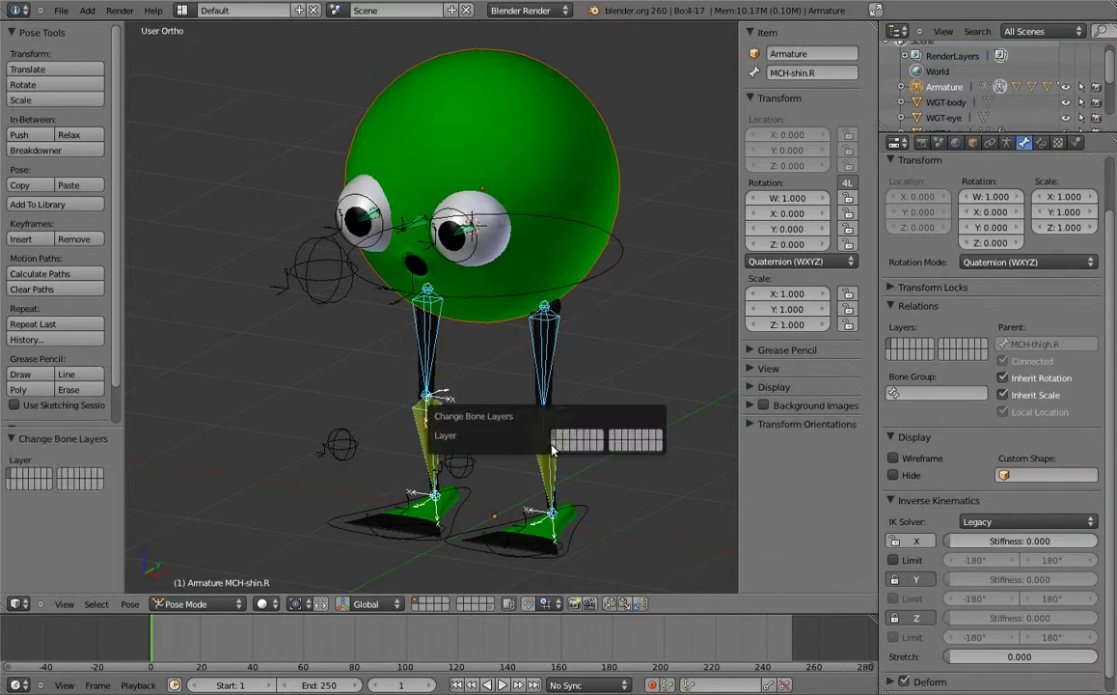
pyautogui.click(555, 445)
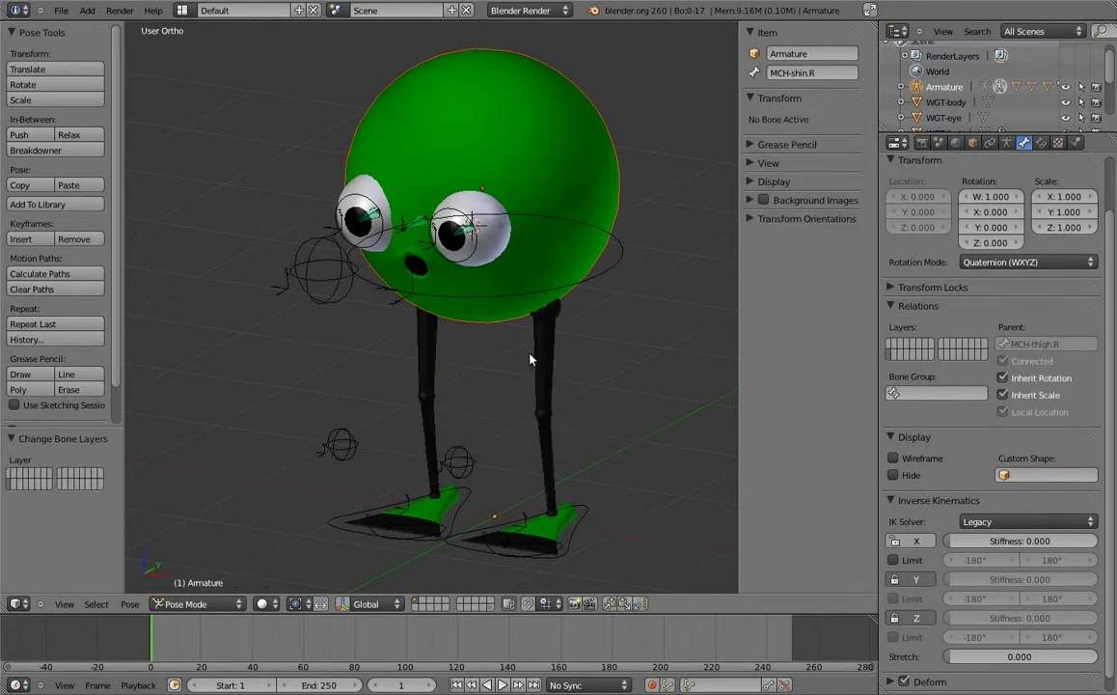
# Move both eye_parent bones and the middle head bone onto a hidden bone layer.
pyautogui.scroll(3, 463, 270)
pyautogui.scroll(1, 468, 316)
pyautogui.moveTo(468, 315); pyautogui.dragTo(338, 261, button='middle')
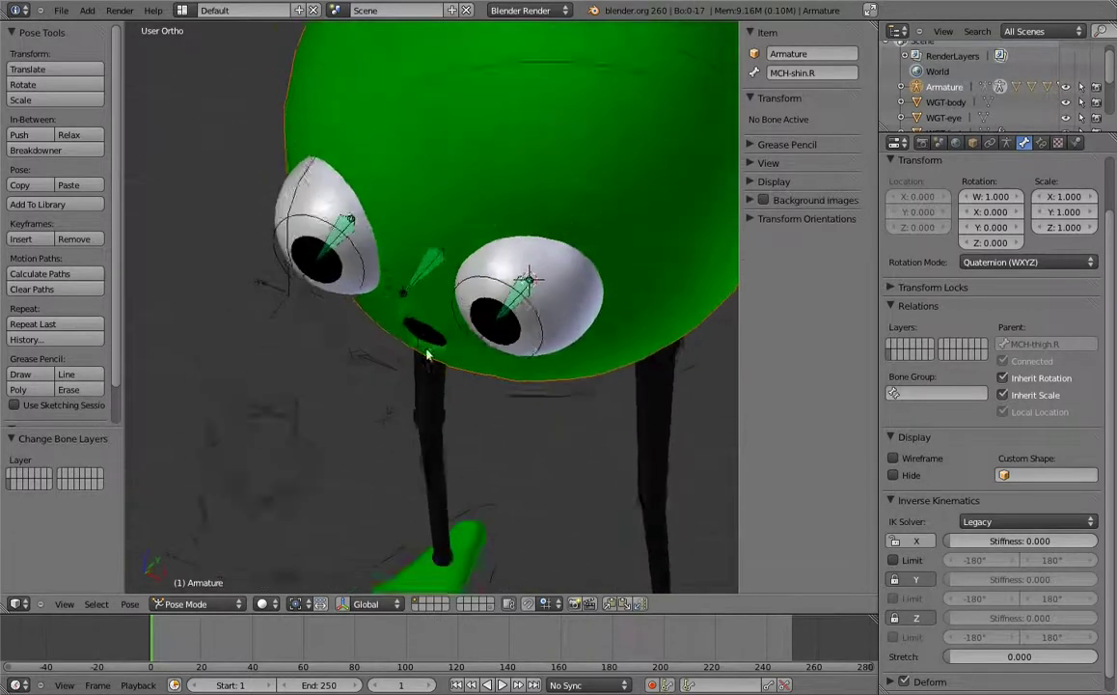
pyautogui.rightClick(316, 210)
pyautogui.click(796, 76)
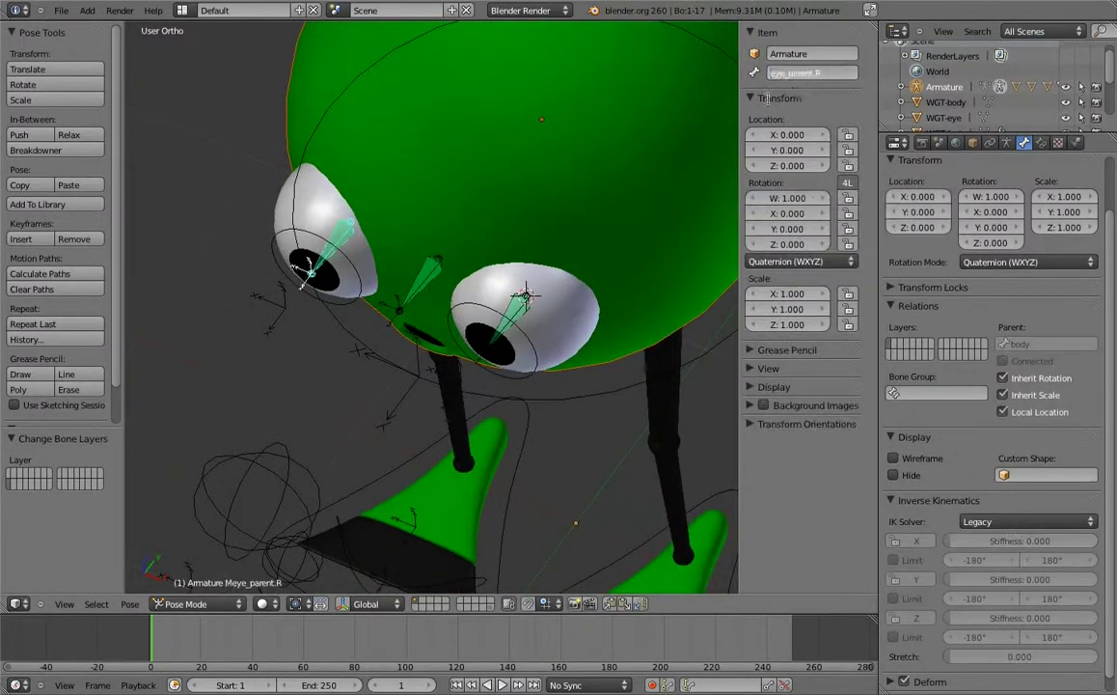
pyautogui.keyDown('shift'); pyautogui.rightClick(350, 231); pyautogui.keyUp('shift')
pyautogui.keyDown('shift'); pyautogui.rightClick(410, 289); pyautogui.keyUp('shift')
pyautogui.keyDown('shift'); pyautogui.rightClick(525, 301); pyautogui.keyUp('shift')
pyautogui.press('m')
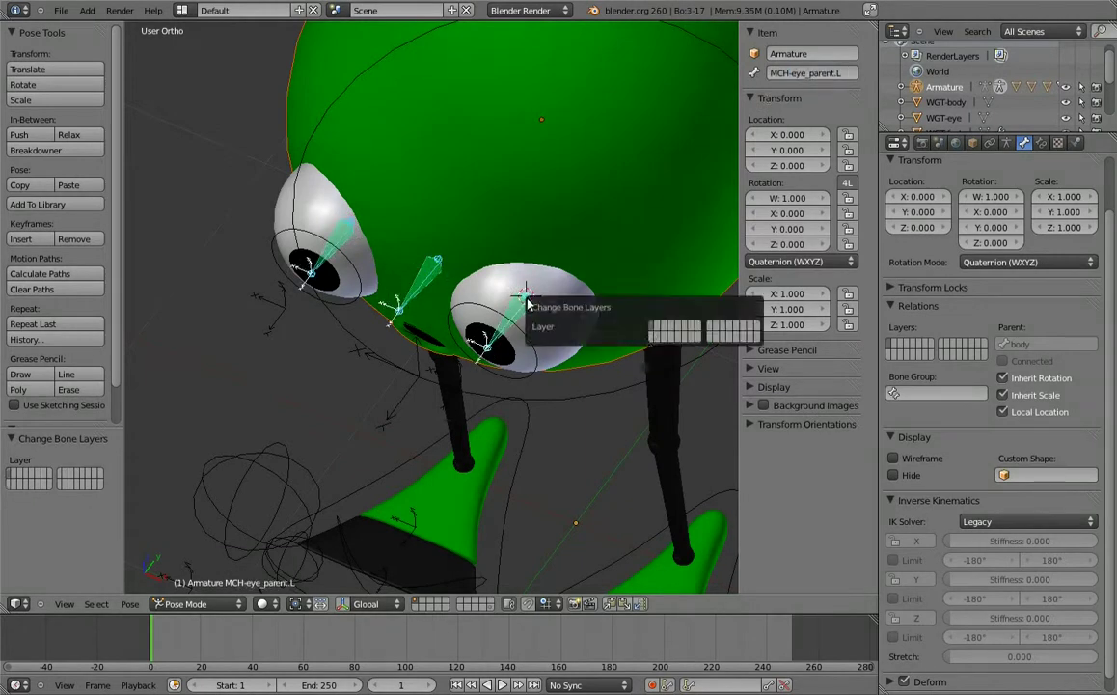
pyautogui.click(653, 330)
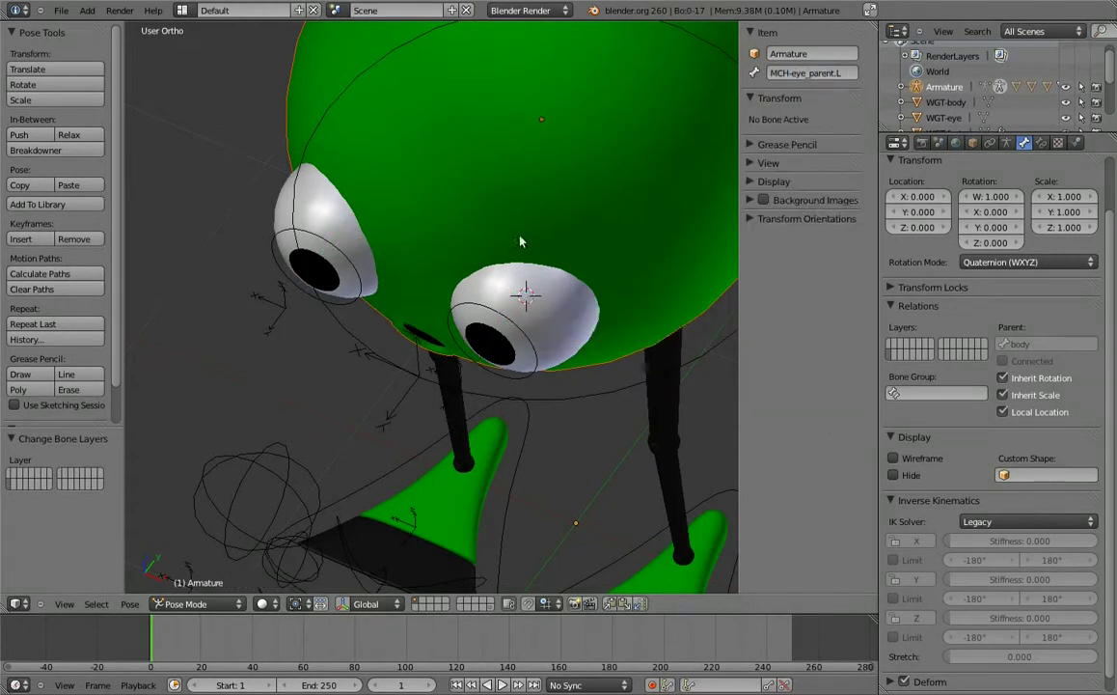
pyautogui.moveTo(520, 241)
pyautogui.mouseDown(button='middle')
pyautogui.moveTo(430, 288)
pyautogui.moveTo(311, 257)
pyautogui.moveTo(543, 299)
pyautogui.moveTo(543, 254)
pyautogui.moveTo(555, 242)
pyautogui.mouseUp(button='middle')
pyautogui.scroll(-3, 430, 288)
pyautogui.scroll(-1, 544, 253)
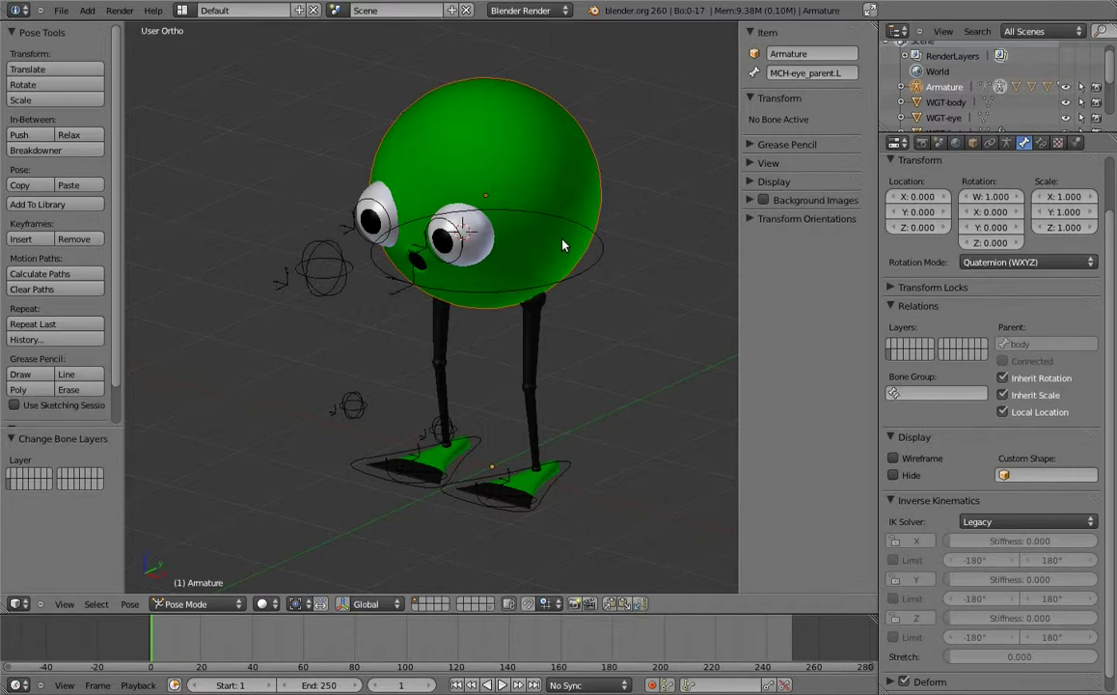
# Add a new bone named root at the world centre in Edit Mode.
pyautogui.hotkey('ctrl', 'Tab')
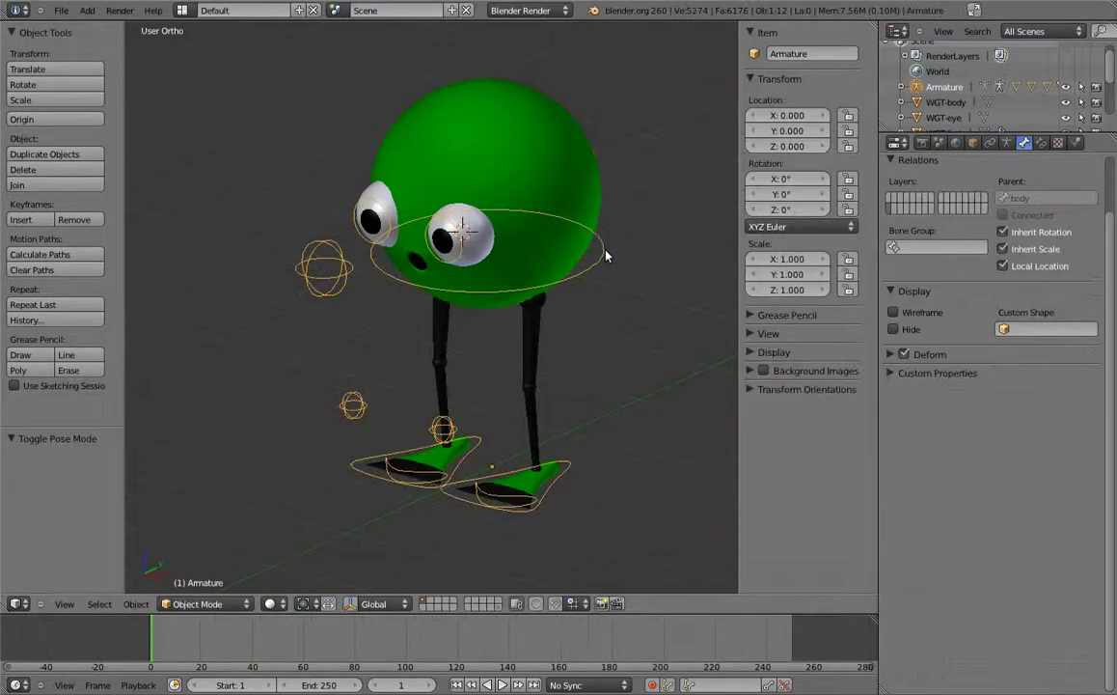
pyautogui.press('Tab')
pyautogui.hotkey('shift', 's')
pyautogui.click(494, 436)
pyautogui.press('KP_3')
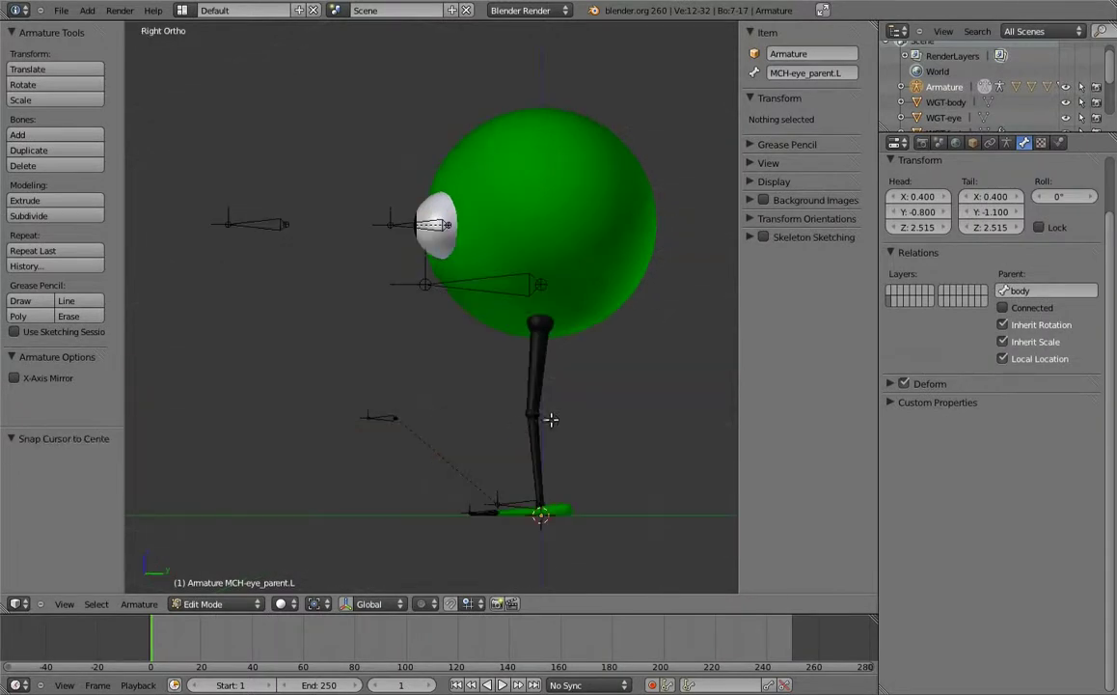
pyautogui.hotkey('shift', 'a')
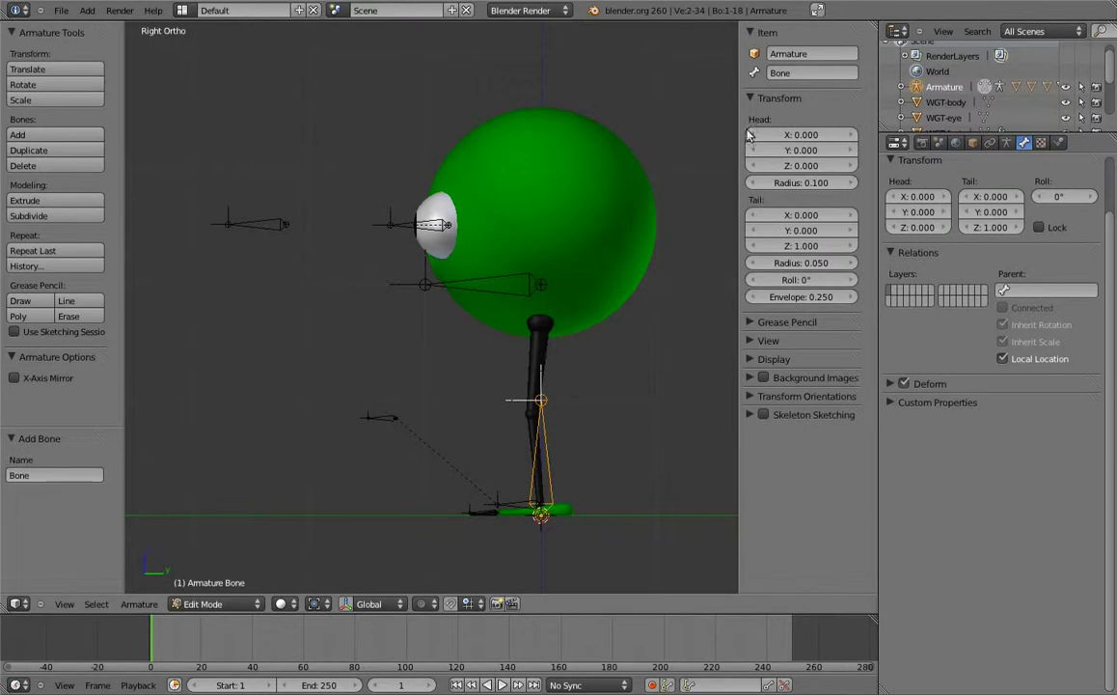
pyautogui.click(784, 72)
pyautogui.write('root')
pyautogui.press('Return')
# Lay the root bone flat along the ground and set its roll to 0°.
pyautogui.press('a')
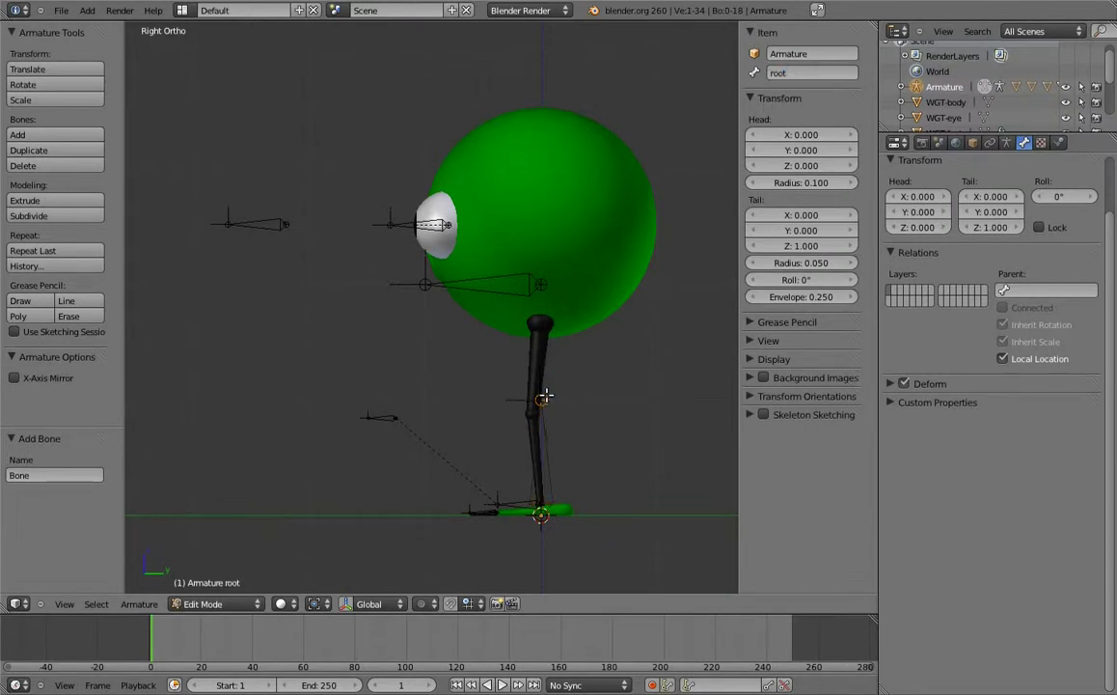
pyautogui.press('g')
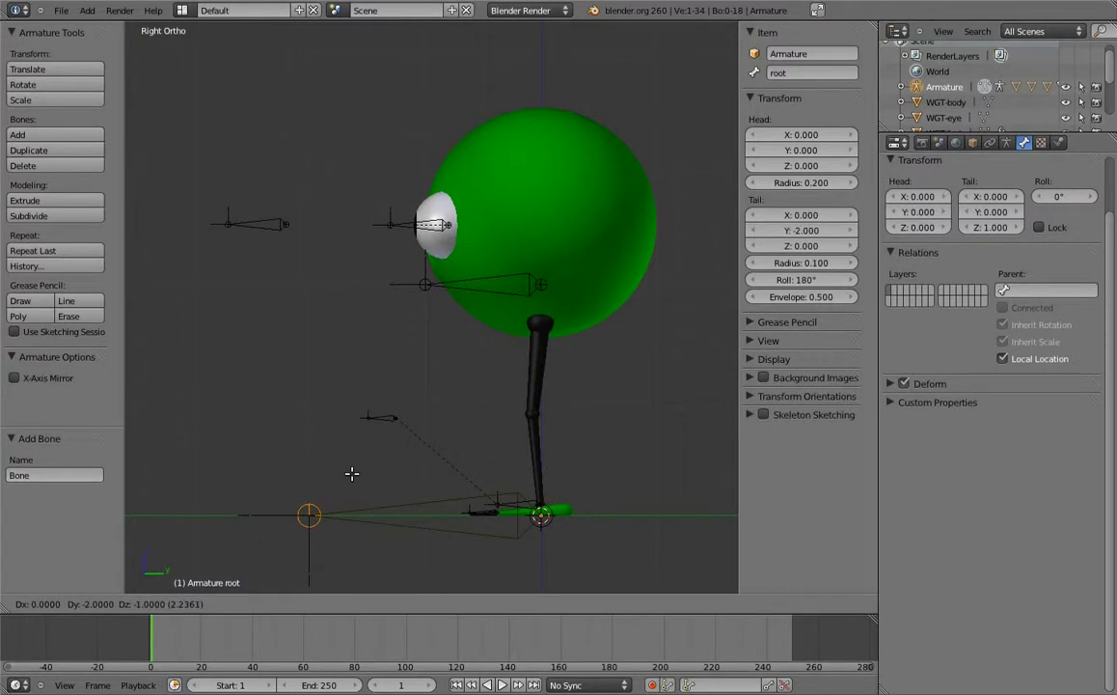
pyautogui.click(359, 478)
pyautogui.rightClick(386, 497)
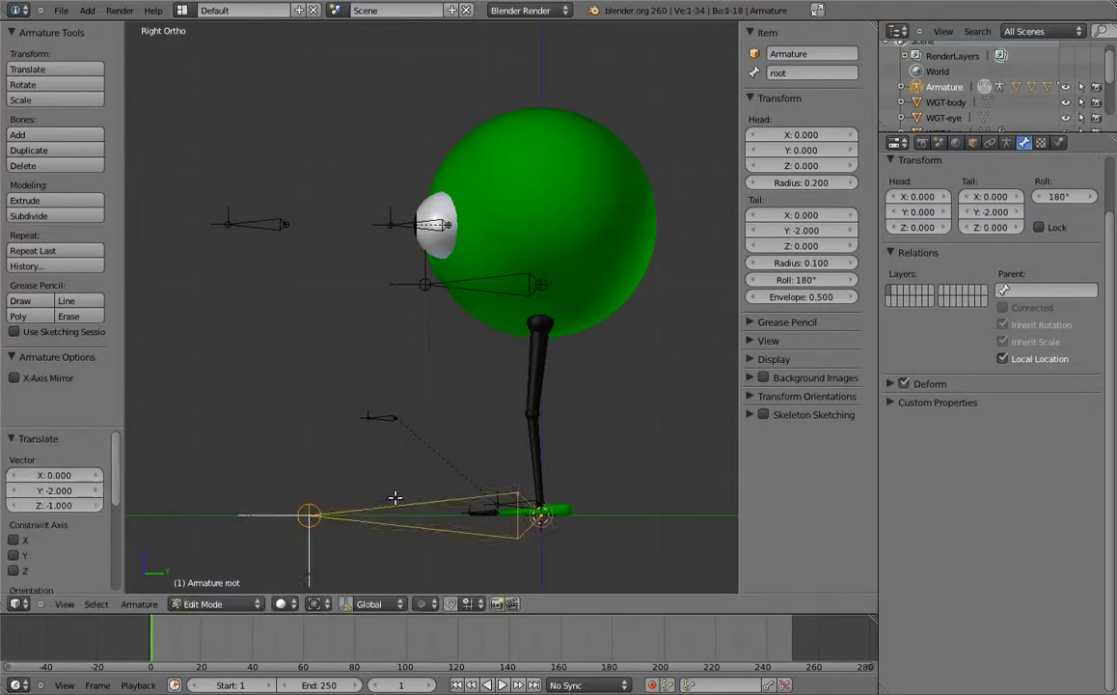
pyautogui.press('KP_1')
pyautogui.hotkey('ctrl', 'r')
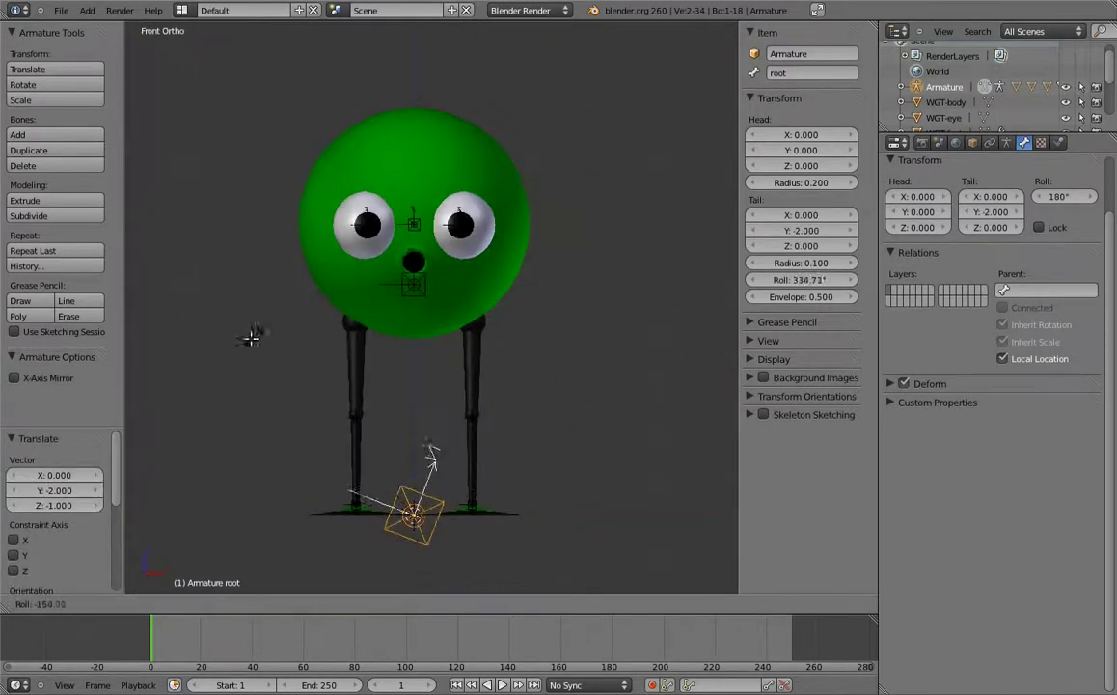
pyautogui.click(203, 417)
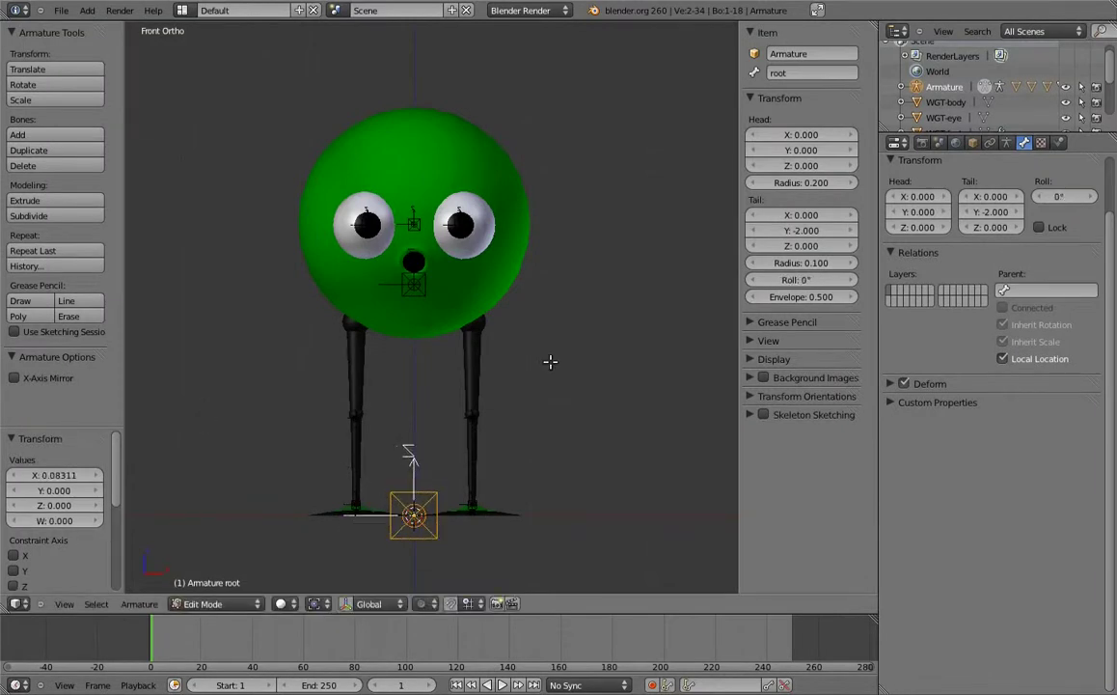
# Parent the foot, target and body bones to root using Keep Offset.
pyautogui.moveTo(547, 363)
pyautogui.mouseDown(button='middle')
pyautogui.moveTo(465, 379)
pyautogui.moveTo(488, 472)
pyautogui.mouseUp(button='middle')
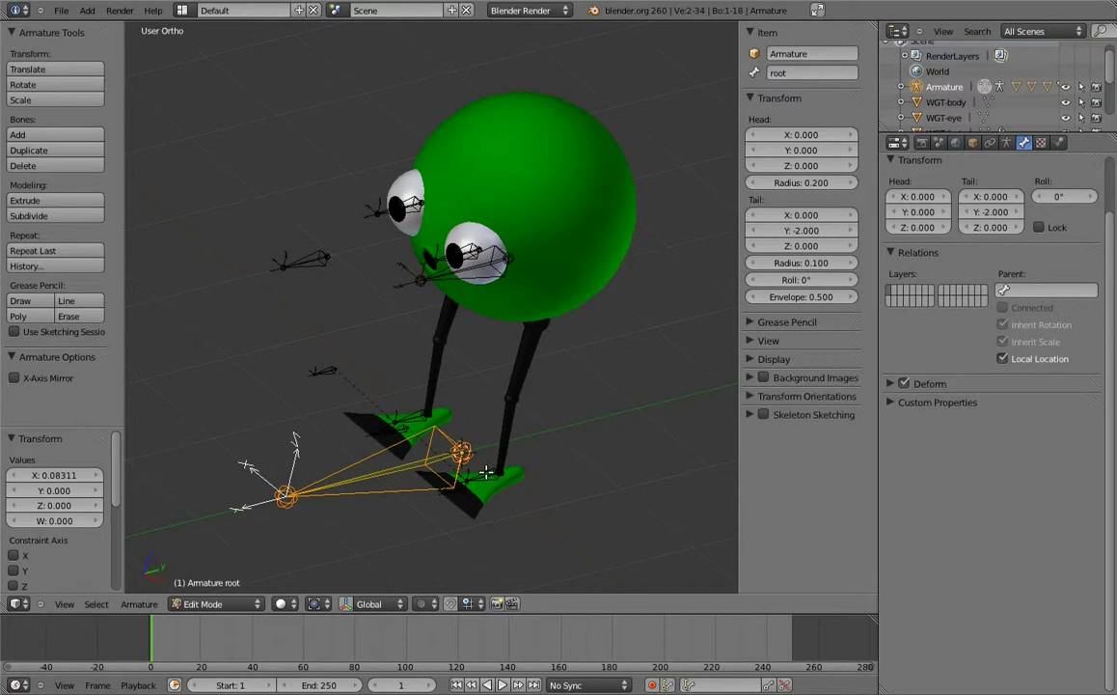
pyautogui.rightClick(436, 424)
pyautogui.hotkey('ctrl', 'shift', 'm')
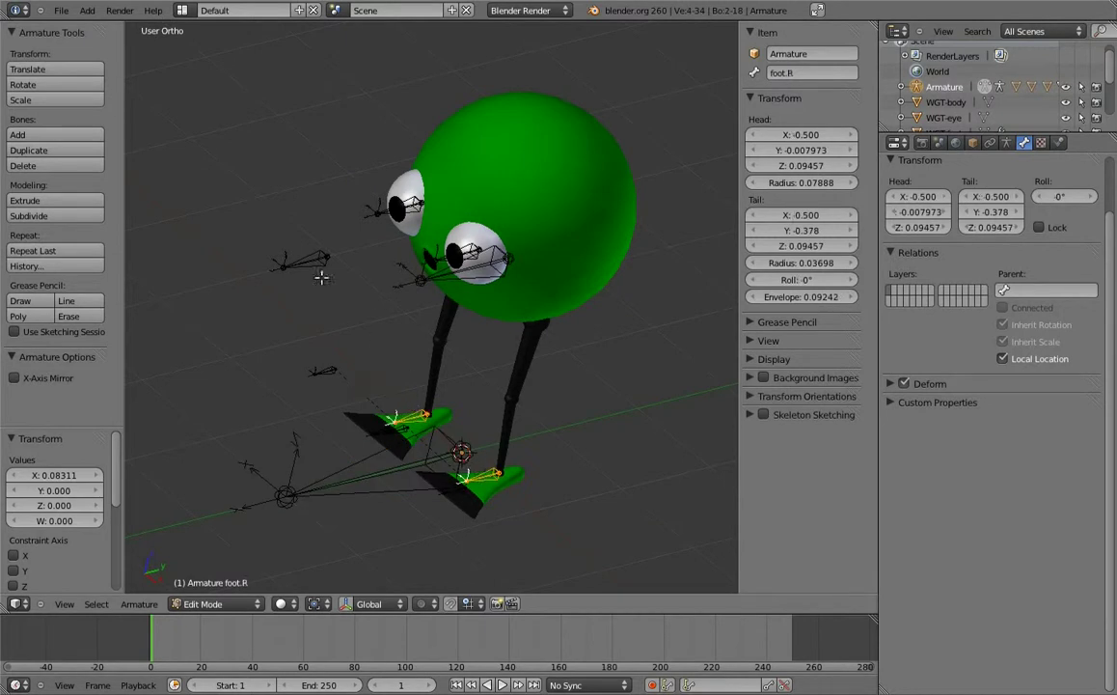
pyautogui.keyDown('shift'); pyautogui.rightClick(282, 249); pyautogui.keyUp('shift')
pyautogui.keyDown('shift'); pyautogui.rightClick(449, 247); pyautogui.keyUp('shift')
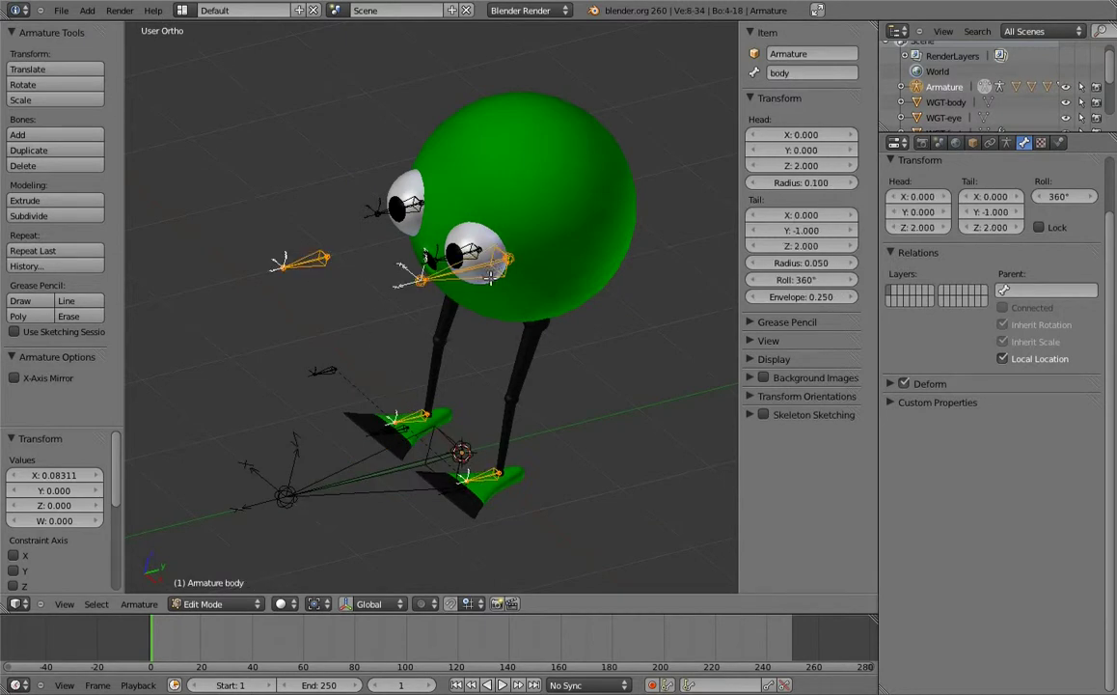
pyautogui.keyDown('shift'); pyautogui.rightClick(352, 468); pyautogui.keyUp('shift')
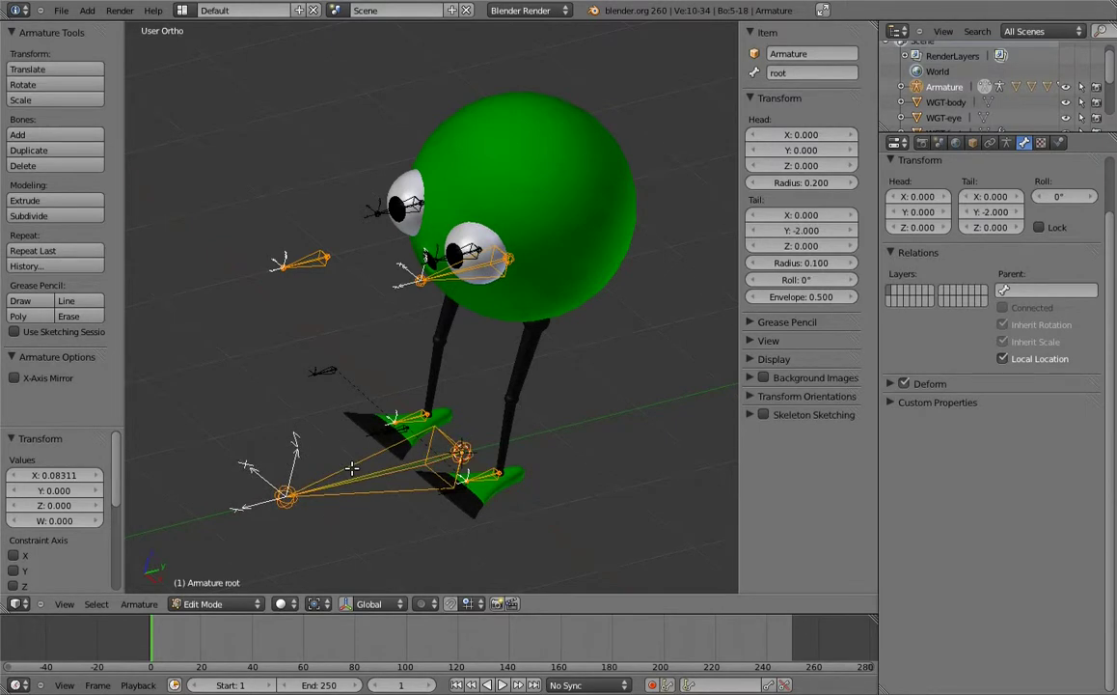
pyautogui.hotkey('ctrl', 'p')
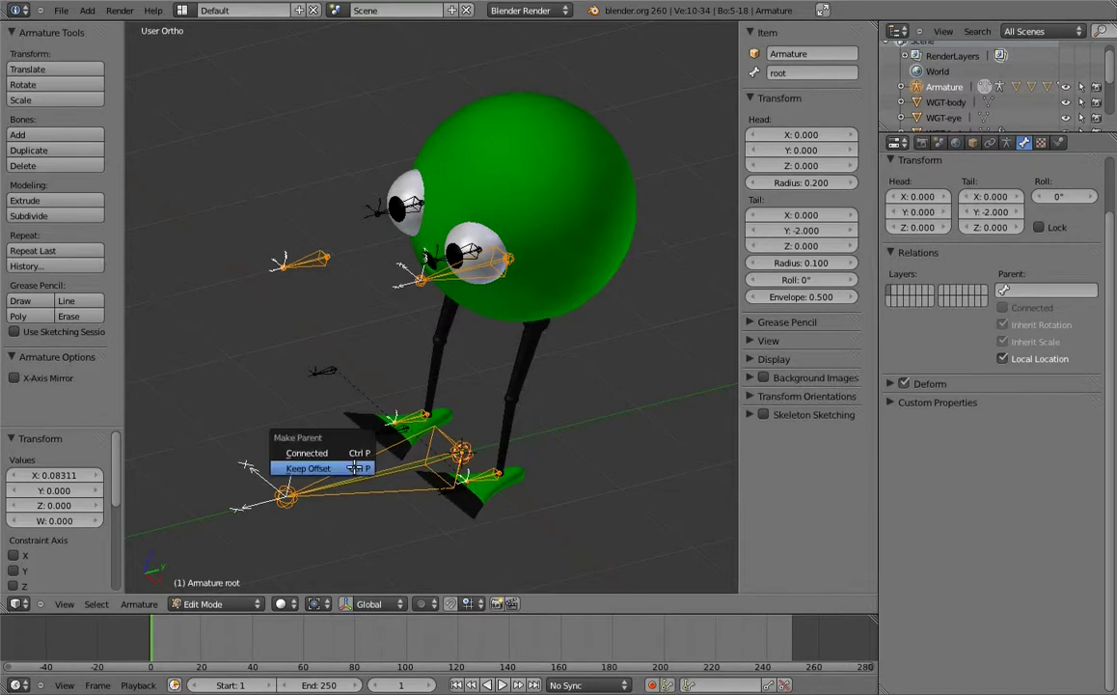
pyautogui.click(348, 468)
# In Pose Mode, set the root bone's custom shape to WGT-root, found by searching 'wgt'.
pyautogui.press('Tab')
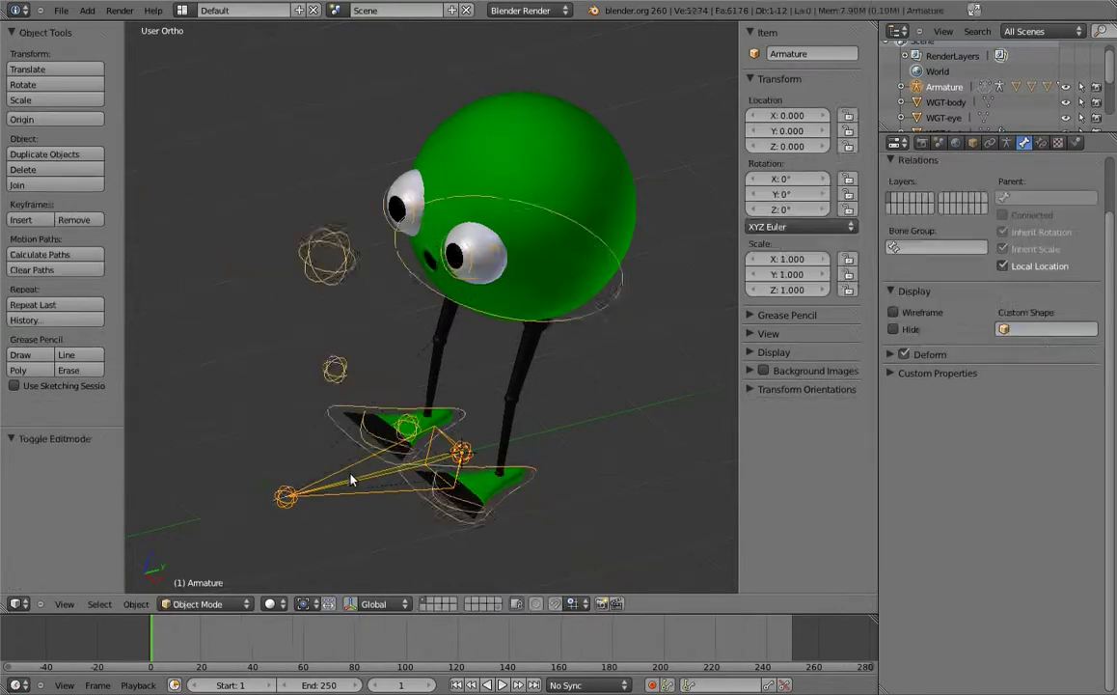
pyautogui.hotkey('ctrl', 'Tab')
pyautogui.press('r')
pyautogui.press('r')
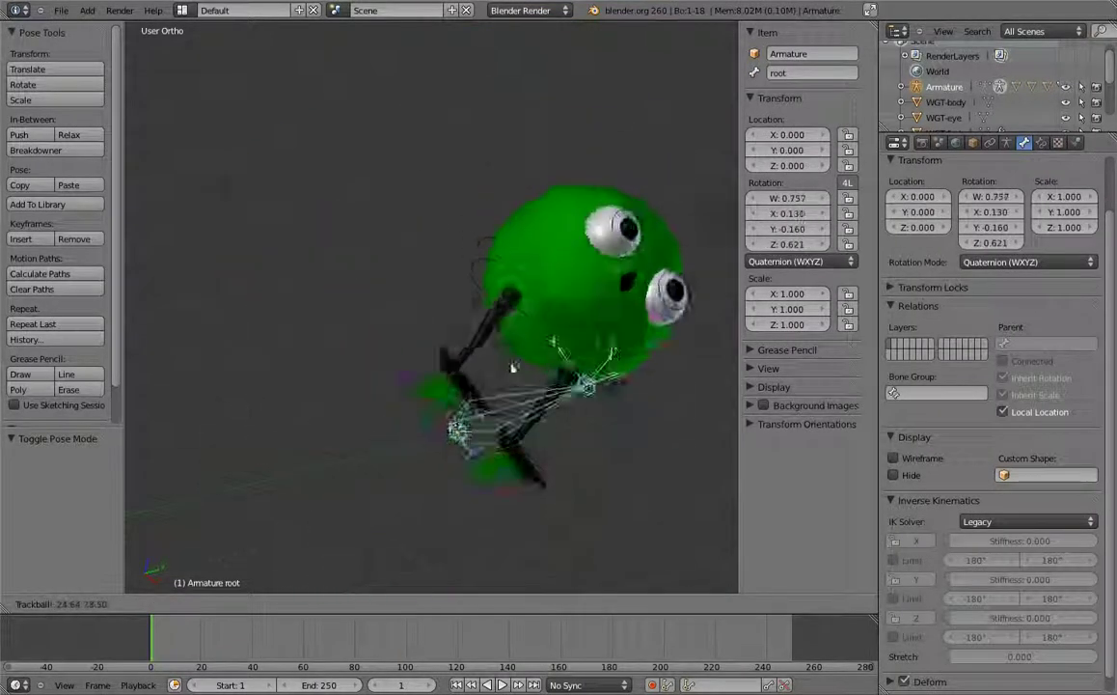
pyautogui.press('Escape')
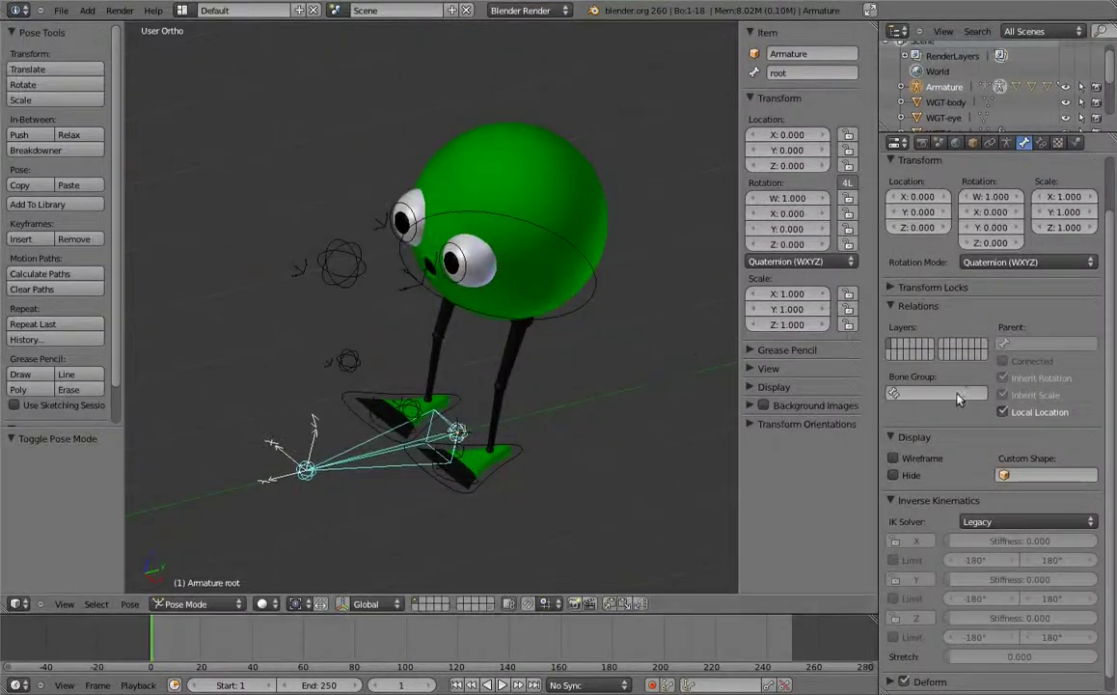
pyautogui.click(1025, 475)
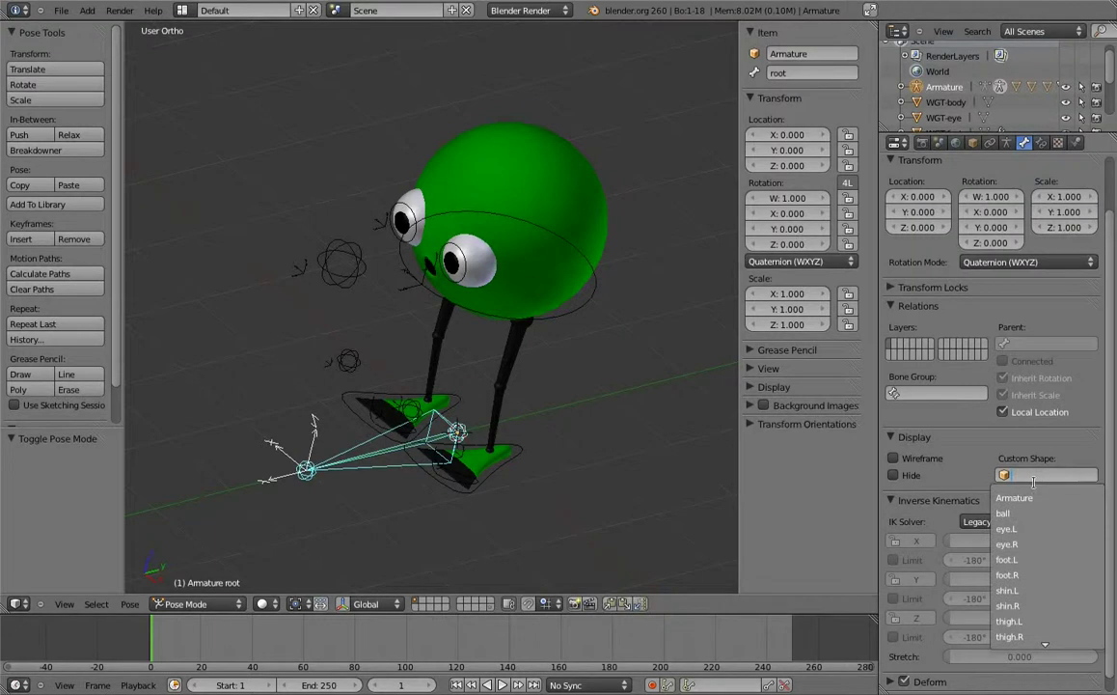
pyautogui.write('wgt')
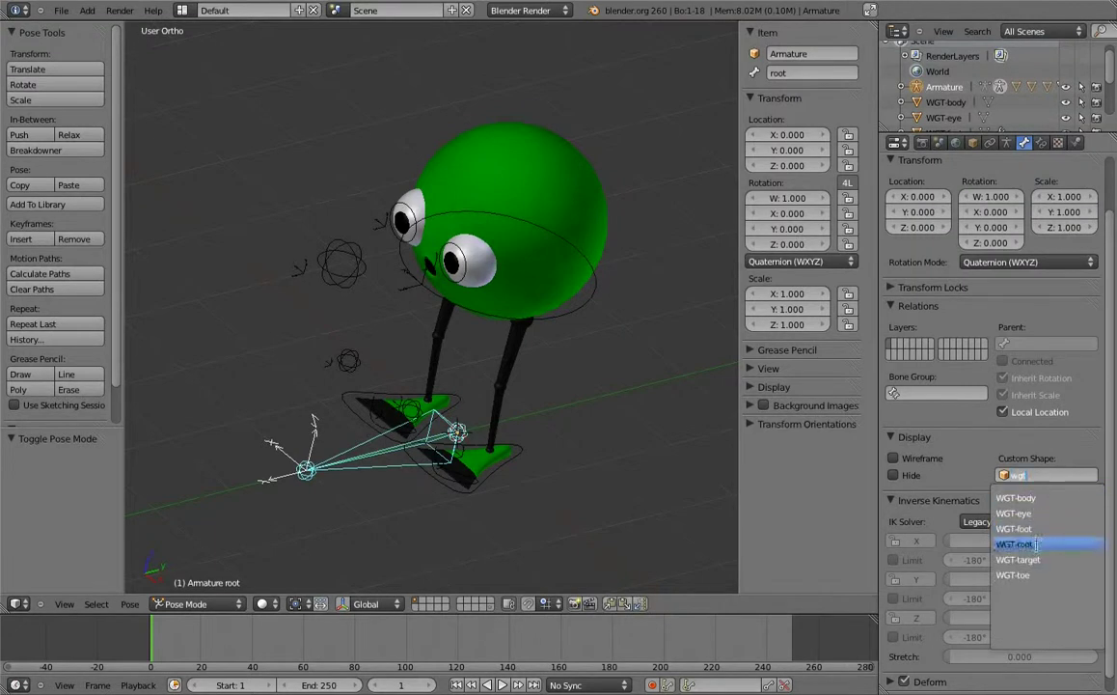
pyautogui.click(1035, 545)
pyautogui.moveTo(454, 303)
pyautogui.mouseDown(button='middle')
pyautogui.moveTo(463, 265)
pyautogui.moveTo(419, 262)
pyautogui.mouseUp(button='middle')
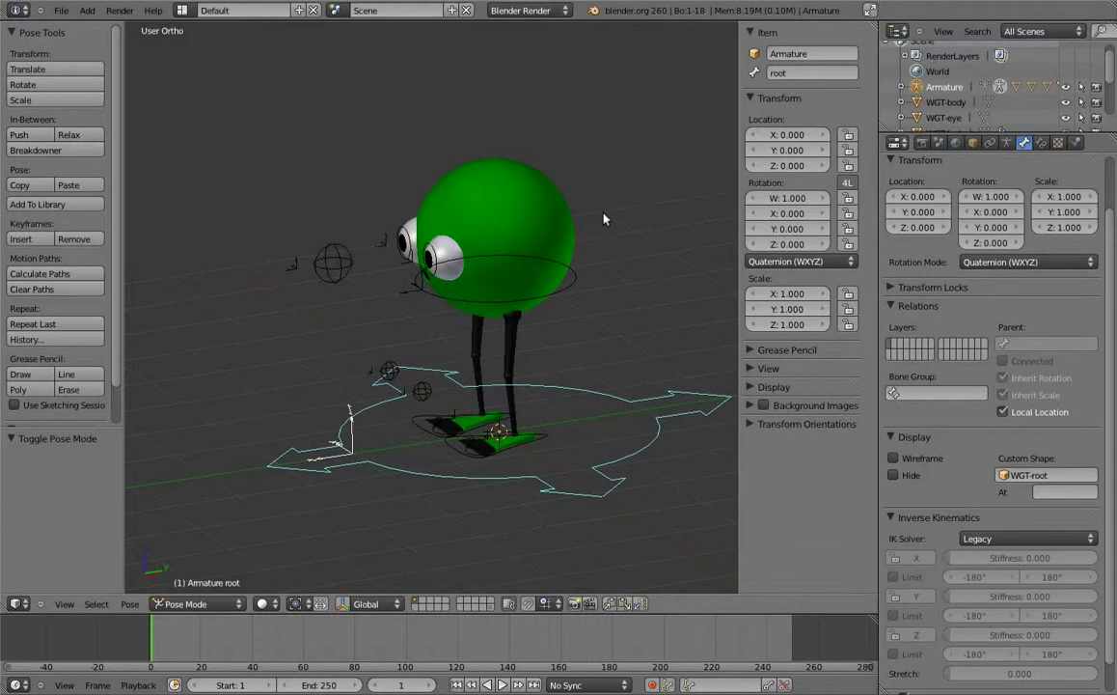
# Move the eye.L and eye.R bones onto their own bone layer.
pyautogui.moveTo(376, 278); pyautogui.dragTo(489, 283, button='middle')
pyautogui.scroll(3, 489, 283)
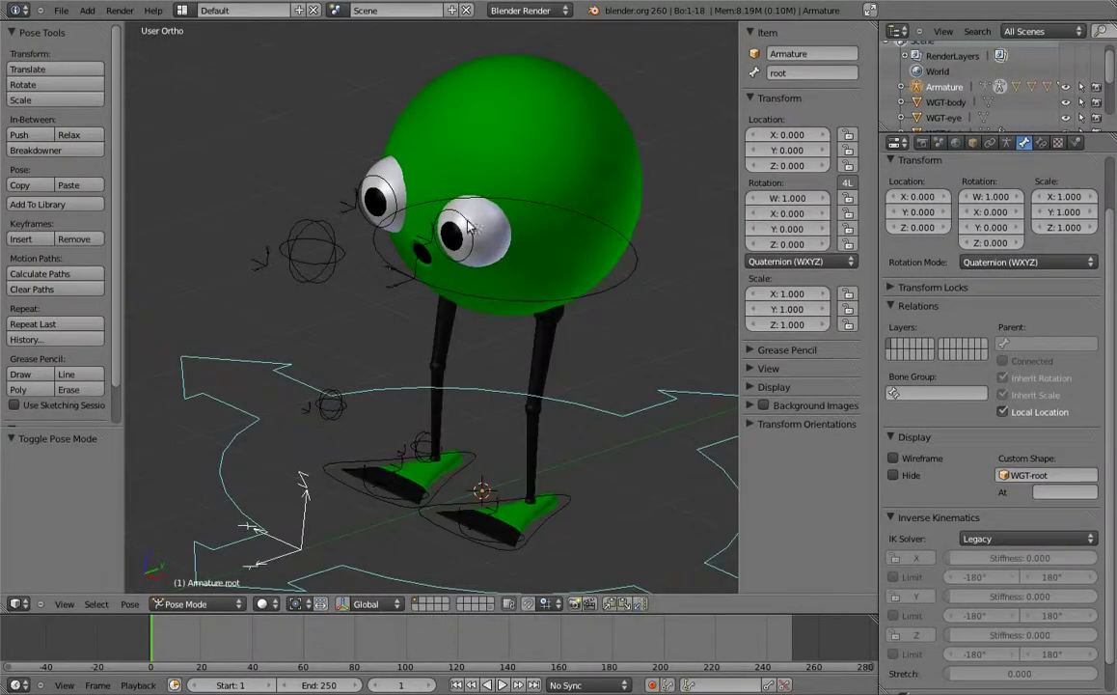
pyautogui.rightClick(422, 206)
pyautogui.rightClick(382, 186)
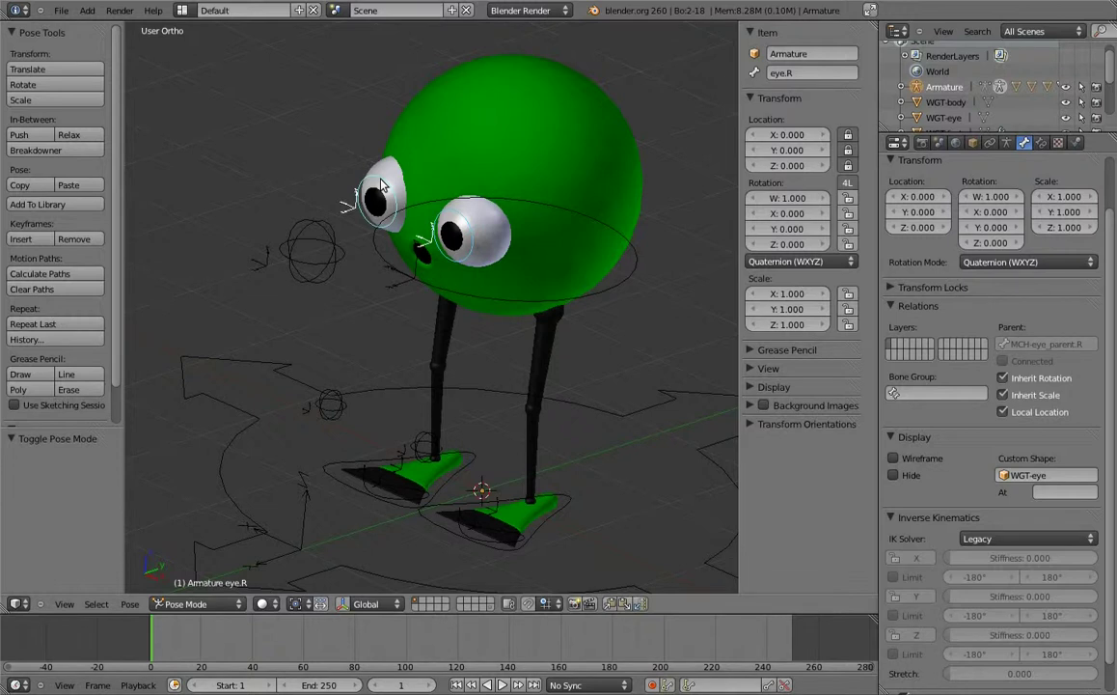
pyautogui.press('m')
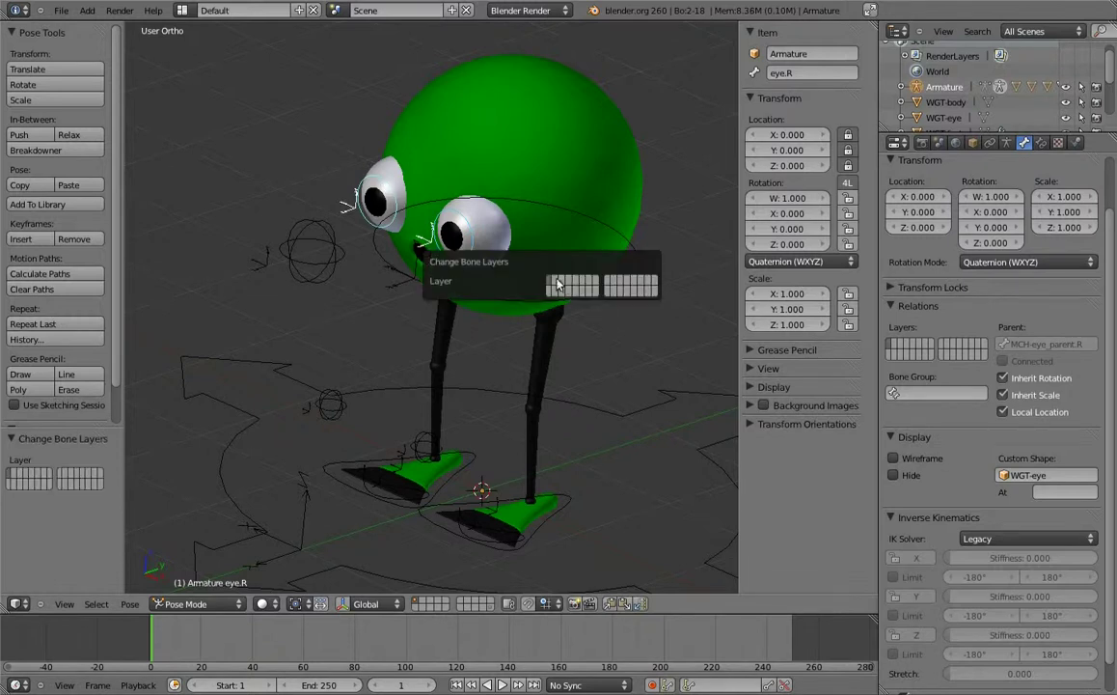
pyautogui.click(558, 284)
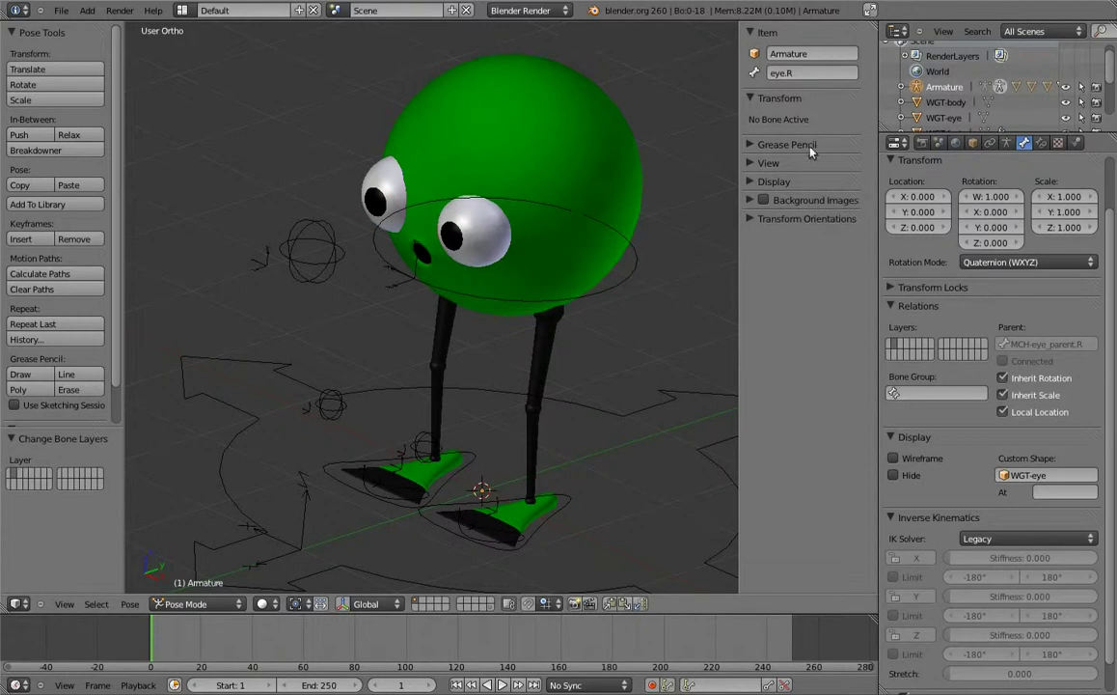
# Toggle between the eye layer and main control layer in Armature properties, ending on the main controls.
pyautogui.click(1007, 142)
pyautogui.click(894, 278)
pyautogui.click(892, 285)
pyautogui.click(894, 278)
pyautogui.click(891, 284)
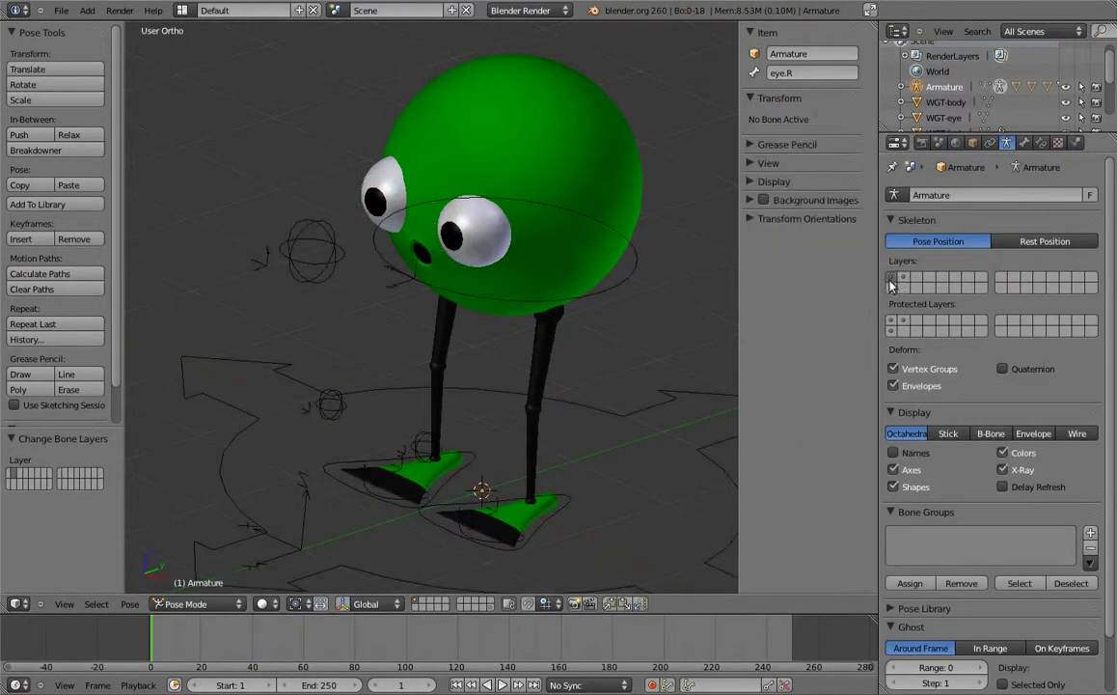
# Turn off X-Ray and Axes drawing for the armature's bones.
pyautogui.click(1004, 469)
pyautogui.click(893, 469)
pyautogui.moveTo(537, 331); pyautogui.dragTo(426, 211, button='middle')
# Rename the armature object to 'rig'.
pyautogui.press('a')
pyautogui.rightClick(426, 211)
pyautogui.write('rig')
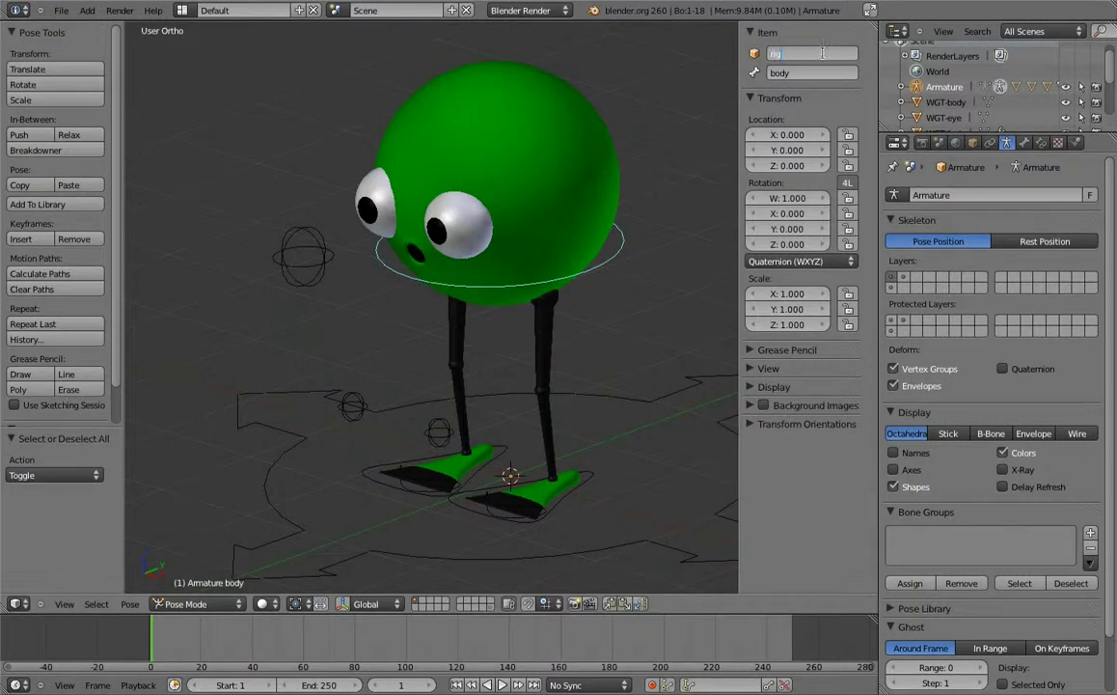
pyautogui.press('Return')
pyautogui.moveTo(542, 267)
pyautogui.mouseDown(button='middle')
pyautogui.moveTo(584, 356)
pyautogui.moveTo(552, 336)
pyautogui.moveTo(604, 214)
pyautogui.mouseUp(button='middle')
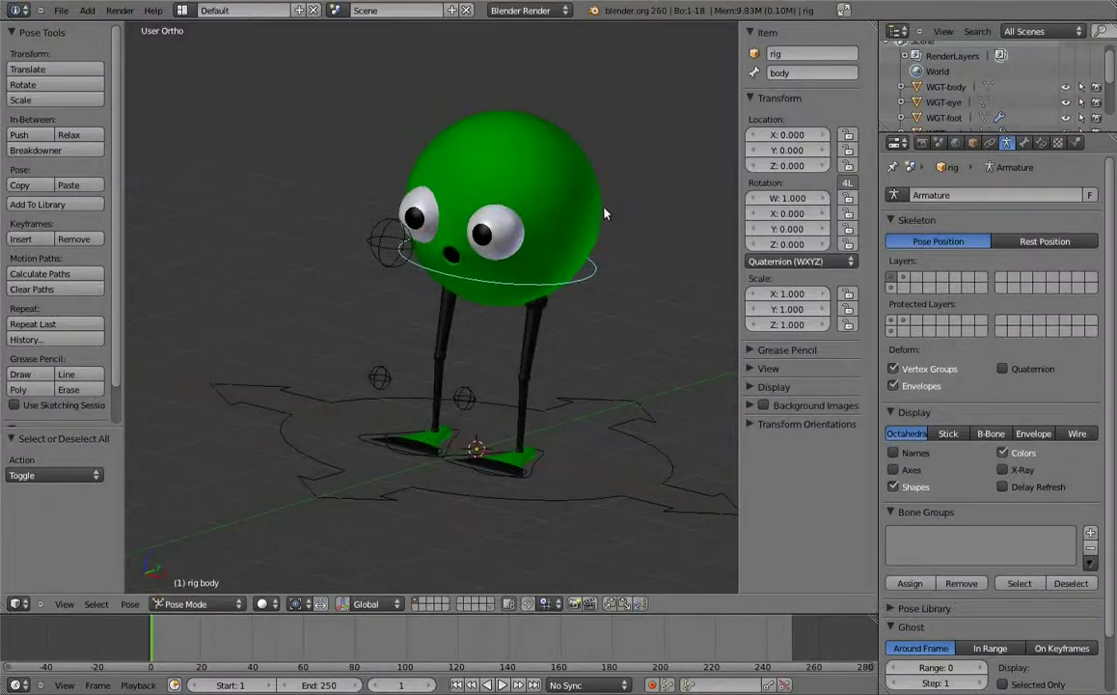